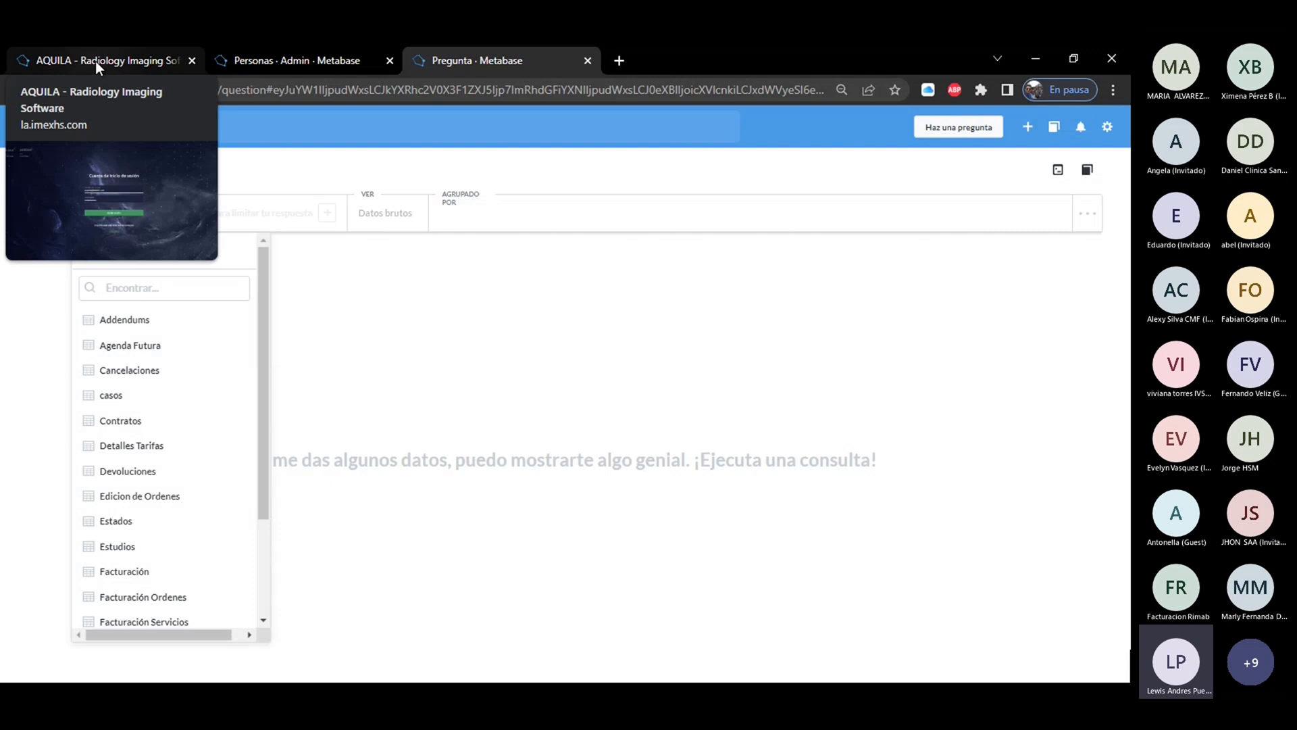
Log in to AQUILA with the saved administrator username and password, and show the Indicadores options that include Indicadores de Negocio.
click(95, 61)
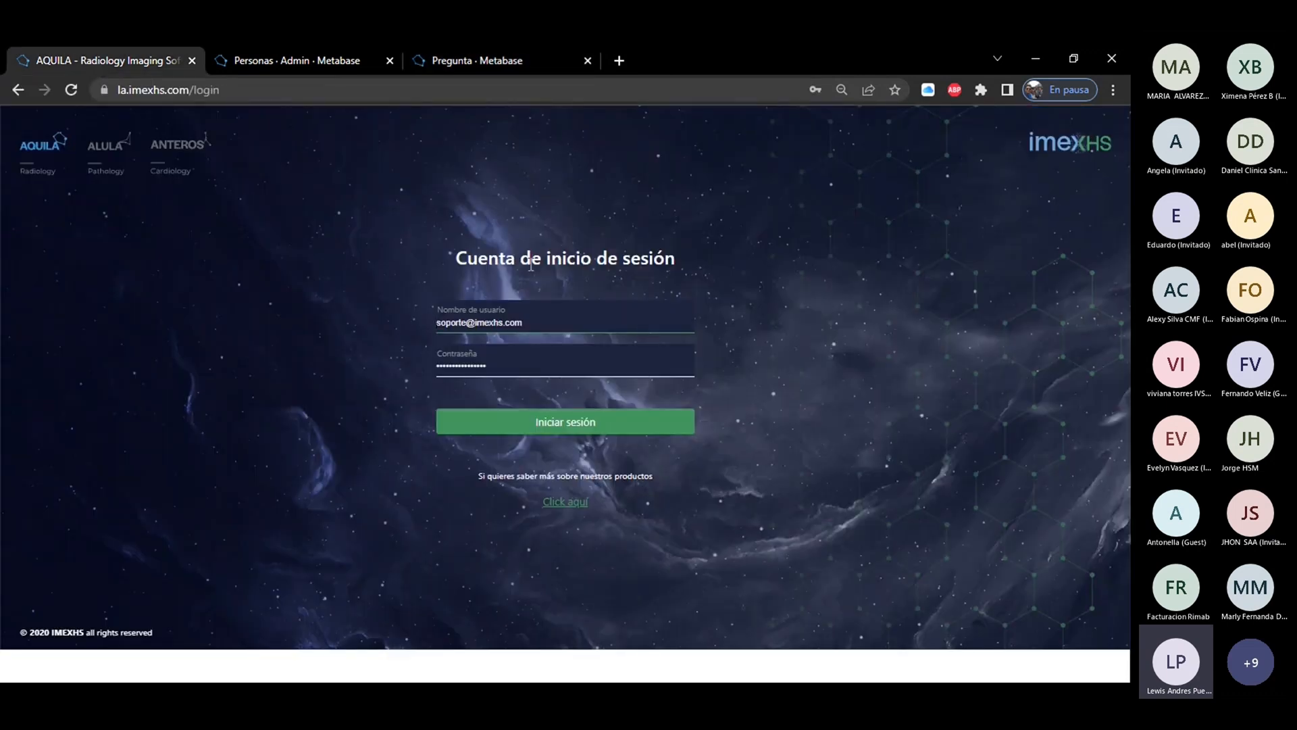
triple_click(538, 323)
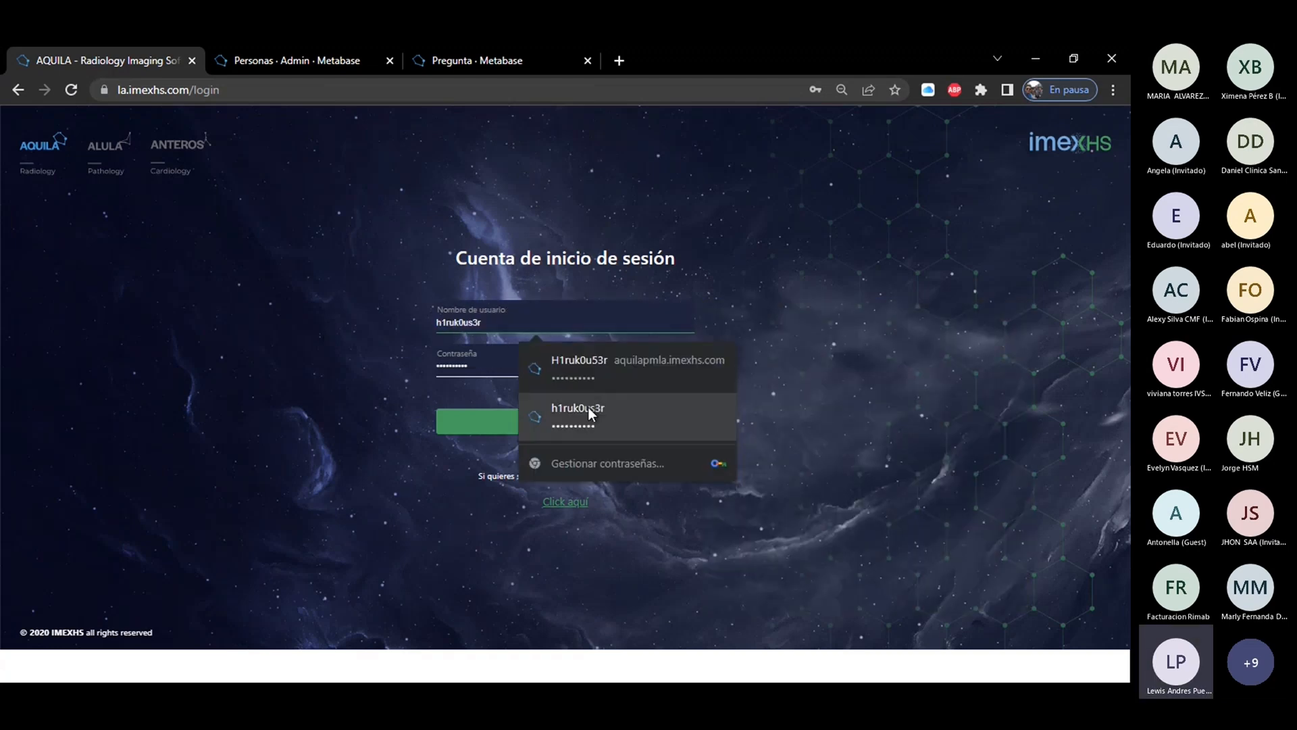
click(588, 406)
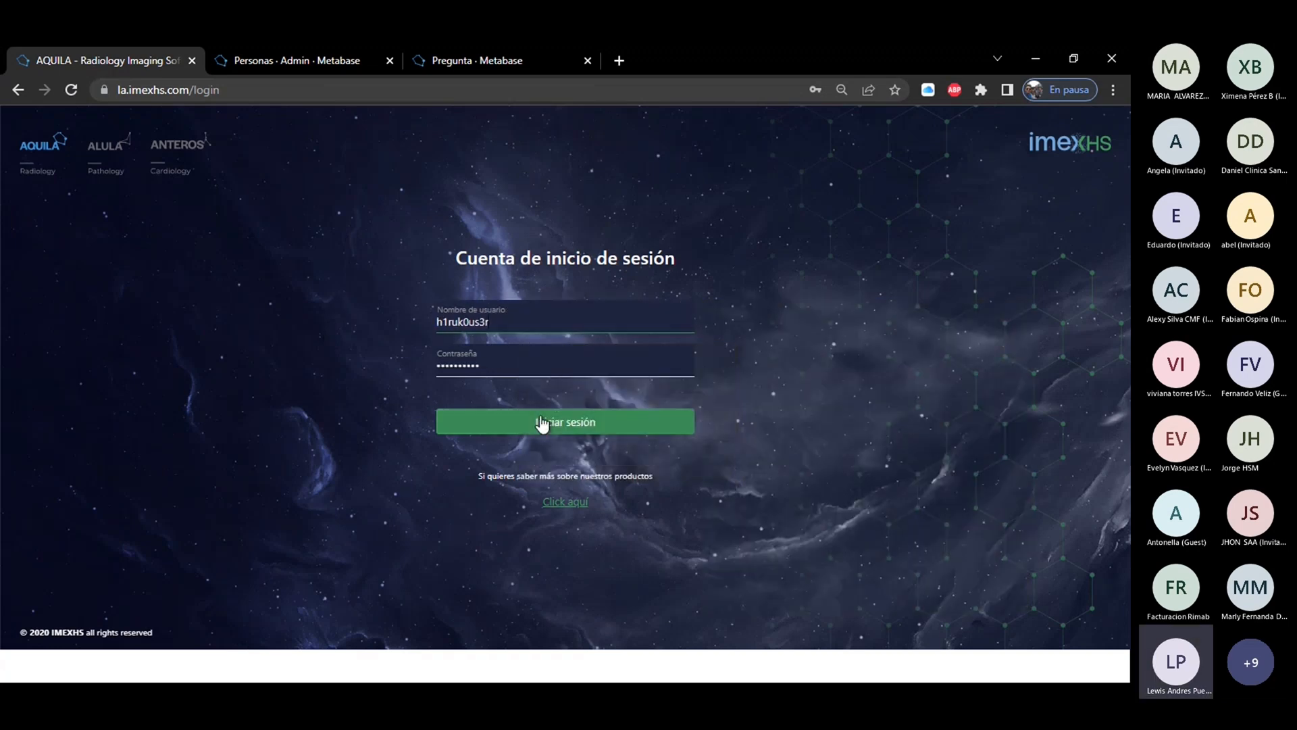
click(539, 424)
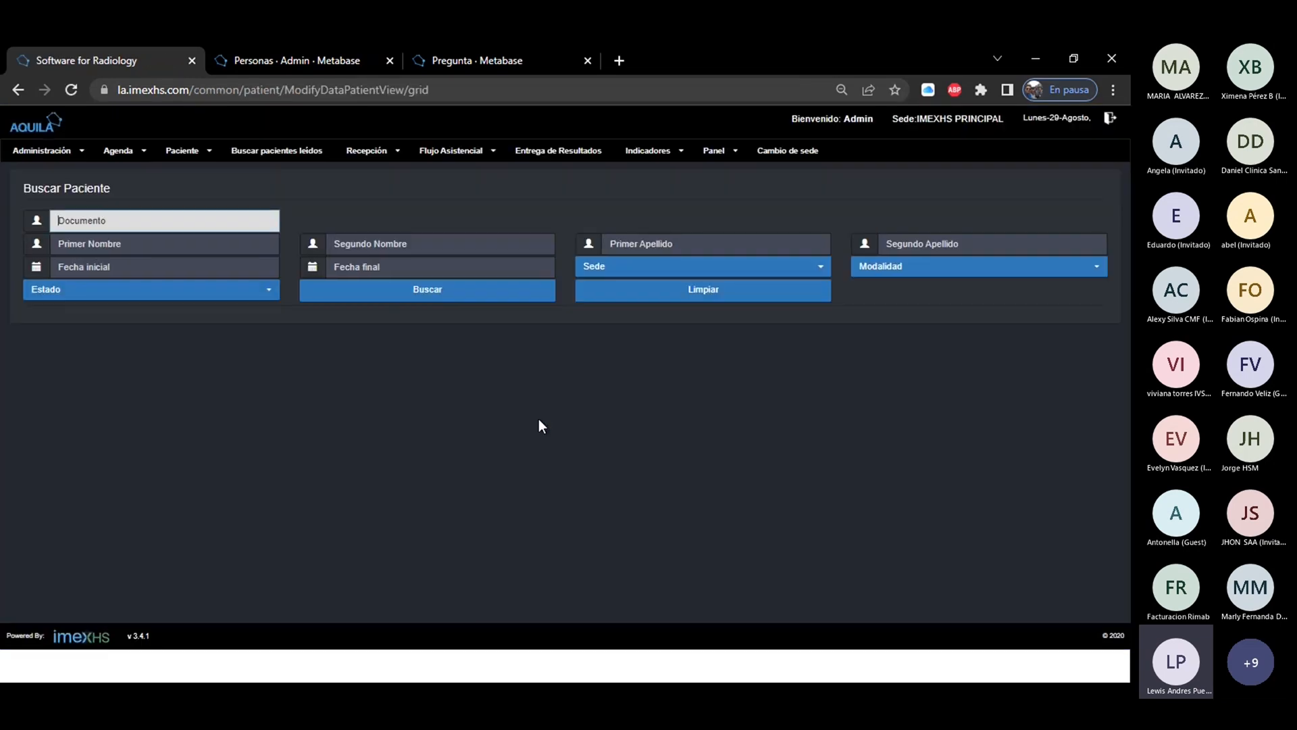
click(645, 152)
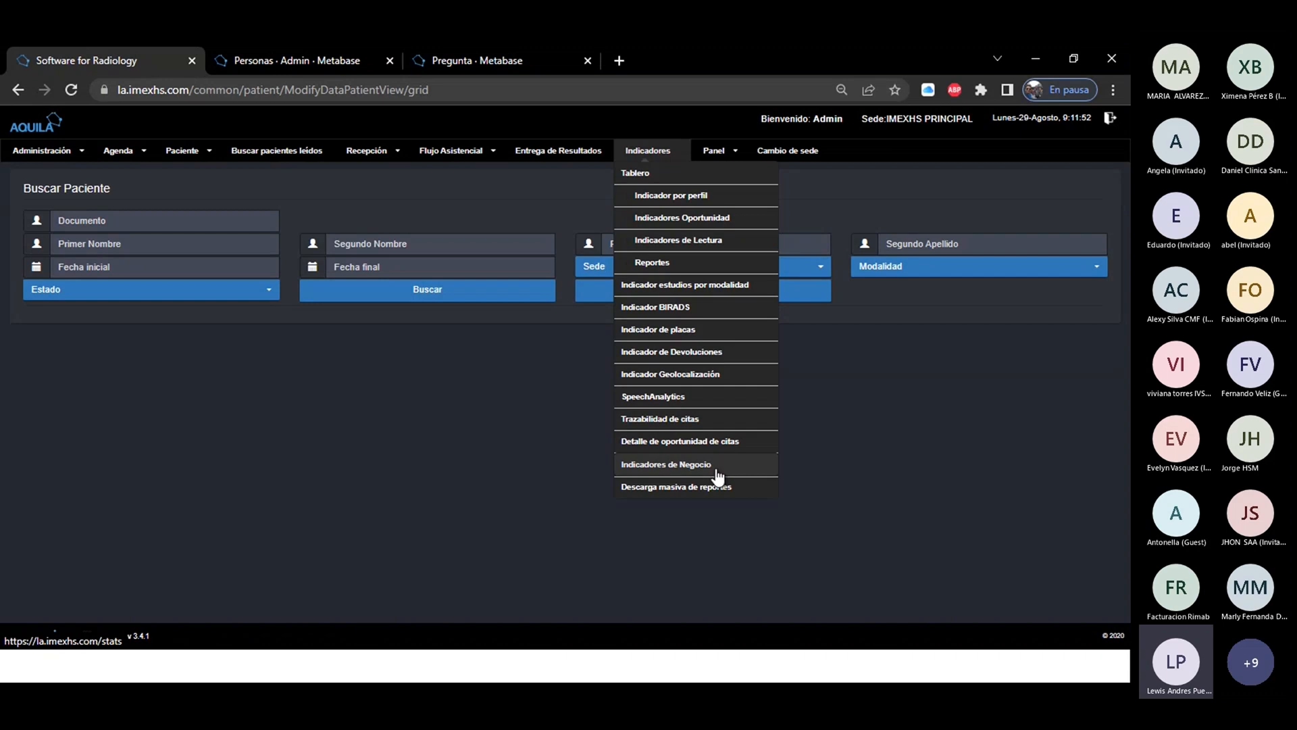
Switch to the open Metabase administration page and log out of the current Metabase session.
click(265, 66)
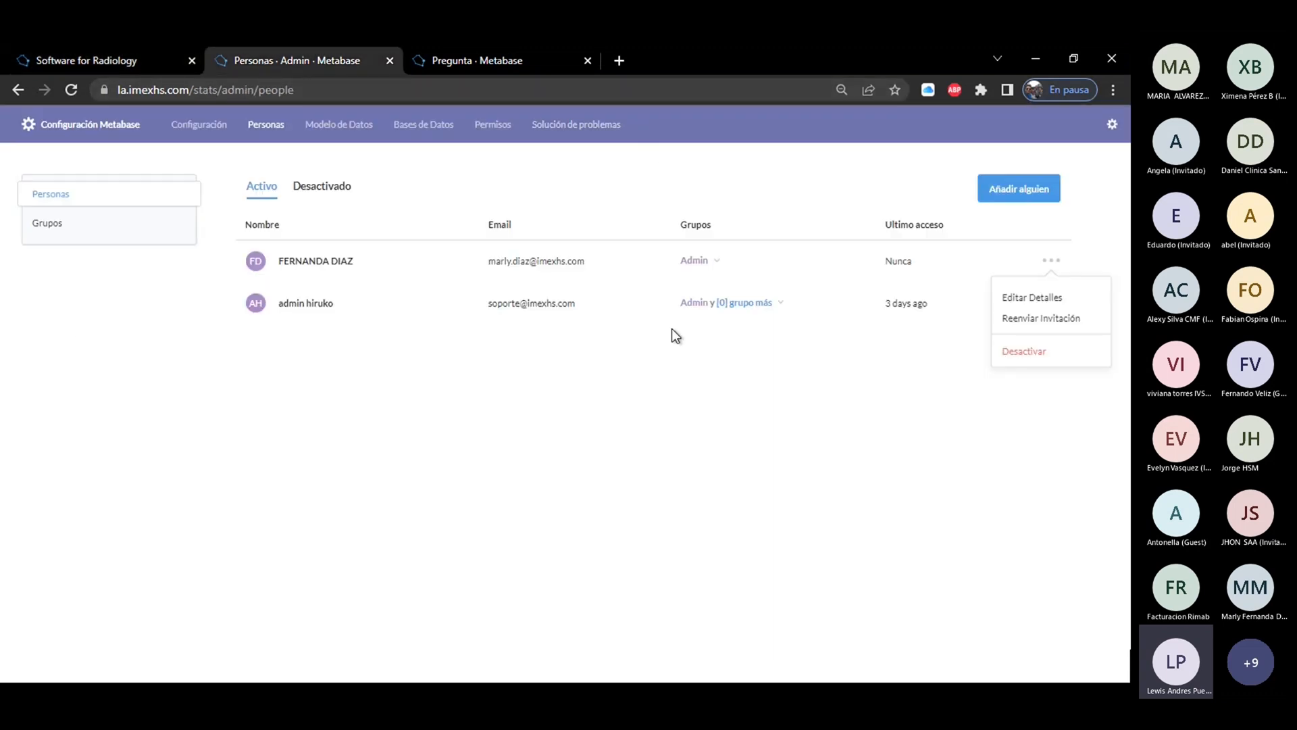
click(1113, 127)
click(1015, 323)
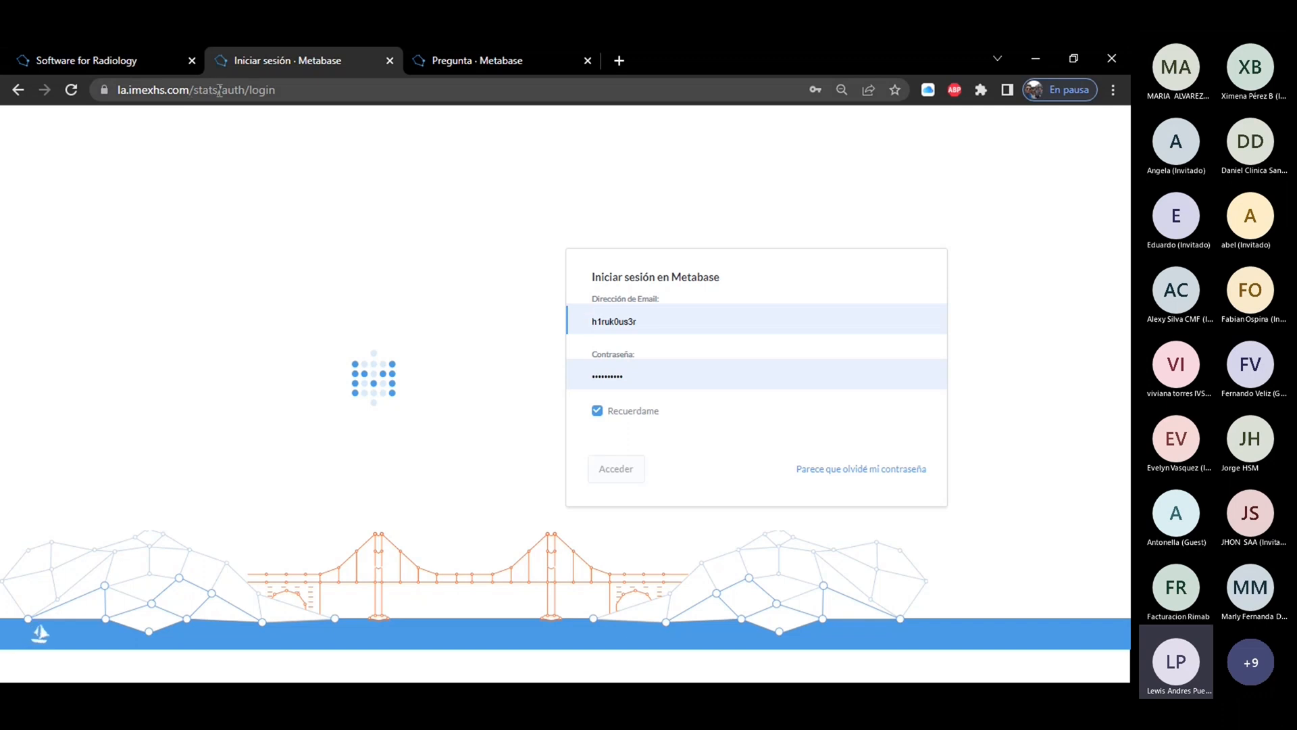
drag(192, 90, 98, 95)
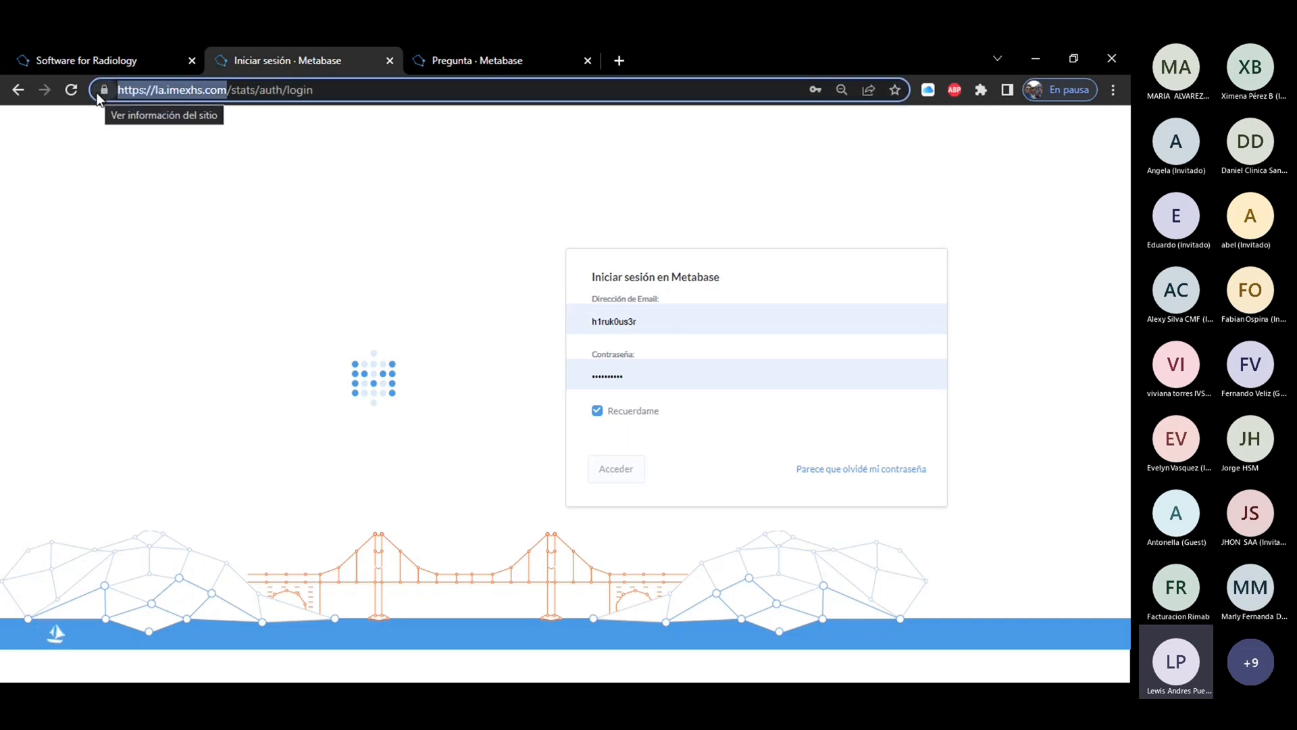
drag(259, 91, 227, 95)
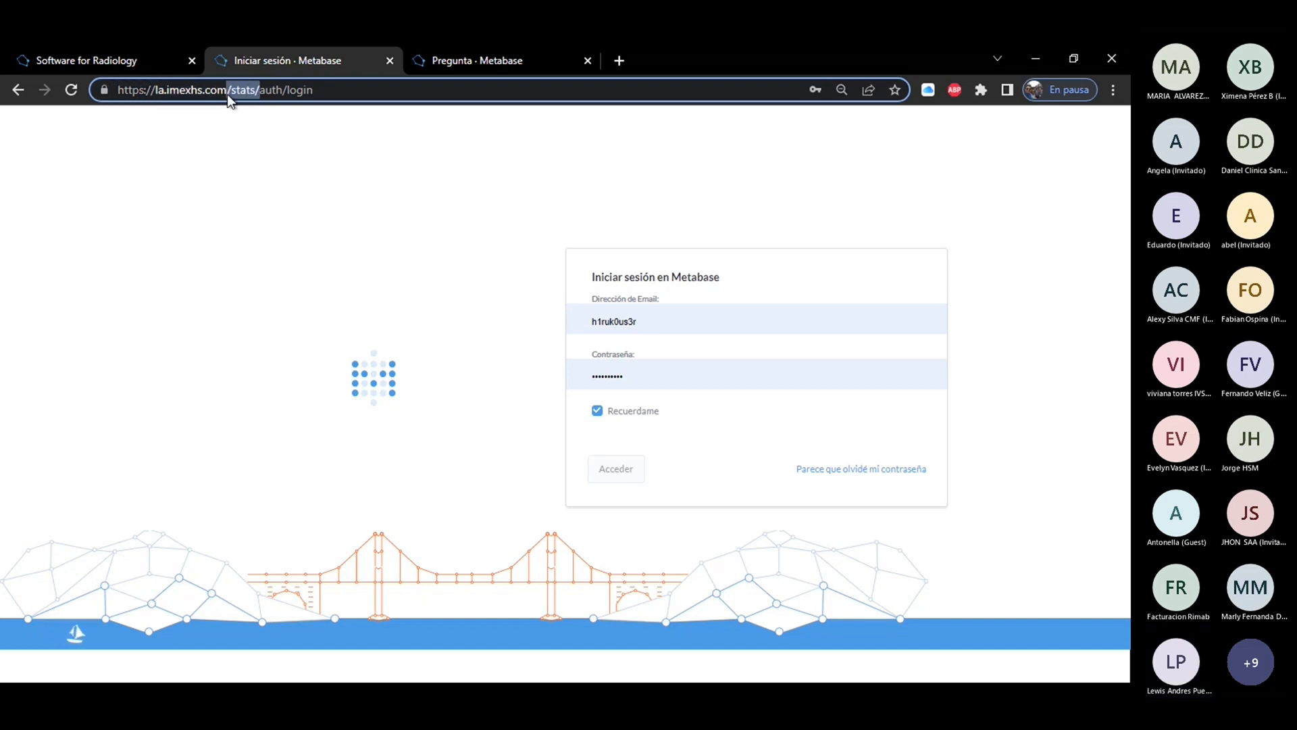
click(237, 239)
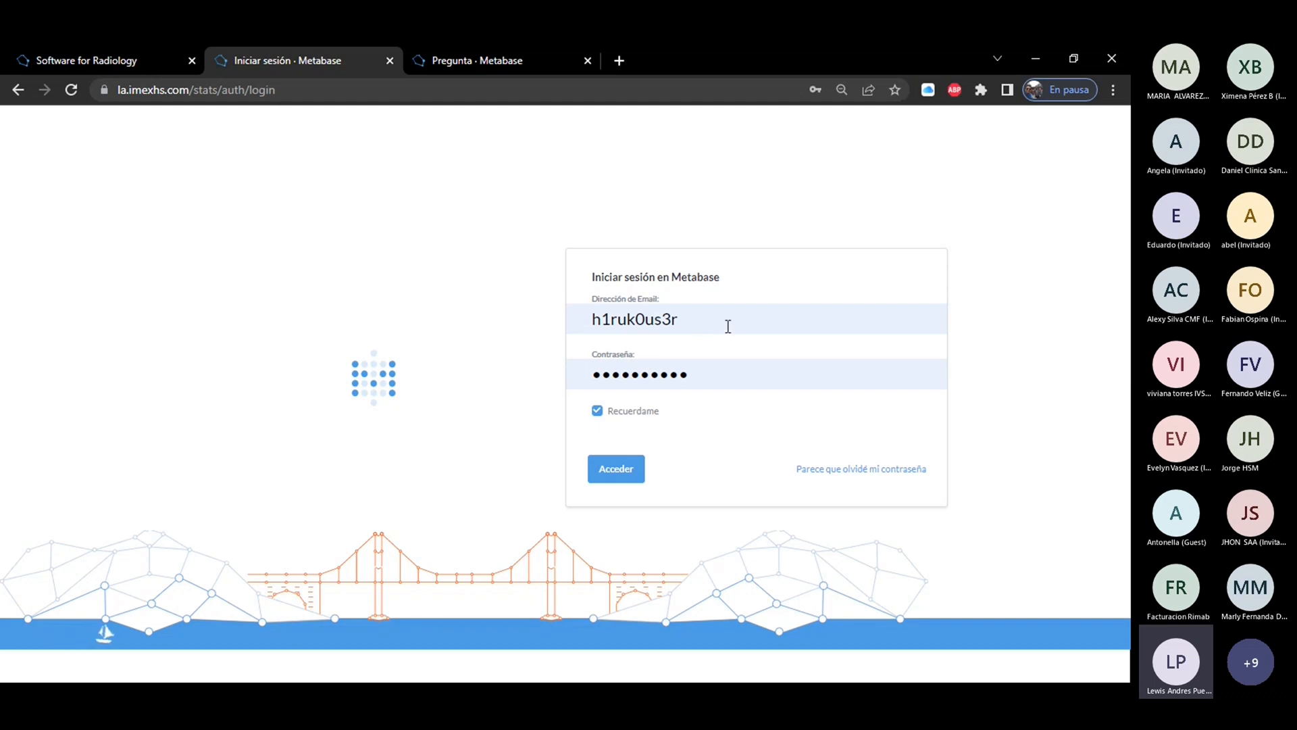
Replace the login e-mail with the support account's saved e-mail and password, and sign in to Metabase.
click(691, 320)
key(BackSpace)
key(BackSpace)
key(BackSpace)
key(BackSpace)
key(BackSpace)
key(BackSpace)
key(BackSpace)
key(BackSpace)
key(BackSpace)
key(BackSpace)
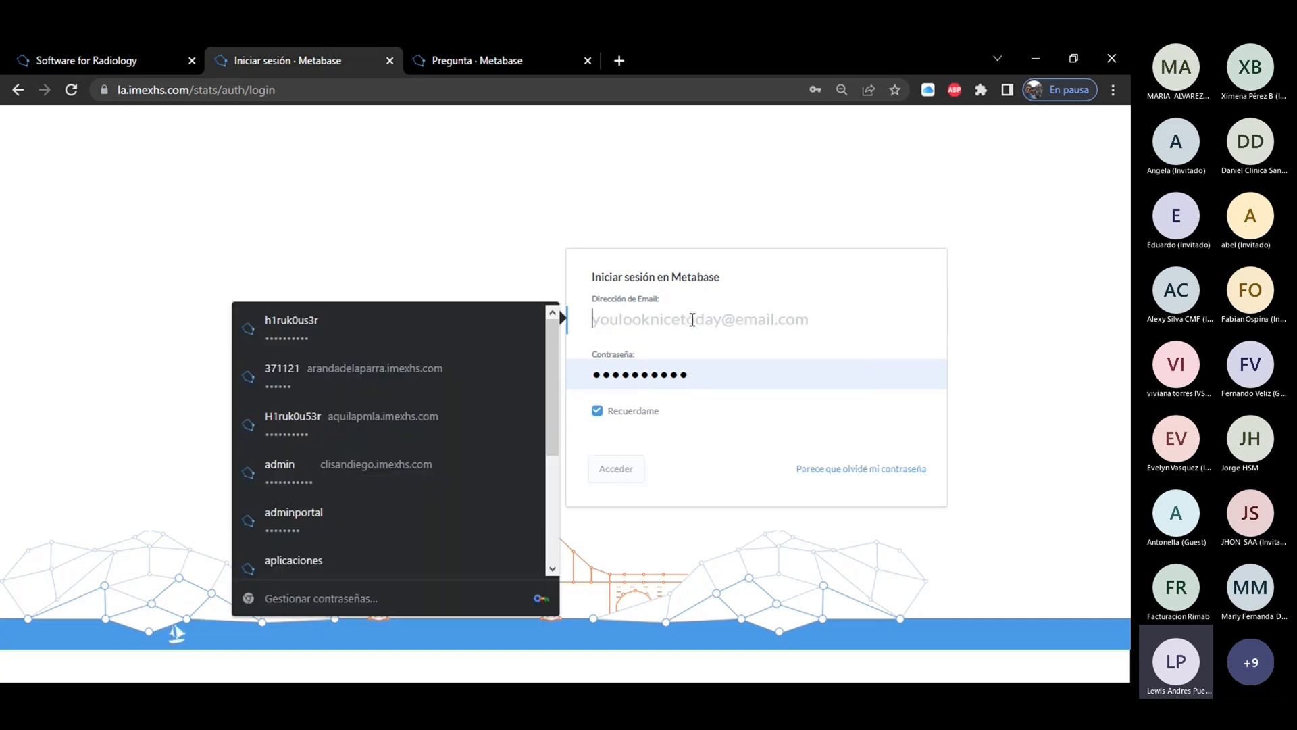
click(721, 371)
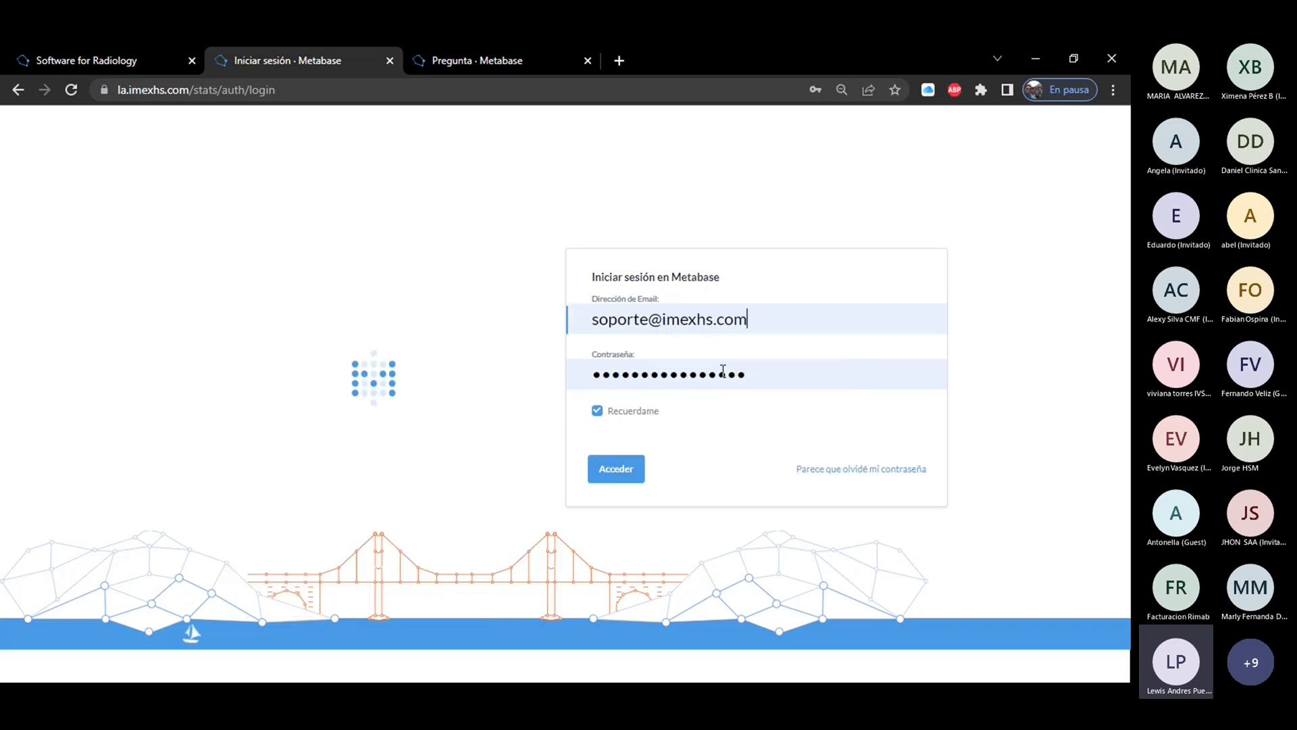
click(610, 482)
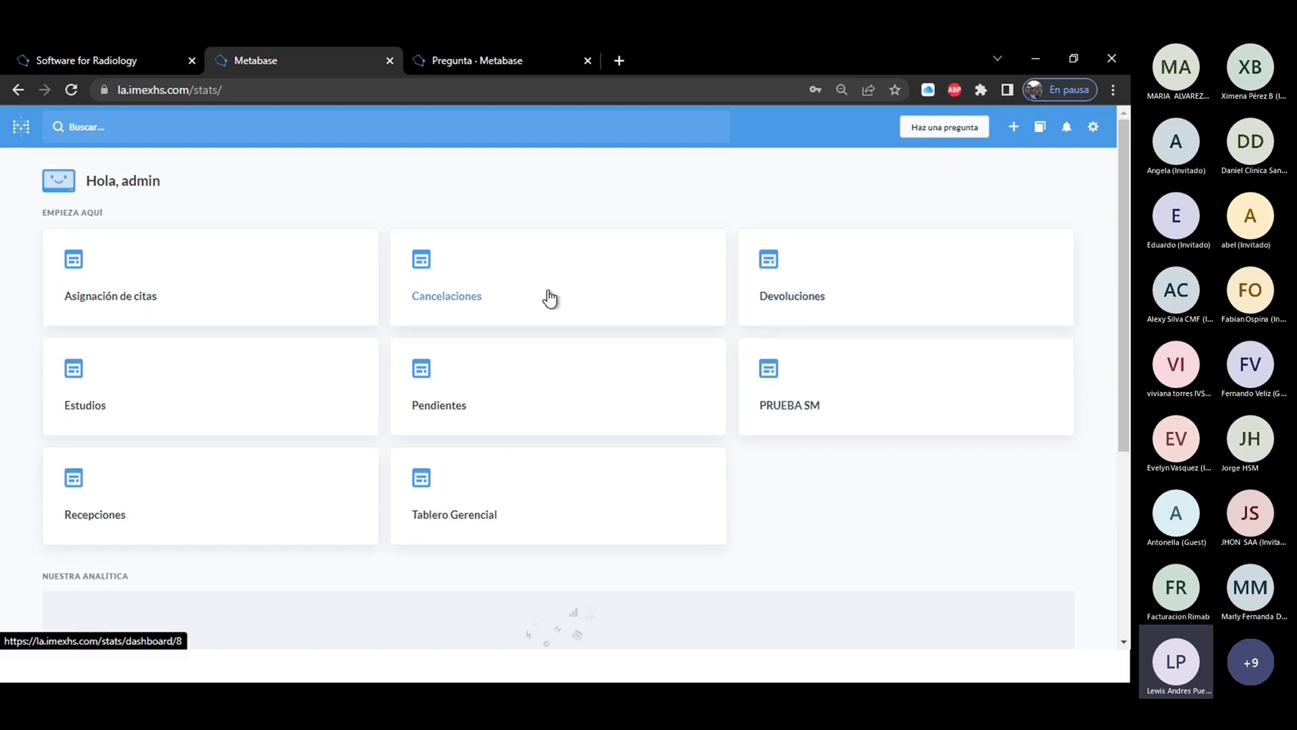
Open the Tablero Gerencial dashboard and examine its totals and the Estudios tomados por Modalidad chart.
click(457, 510)
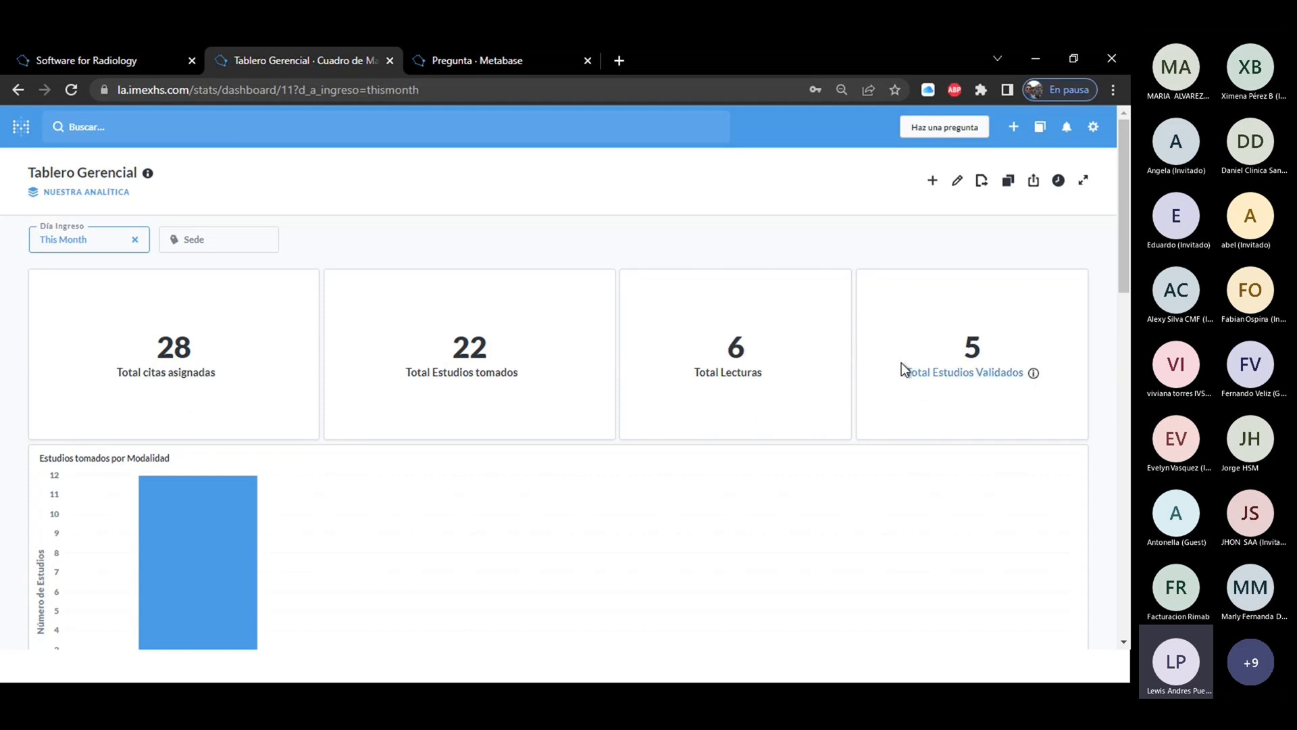
drag(1121, 263, 1124, 330)
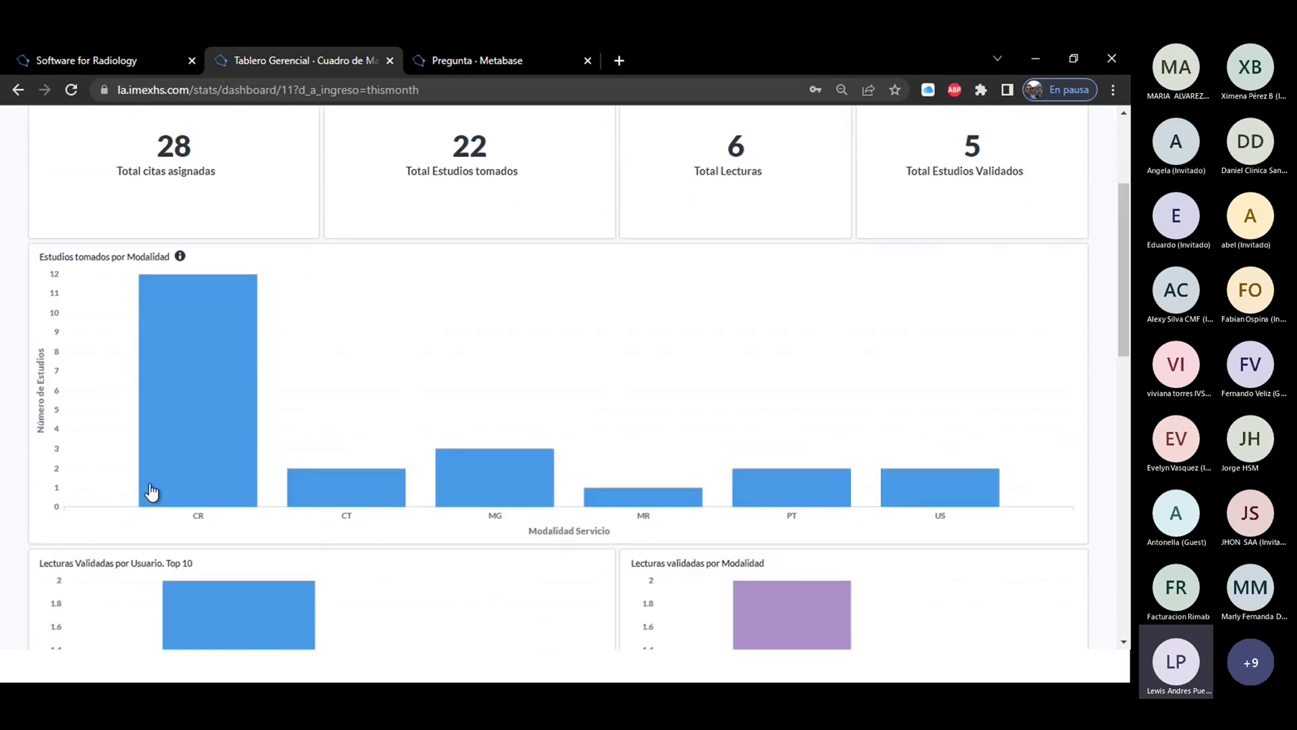
mouse_move(346, 498)
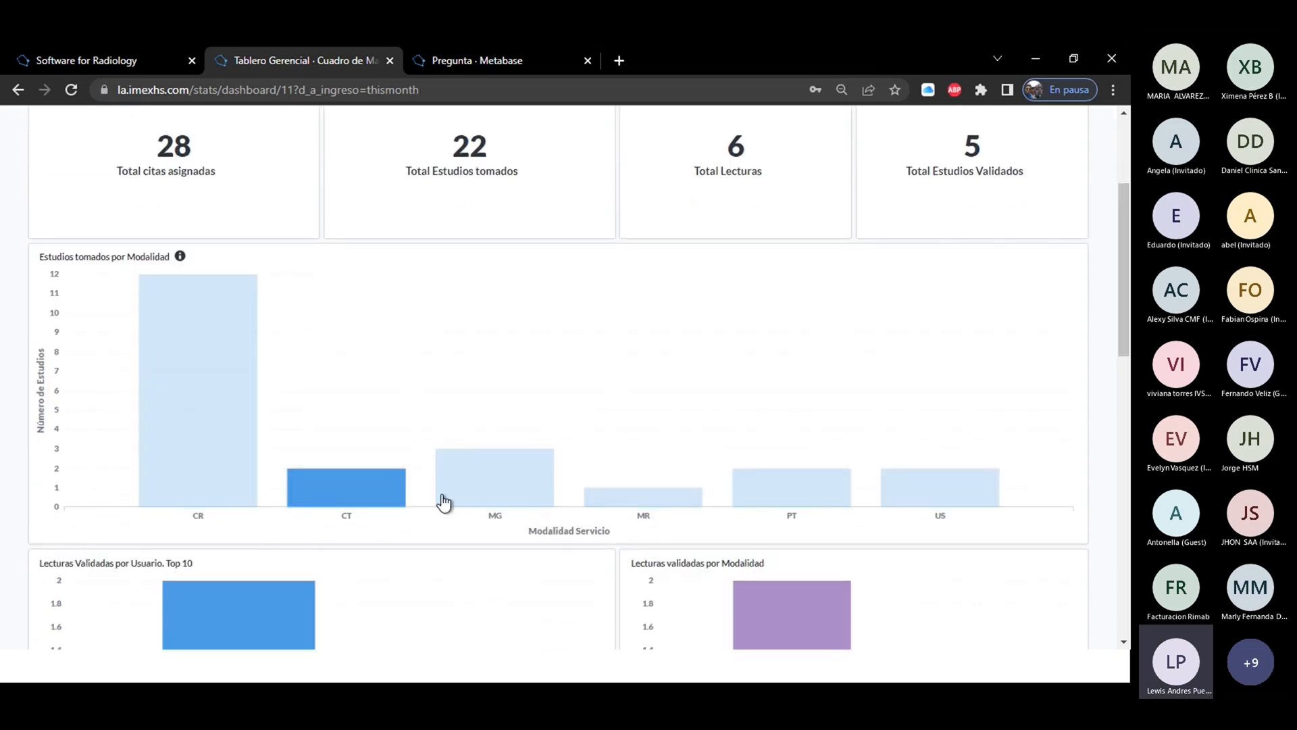
mouse_move(616, 508)
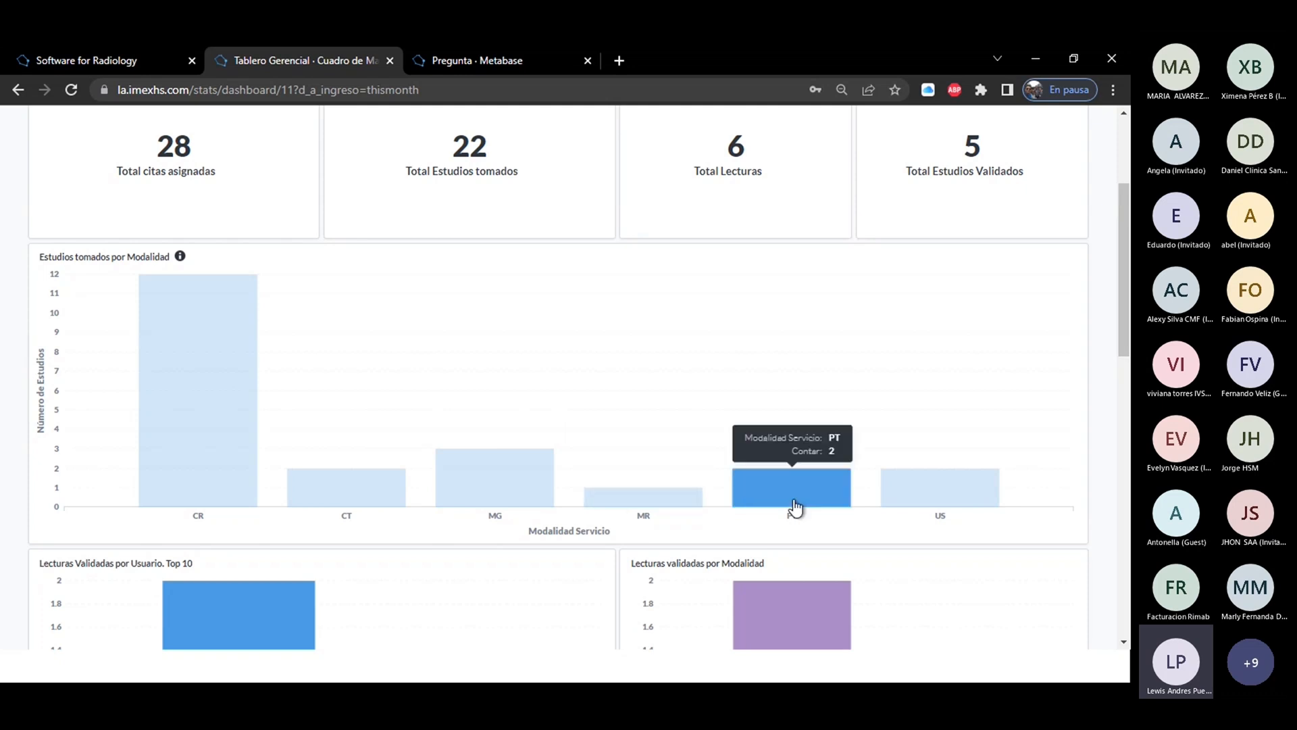
mouse_move(993, 496)
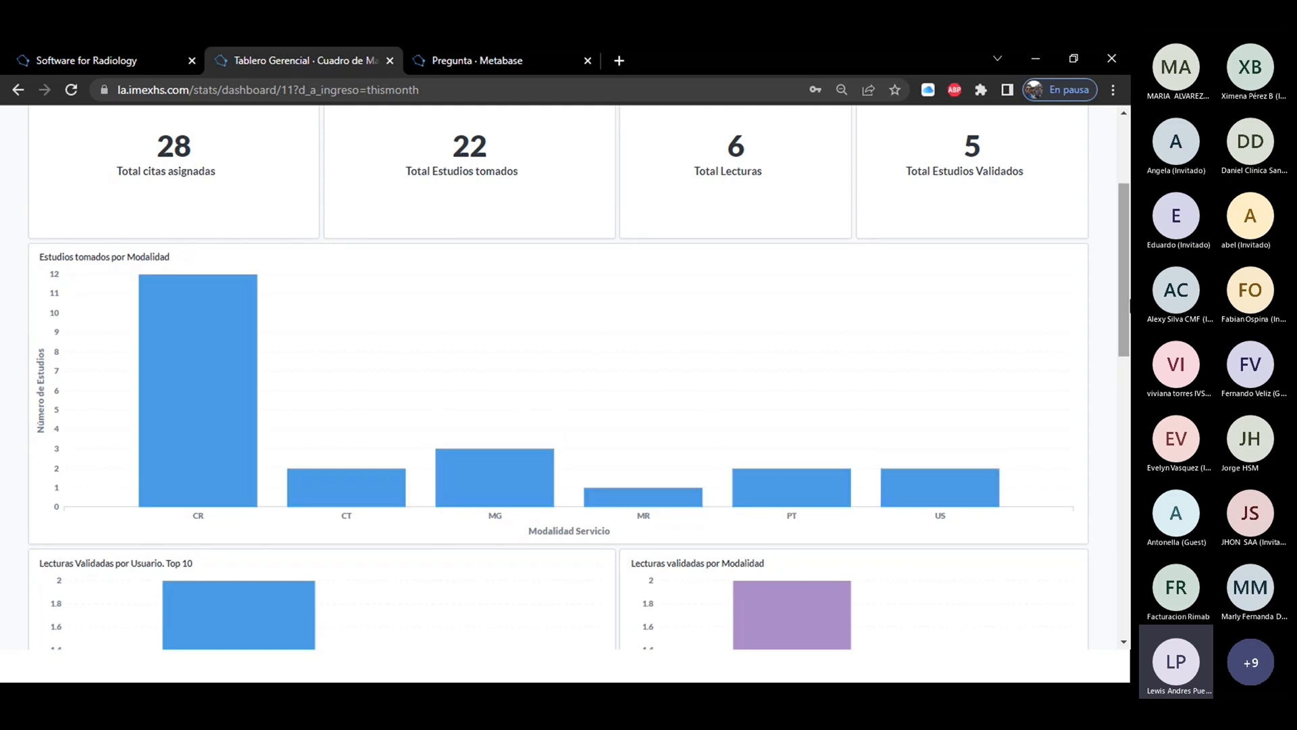
Examine the dashboard's validated readings charts by user (Top 10) and by modality.
drag(1127, 314, 1129, 419)
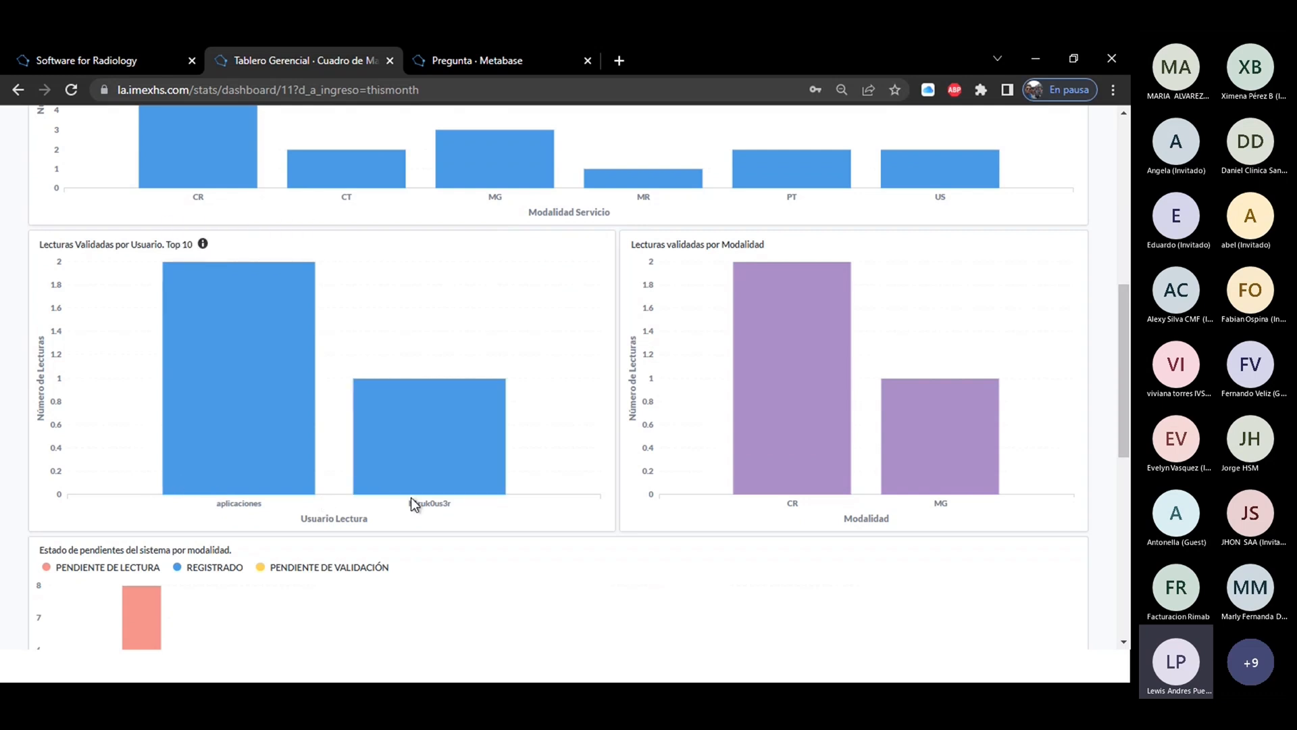
mouse_move(234, 460)
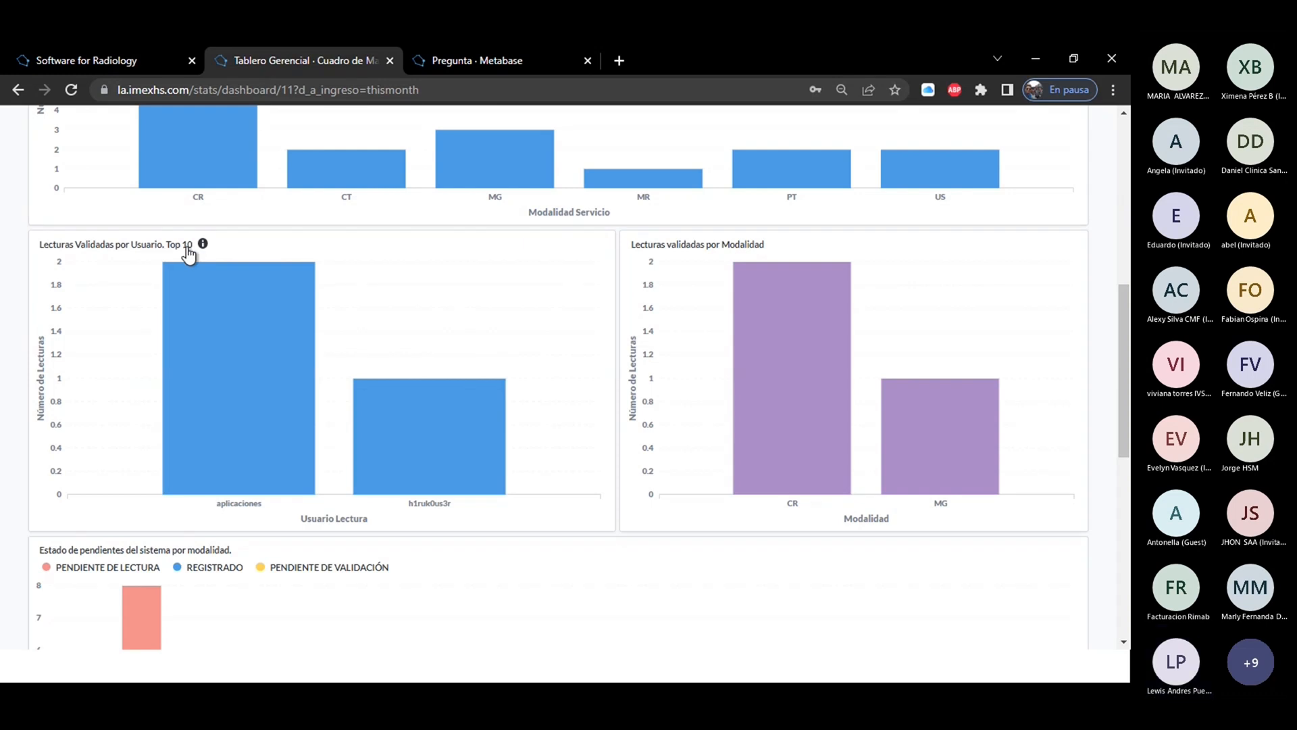
mouse_move(799, 345)
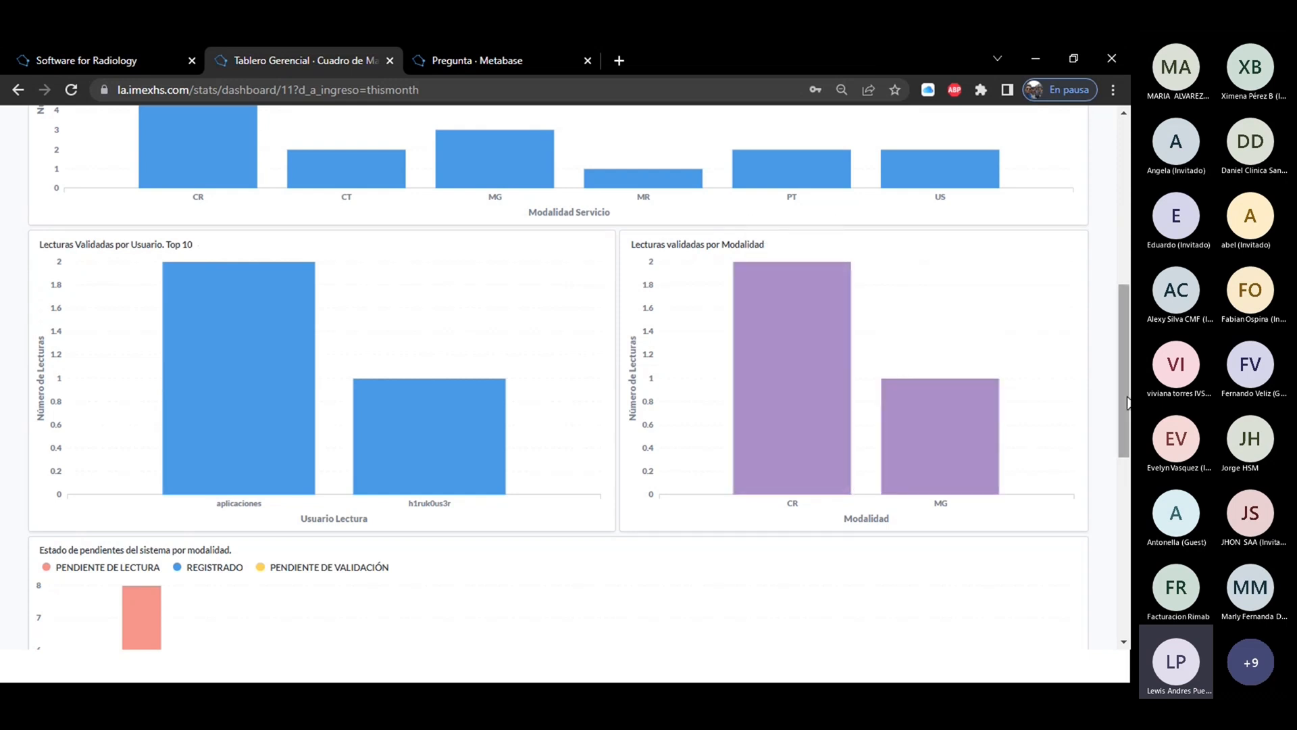
Examine the chart of pending studies by modality and the hourly bars of the Ingresos por Hora del día chart.
drag(1127, 387, 1129, 495)
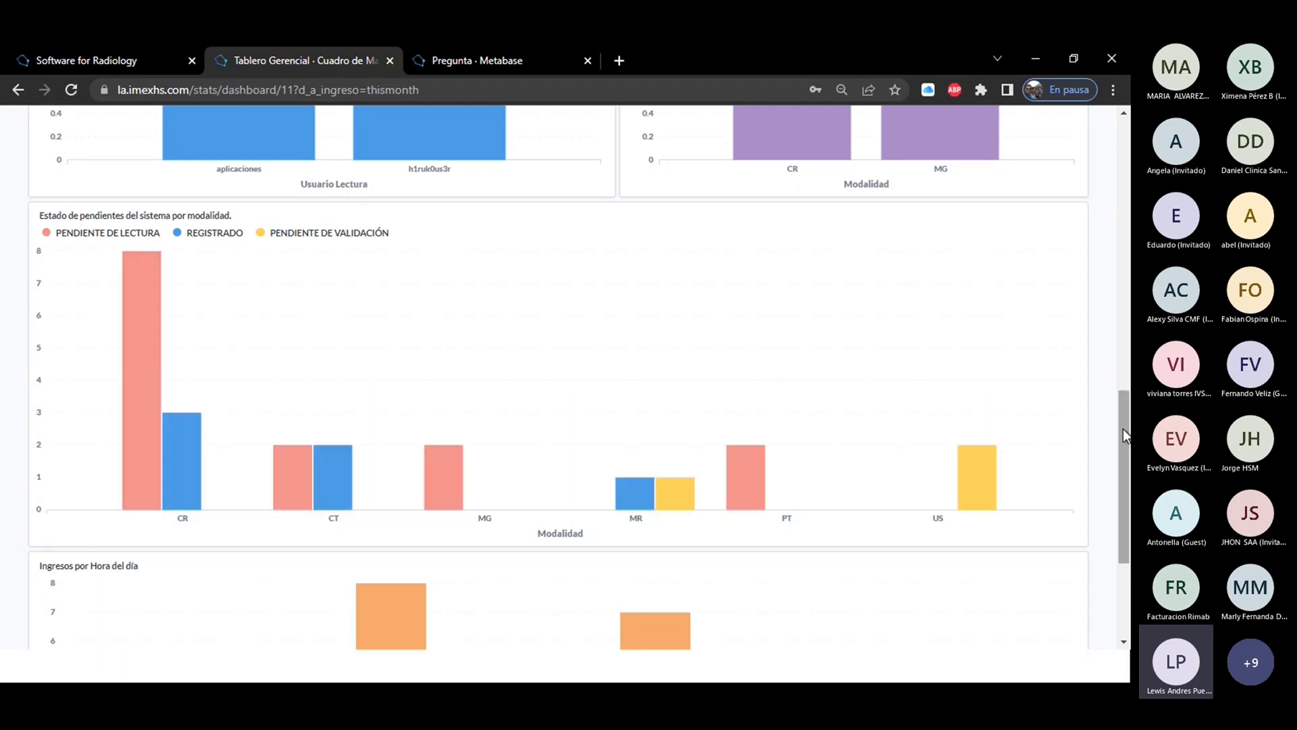
drag(1127, 433, 1125, 532)
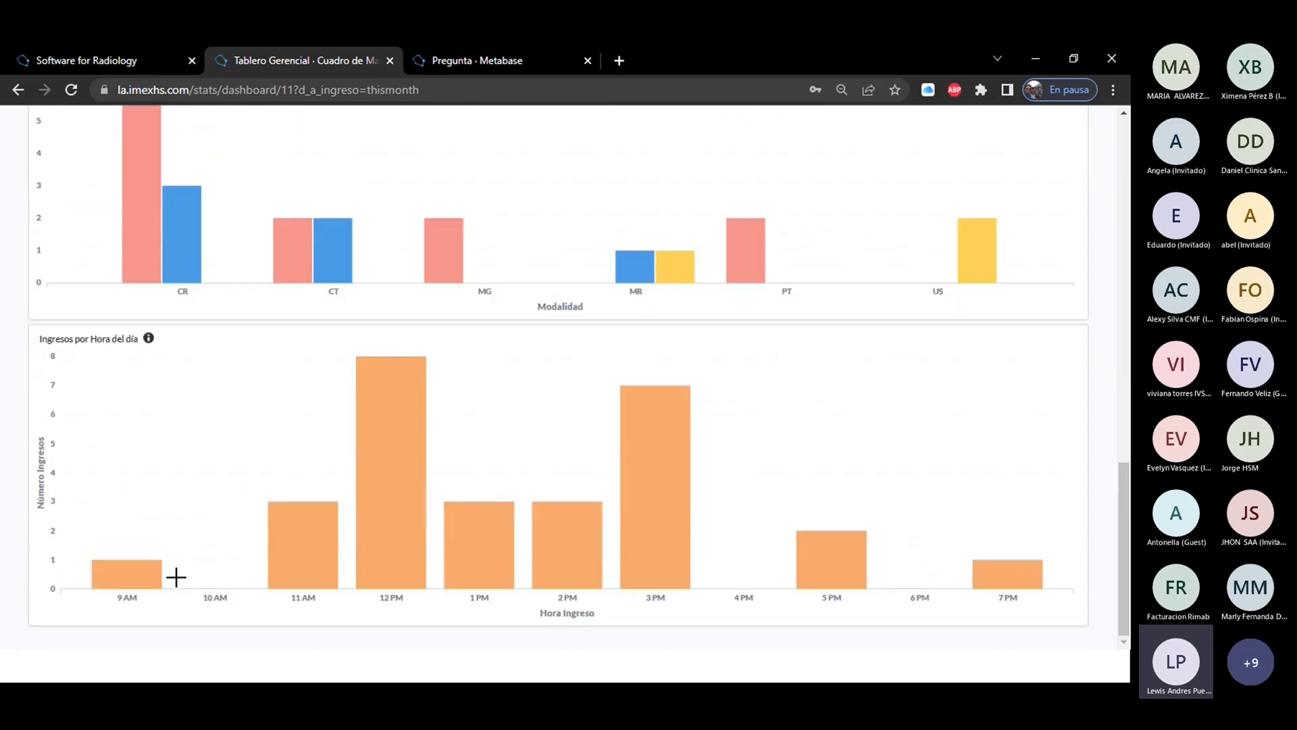
mouse_move(122, 588)
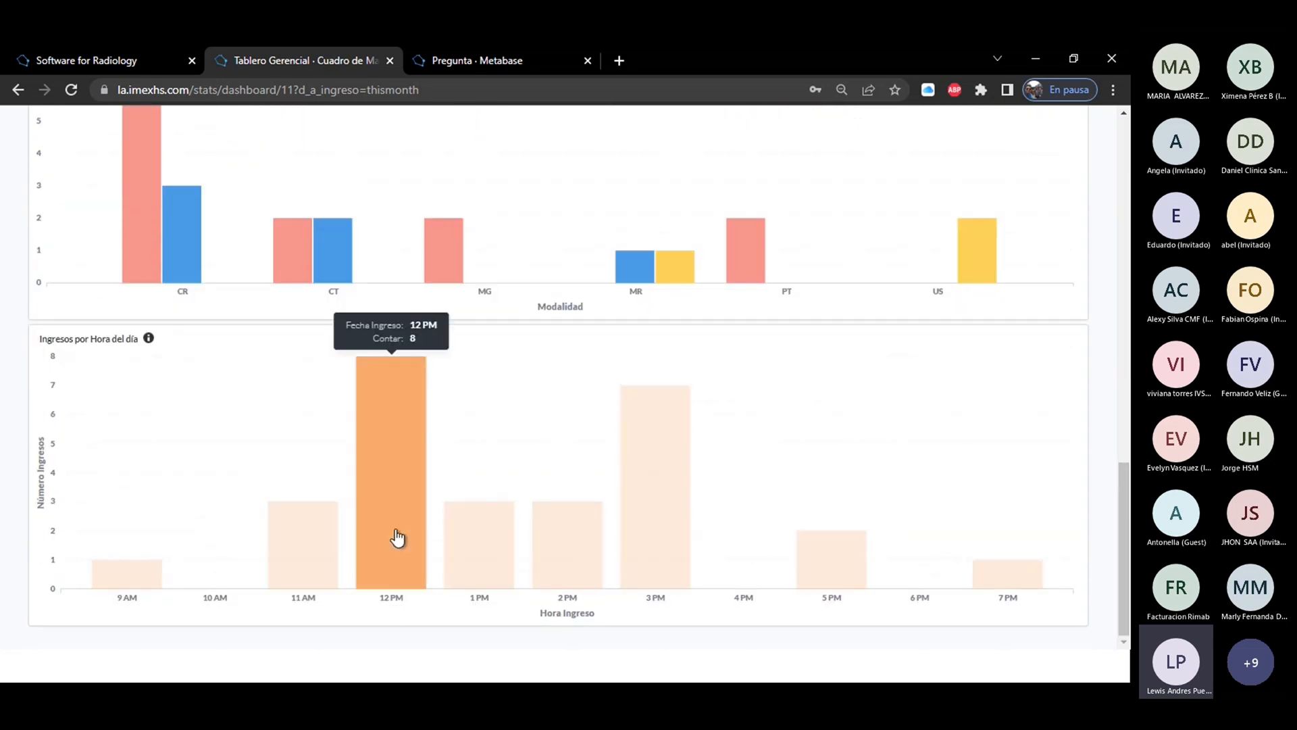
mouse_move(495, 534)
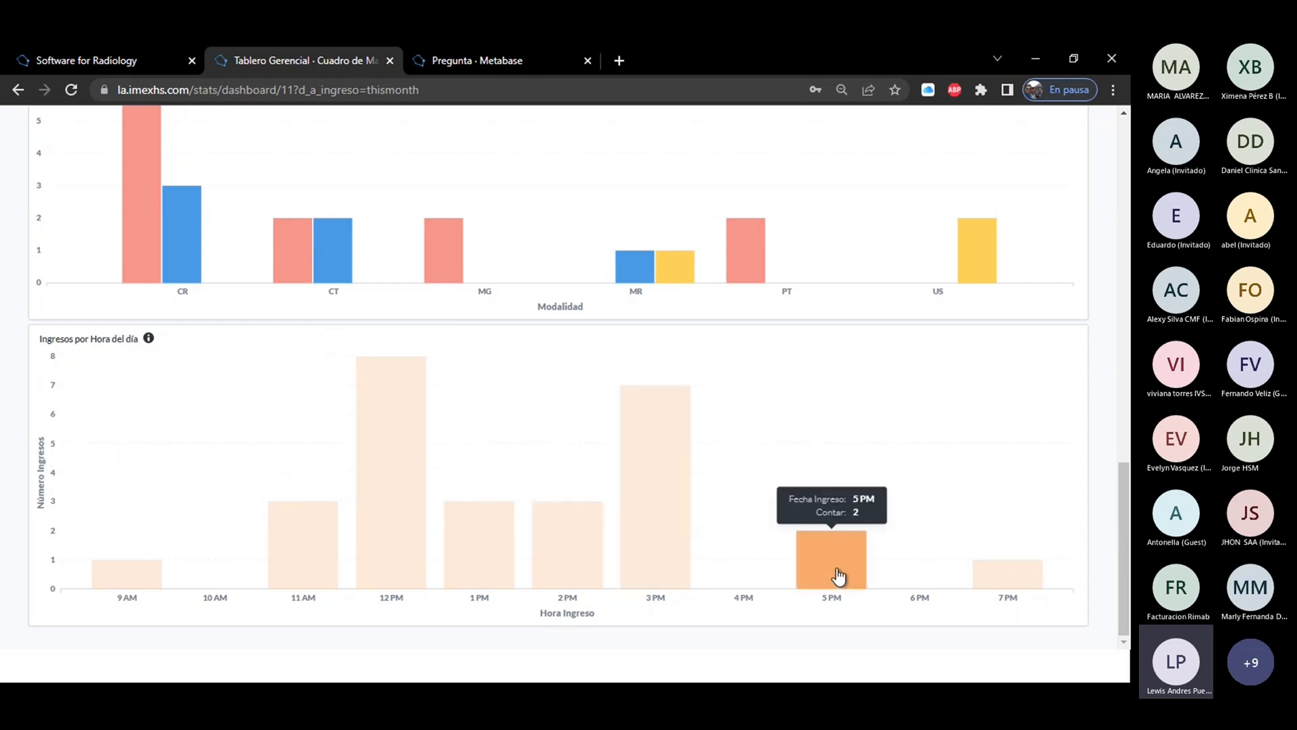
mouse_move(1022, 592)
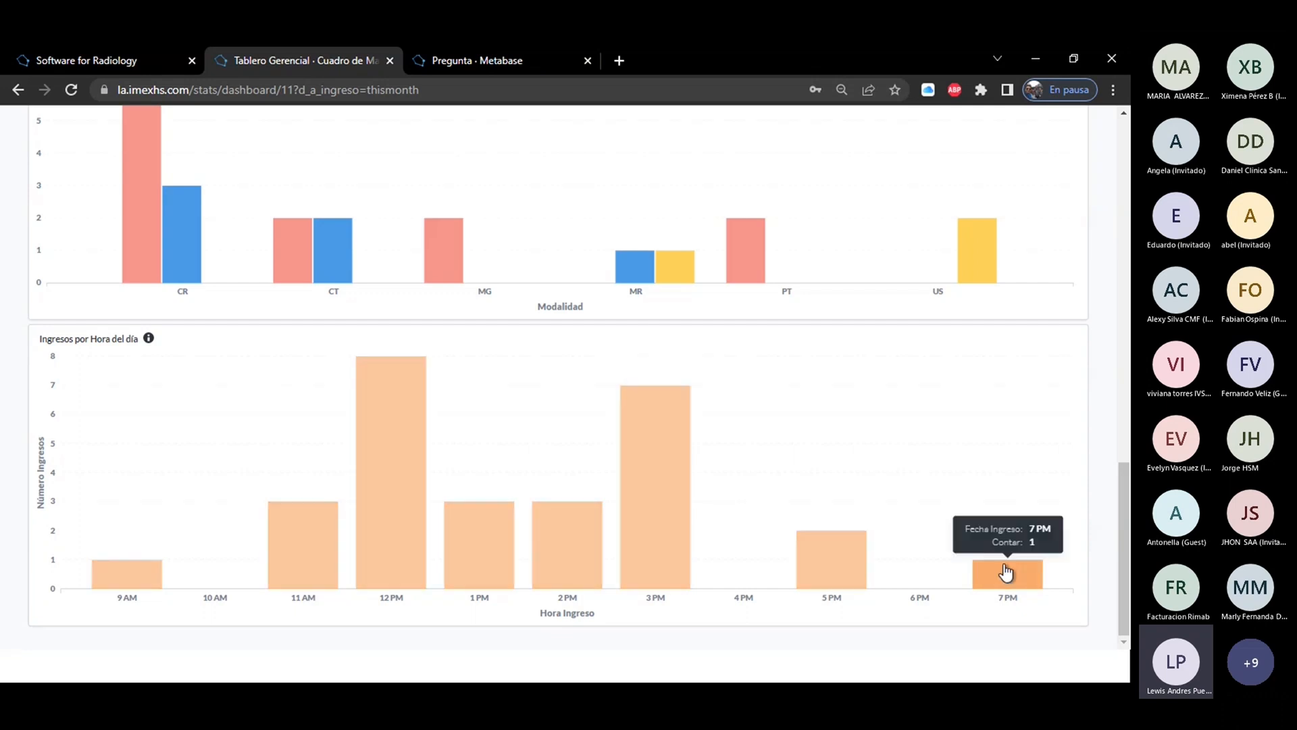
Return to the Metabase home page, open all elements of Nuestra Analítica, and look through its pinned dashboards and saved items.
drag(1127, 555, 1126, 214)
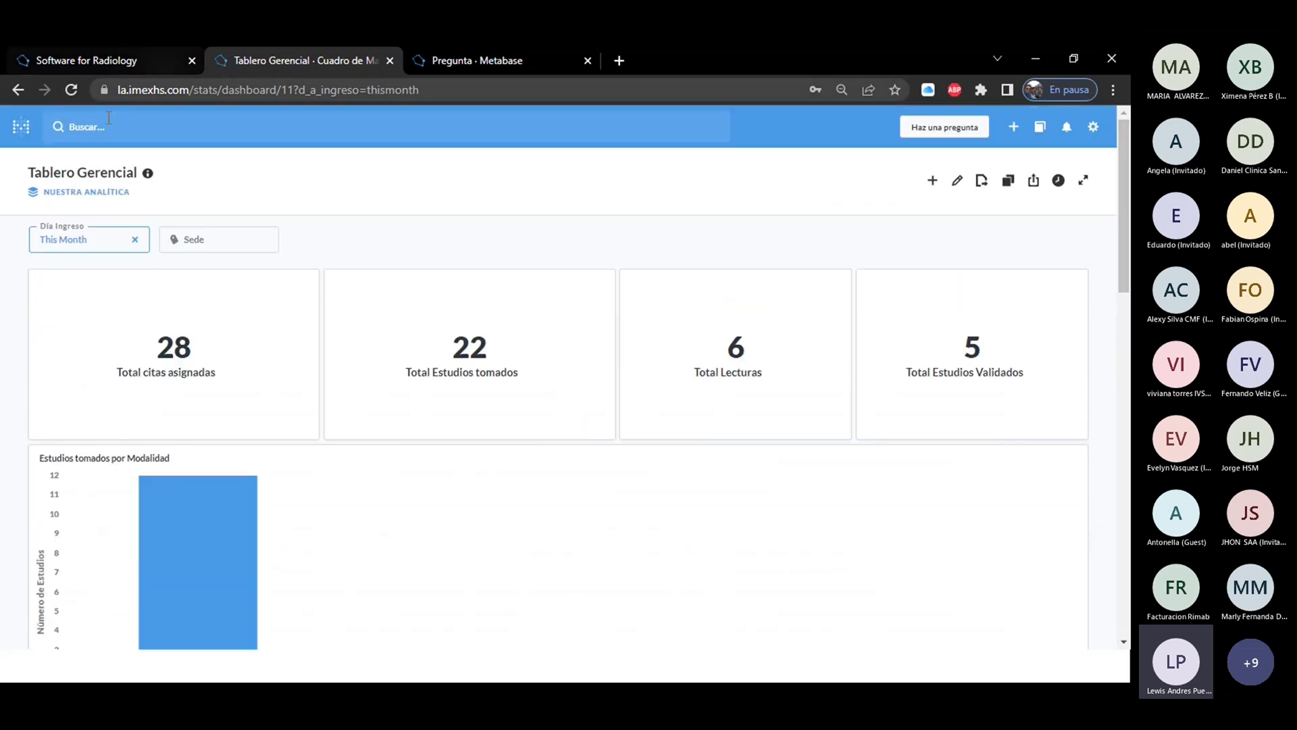
click(21, 126)
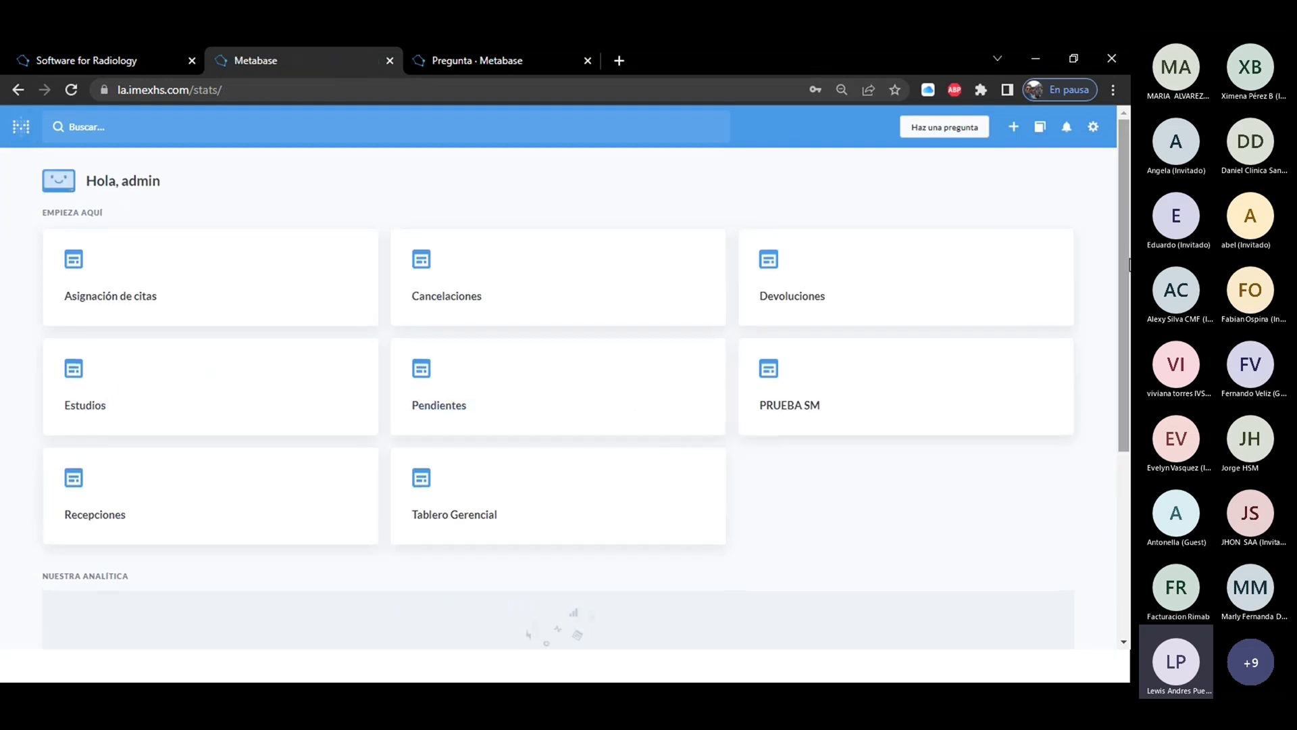
drag(1127, 265, 1129, 458)
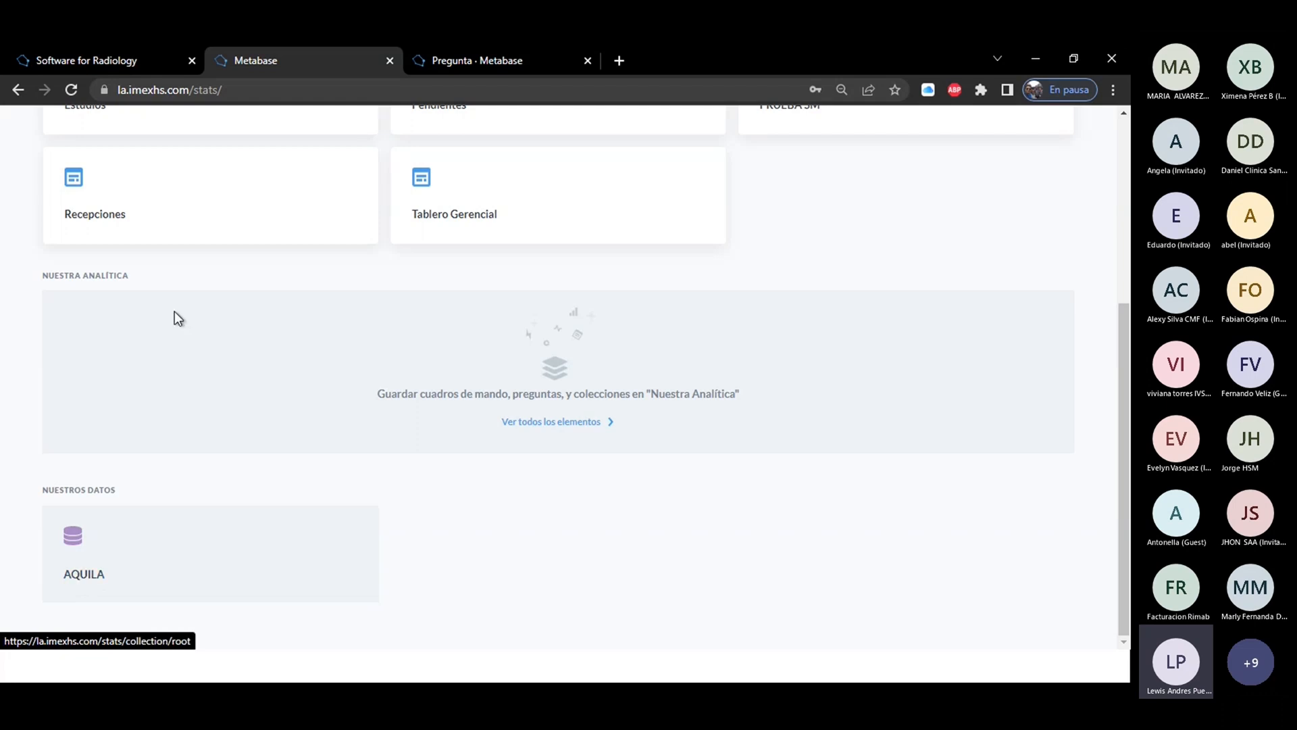
click(539, 423)
drag(1120, 147, 1121, 164)
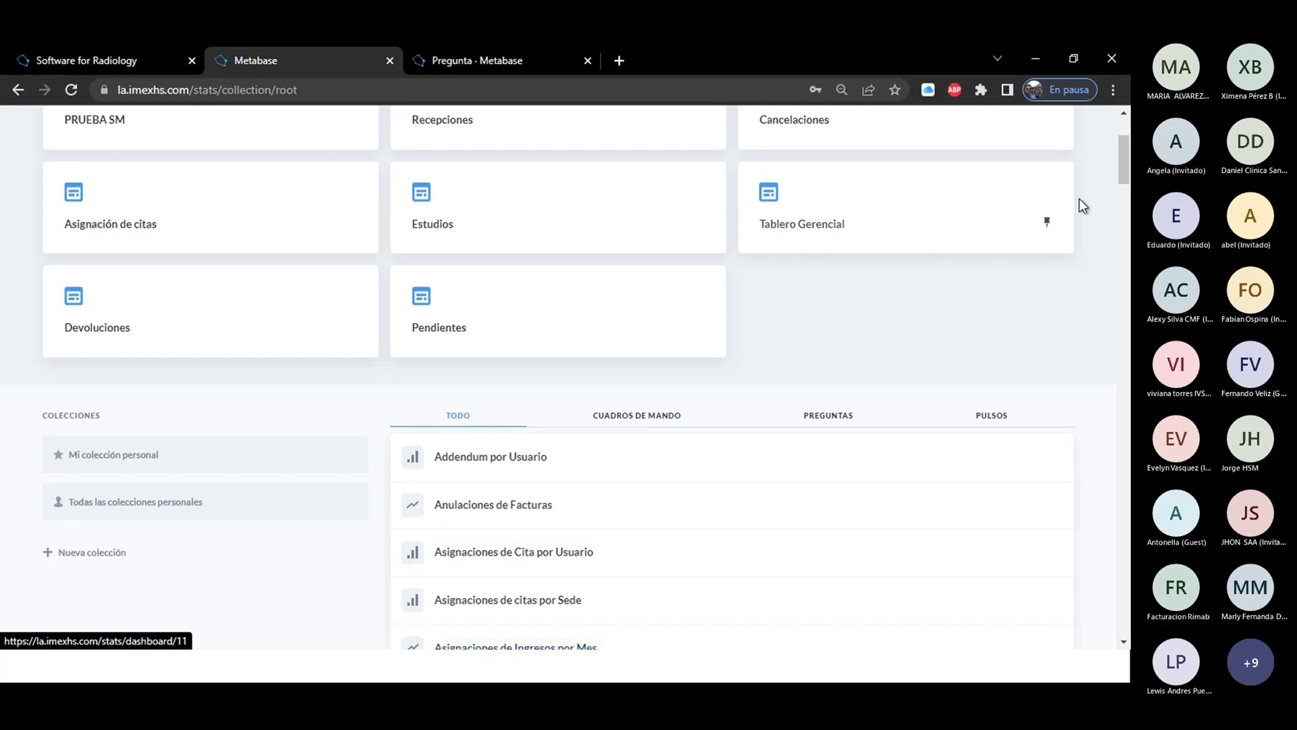
drag(1126, 168, 1128, 183)
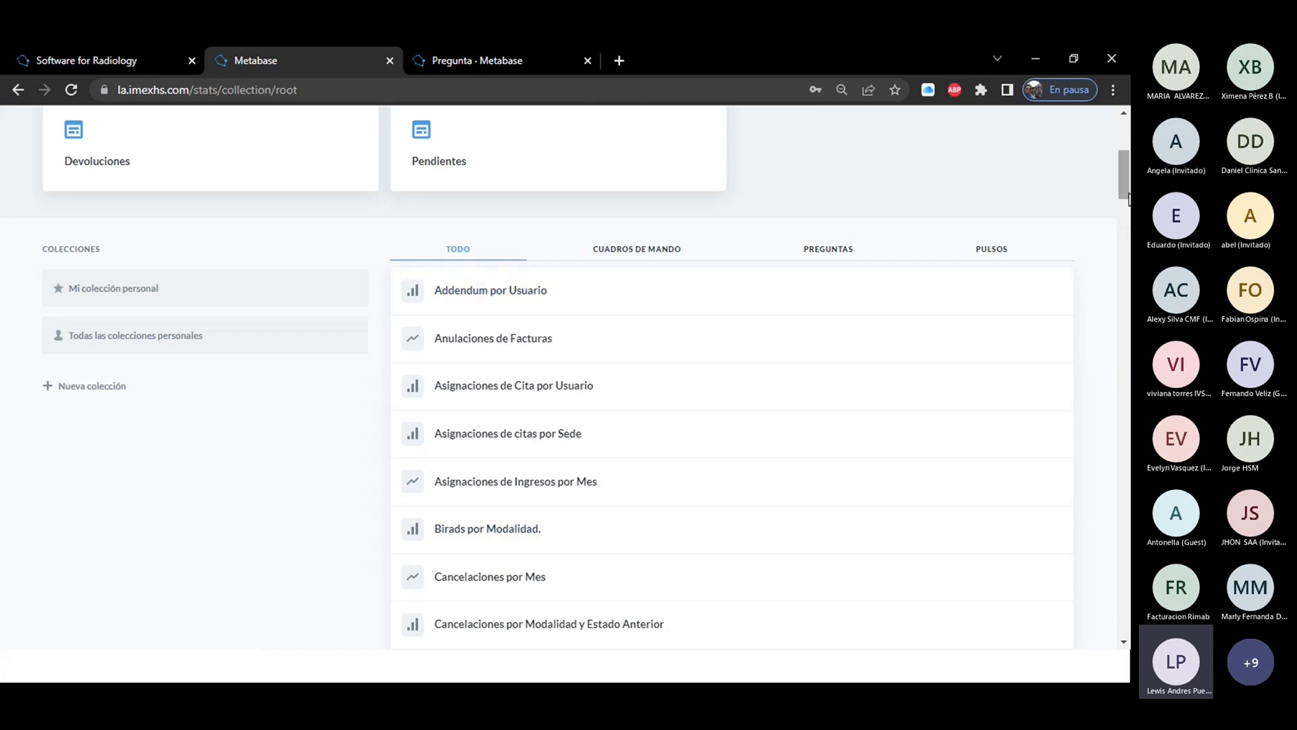
drag(1129, 192, 1130, 155)
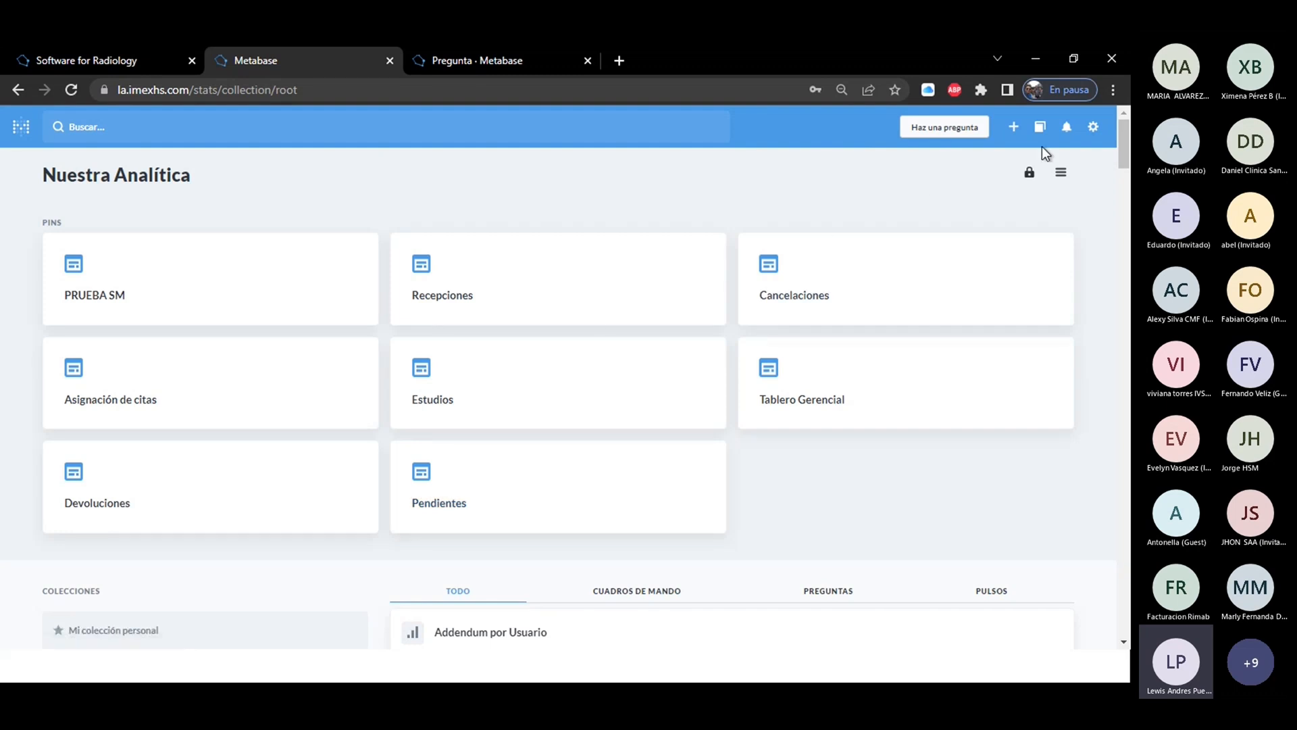
Open the account configuration page to view the signed-in user's details.
click(1092, 129)
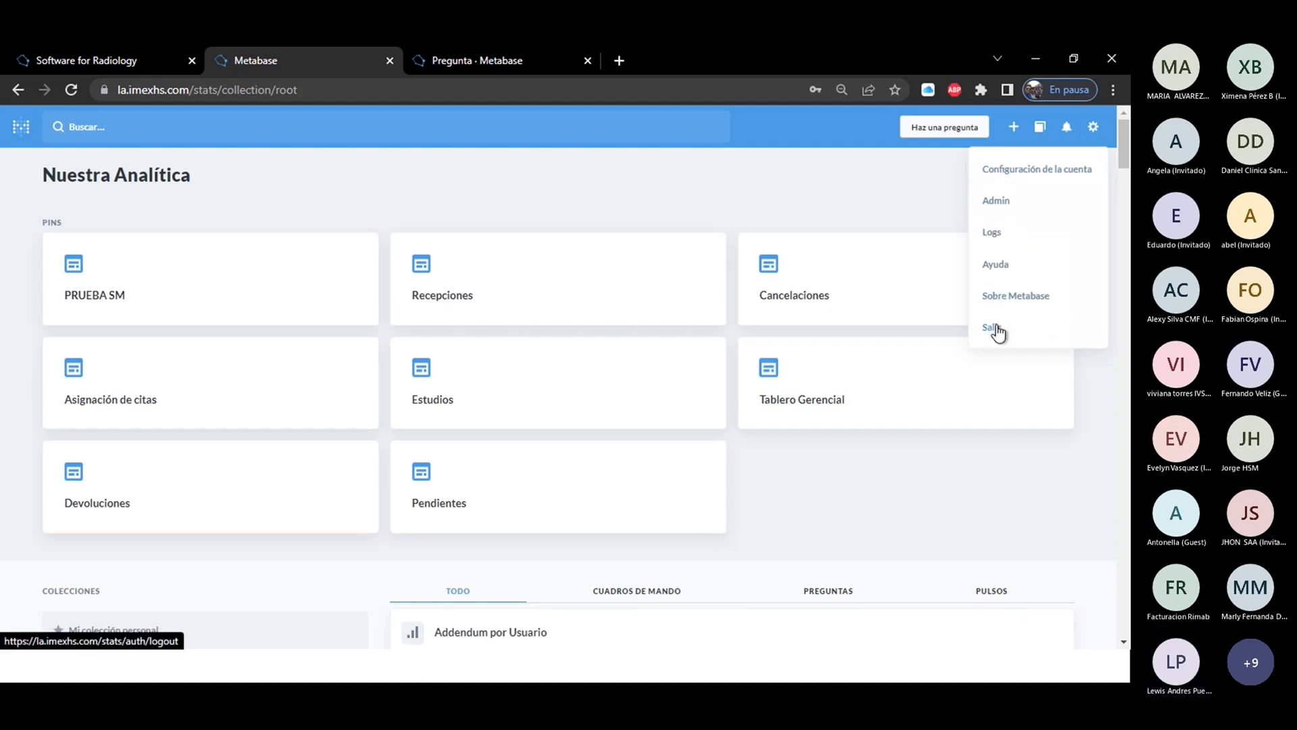
click(1020, 171)
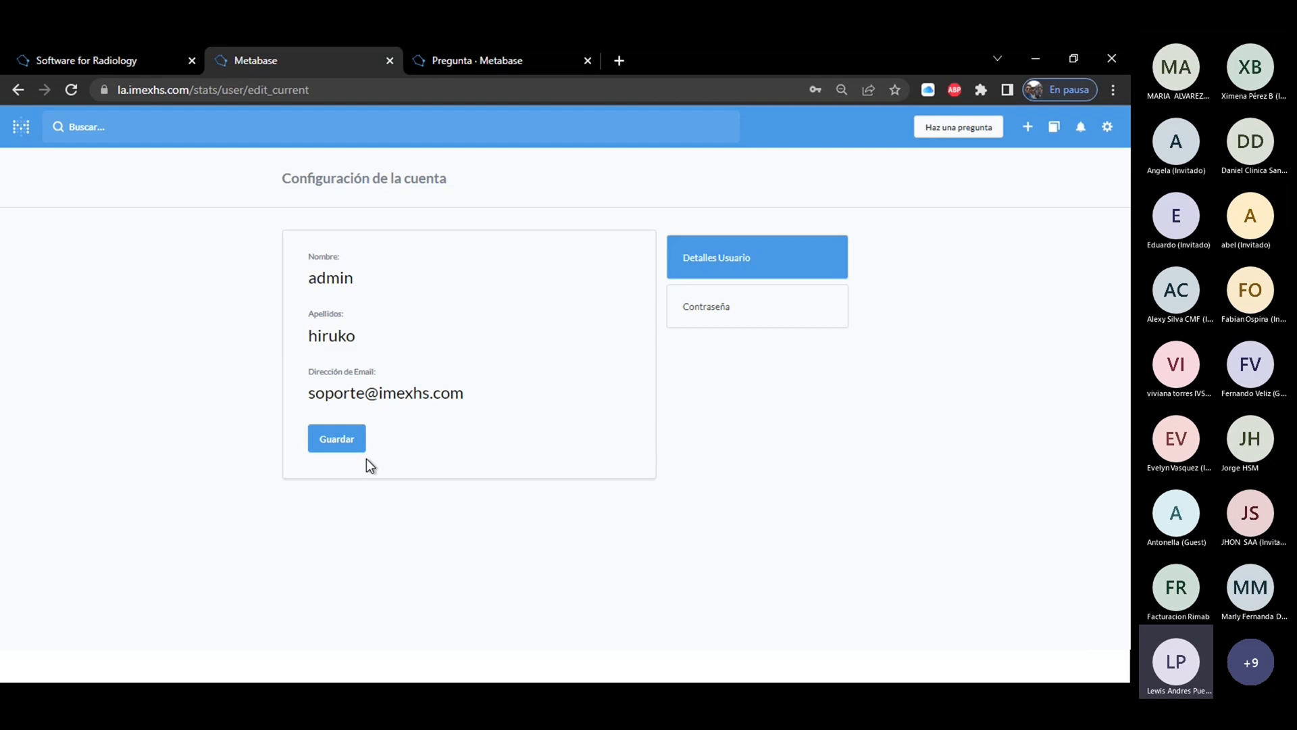
Open the Metabase administration settings and view the form for adding a database from the setup checklist.
click(1107, 127)
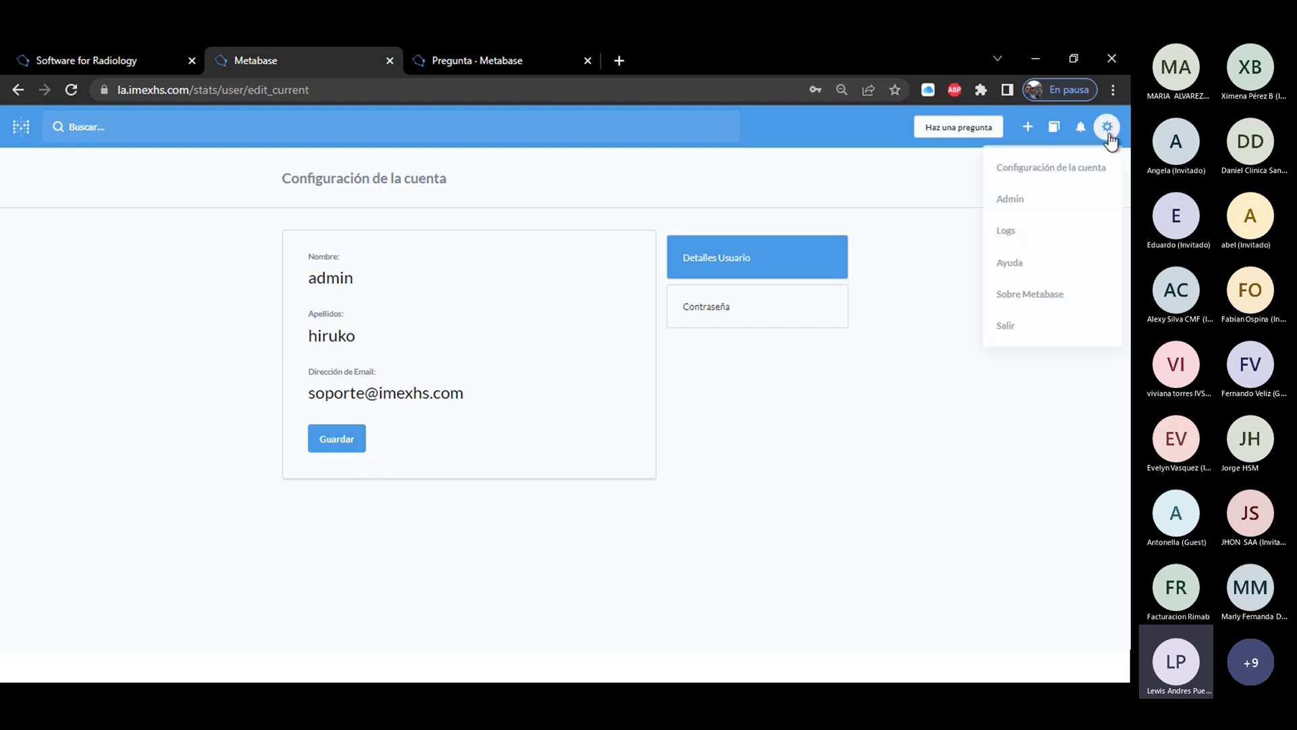
click(1006, 203)
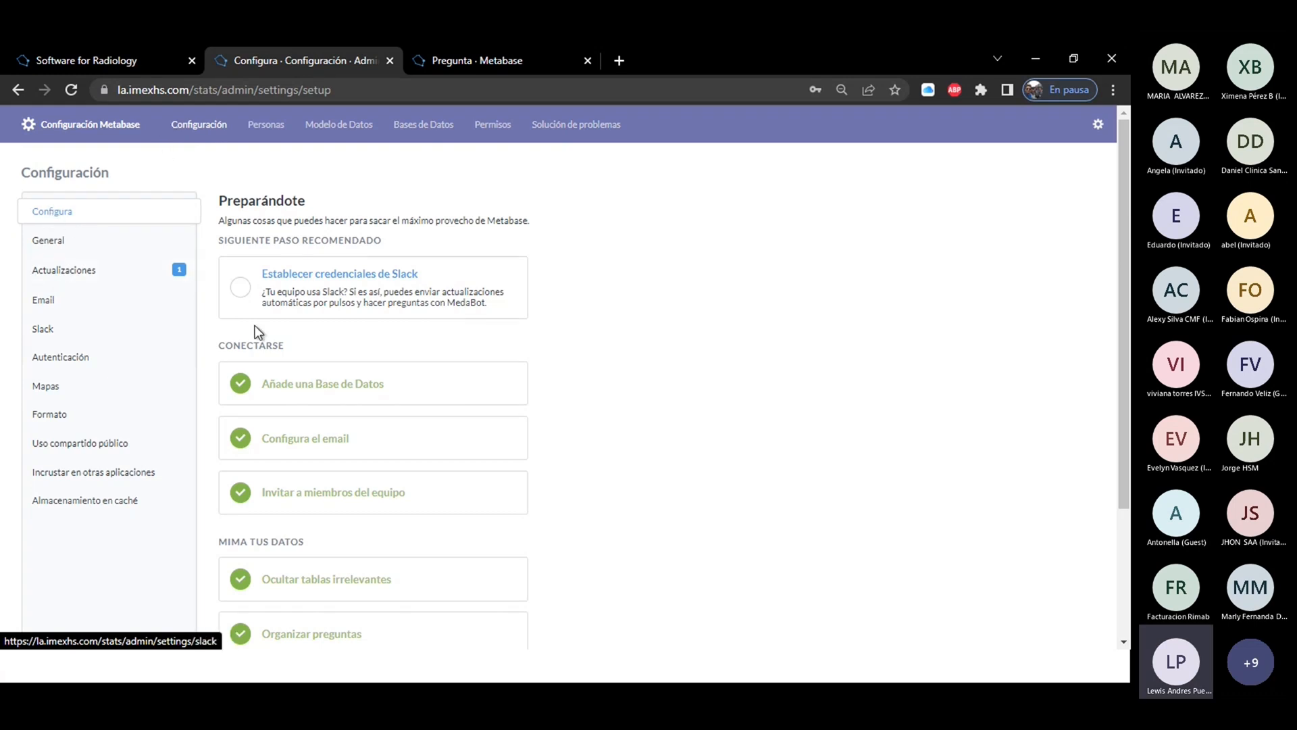
click(295, 393)
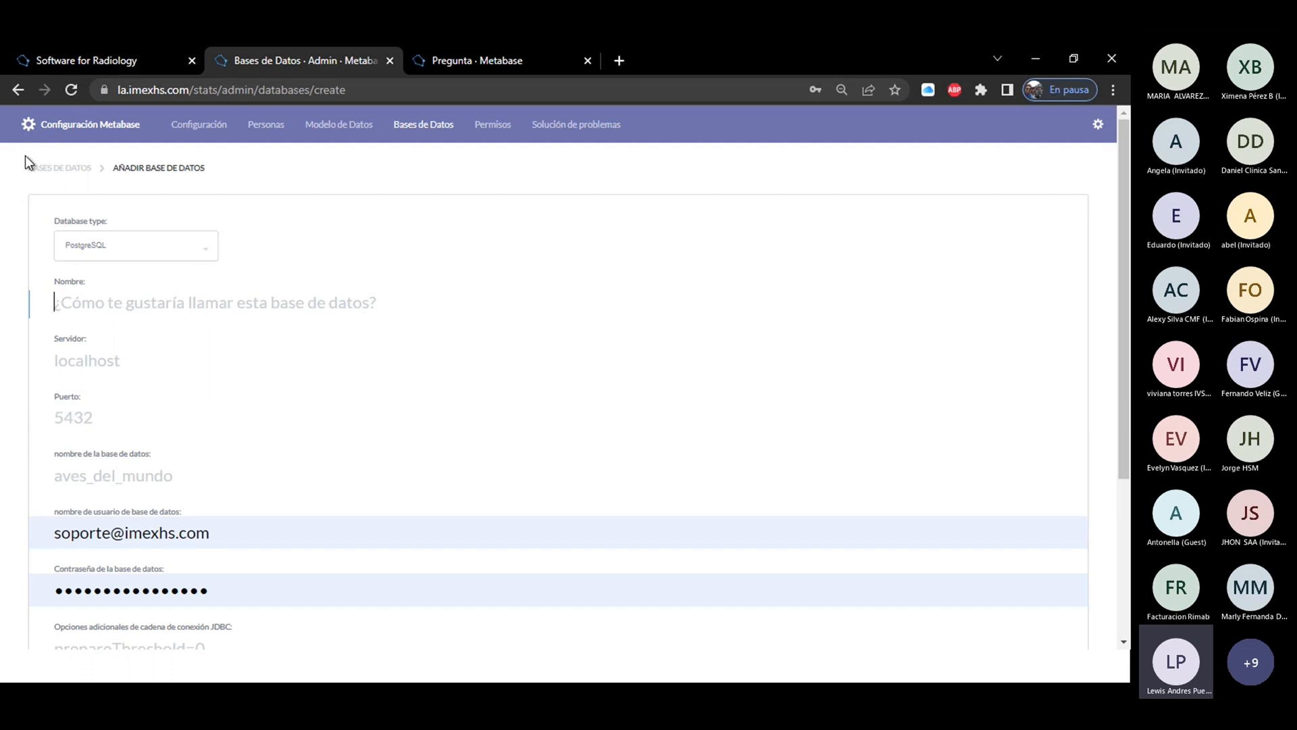
Return to the setup checklist to review the email configuration and the page for inviting team members.
click(203, 128)
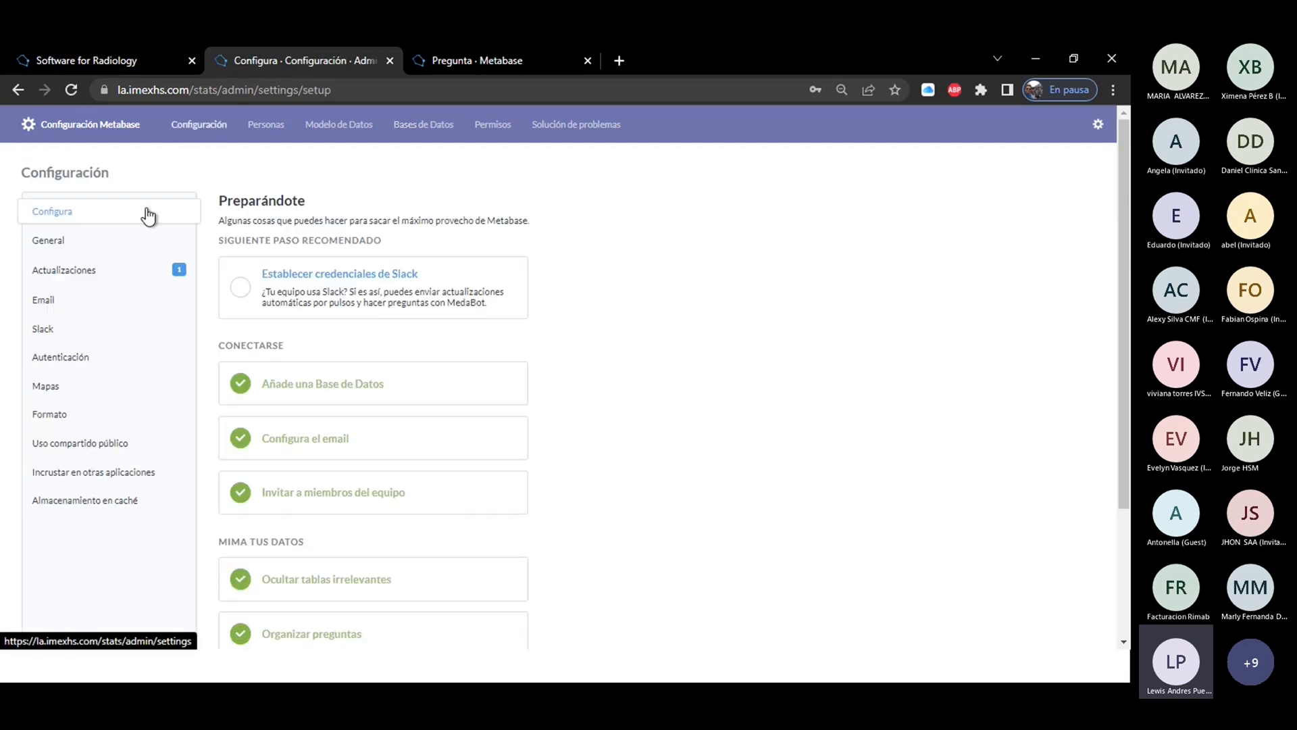
click(293, 458)
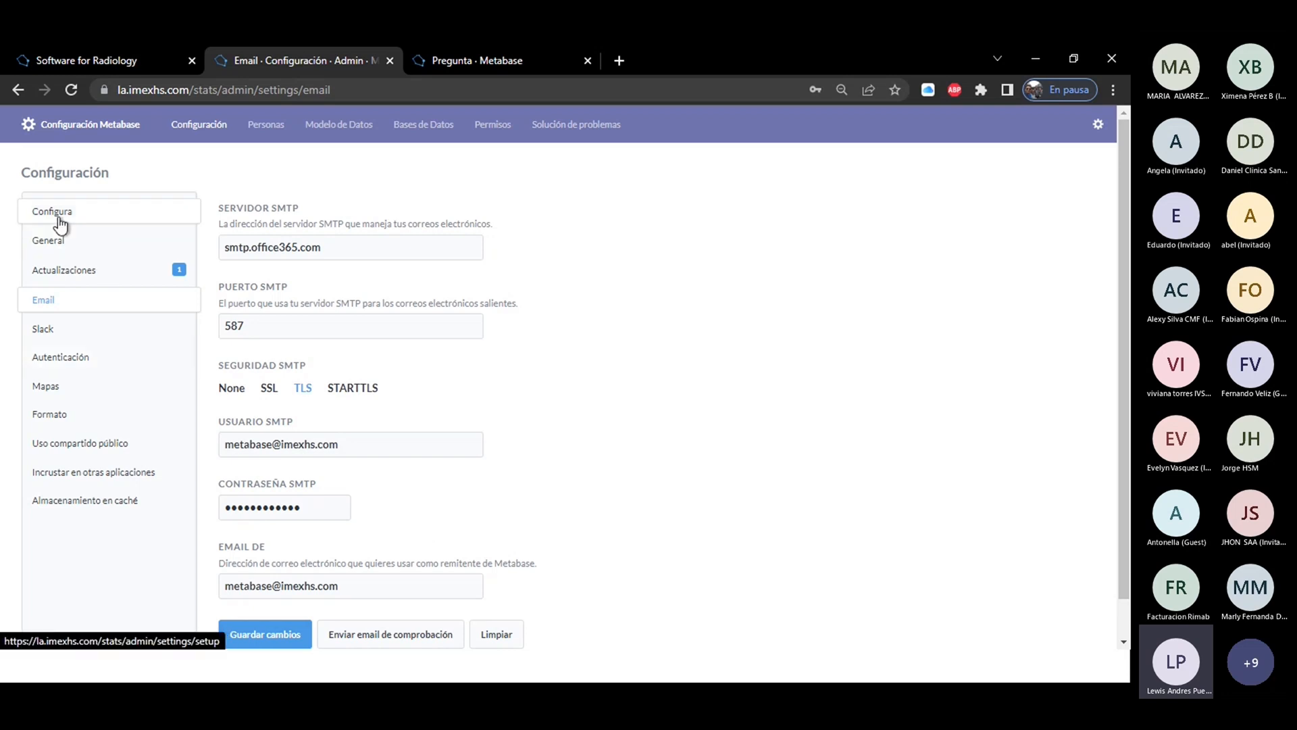
click(59, 219)
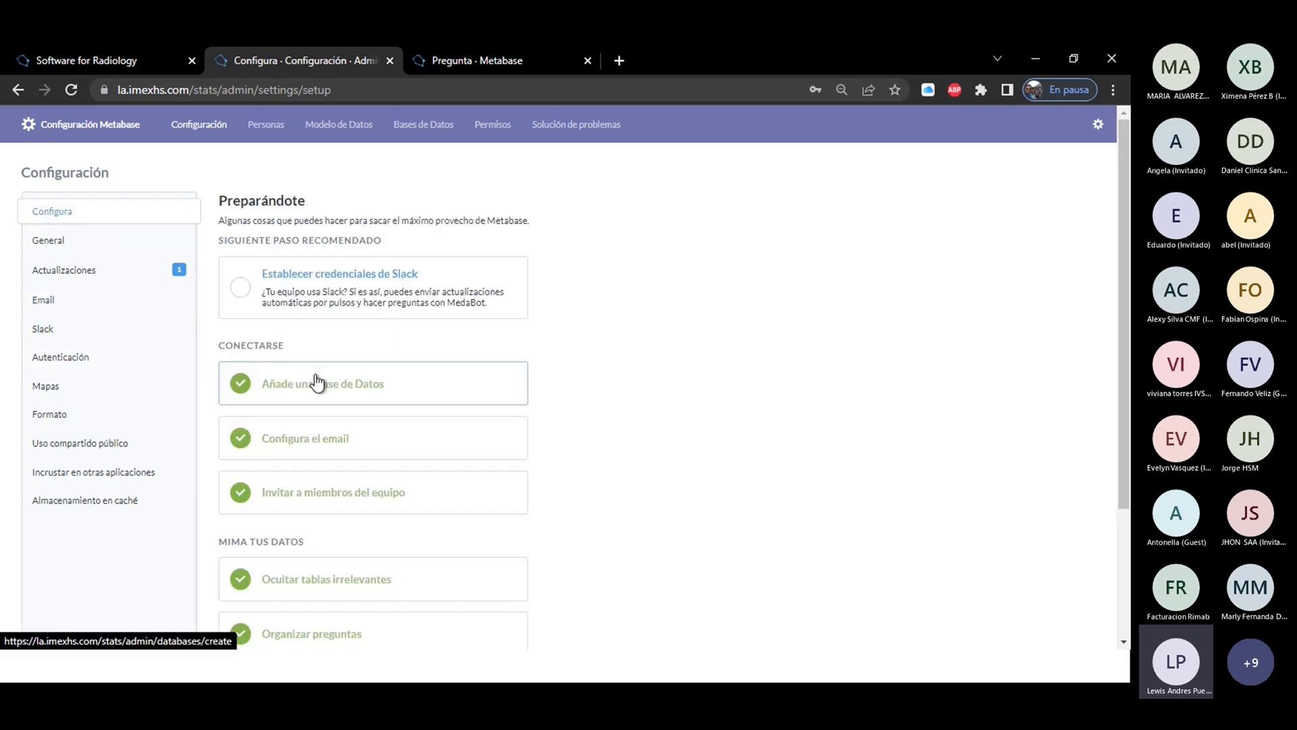
click(350, 498)
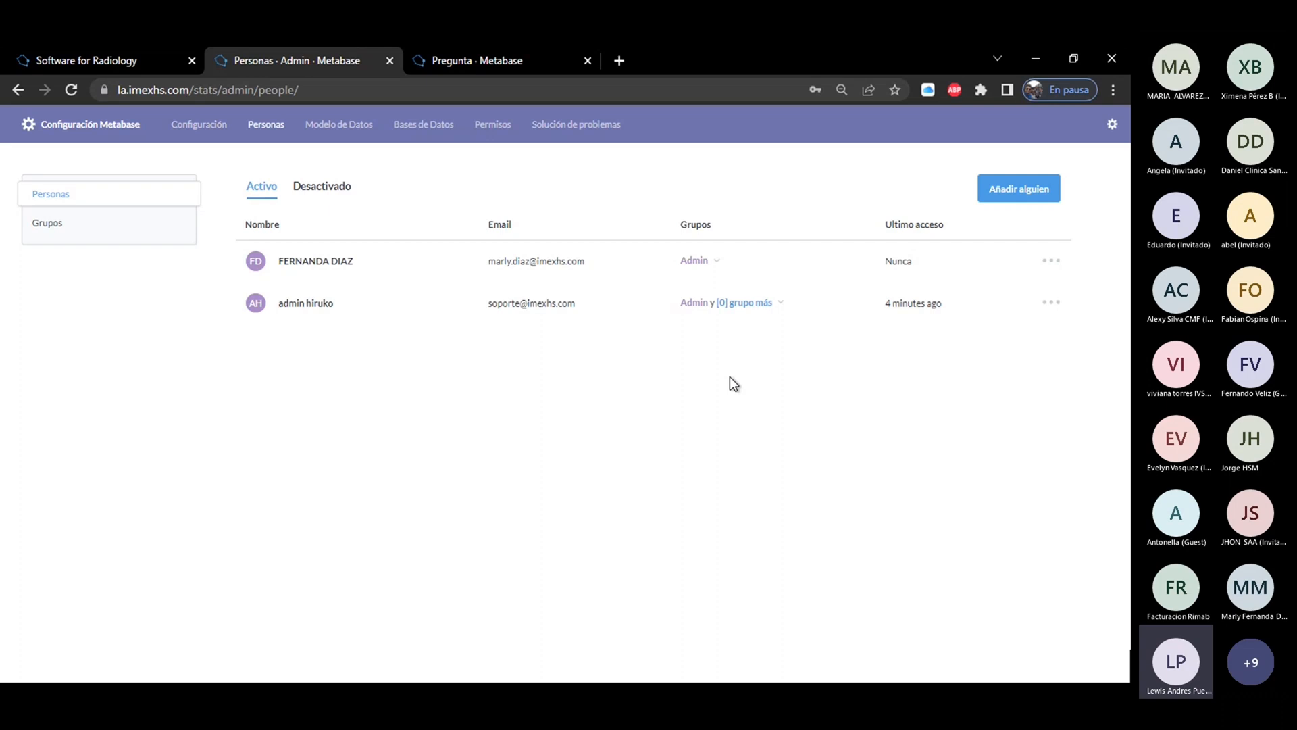
Examine the General settings, including the site URL and help-request email address, and the SMTP email settings.
click(186, 126)
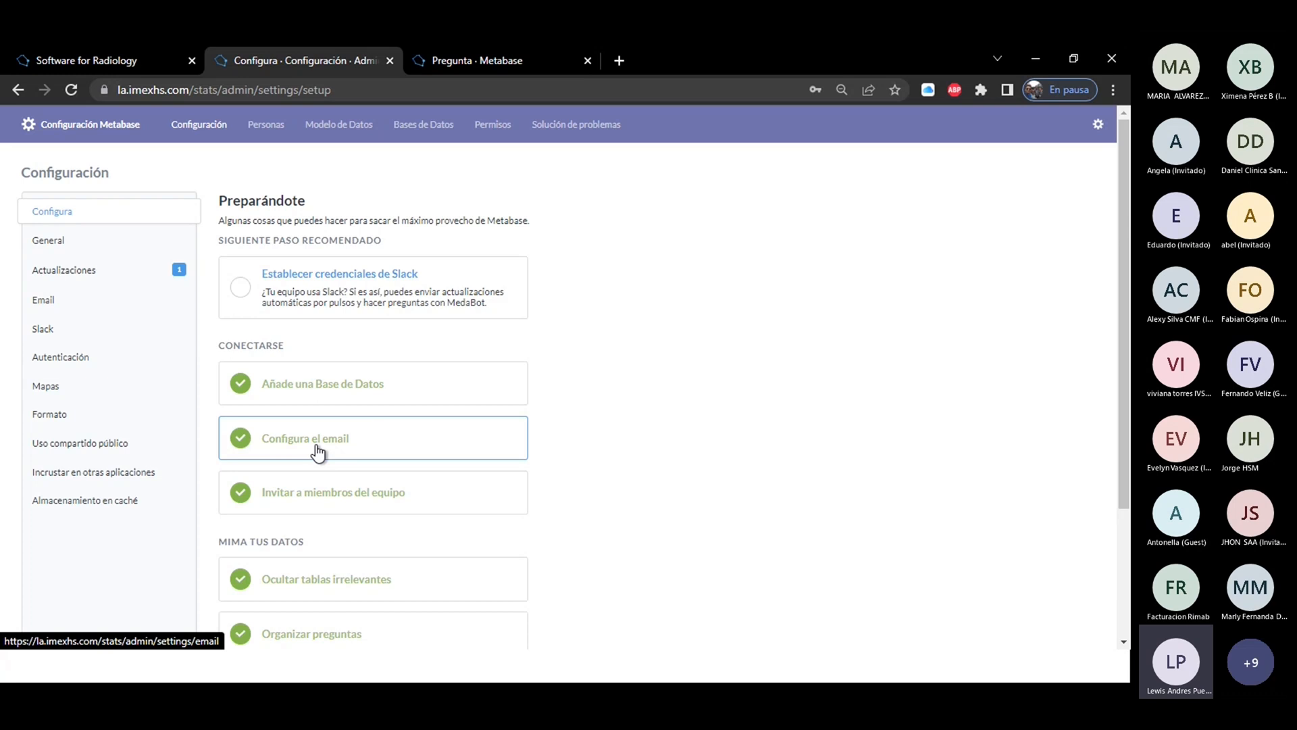
click(42, 250)
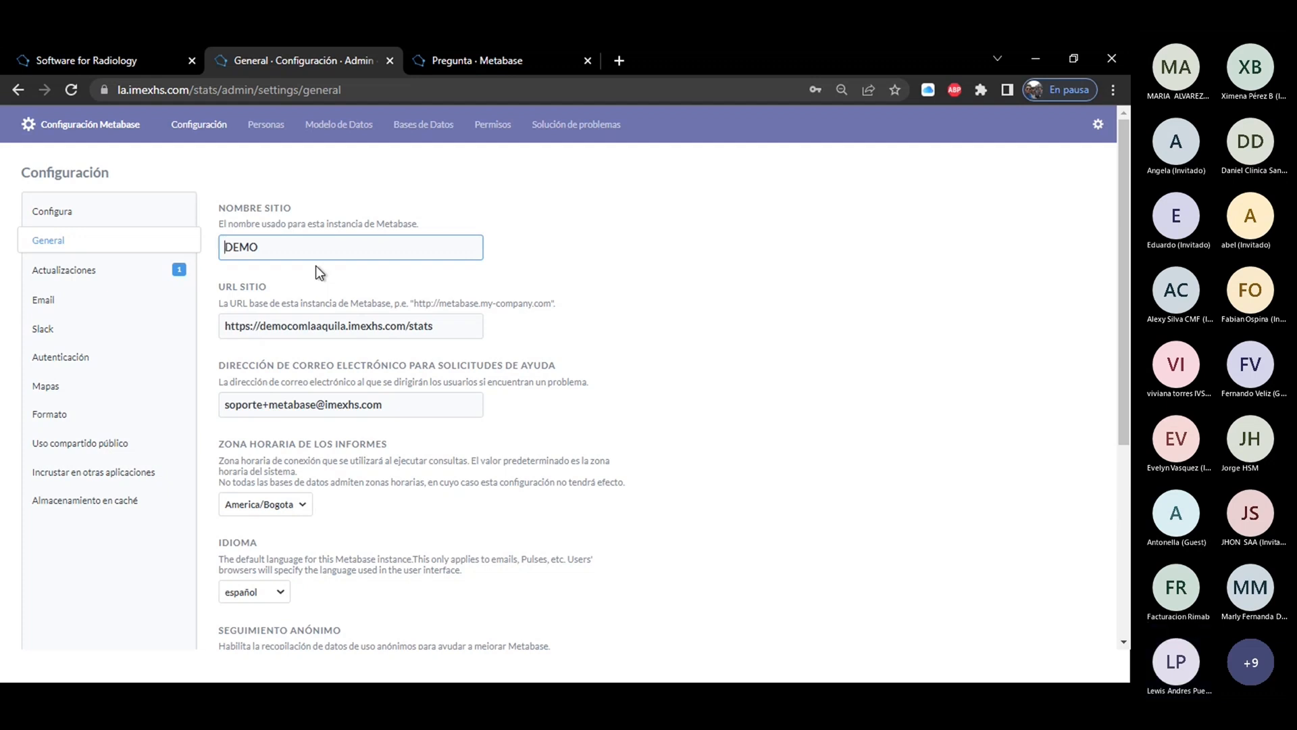
drag(451, 331, 209, 331)
click(410, 415)
drag(411, 416, 180, 429)
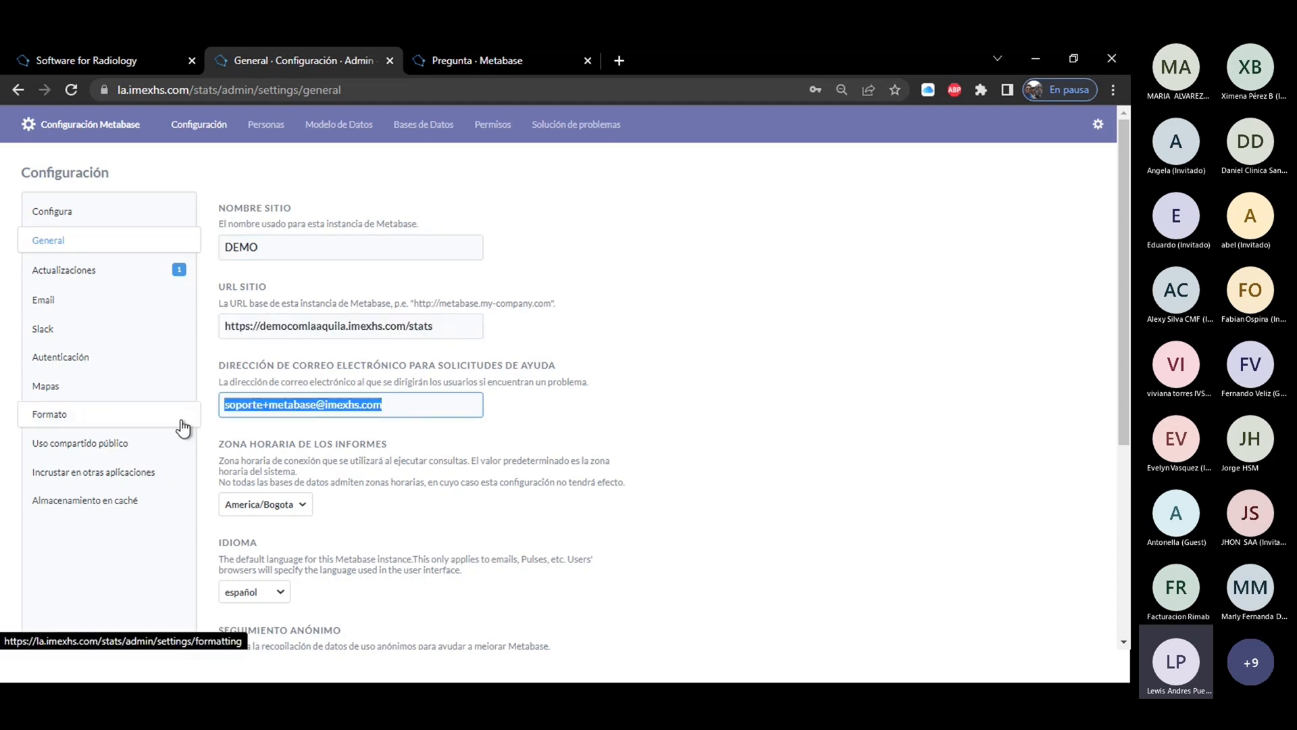
click(855, 399)
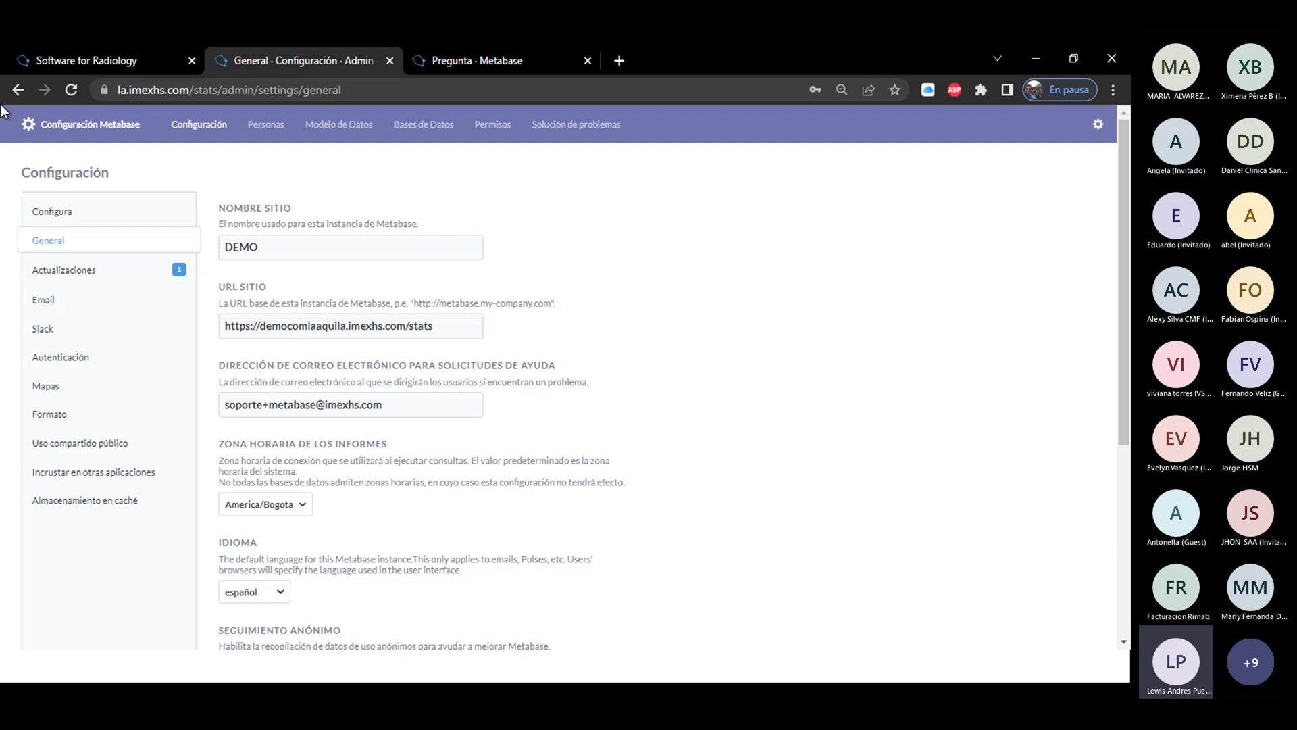
click(46, 302)
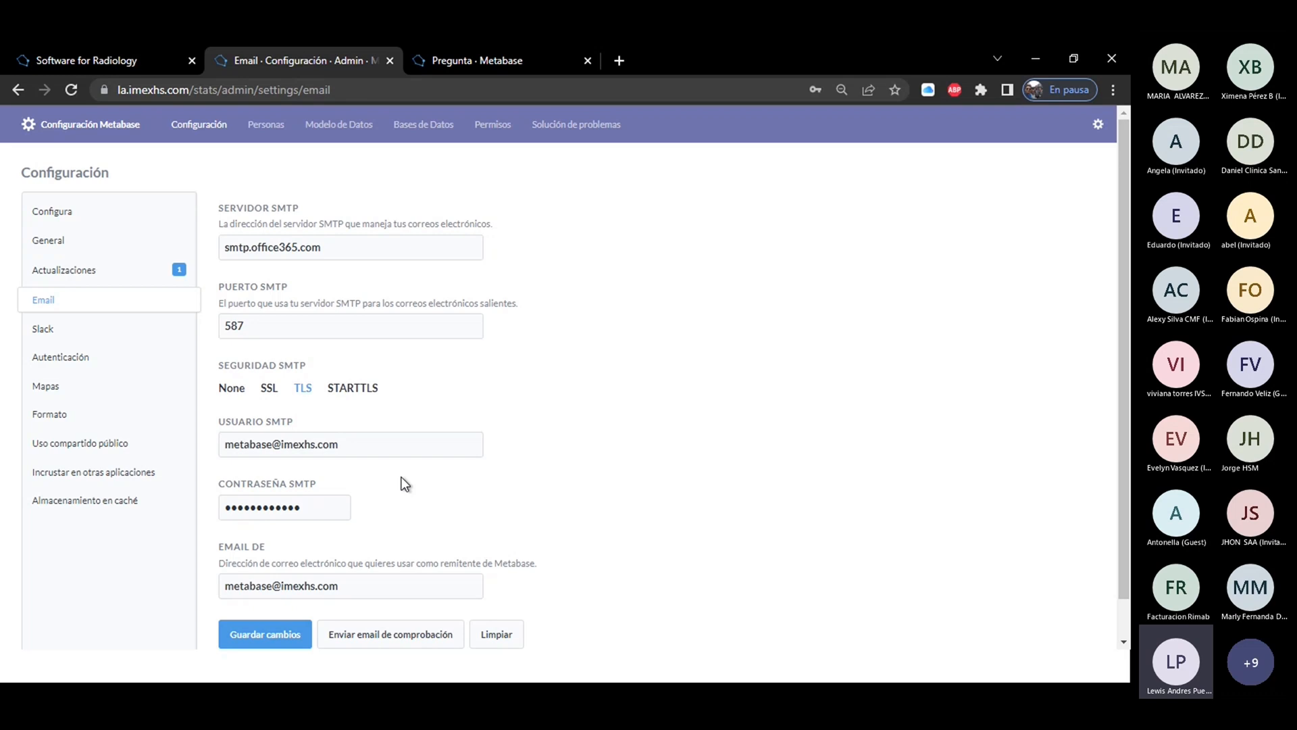
Open the Formato settings and view the available date formats, leaving the list without choosing one.
click(52, 418)
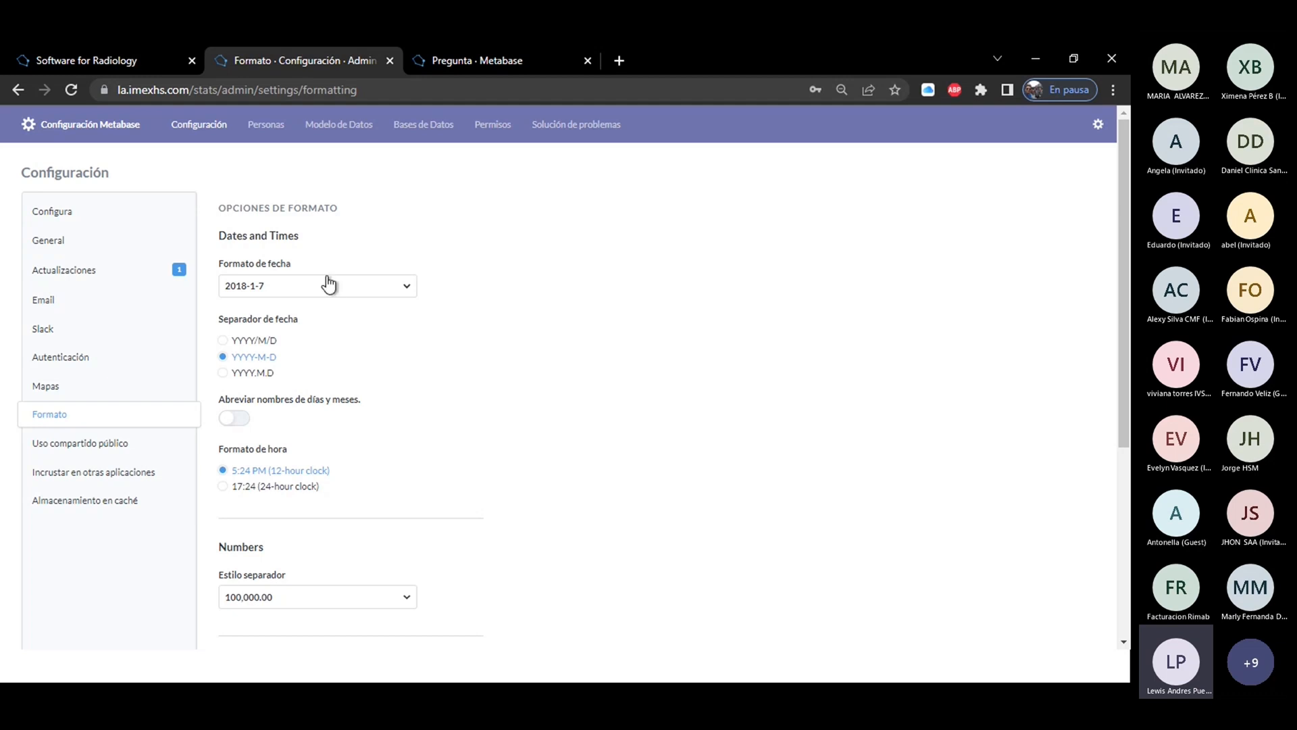
click(302, 289)
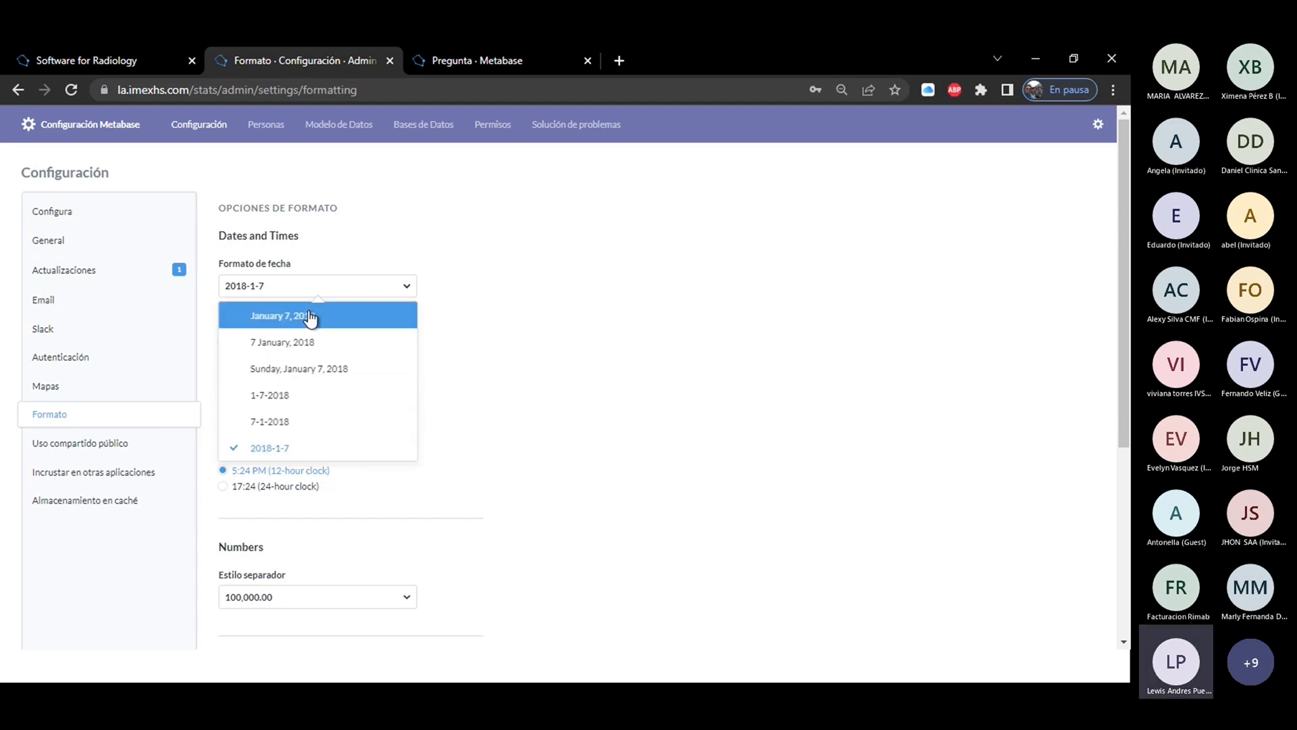
click(443, 303)
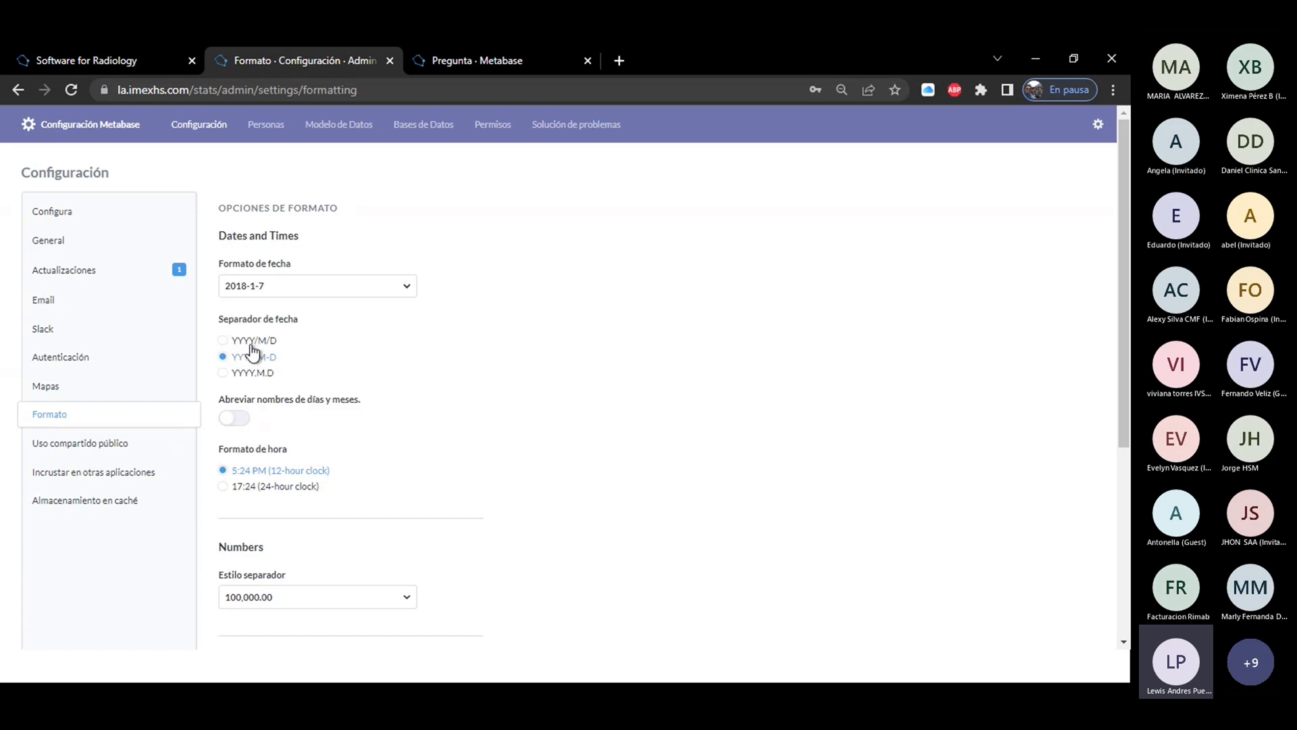
Try the YYYY/M/D date separator and the 24-hour clock, restoring YYYY-M-D and the 12-hour clock.
click(222, 341)
click(223, 357)
click(1124, 642)
click(1123, 642)
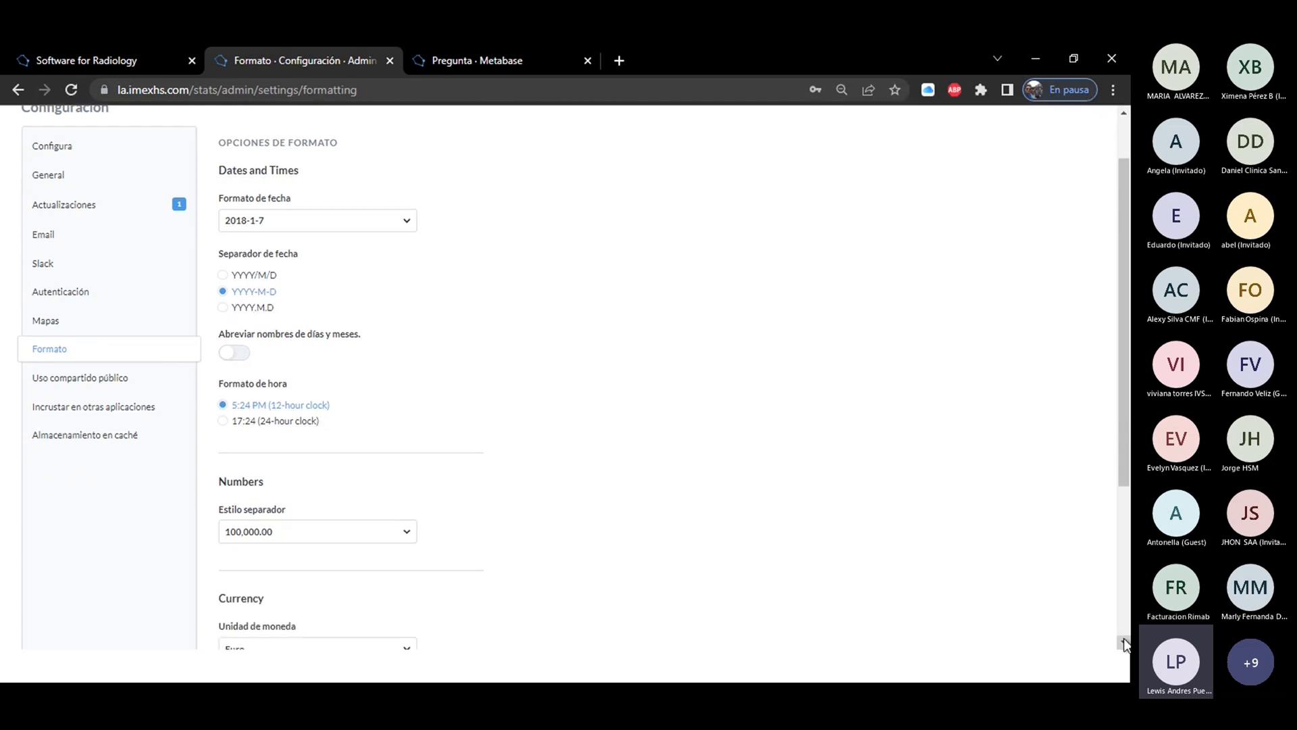
click(1123, 642)
click(1124, 642)
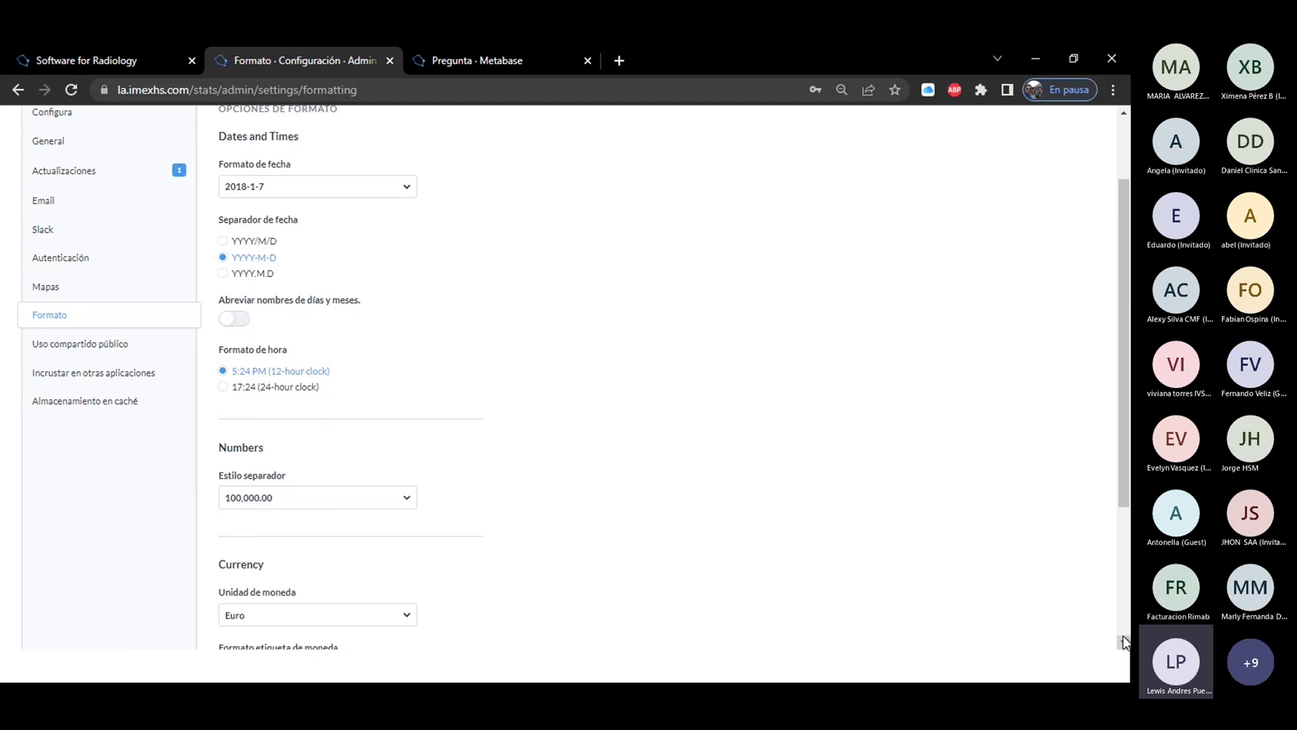
click(224, 390)
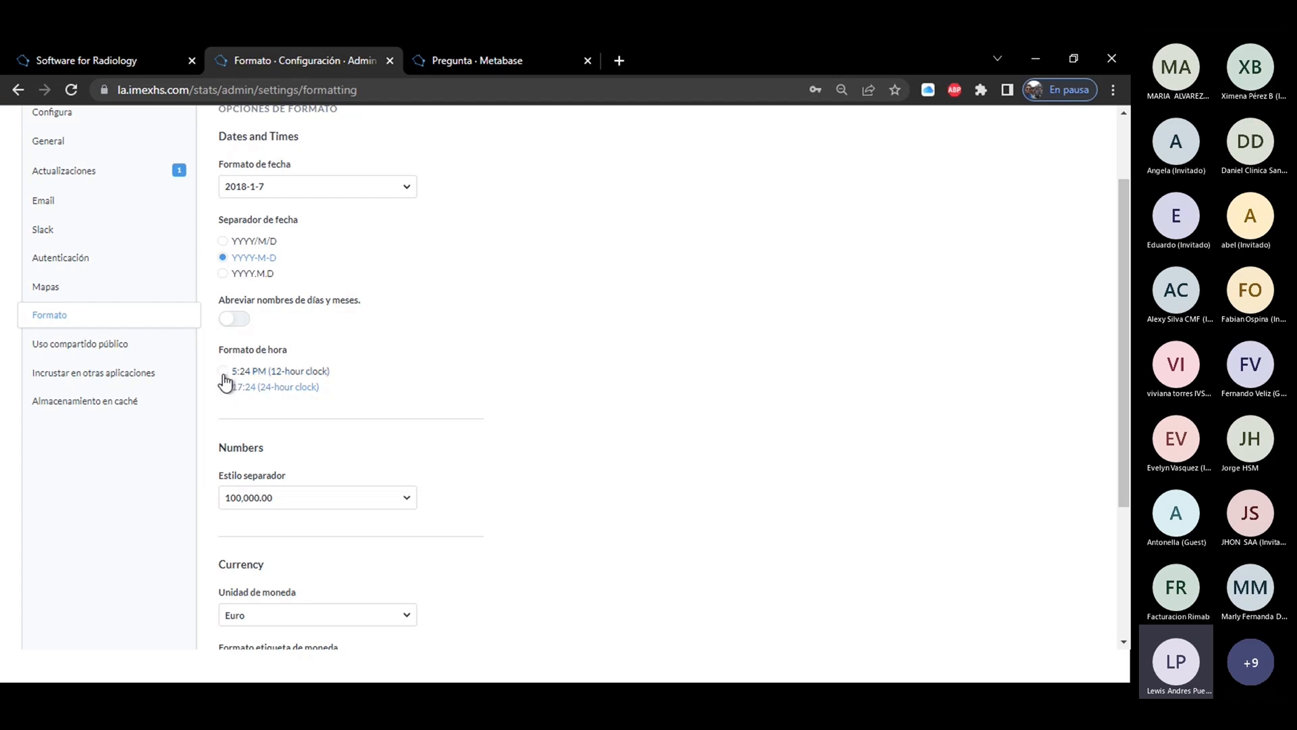
click(224, 373)
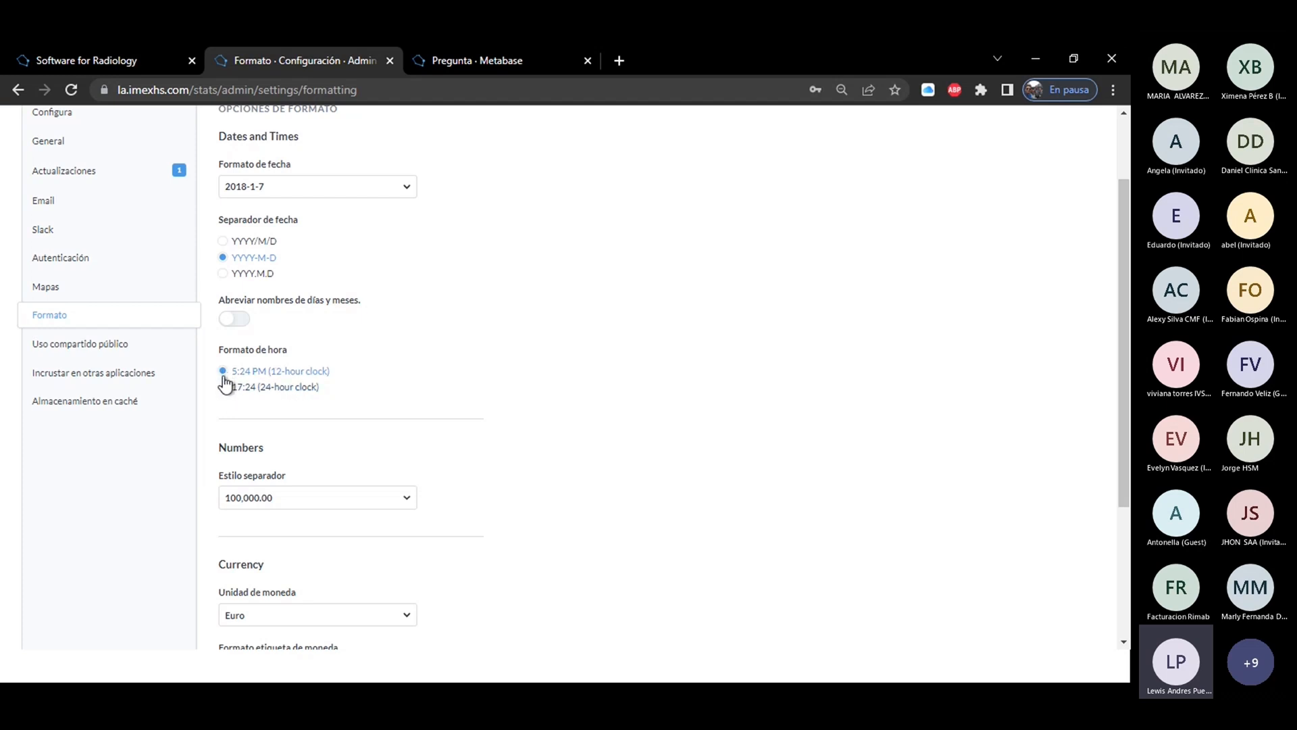
View the available number separator styles and currency units in the formatting settings without choosing any.
click(1123, 642)
scroll(1124, 641, down, 3)
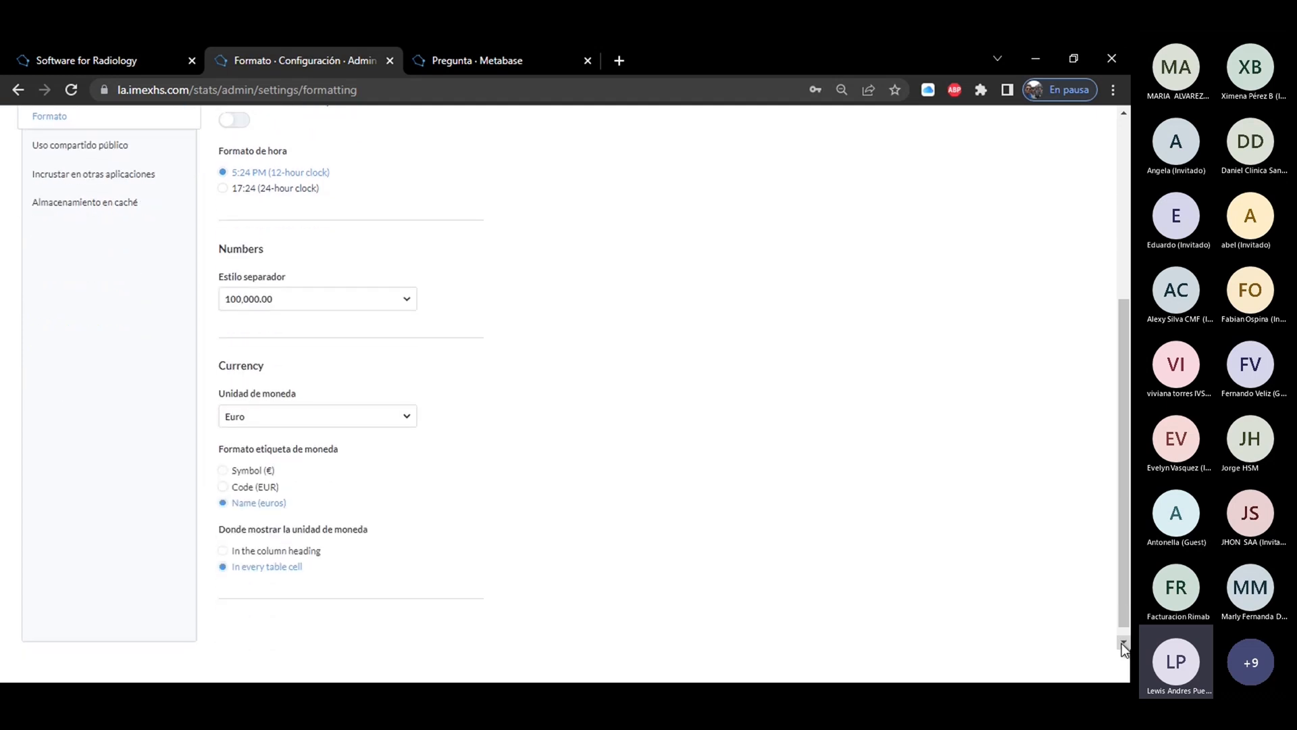
click(310, 287)
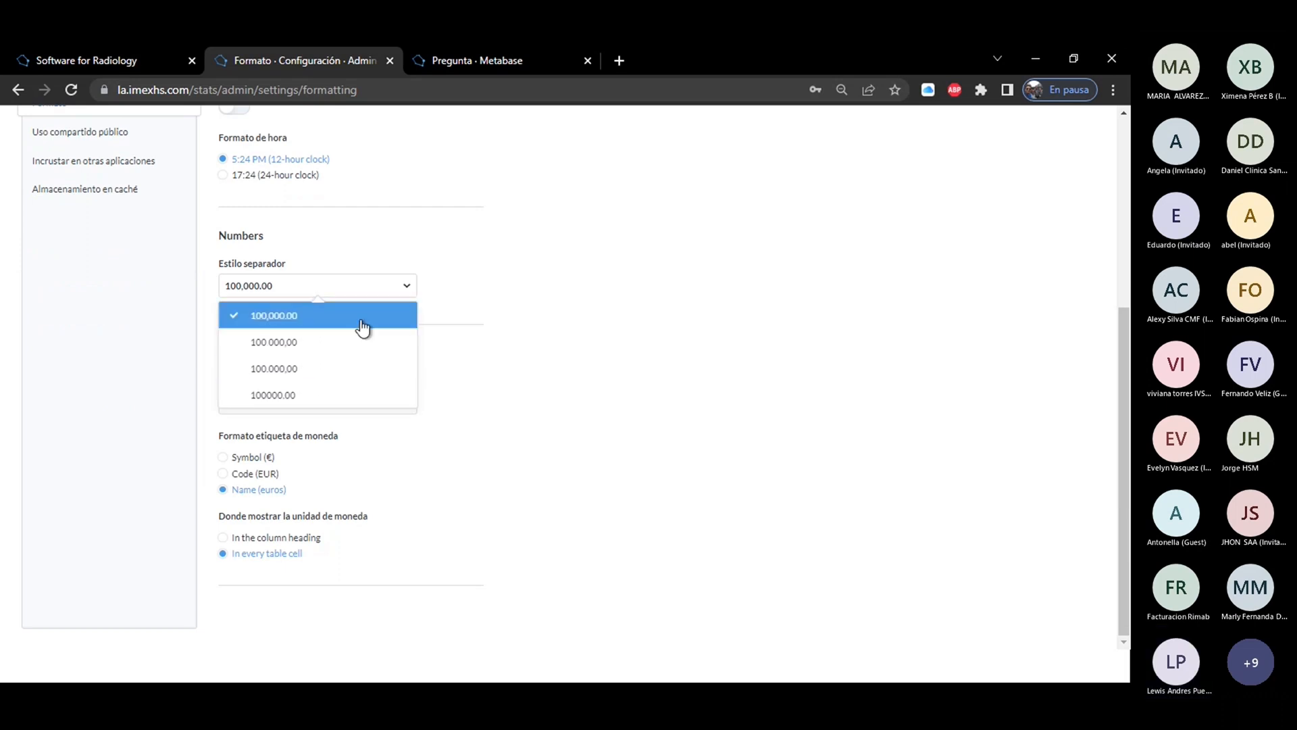
click(446, 320)
click(261, 414)
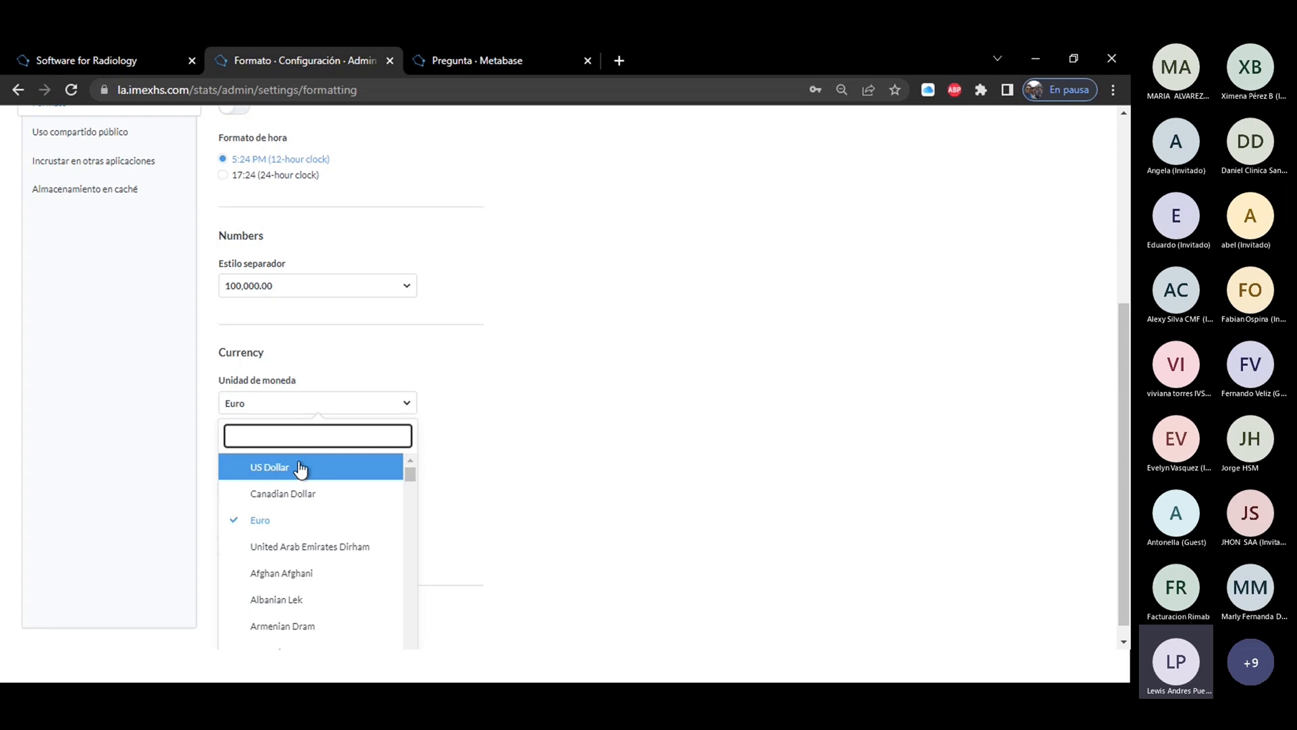
click(453, 442)
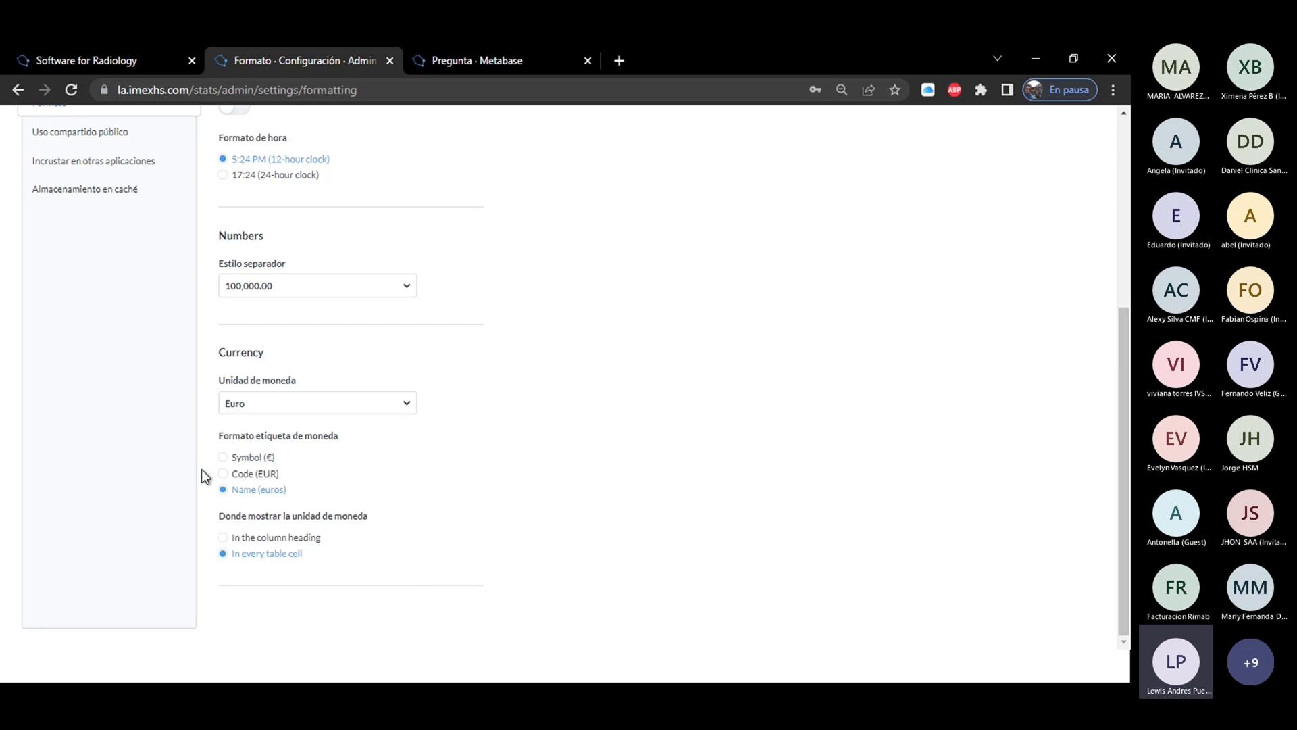
Try the Symbol (€) and Code (EUR) currency label formats, restoring Name (euros).
click(223, 462)
click(223, 475)
click(223, 491)
drag(1124, 343, 1130, 90)
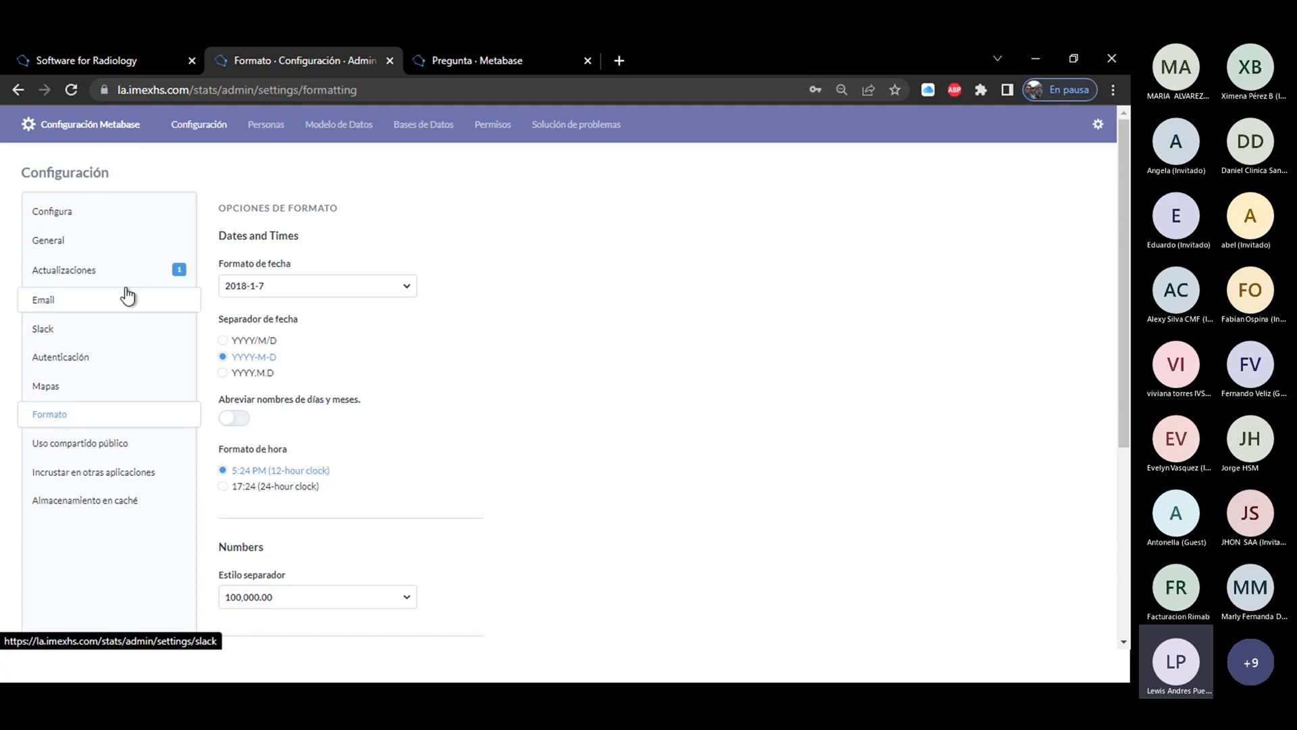
Open the AQUILA database's connection details and examine its name, server and port.
click(426, 126)
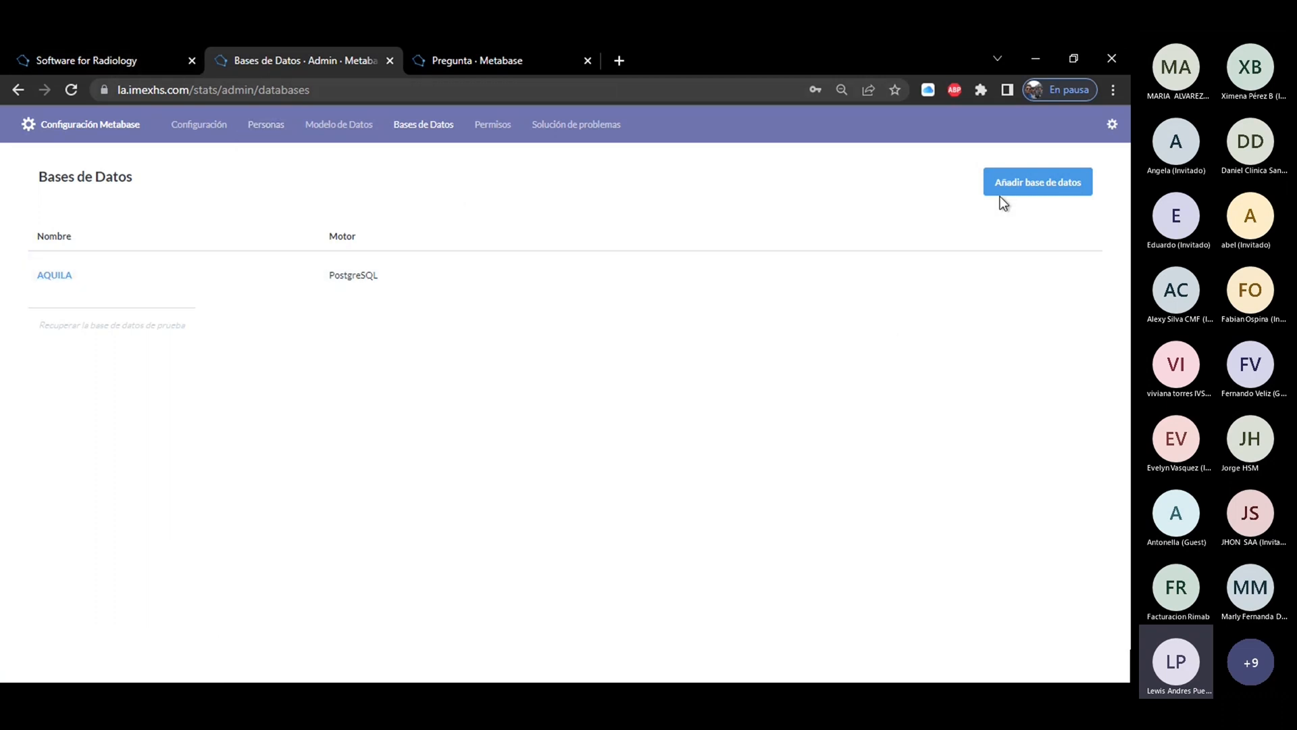
click(43, 277)
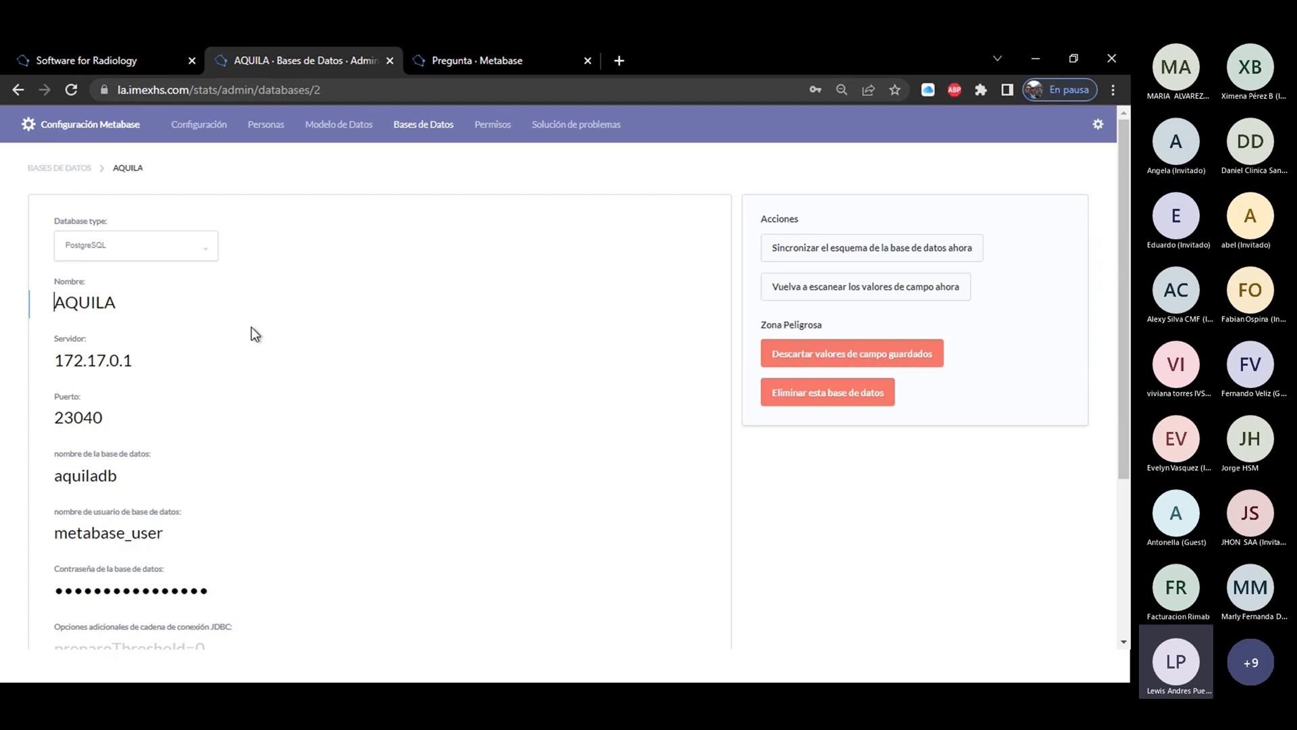
click(127, 304)
drag(126, 304, 51, 305)
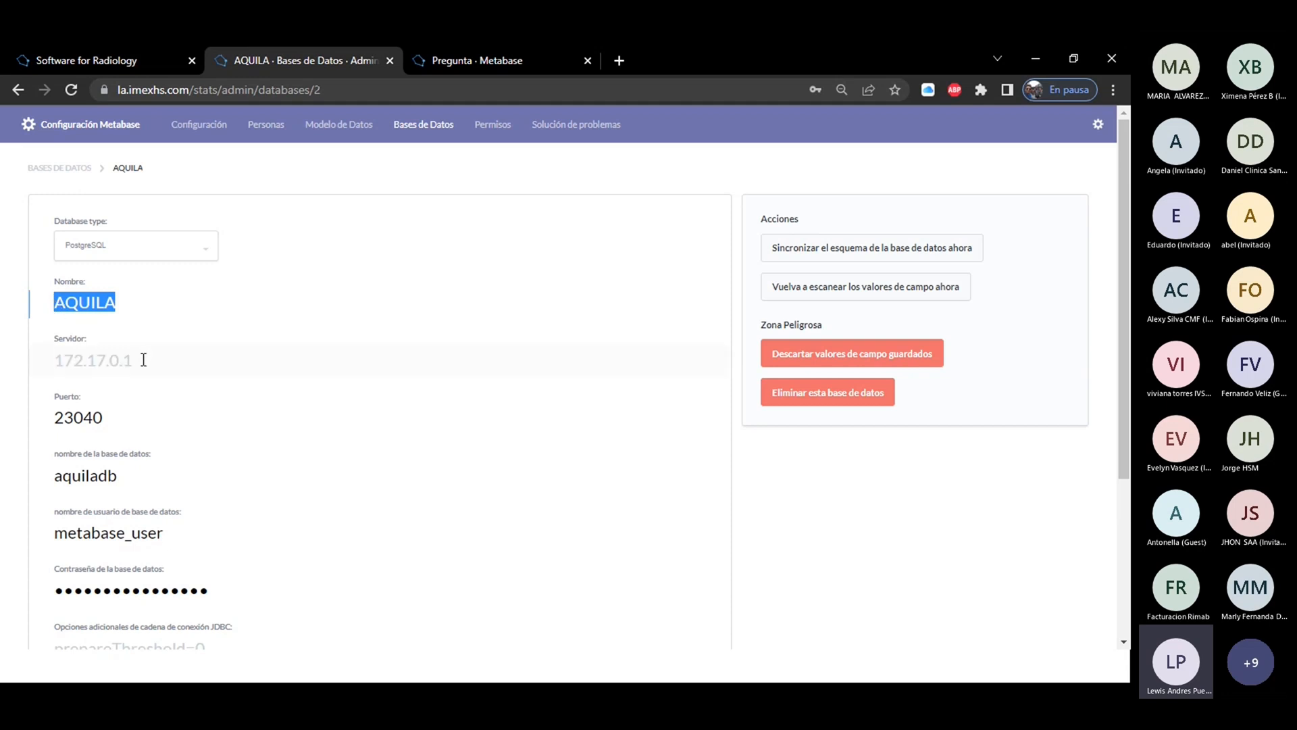
drag(142, 358, 47, 363)
click(125, 419)
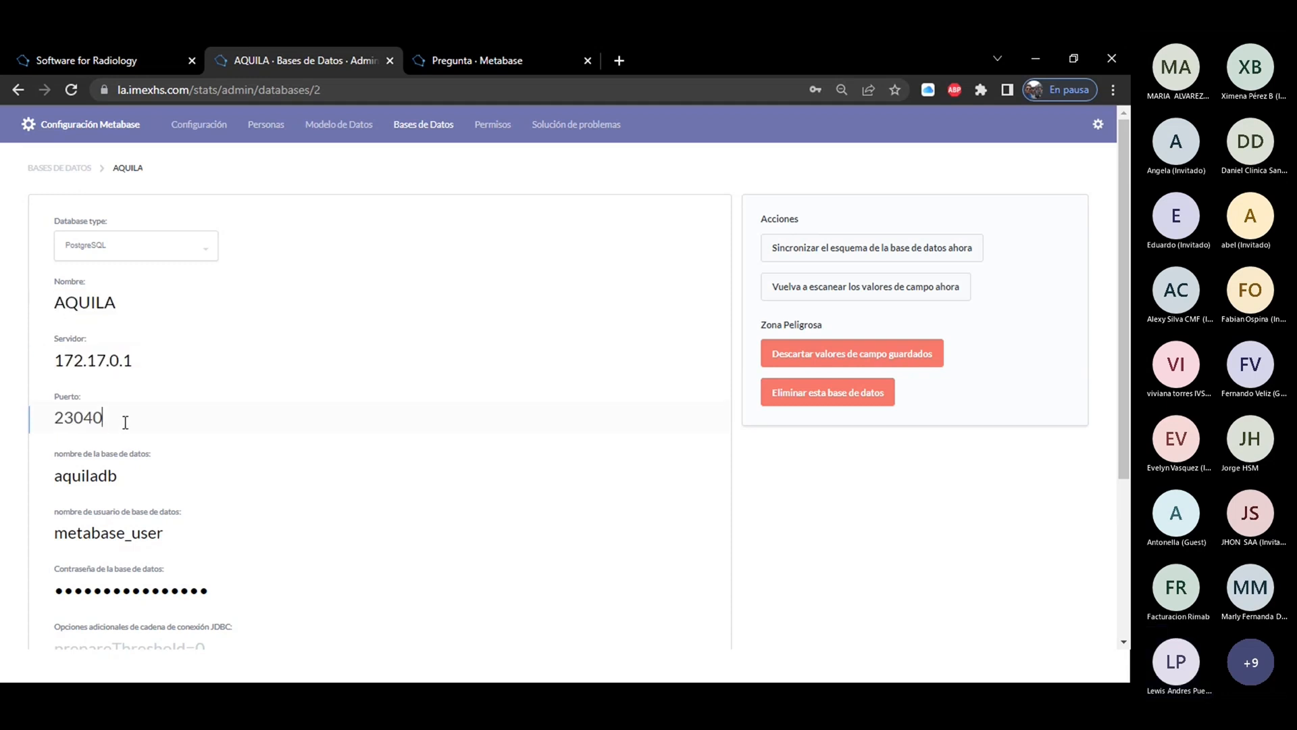
drag(124, 420, 48, 417)
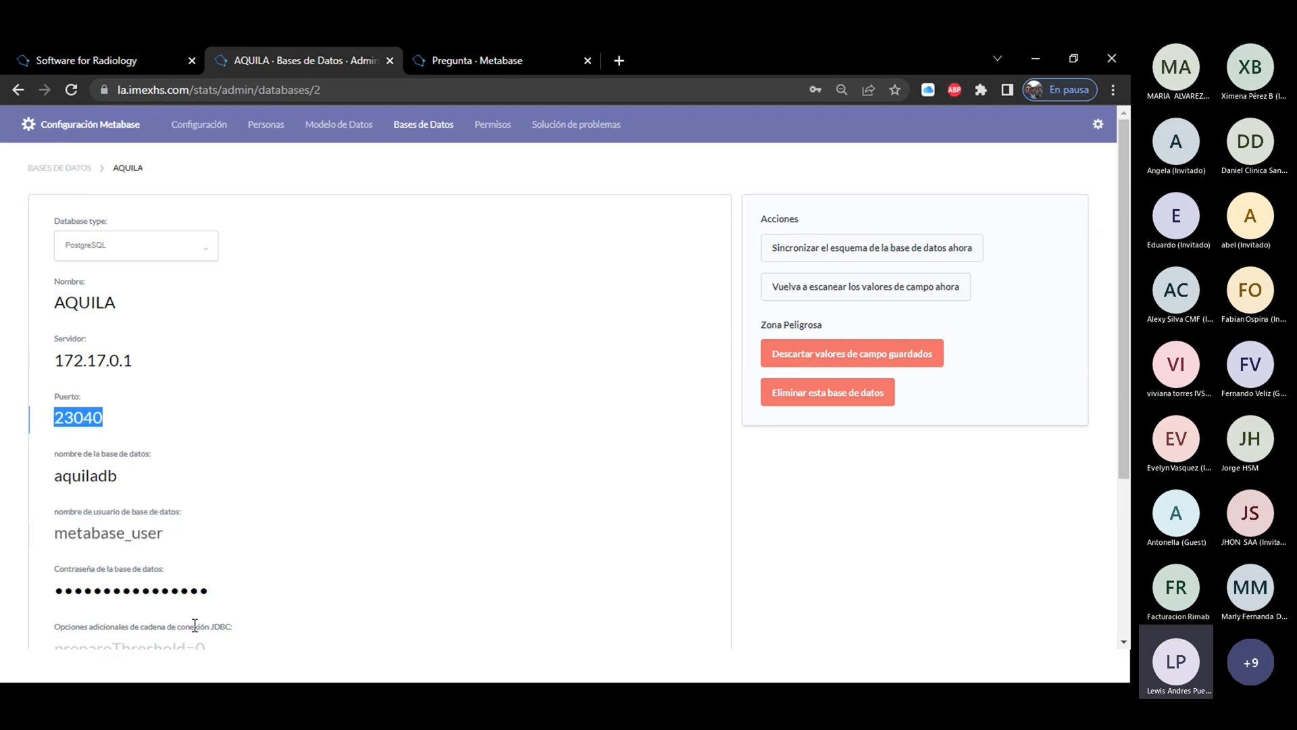
Review the AQUILA database's name again and its Zona Peligrosa actions.
click(125, 300)
drag(124, 301, 42, 300)
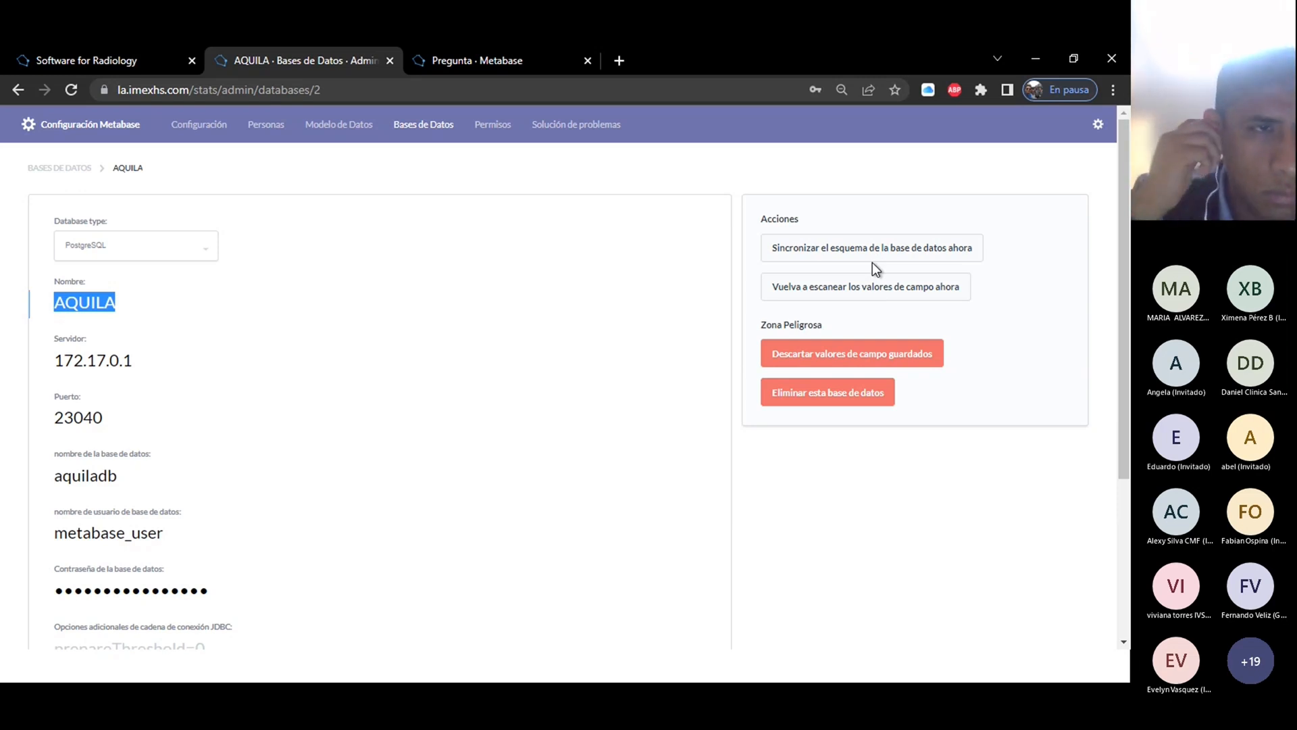
drag(836, 325, 757, 326)
click(850, 321)
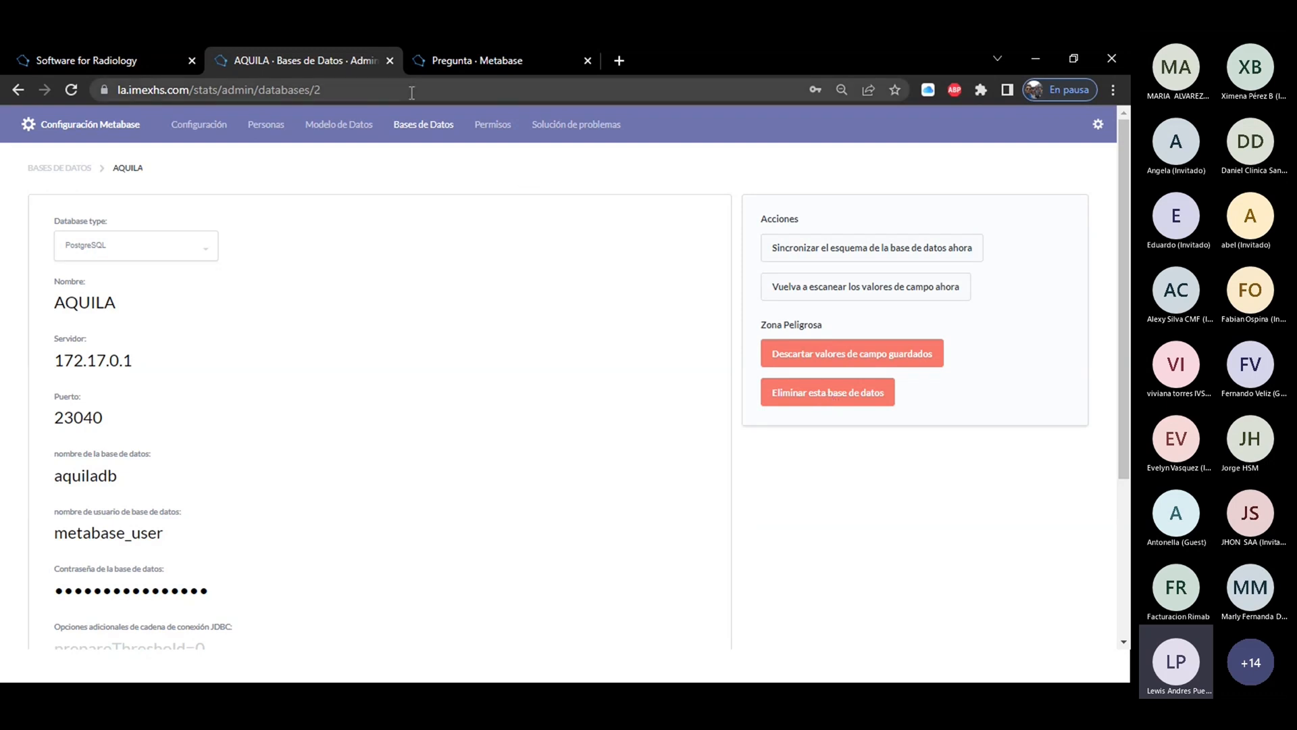
Open the Modelo de Datos administration page and check which databases can be selected for it.
click(341, 127)
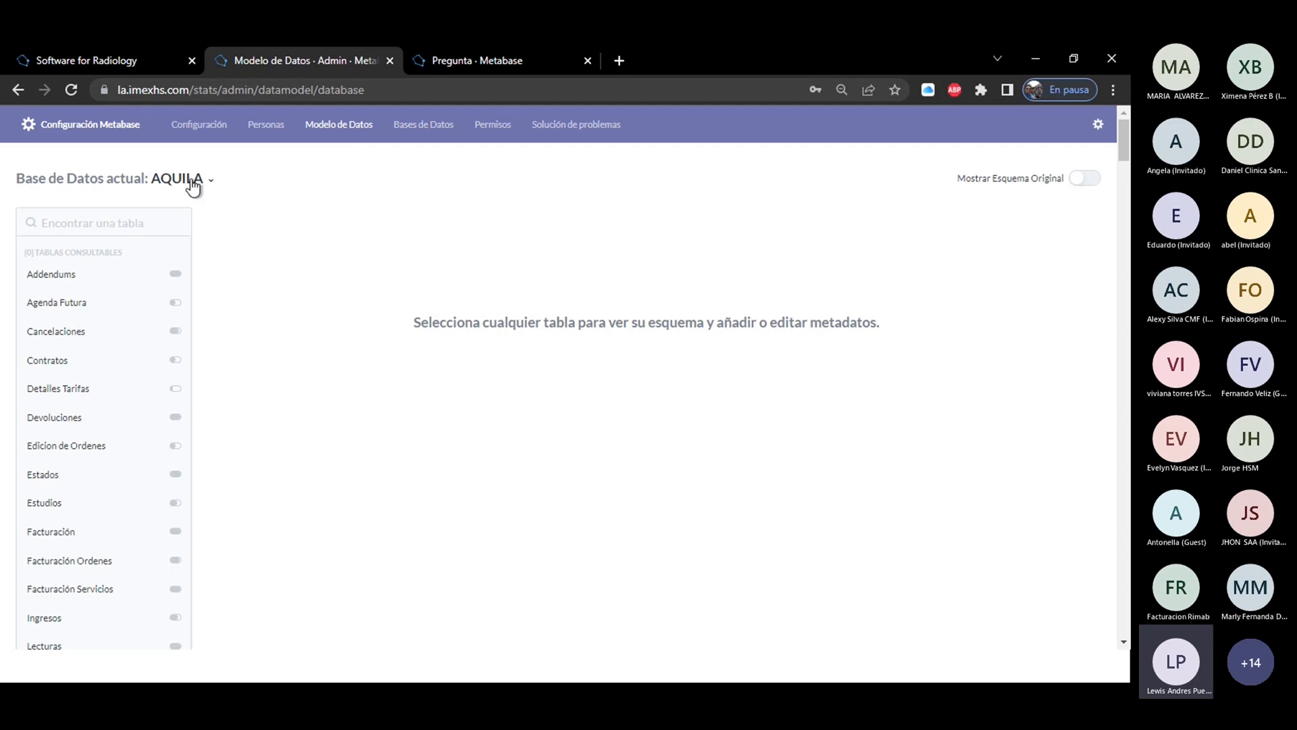
click(193, 182)
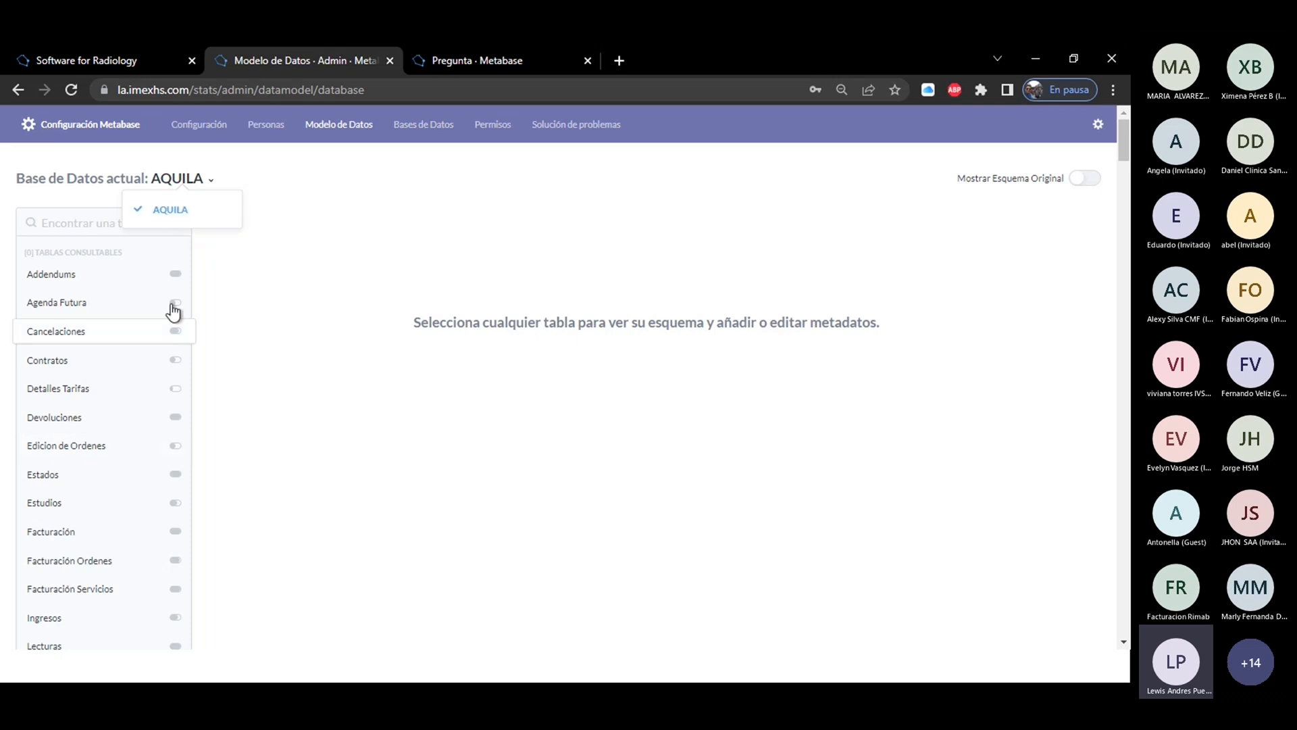
click(226, 245)
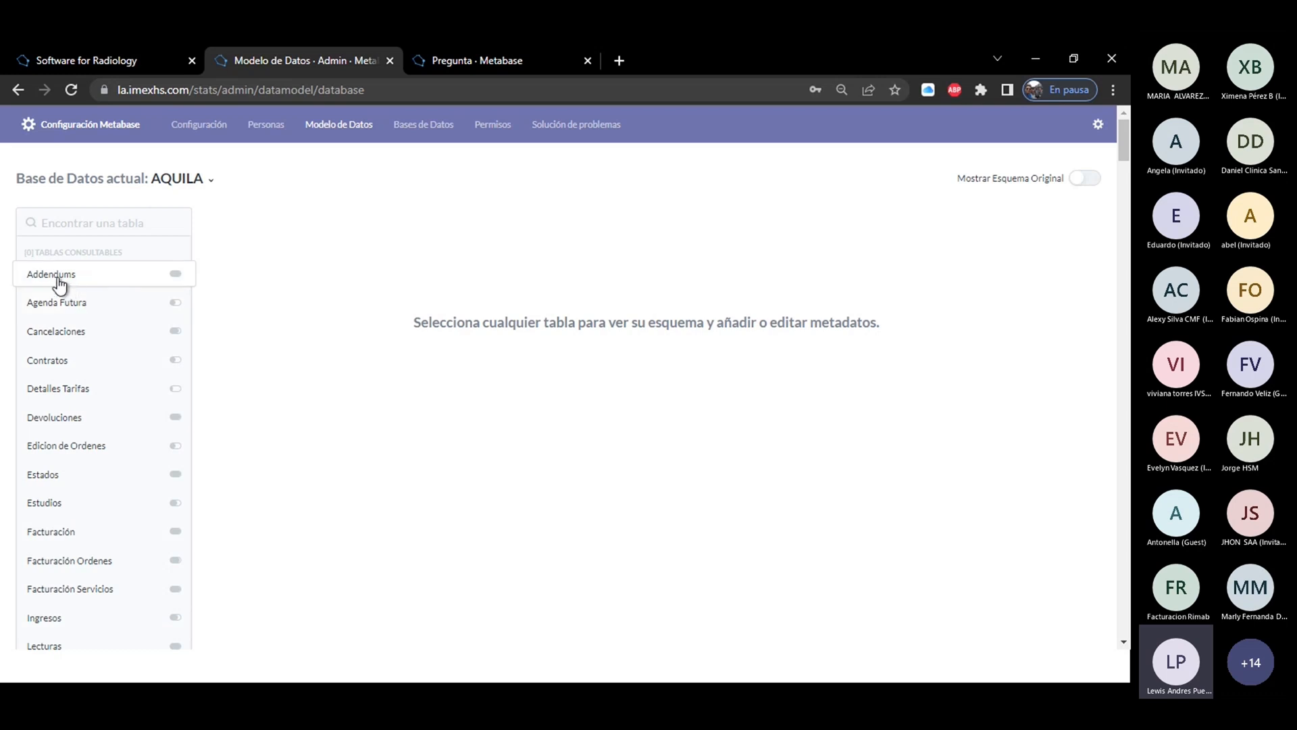
Open the Addendums table in the AQUILA data model and show its original schema.
click(54, 275)
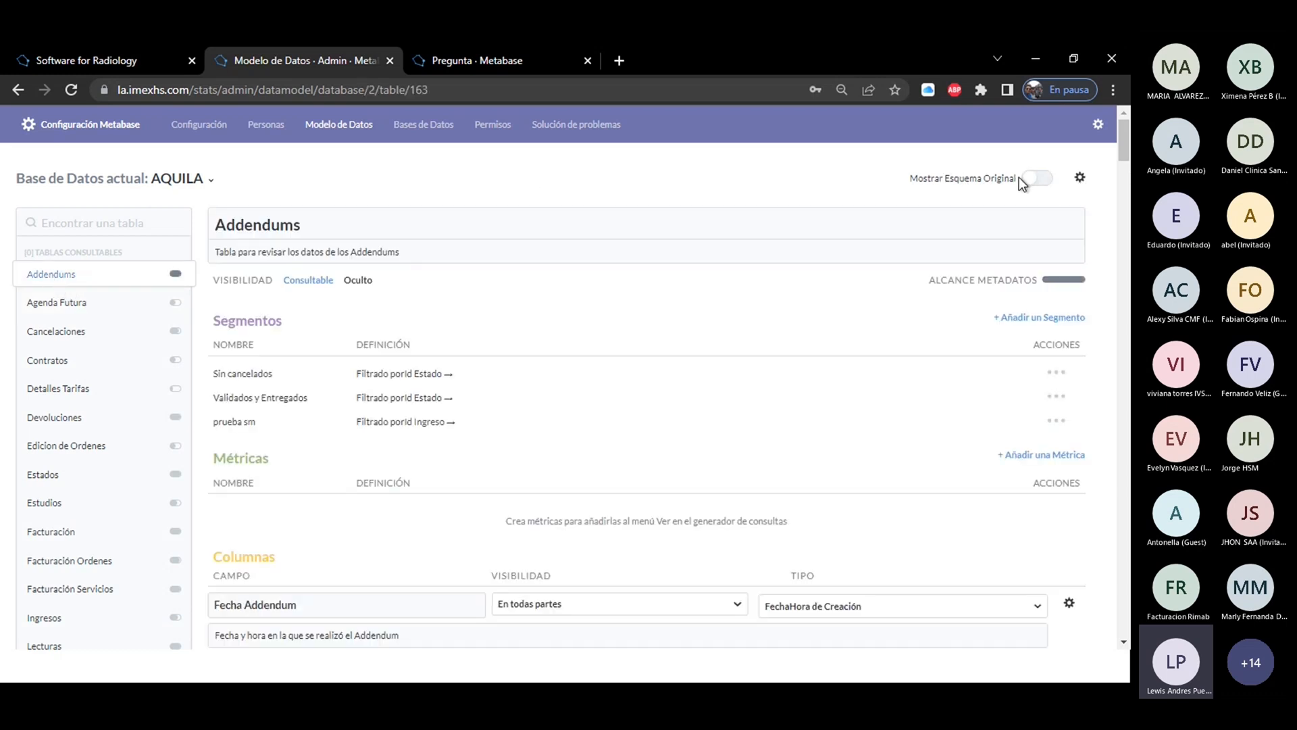
drag(1017, 178, 904, 188)
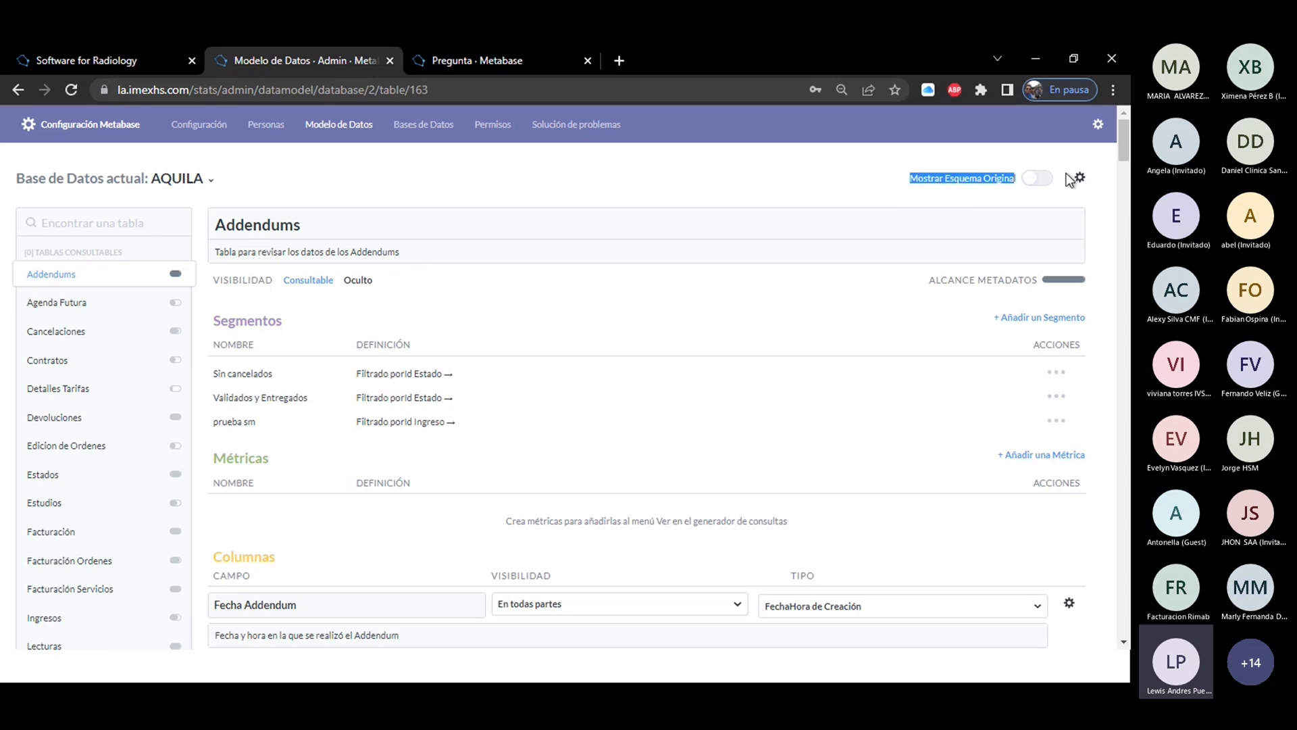
click(1043, 180)
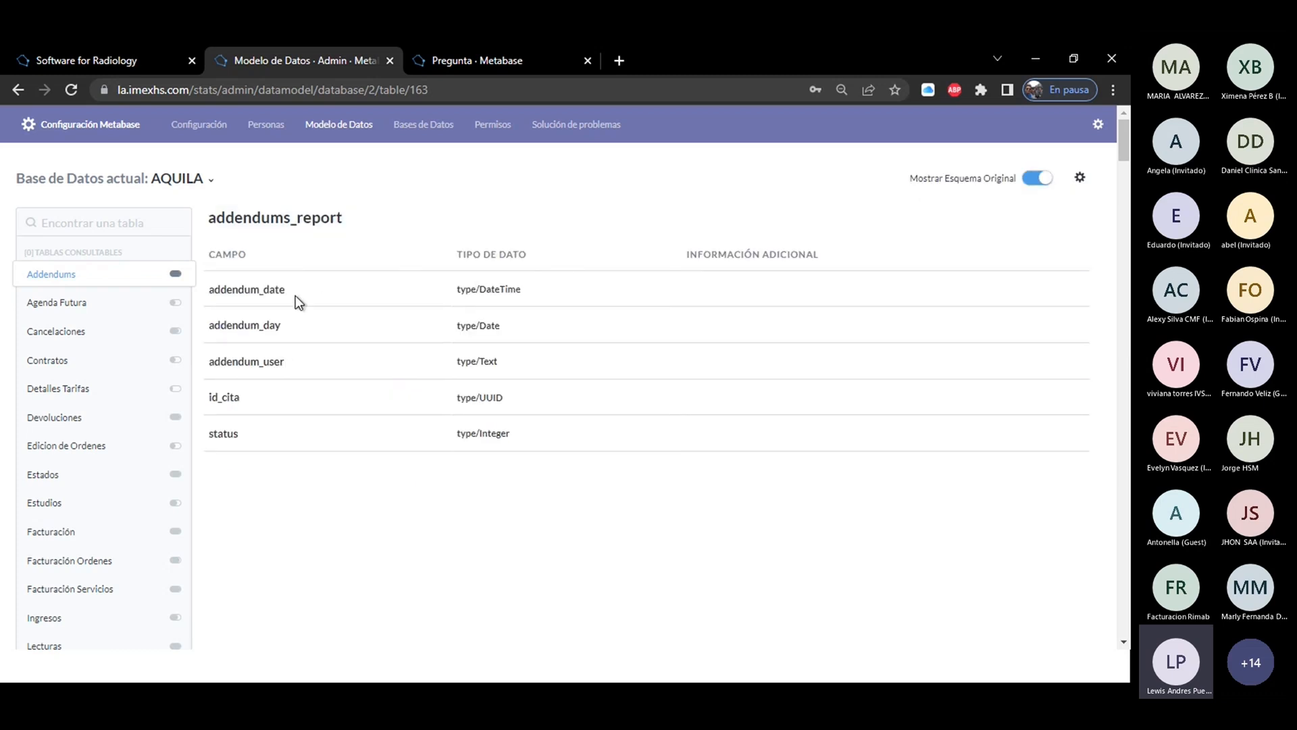
Review the field names and data types in the original schema of the Addendums table.
drag(291, 289, 236, 288)
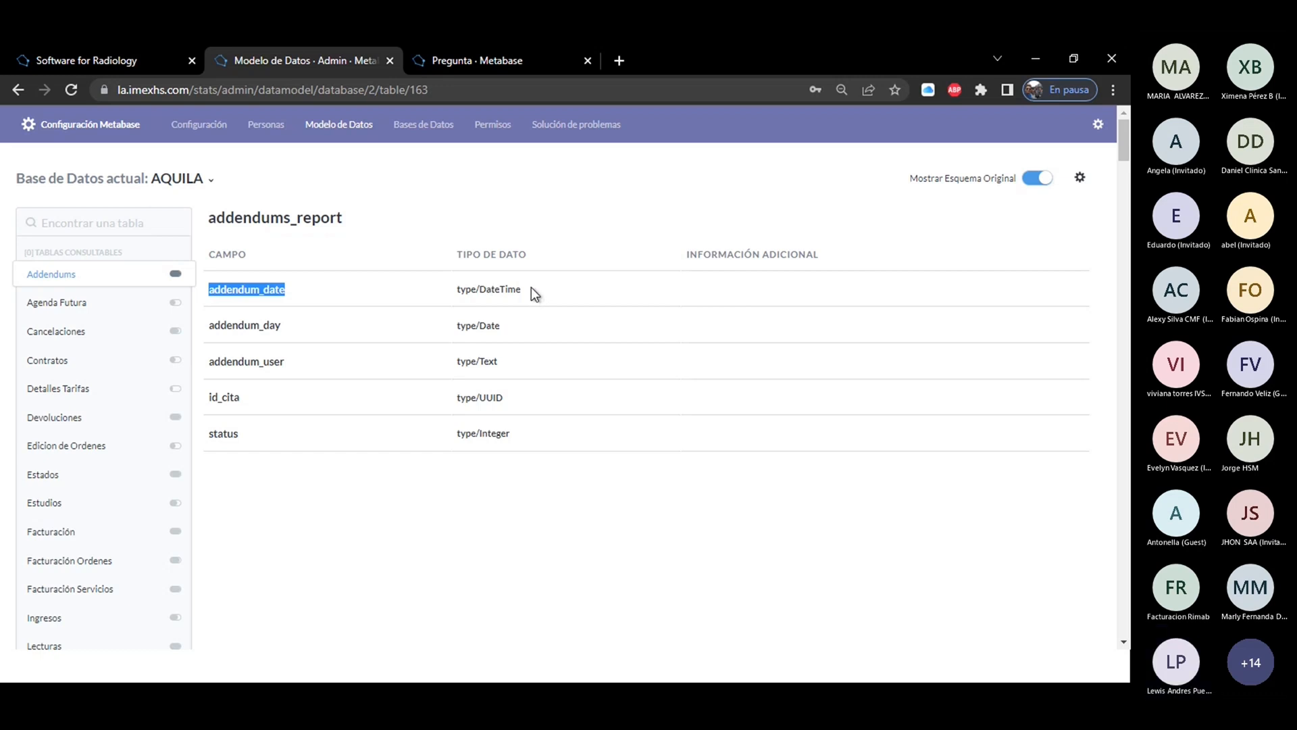
drag(531, 289, 461, 292)
click(498, 327)
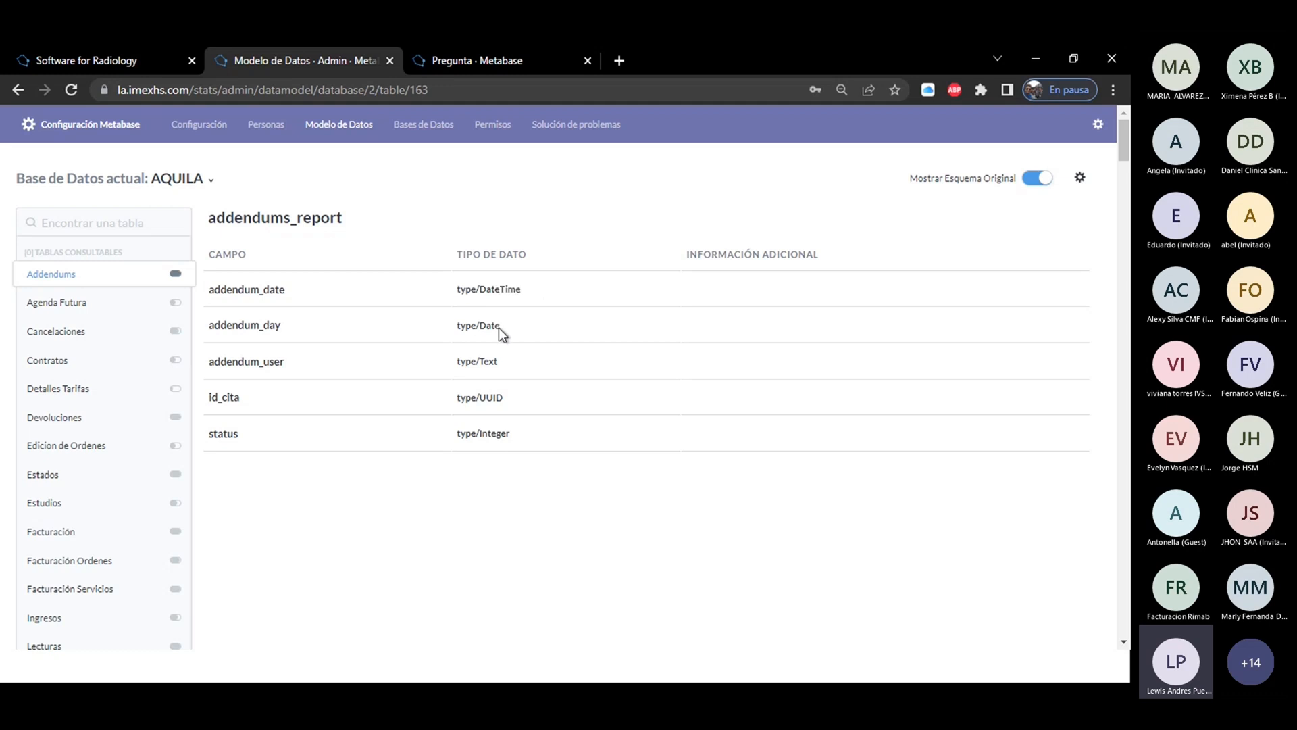
click(497, 362)
drag(507, 404, 446, 409)
click(525, 438)
drag(524, 438, 443, 439)
Turn off the original schema view for Addendums and try the Oculto visibility before setting the table back to Consultable.
click(59, 277)
click(1037, 177)
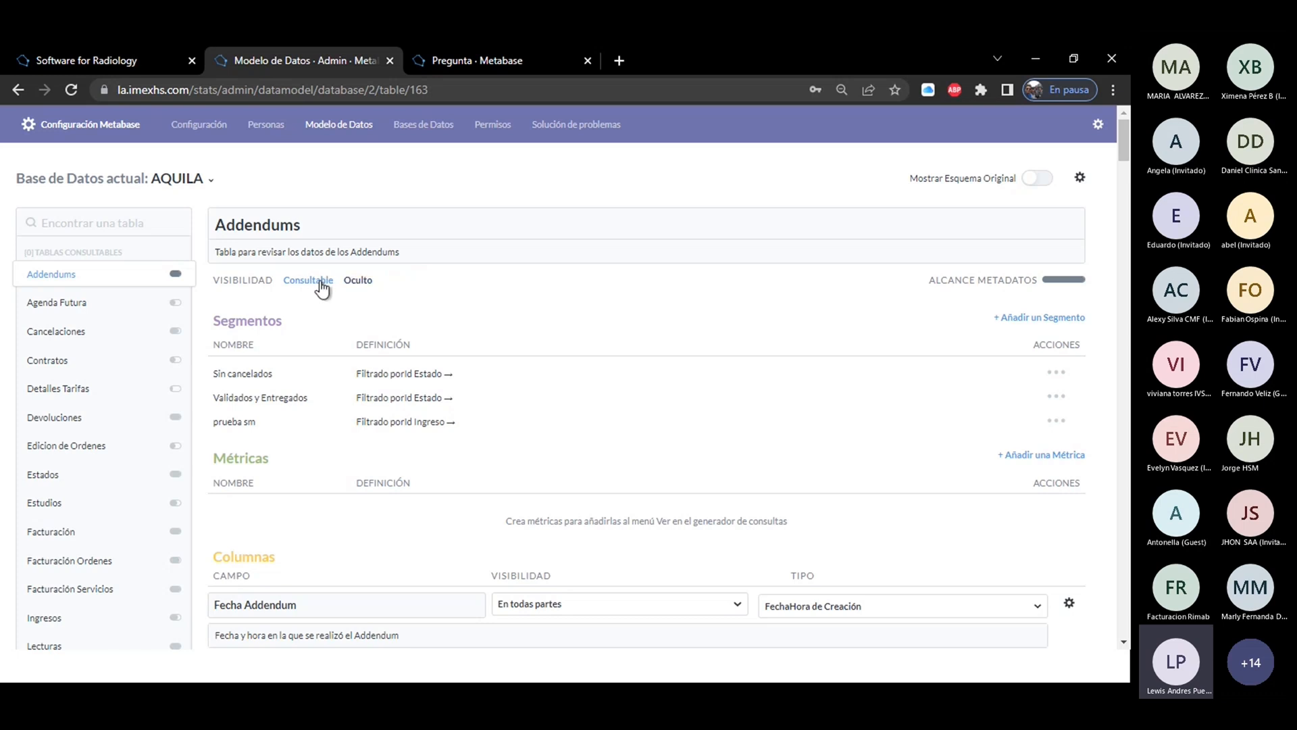
click(359, 281)
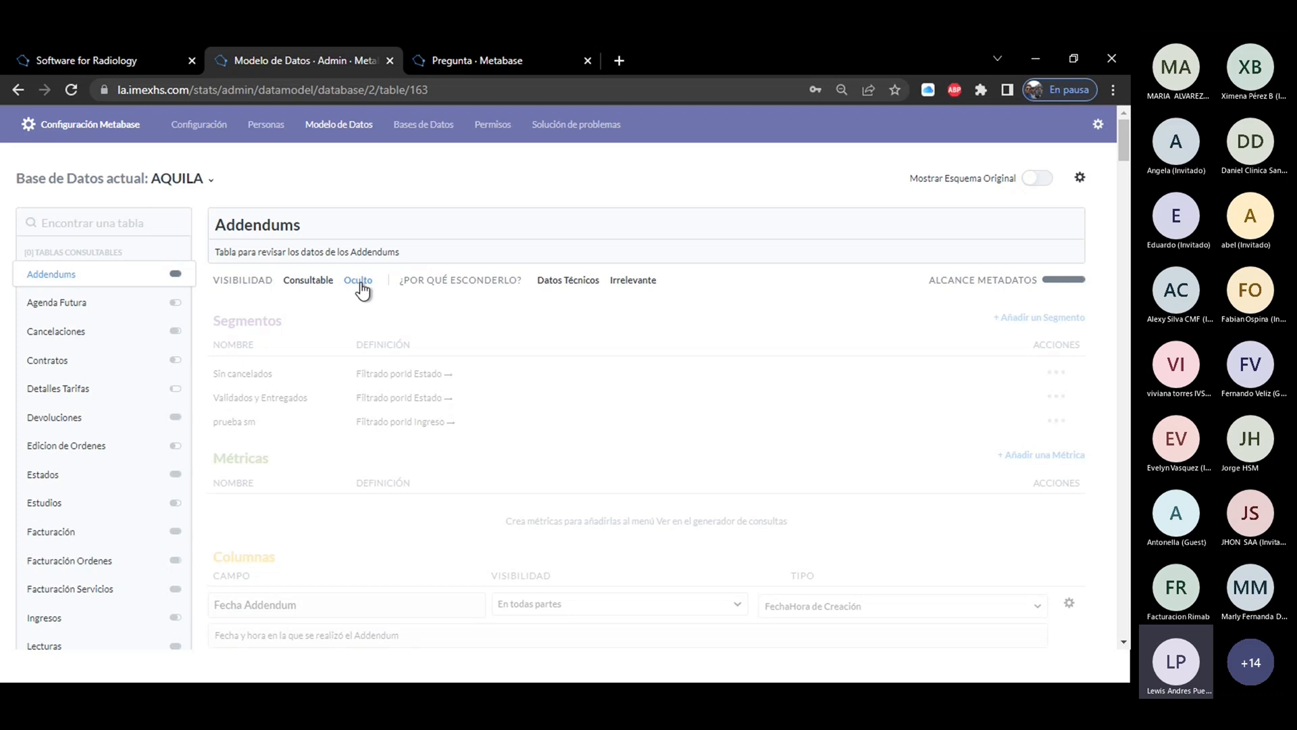
click(310, 285)
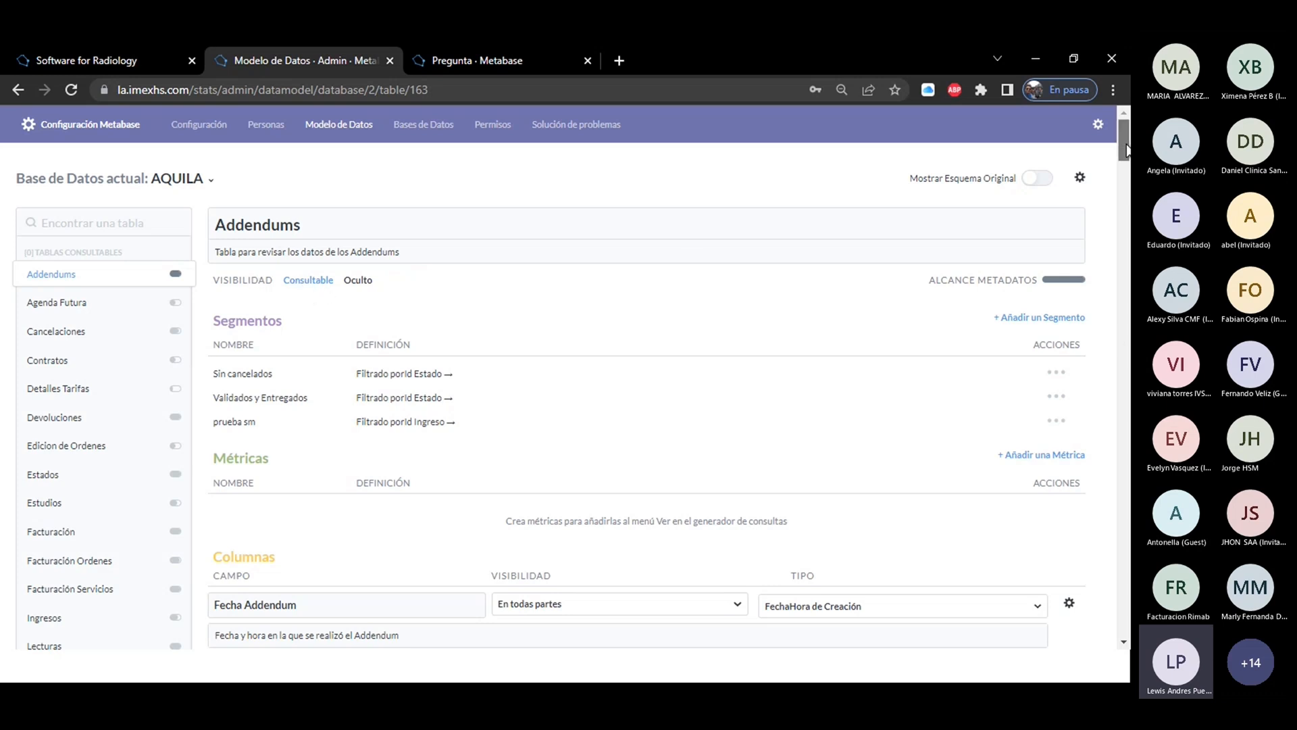
Examine the descriptions of the Fecha Addendum and Día Addendum columns in the Addendums table.
drag(1126, 149, 1126, 178)
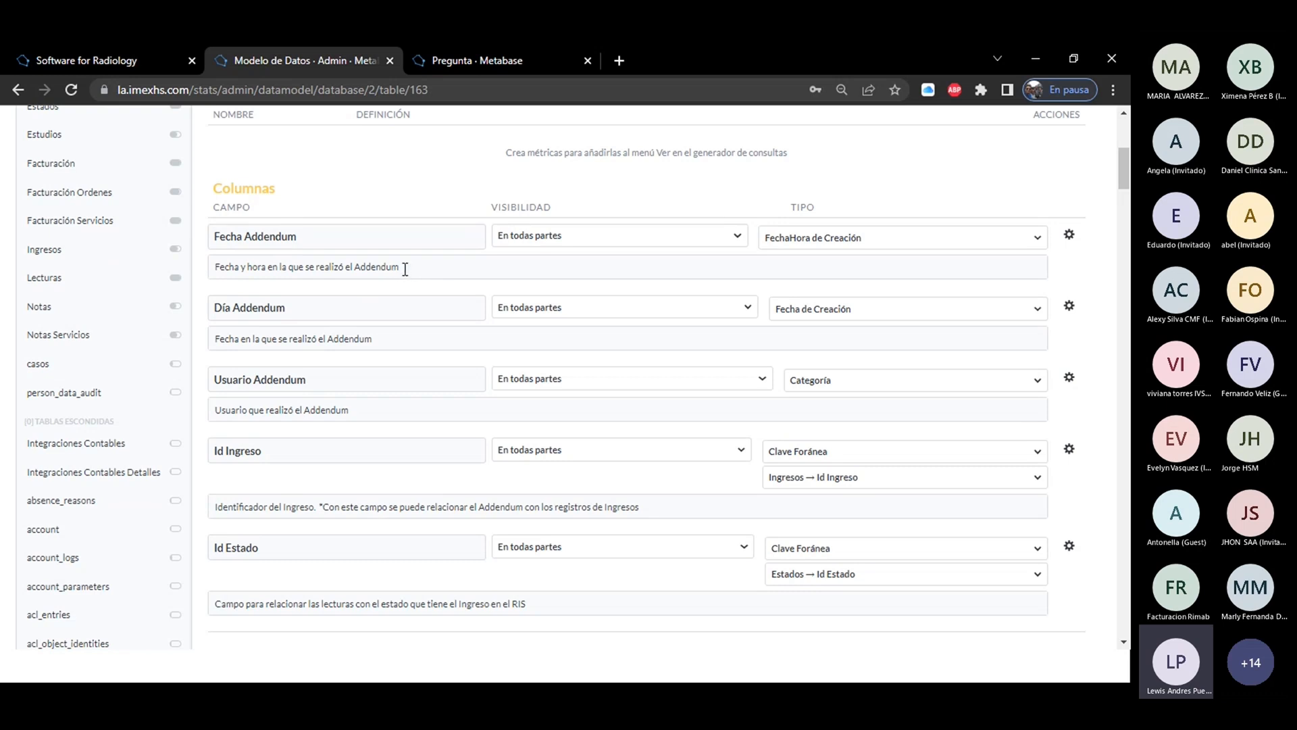
drag(400, 268, 212, 271)
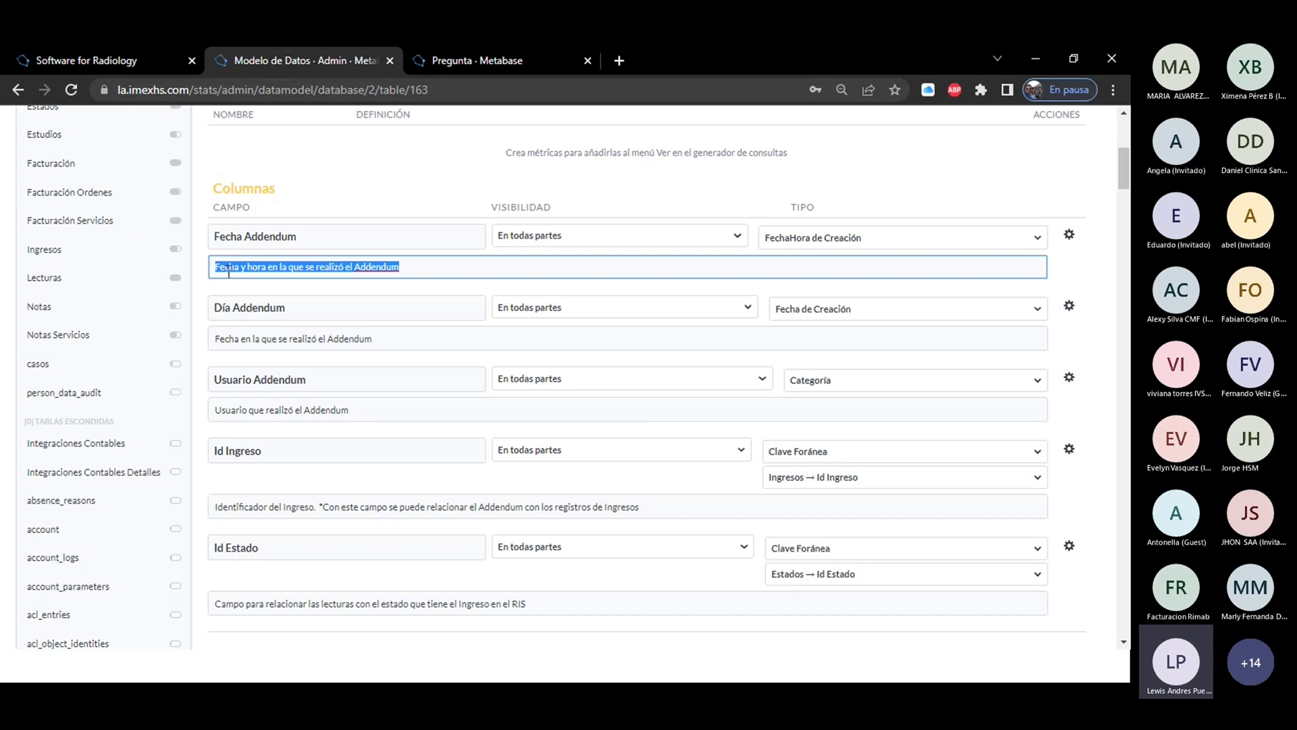
click(431, 266)
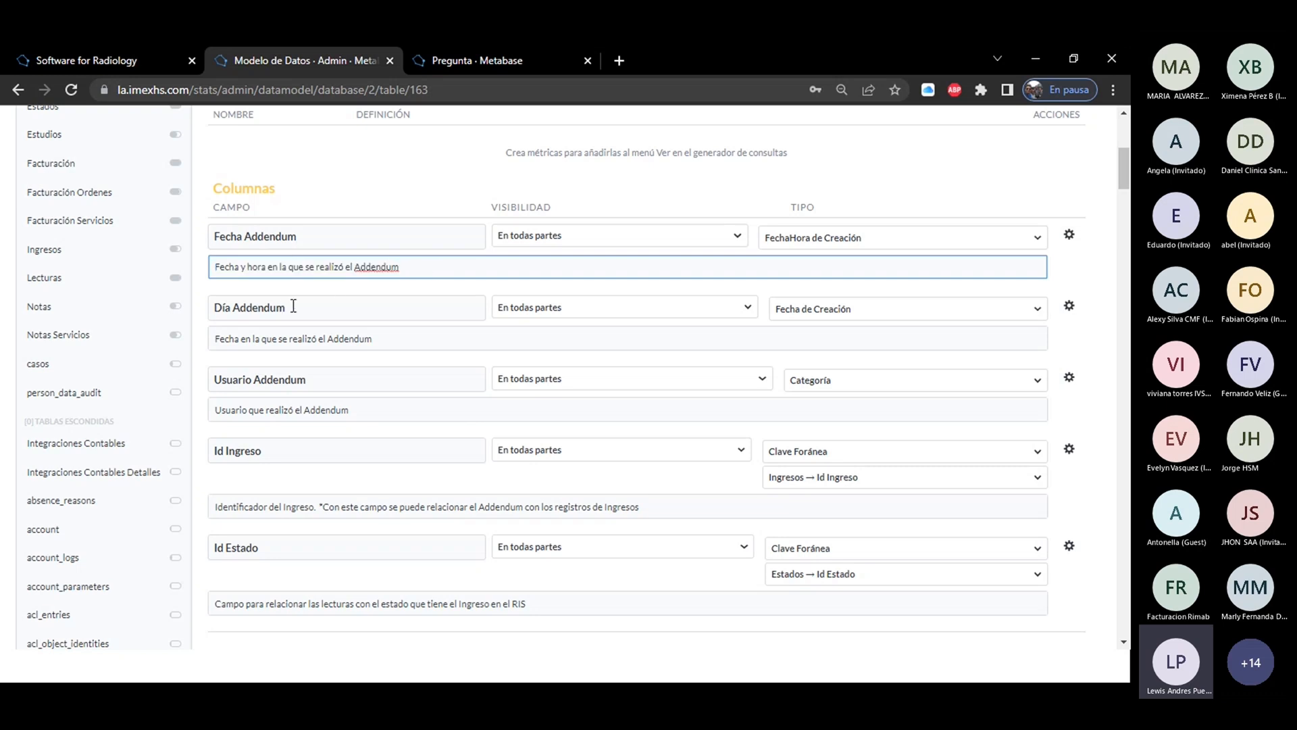
drag(410, 345, 200, 348)
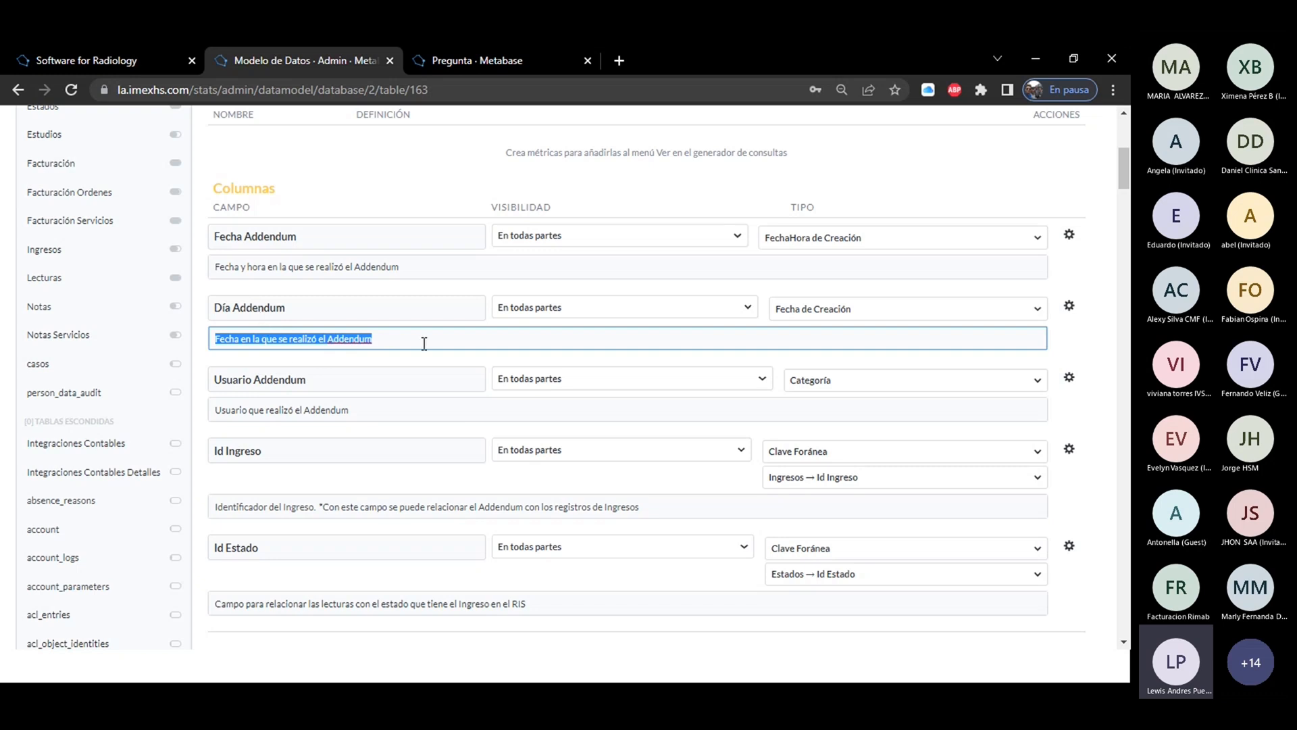
click(407, 362)
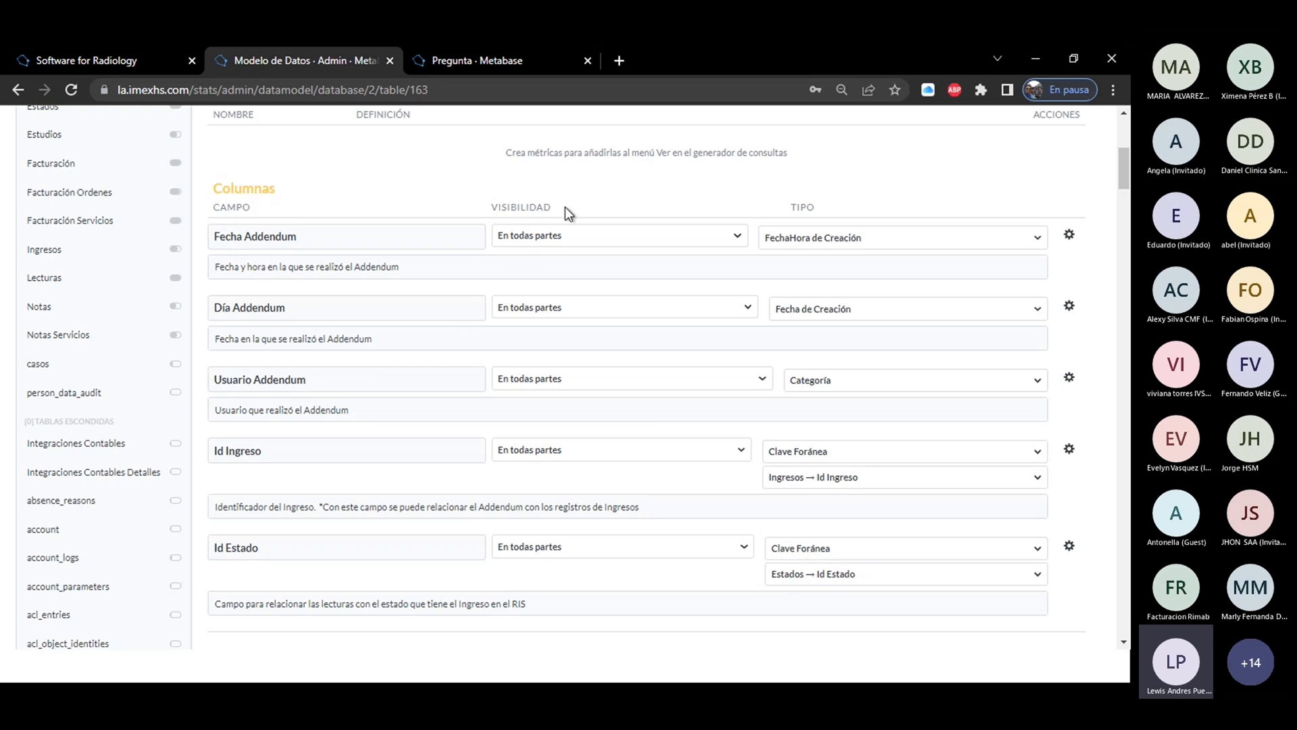
Review the visibility options and the field type options available for the Fecha Addendum column.
drag(560, 208, 497, 209)
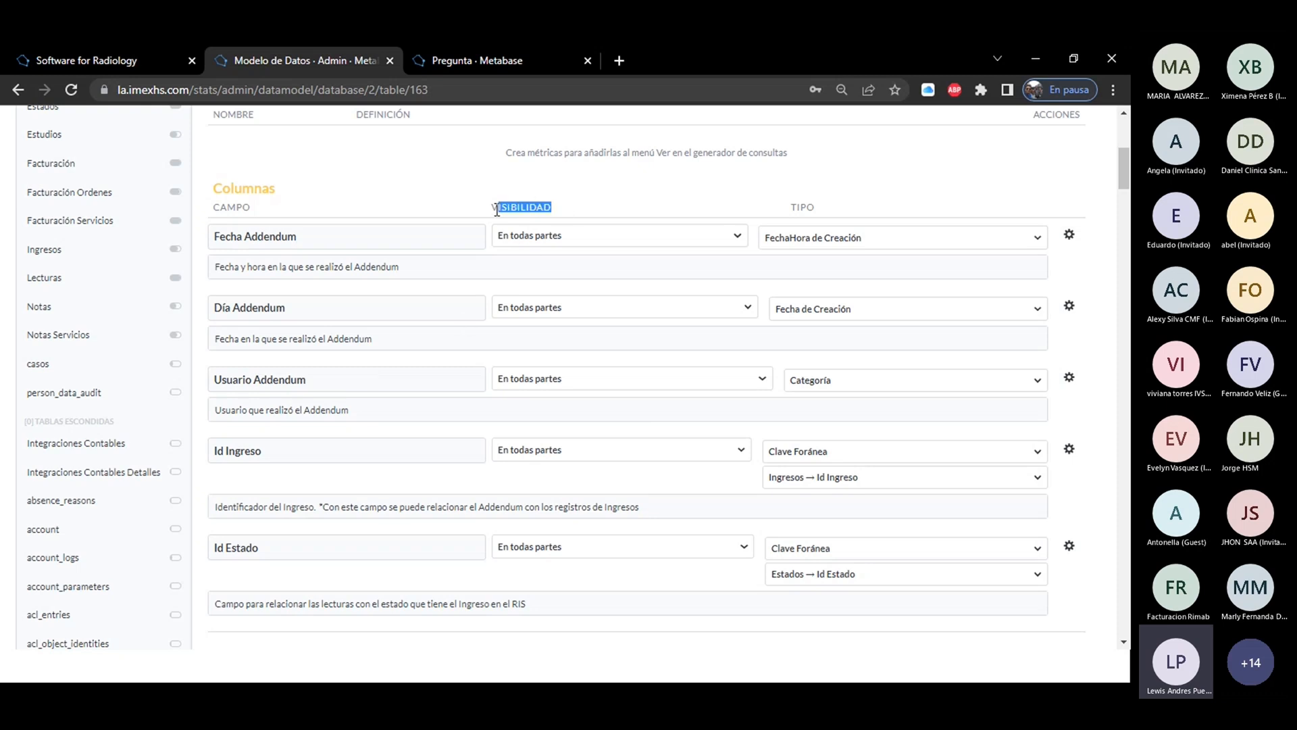
click(526, 244)
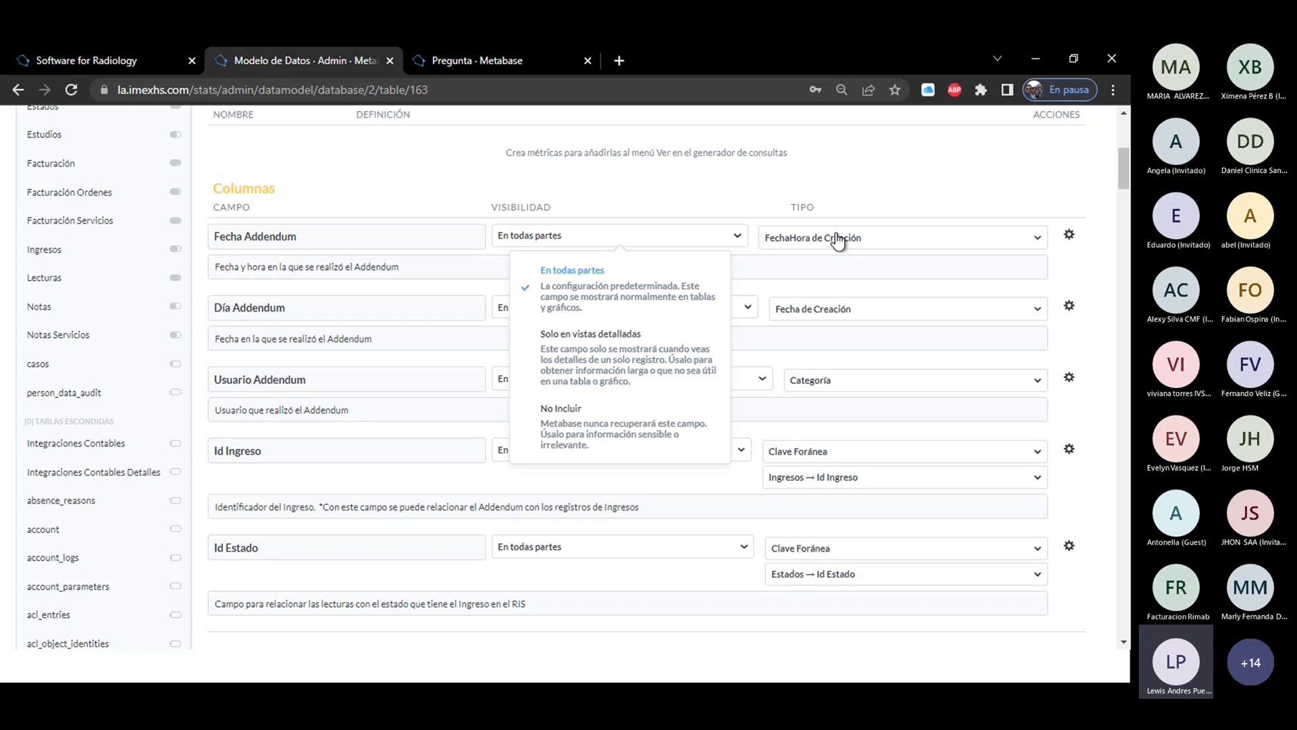
click(834, 206)
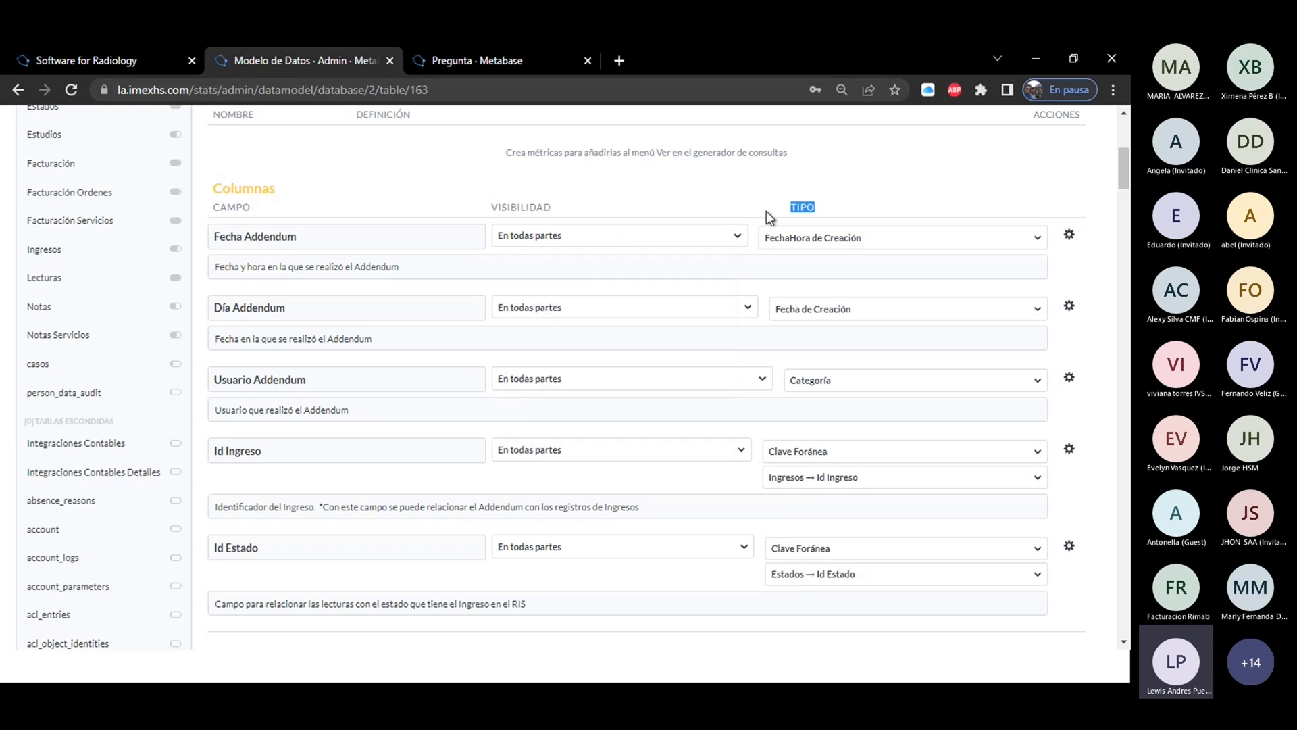
click(846, 245)
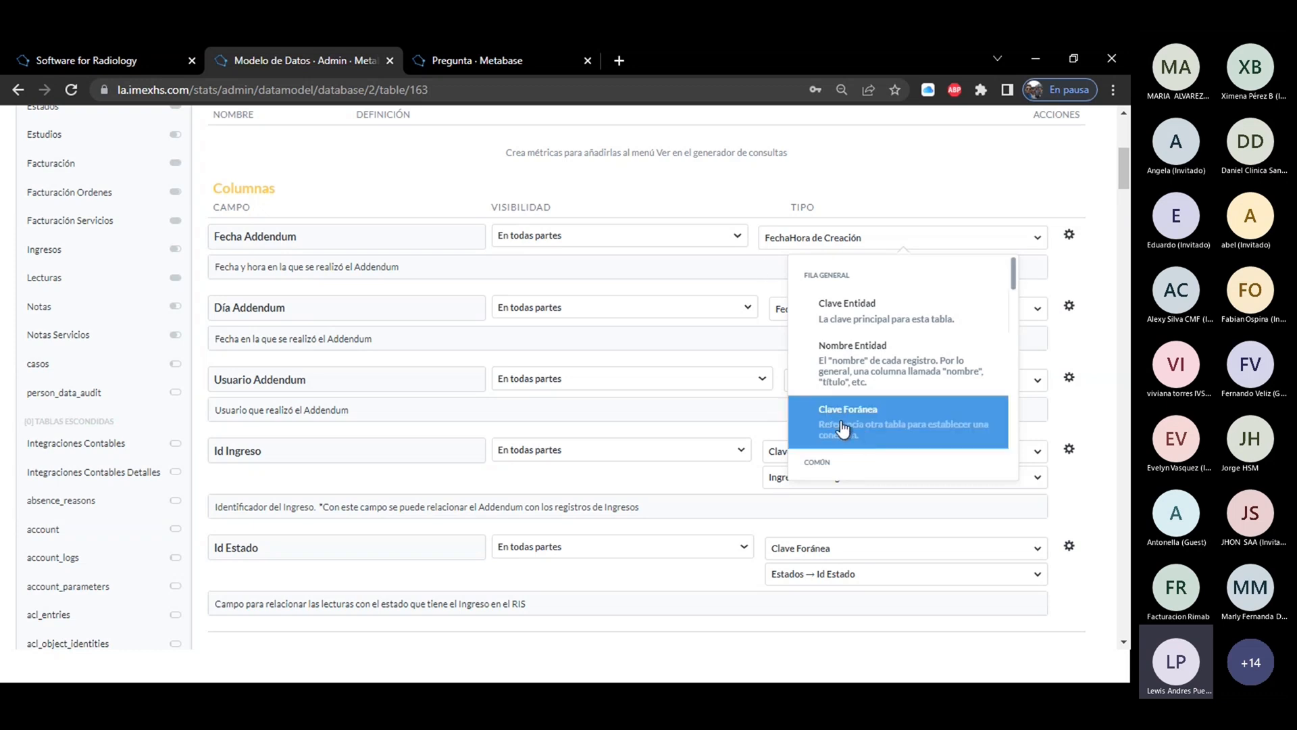
In the new question, choose the Ingresos table from AQUILA and get its raw data.
click(515, 62)
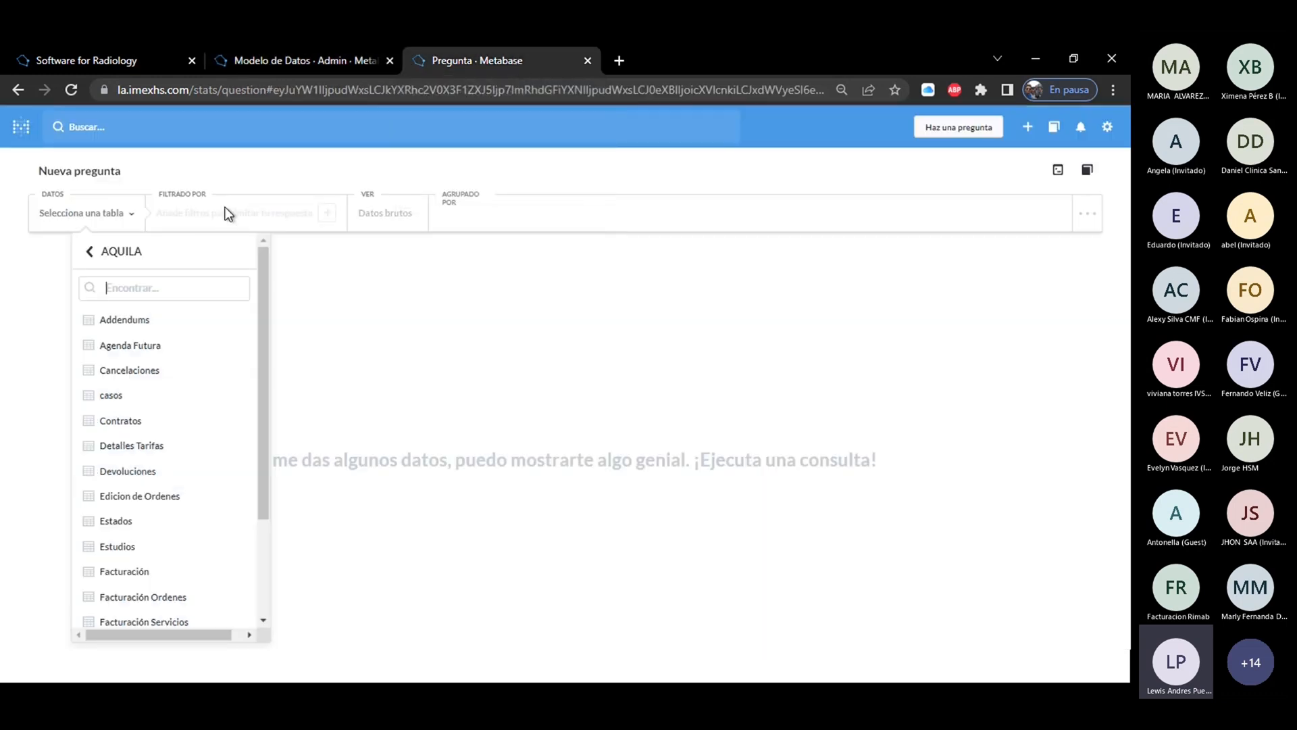
text(in)
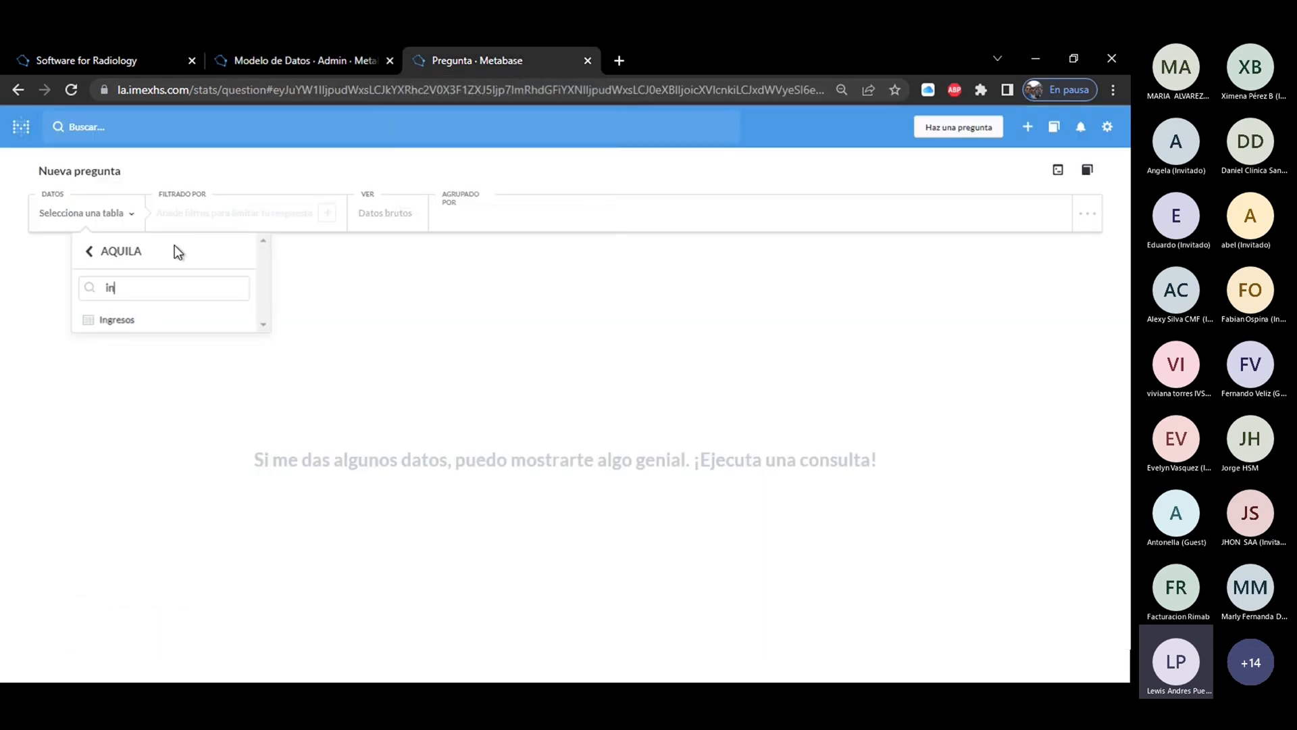
click(125, 319)
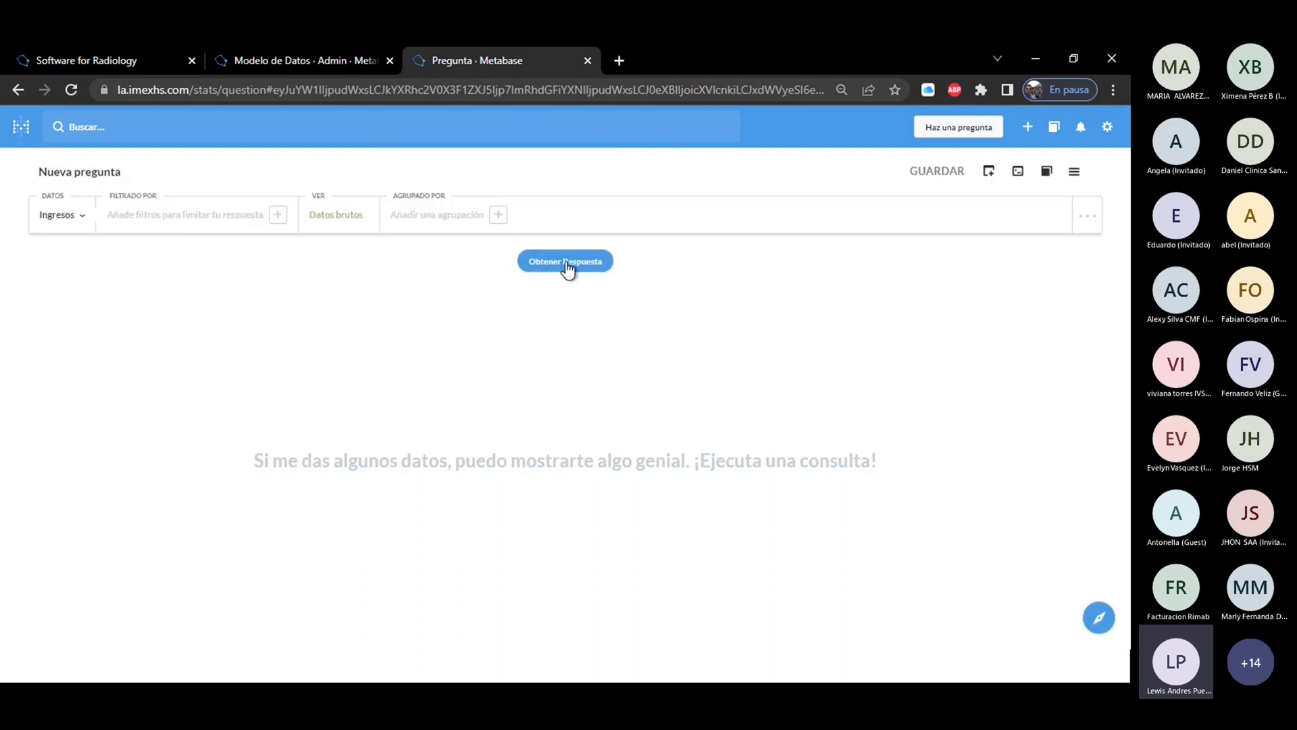
click(565, 262)
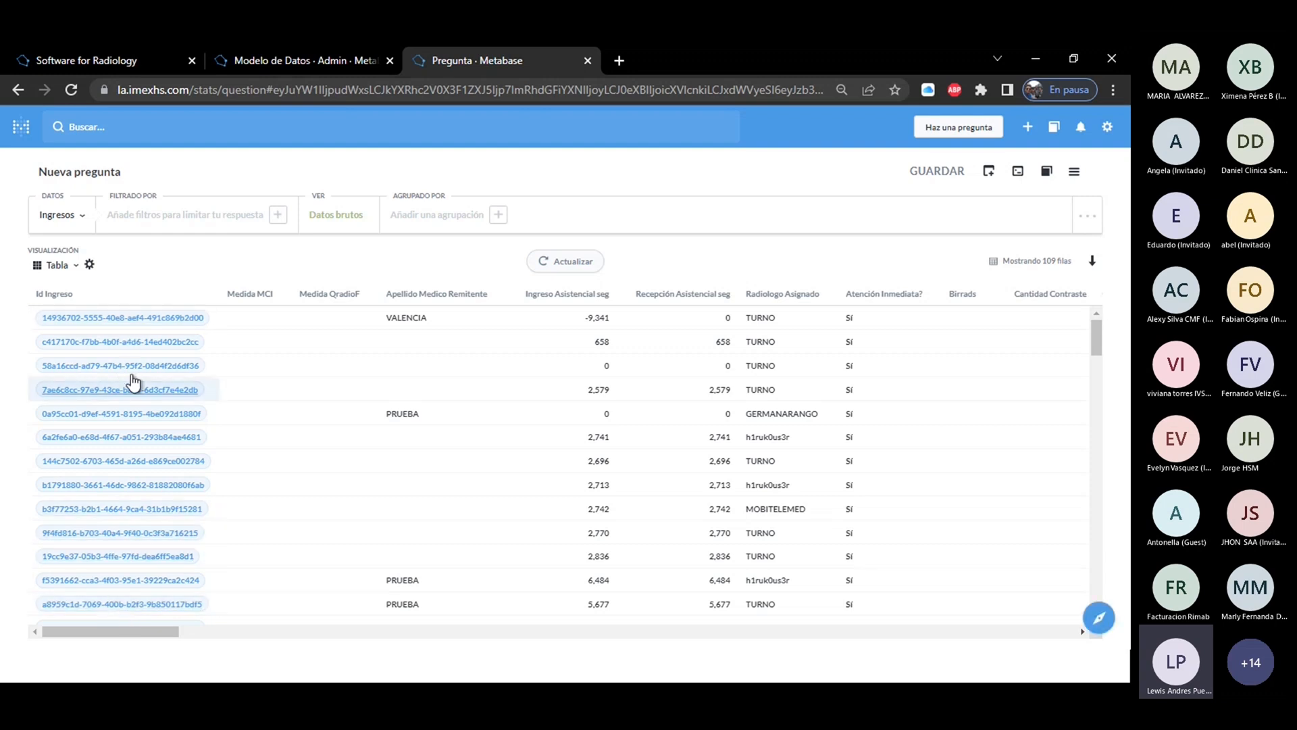
Open the first Ingreso record in the results and review its fields and connected tables.
click(135, 318)
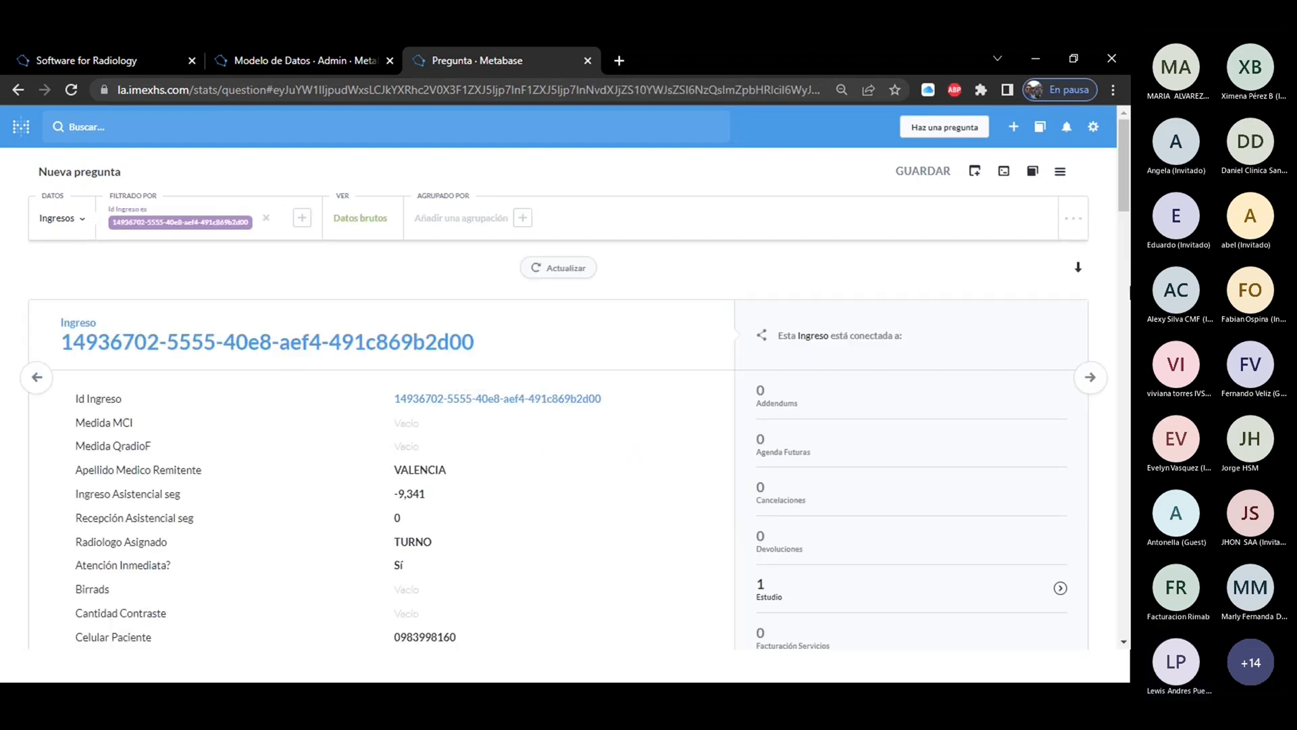
drag(1127, 184, 1128, 223)
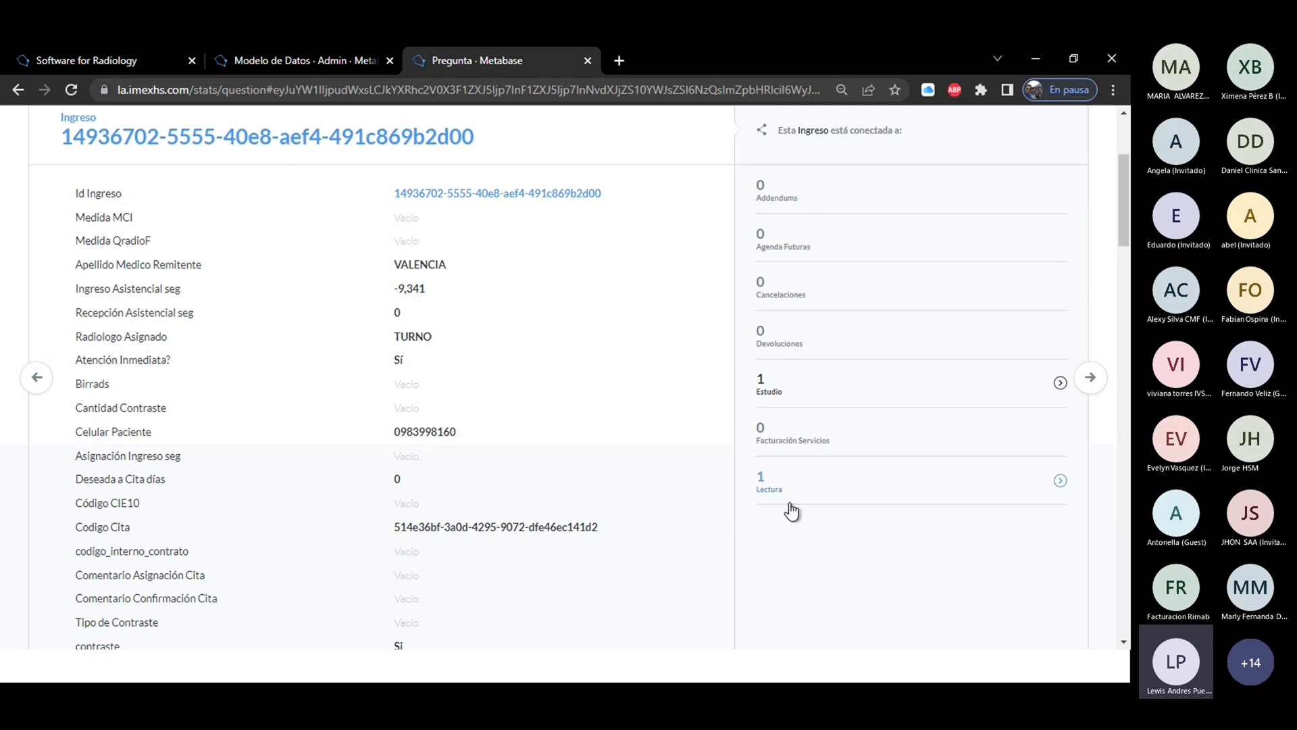
scroll(792, 512, up, 3)
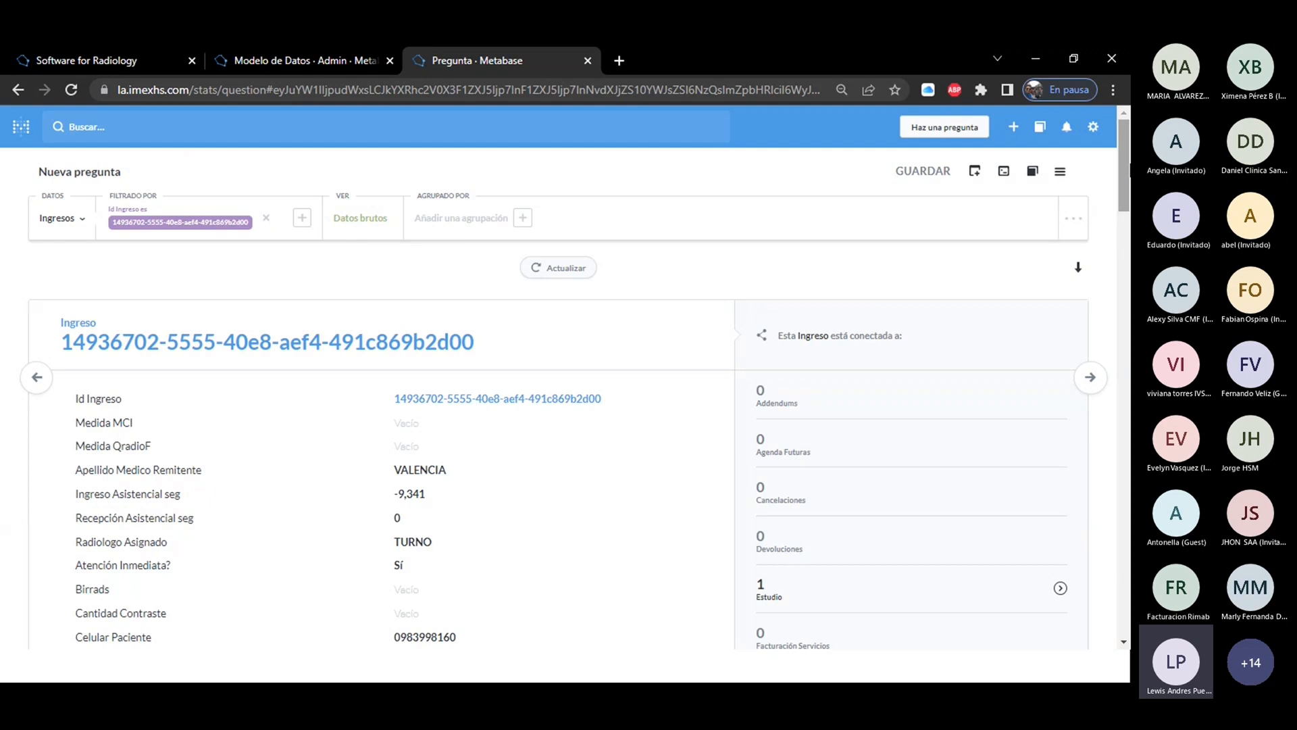
Return to the Addendums data model, close the type options and review the table's column settings again.
click(304, 60)
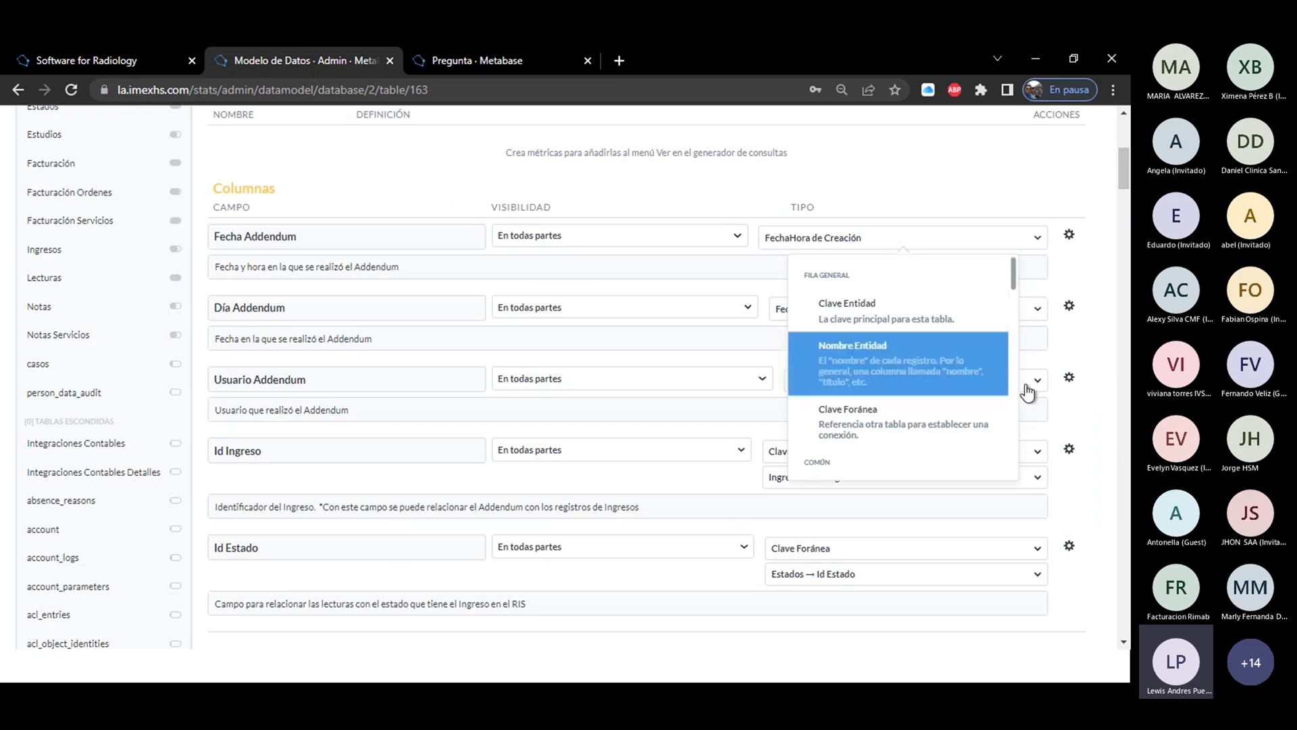
click(763, 510)
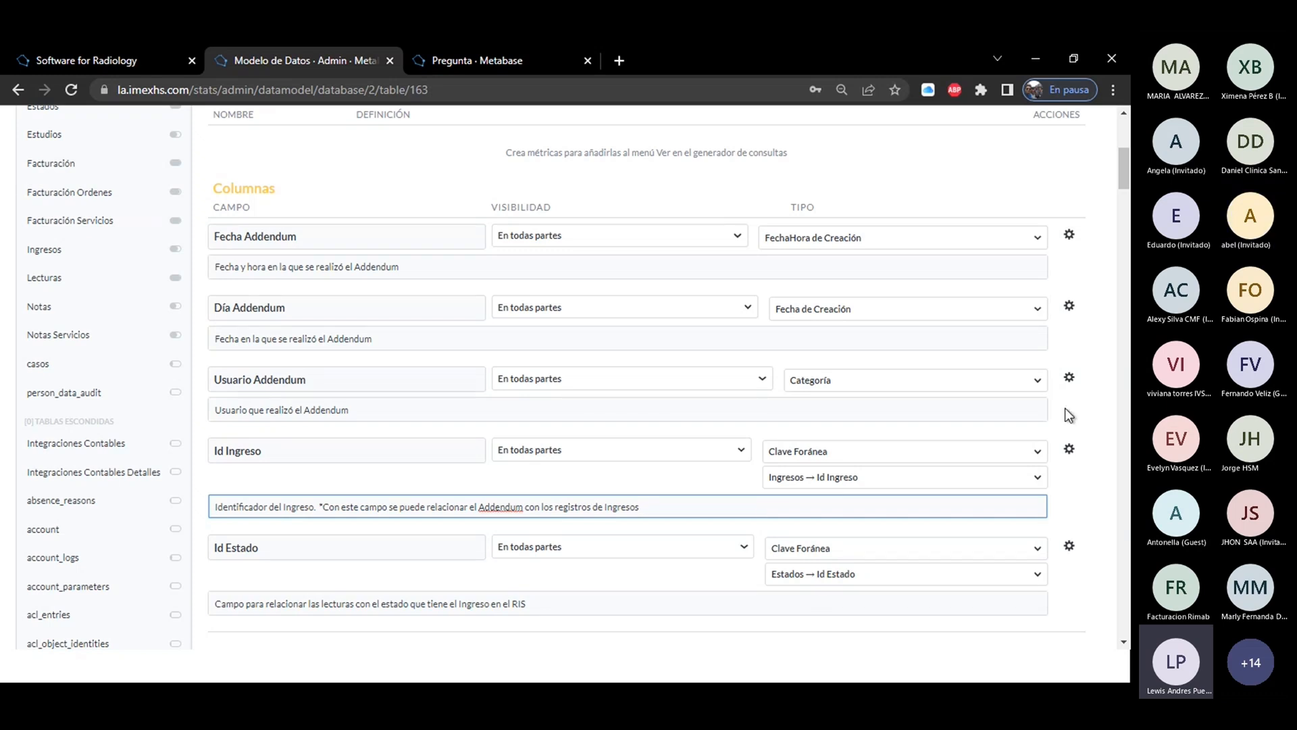
scroll(1065, 407, up, 5)
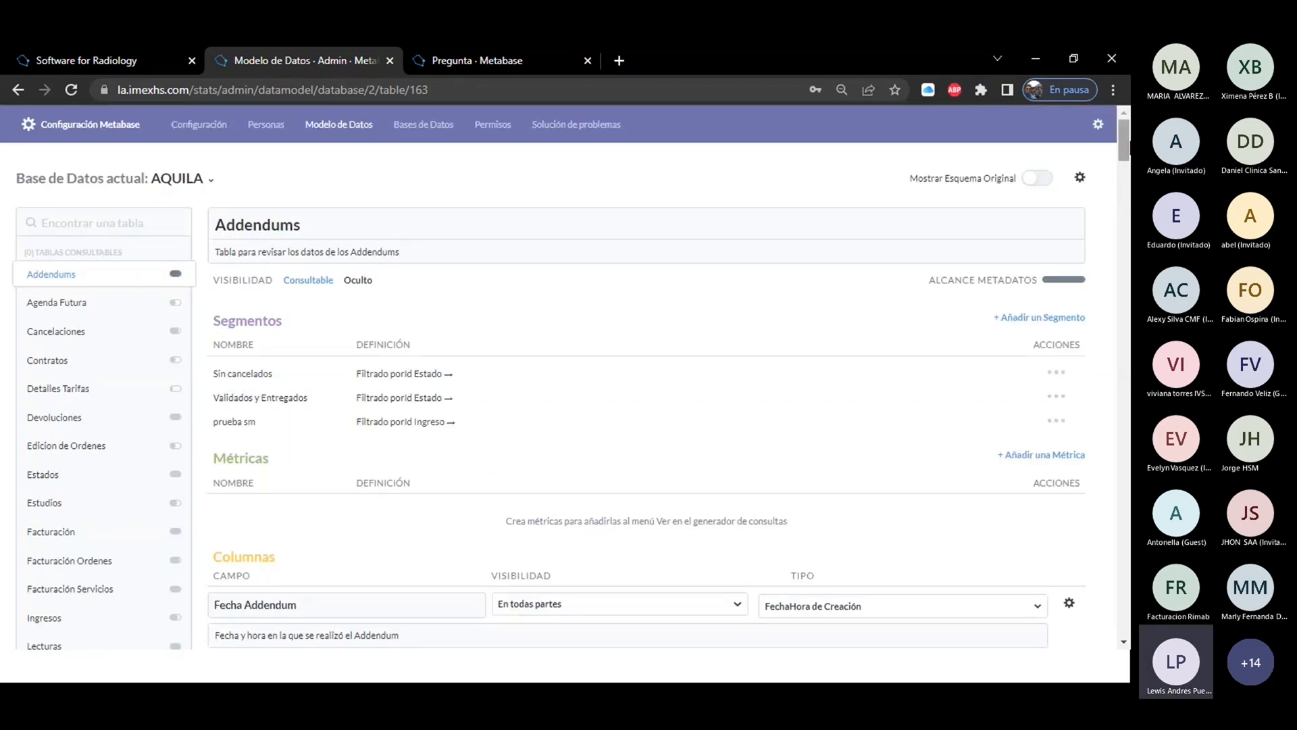
Go back to the Ingresos question, remove the Id Ingreso filter and run the query again.
click(513, 61)
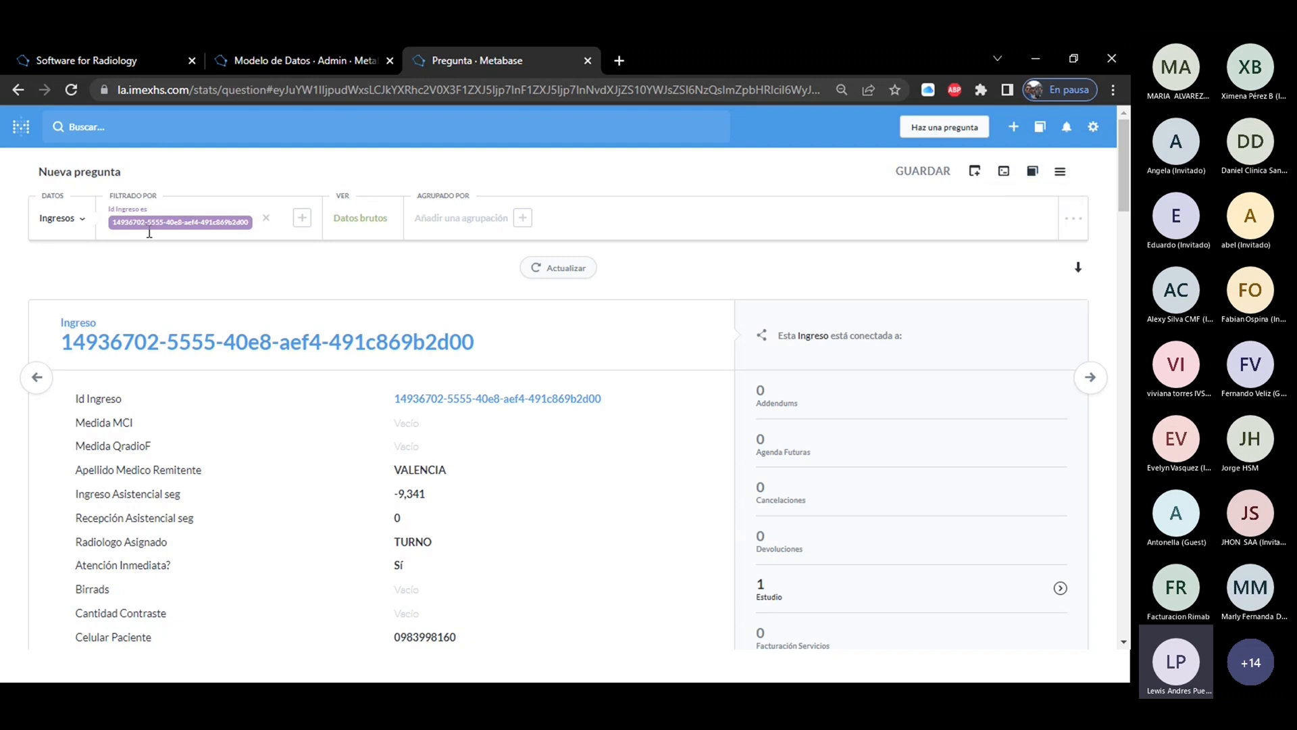
click(36, 378)
click(1076, 172)
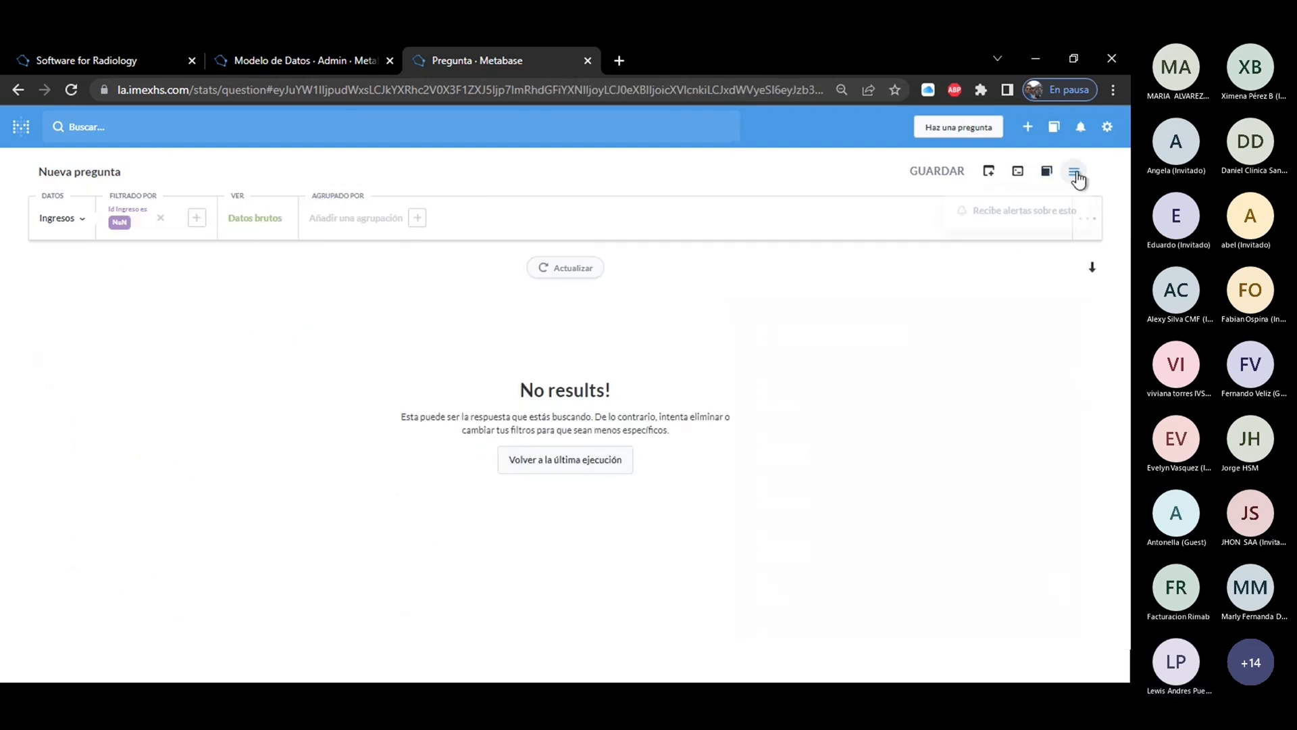
click(161, 219)
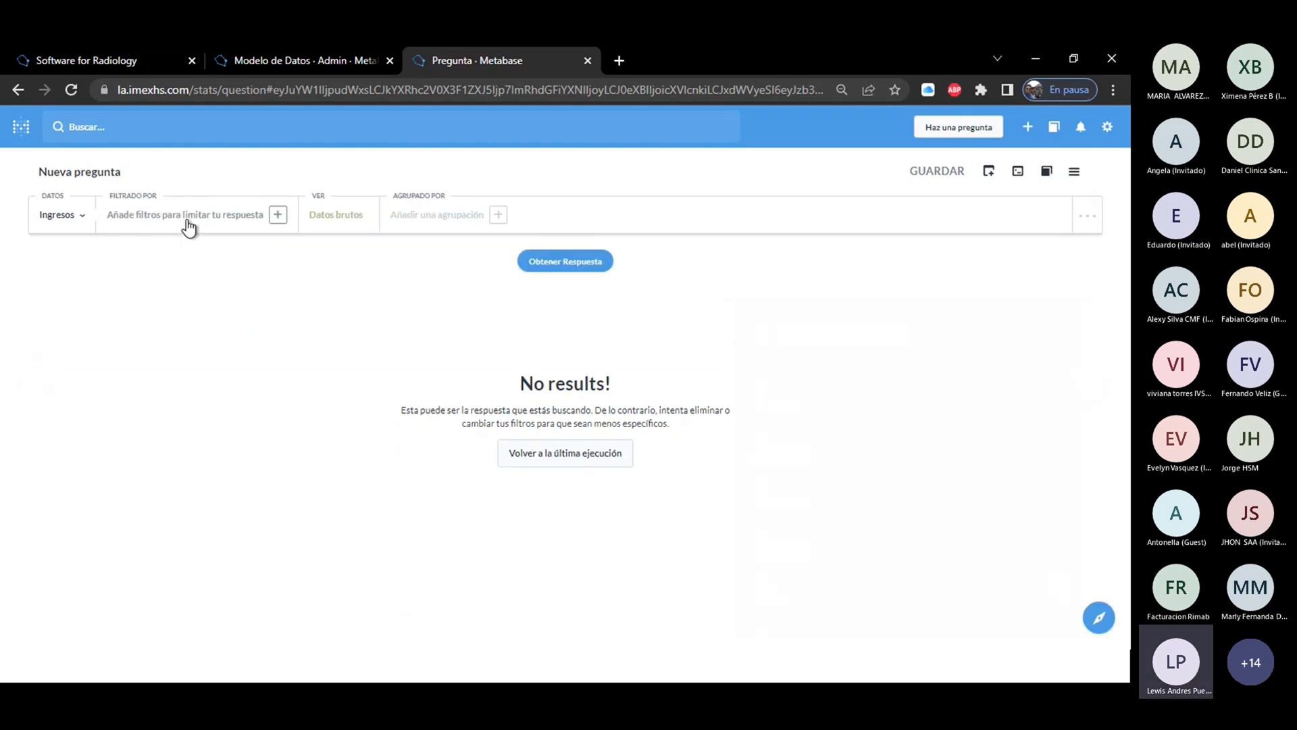
click(587, 272)
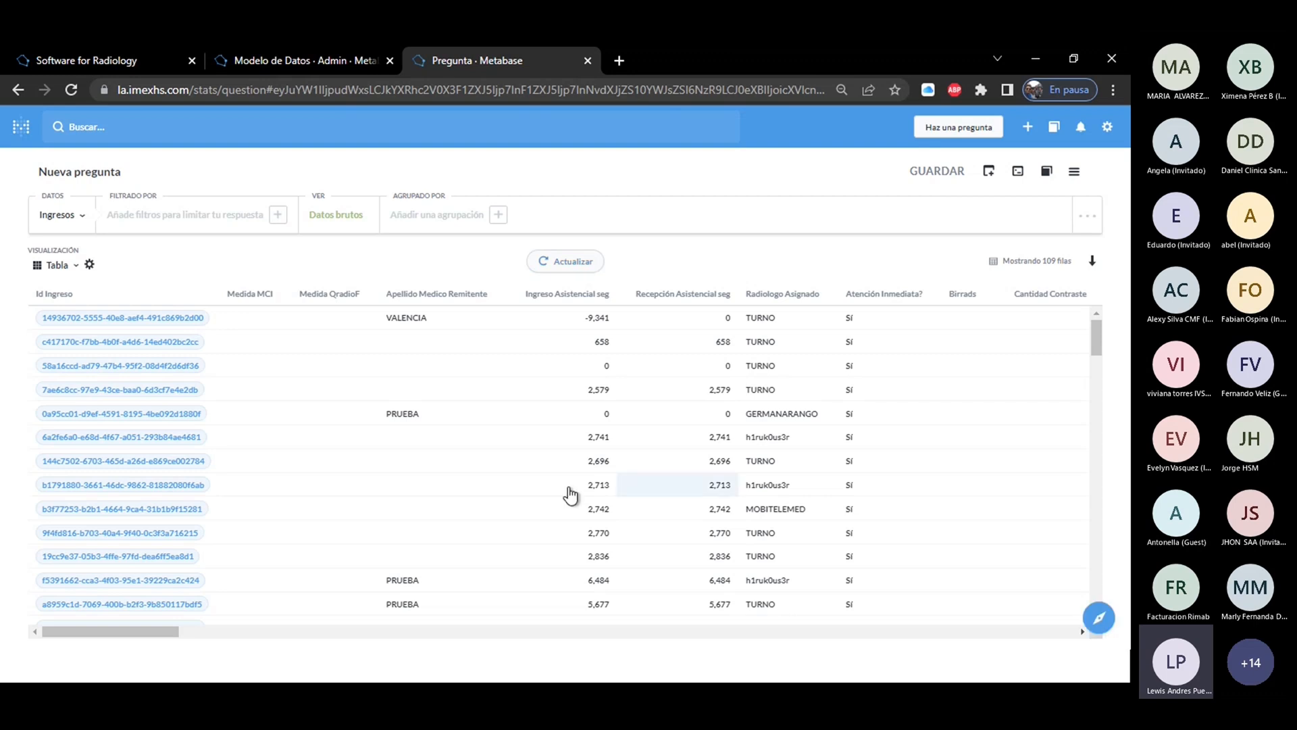
Open the Addendums table in the Referencia de Datos and compare it with its data model page.
click(1046, 171)
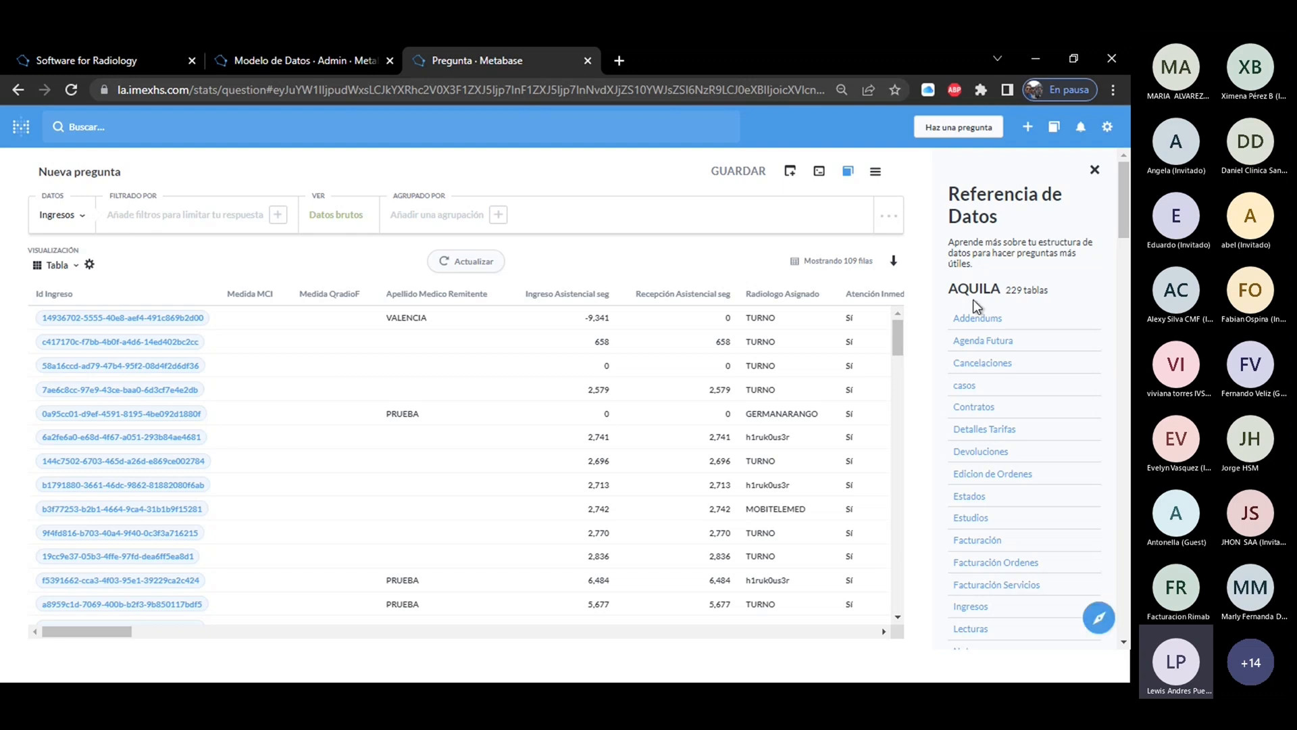
click(976, 323)
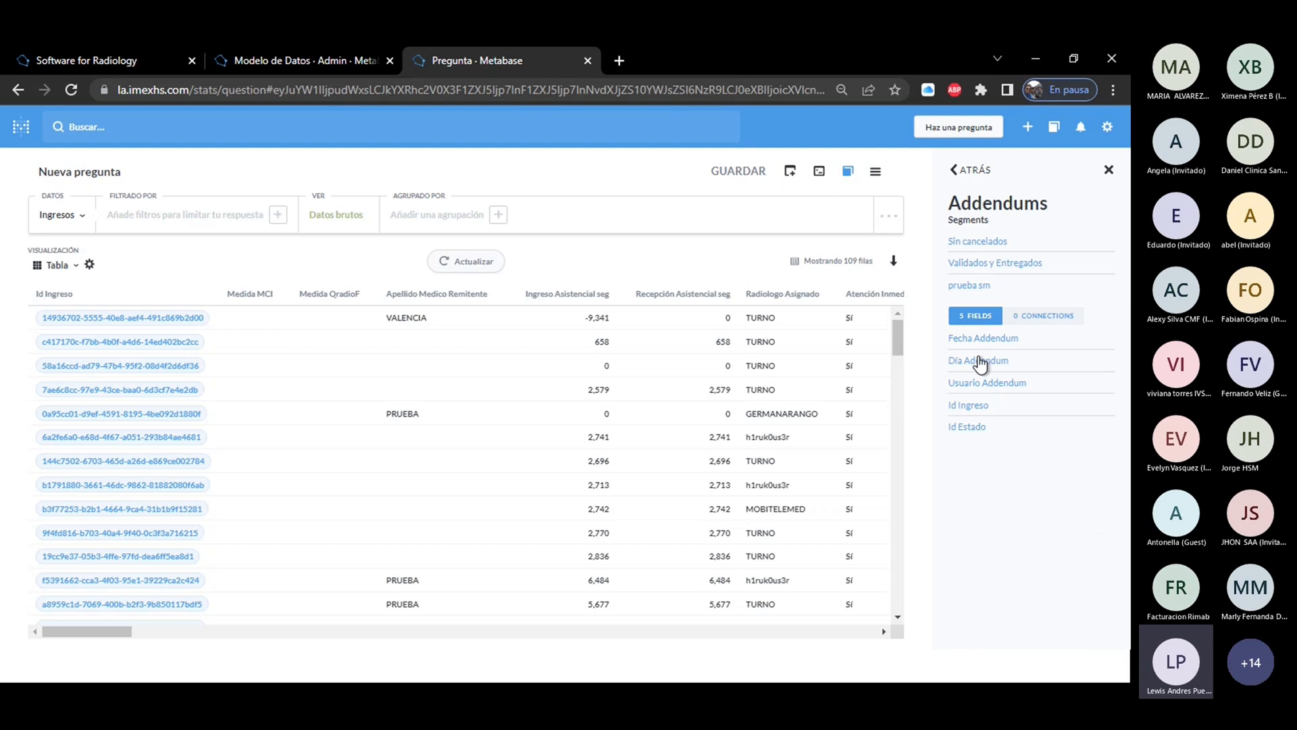
click(242, 61)
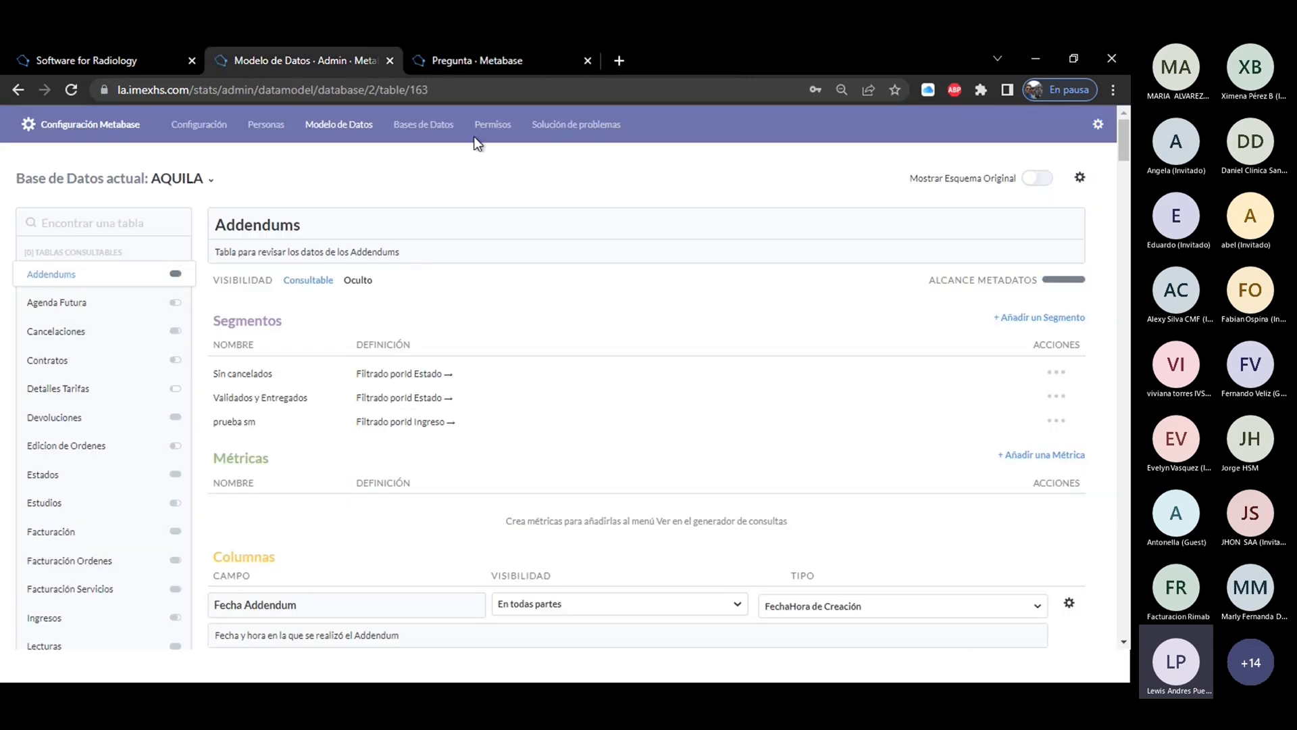
click(453, 59)
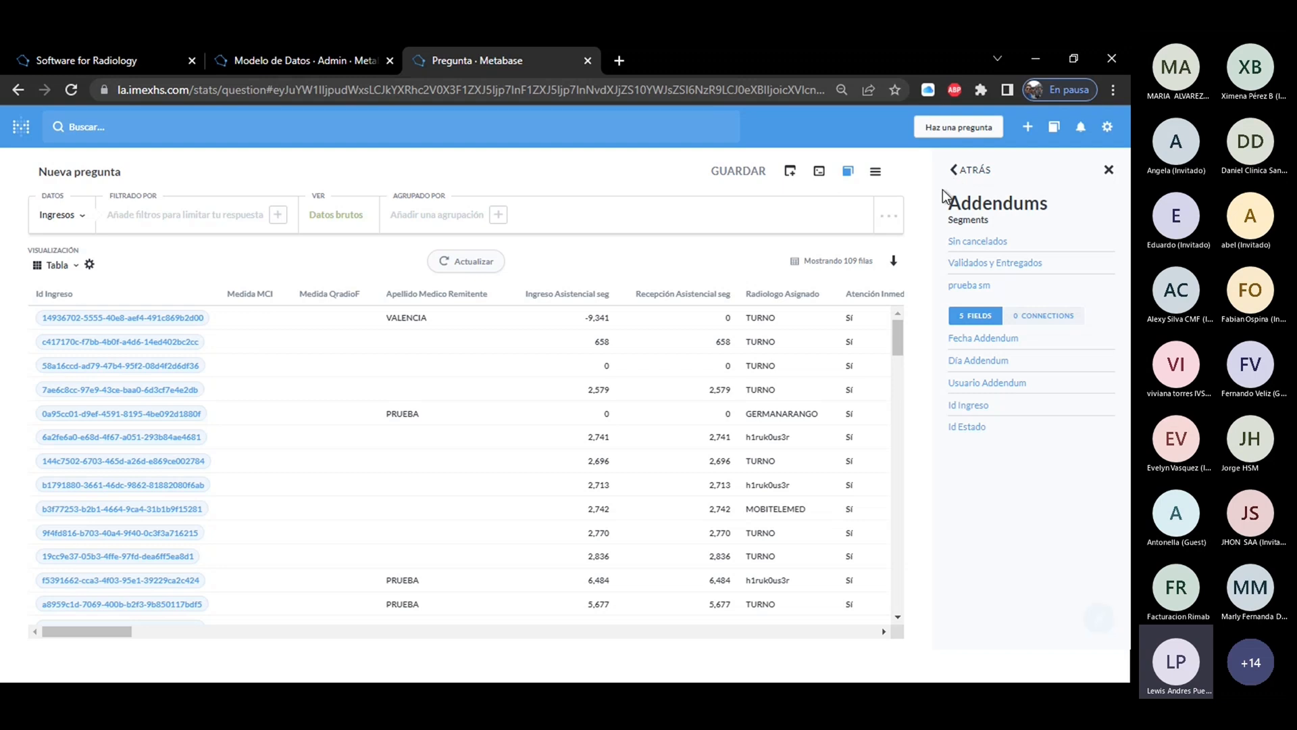
Open the Fecha Addendum reference and run its suggested questions for distinct values, the bar chart and the pie chart of Addendums.
click(964, 341)
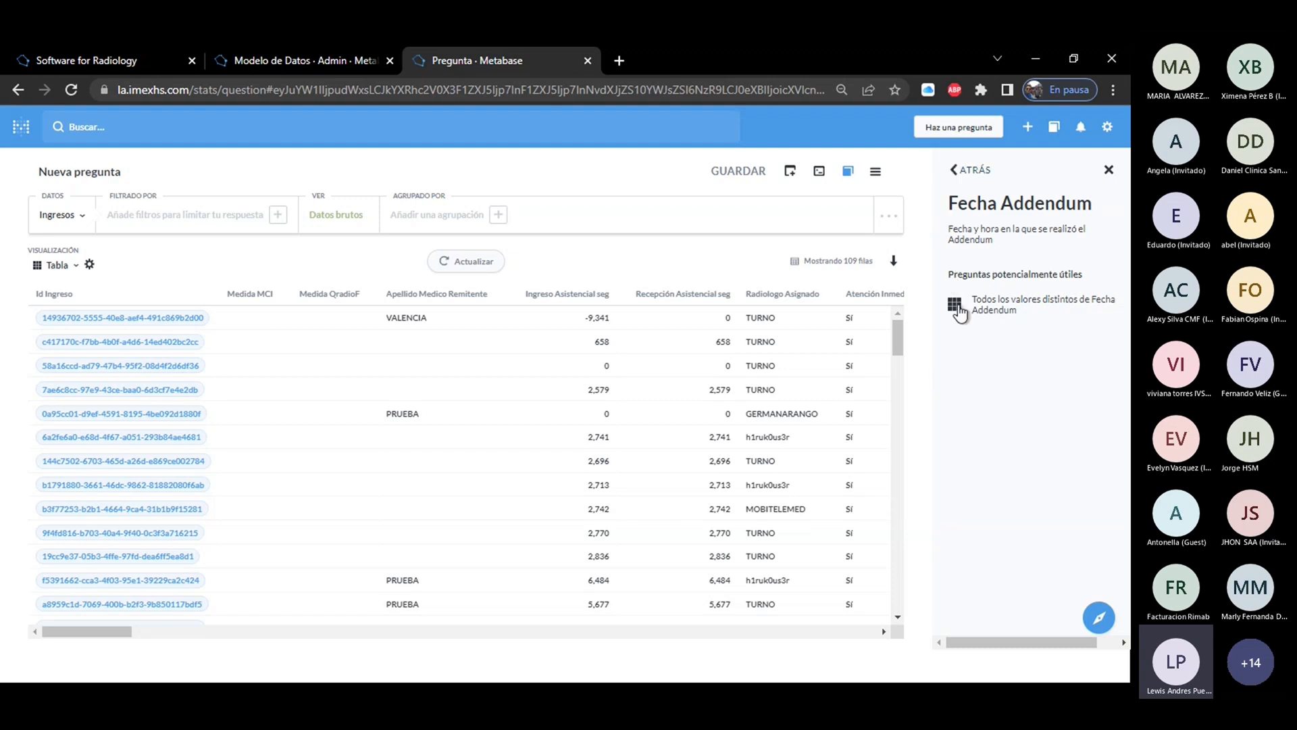
click(954, 309)
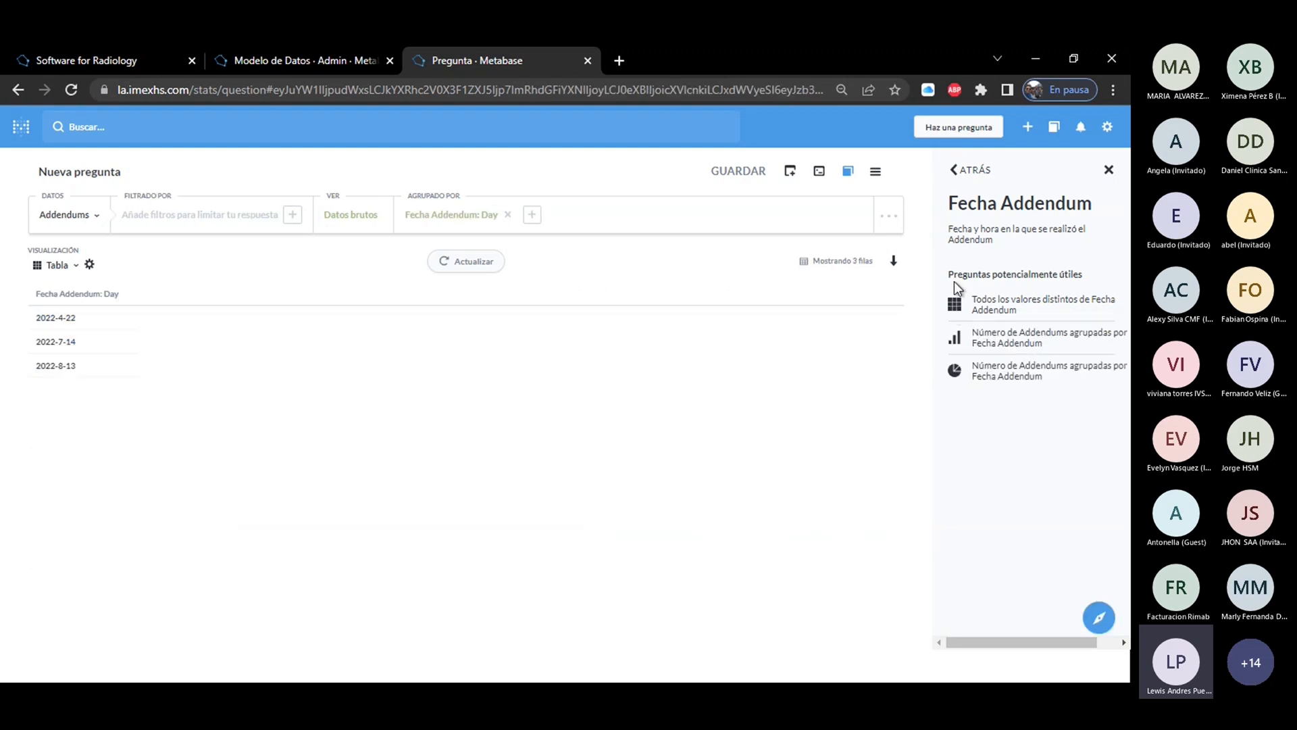
click(957, 342)
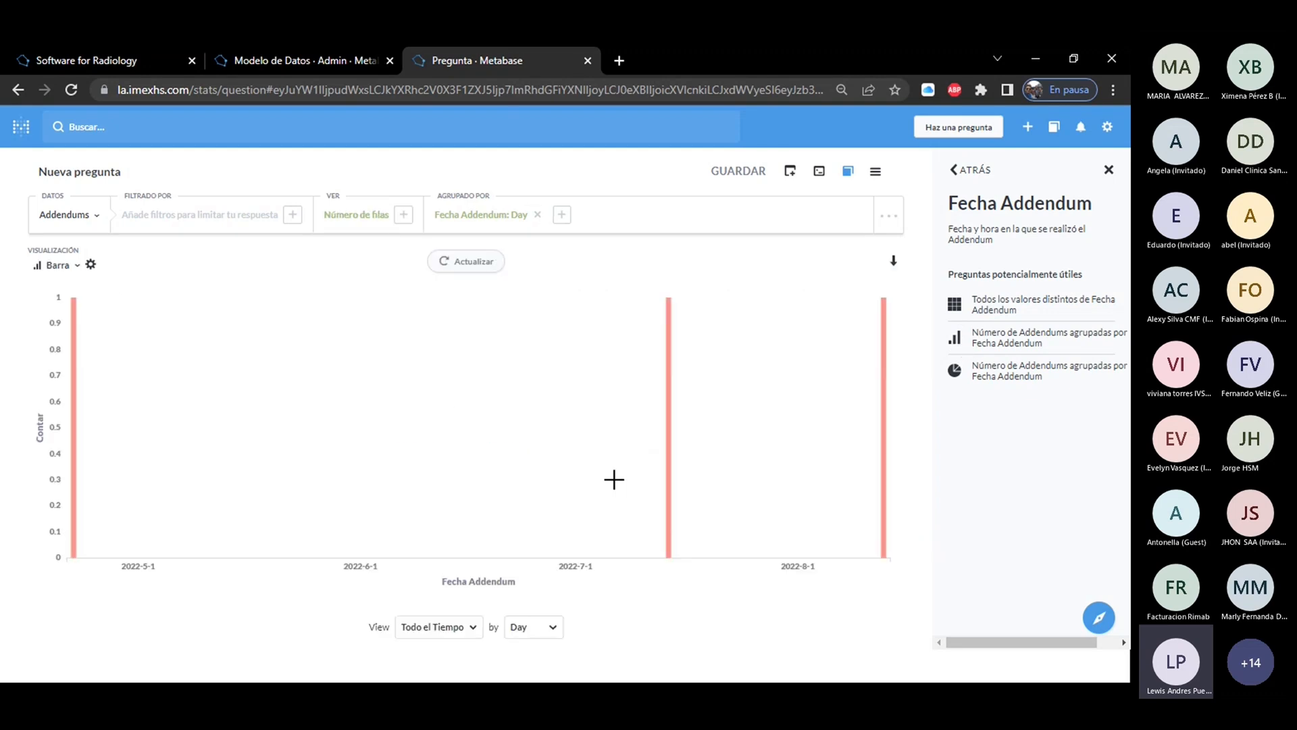
click(955, 373)
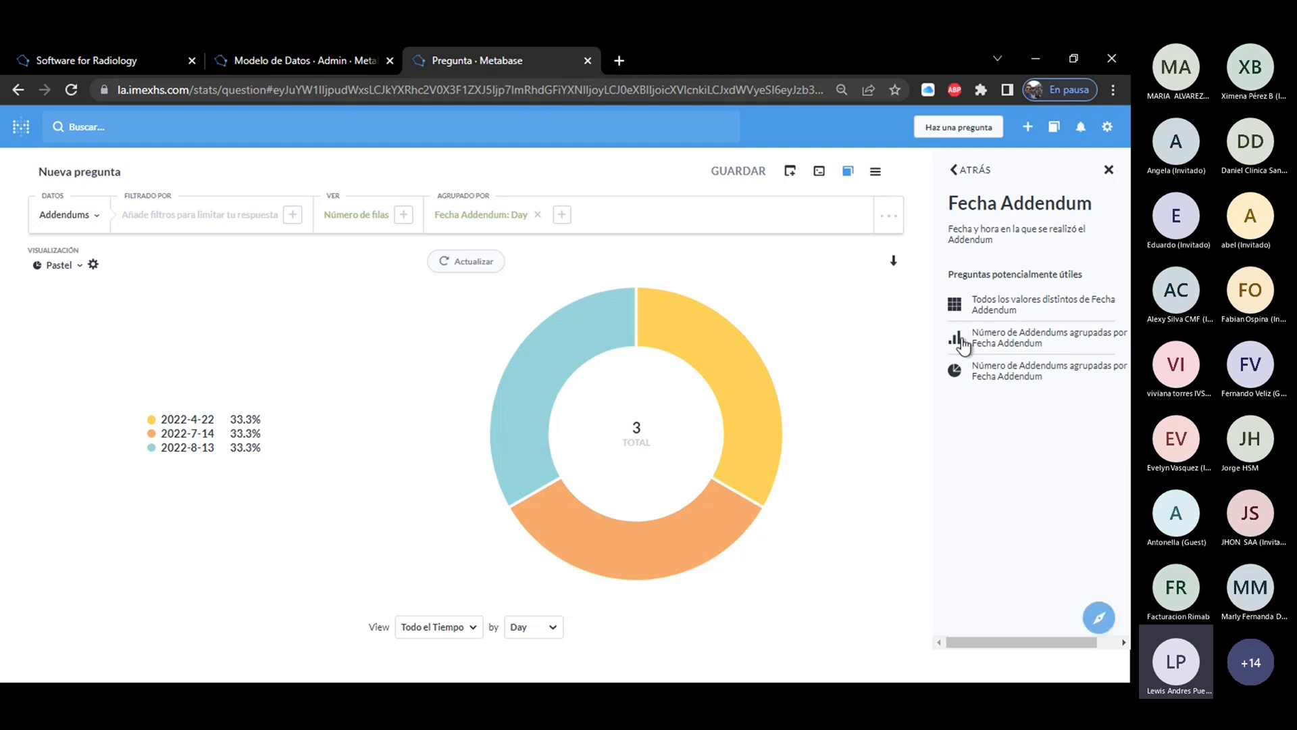
Inspect the 2022-4-22 slice of the Addendums pie chart and view the filters available for the question.
mouse_move(678, 355)
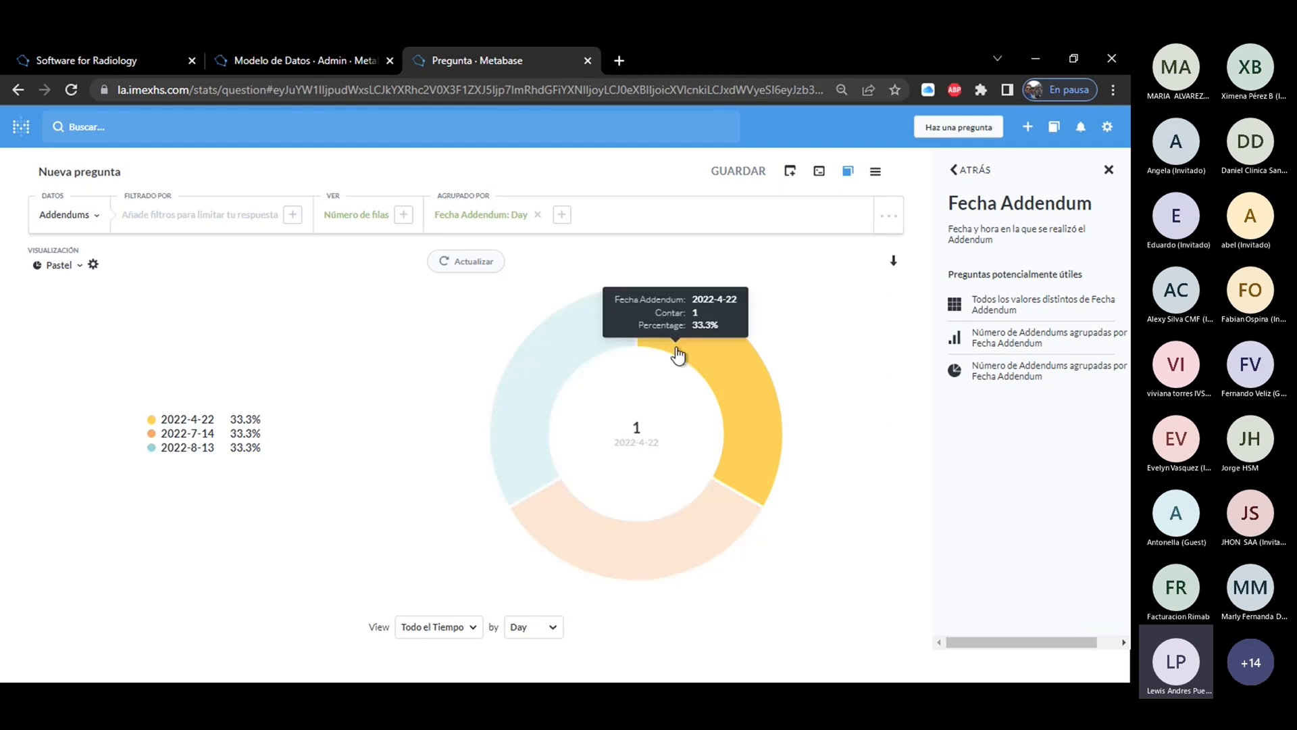
click(183, 223)
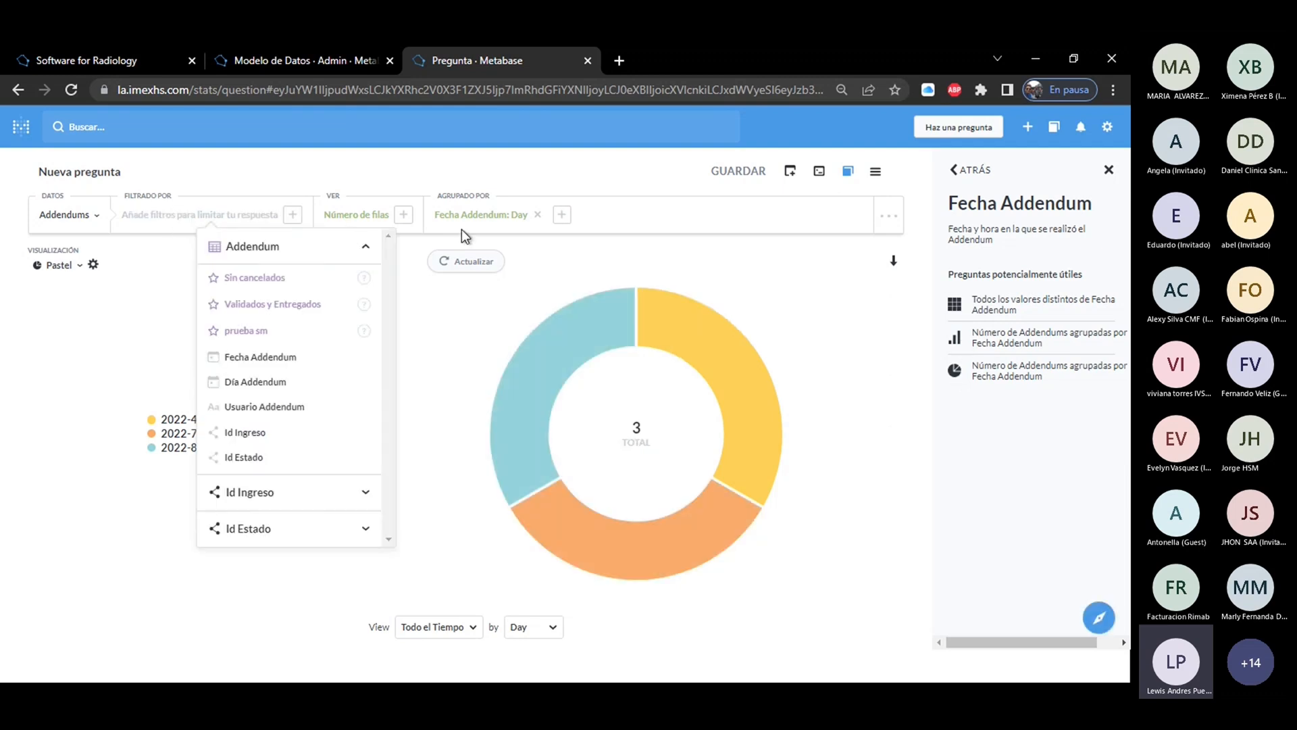
click(617, 186)
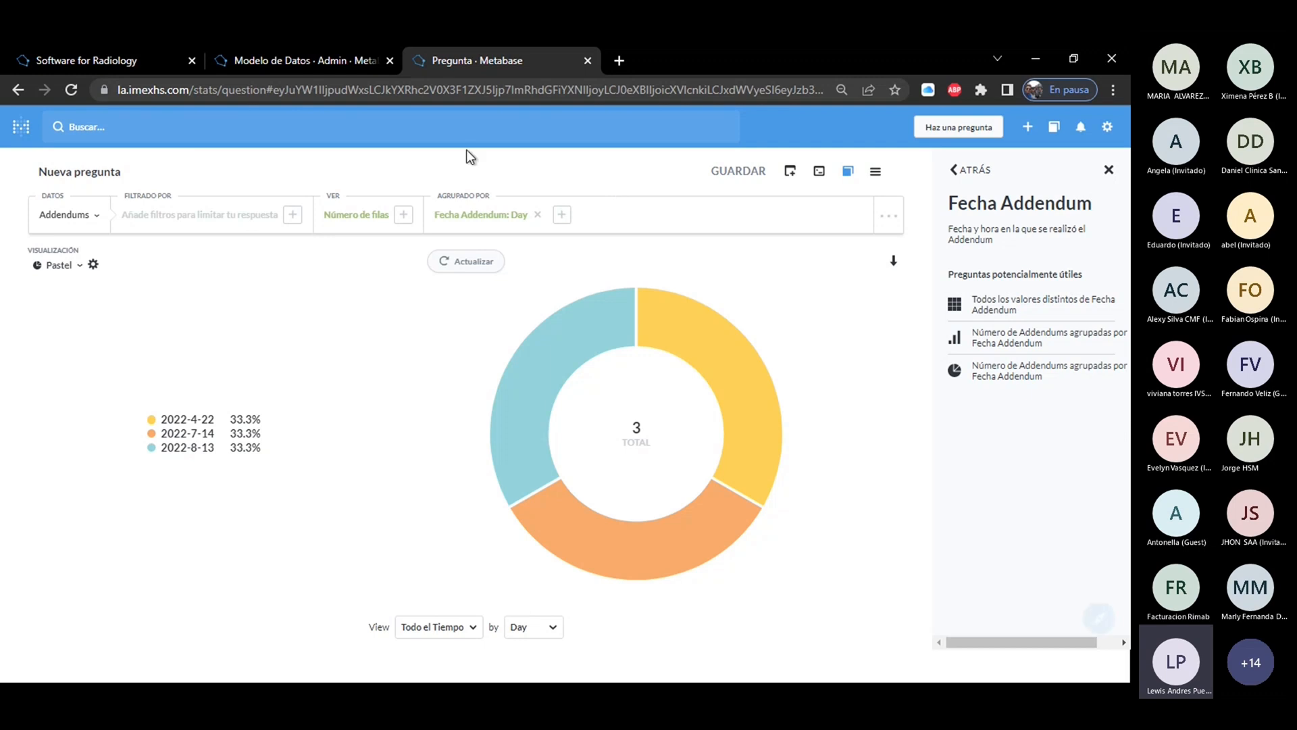
Return to the Addendums data model and review its Segmentos section, including Sin cancelados, Validados y Entregados and prueba sm.
click(307, 60)
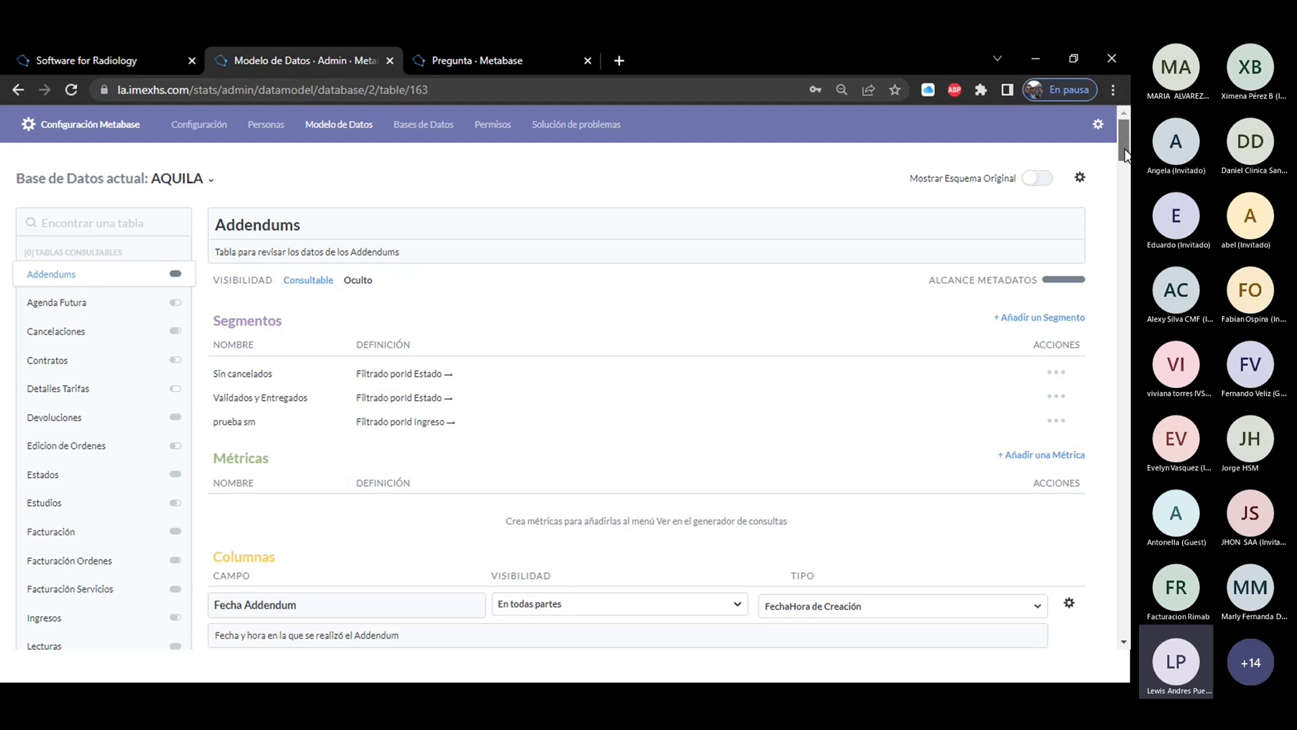
scroll(566, 378, down, 2)
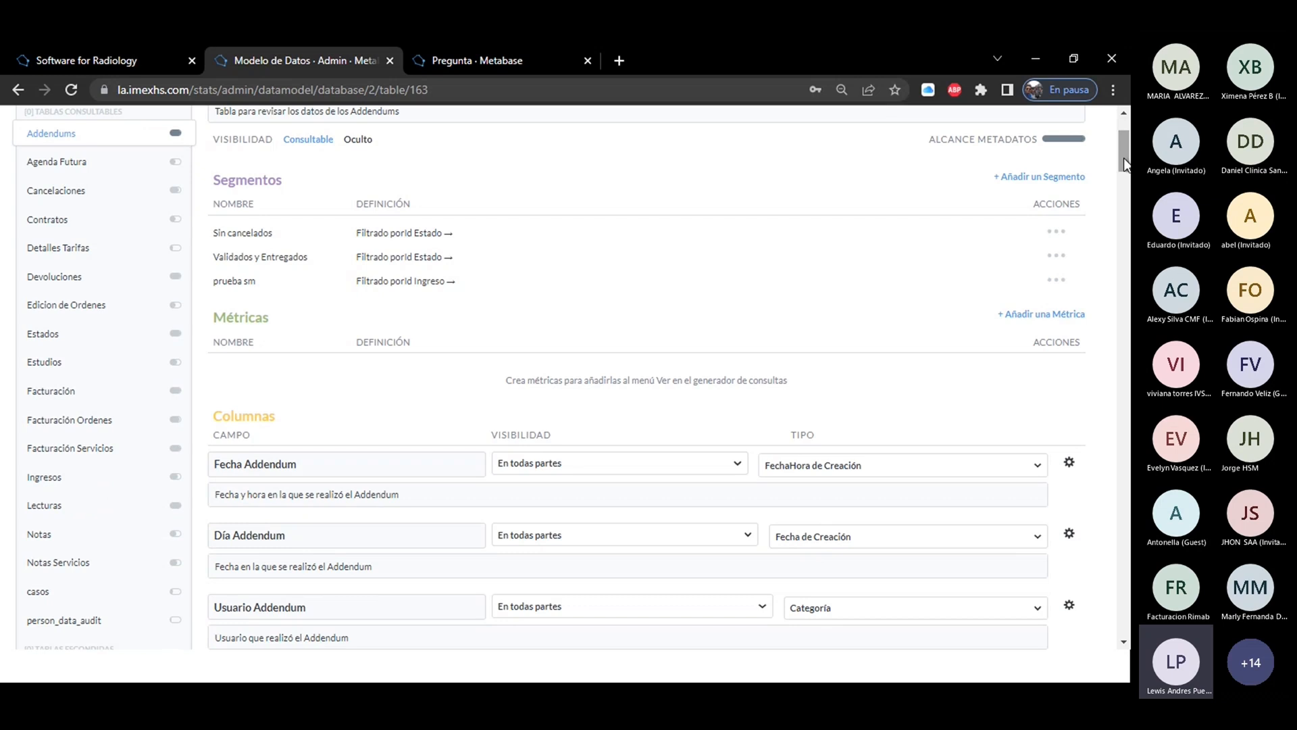
scroll(1125, 157, up, 2)
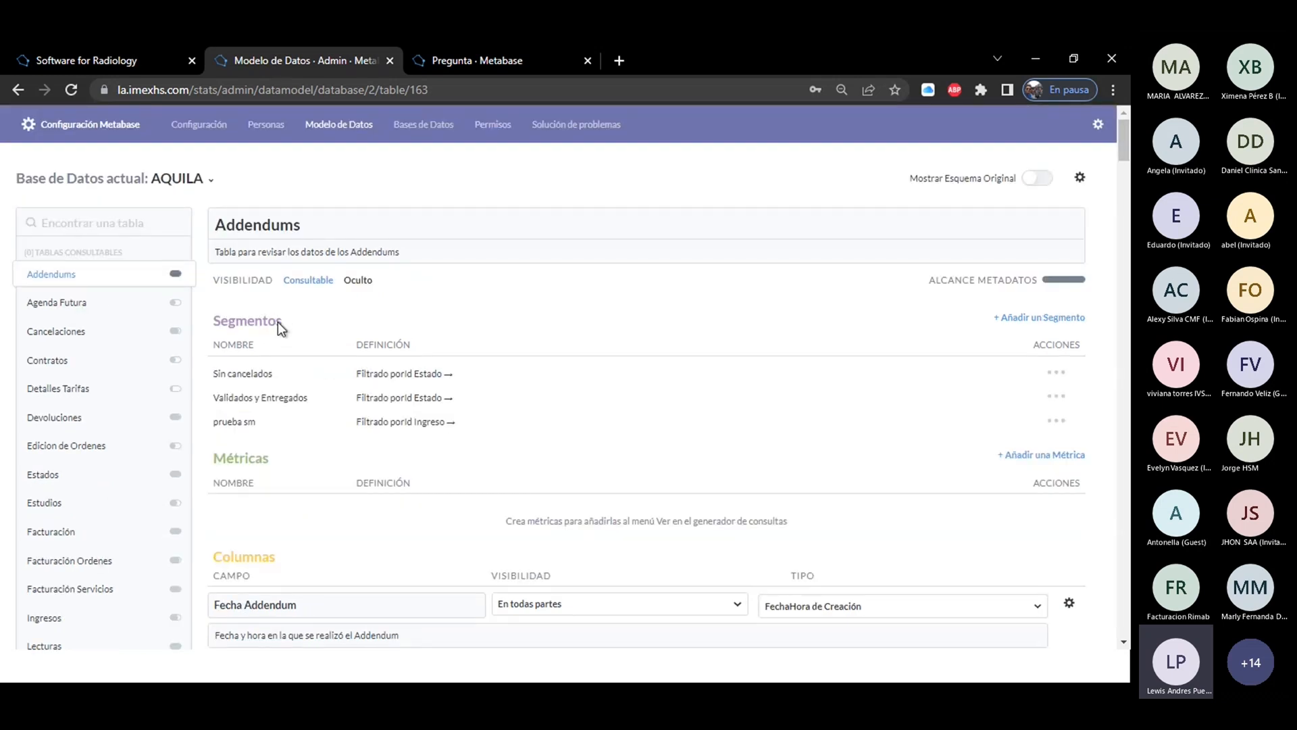
drag(255, 322, 208, 324)
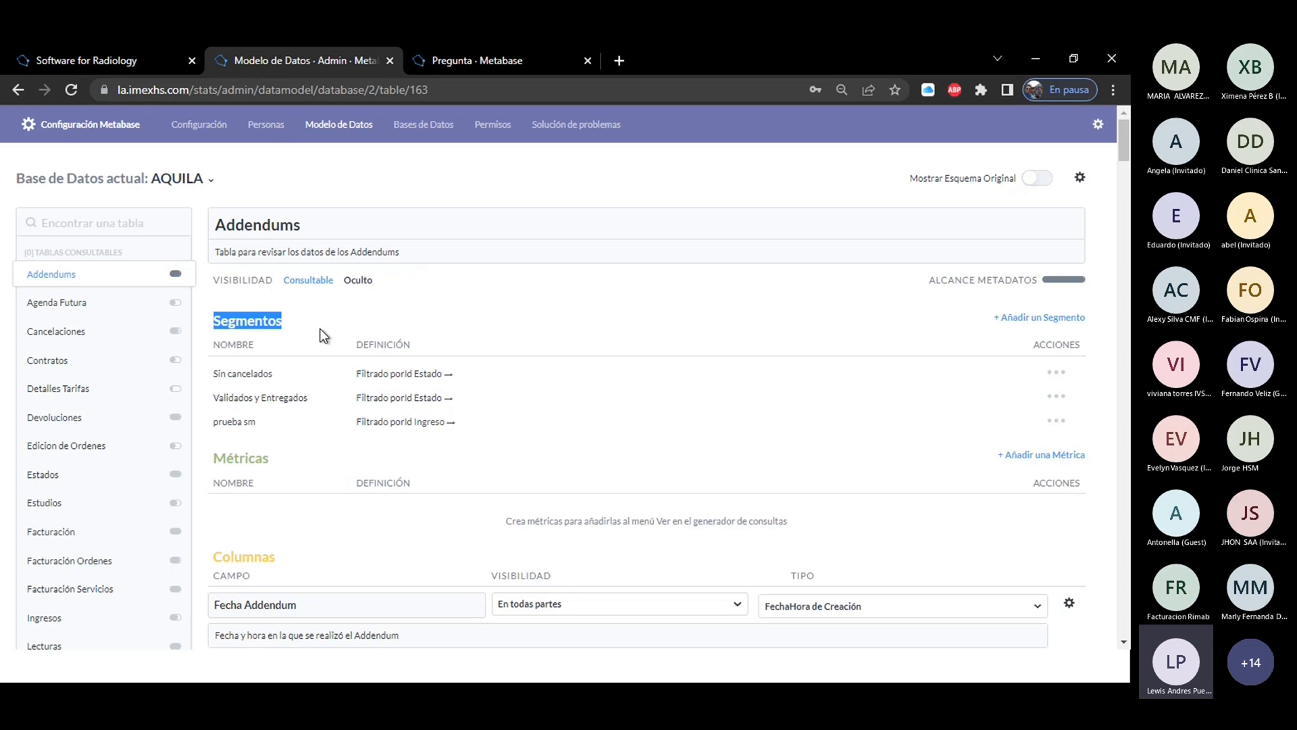
drag(311, 224, 220, 225)
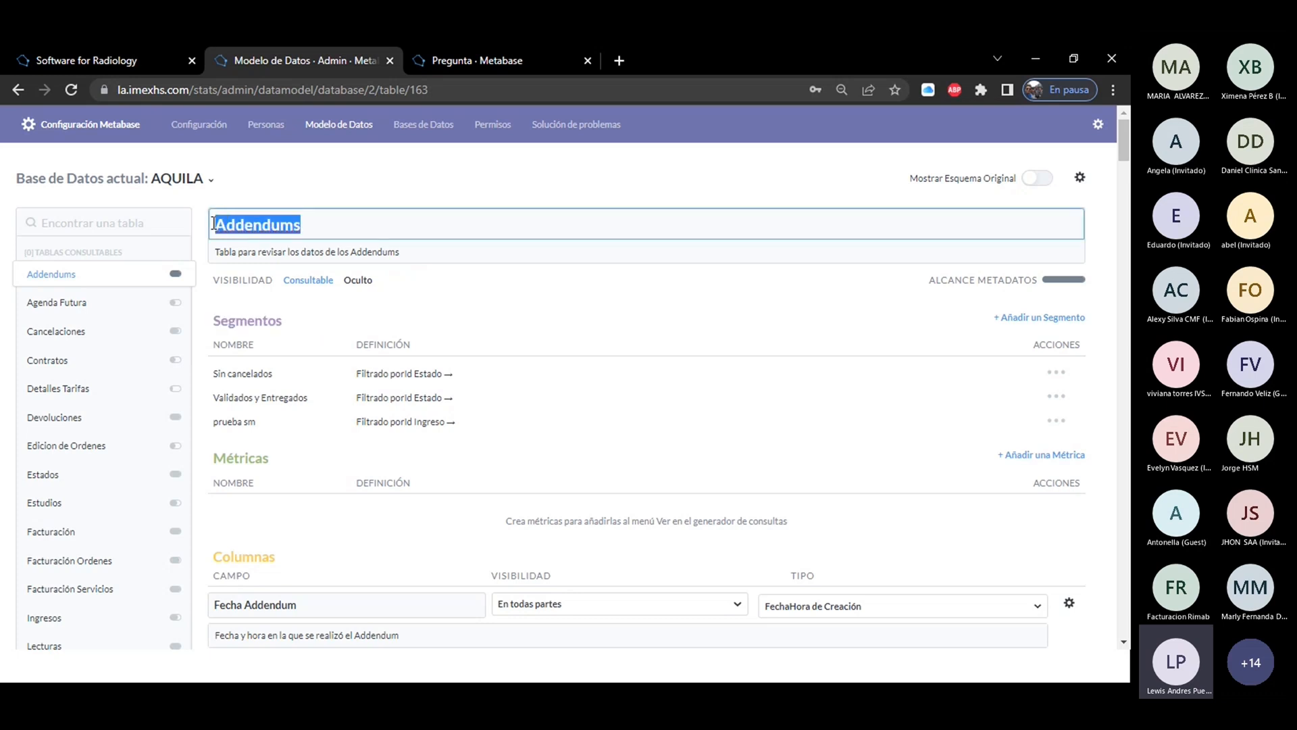
drag(289, 318, 225, 319)
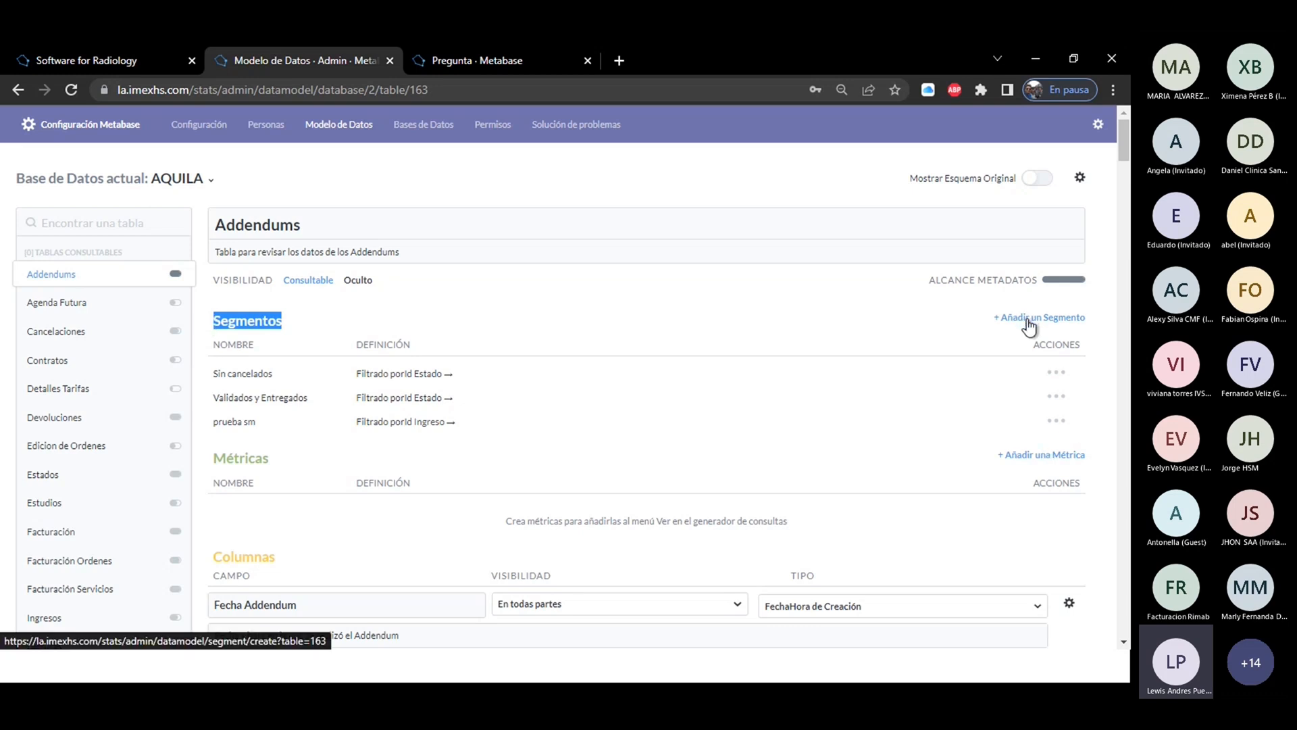
drag(281, 371, 209, 373)
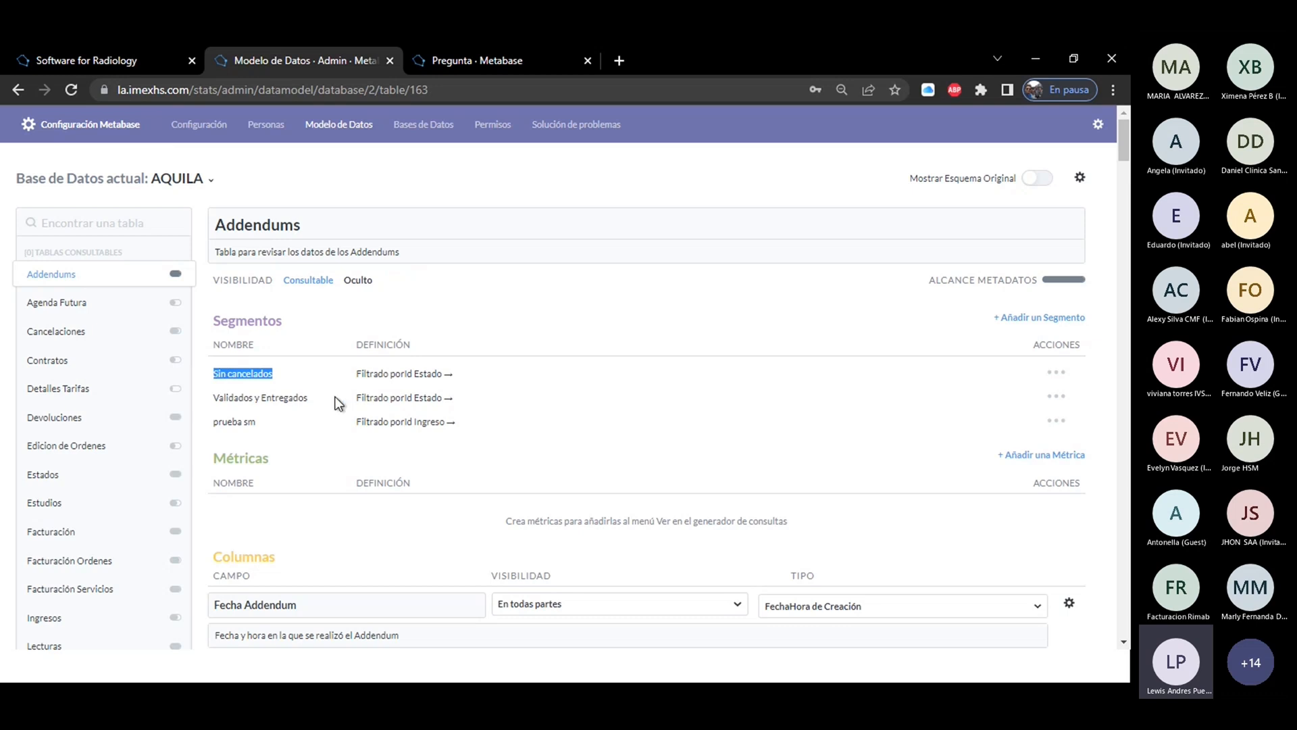
drag(315, 397, 202, 428)
click(265, 423)
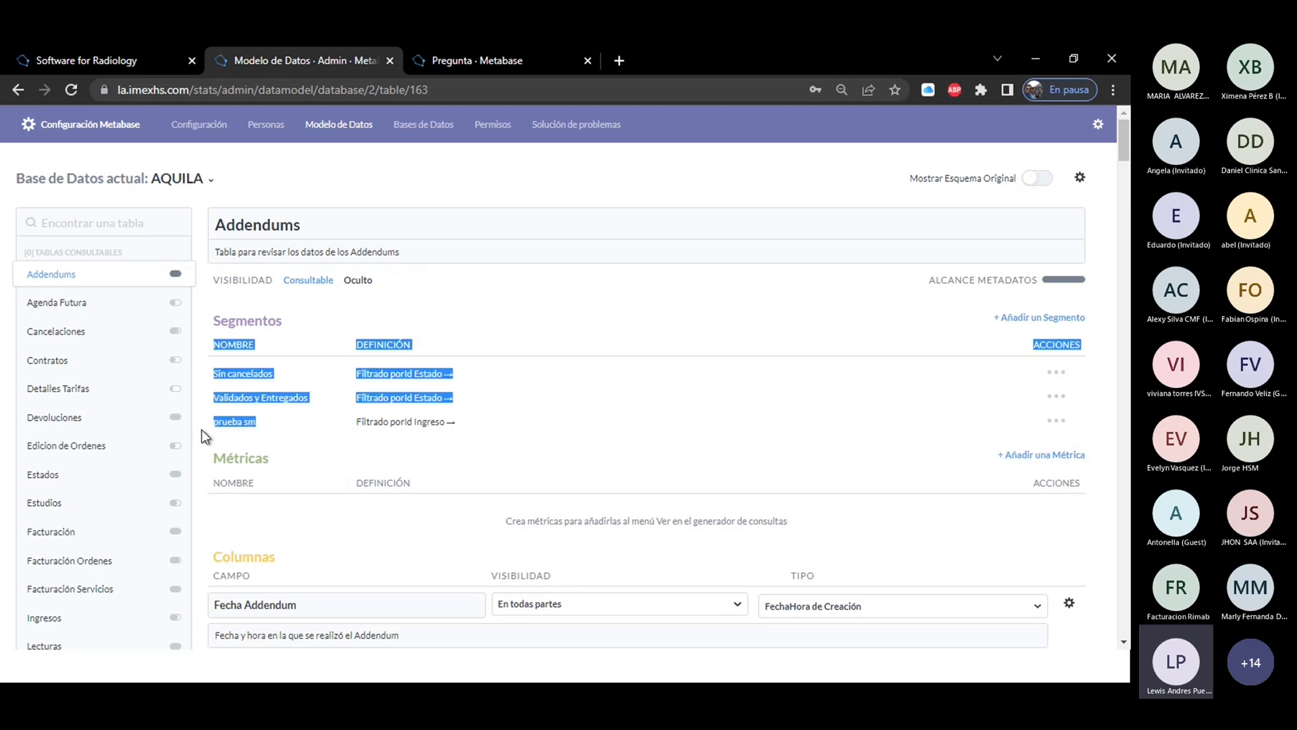
click(267, 425)
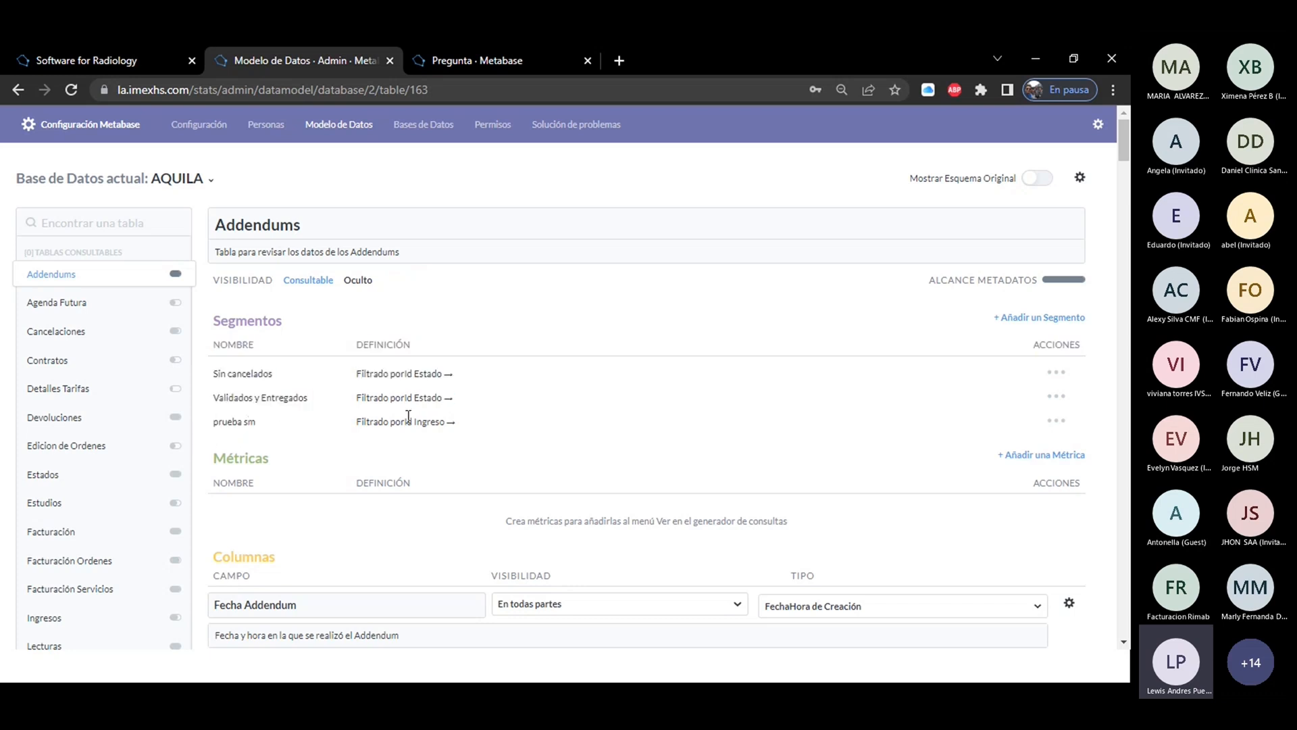
Open the Sin cancelados segment for editing and examine its Nombre Estado filter, name and description.
click(1059, 376)
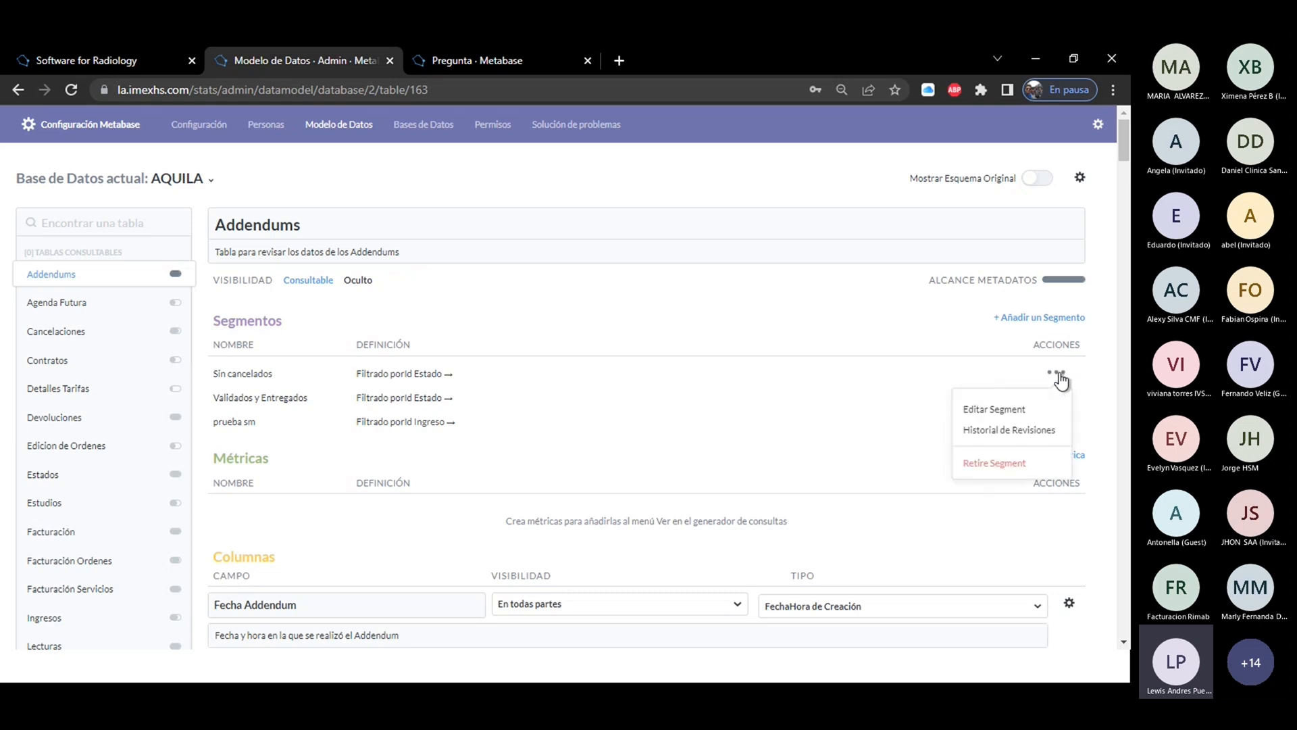
click(1000, 408)
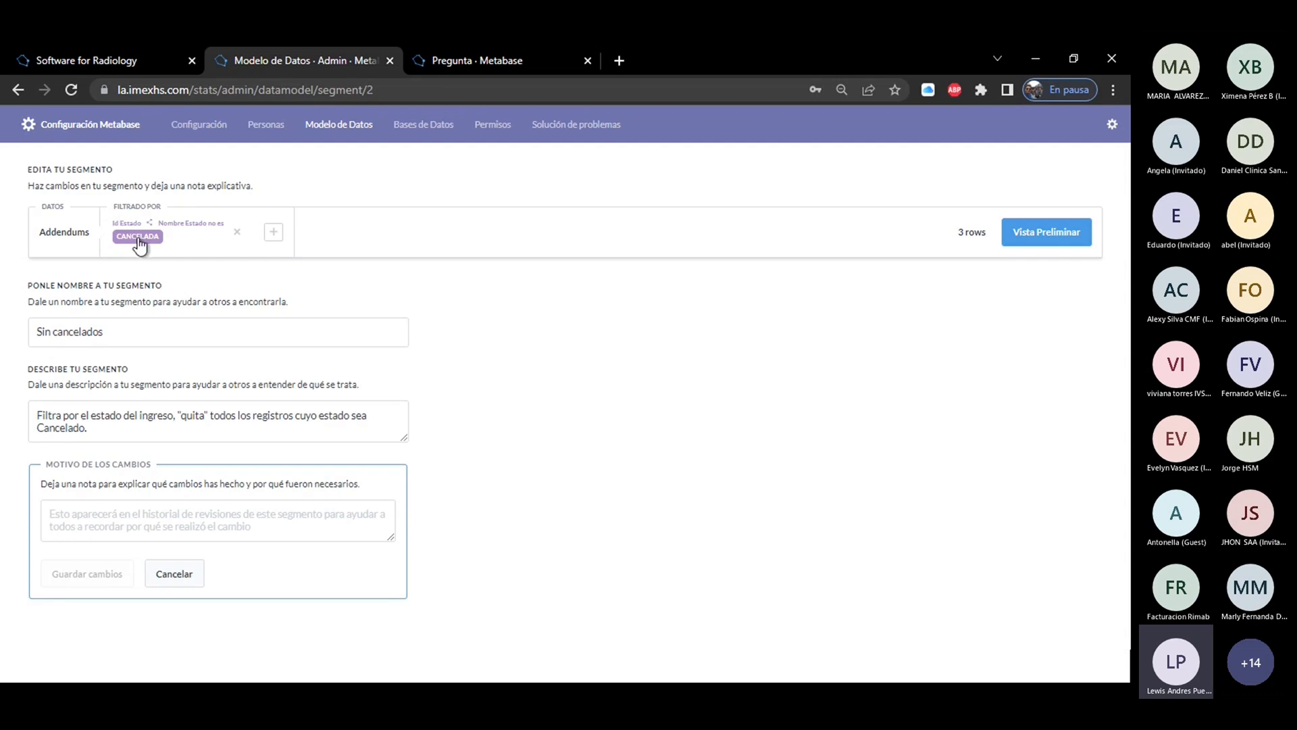
drag(93, 233, 41, 236)
click(138, 238)
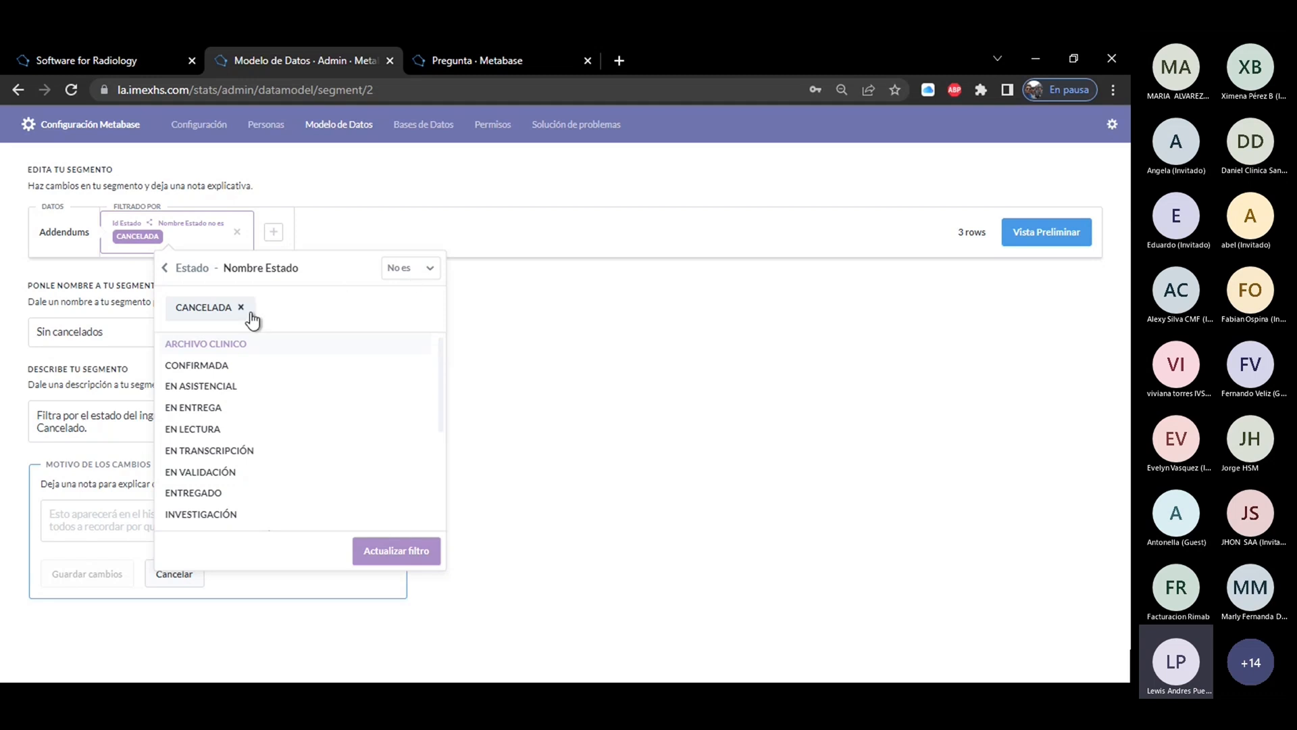
click(354, 218)
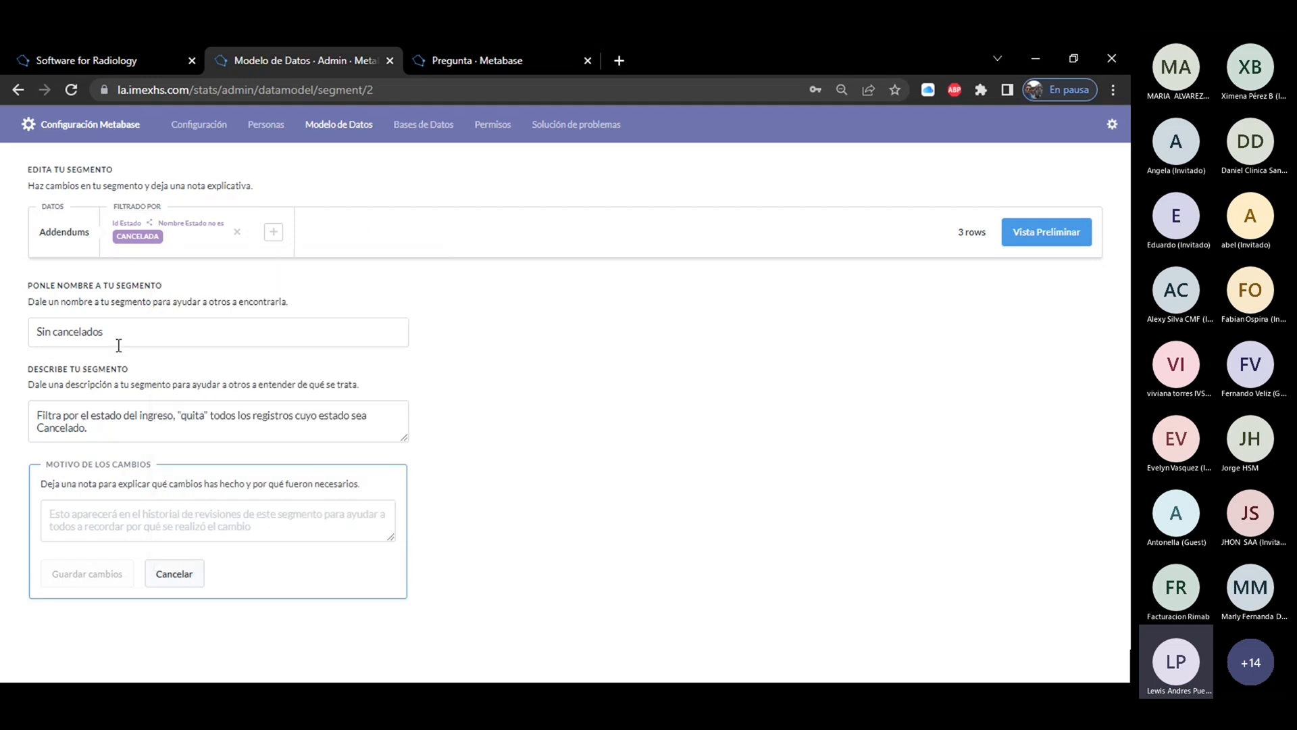
drag(126, 336, 12, 342)
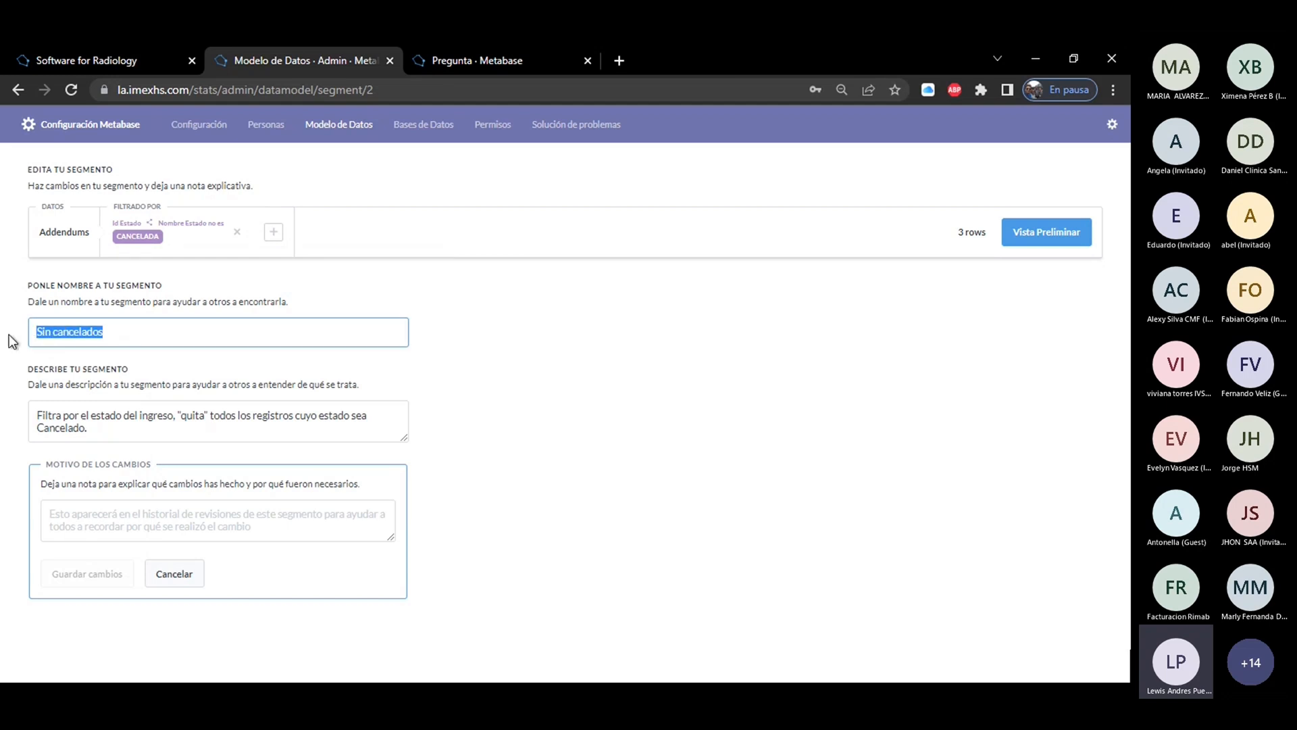
drag(91, 428, 39, 416)
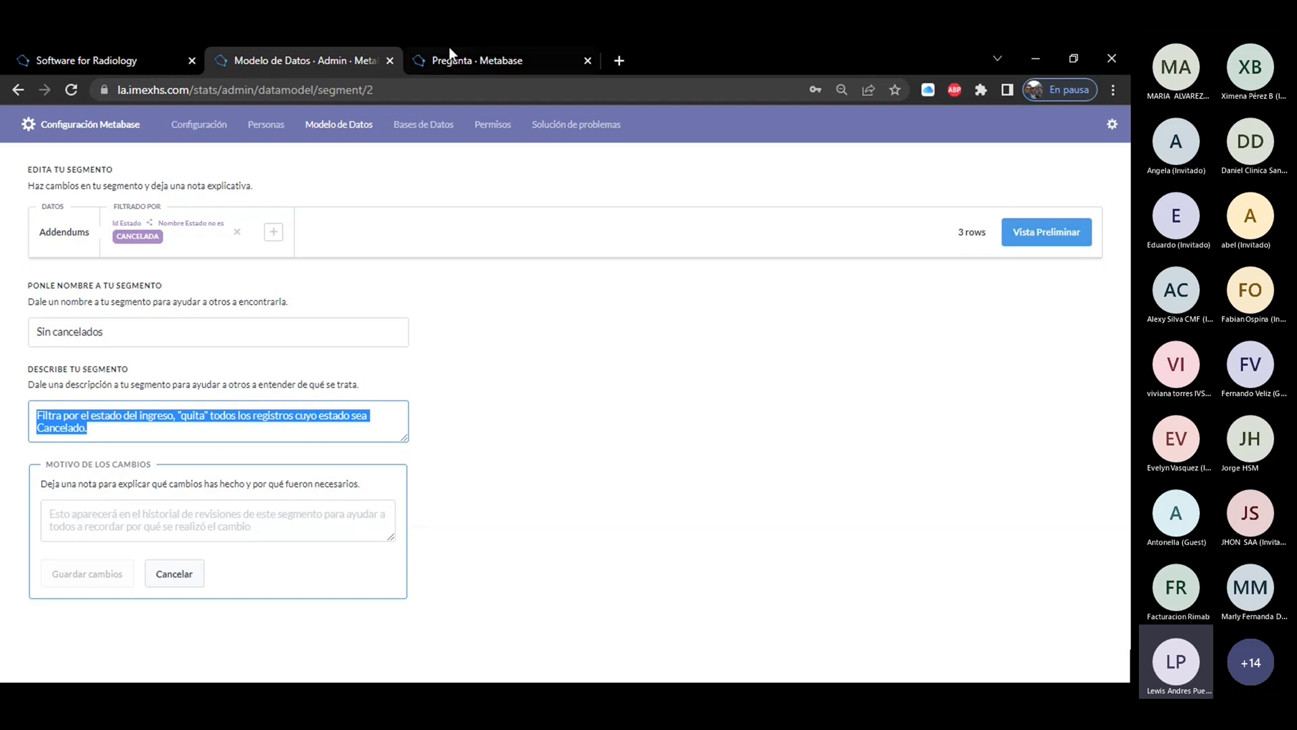
Go back to the question page and start a new simple-builder question on AQUILA's Addendums table.
click(469, 64)
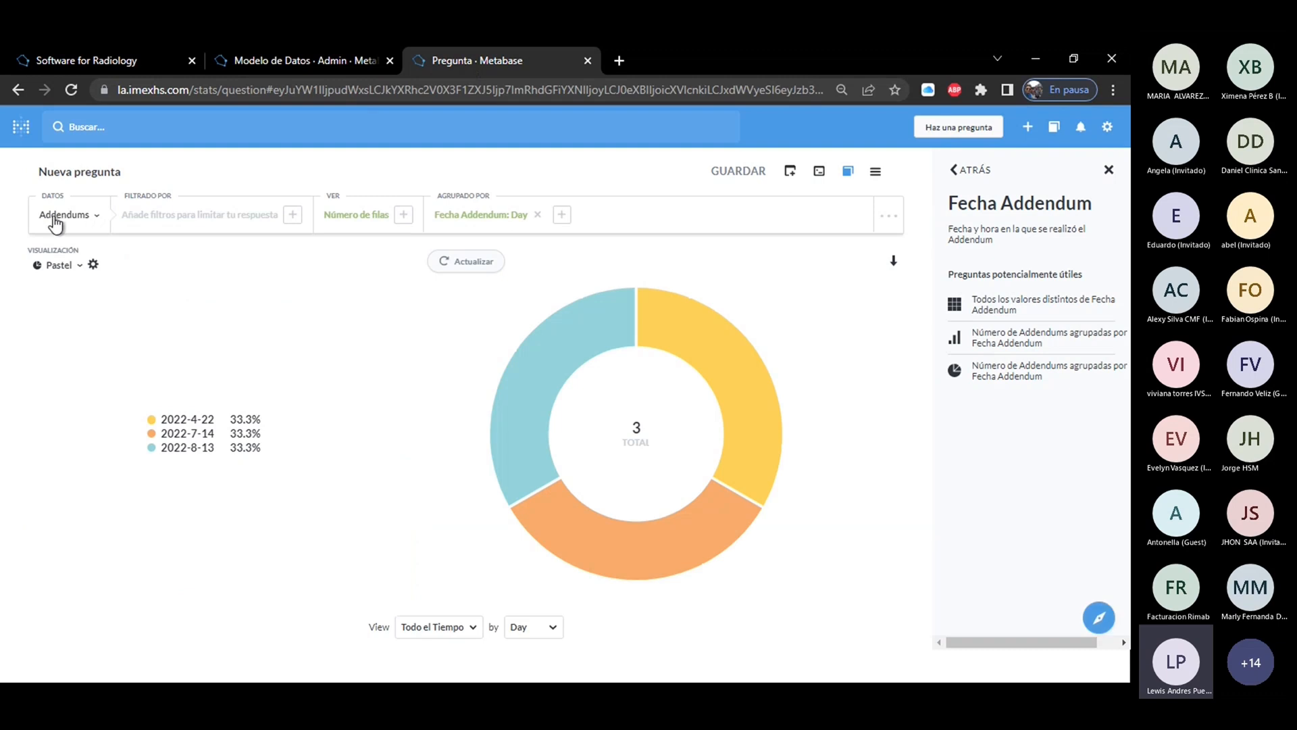
click(61, 216)
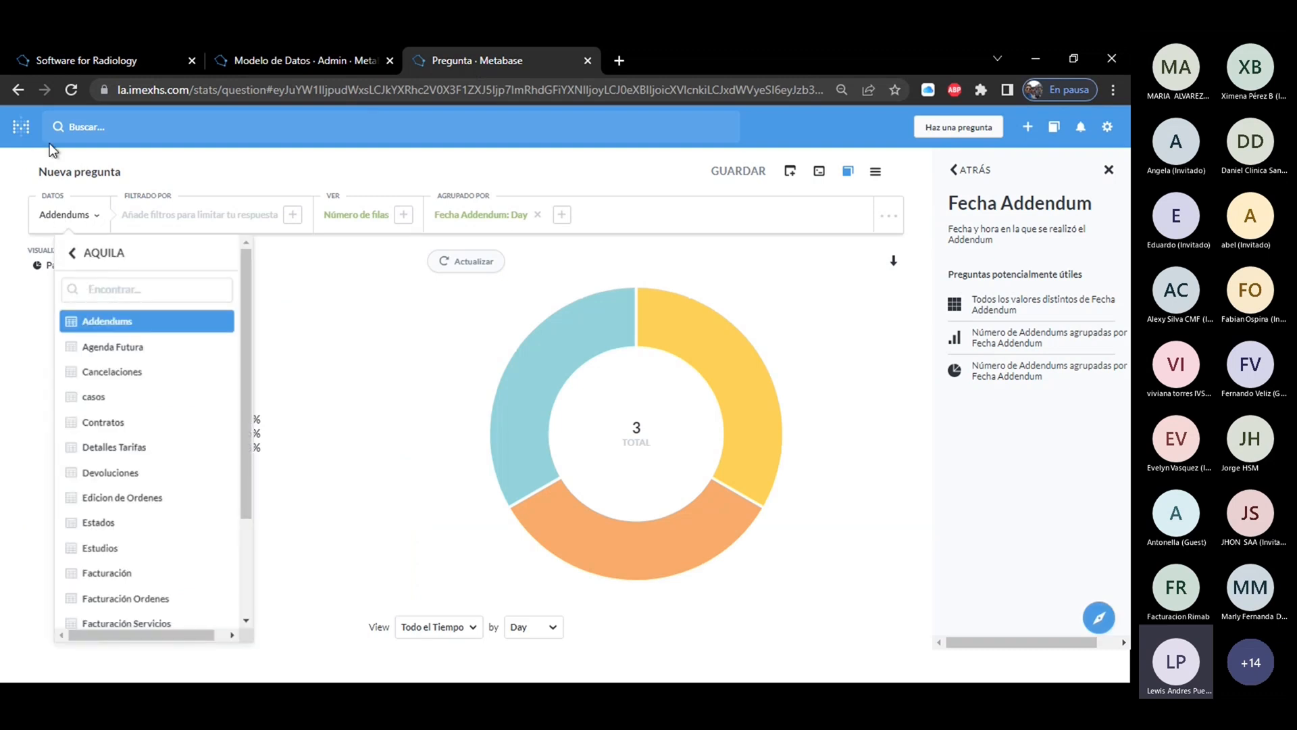
click(21, 128)
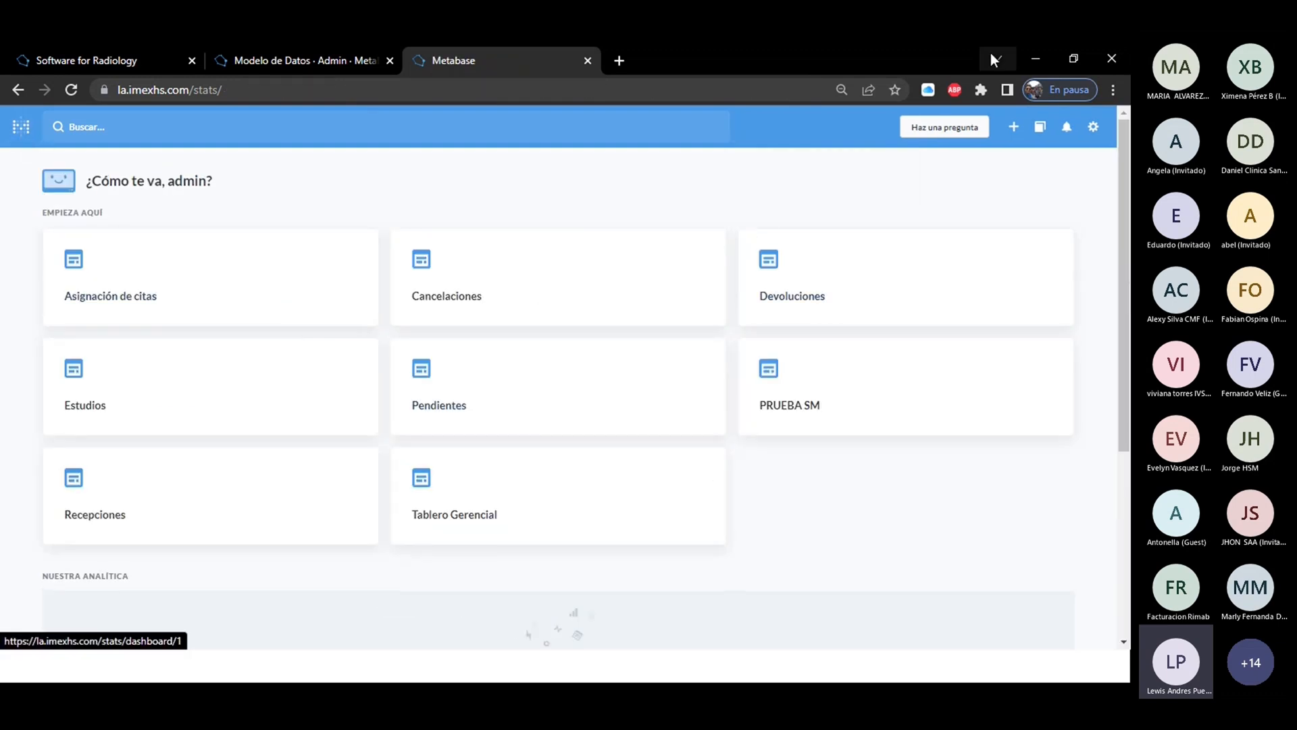
click(945, 130)
click(533, 413)
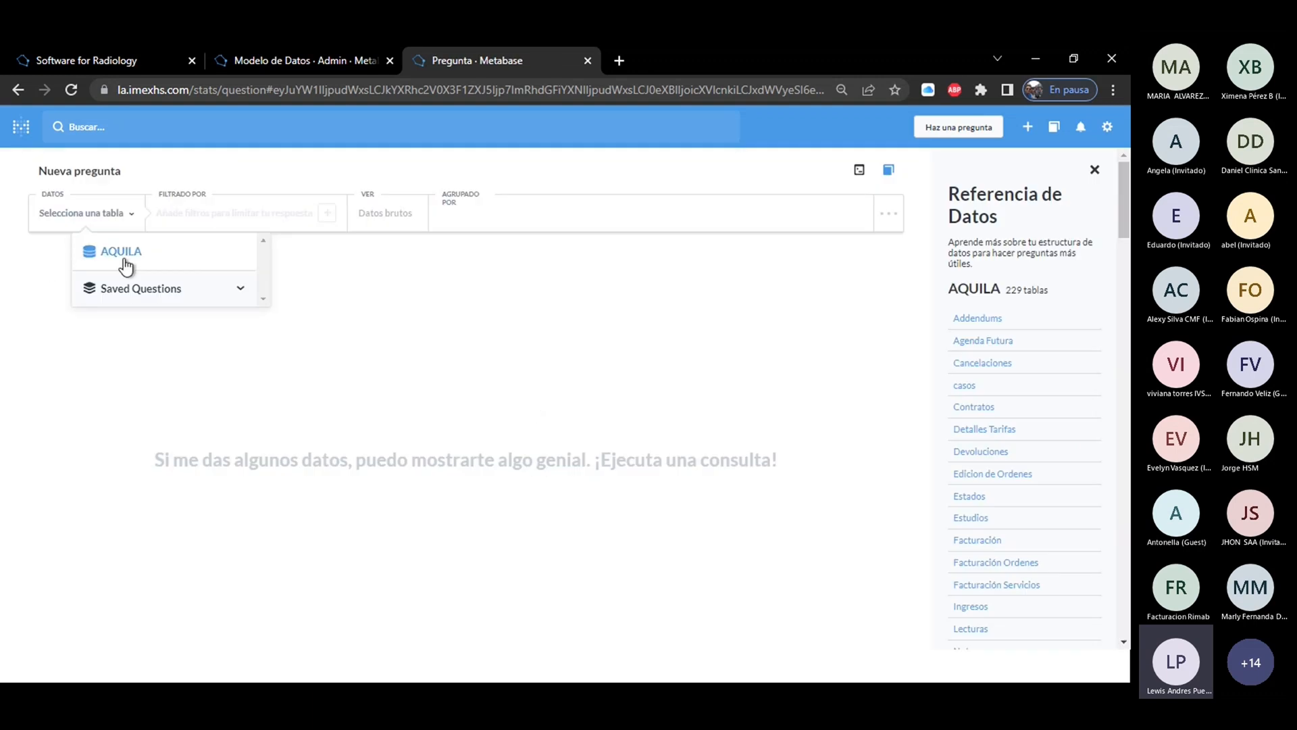
click(86, 256)
click(138, 327)
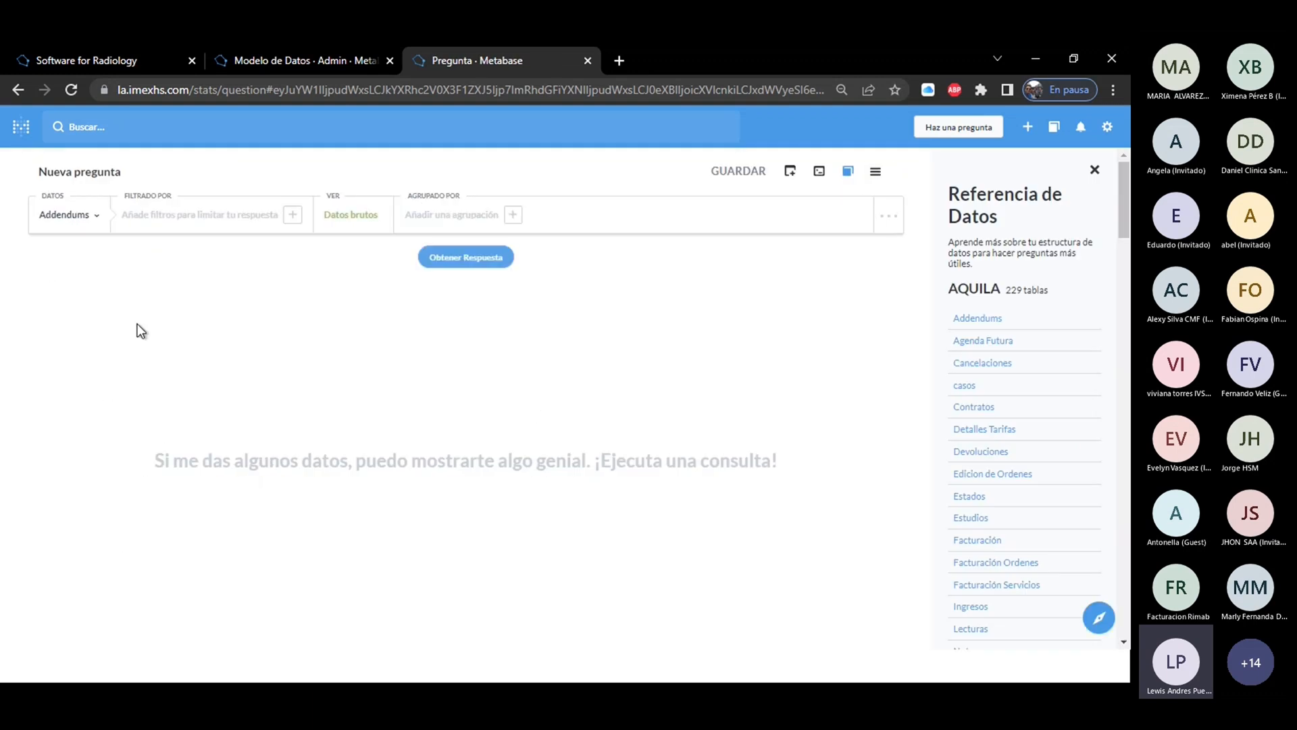
Filter the Addendums question by the Sin cancelados segment and run the query.
click(248, 216)
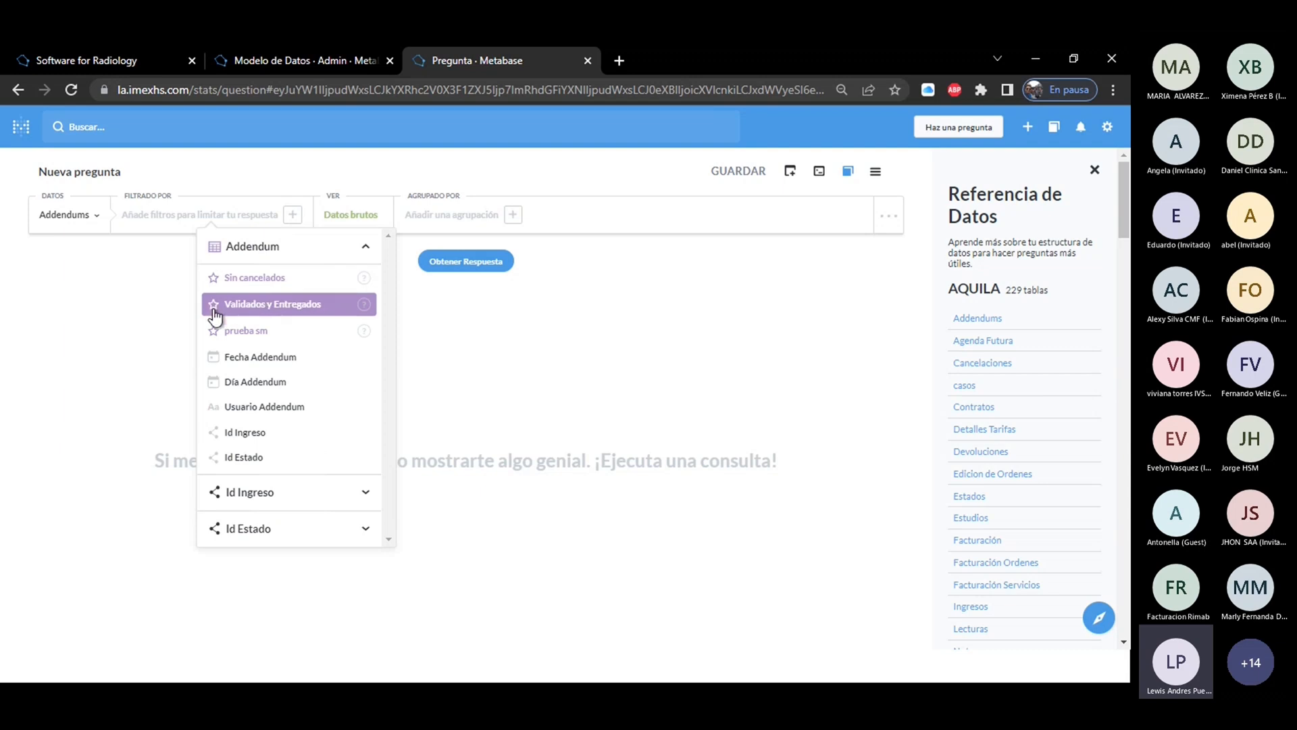
click(258, 283)
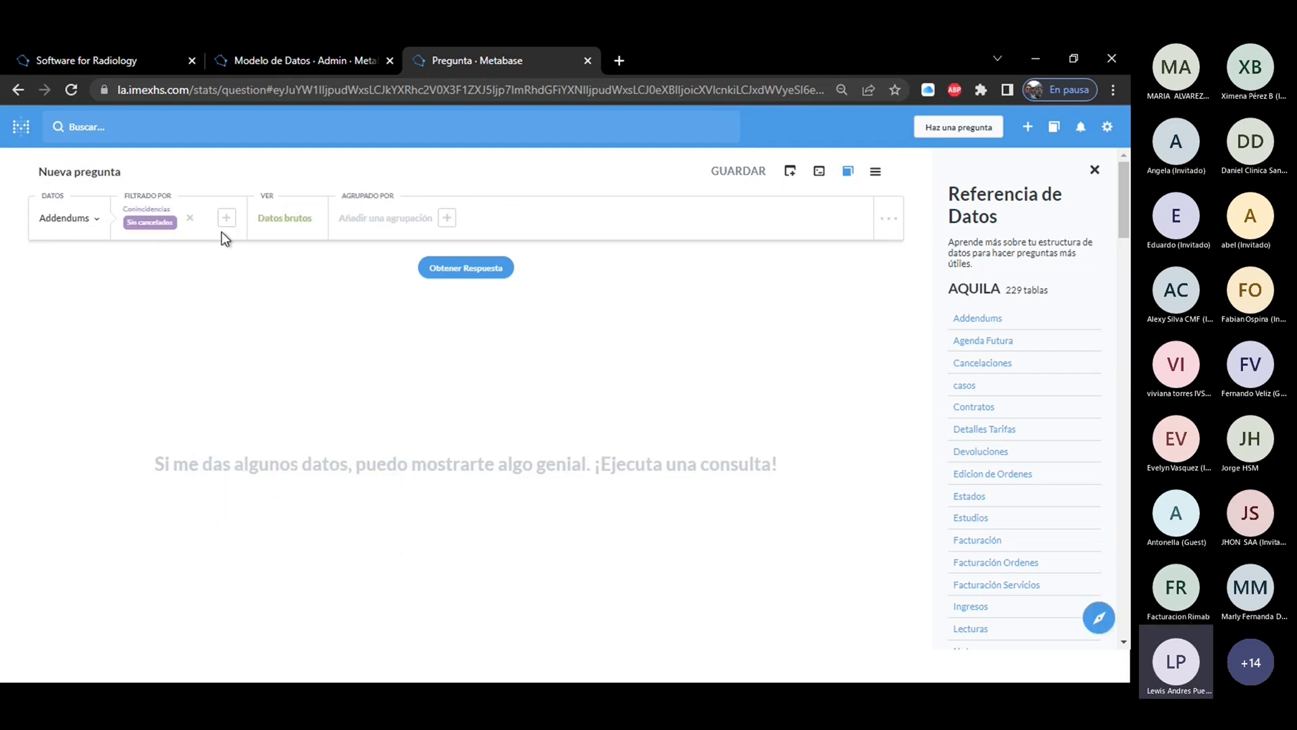
click(469, 275)
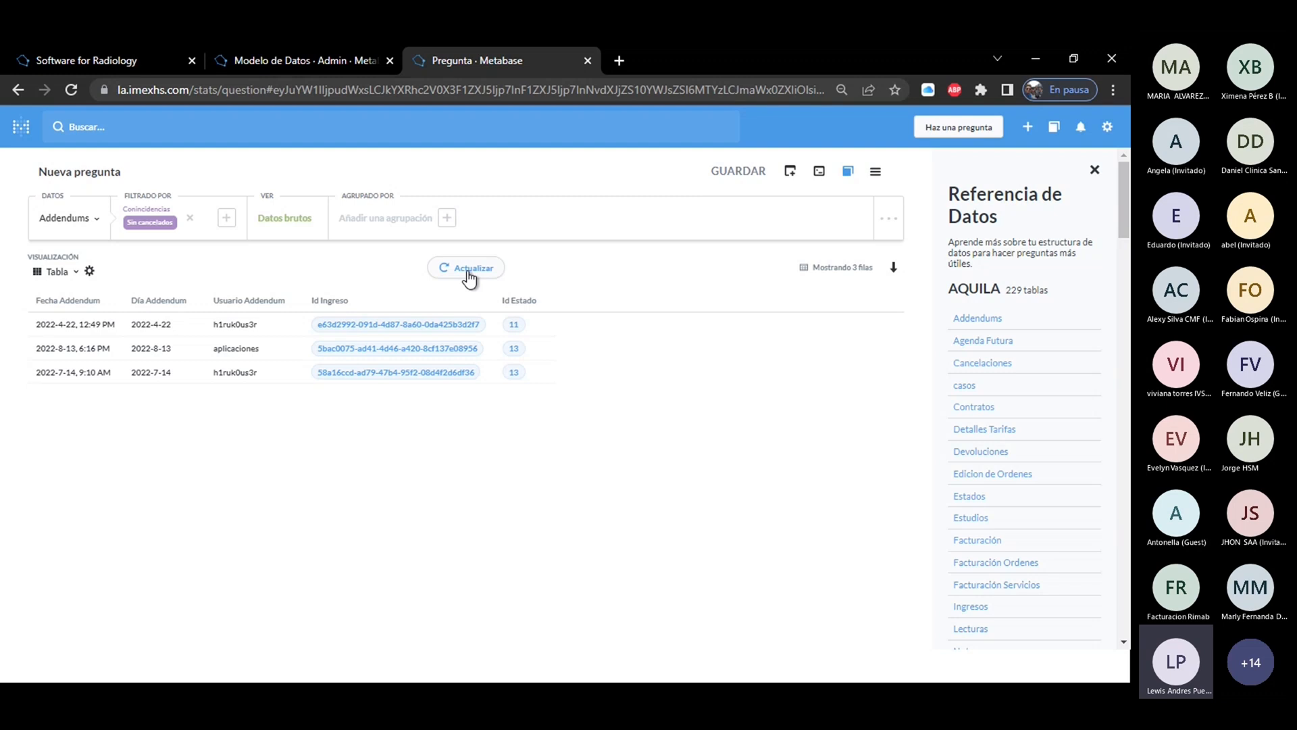
Remove the Sin cancelados filter from the question and view that segment's description in the filter options.
click(159, 224)
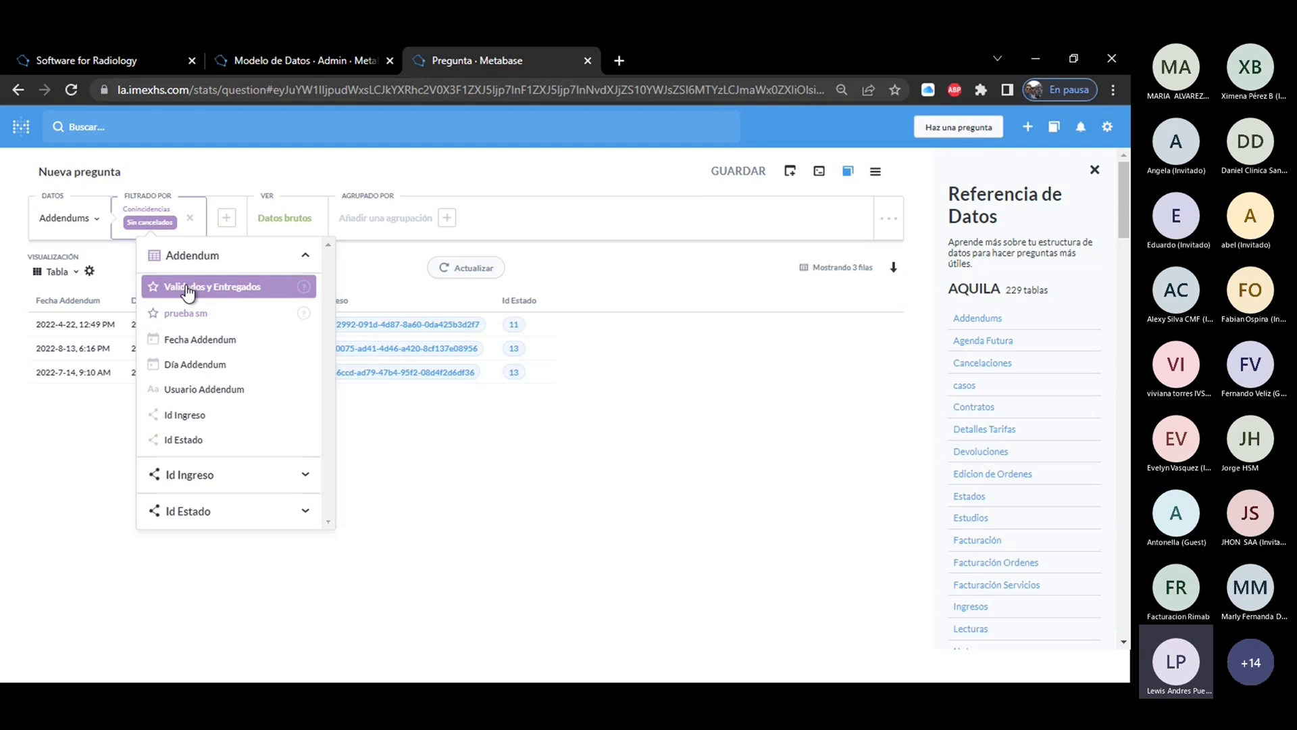
click(189, 217)
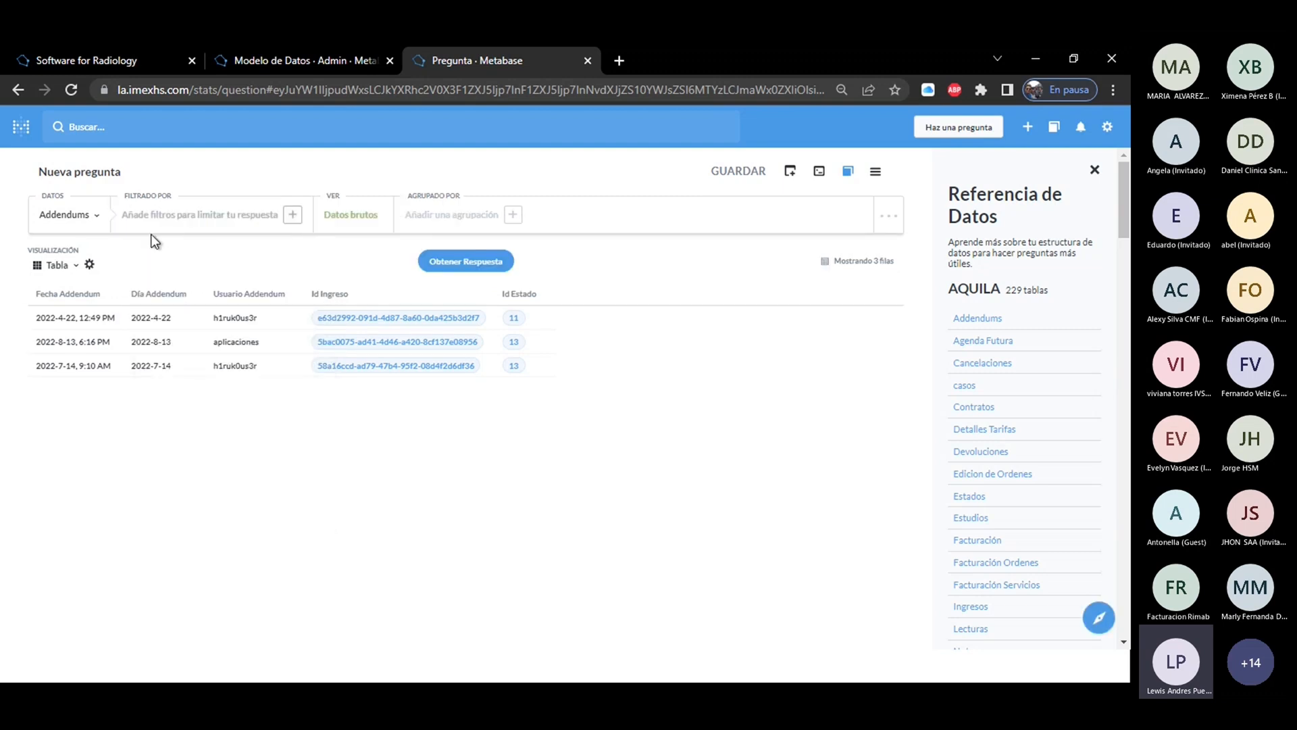
click(161, 225)
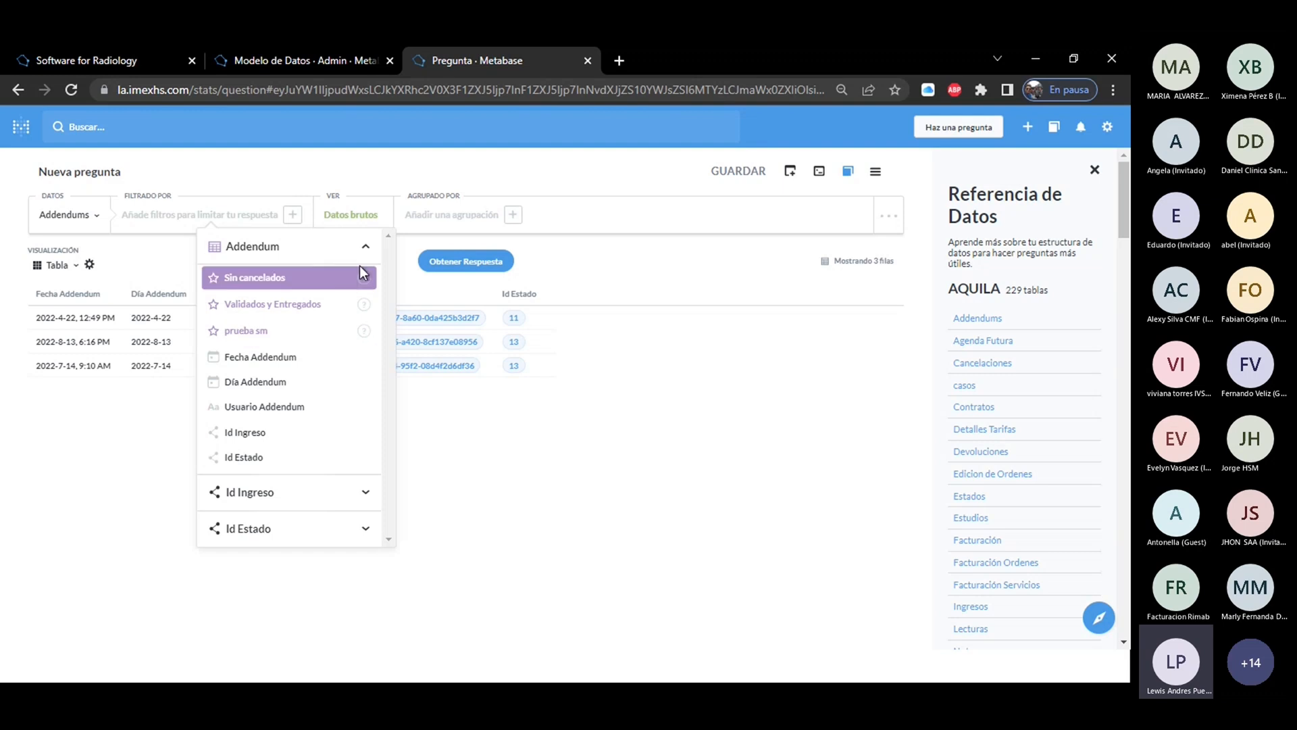
mouse_move(363, 278)
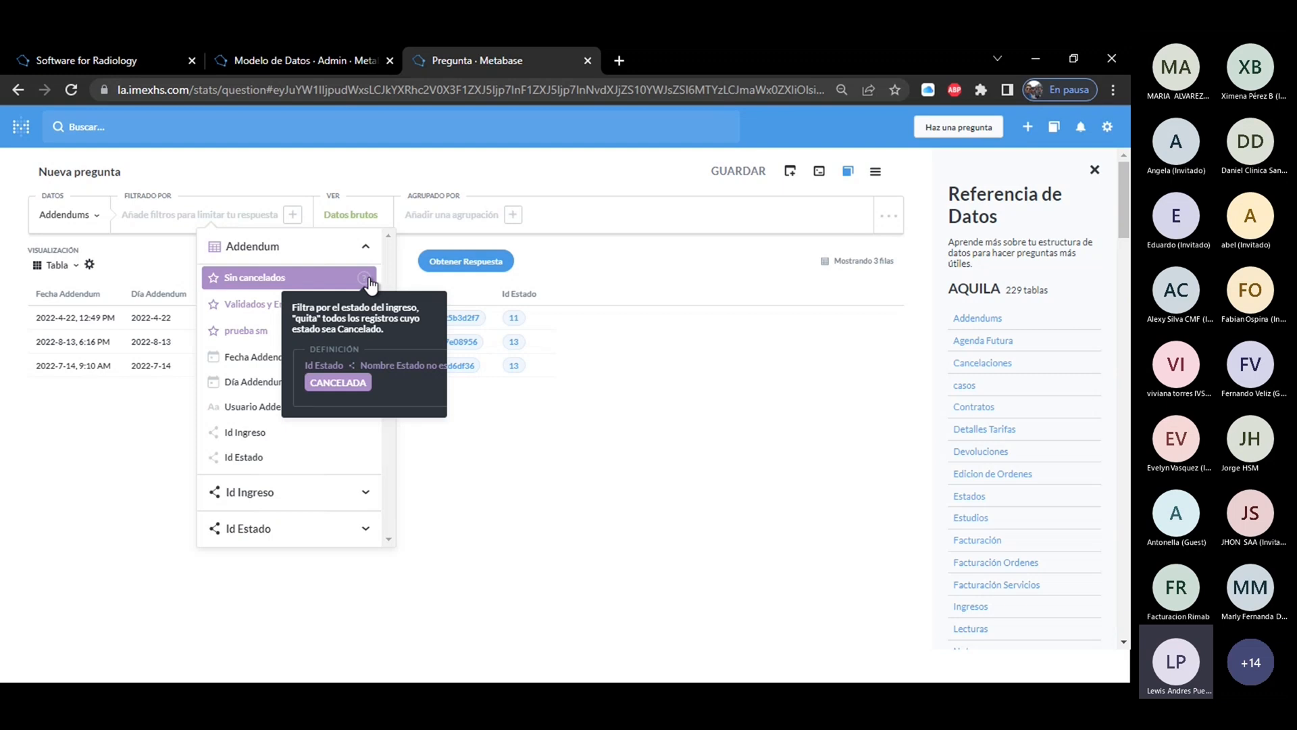
Return to the Sin cancelados segment editor and leave it for the Modelo de Datos table list.
mouse_move(298, 58)
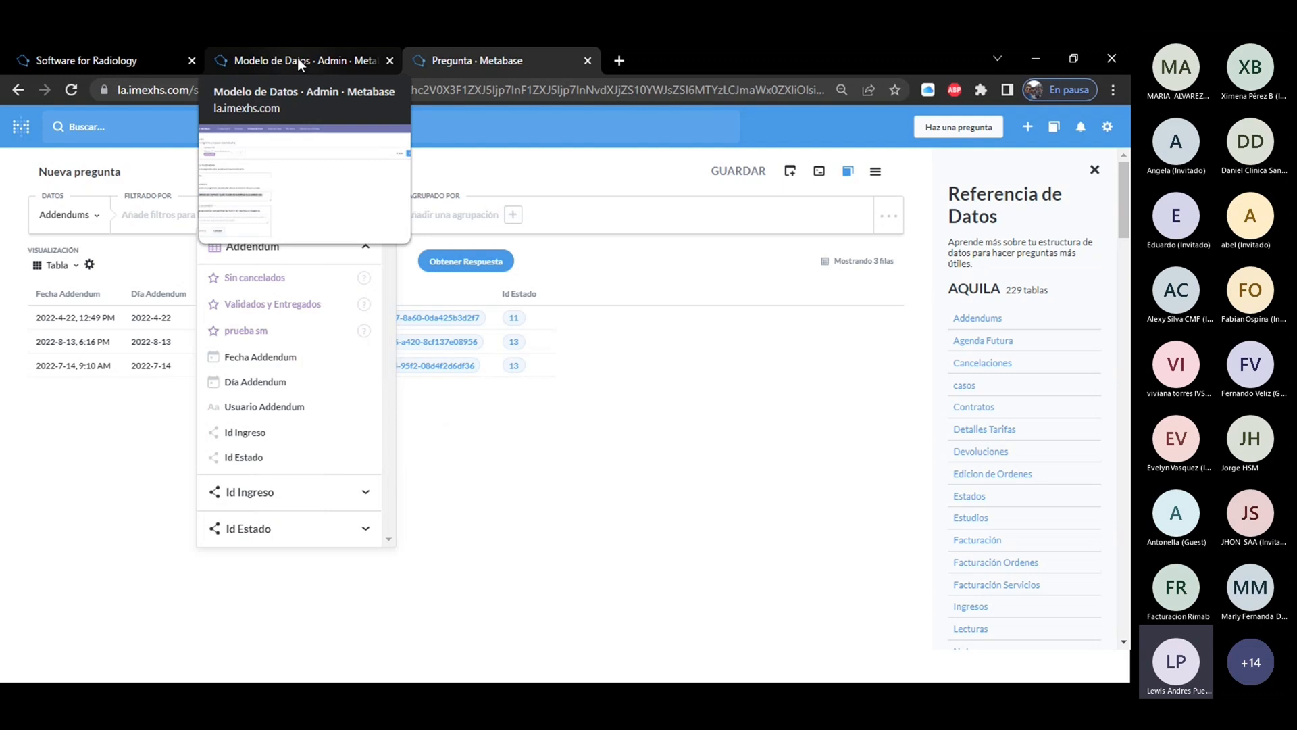
click(297, 59)
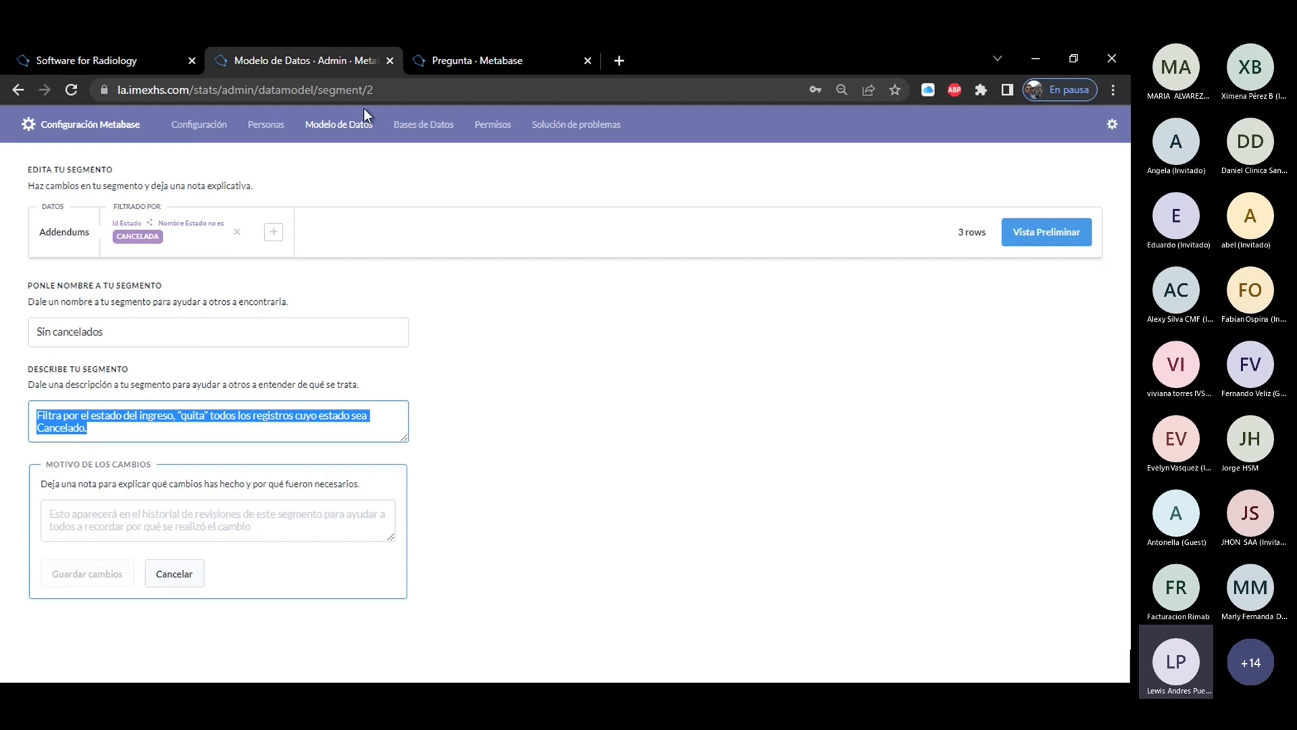
click(359, 126)
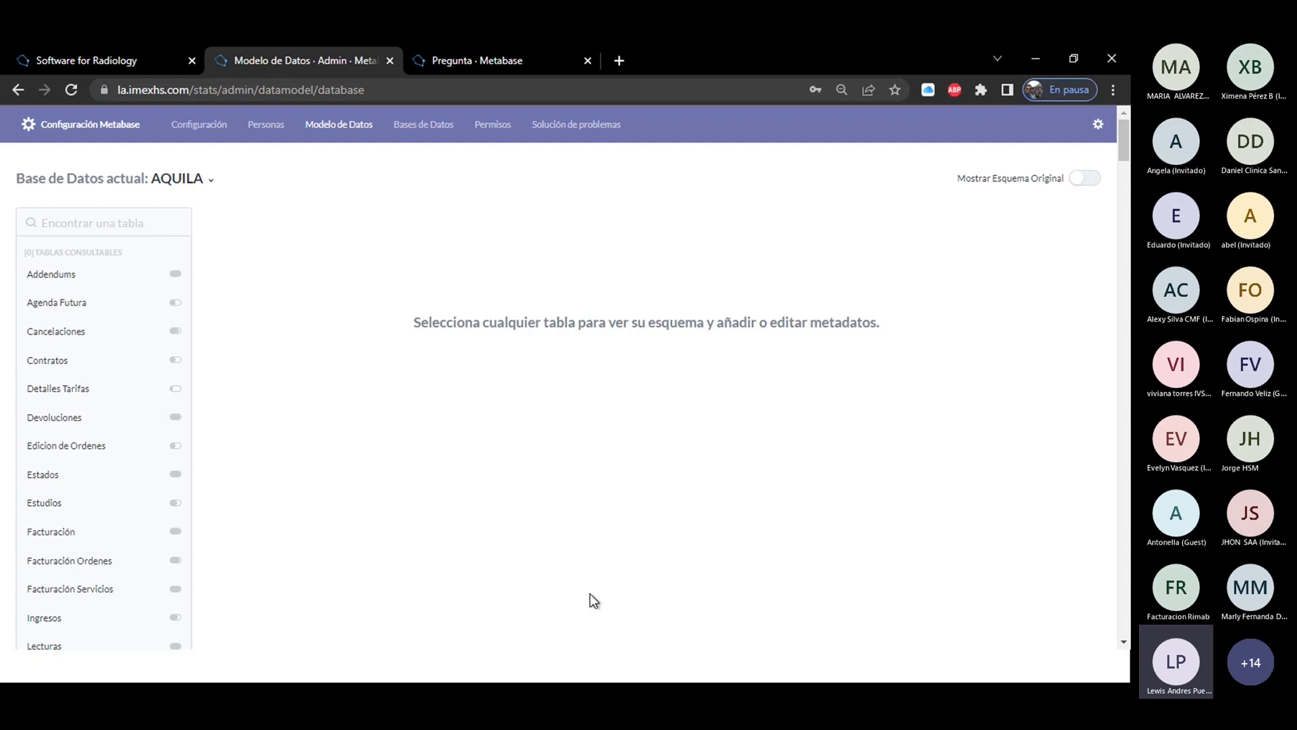
Start adding a new user in the Personas administration section, filling in the person's first name, surname and e-mail address.
click(267, 125)
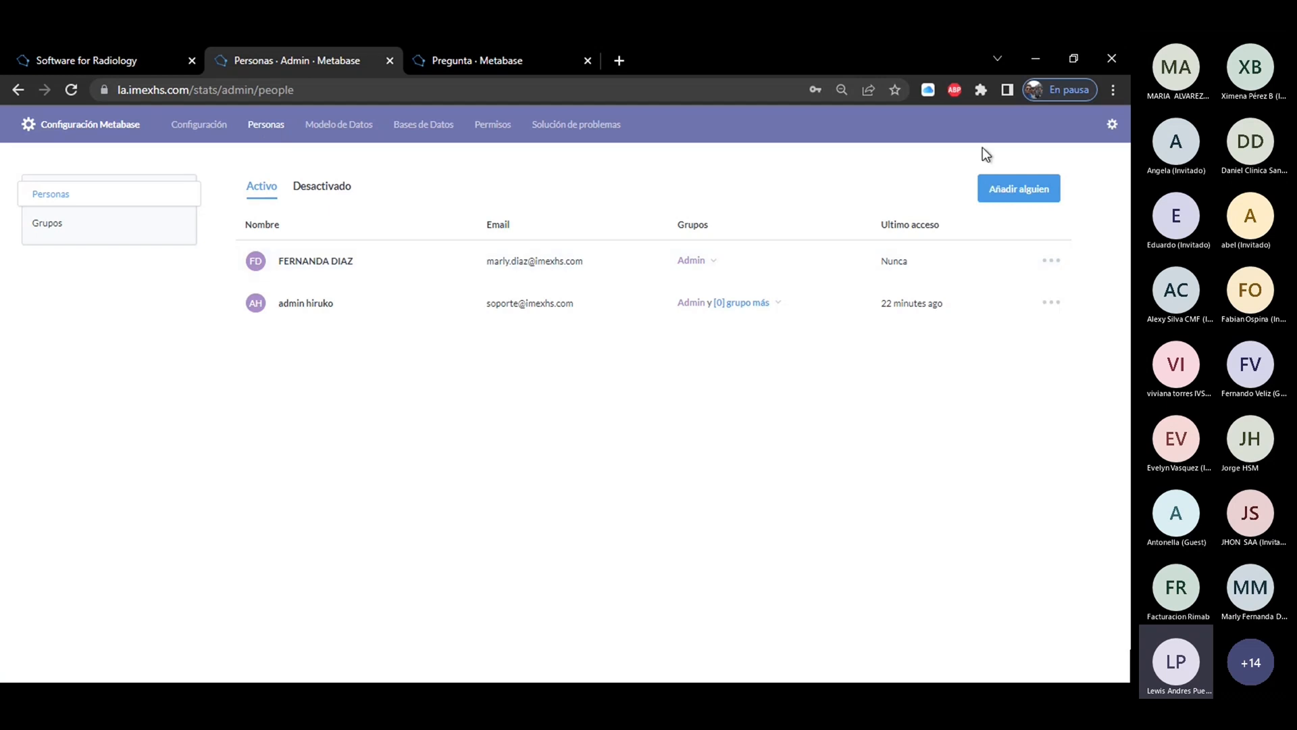
click(1014, 193)
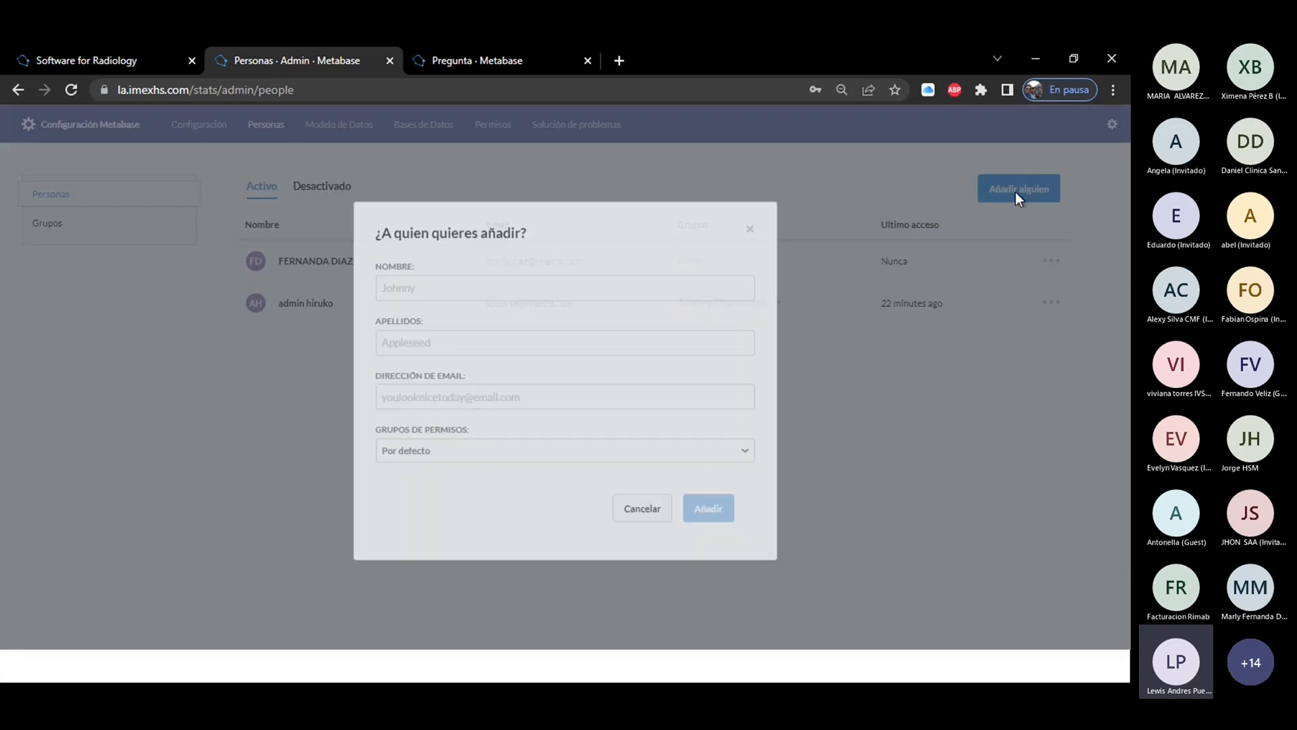
click(423, 285)
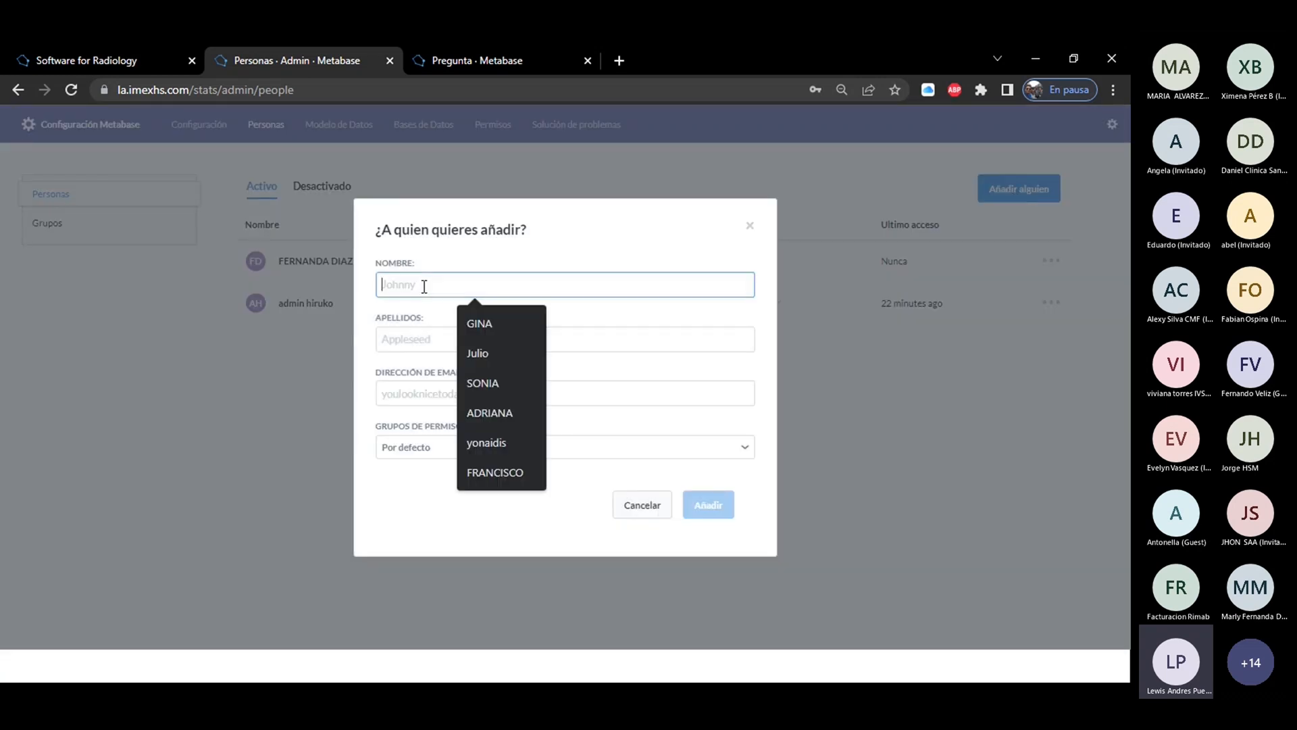
click(484, 382)
click(434, 338)
click(499, 407)
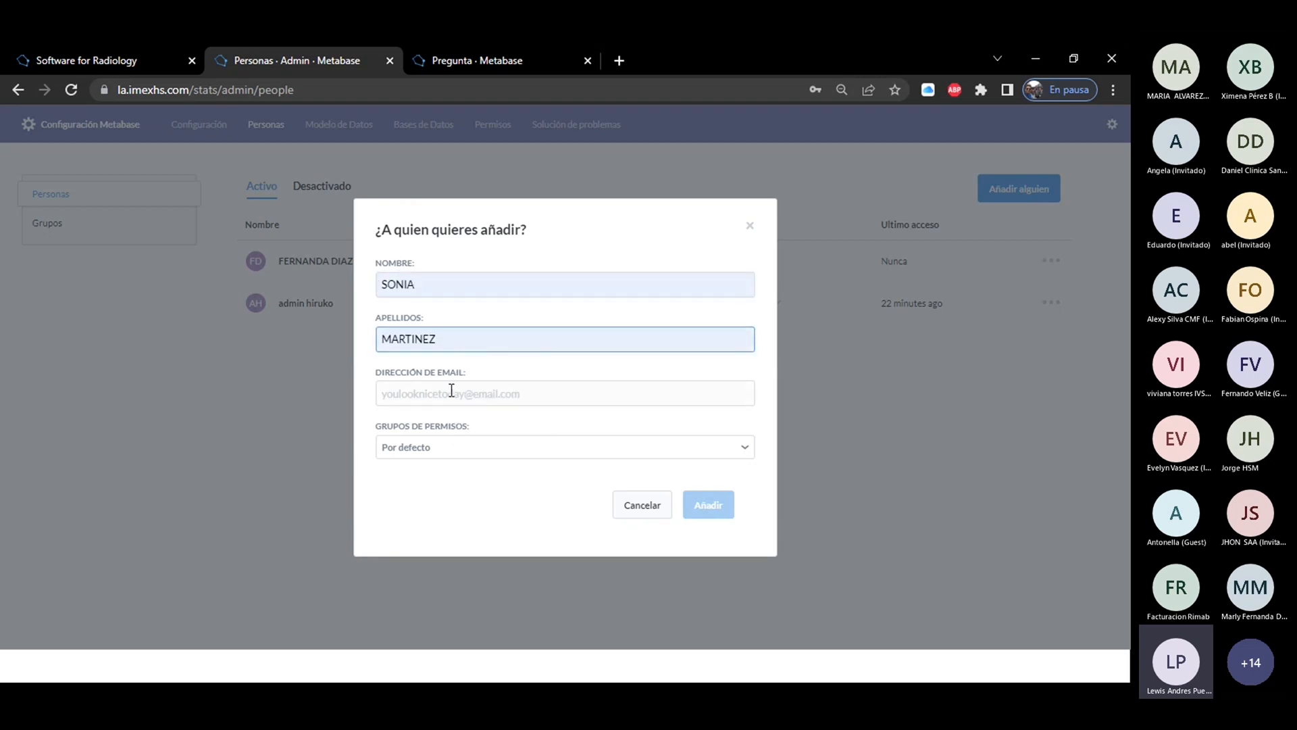
click(449, 392)
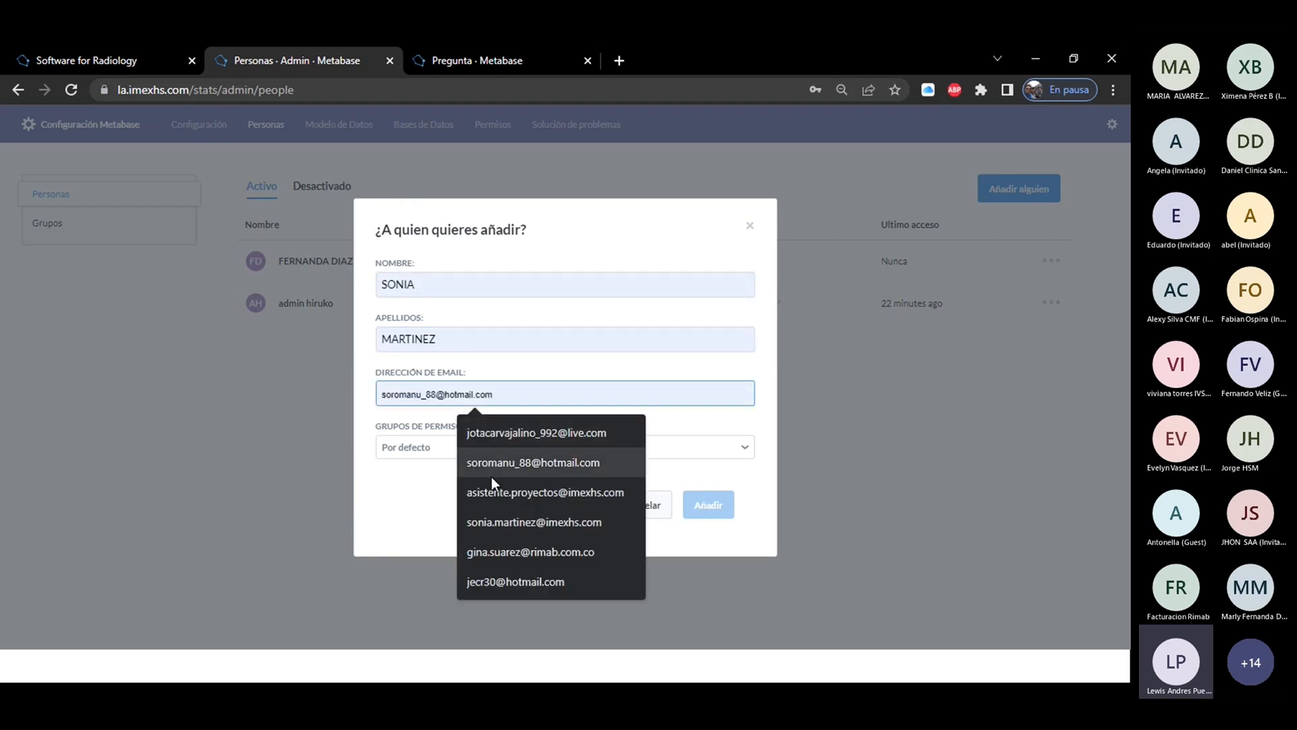
click(500, 523)
Assign the new person to the Administradores permission group, add the account and dismiss the invitation confirmation.
click(430, 449)
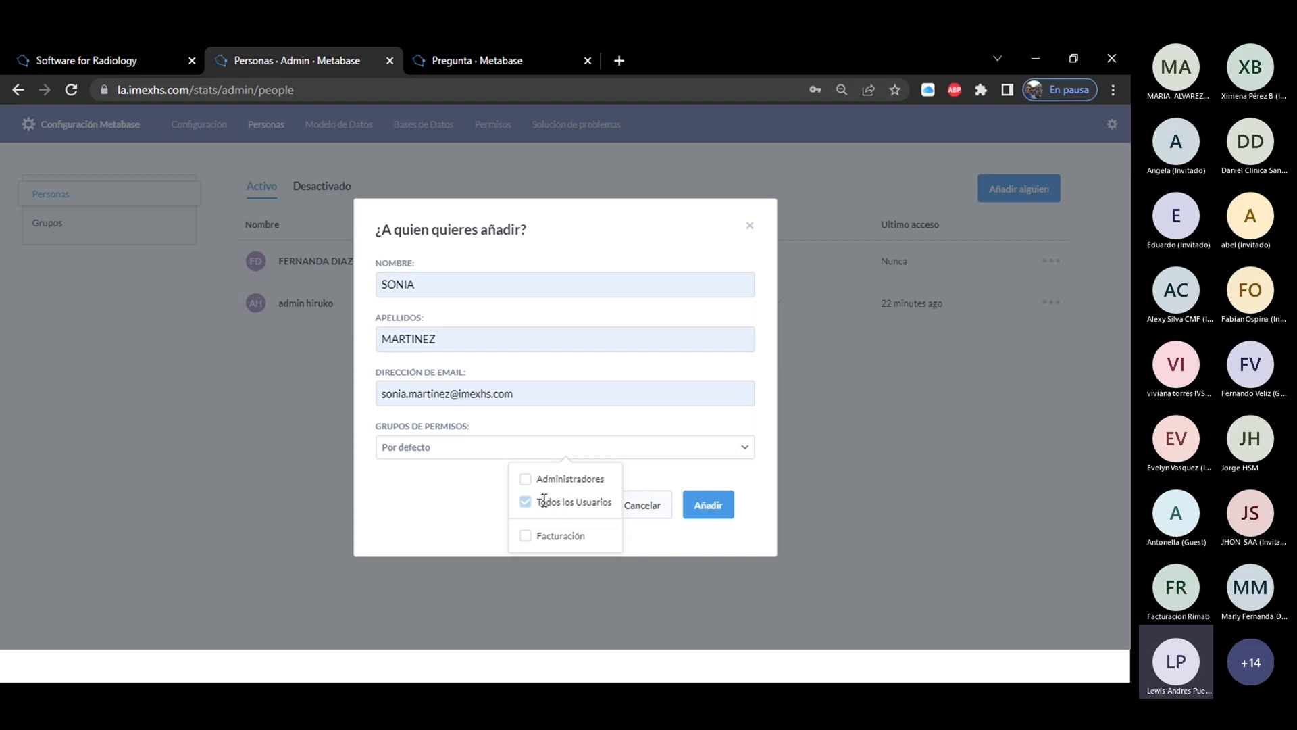
click(525, 478)
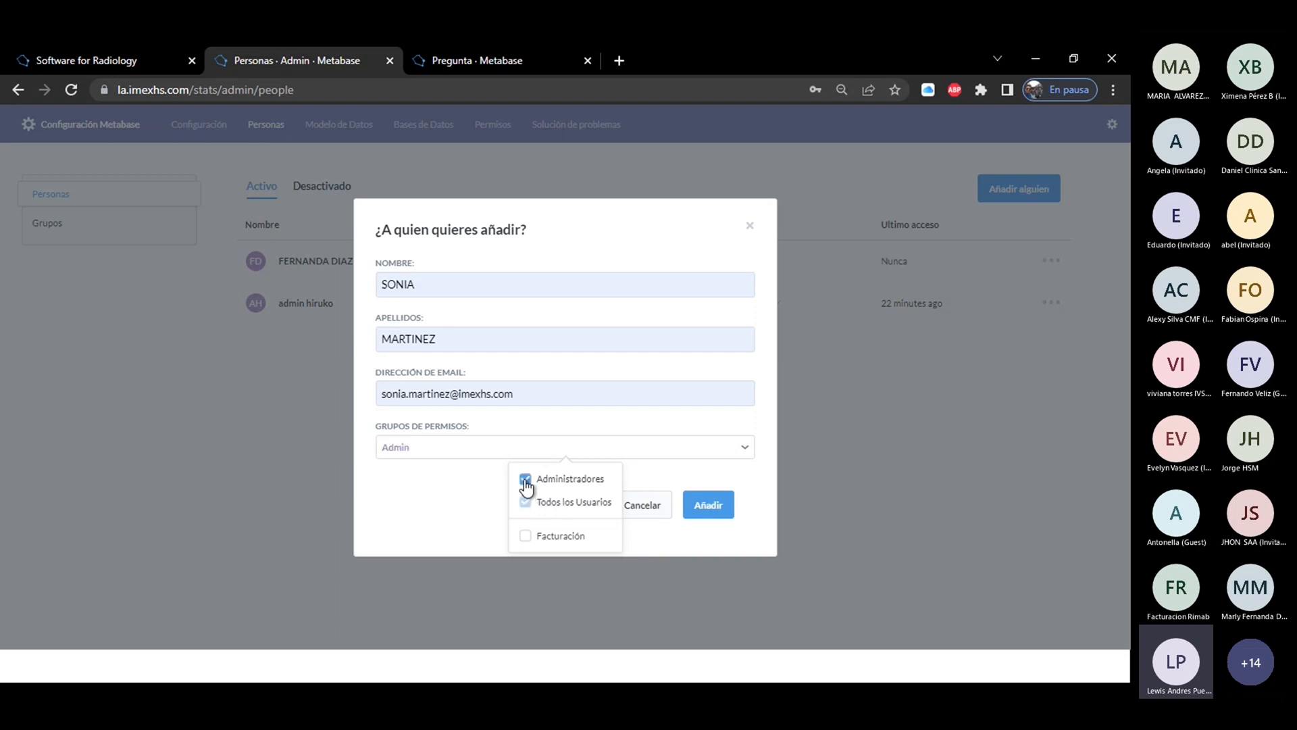
click(717, 508)
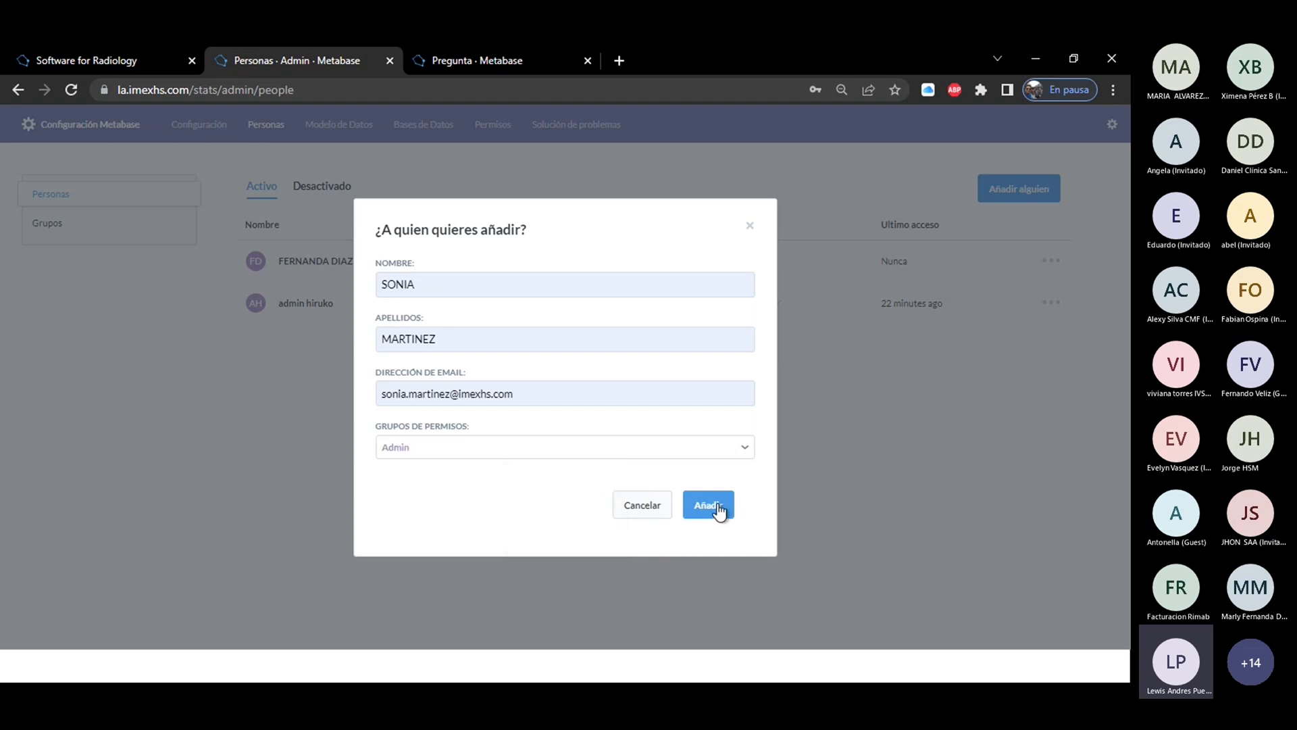
click(718, 508)
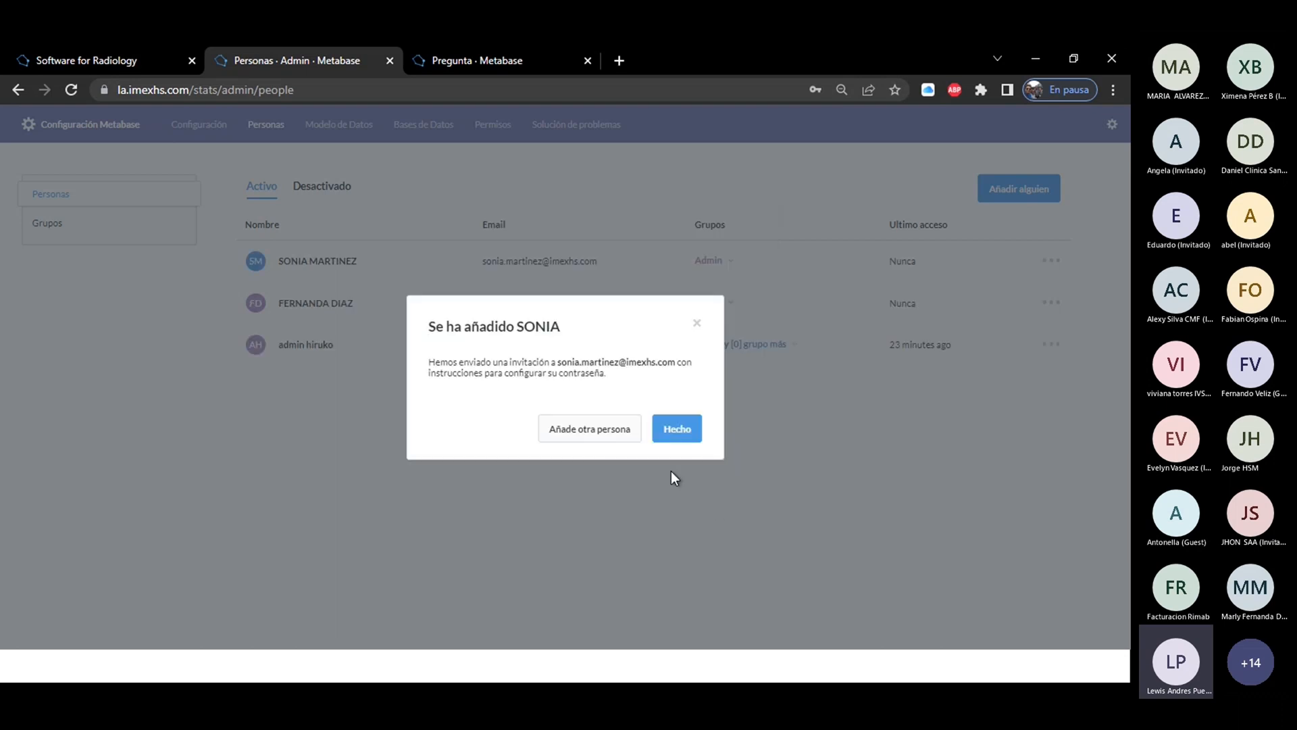
click(697, 324)
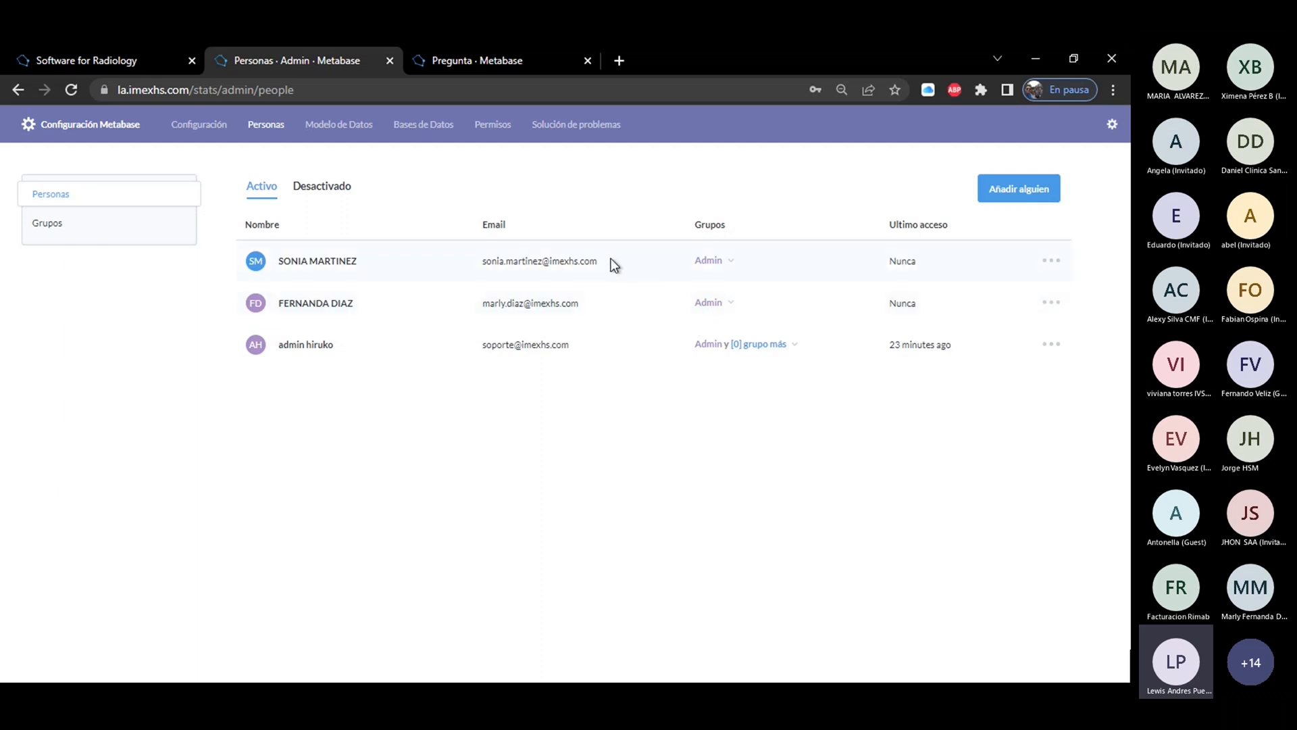
Review the newly added person's e-mail, group membership options and last access in the active people list.
drag(610, 260, 480, 268)
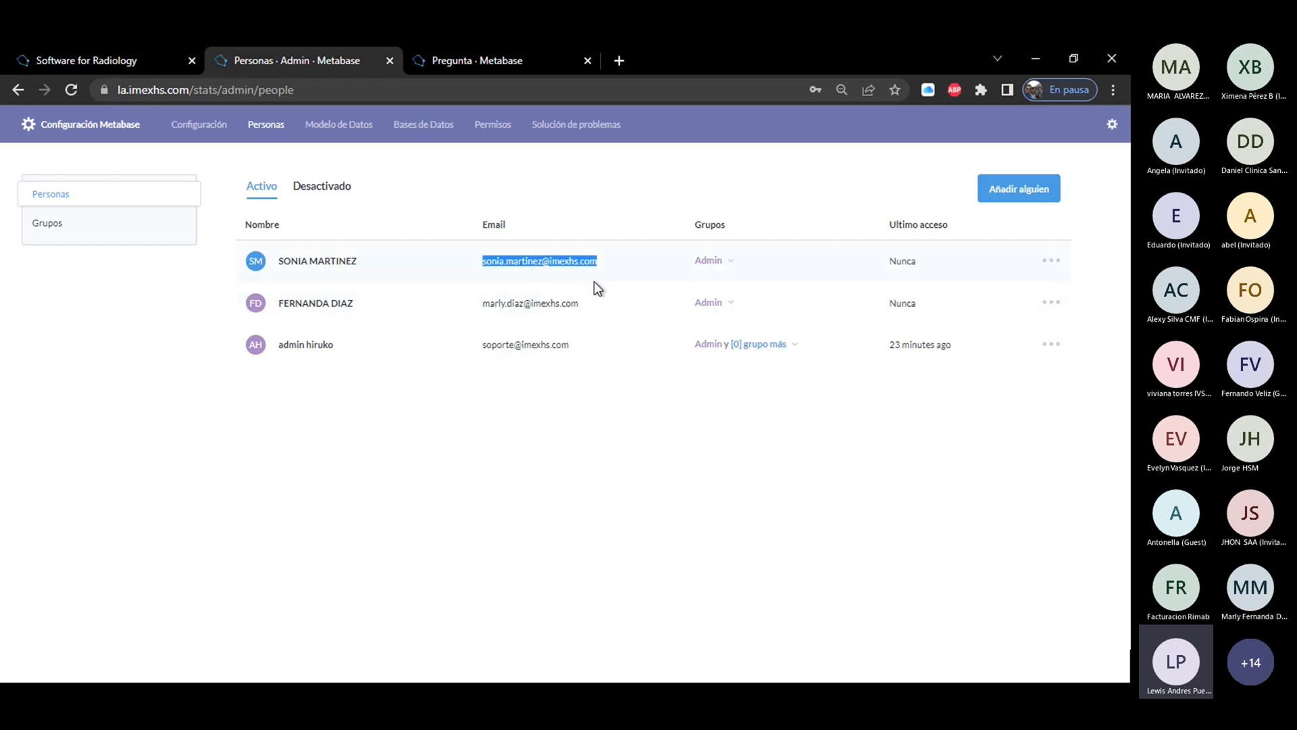
click(724, 265)
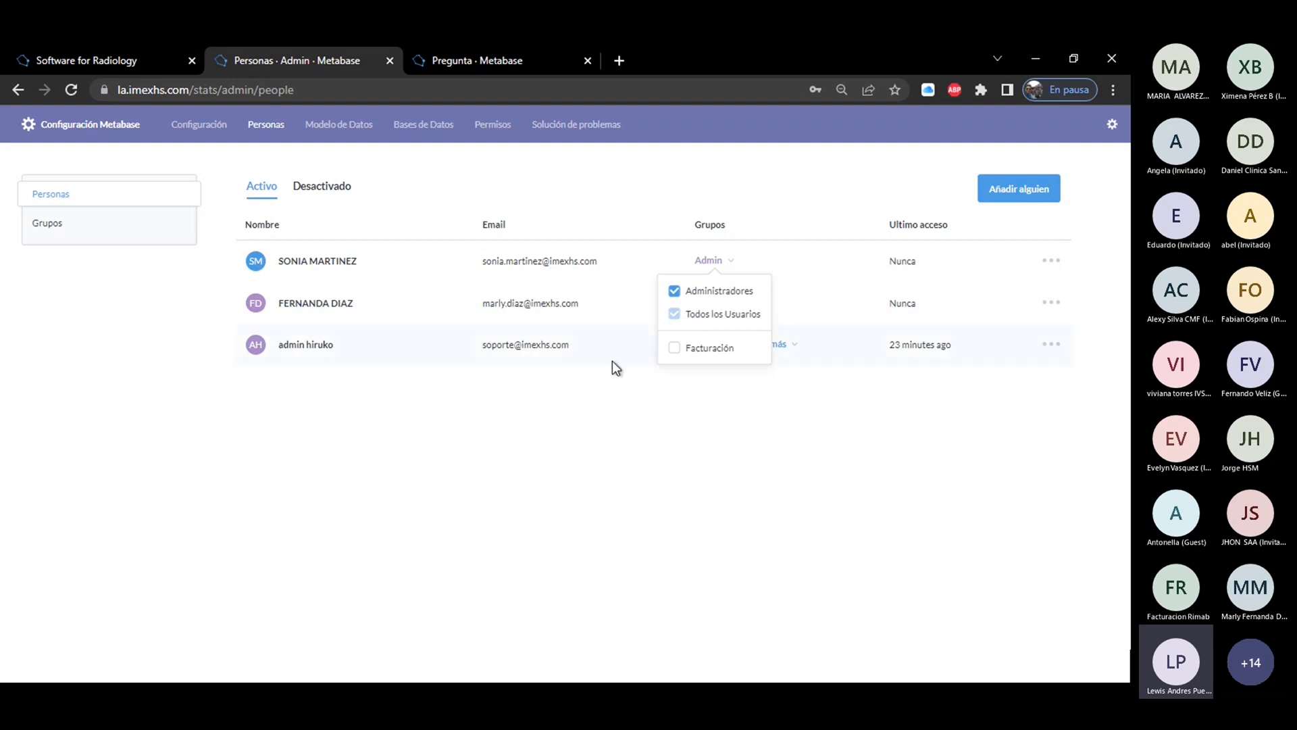
click(606, 390)
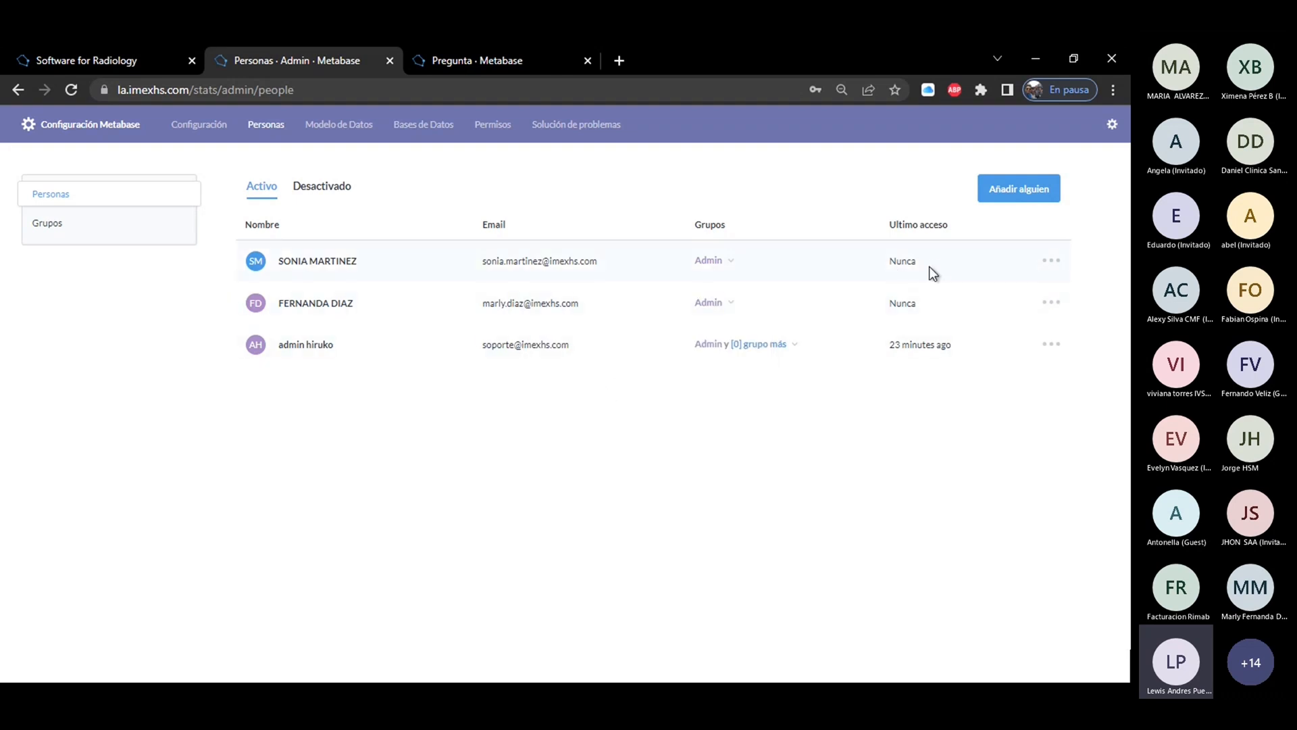
drag(932, 261, 891, 262)
click(989, 233)
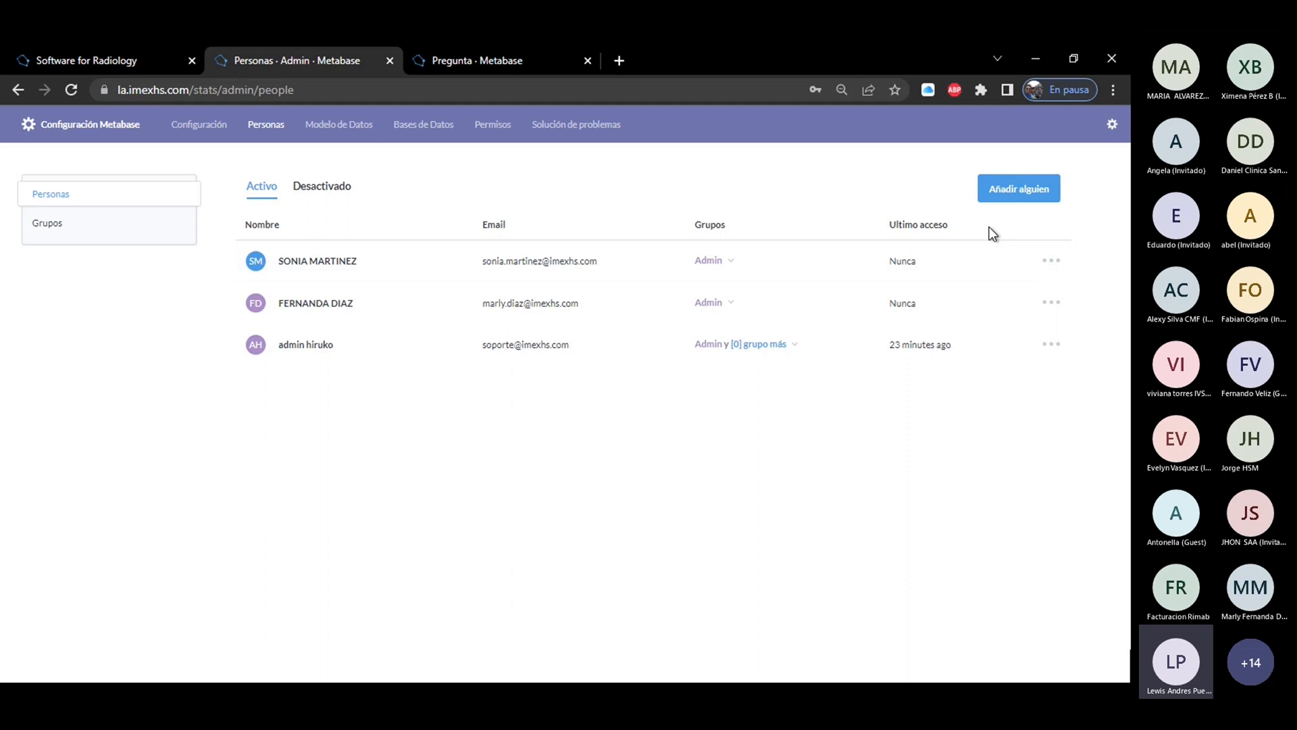
Open the newly added person's details for editing.
click(1052, 262)
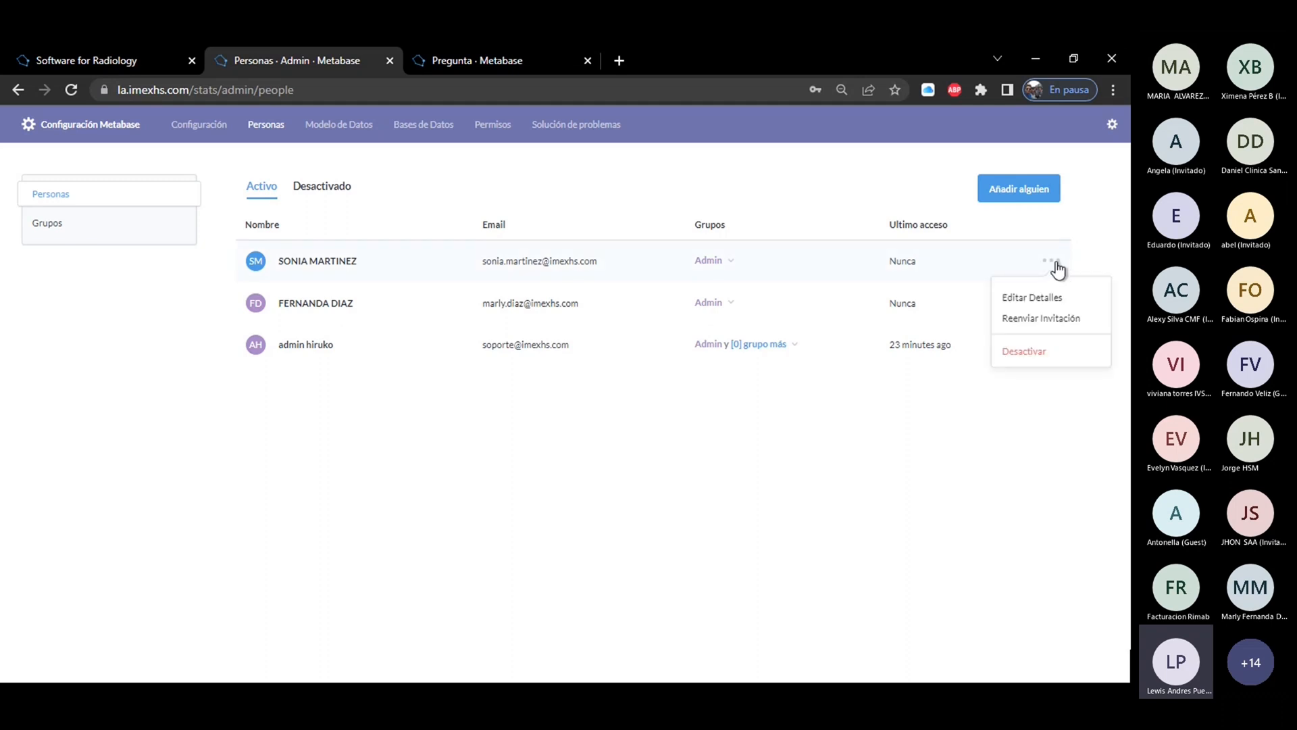
click(1044, 299)
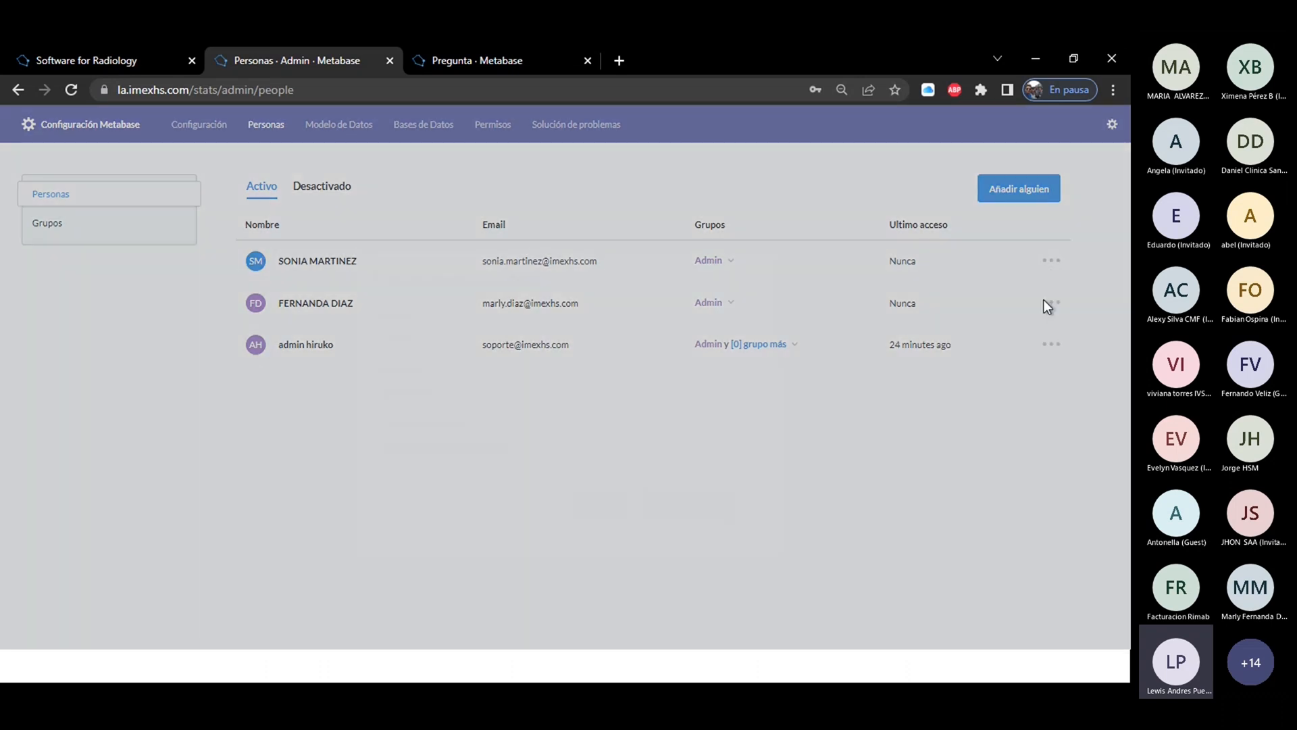
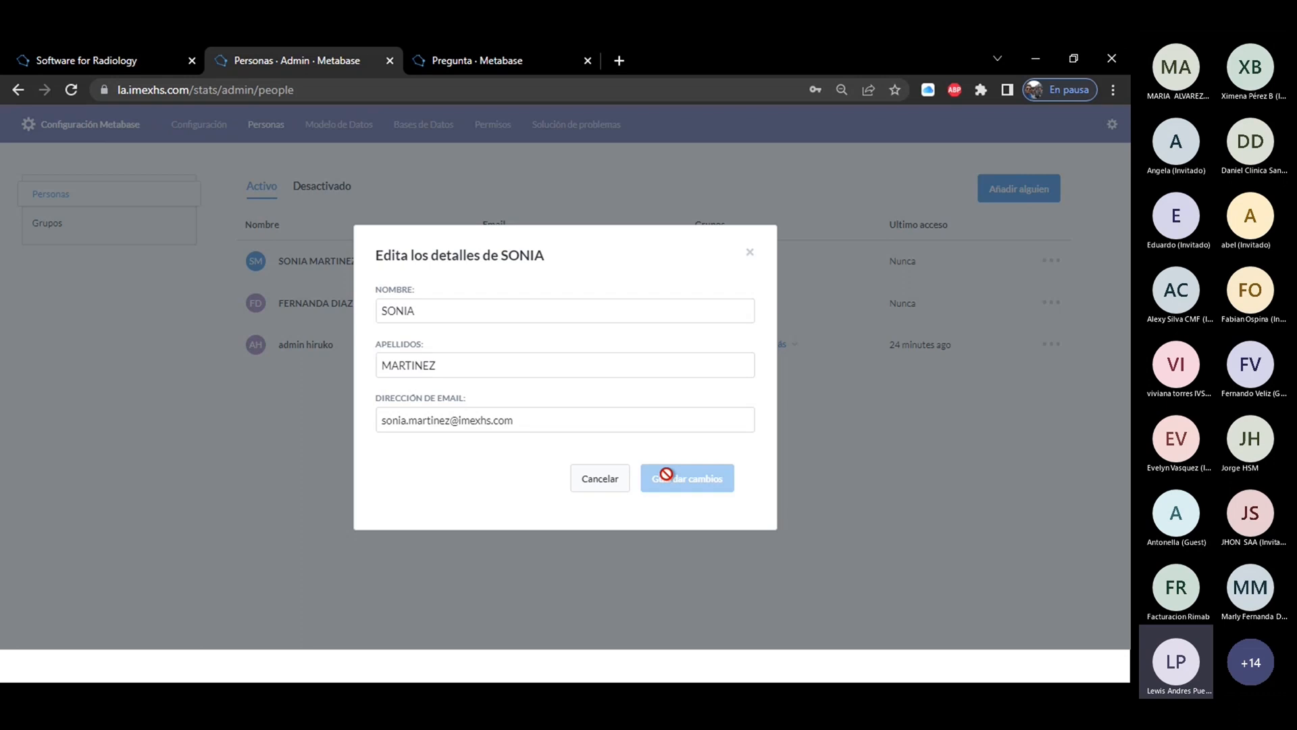
Close the new person's details without changes and deactivate that person's account.
click(596, 478)
click(1047, 262)
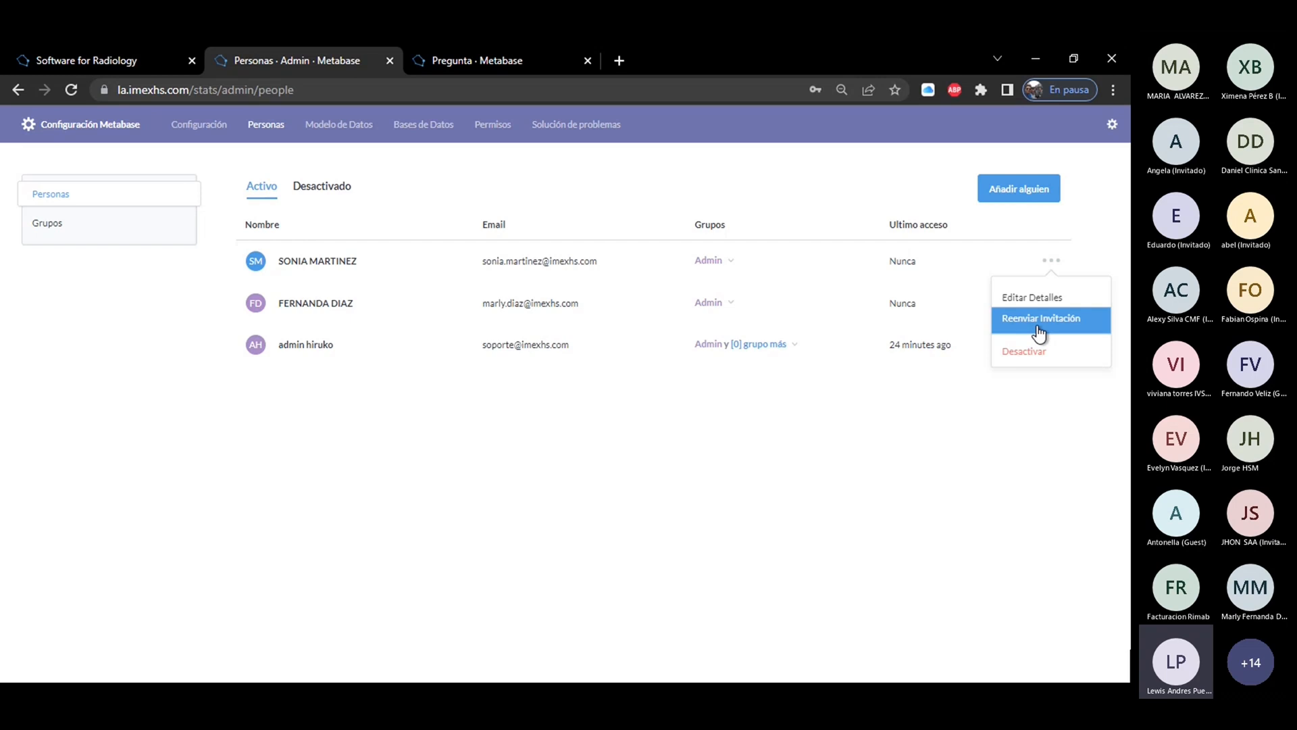
click(1020, 353)
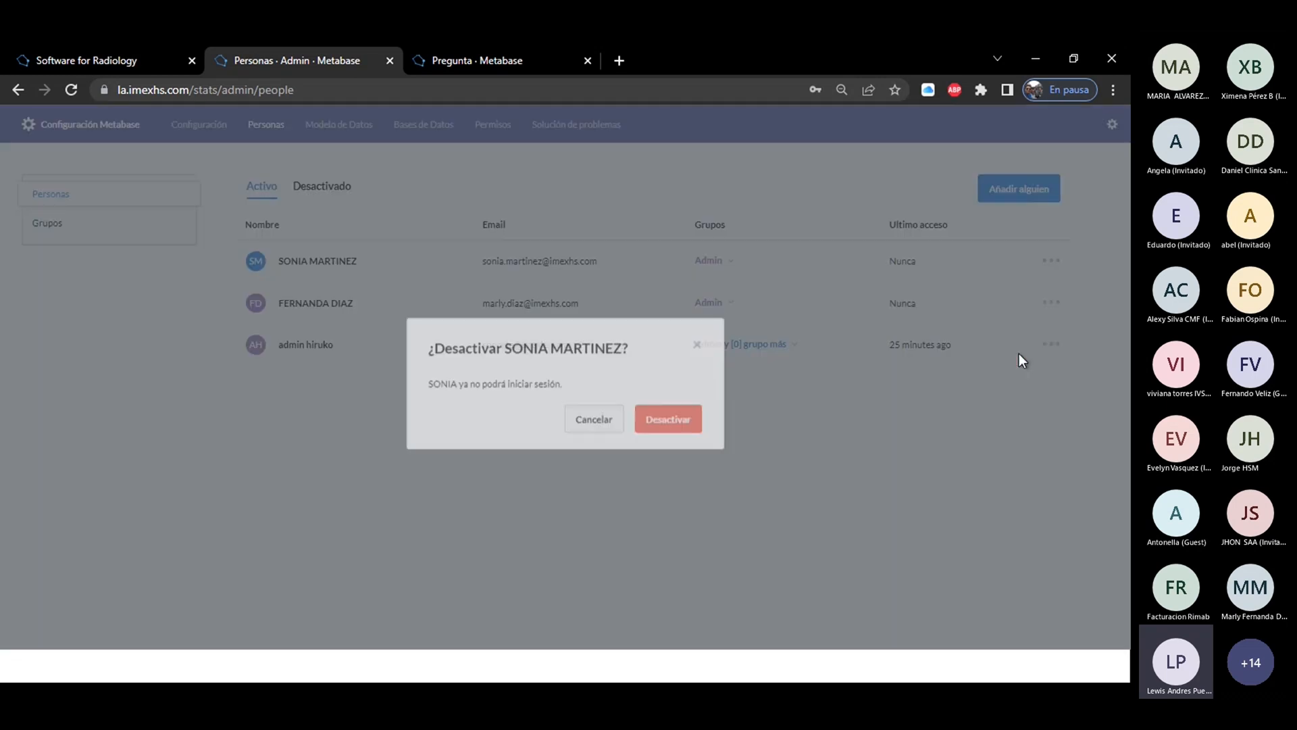
click(654, 416)
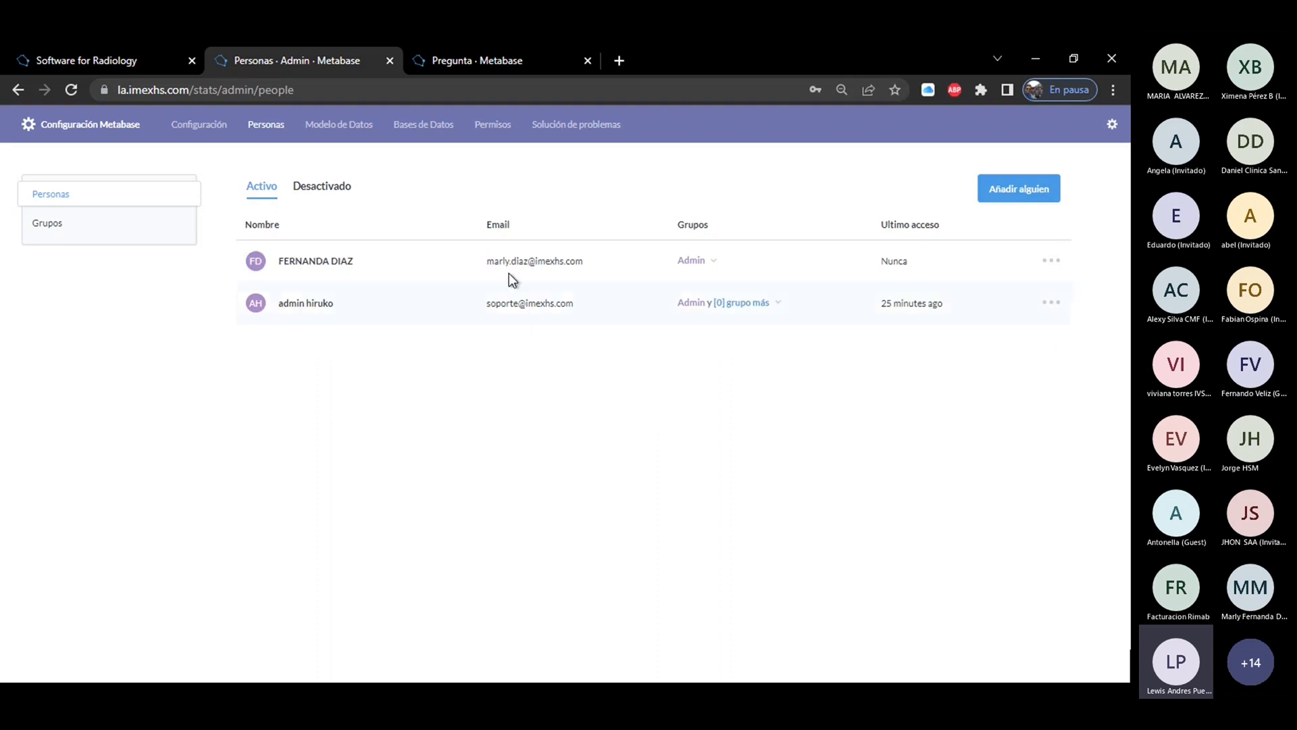
Reactivate the same person's account from the deactivated people list and return to the active people list.
click(325, 194)
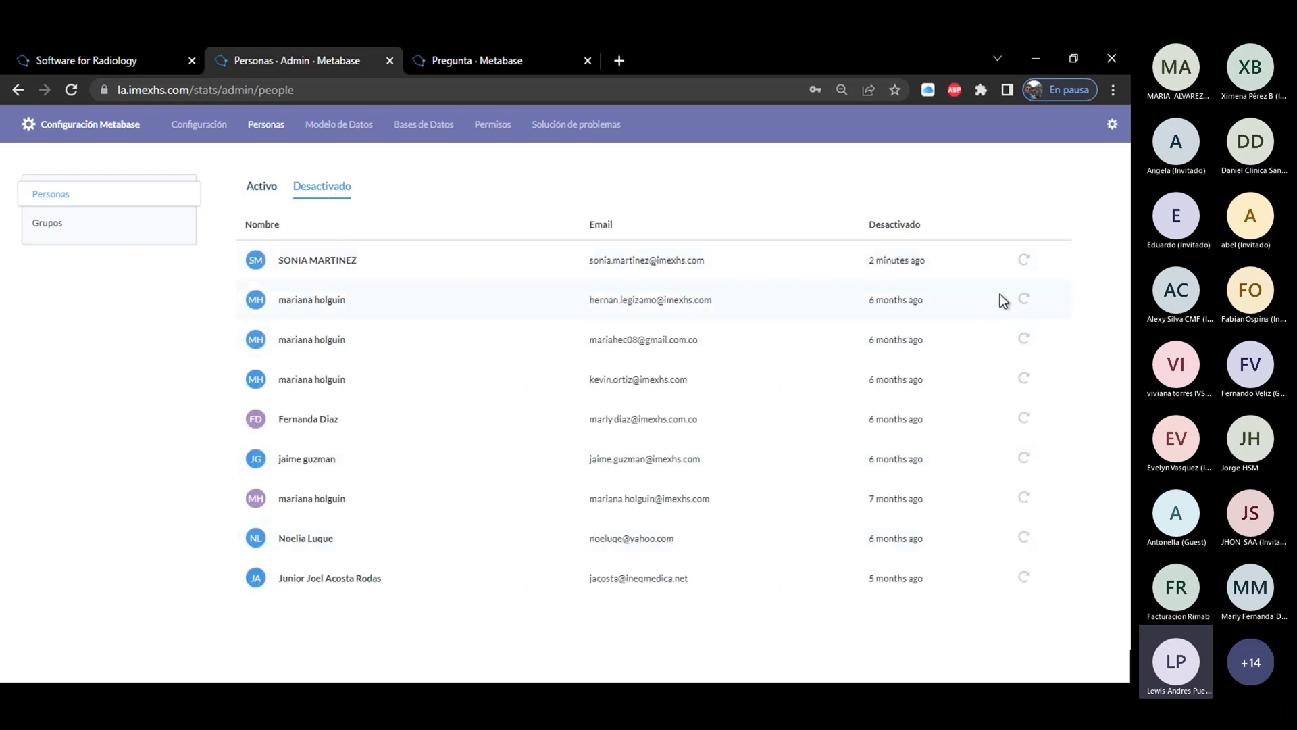
drag(934, 258, 859, 268)
click(1023, 261)
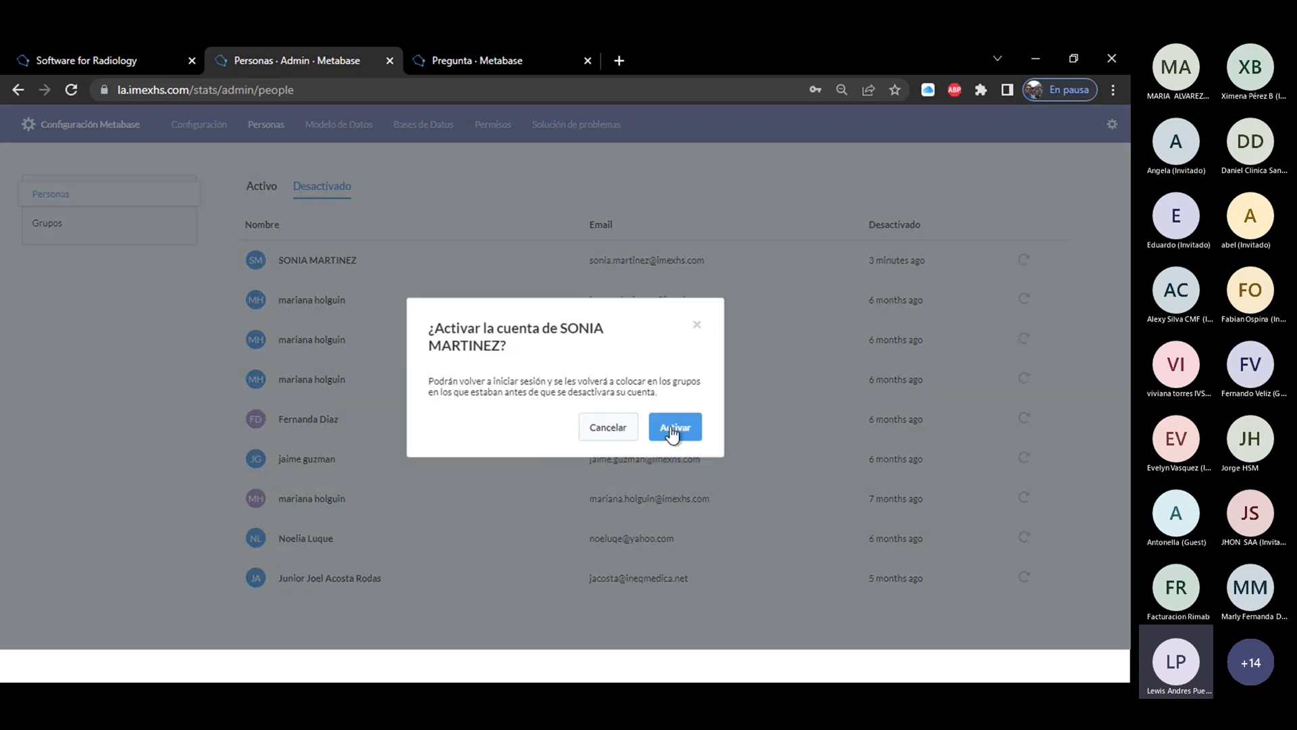
click(673, 432)
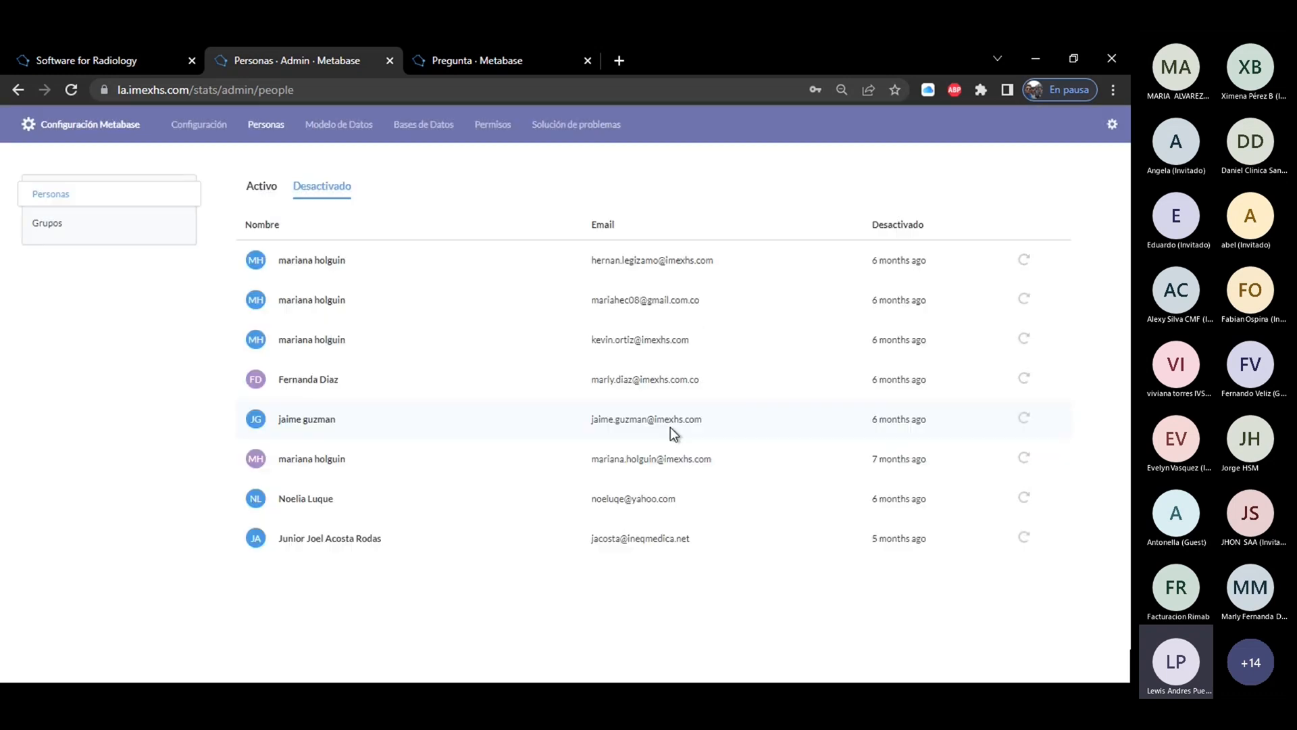
click(263, 188)
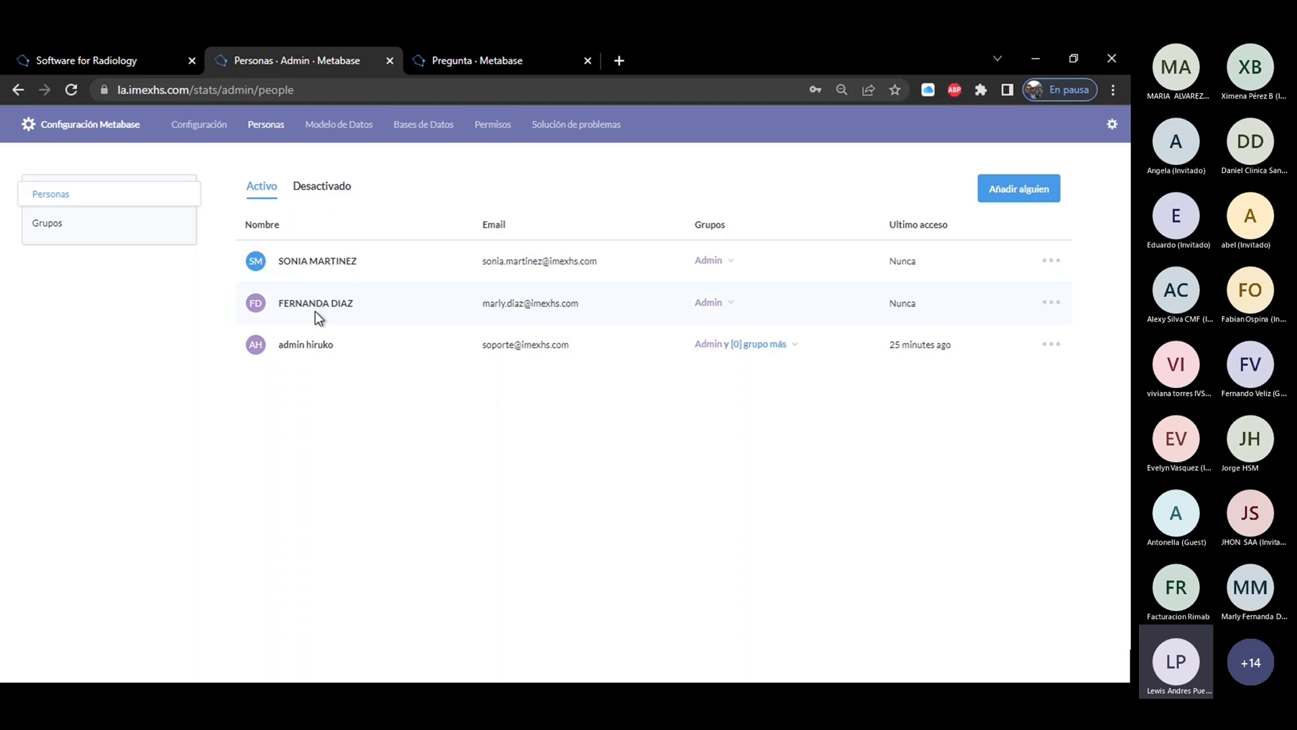
Open the user groups list, duplicate the browser tab and show the Permisos section in the copy.
click(47, 233)
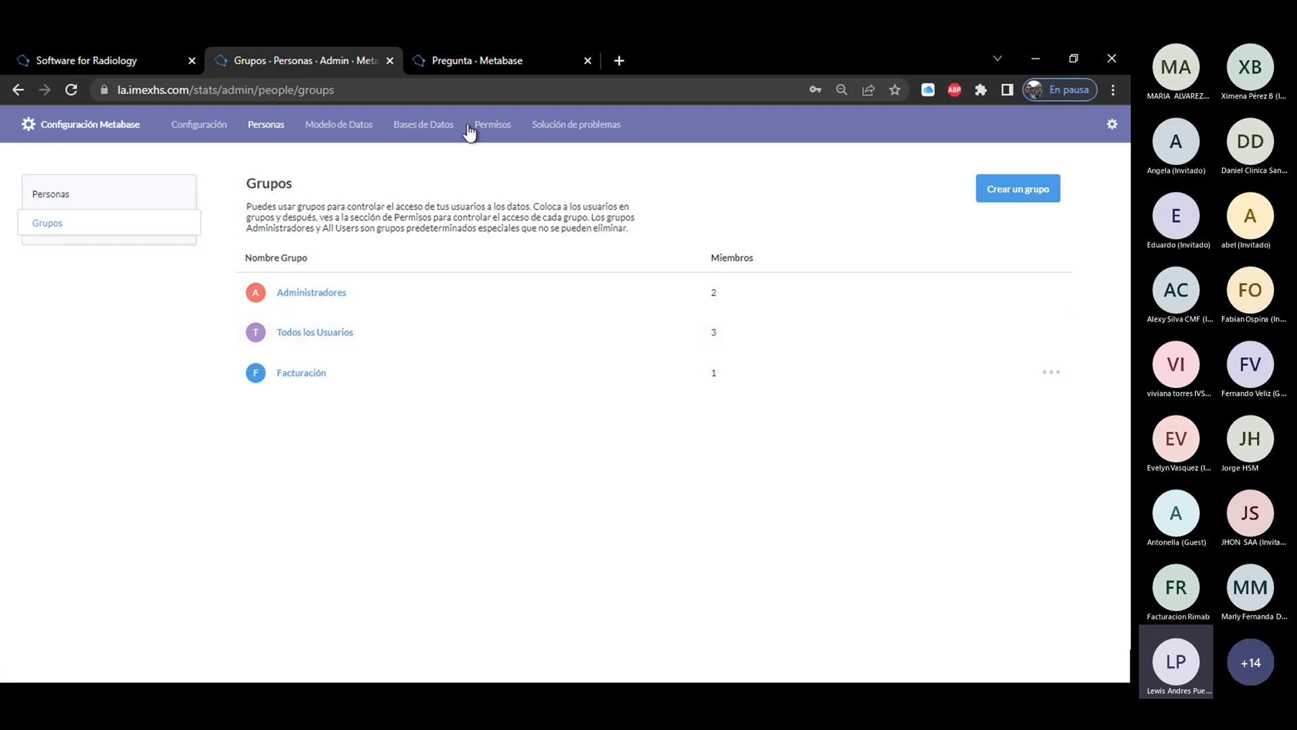
right_click(348, 67)
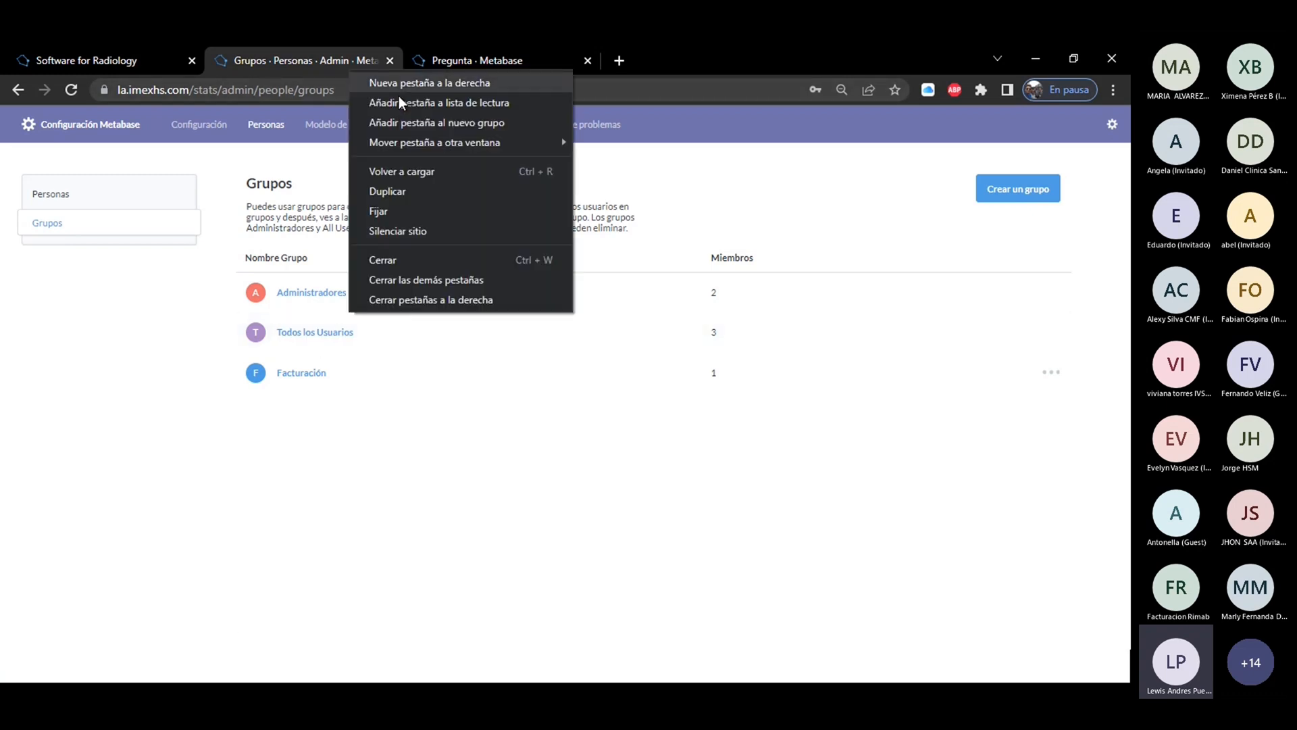
key(Escape)
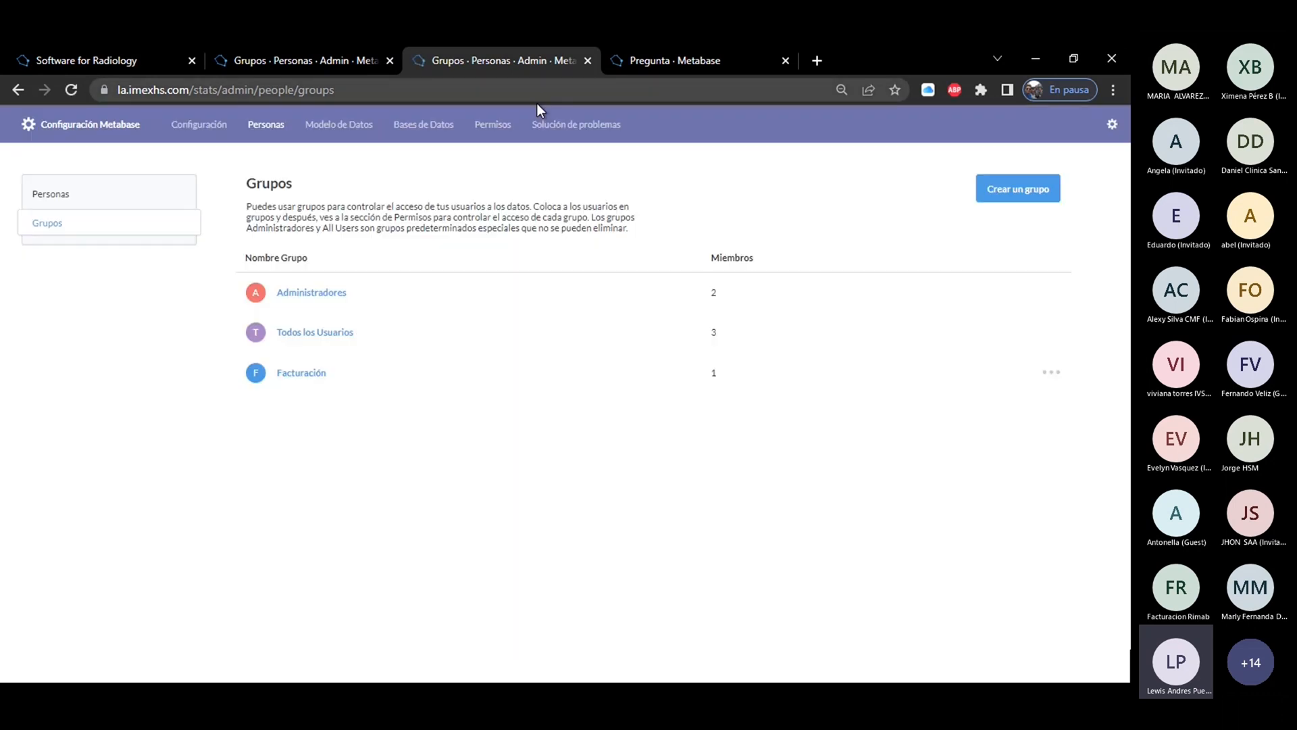
click(485, 127)
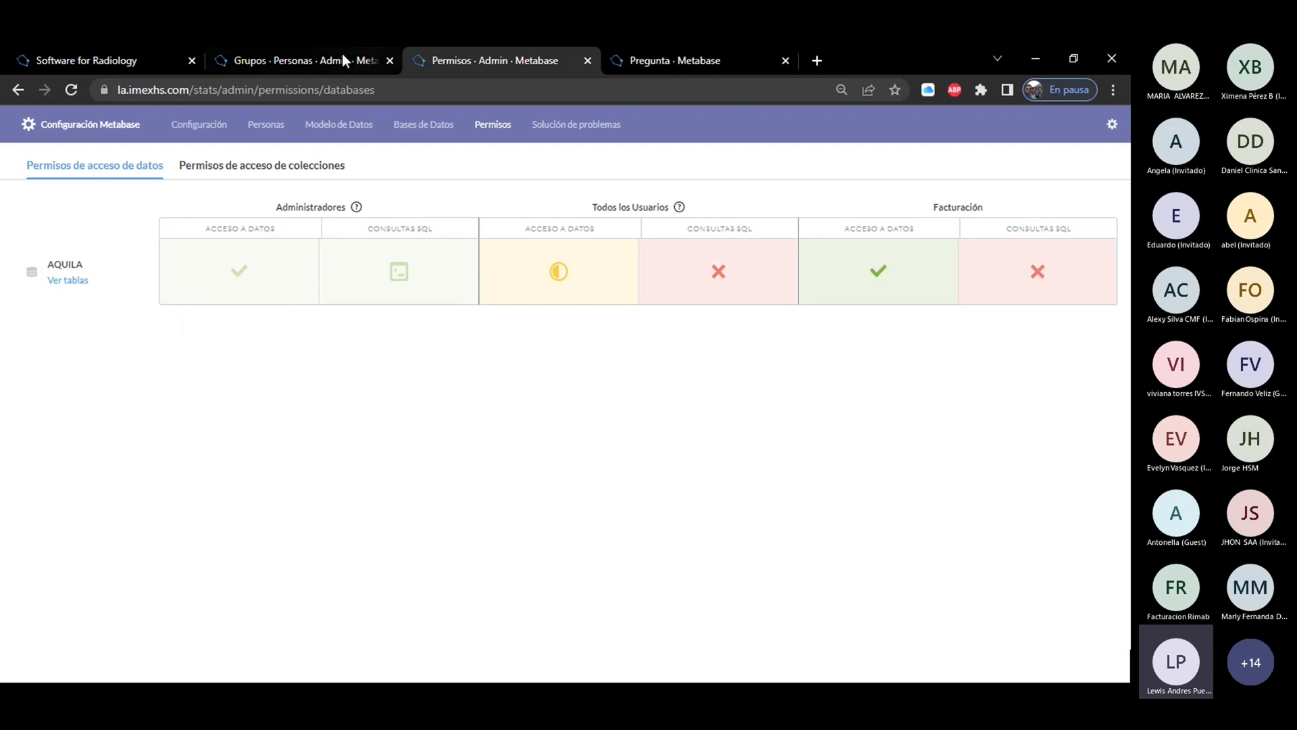
Compare the user groups and people lists with each group's data access and SQL query permissions for AQUILA.
click(297, 58)
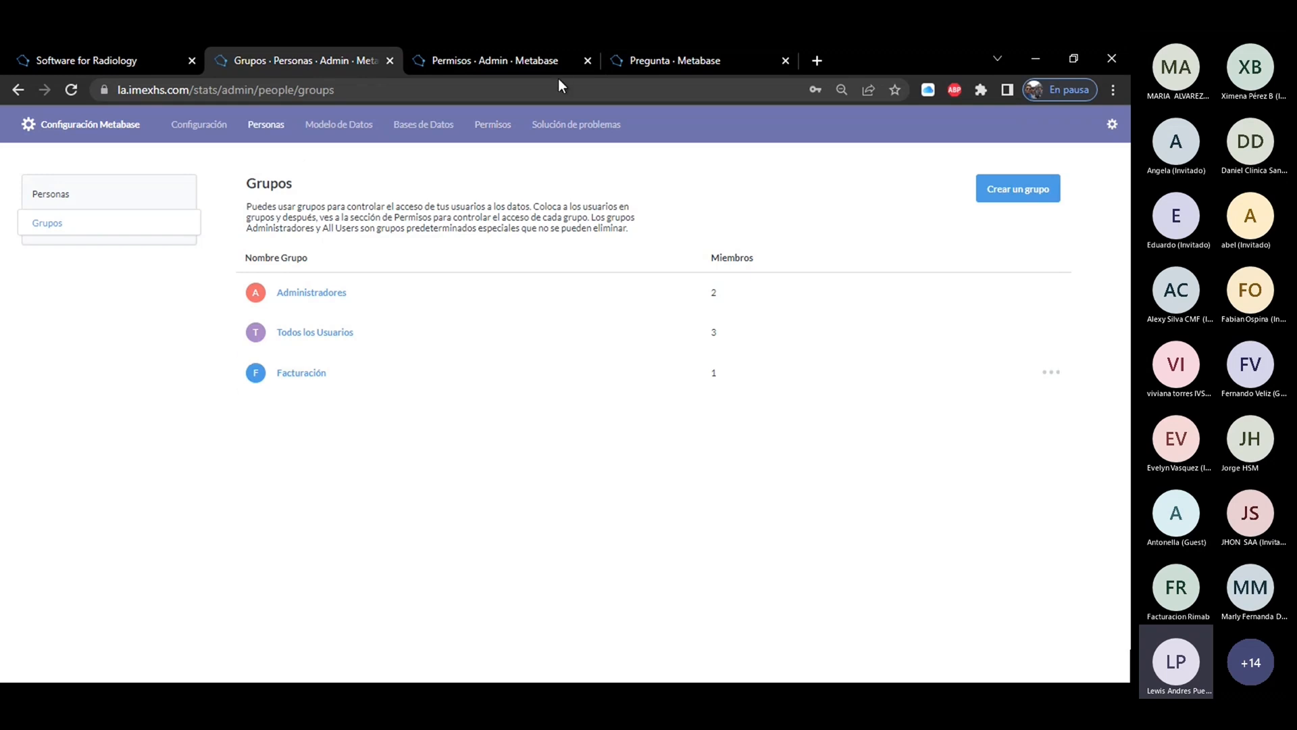
click(521, 64)
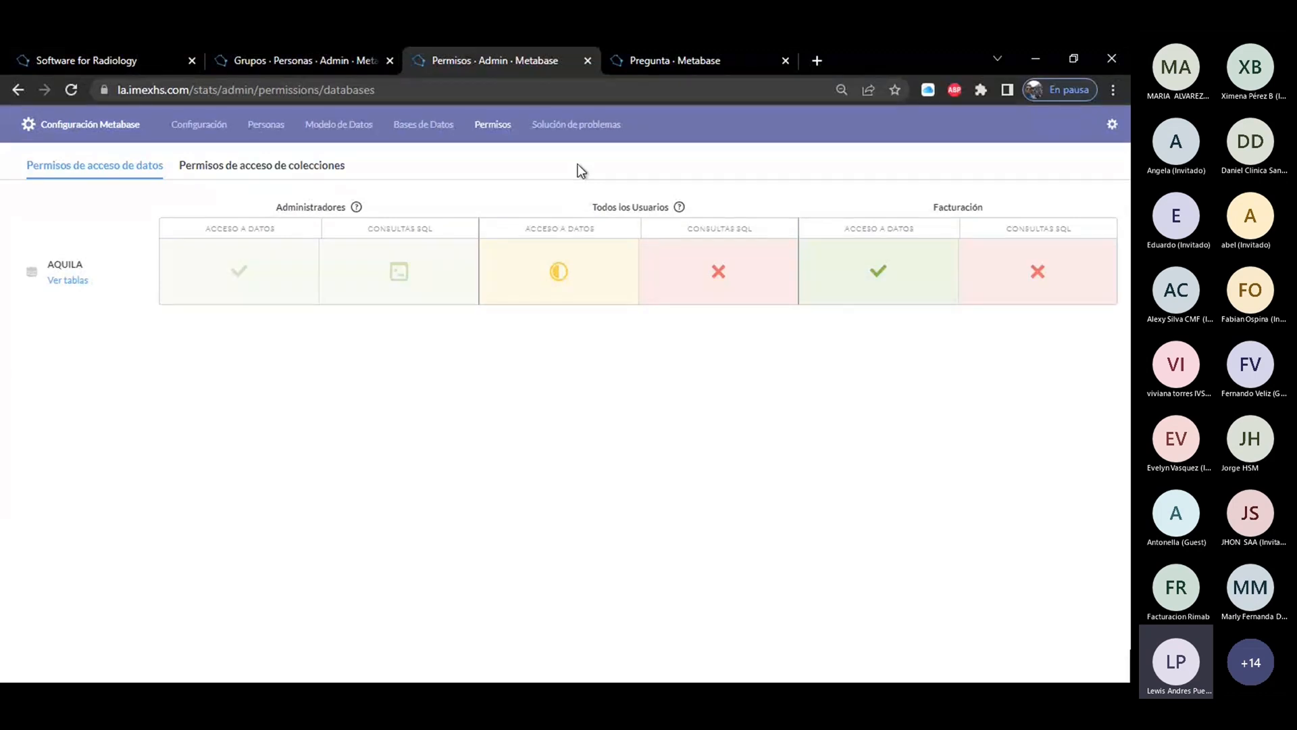
click(323, 60)
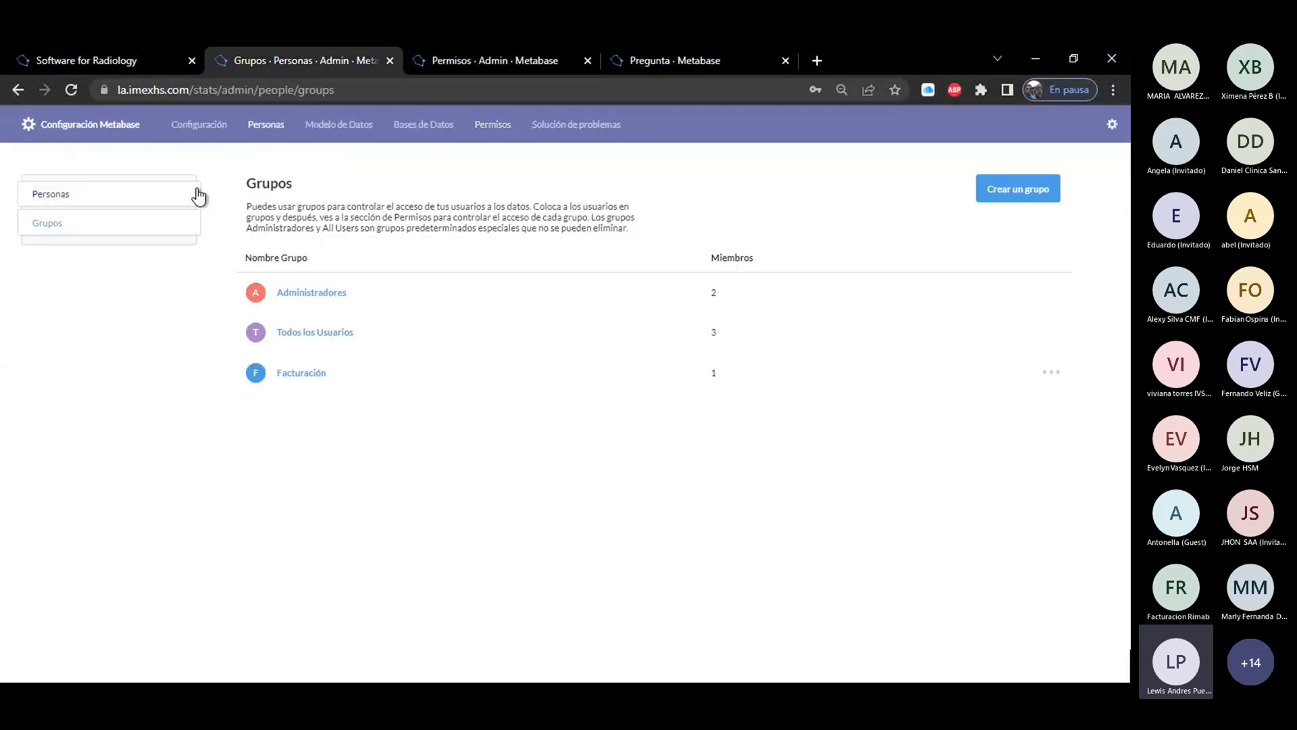
click(51, 197)
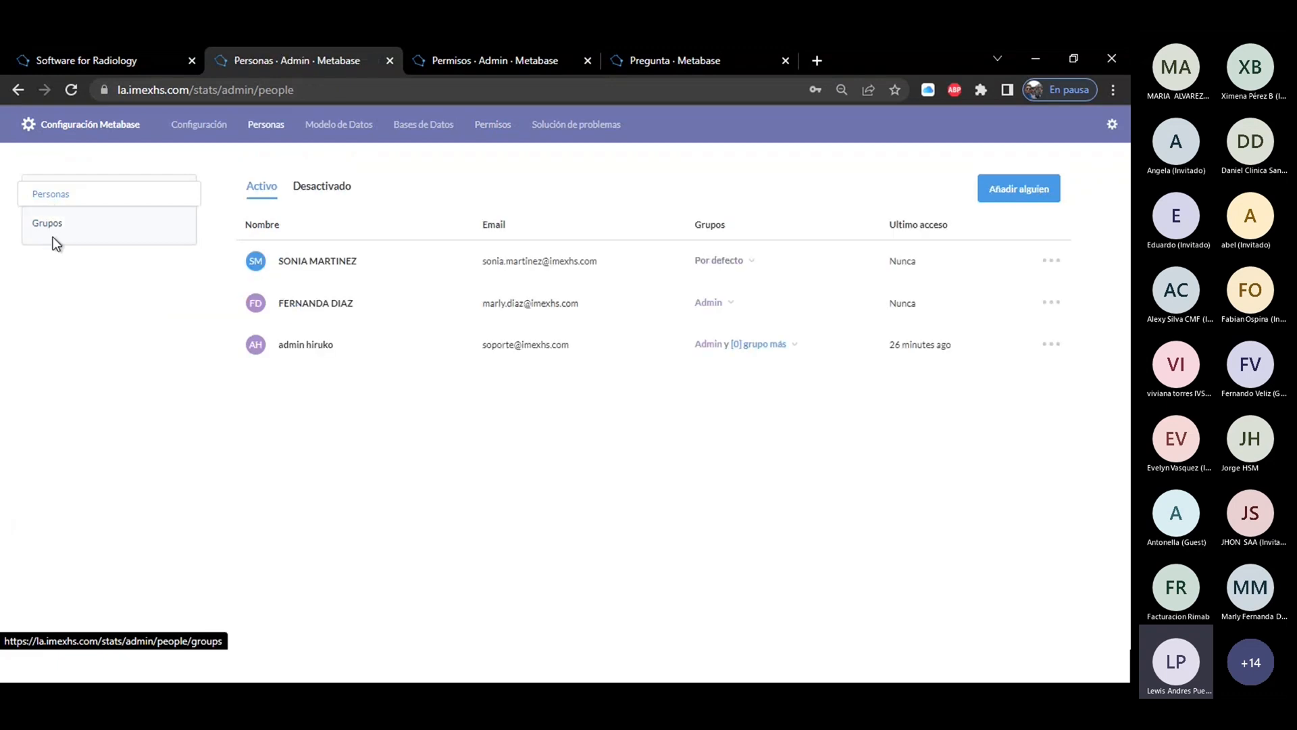
click(52, 231)
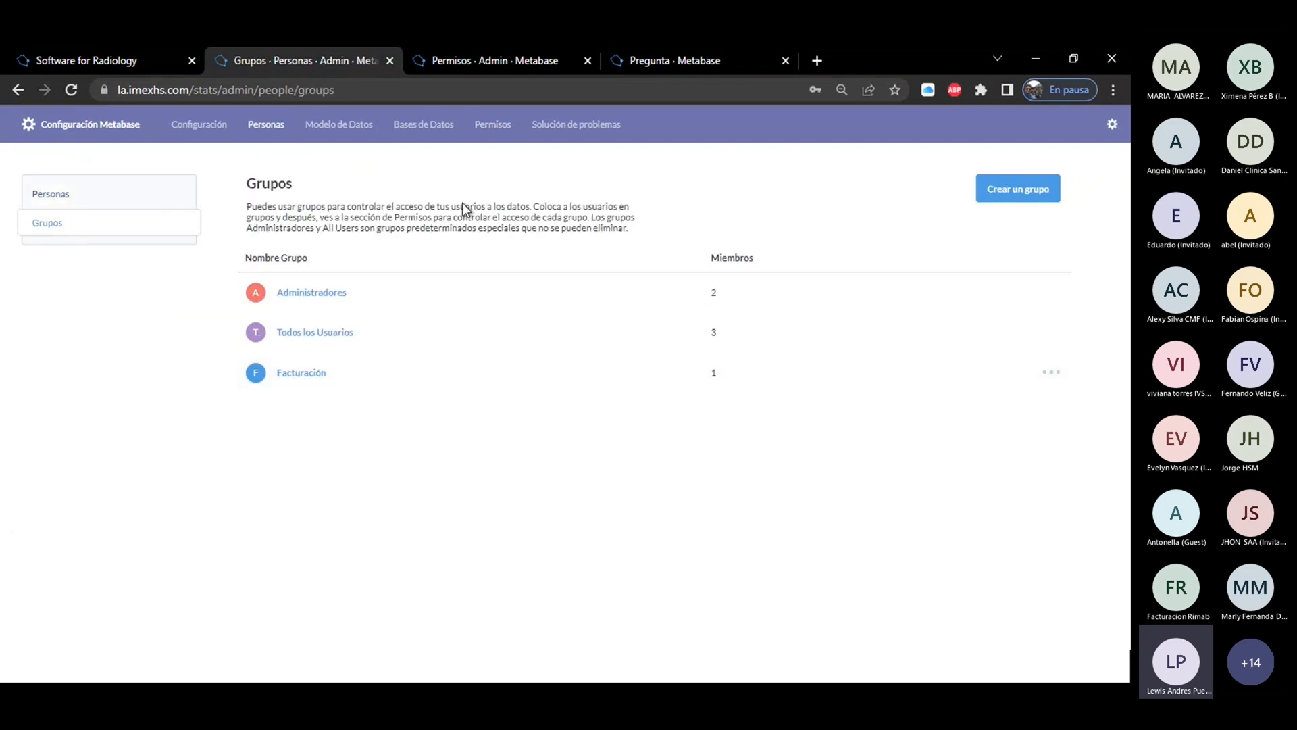
click(85, 208)
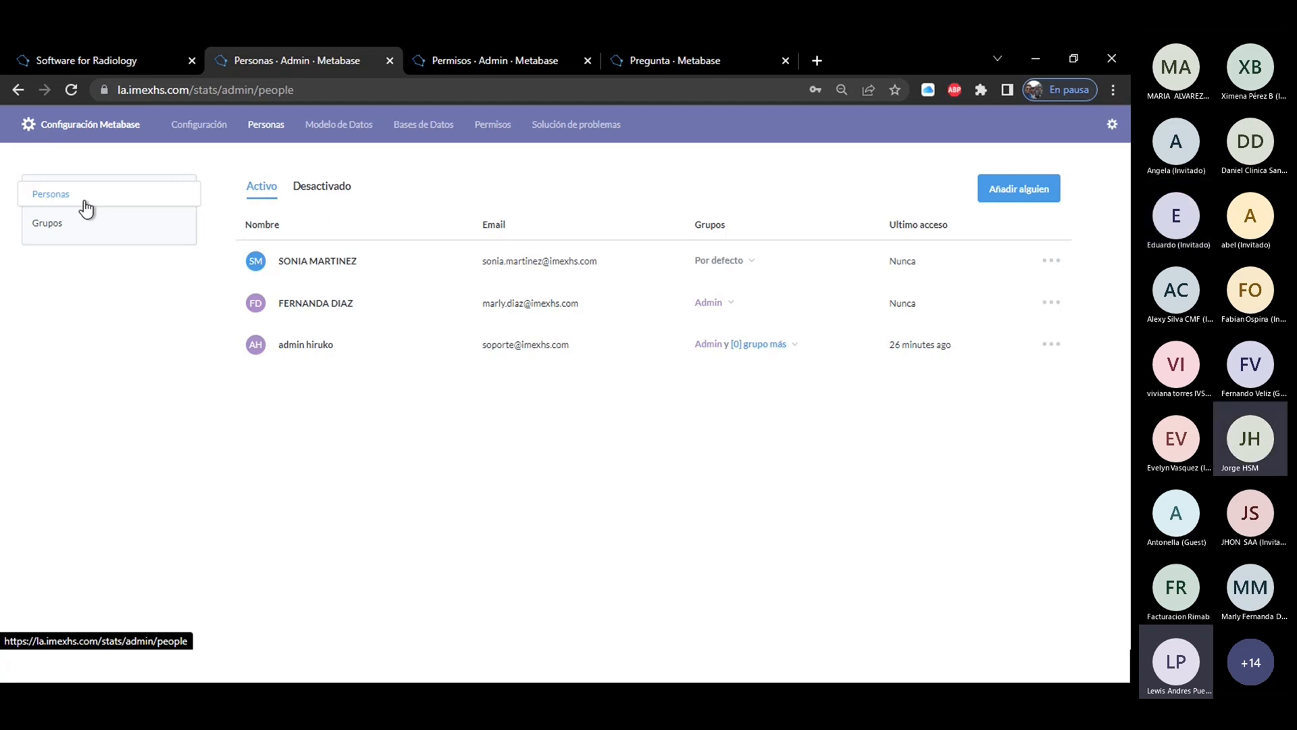
Exit the administration settings and open all items of the Nuestra Analítica collection.
click(1111, 126)
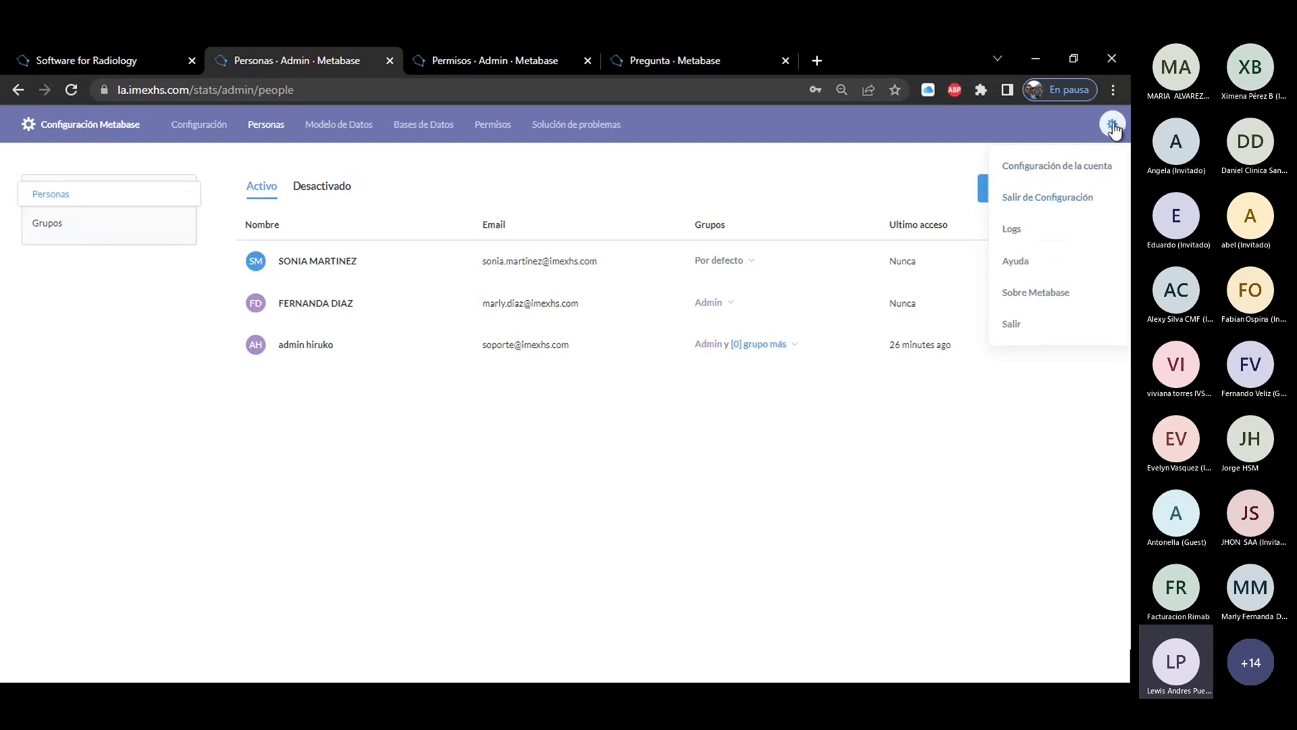
click(1039, 198)
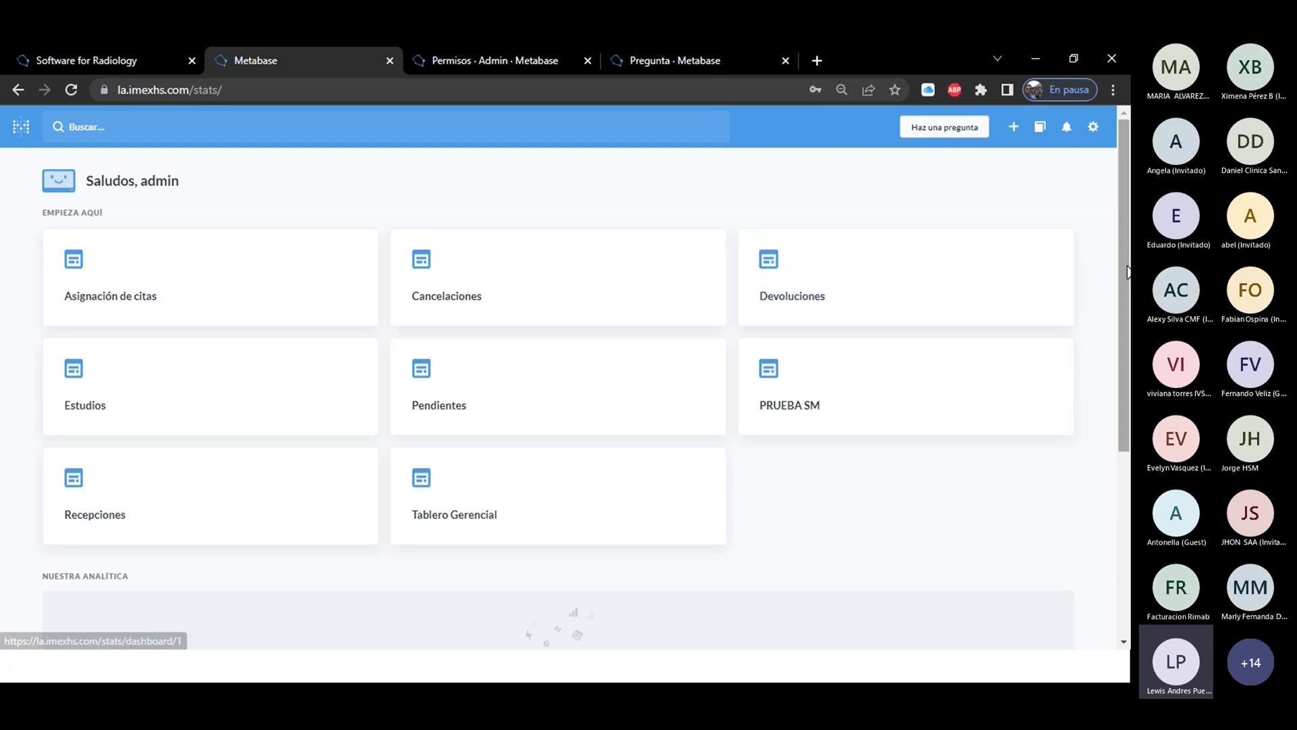
drag(1124, 283, 1116, 458)
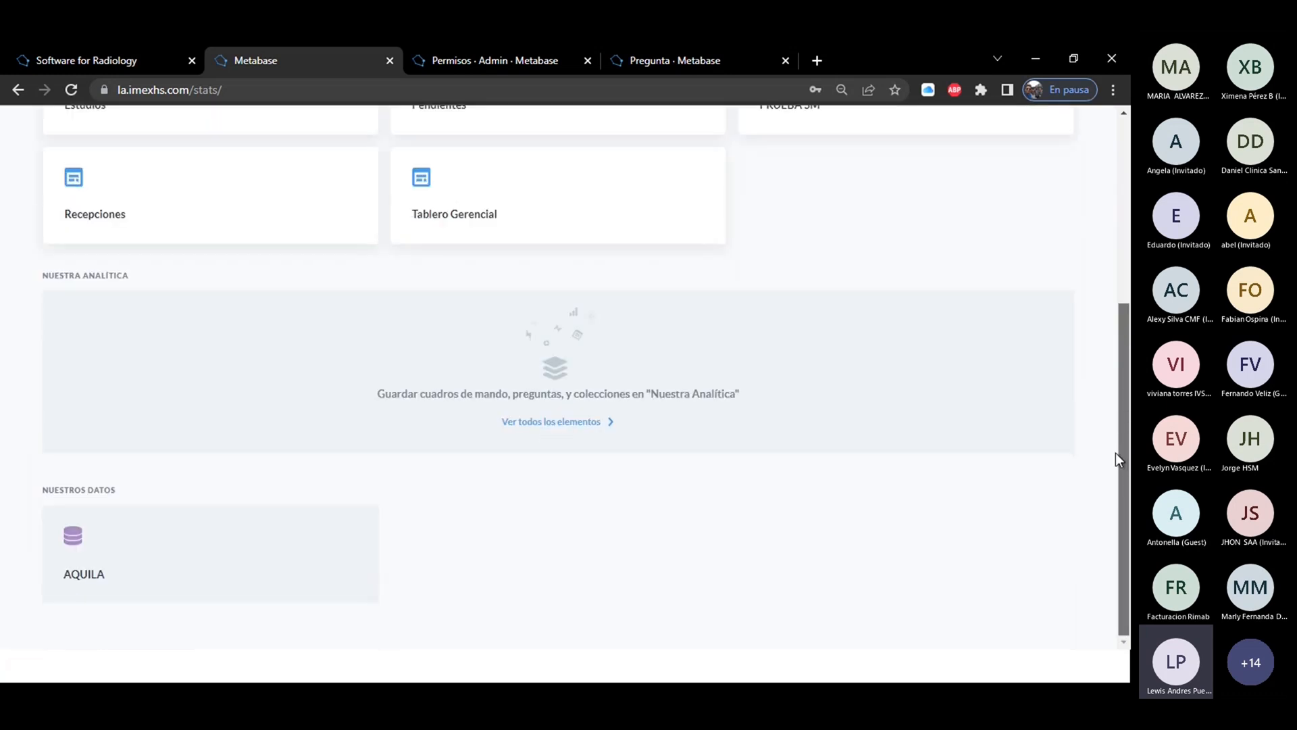
click(513, 424)
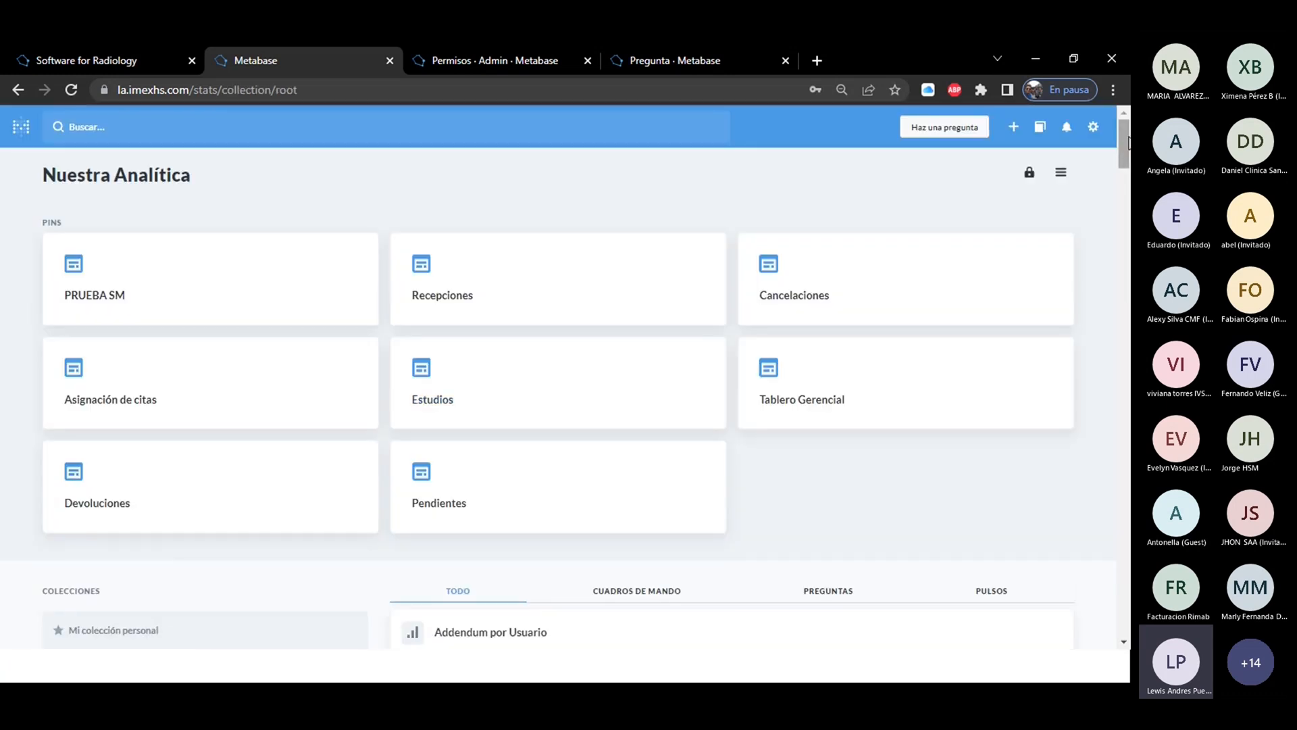
Review the collection's dashboards, questions and pulses separately, and return to the list of all items.
drag(1122, 139, 1123, 167)
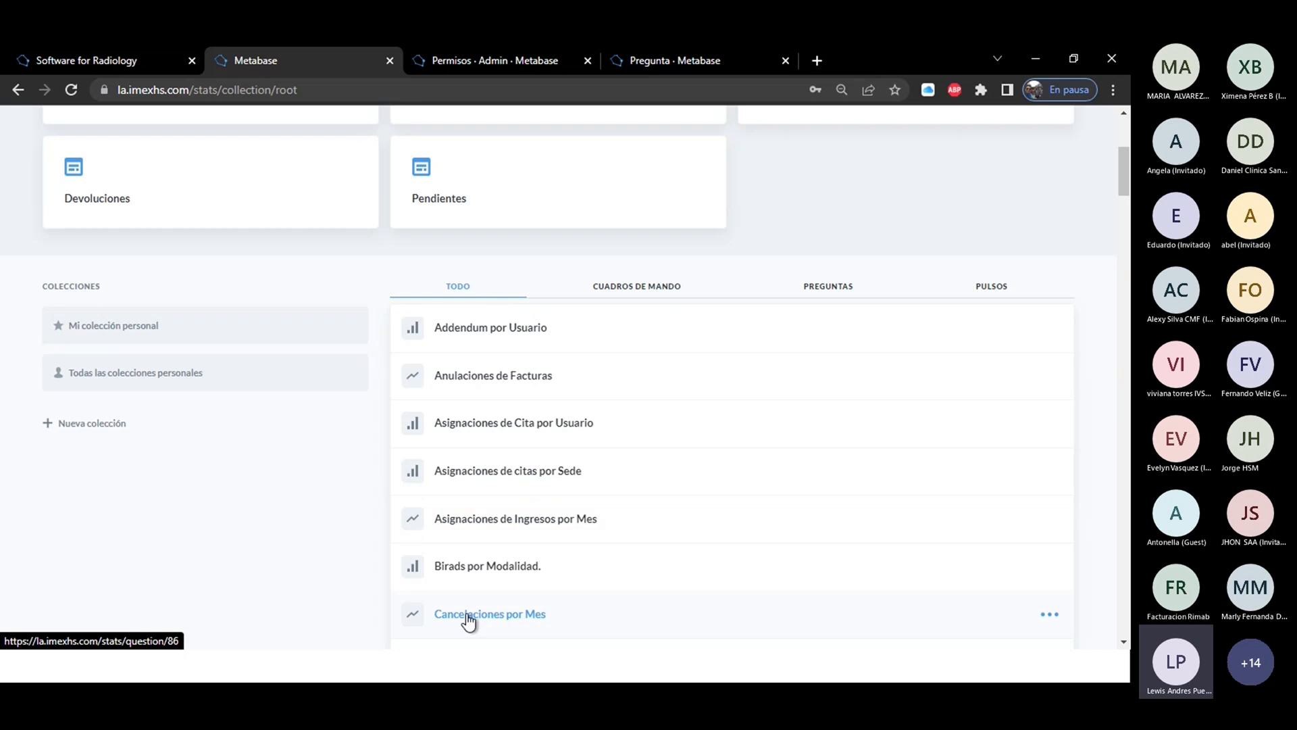
click(633, 294)
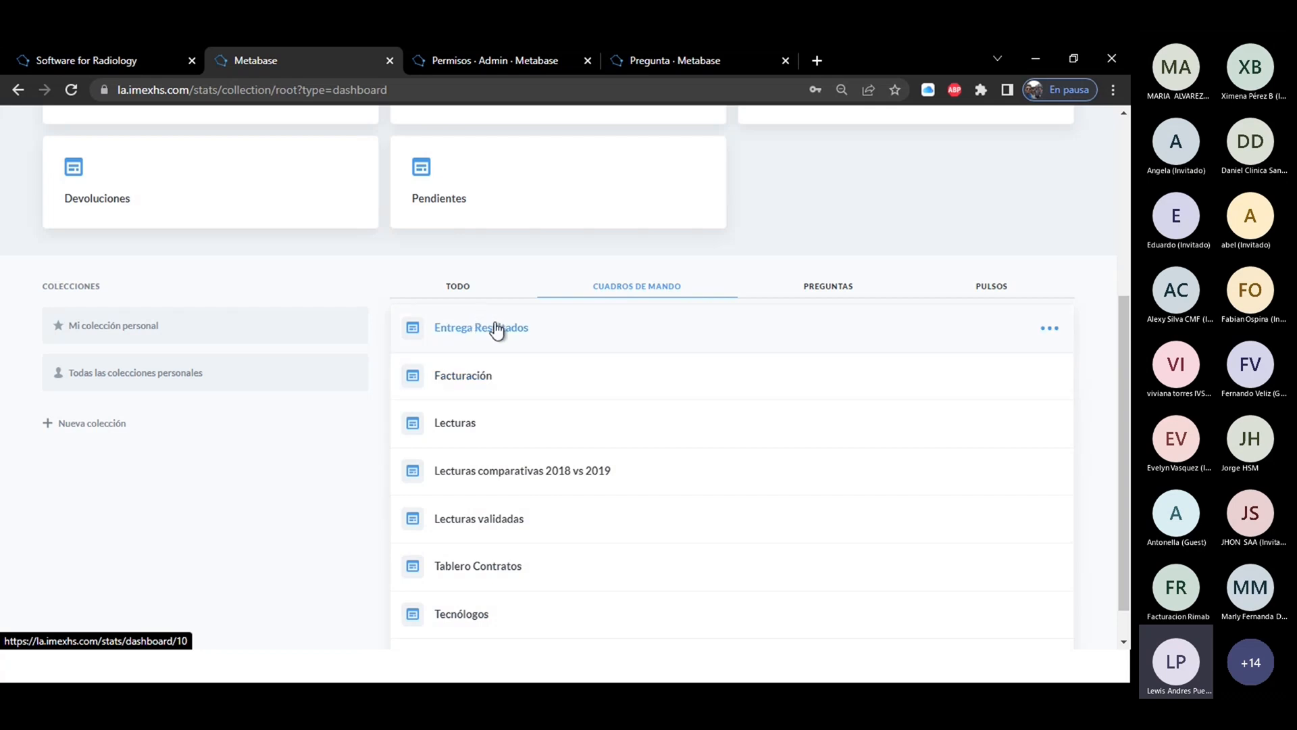
click(827, 290)
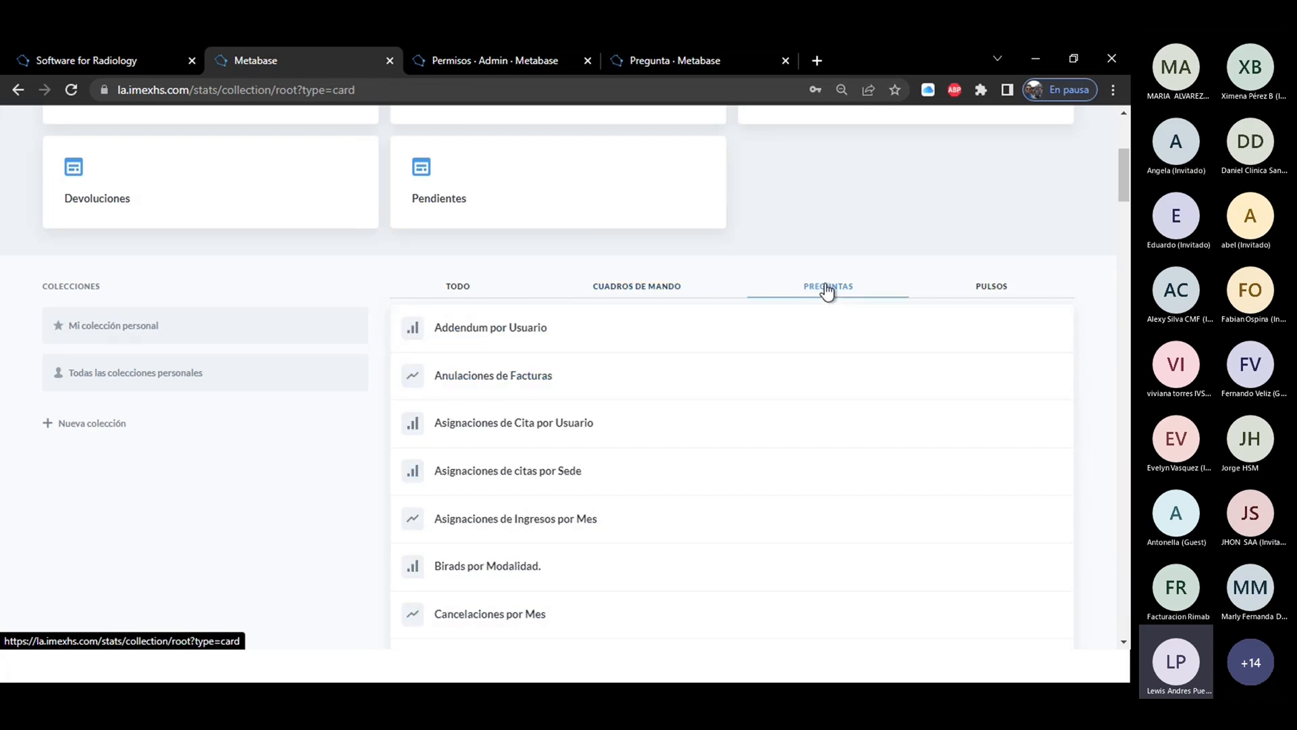
click(990, 289)
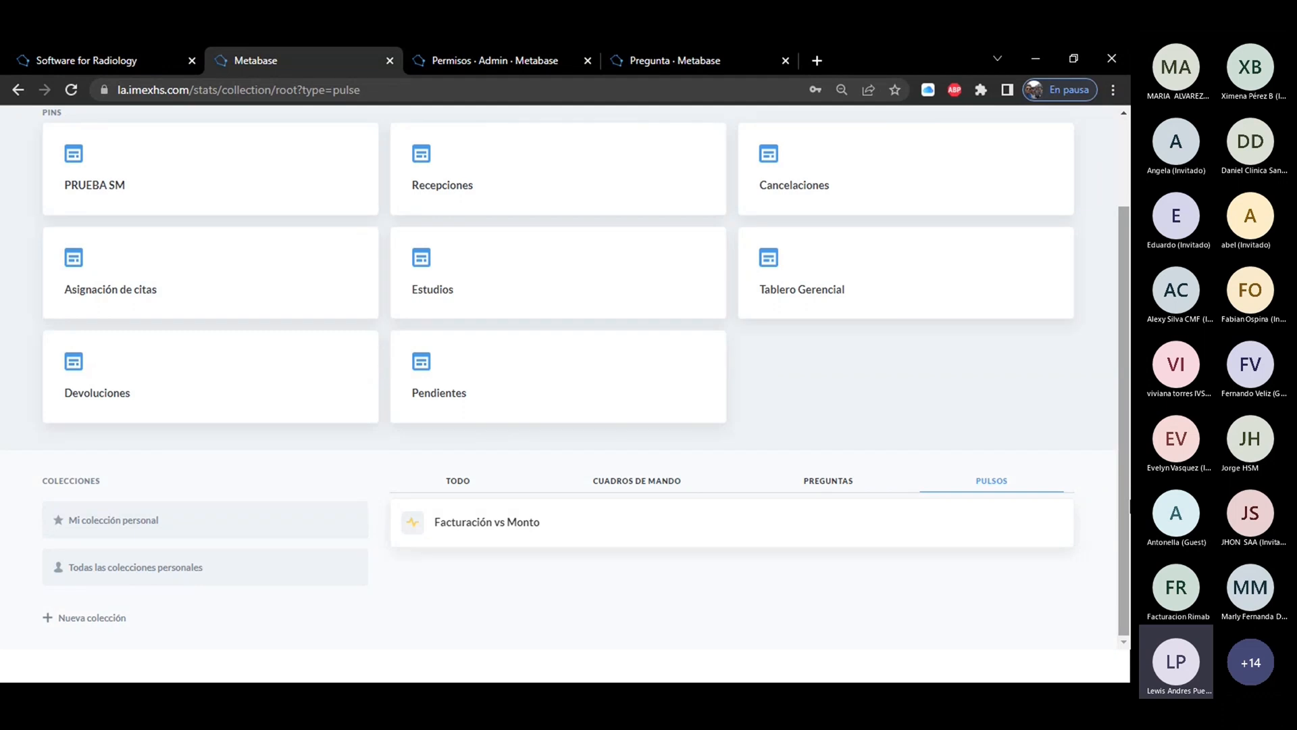
click(457, 481)
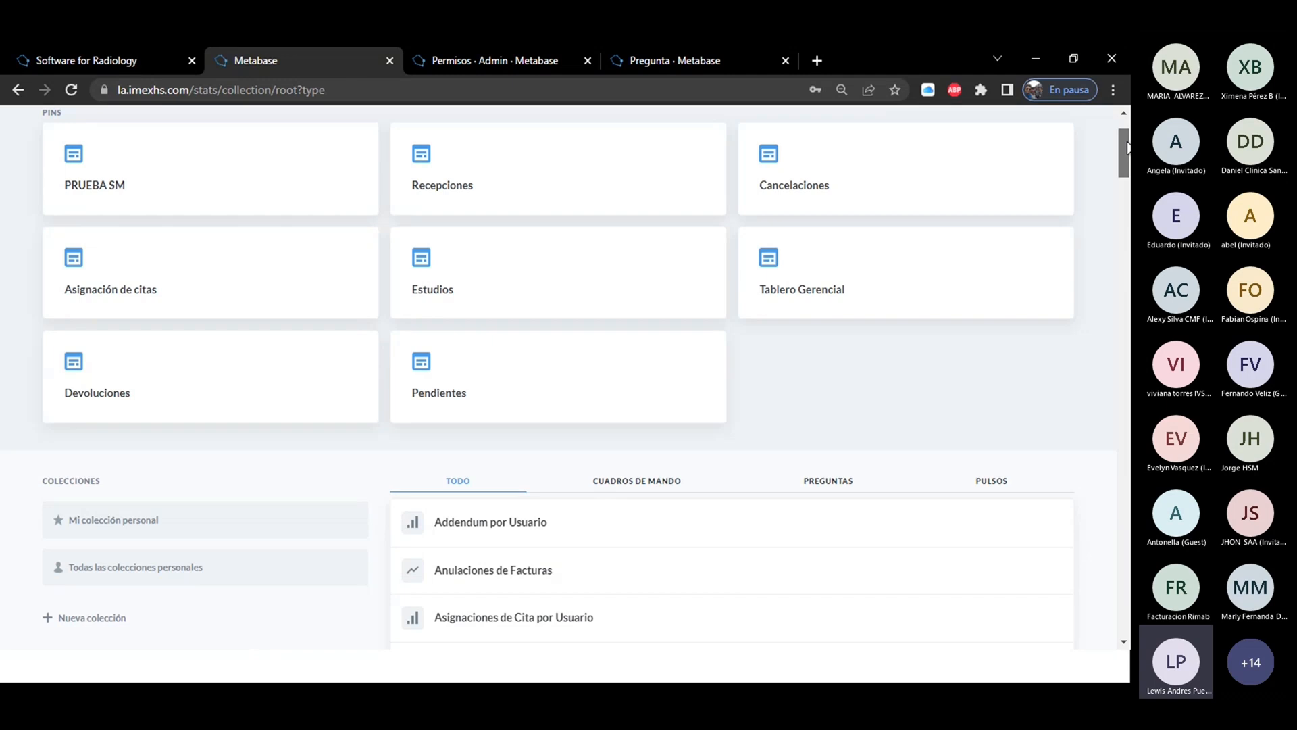
Archive the Anulaciones de Facturas question in the Nuestra Analítica collection.
scroll(1125, 148, down, 3)
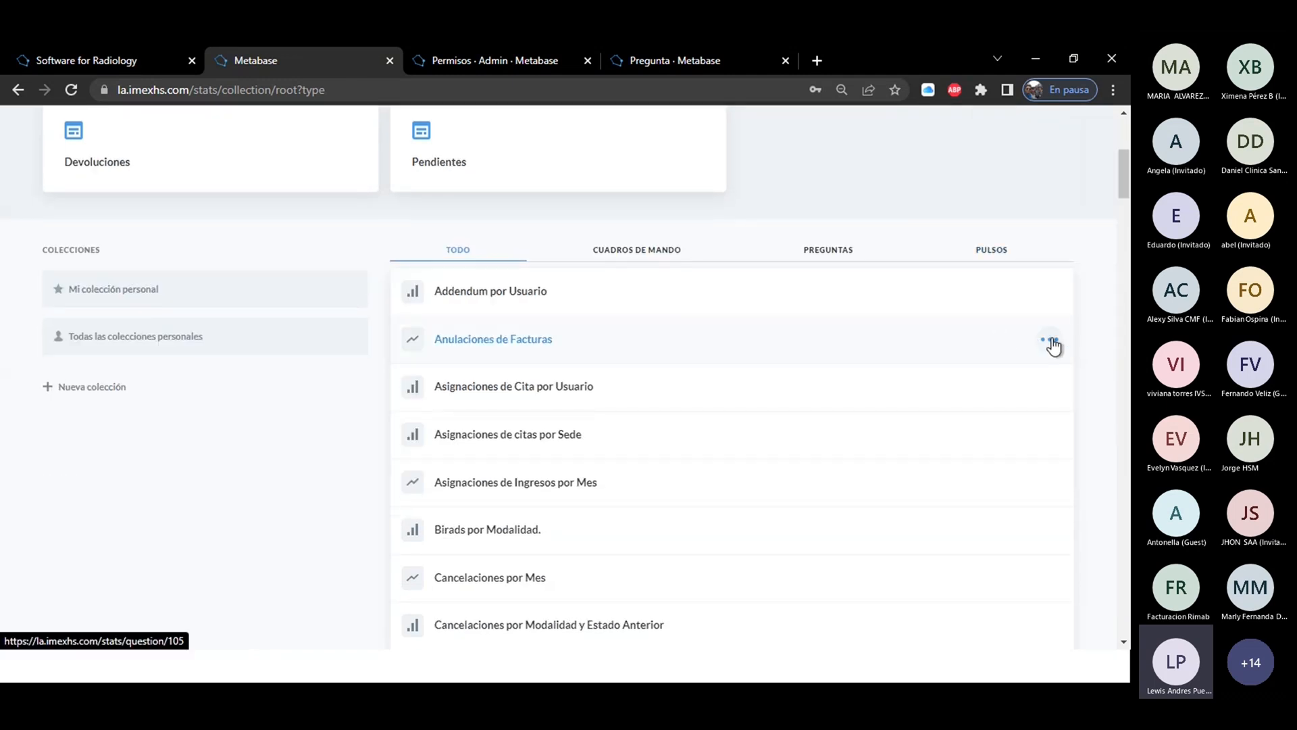
click(1052, 343)
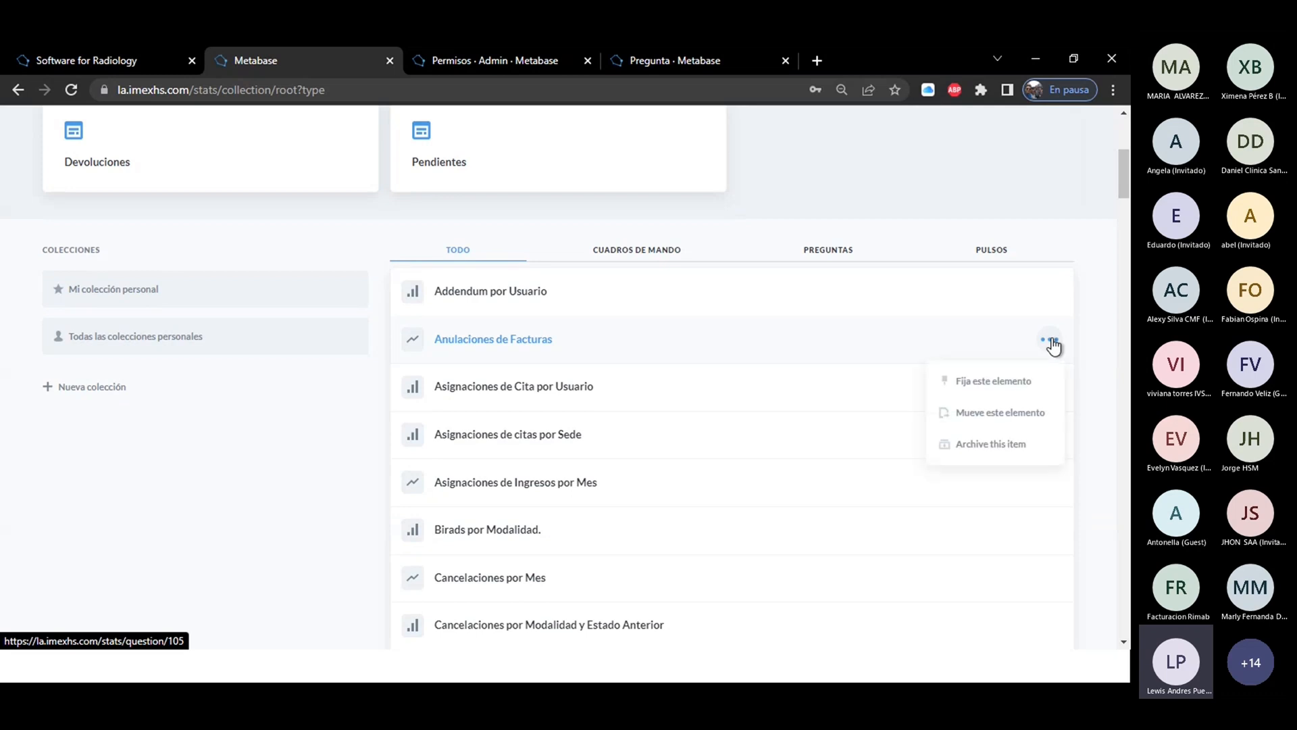
click(994, 447)
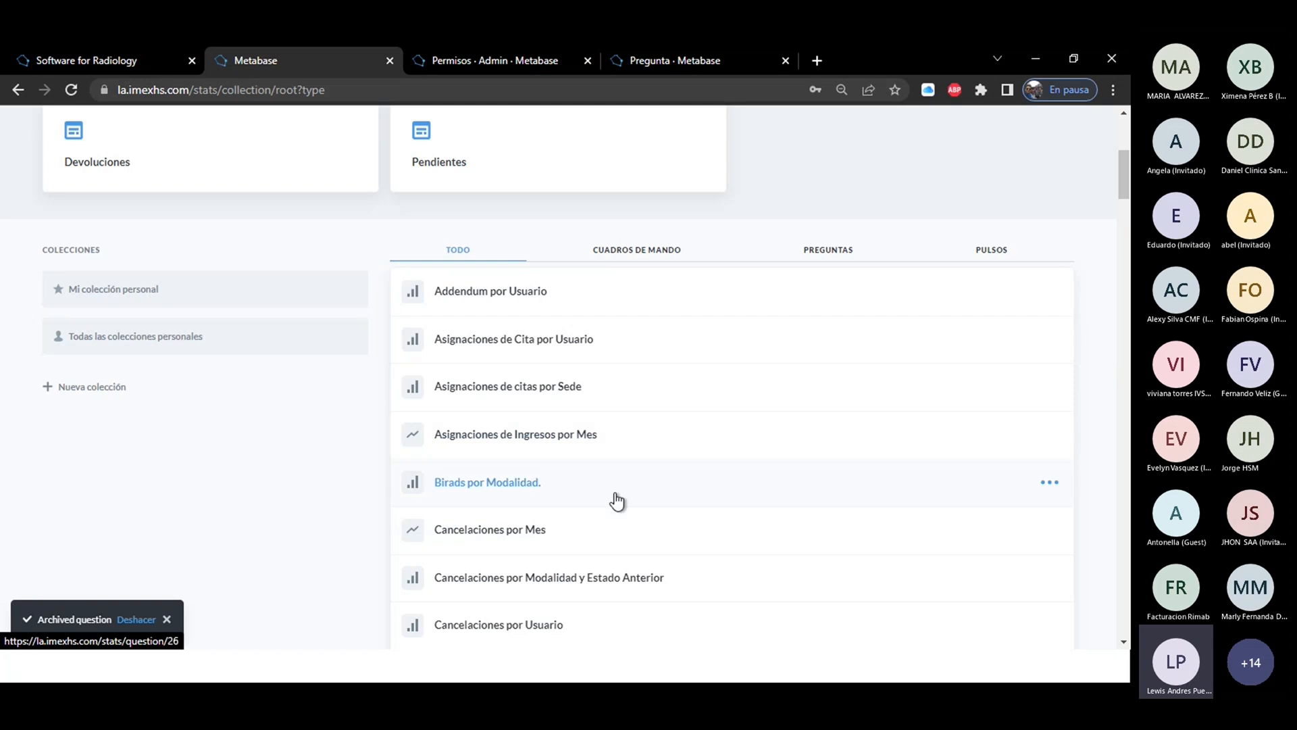
Look through the collection's list of questions and start a new question of the Personalizado type.
drag(1118, 169, 1124, 448)
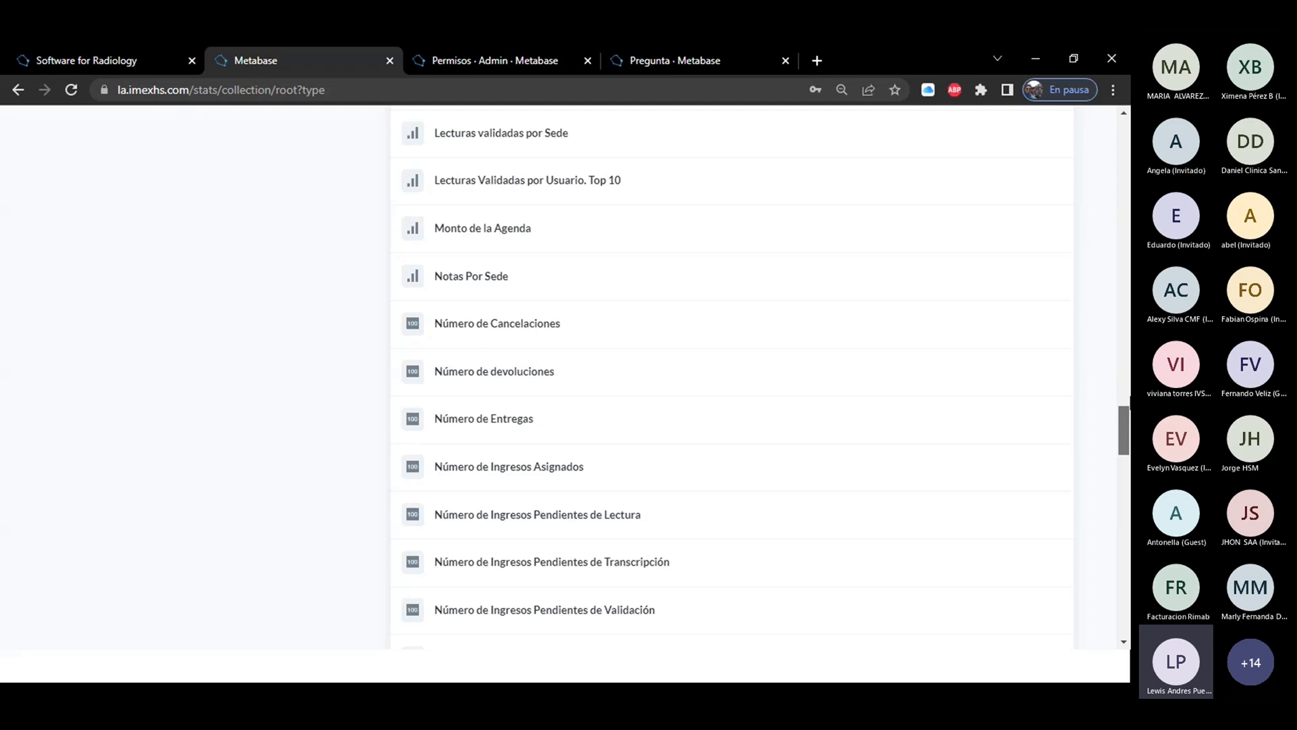
drag(1129, 402, 1129, 132)
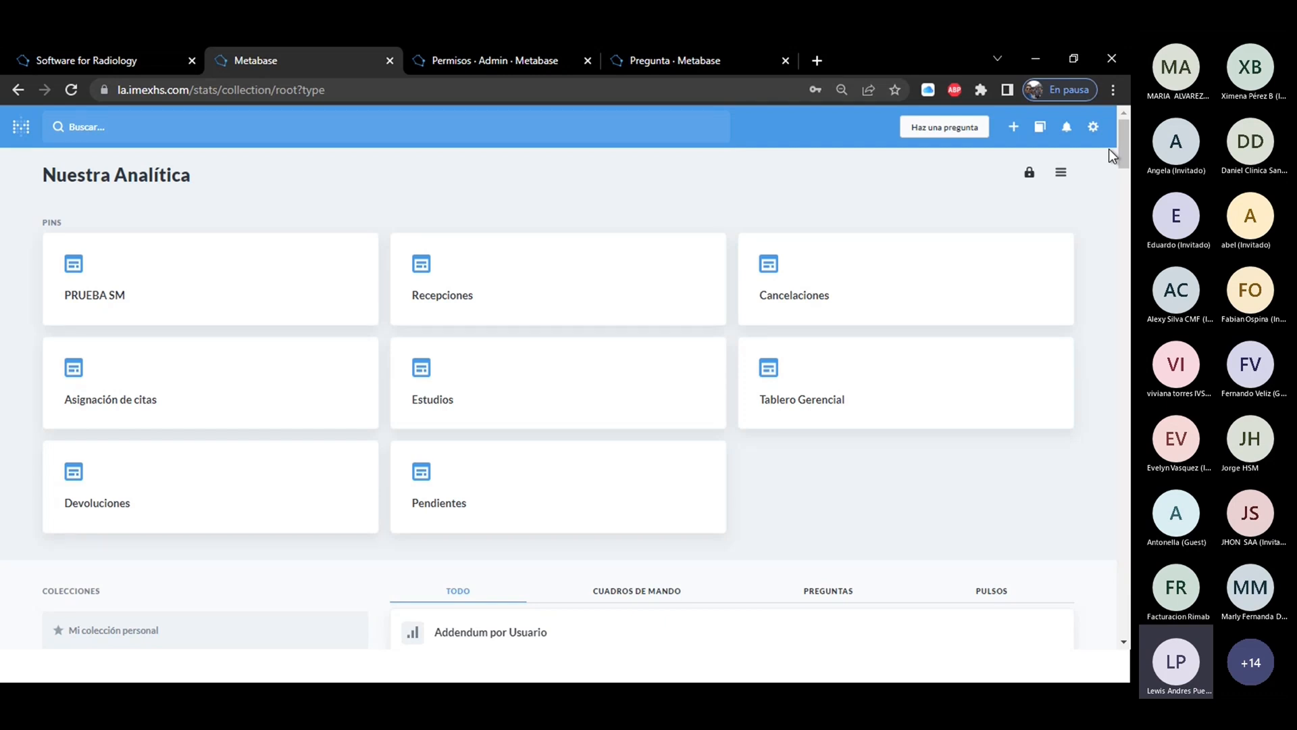
click(934, 135)
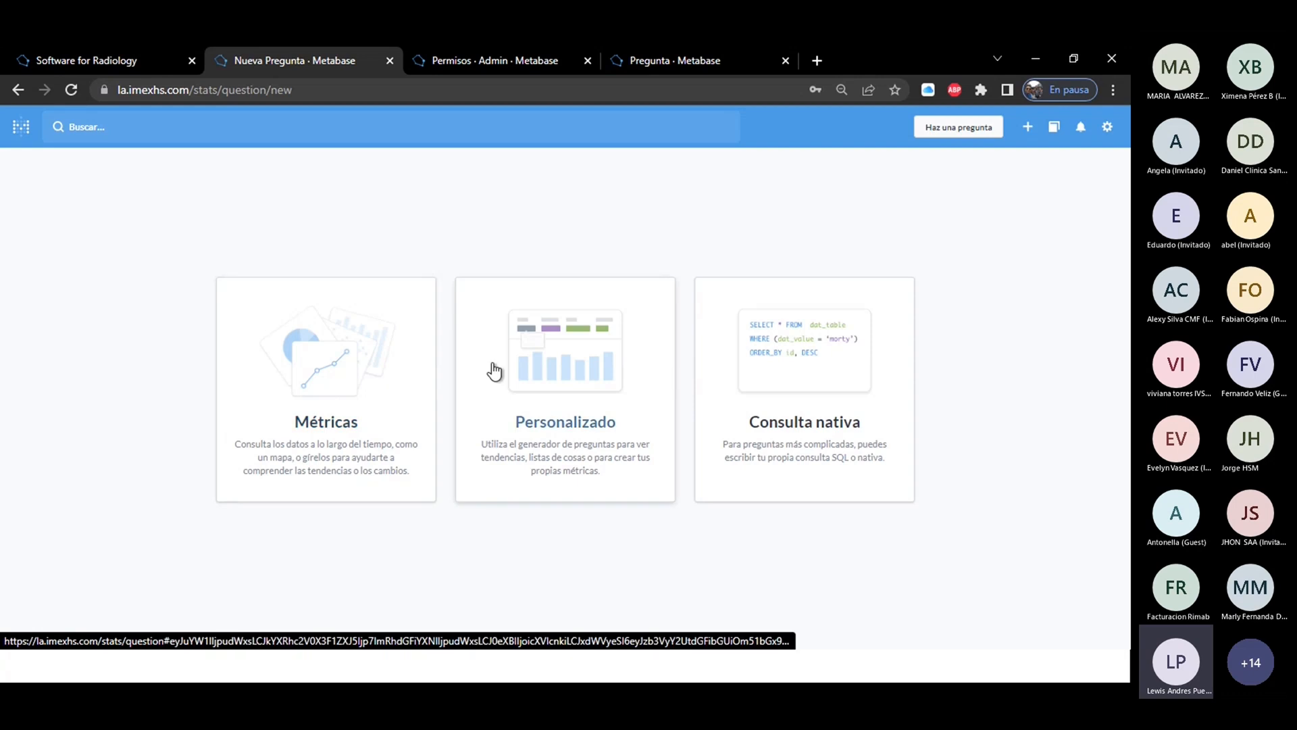
click(552, 372)
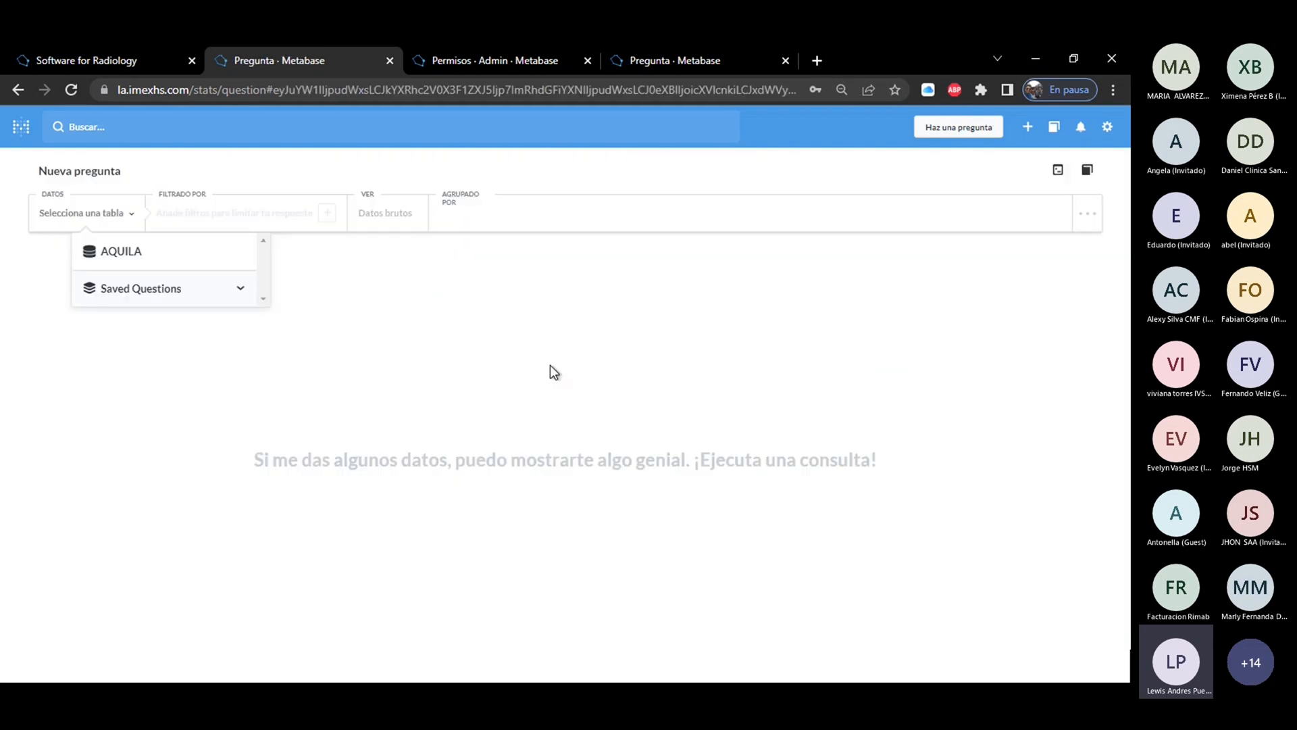
Search the AQUILA database for "ingre", choose the Ingresos table as the question's data and get the raw-data answer.
click(128, 254)
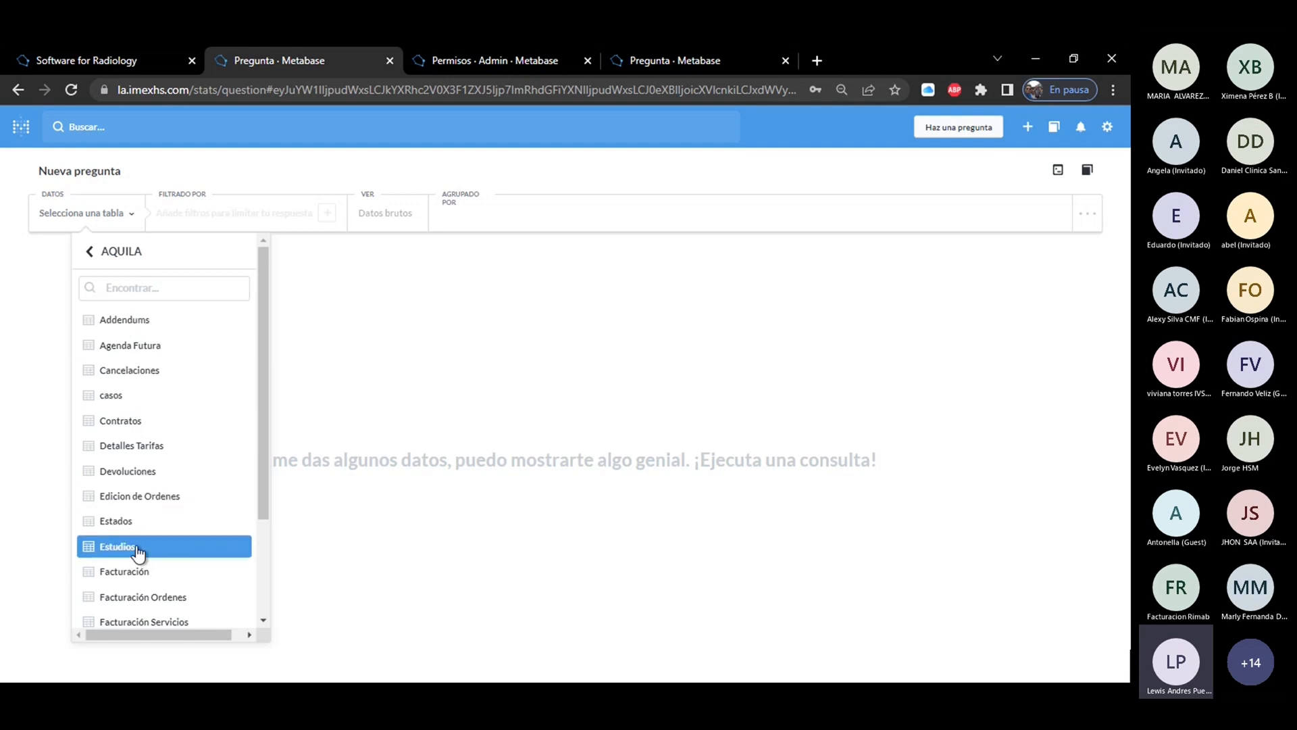
drag(263, 433, 266, 553)
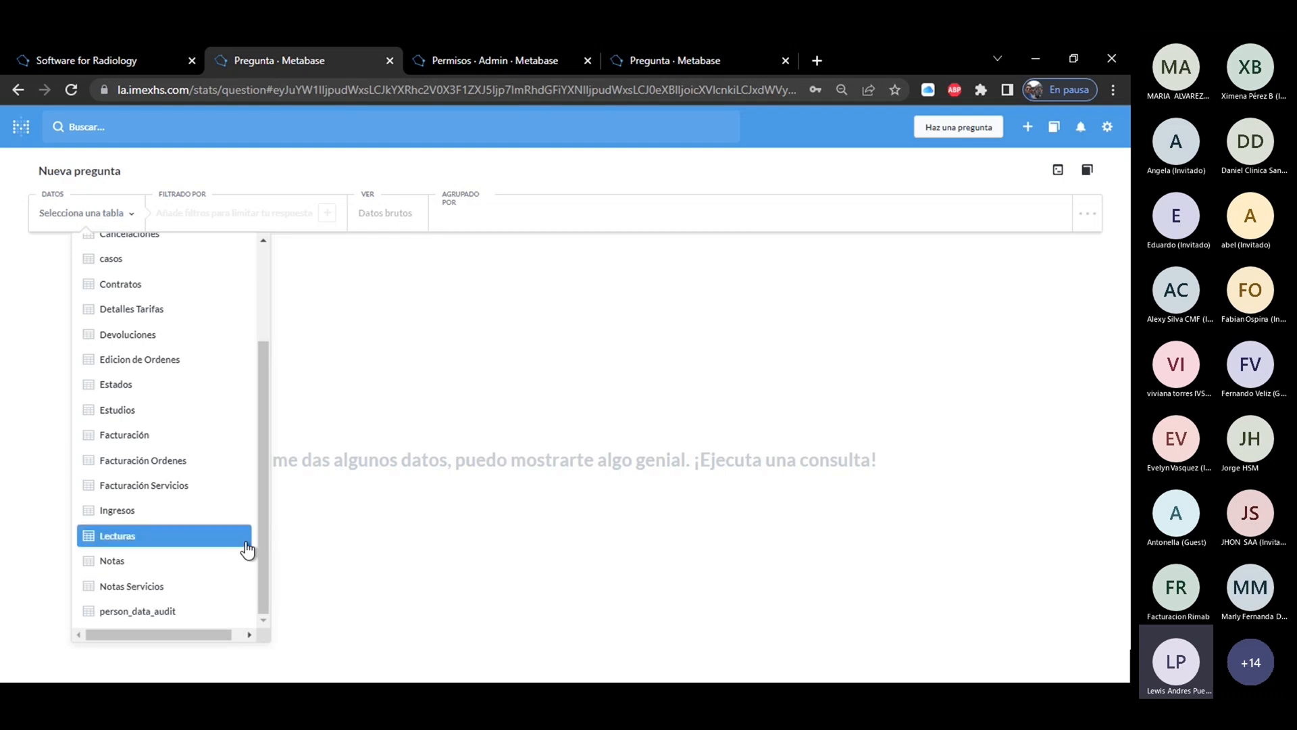
drag(260, 533, 265, 380)
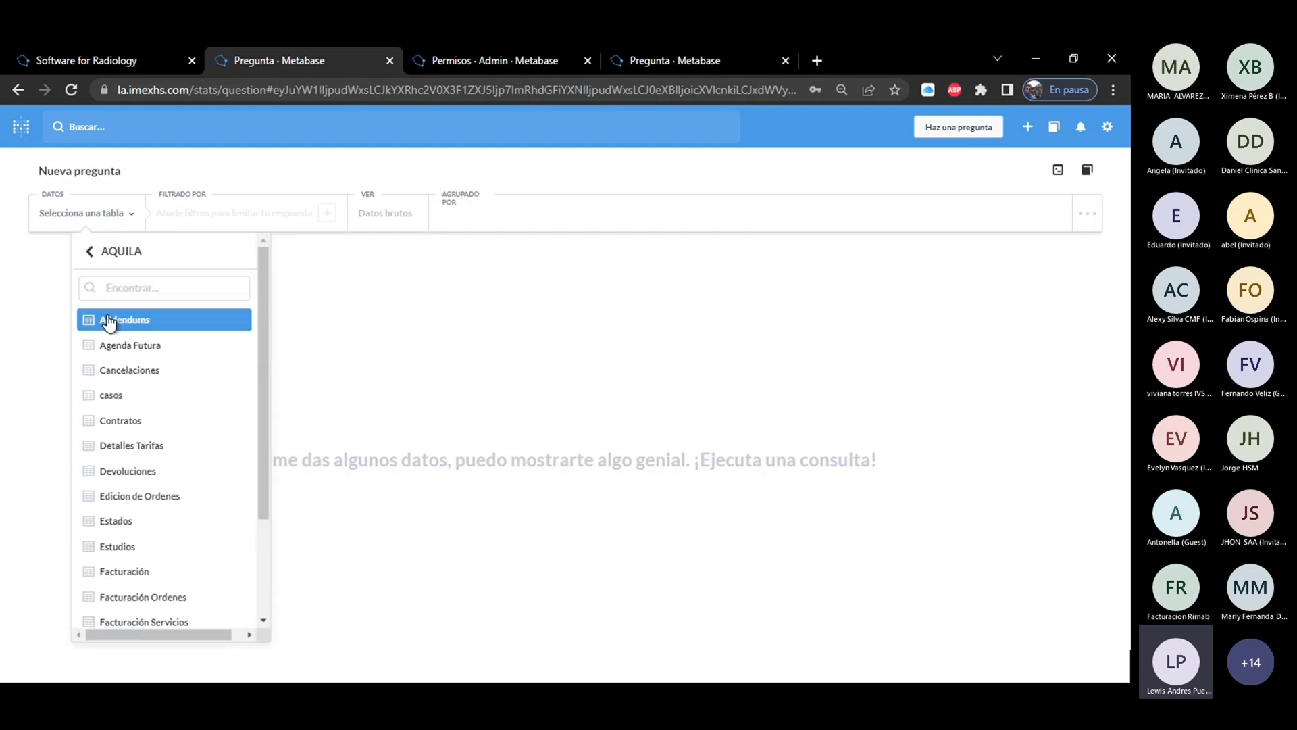
text(ingre)
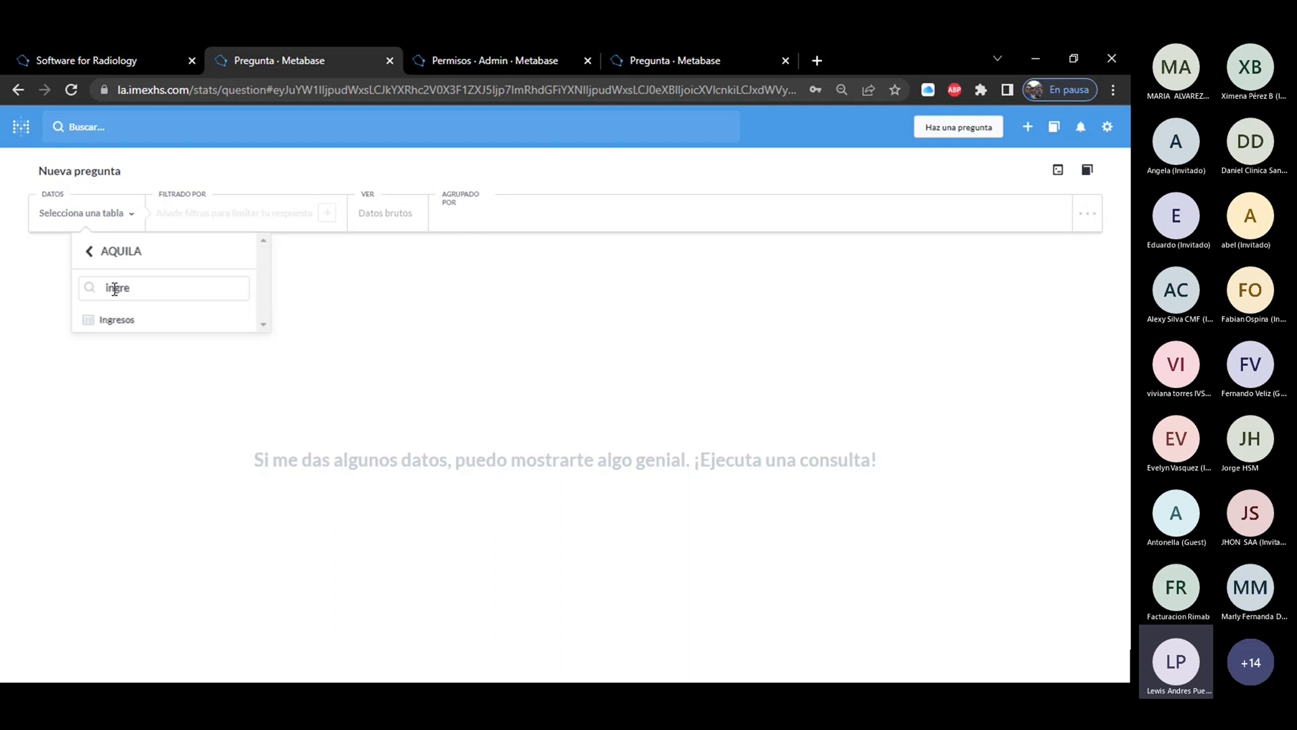
click(122, 327)
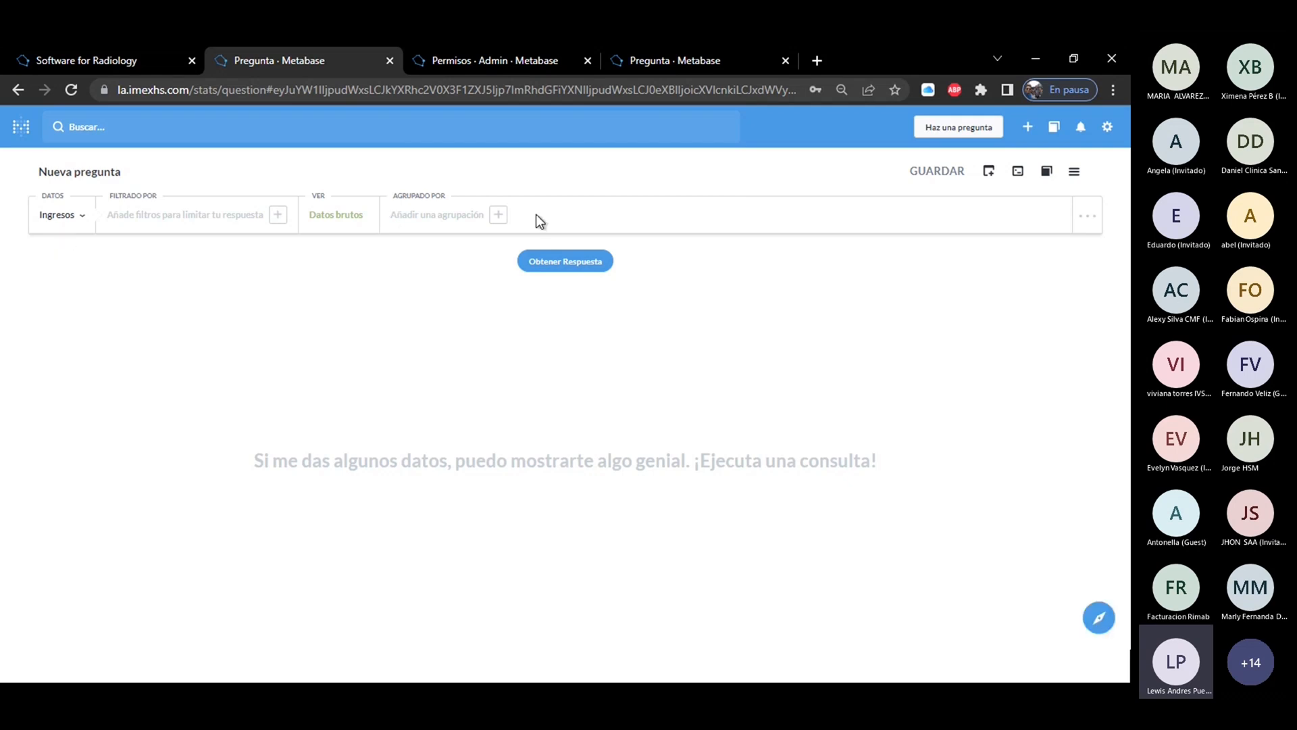
click(551, 264)
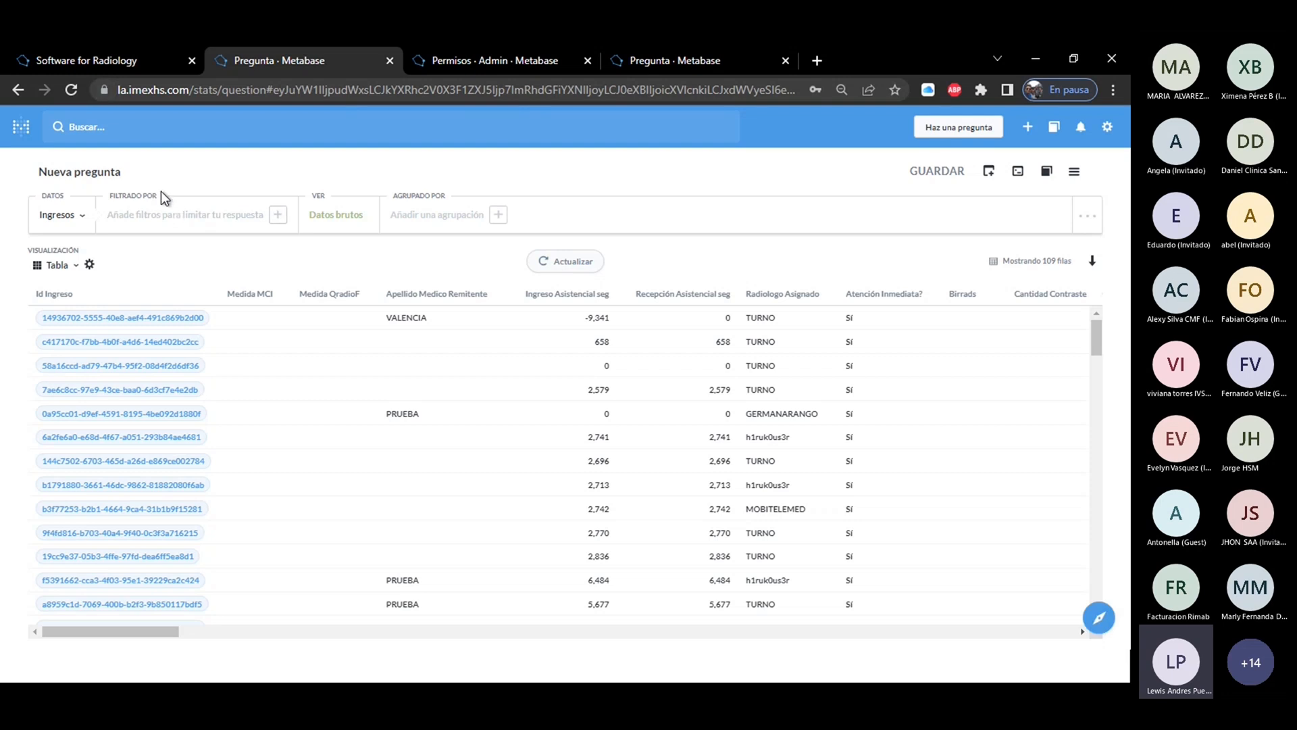
Examine the Ingresos fields available for filtering and search them for "dí".
drag(161, 191, 154, 193)
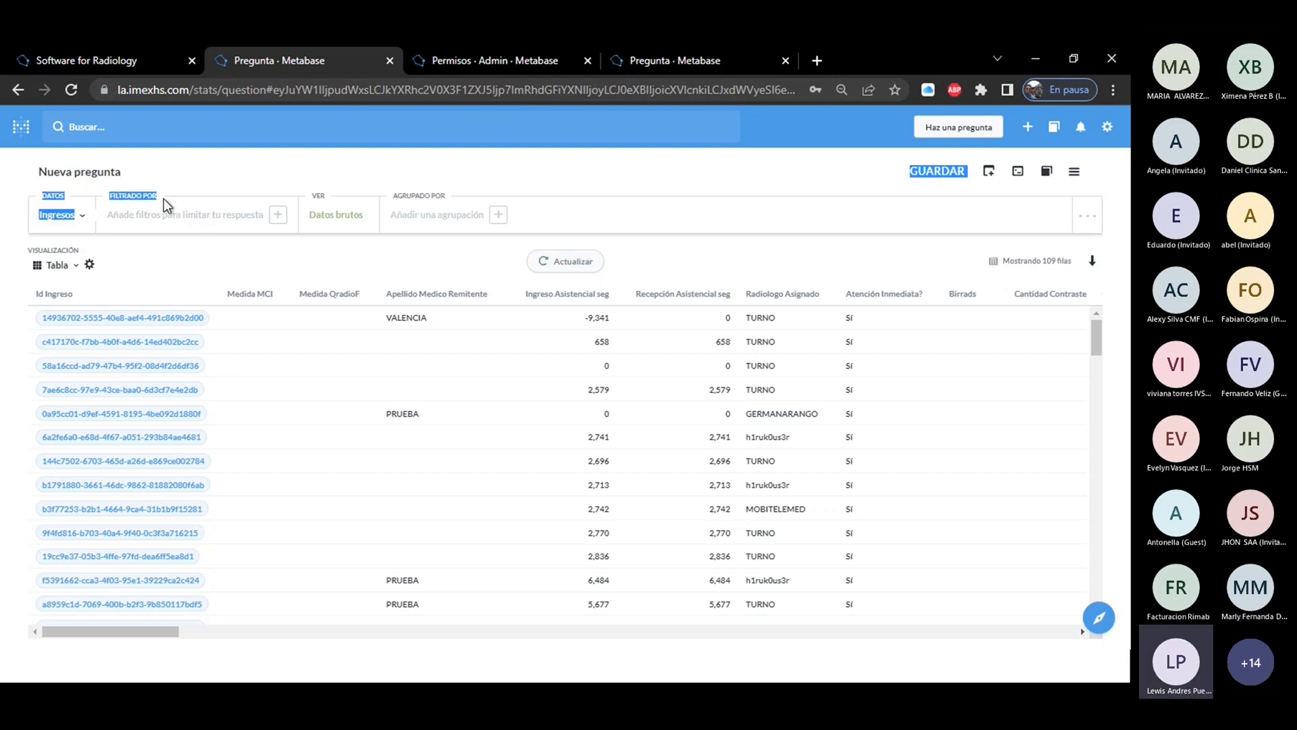
click(163, 198)
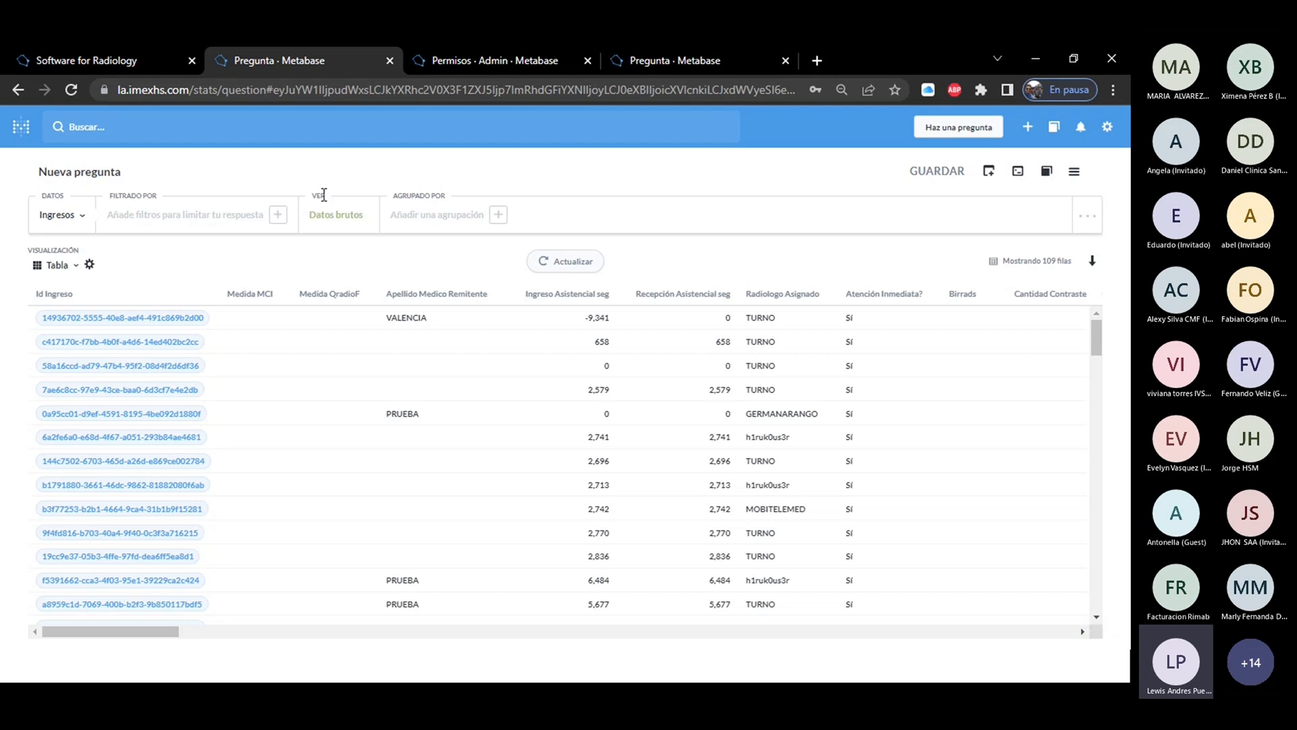
click(203, 220)
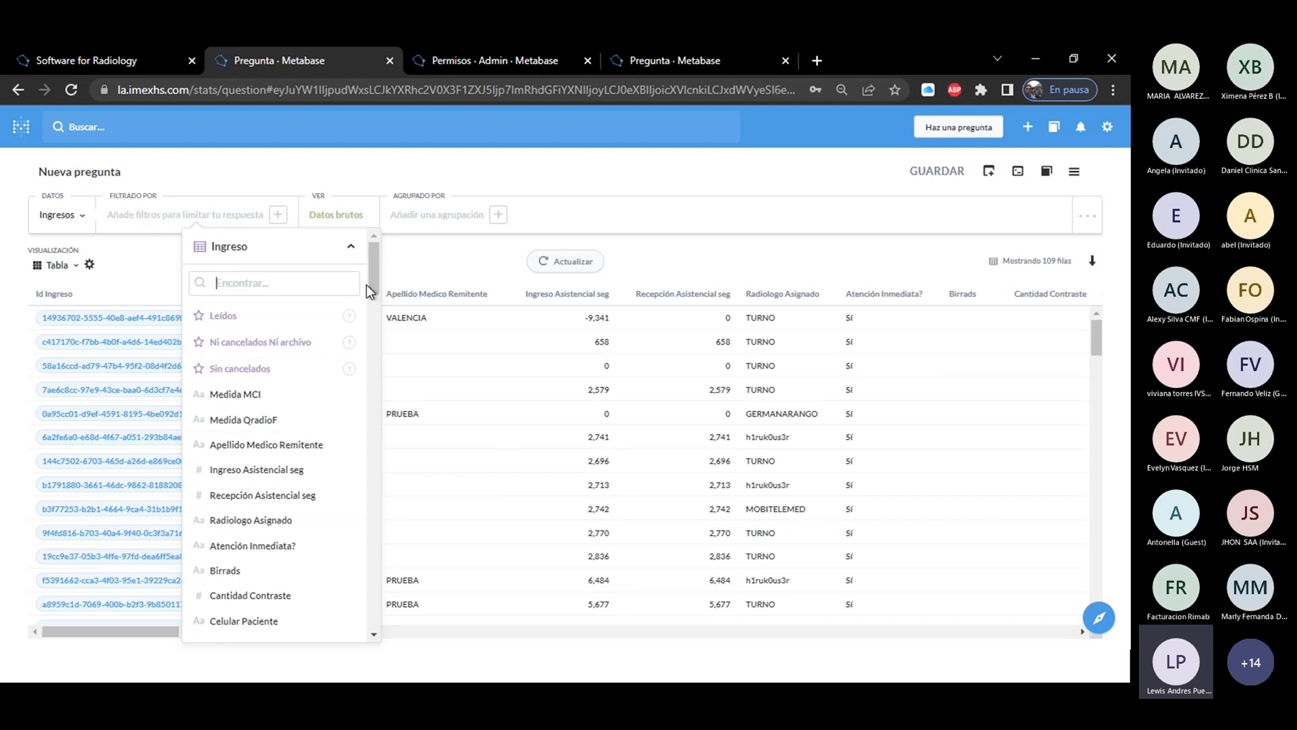
drag(369, 287, 374, 330)
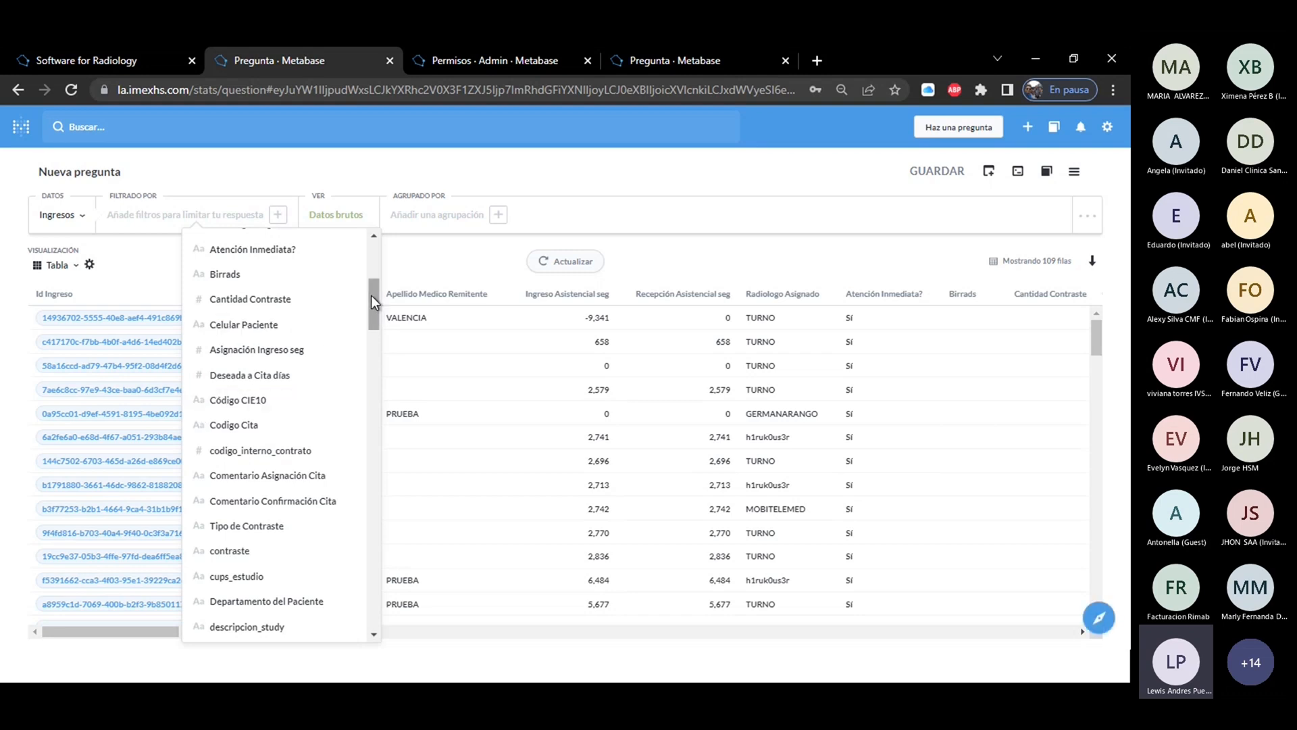
drag(371, 295, 372, 250)
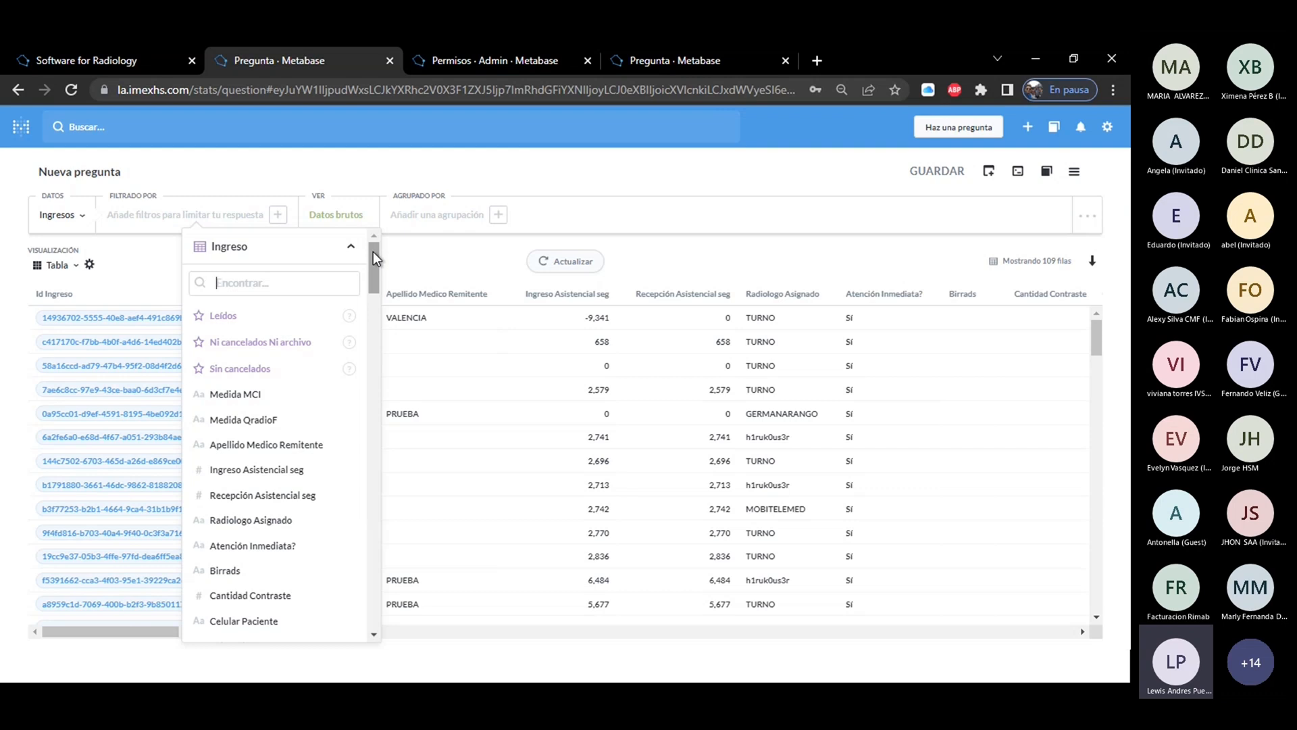
text(d)
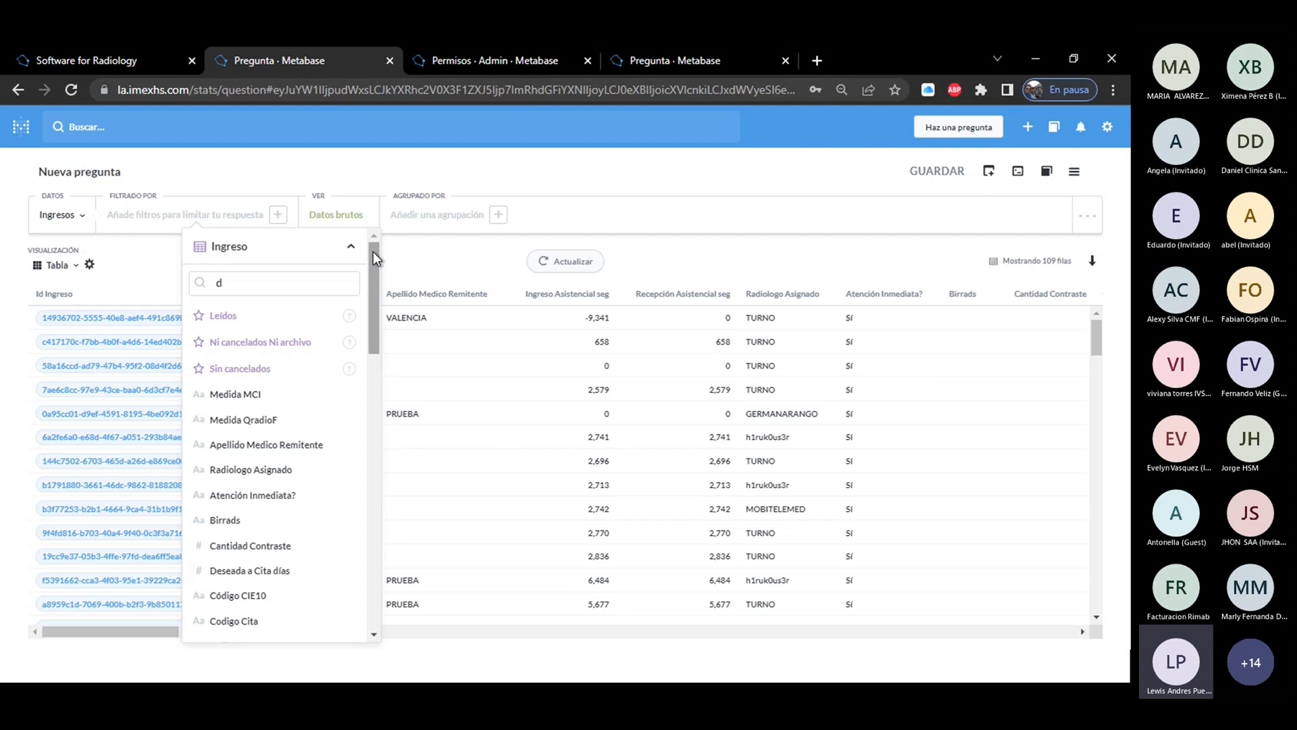
text(i)
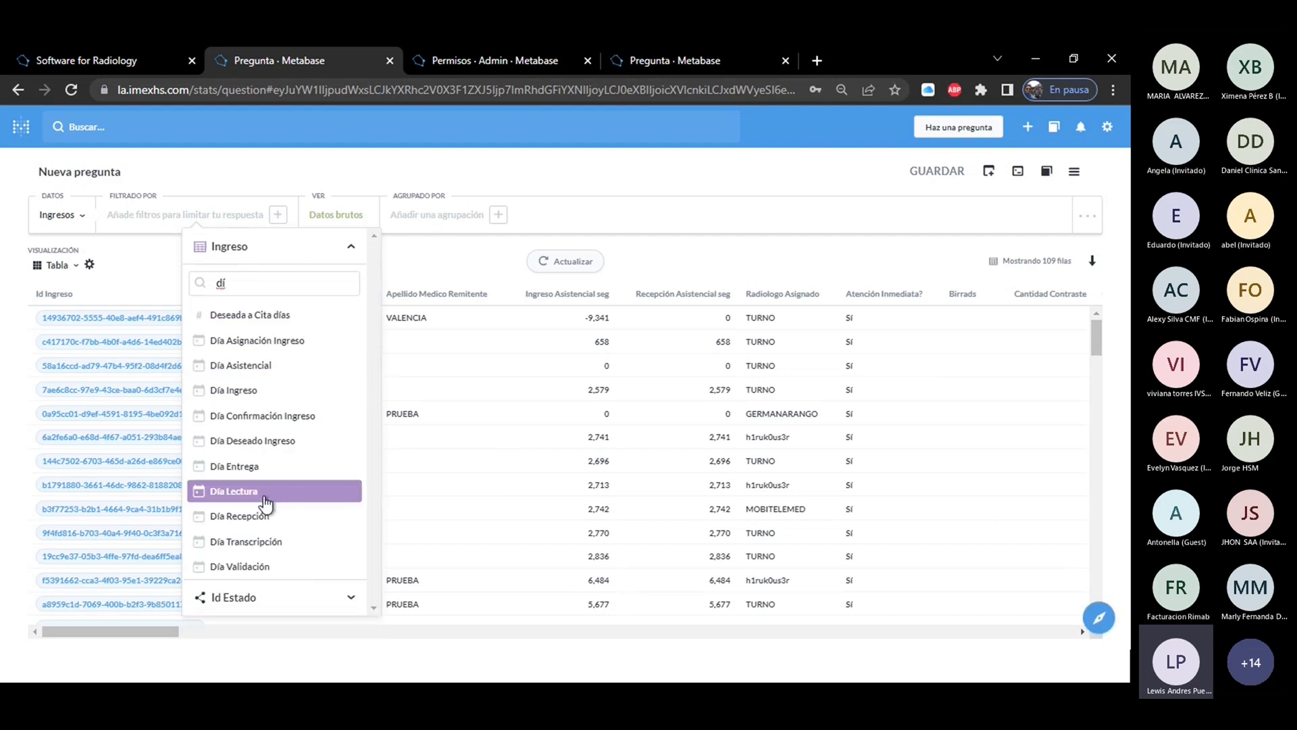
Try a Día Asistencial filter set to Actual and check which periods it offers.
click(262, 368)
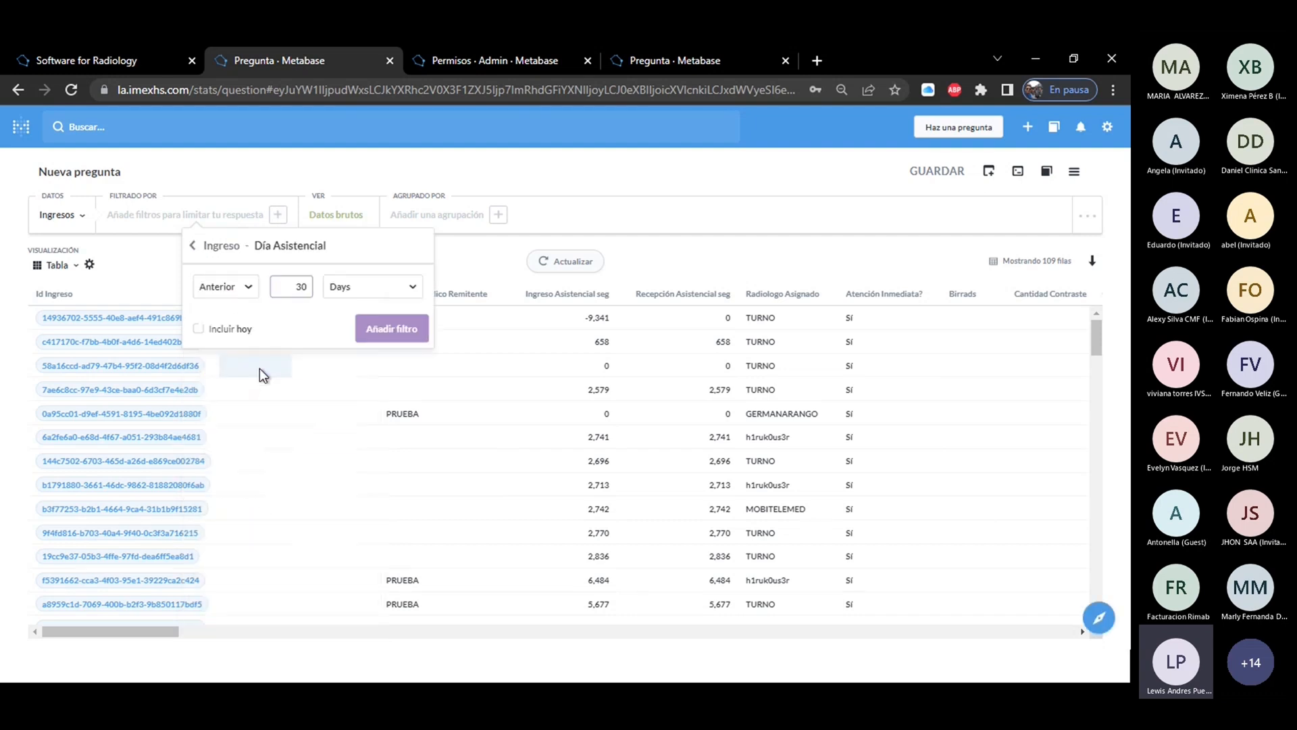
click(236, 289)
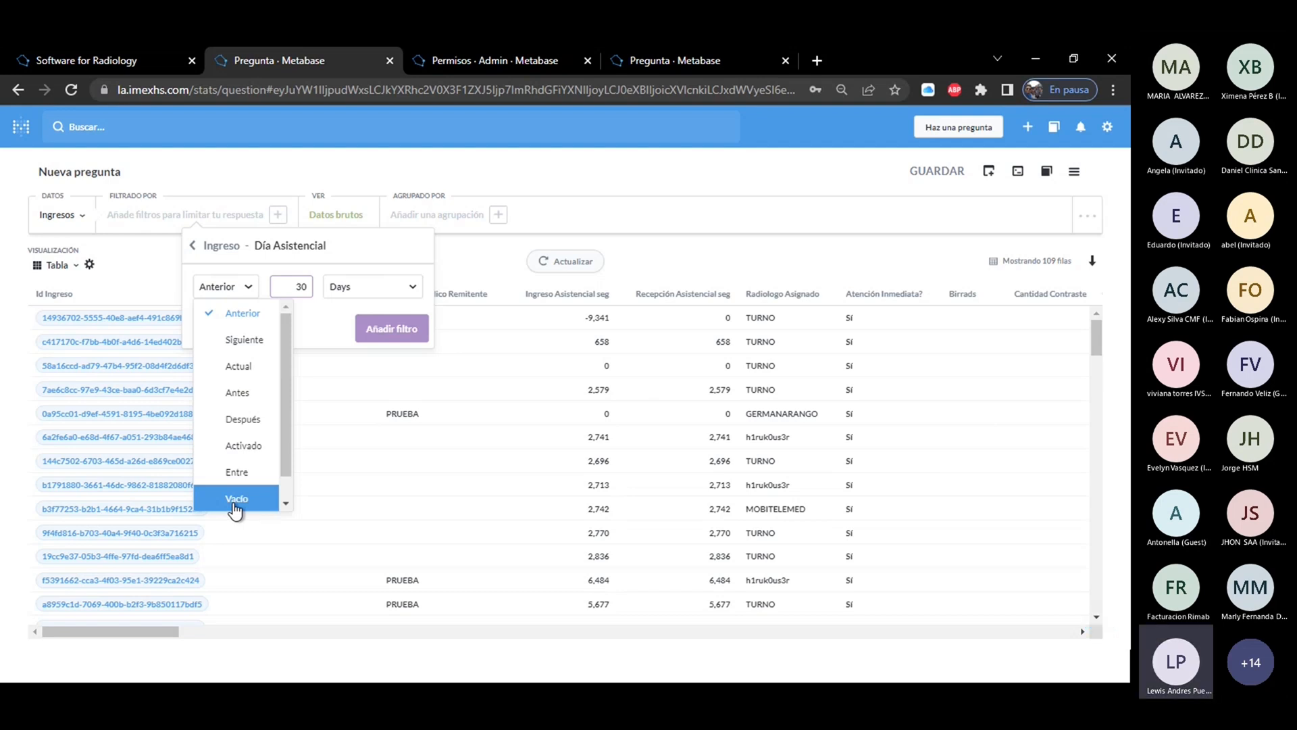
click(247, 367)
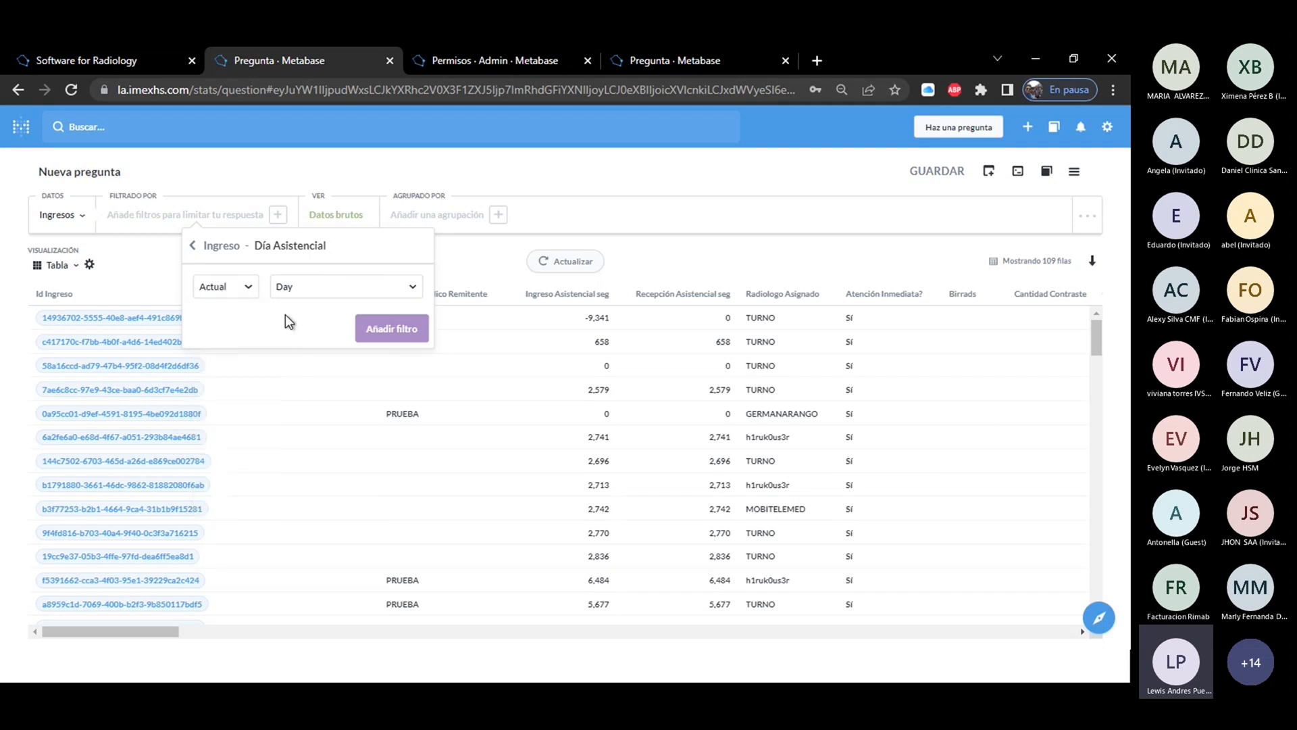
click(334, 290)
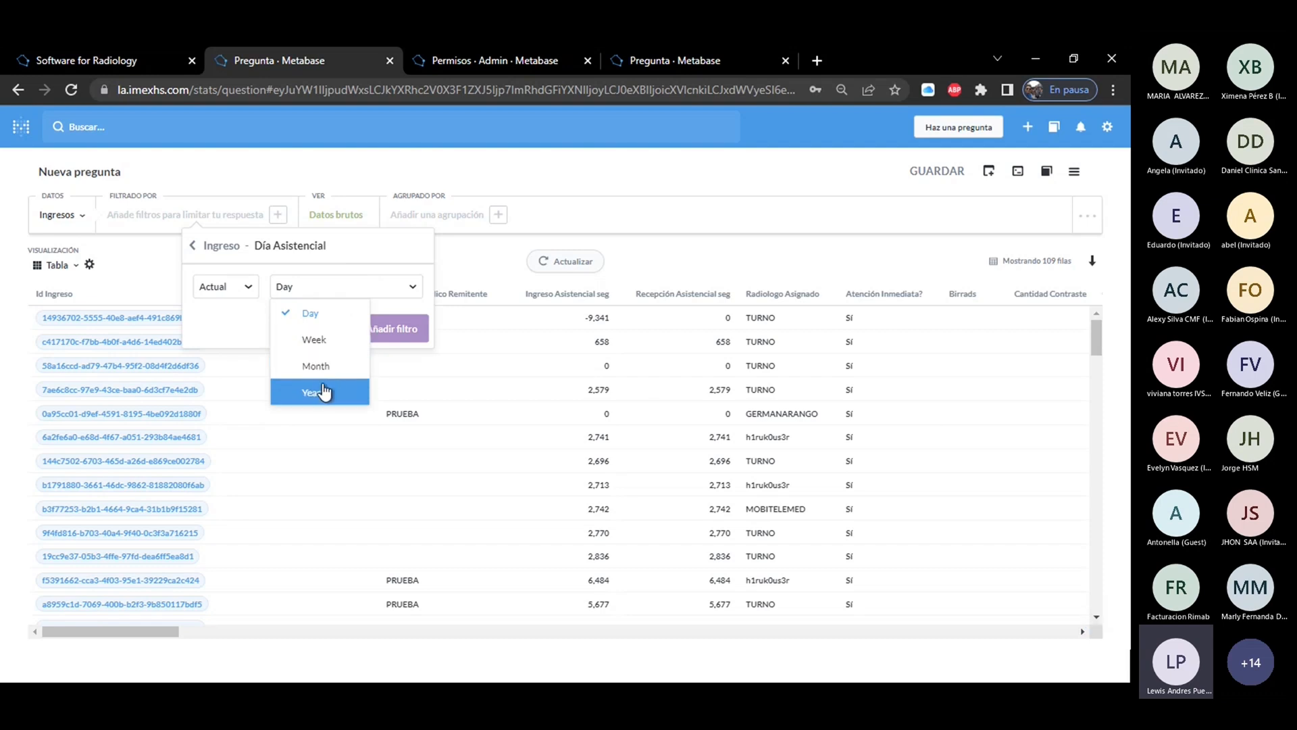
Try an Entre date range for Día Asistencial with a time on both dates, and go back to the filter fields.
click(207, 290)
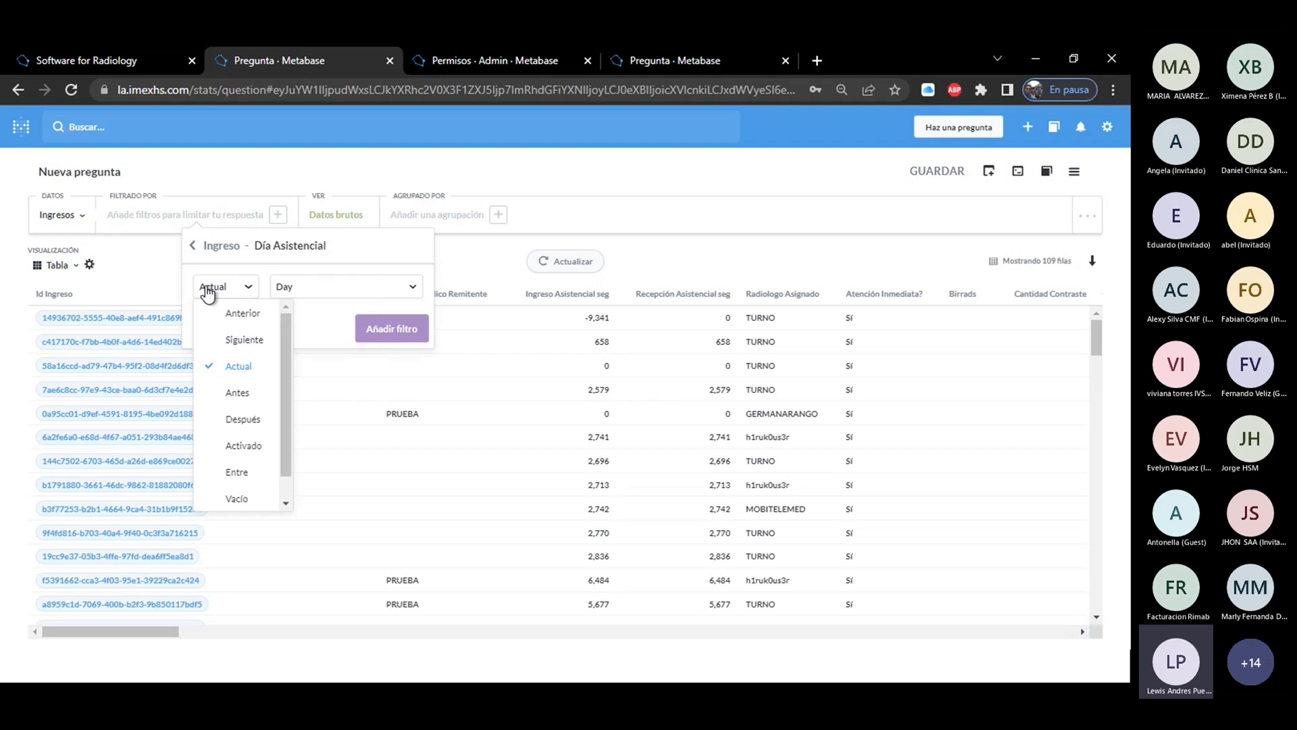
click(253, 475)
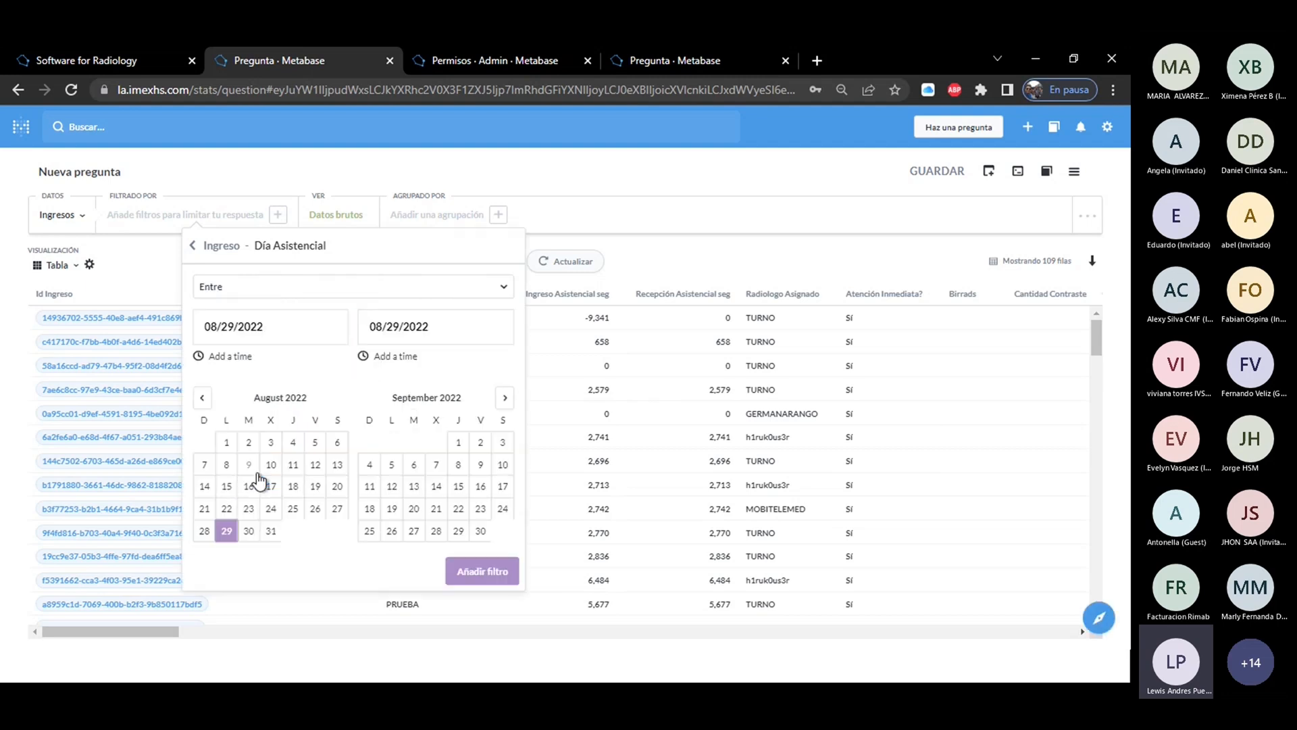
click(303, 319)
click(470, 330)
click(304, 324)
click(487, 333)
click(254, 354)
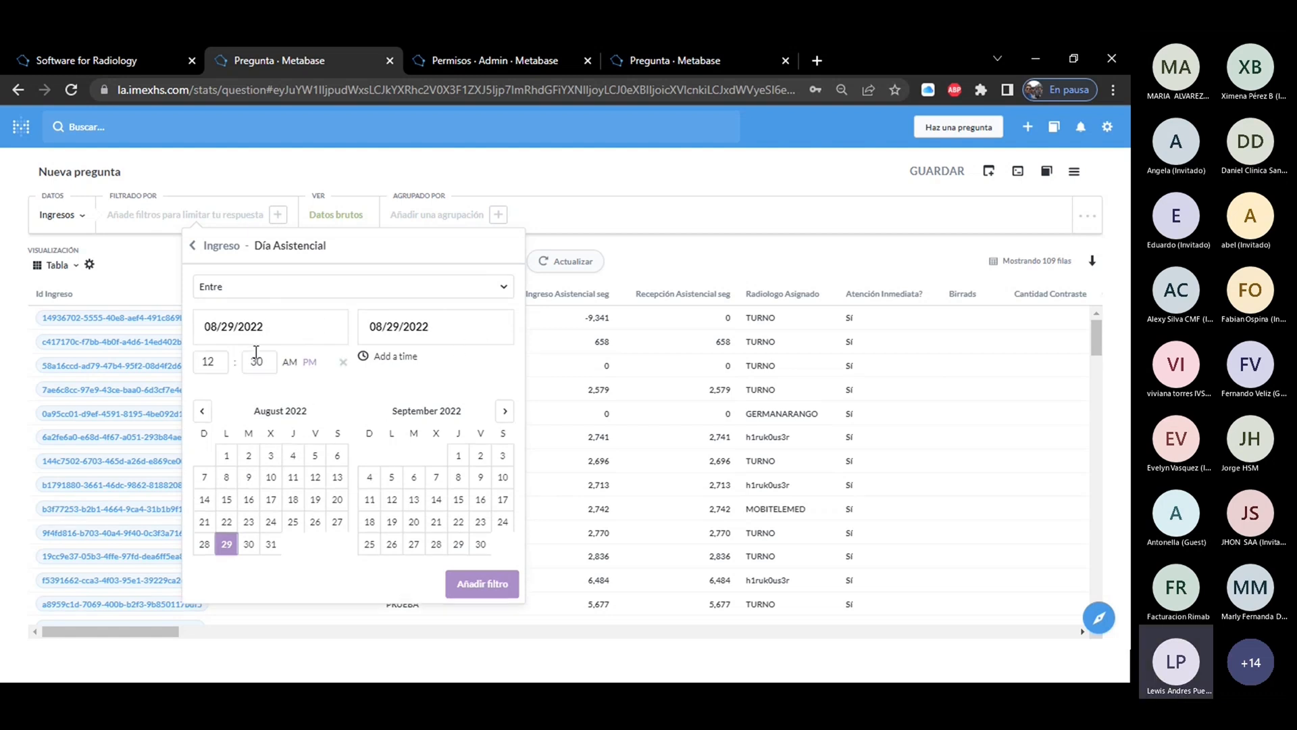
click(403, 358)
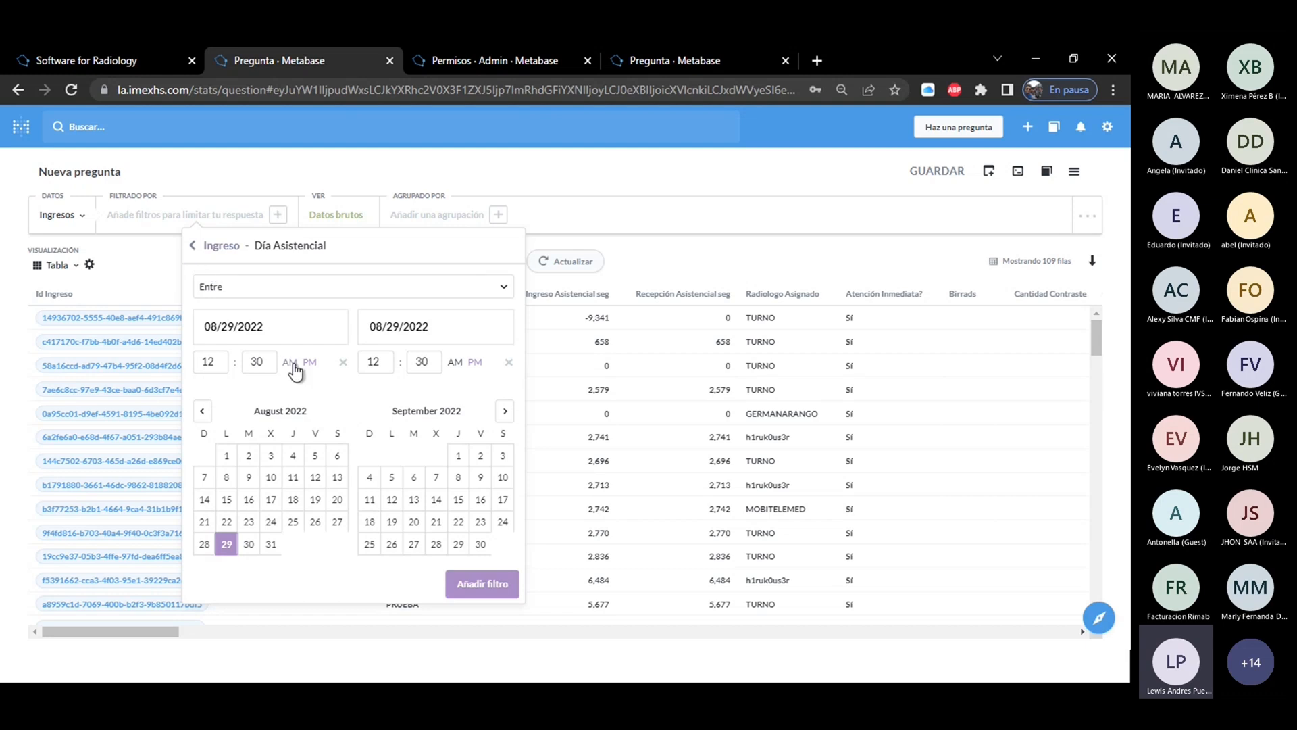
click(193, 246)
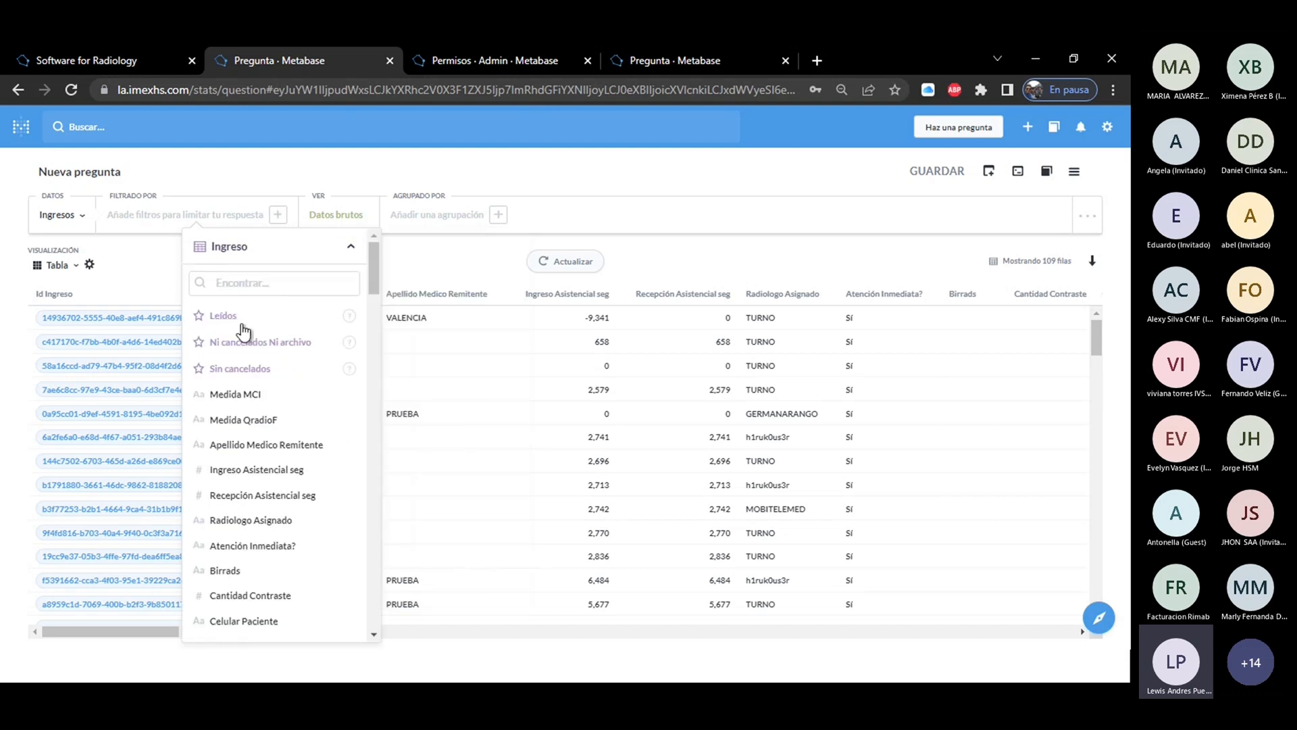
Add a Día Asistencial filter set to Actual and Month, and get the filtered answer for Ingresos.
text(dpi)
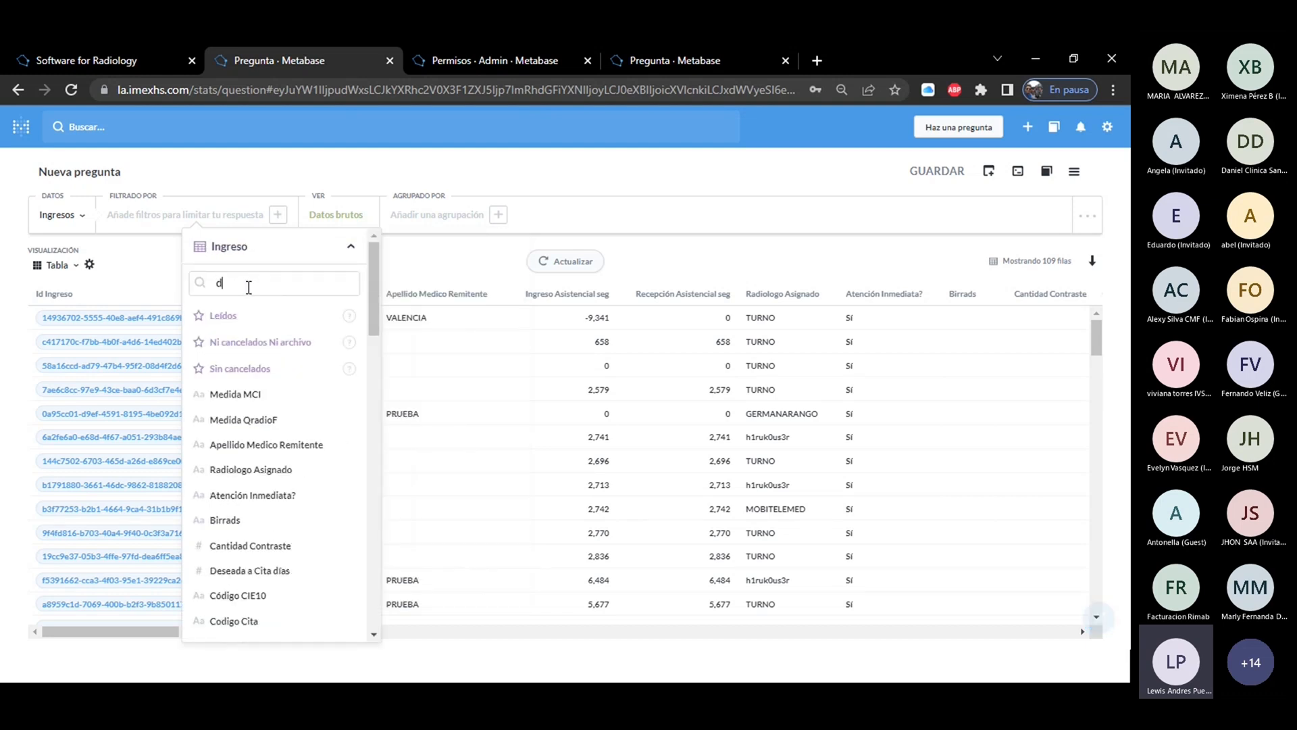
key(BackSpace)
text(ía)
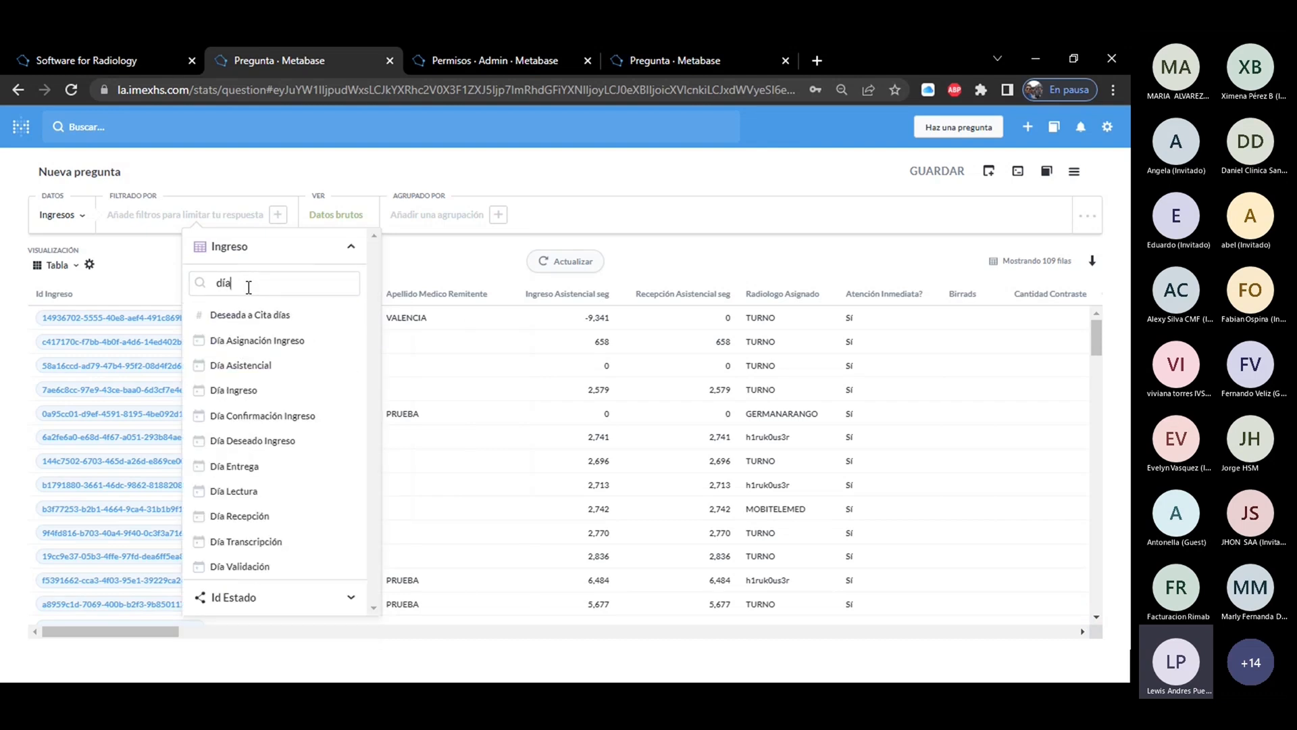
click(249, 365)
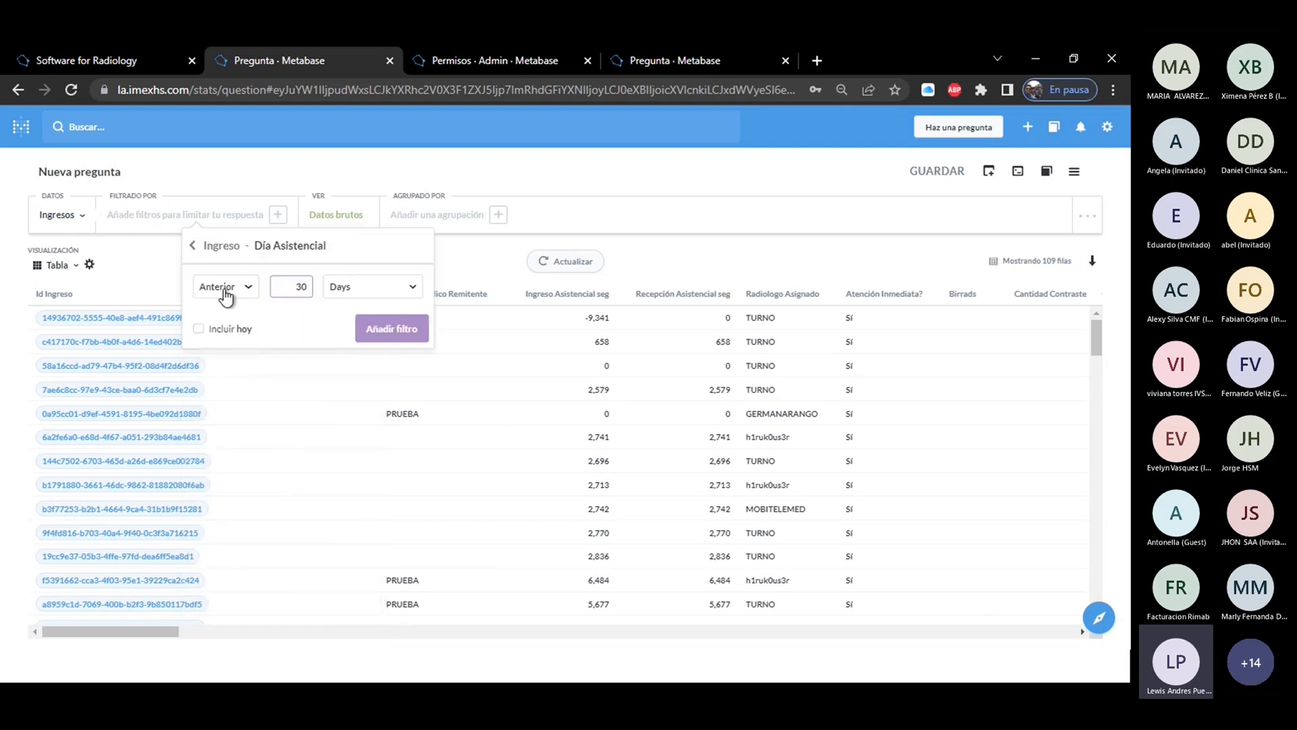
click(225, 288)
click(233, 367)
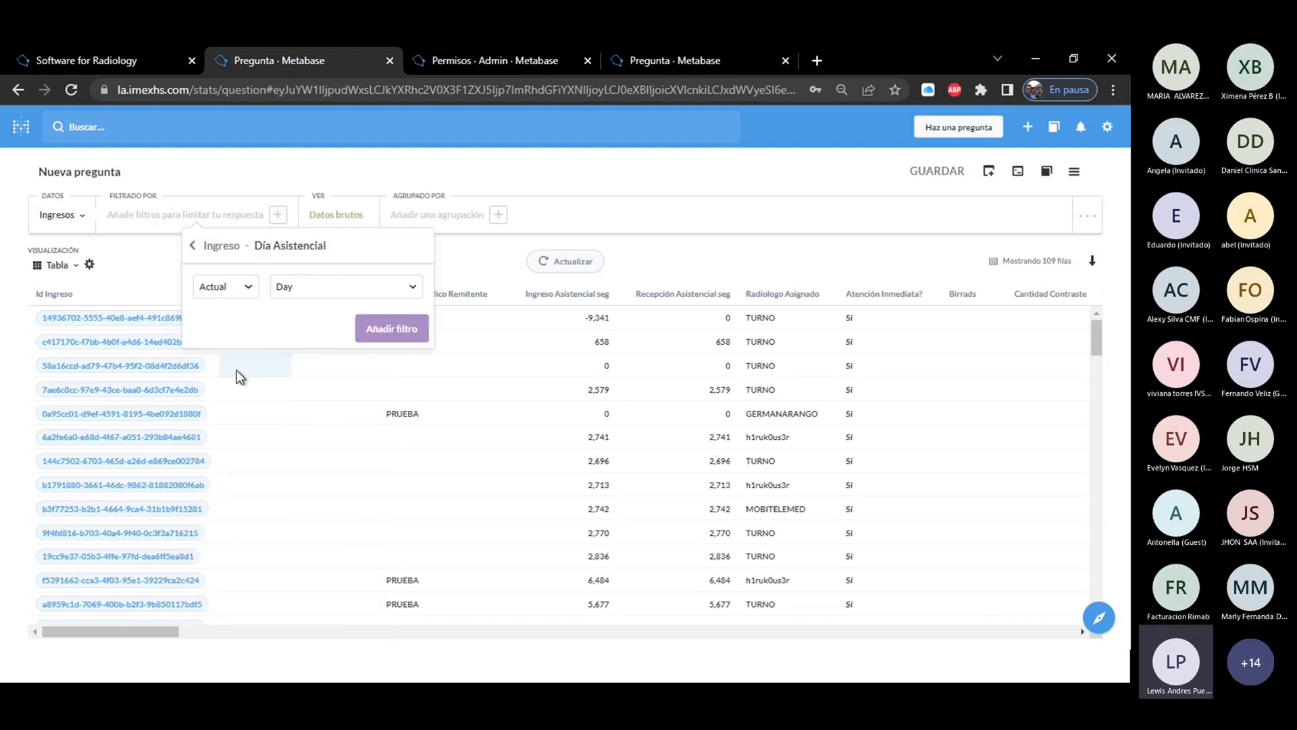
click(321, 284)
click(324, 365)
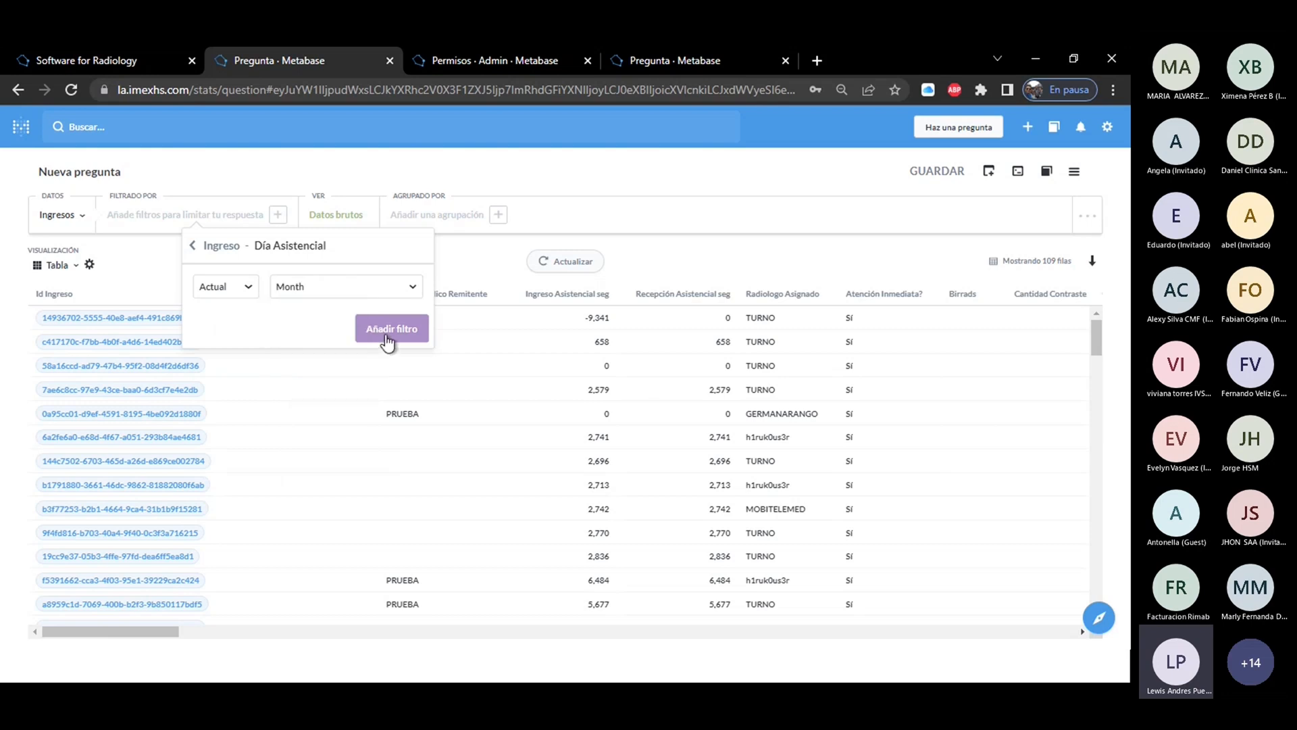
click(386, 335)
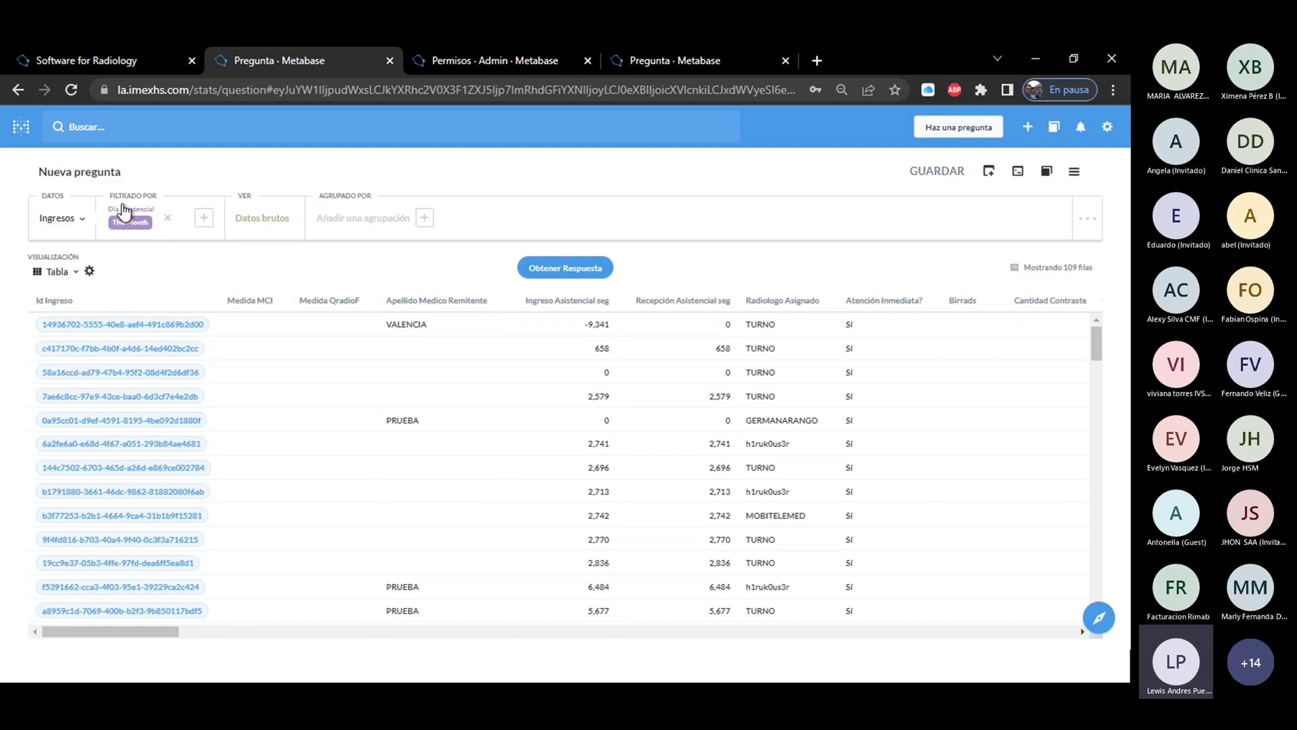
click(548, 273)
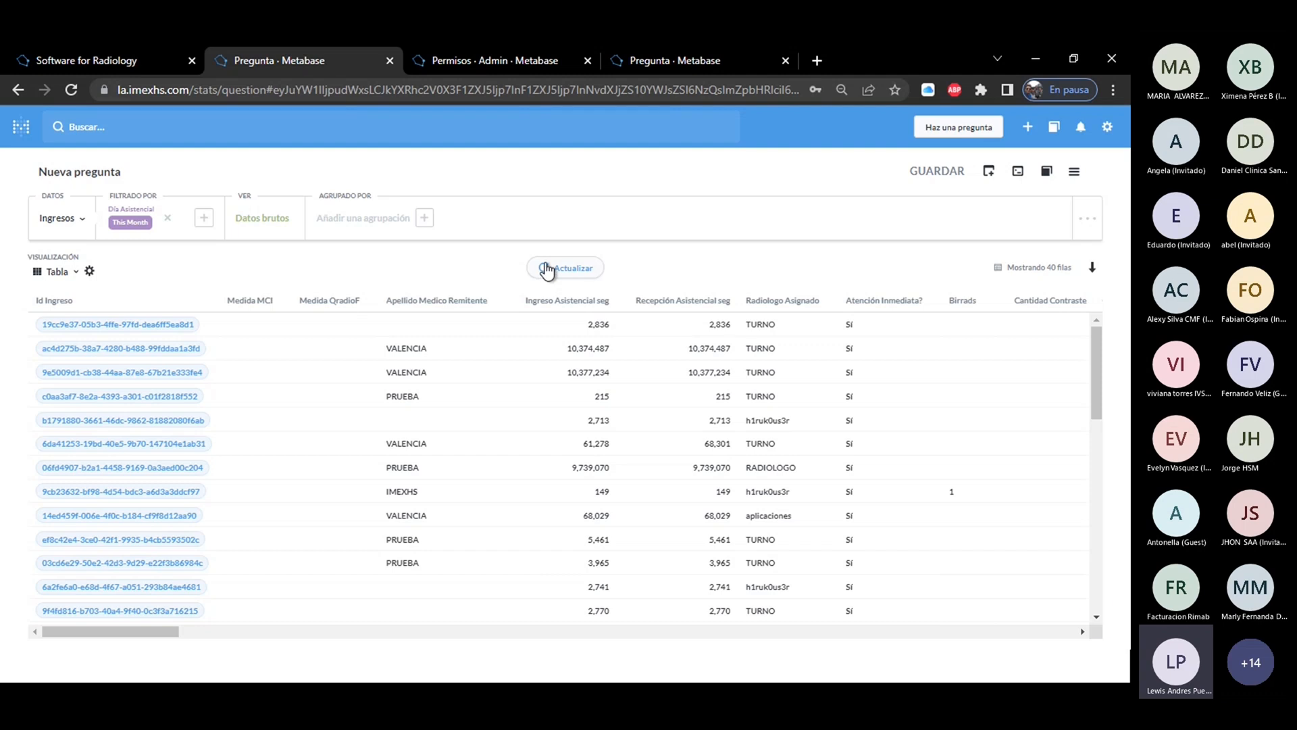
Change the question's view from raw data to Número de filas and get the answer.
click(262, 217)
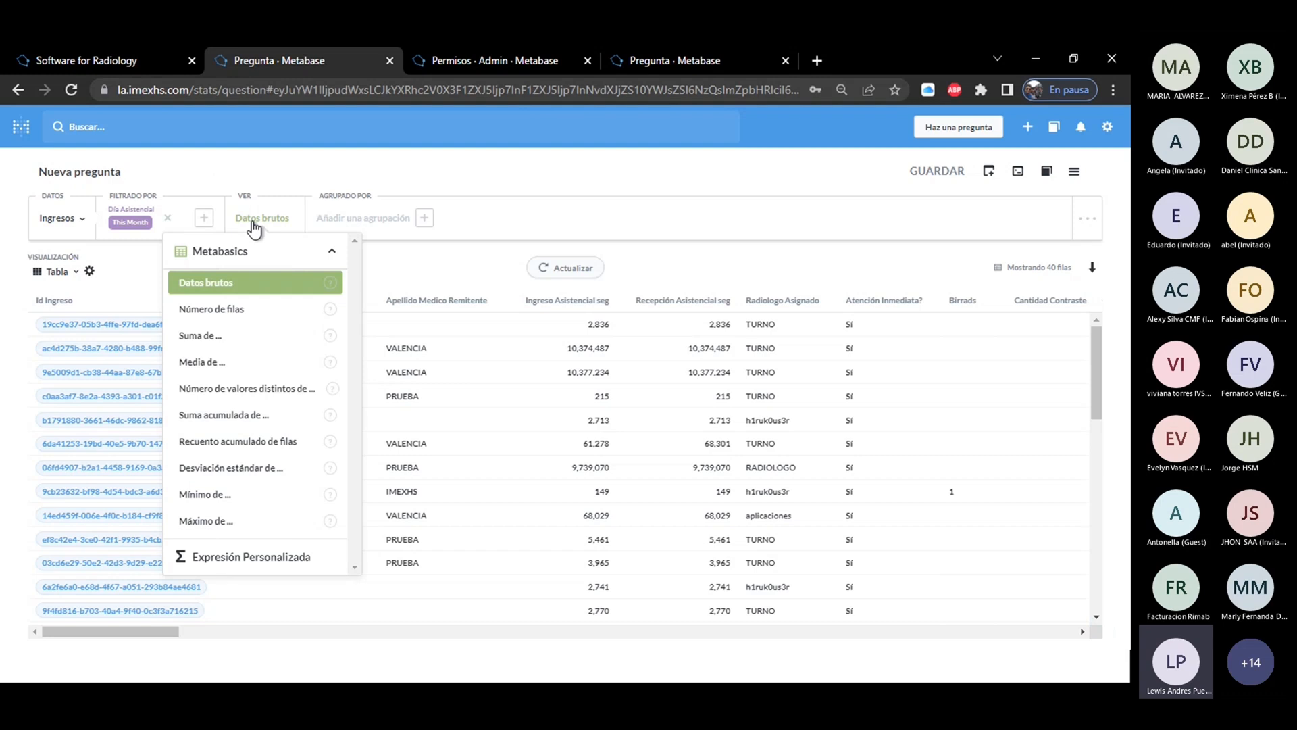
click(215, 311)
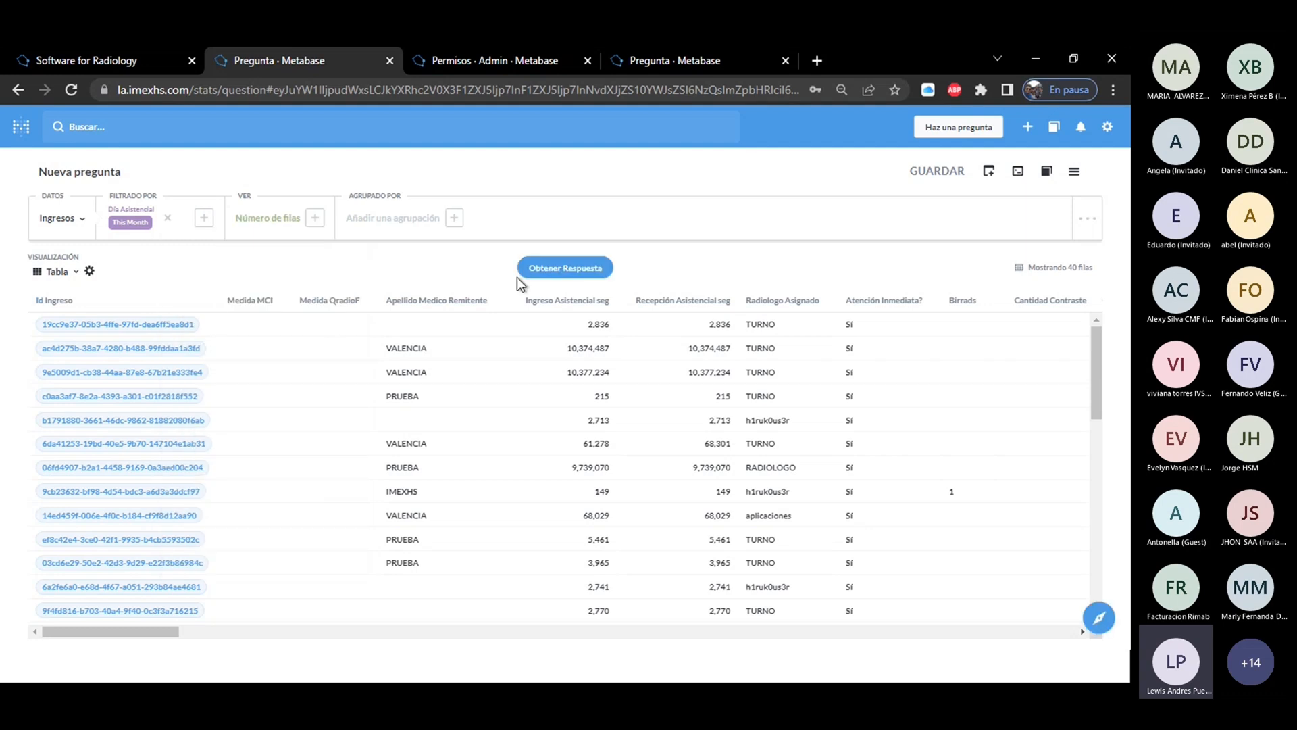
click(551, 273)
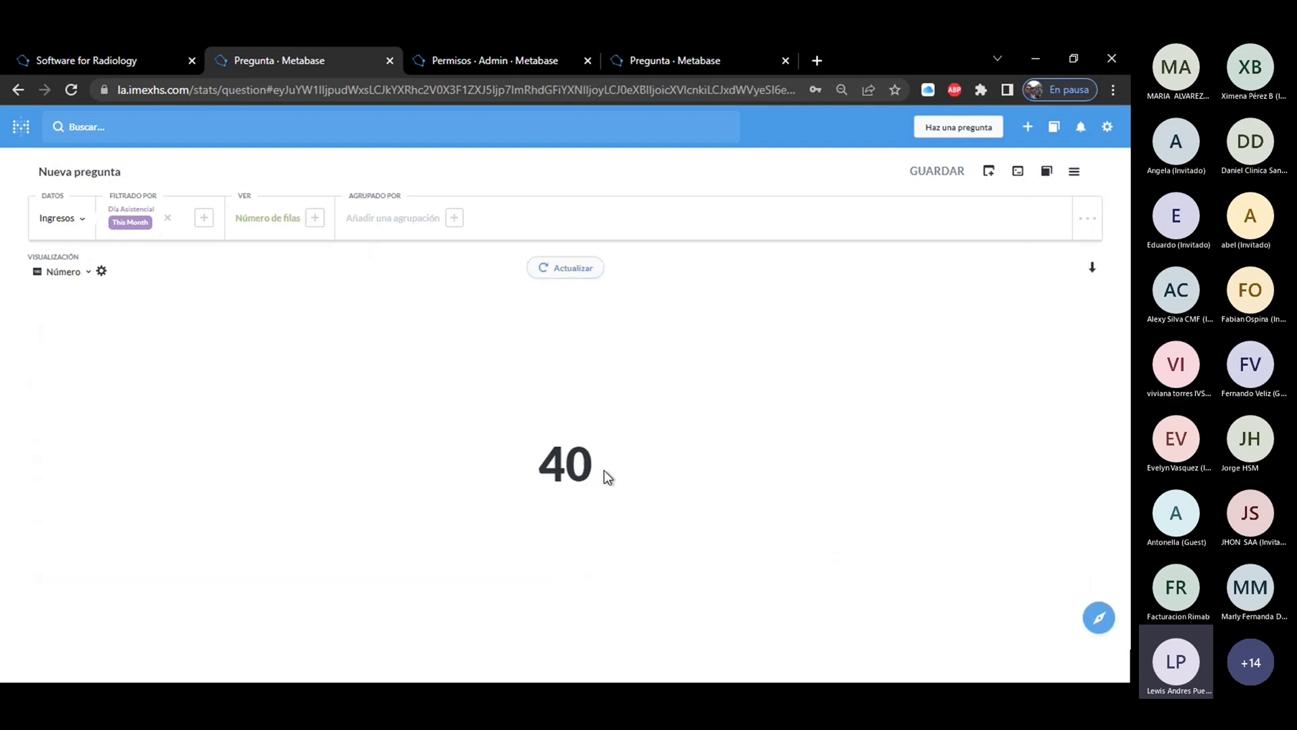
Switch the Ingresos question's view to Datos brutos and get the answer.
drag(604, 474, 537, 462)
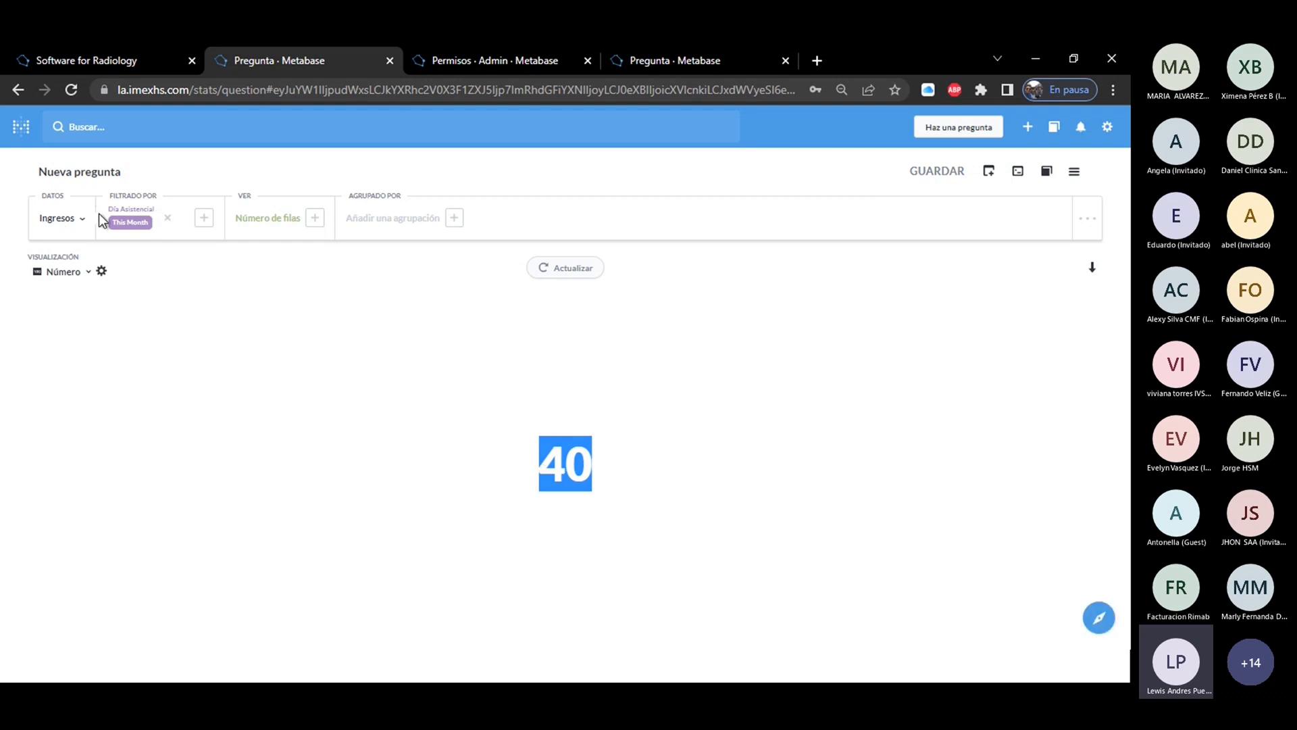
click(519, 327)
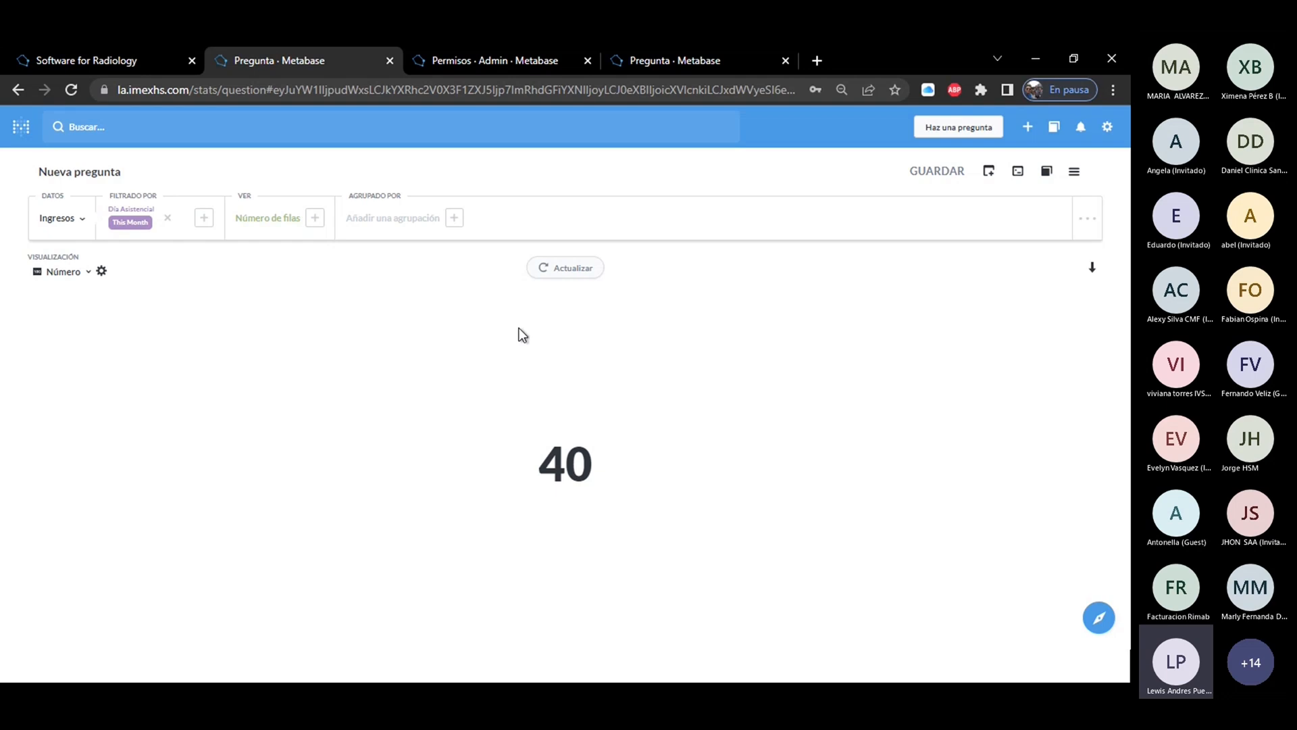
click(285, 225)
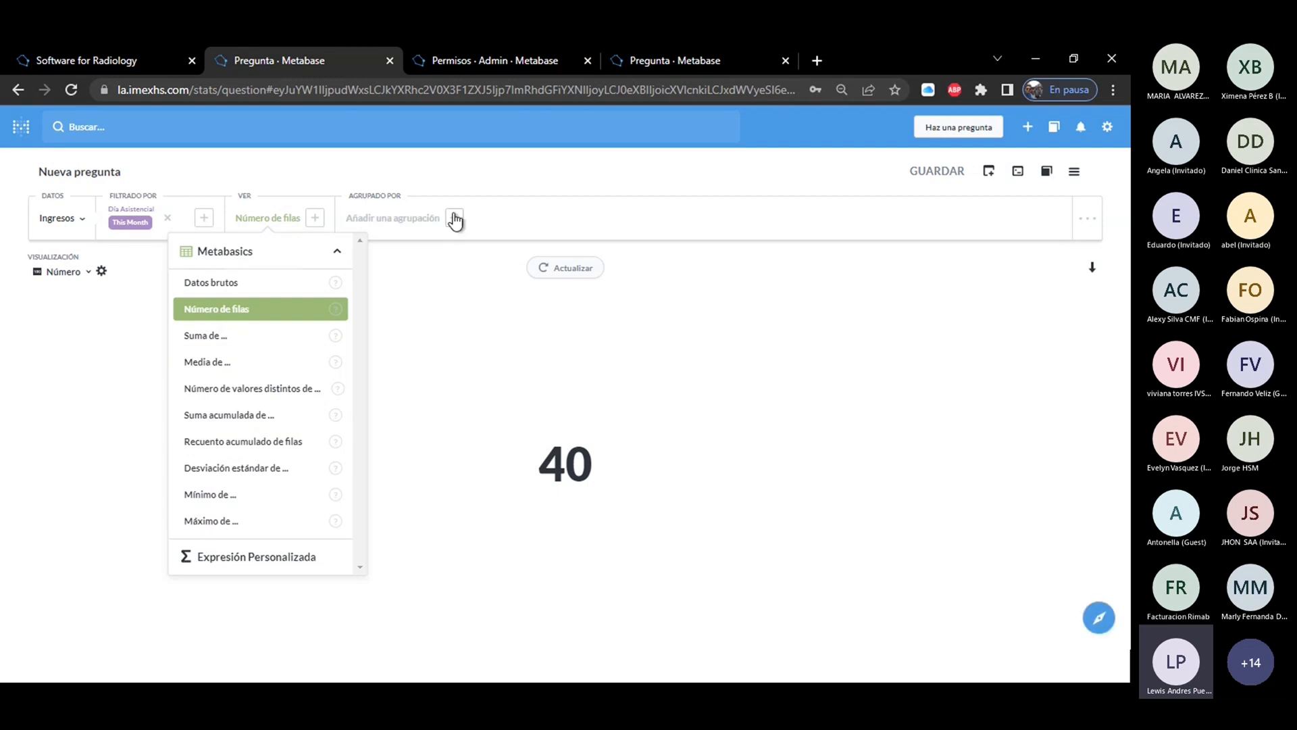
click(273, 282)
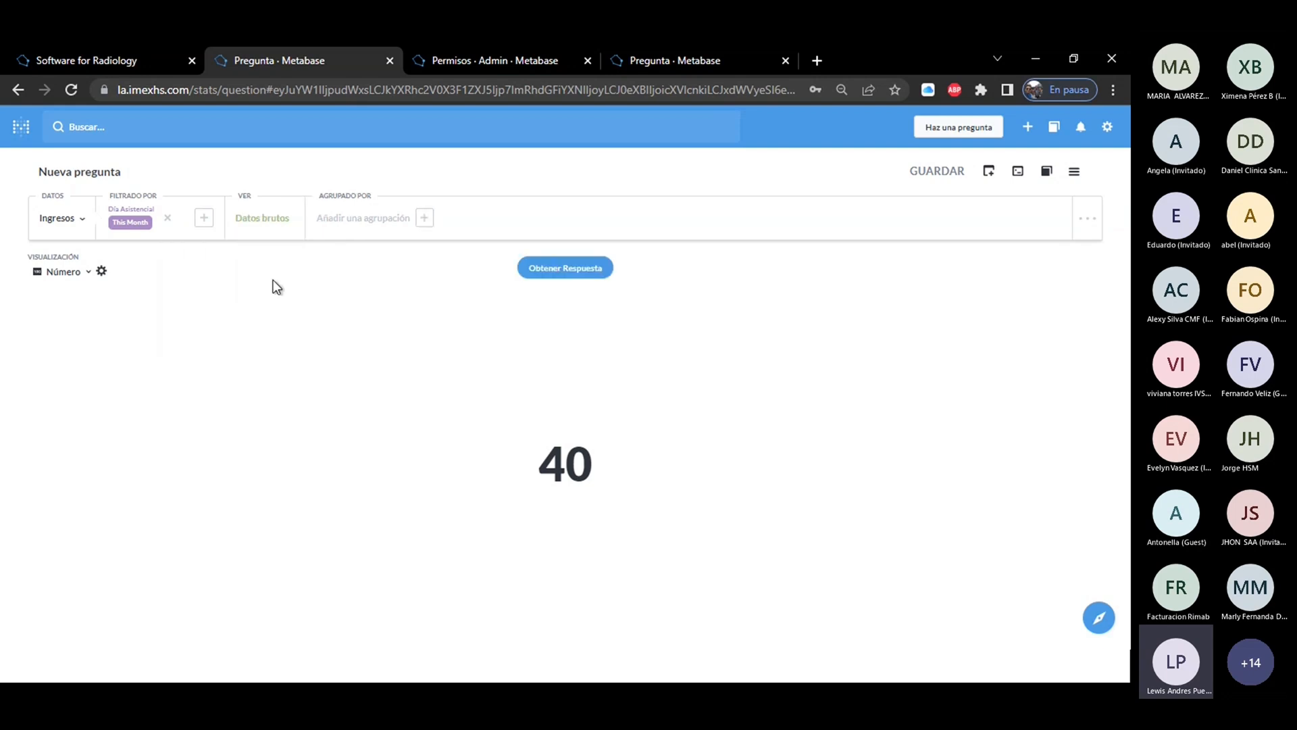
click(565, 268)
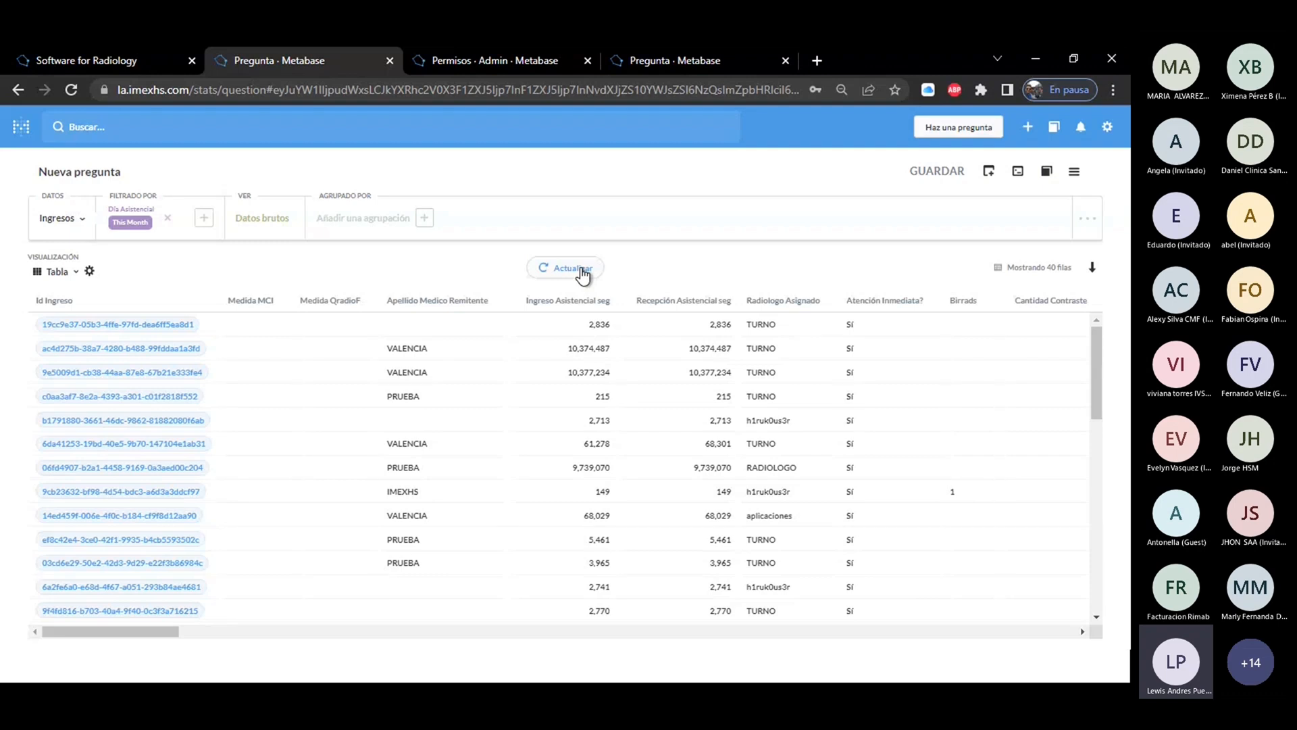
Group the Ingresos question by Modalidad and get the grouped answer.
click(360, 222)
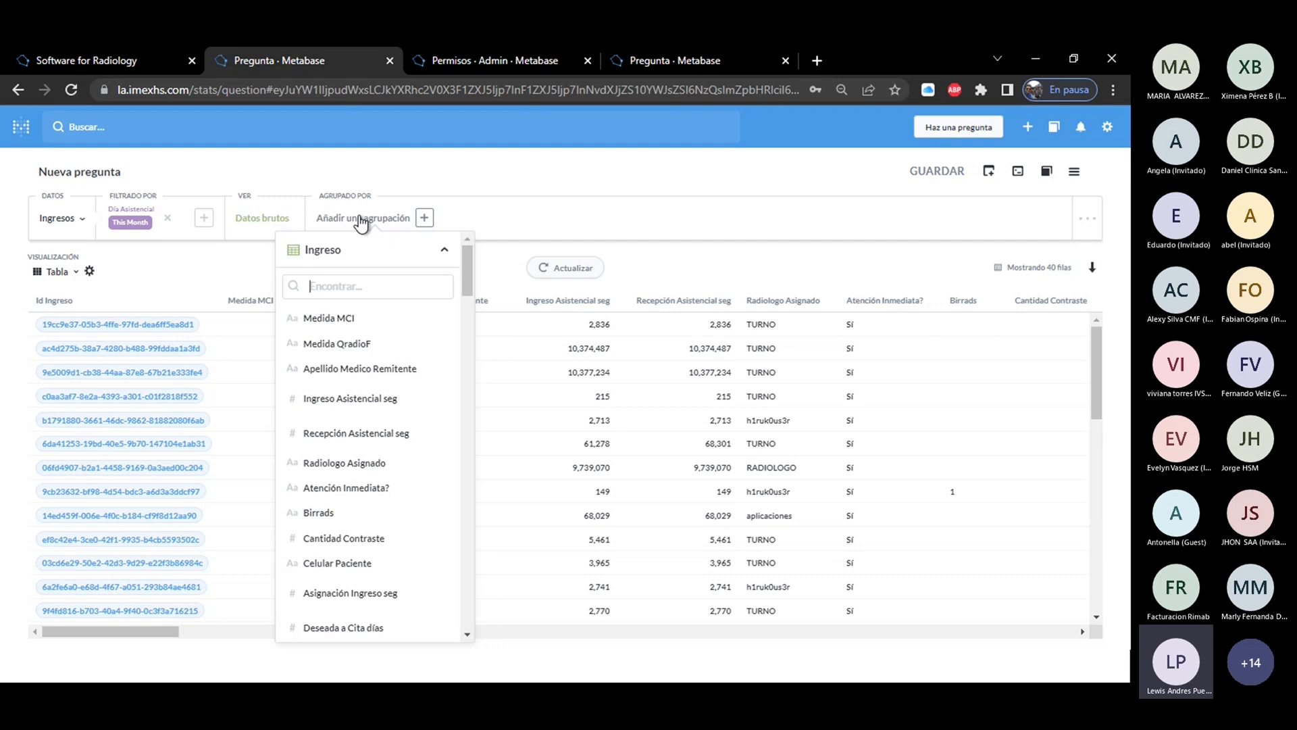
text(mod)
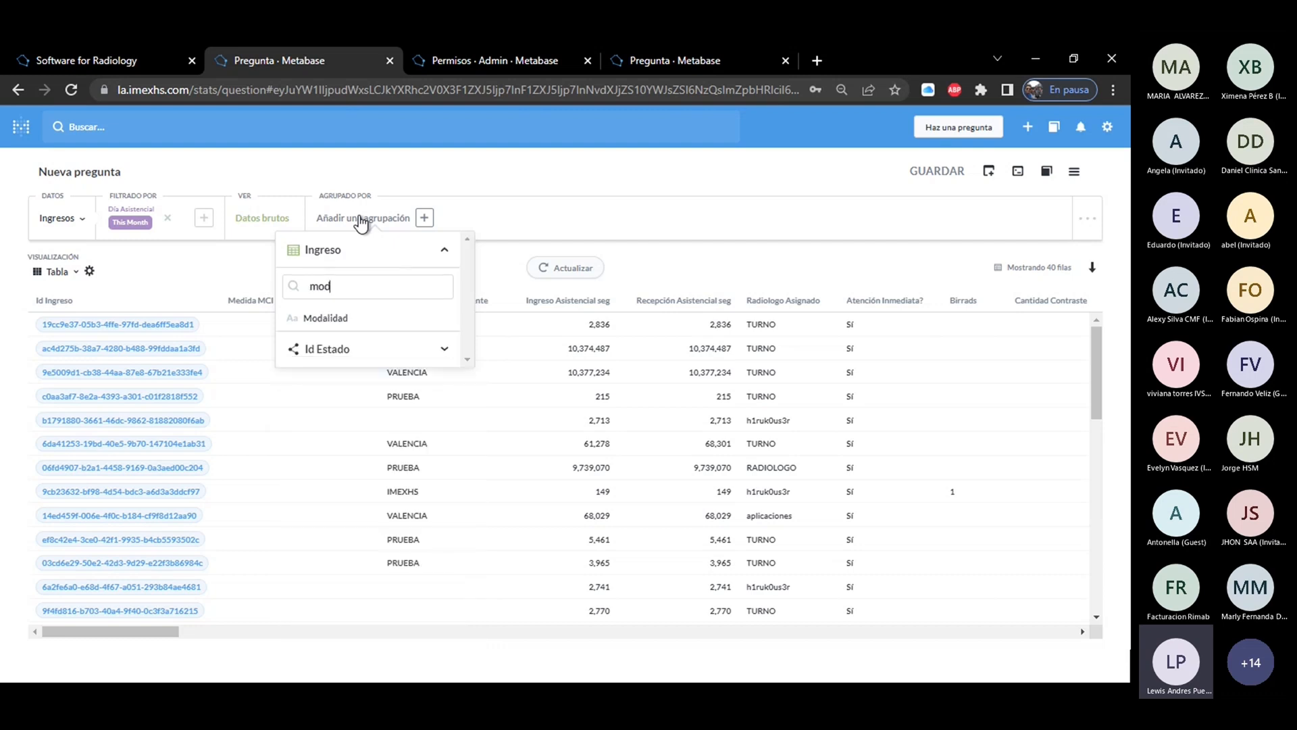
click(335, 319)
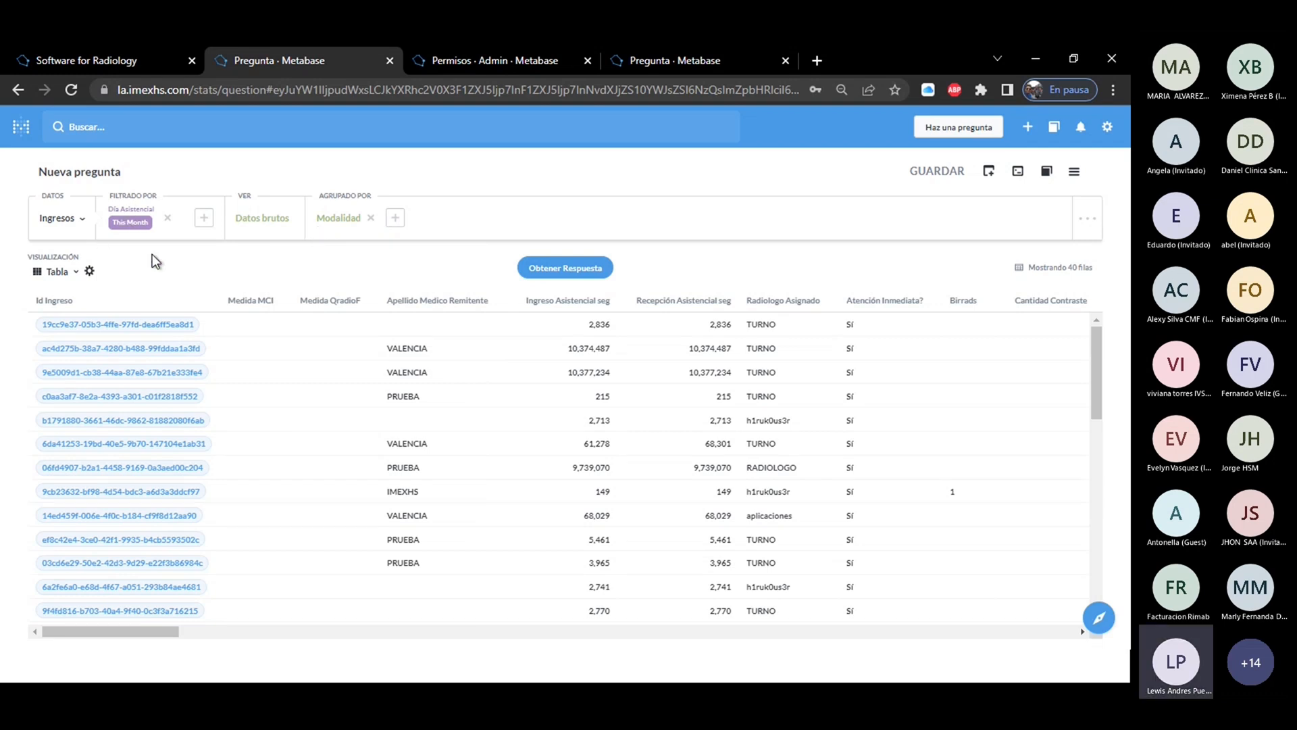
click(566, 270)
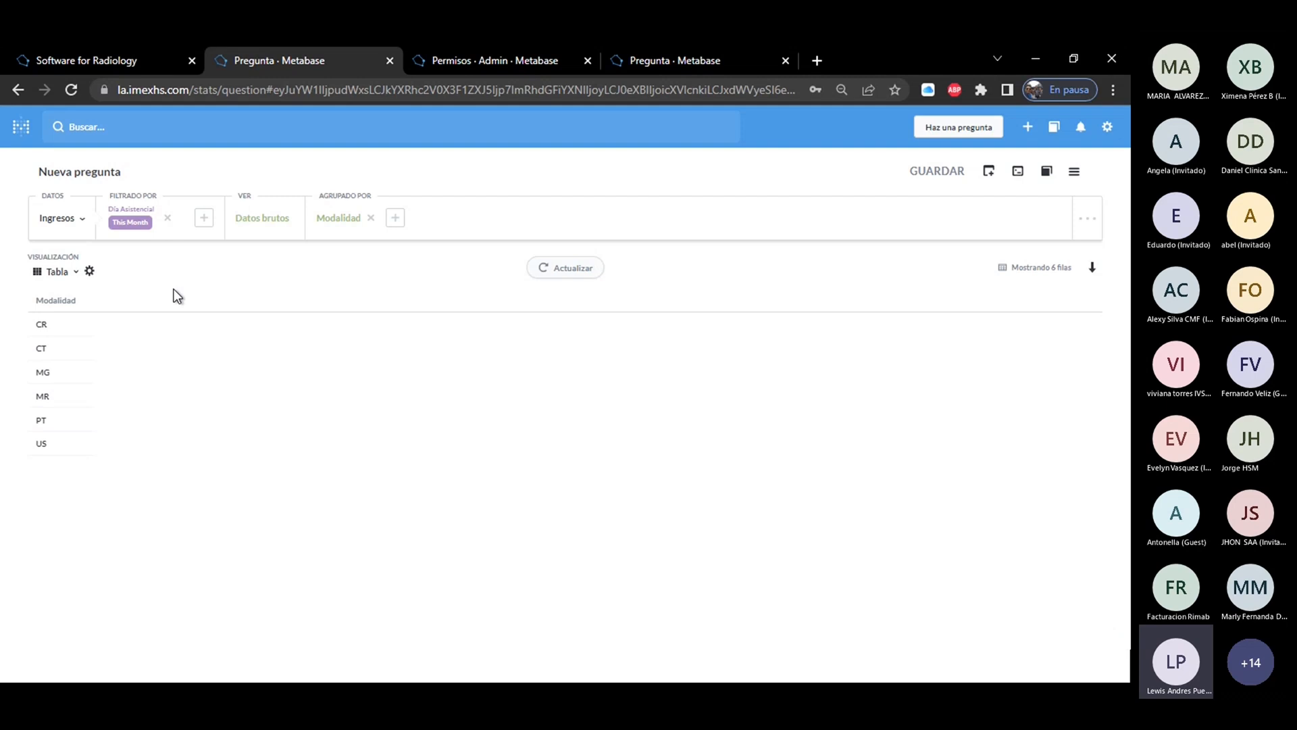
Set the grouped question's view to Número de filas and get the row count per Modalidad.
click(269, 226)
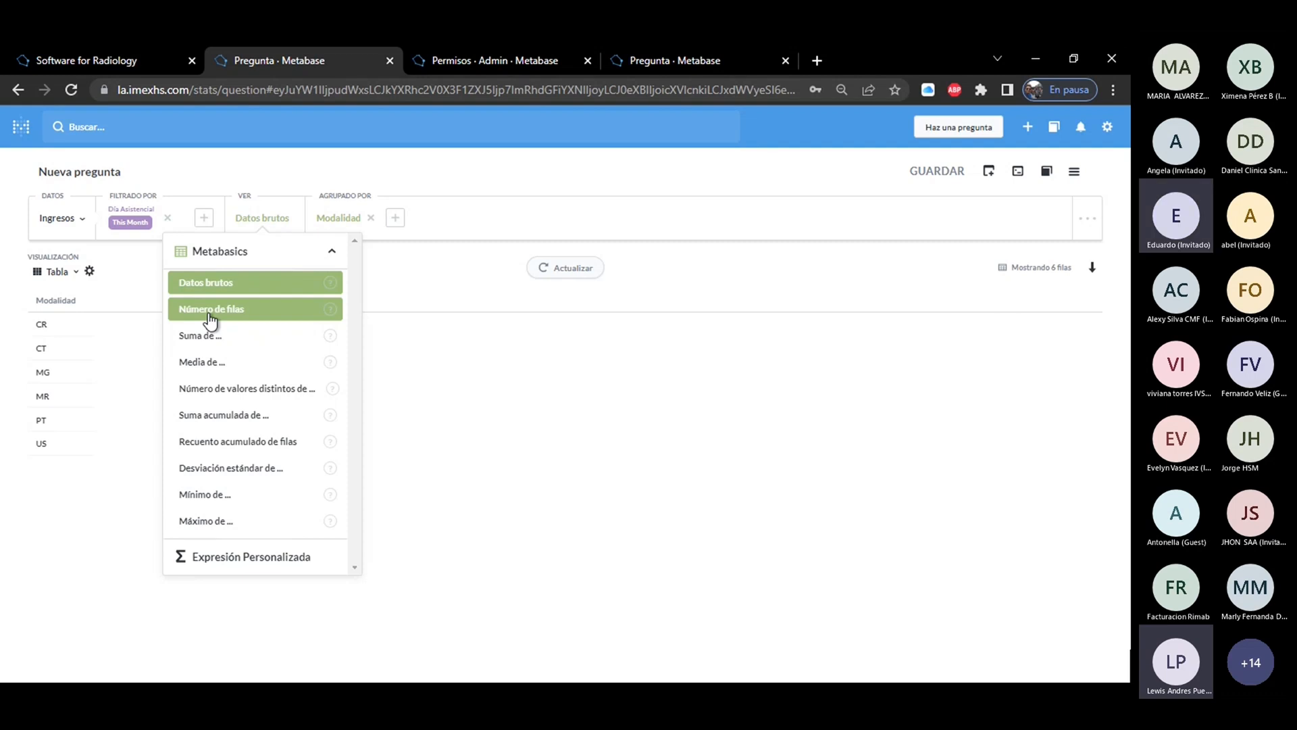
click(209, 315)
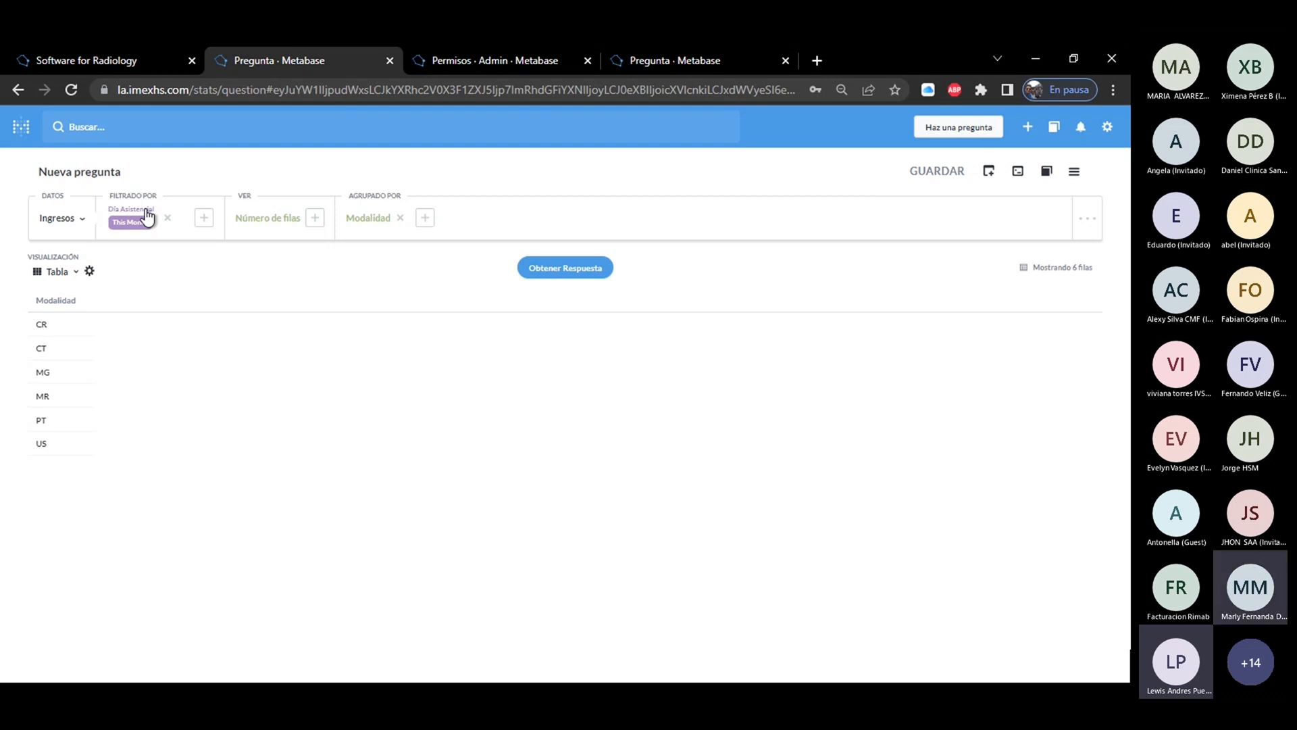
click(267, 226)
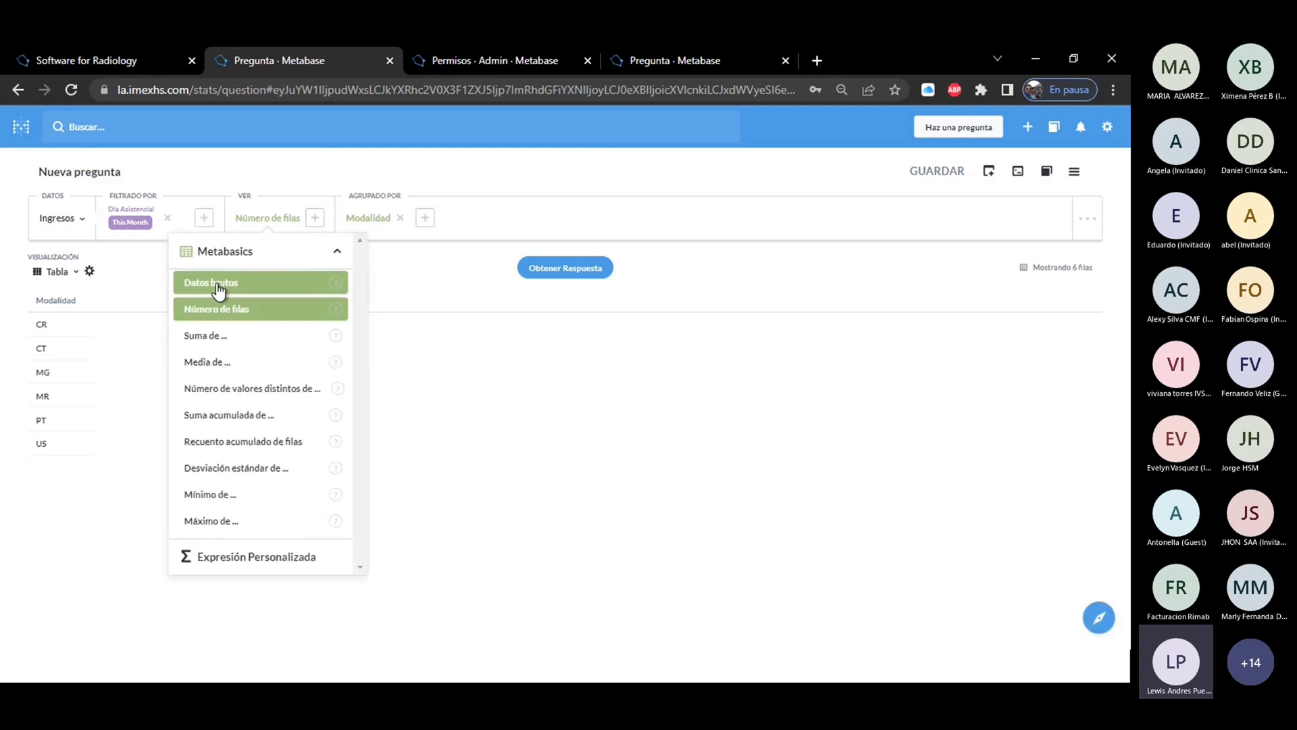
click(427, 278)
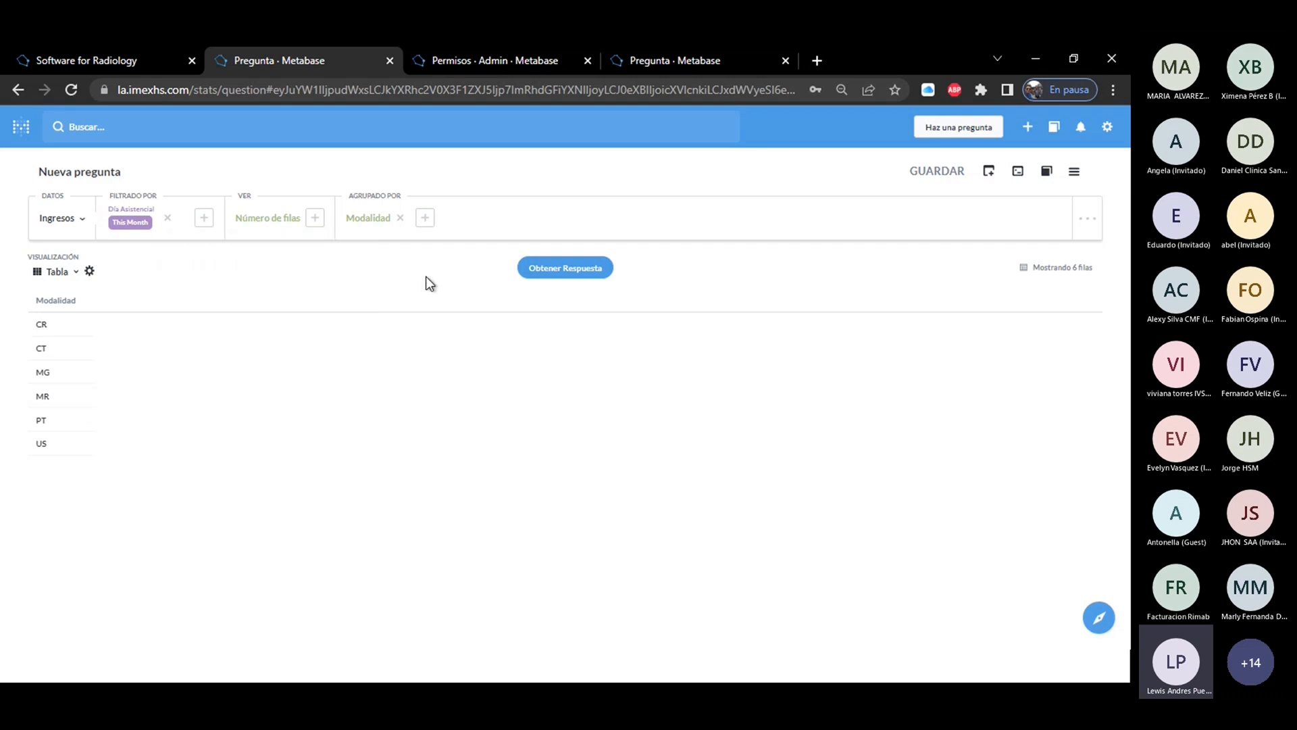
click(563, 269)
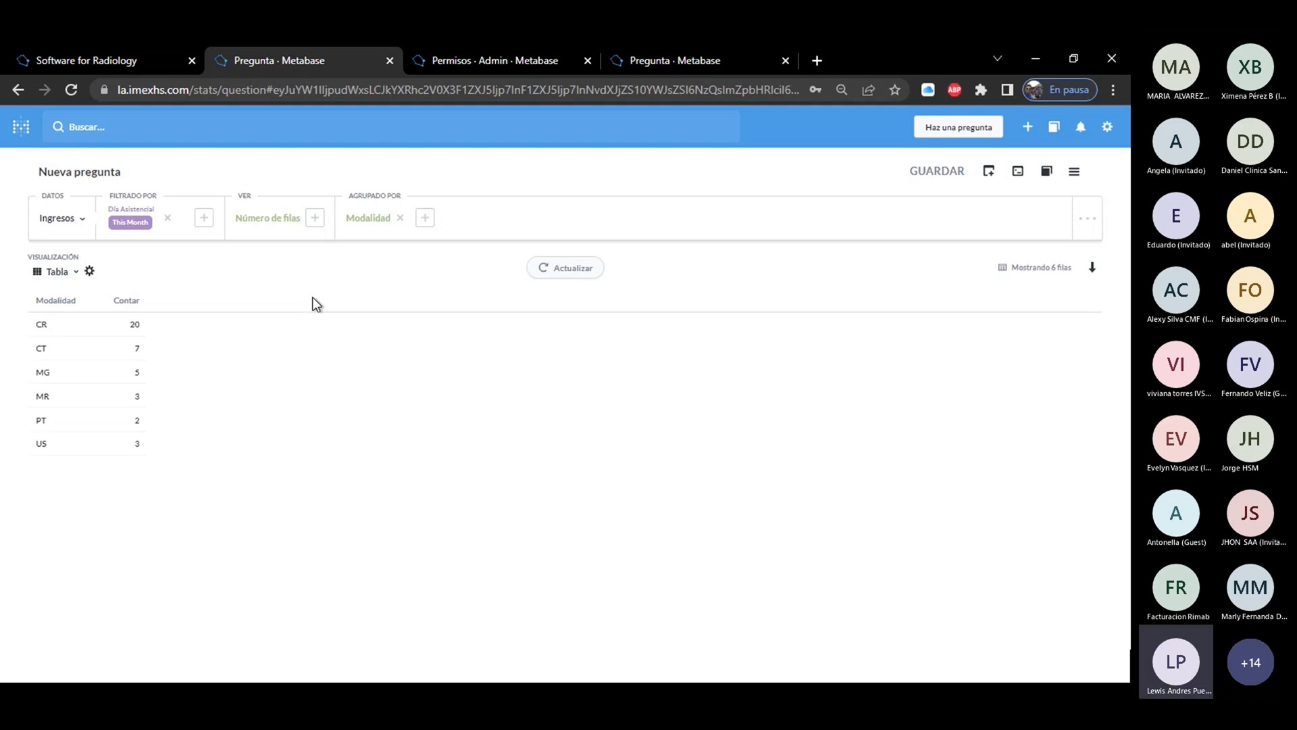
Check the table visualization's column and conditional format settings, and leave them without applying anything.
click(89, 271)
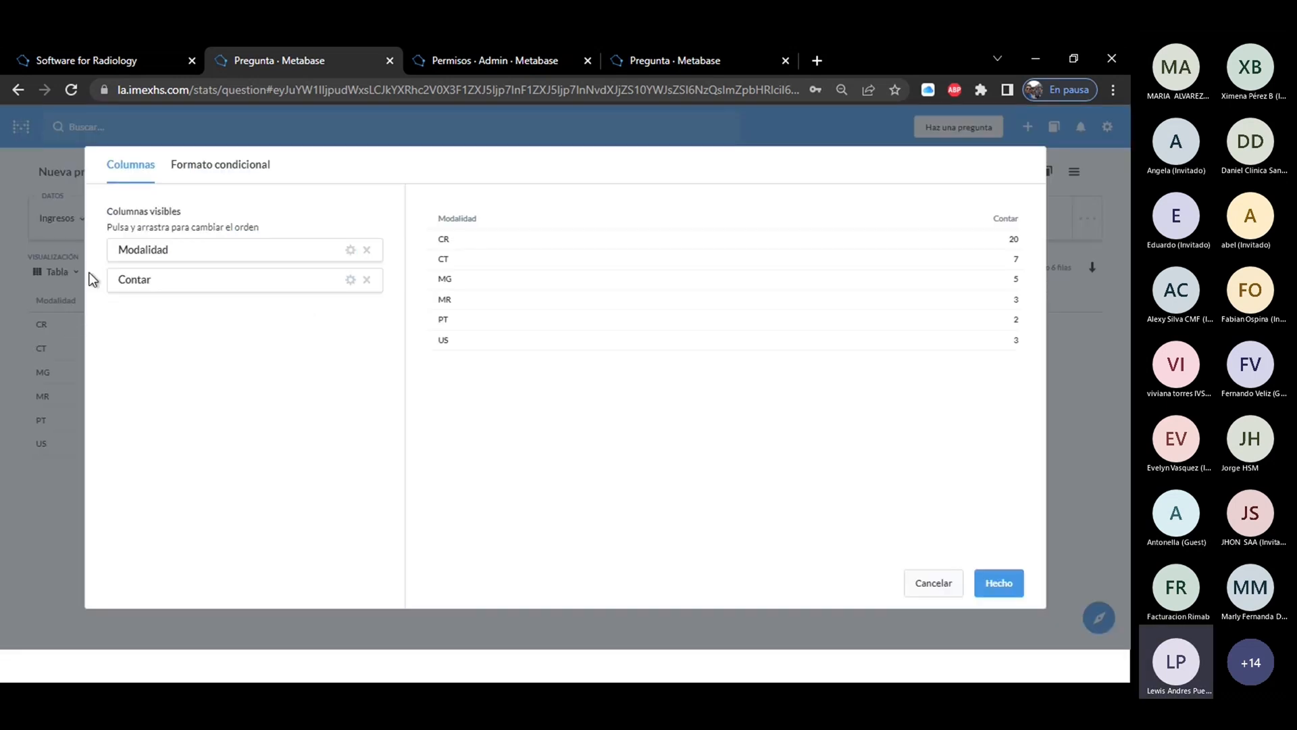
click(218, 170)
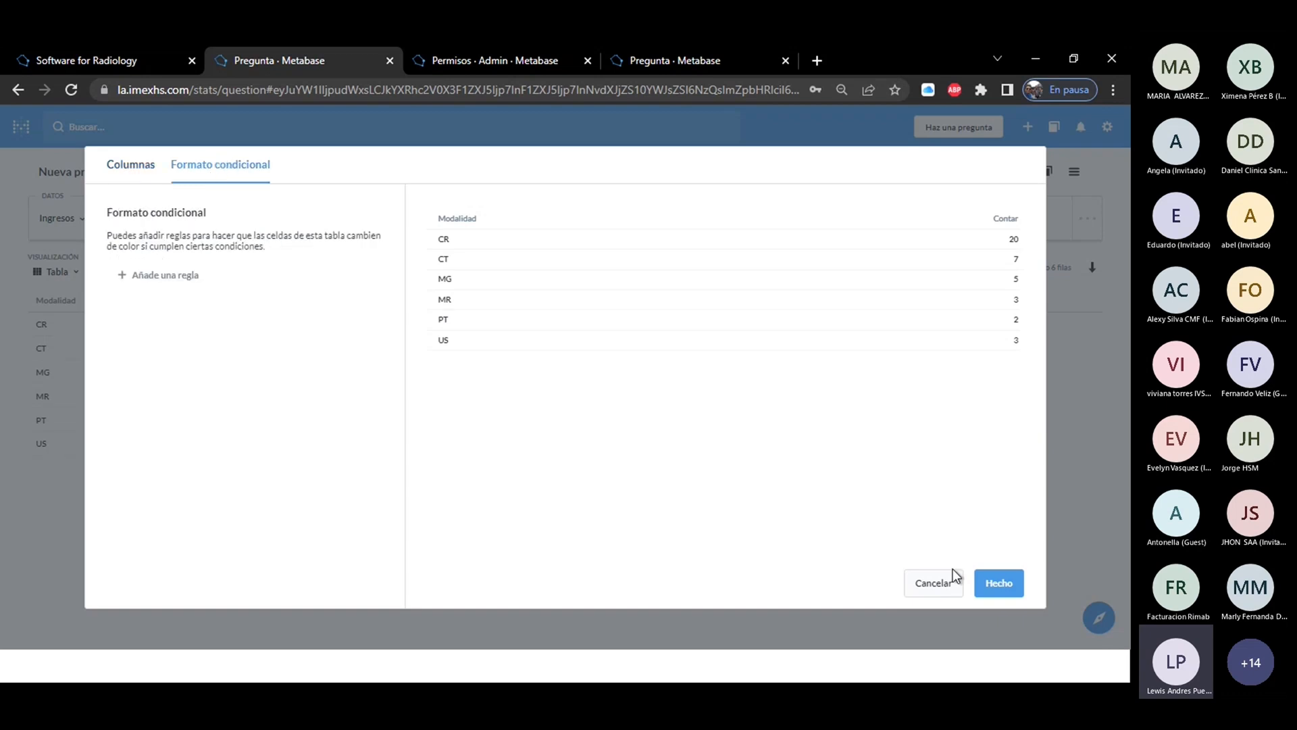
click(944, 585)
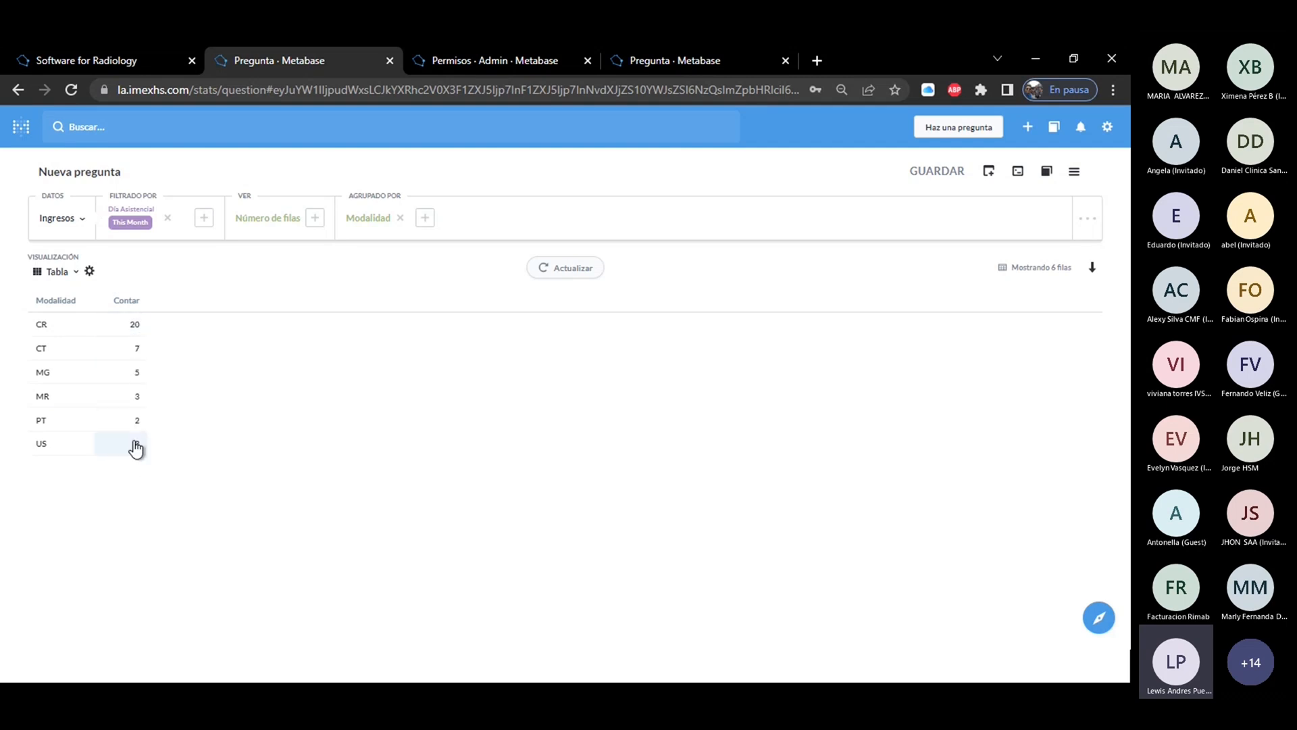
Format the Contar column with the title "ingresos" and a miniature bar chart, and apply the settings.
click(126, 301)
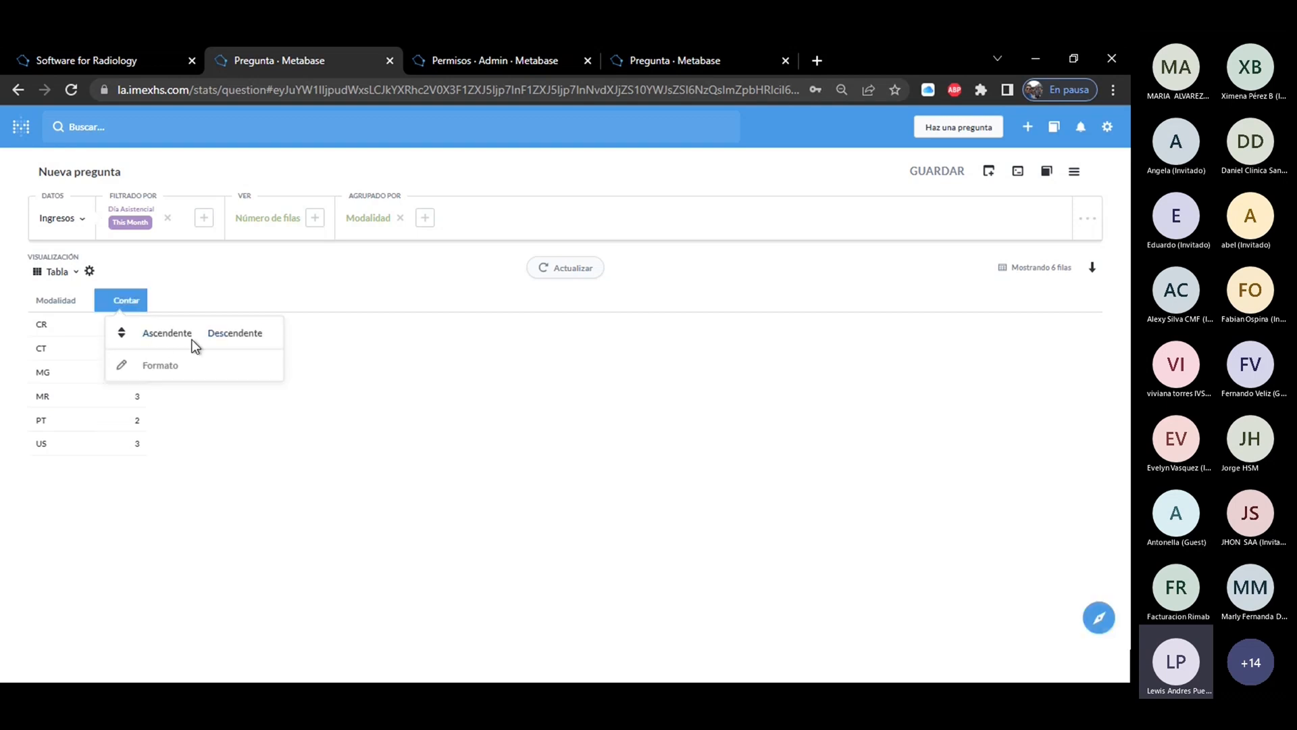
click(160, 365)
drag(168, 257, 100, 257)
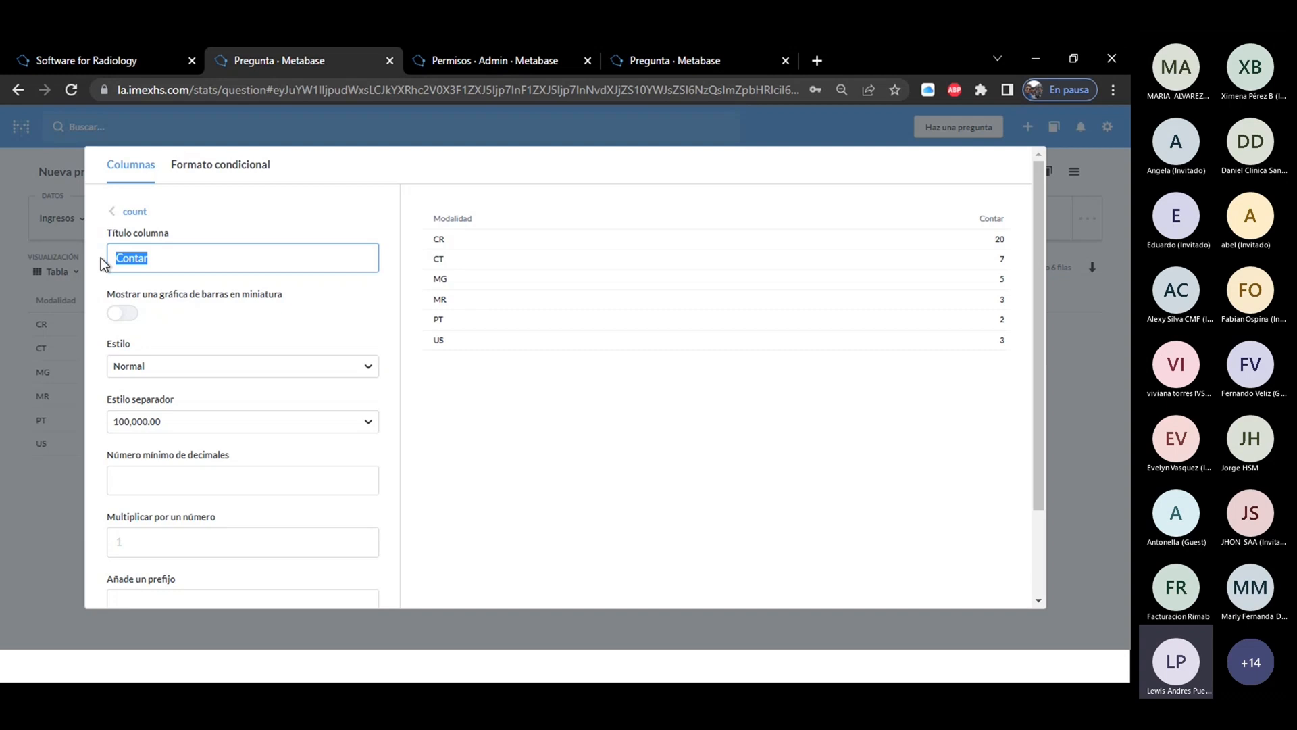
text(ingresos)
click(125, 318)
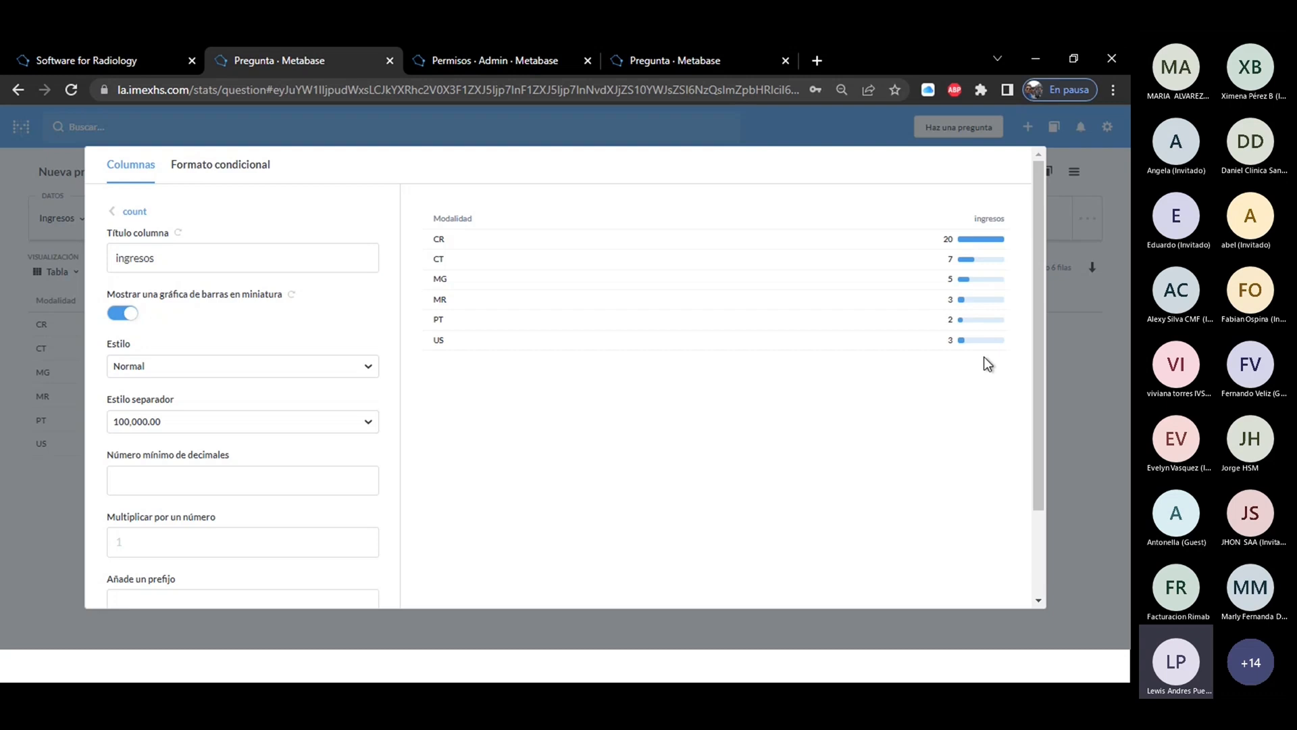
drag(1039, 318, 1037, 429)
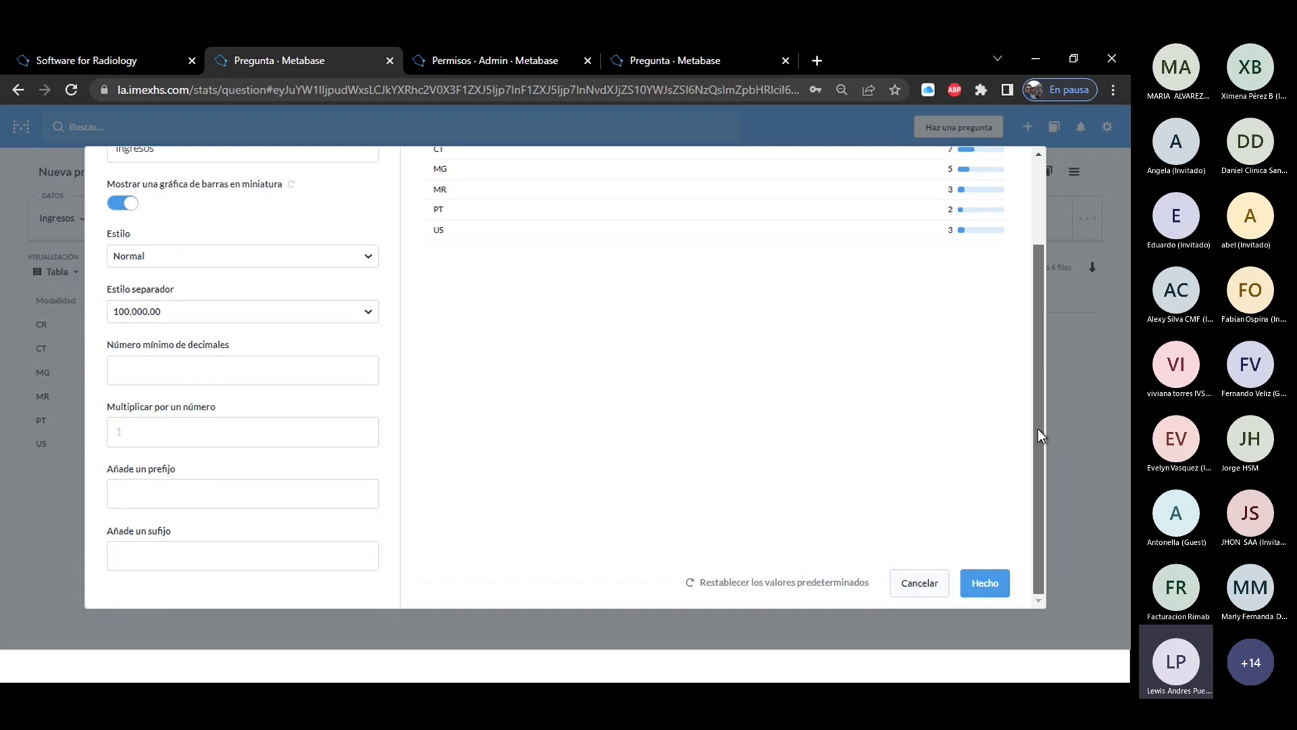
click(975, 588)
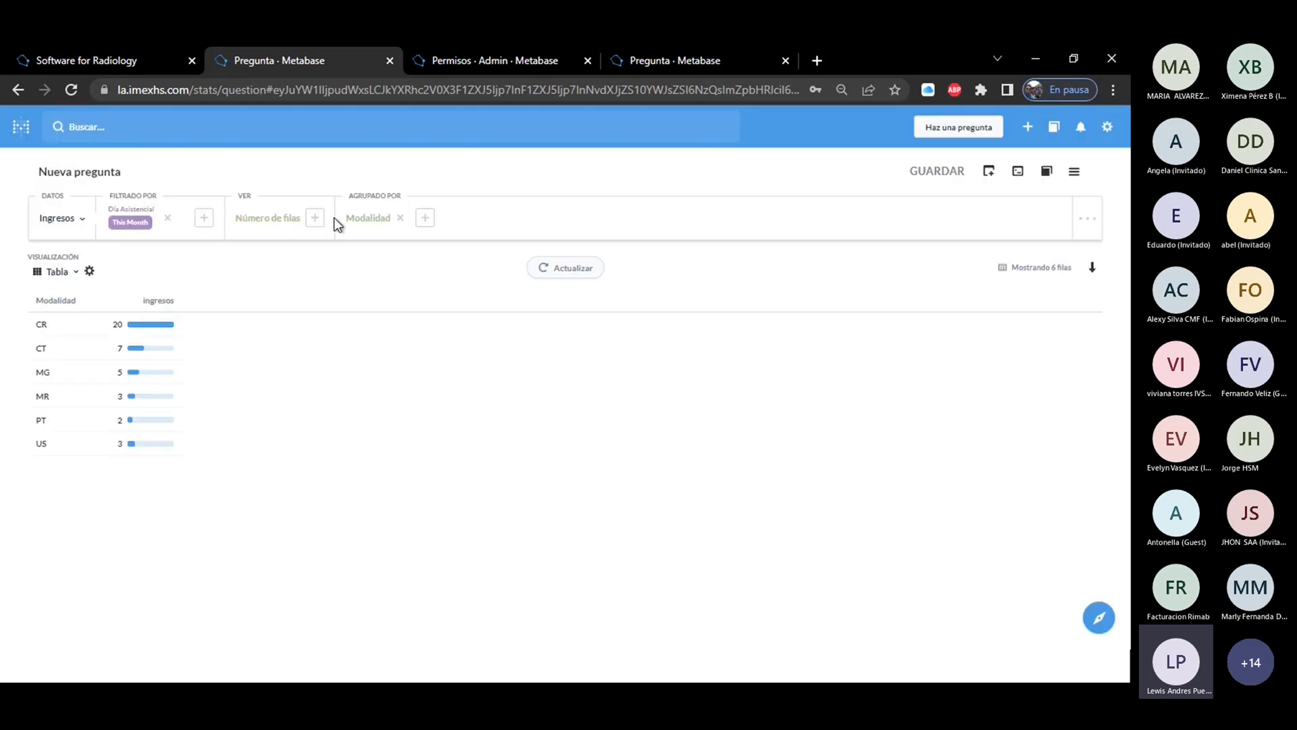
Remove the Modalidad grouping and the Día Asistencial filter from the question, and get the new answer.
click(400, 218)
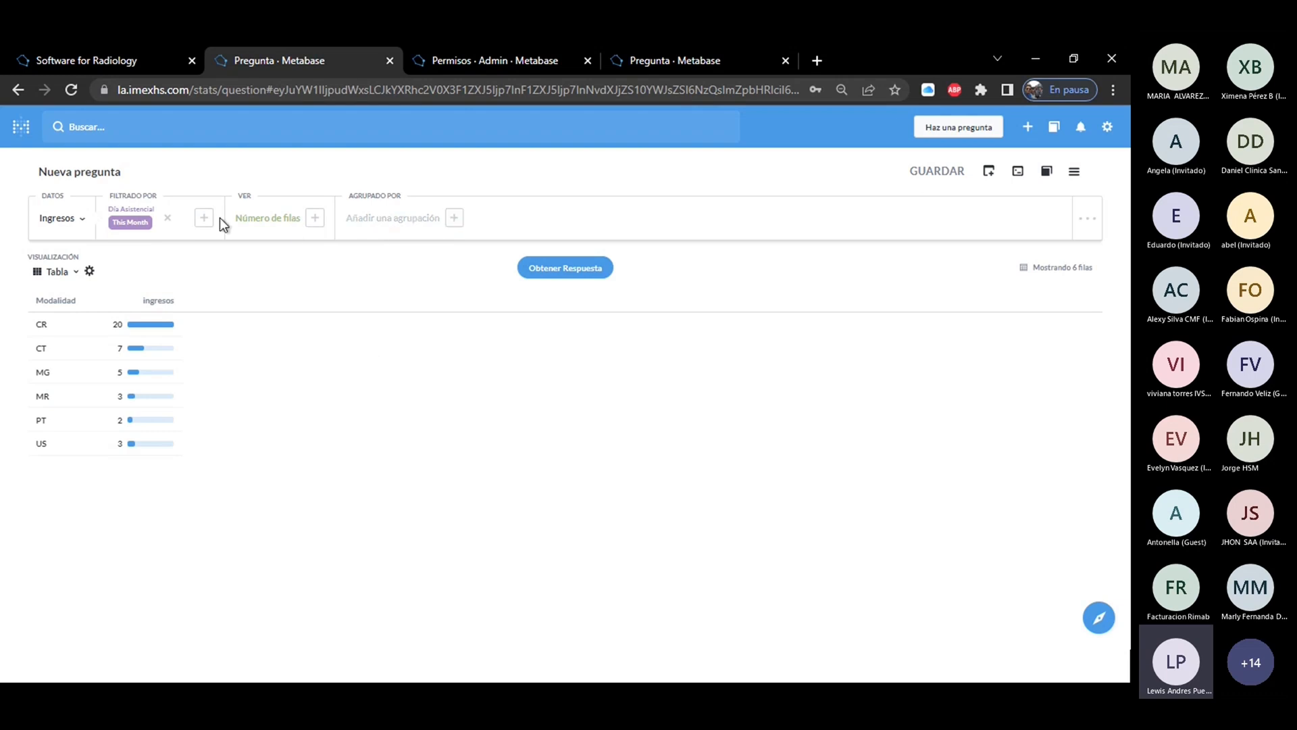
click(168, 223)
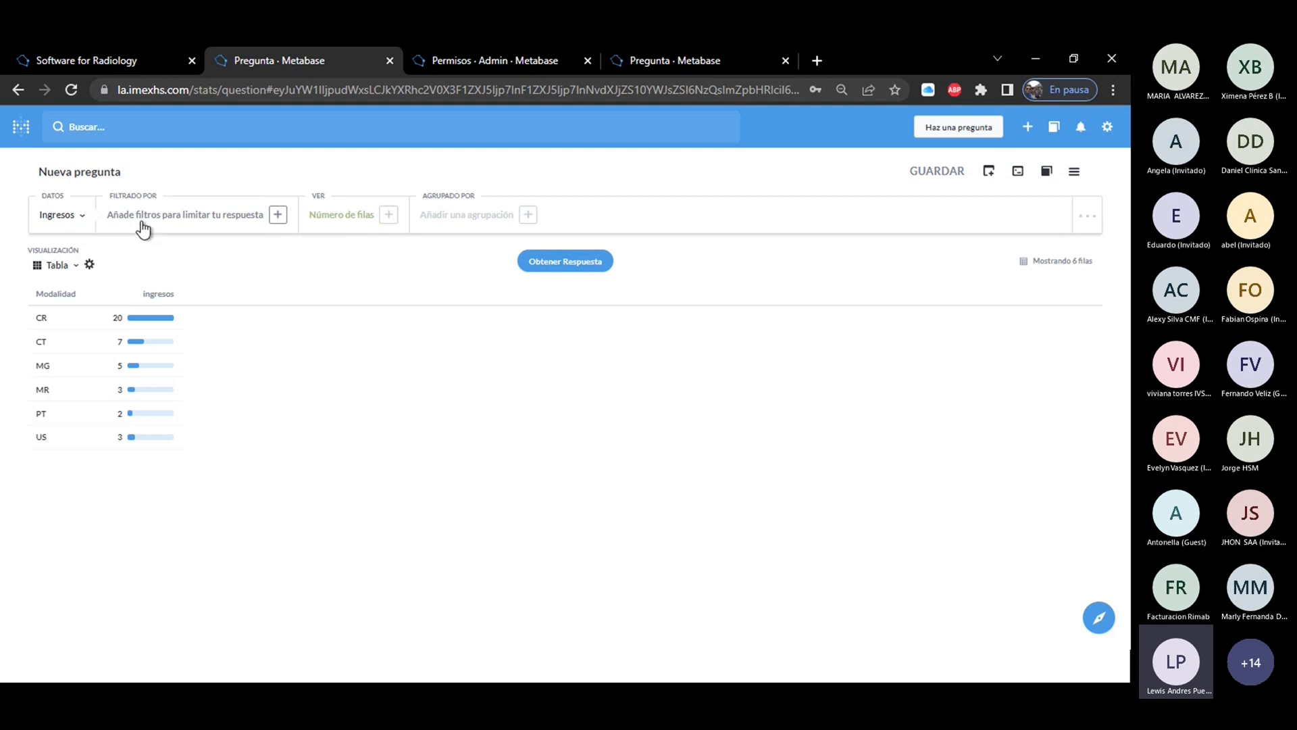
click(561, 265)
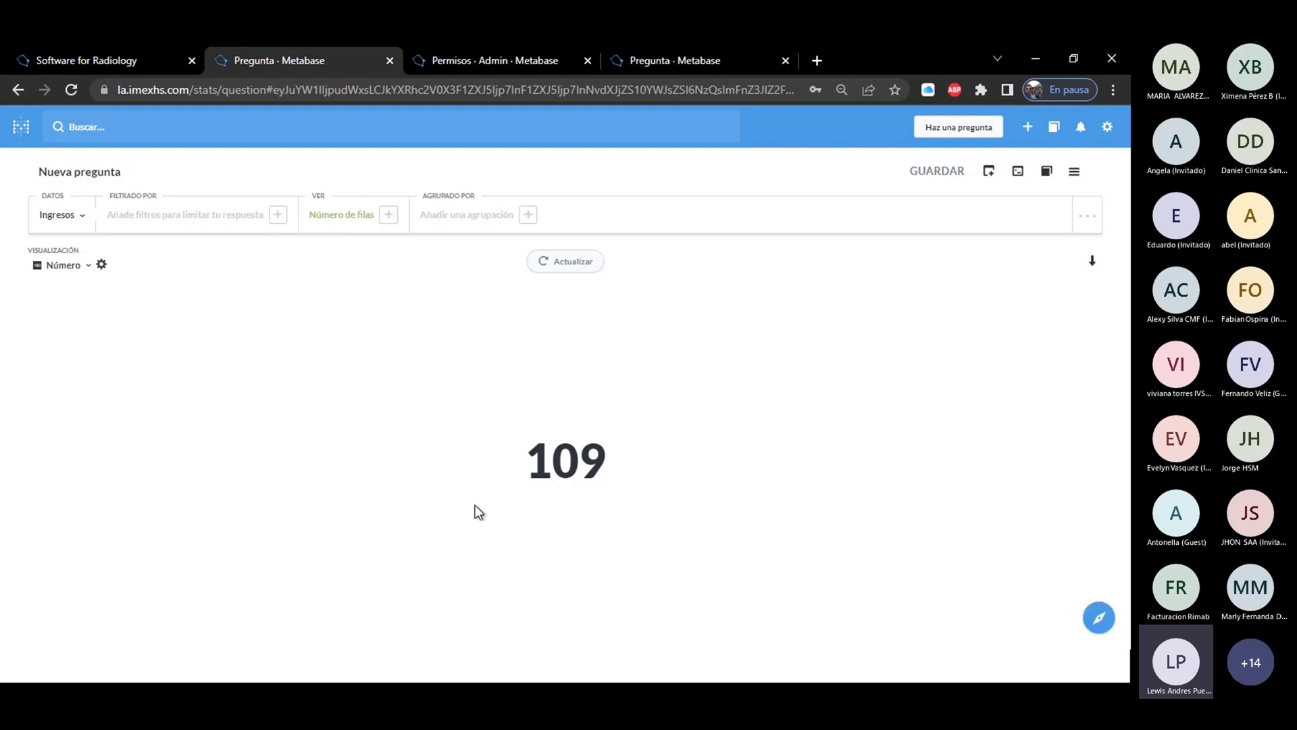
Try the Percent and Scientific styles in the number visualization's settings.
click(102, 265)
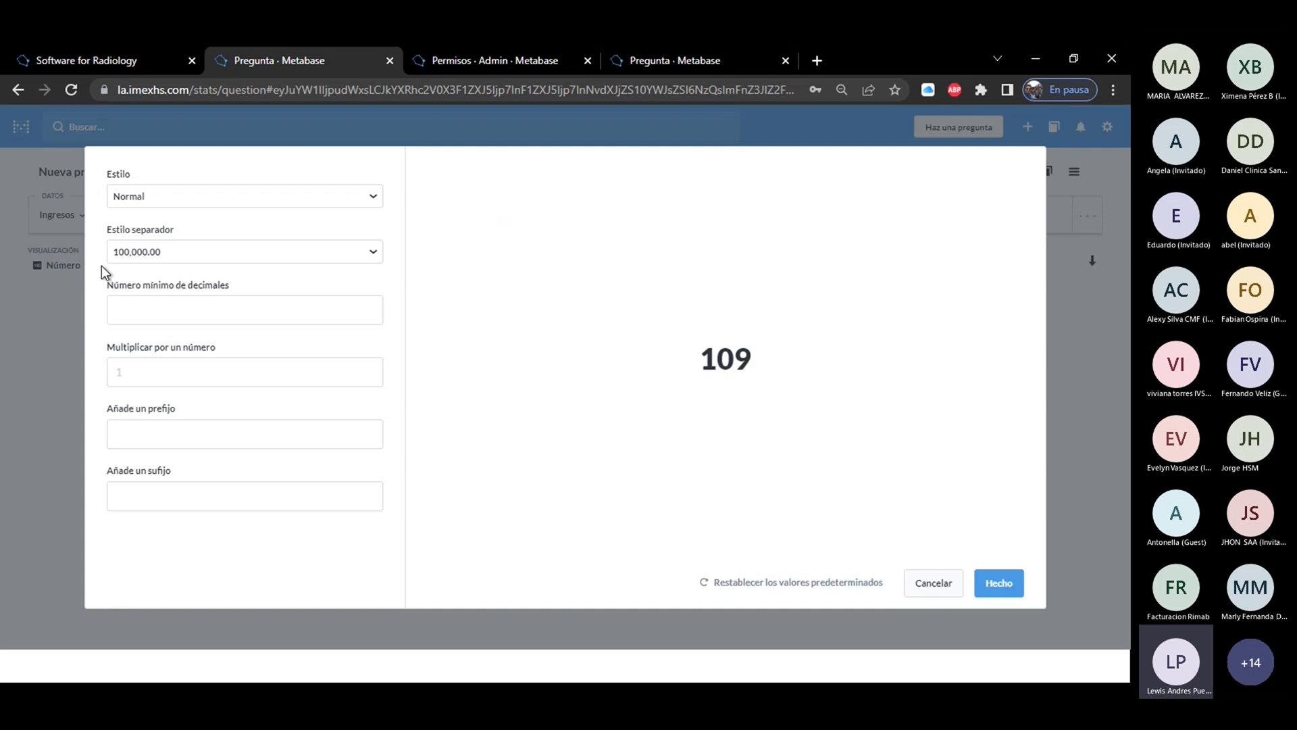
click(168, 207)
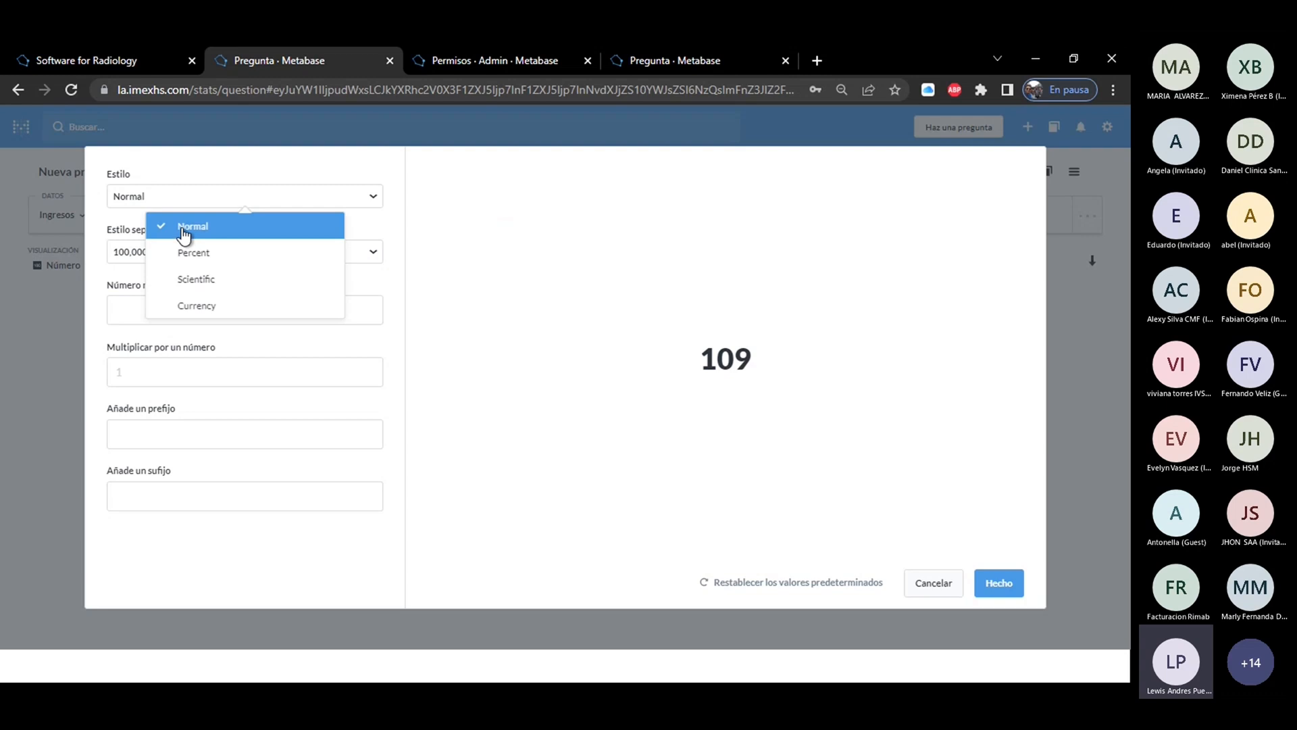
click(194, 255)
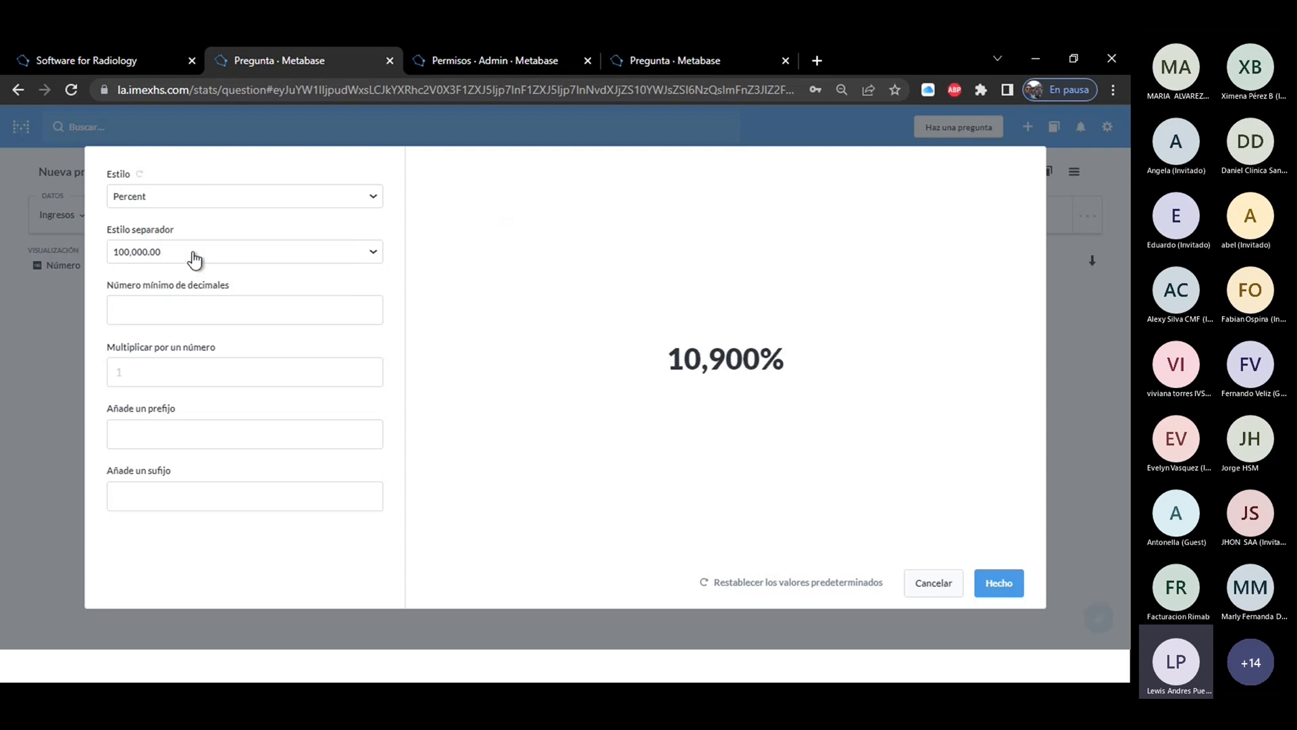
click(192, 202)
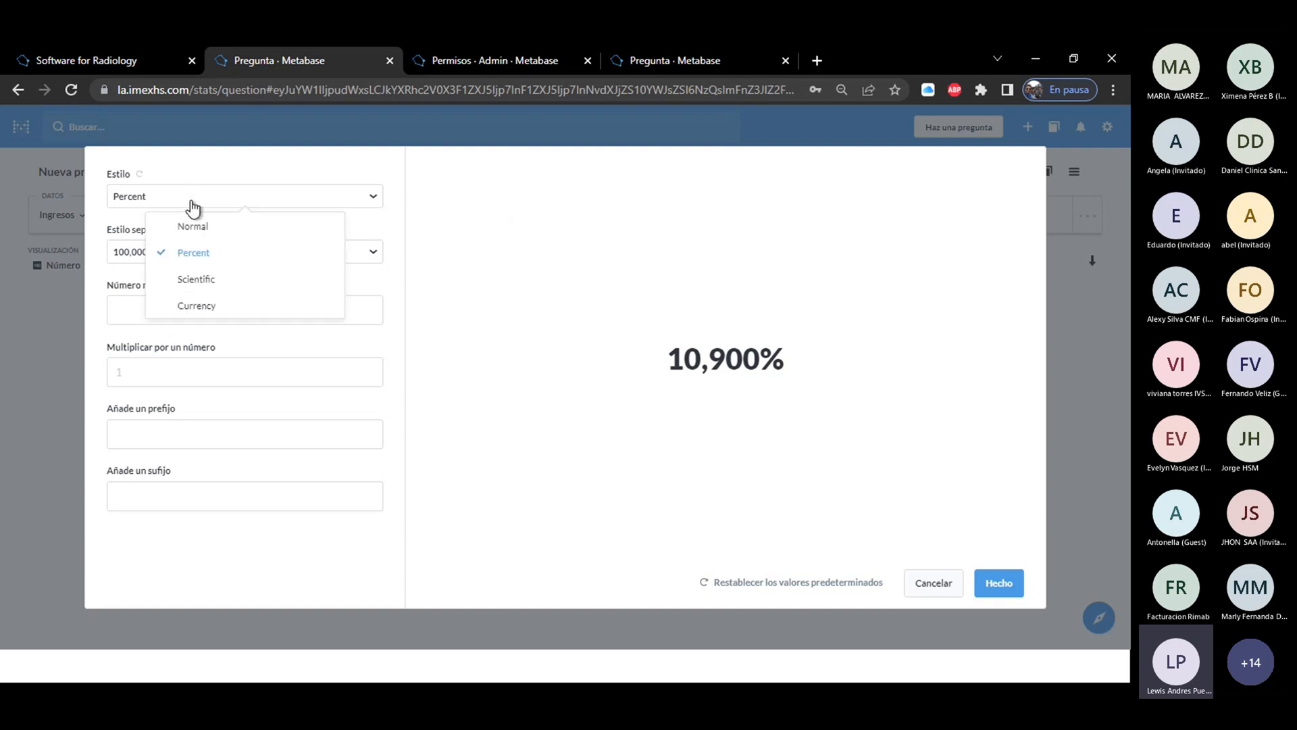
click(195, 278)
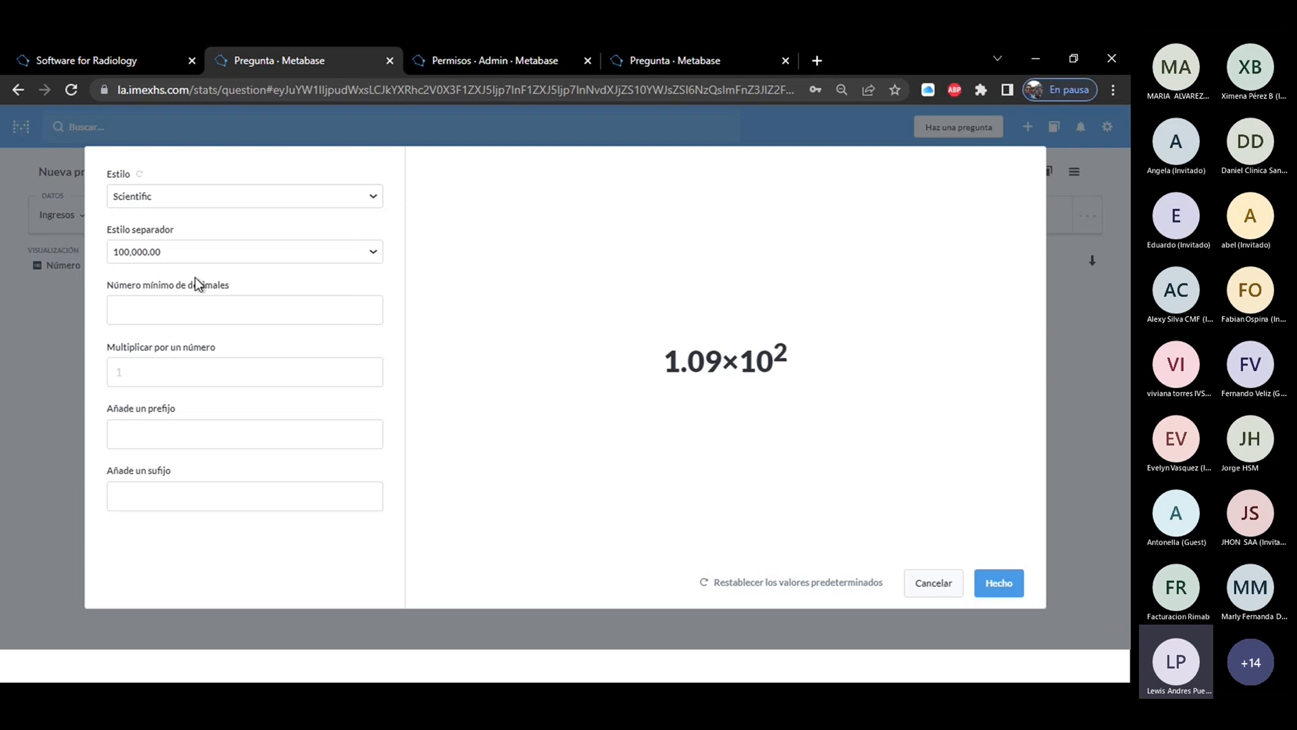
Try the Currency style with Euro as the currency unit in the number visualization's settings.
click(180, 204)
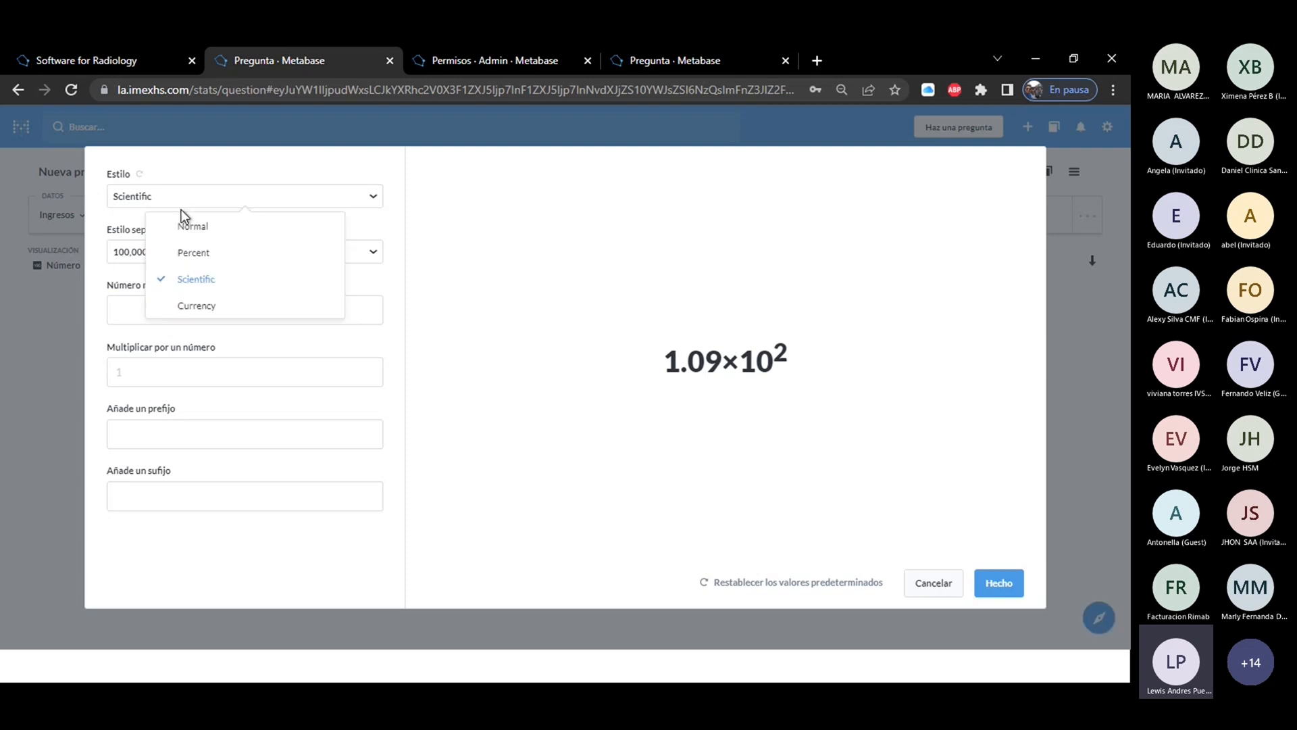
click(197, 305)
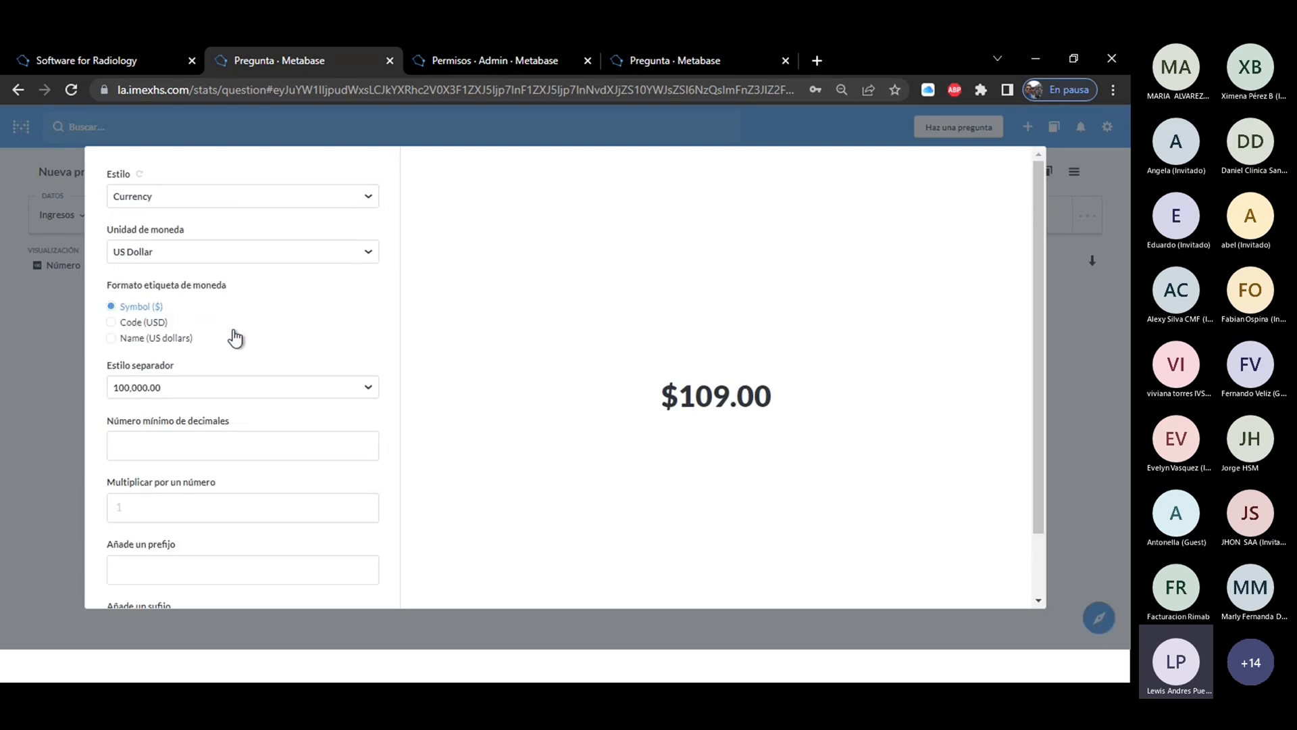
click(188, 258)
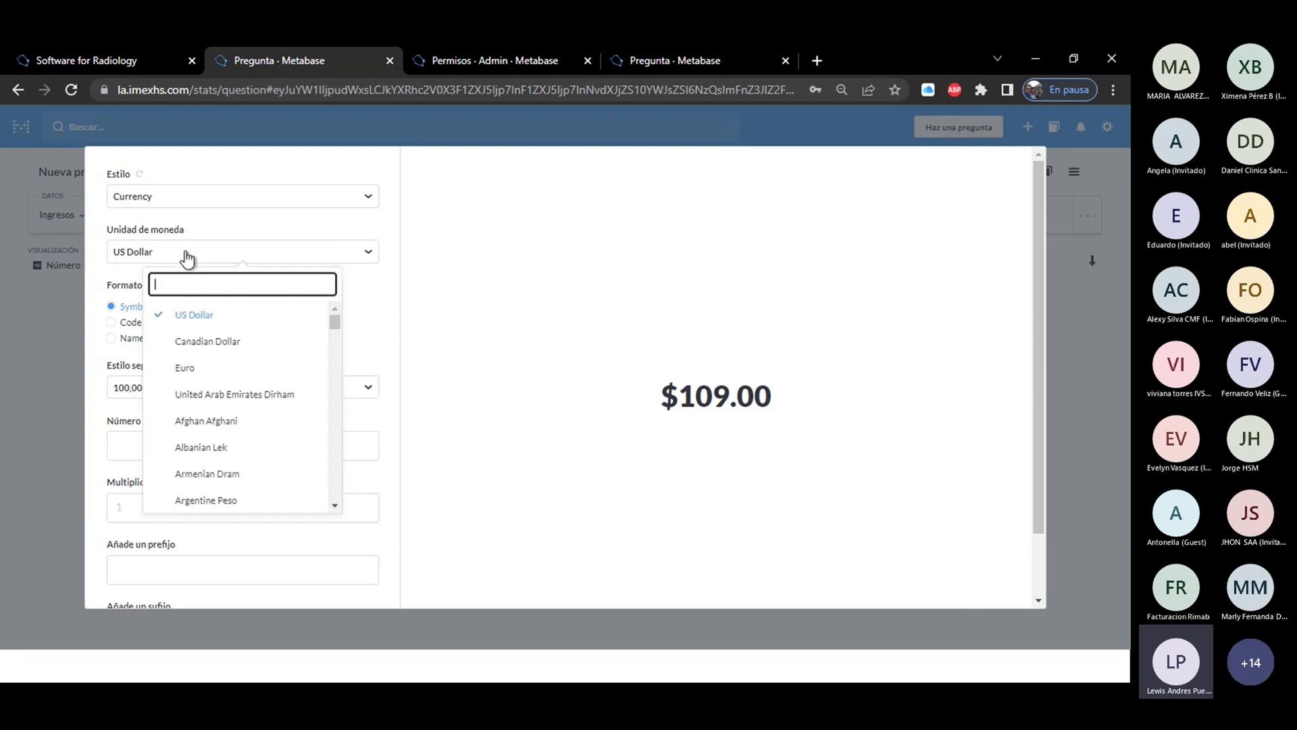
click(196, 368)
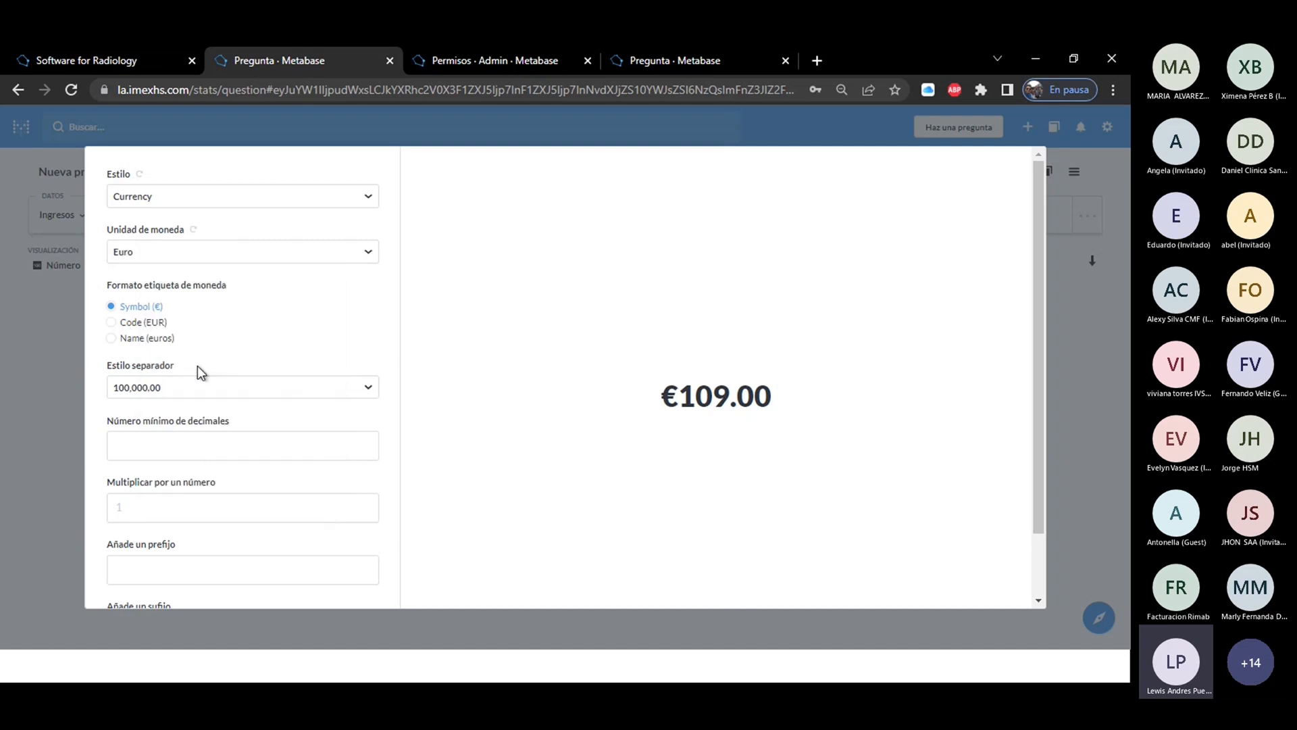
click(180, 260)
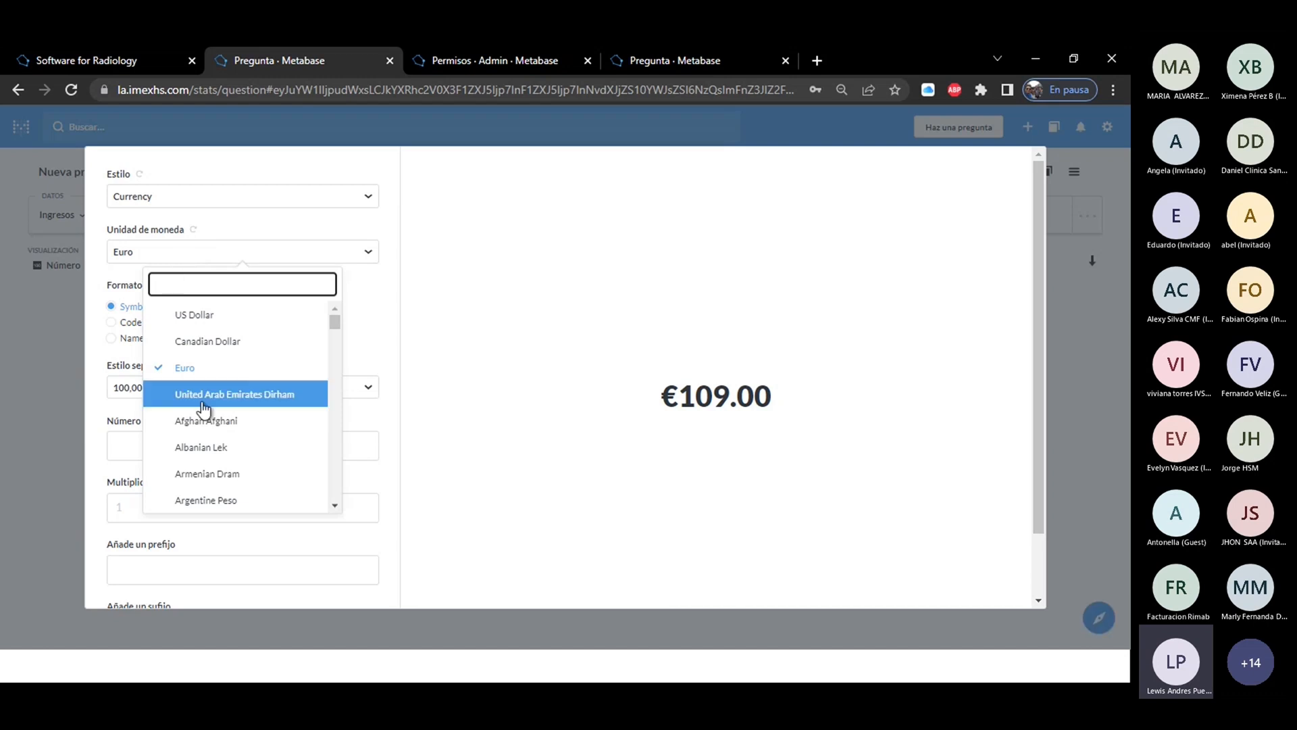
click(101, 334)
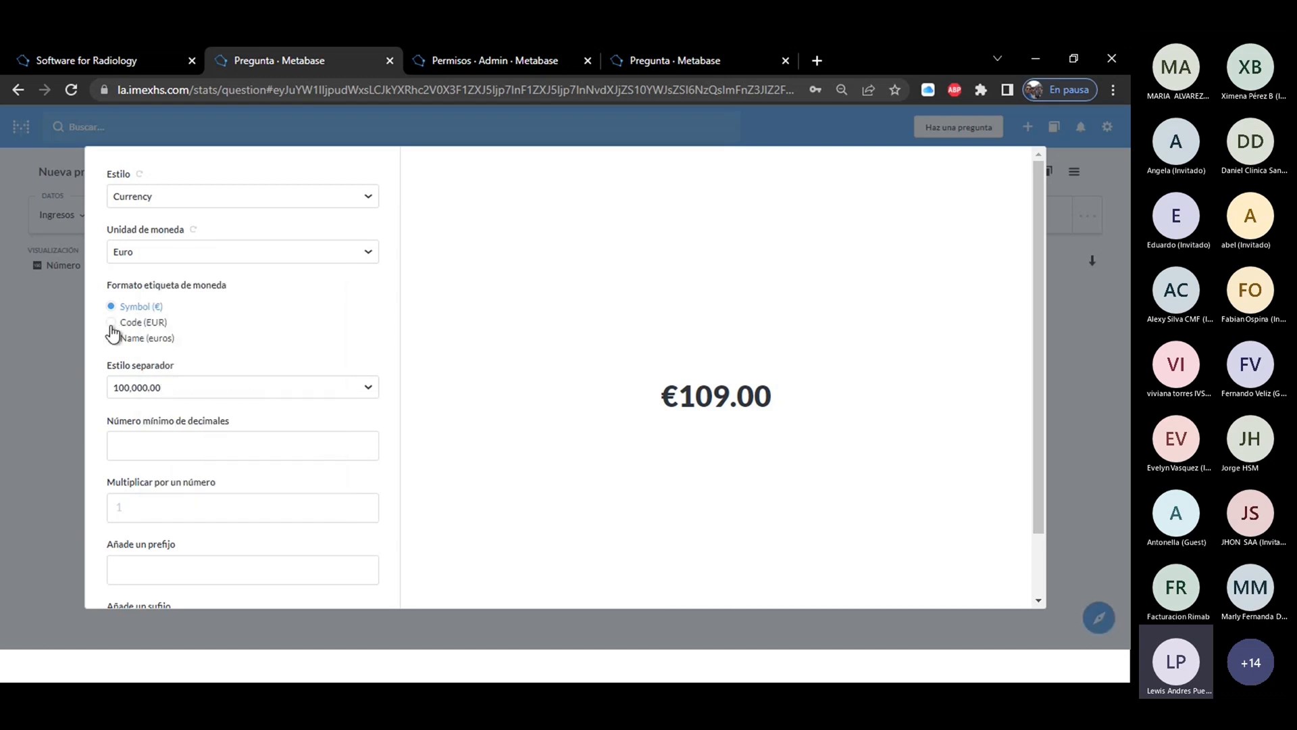
Try the Code (EUR) and Name (euros) currency label formats, and check the available separator styles.
click(112, 324)
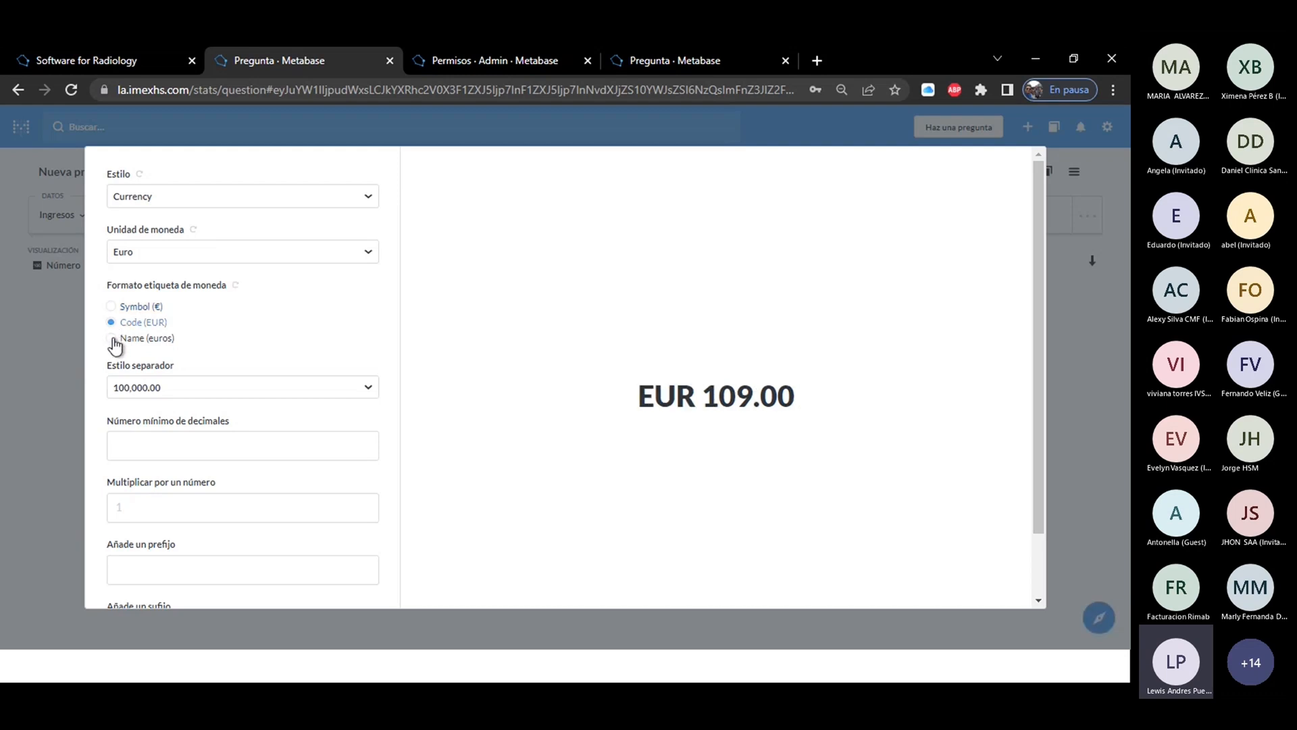
click(112, 340)
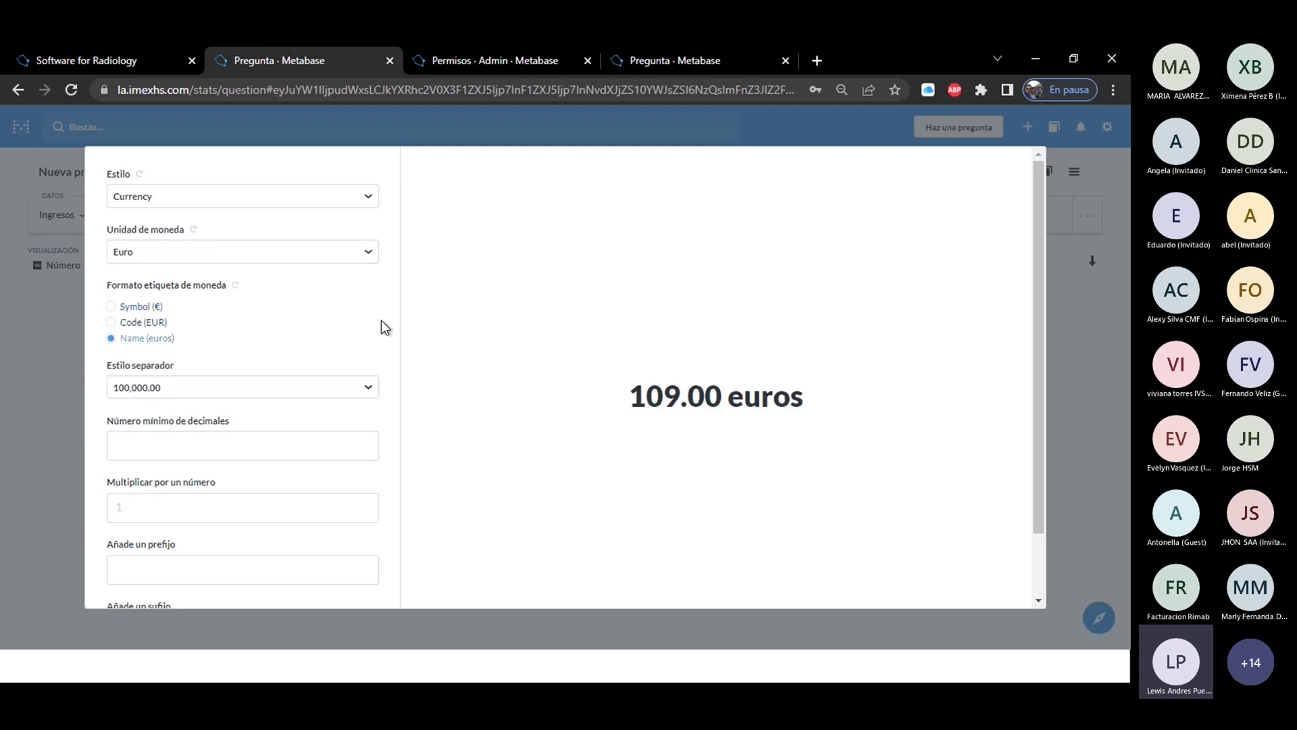
click(200, 391)
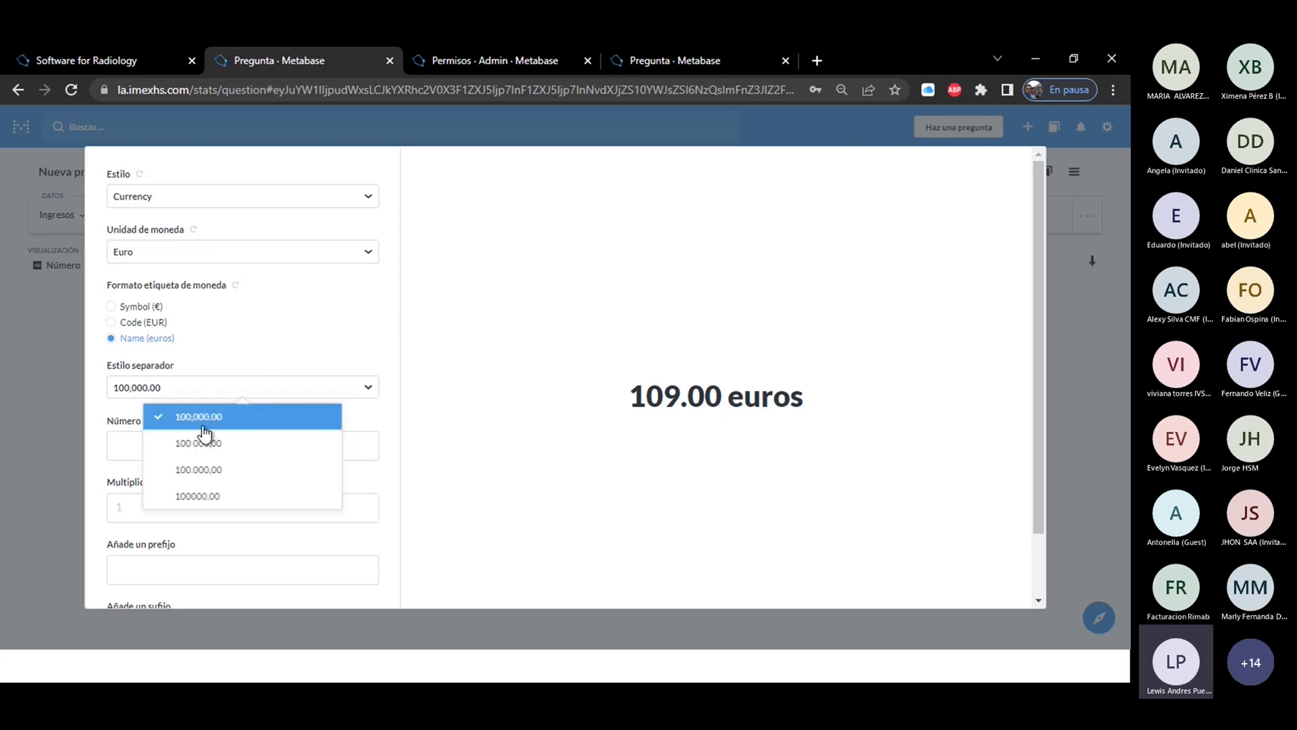
click(284, 388)
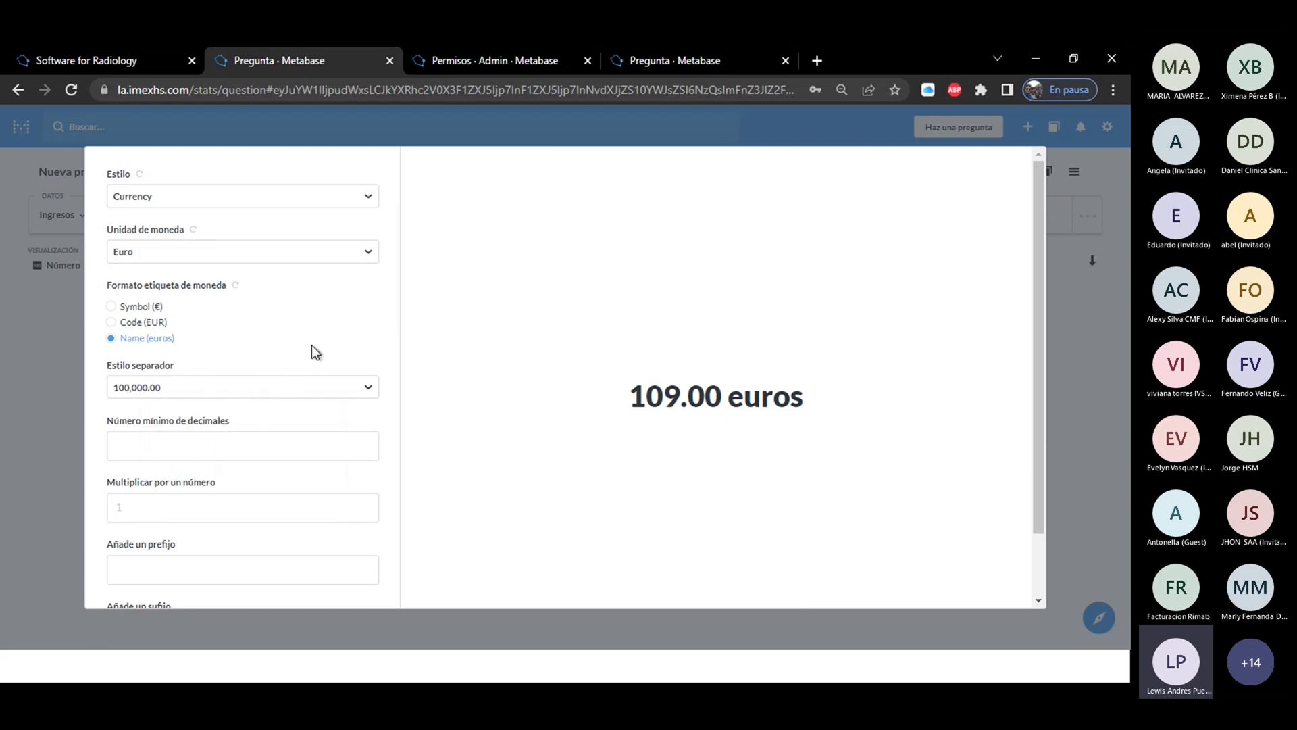
click(189, 446)
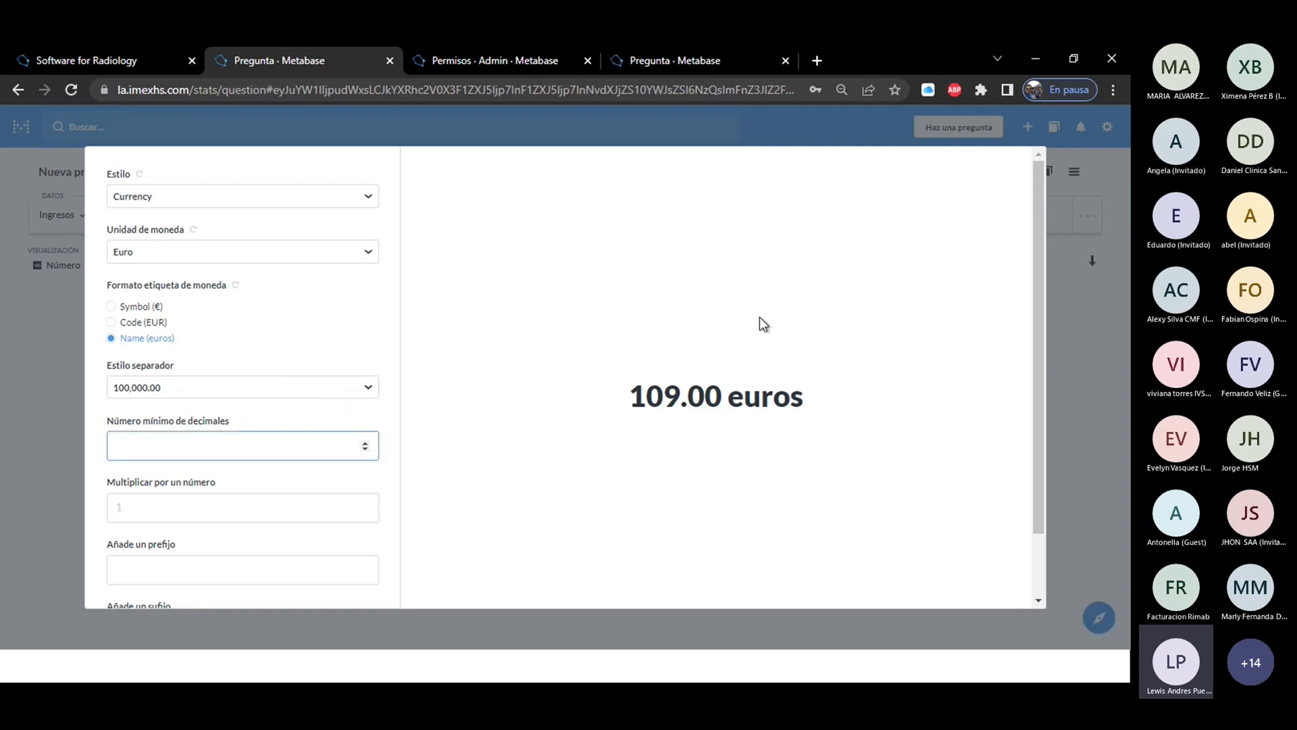
Try the prefix "sm" and the suffix "prueba" on the number, and discard all the format changes.
drag(1039, 347, 1042, 439)
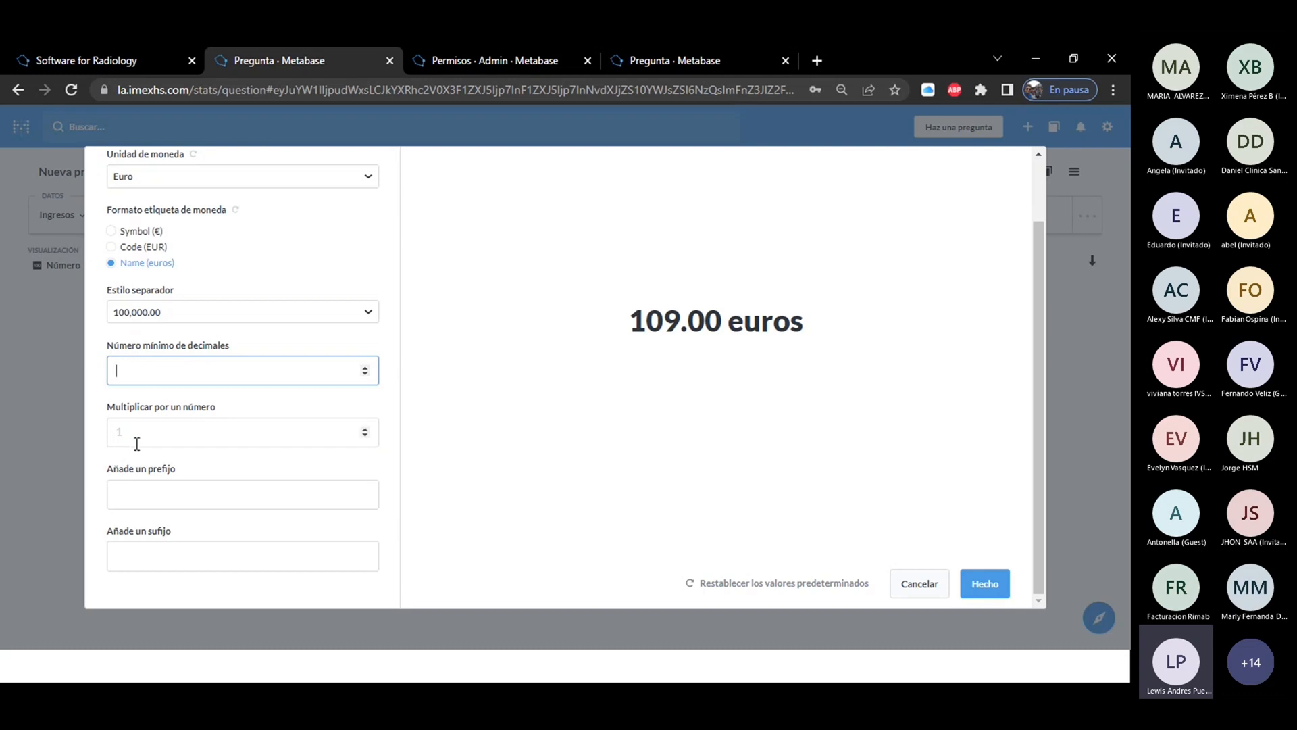
click(134, 501)
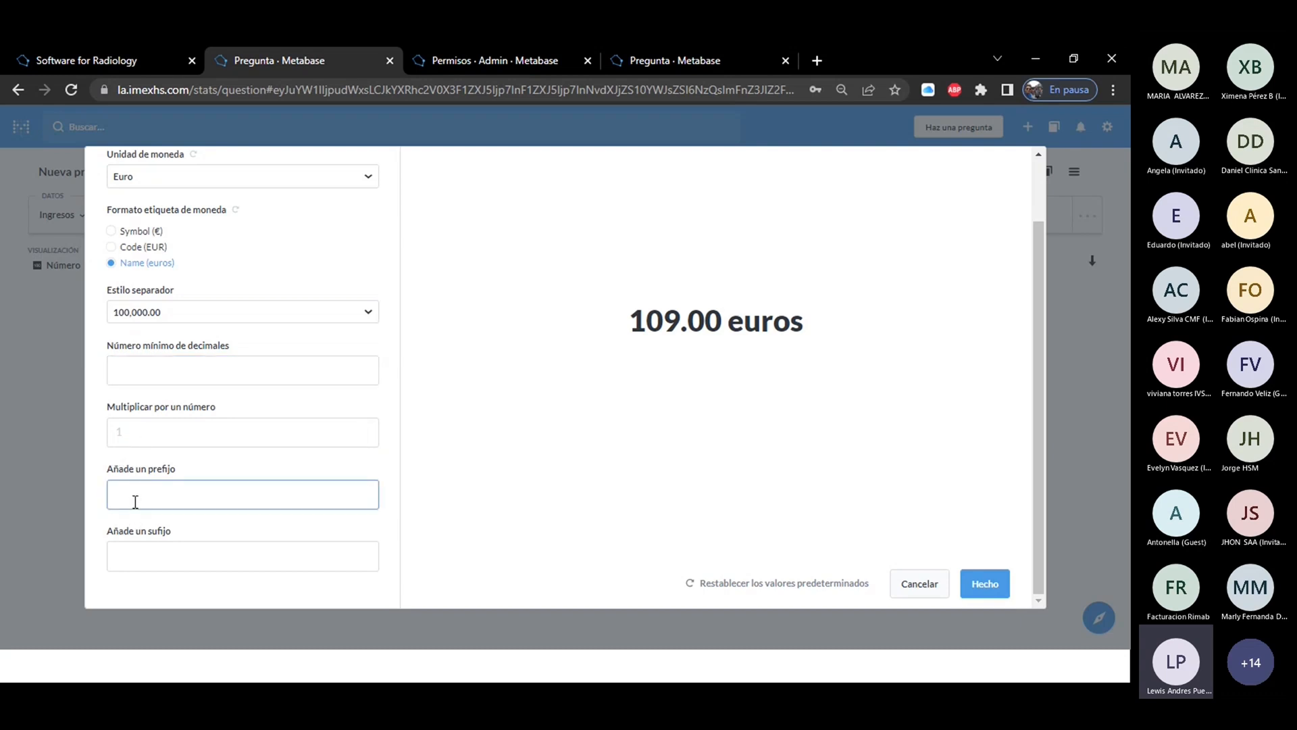
text(sm)
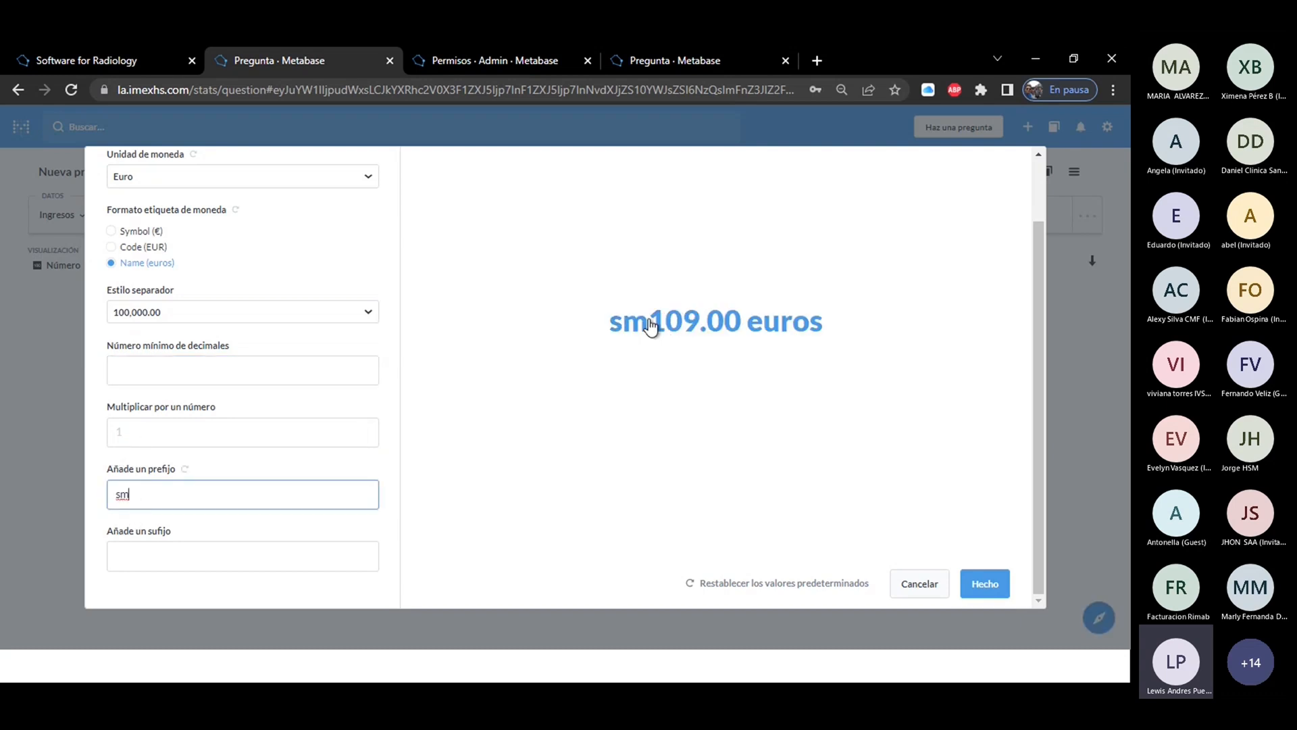
click(134, 560)
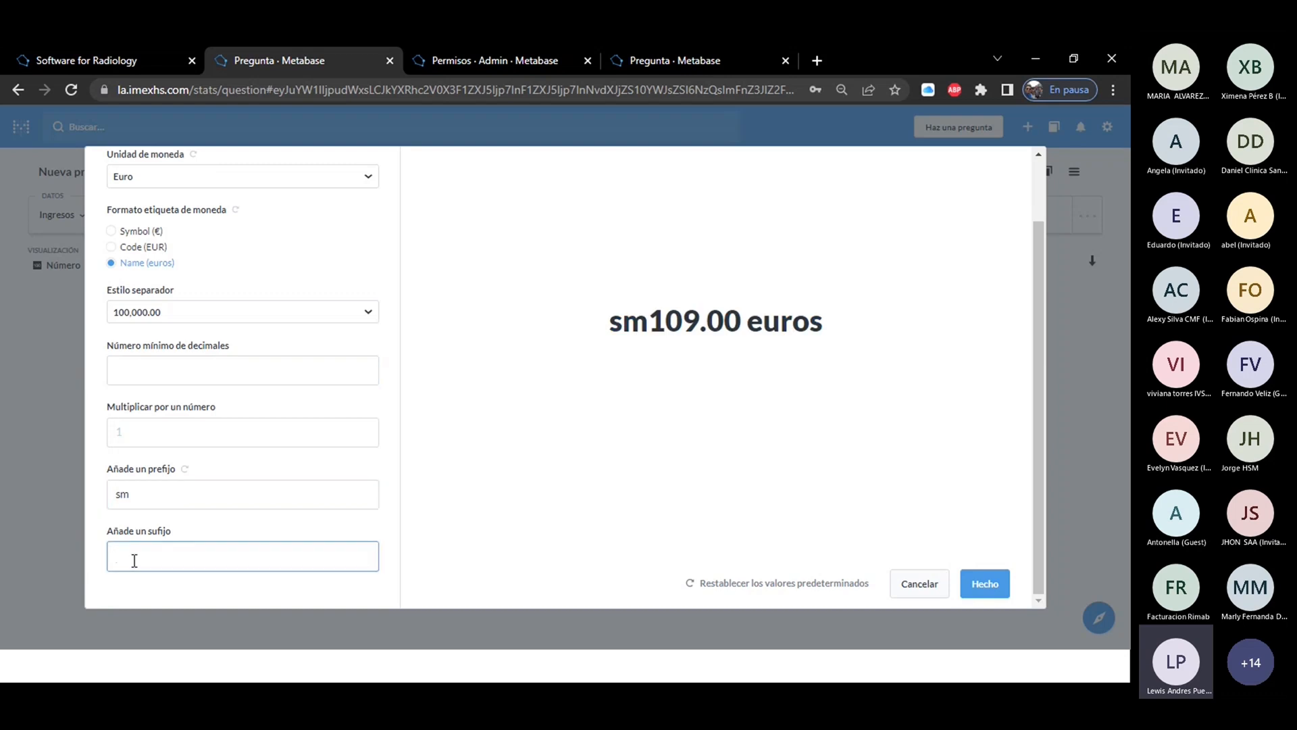
text(prueba)
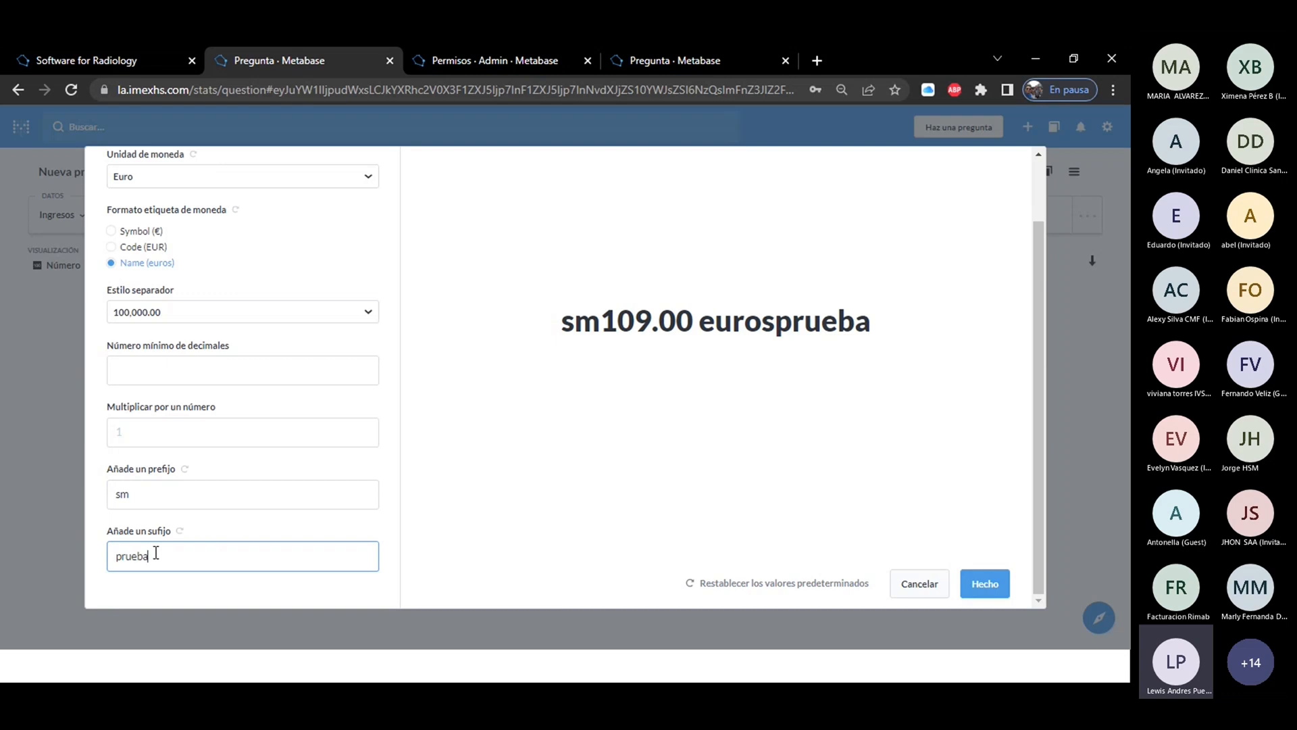
drag(156, 554, 103, 553)
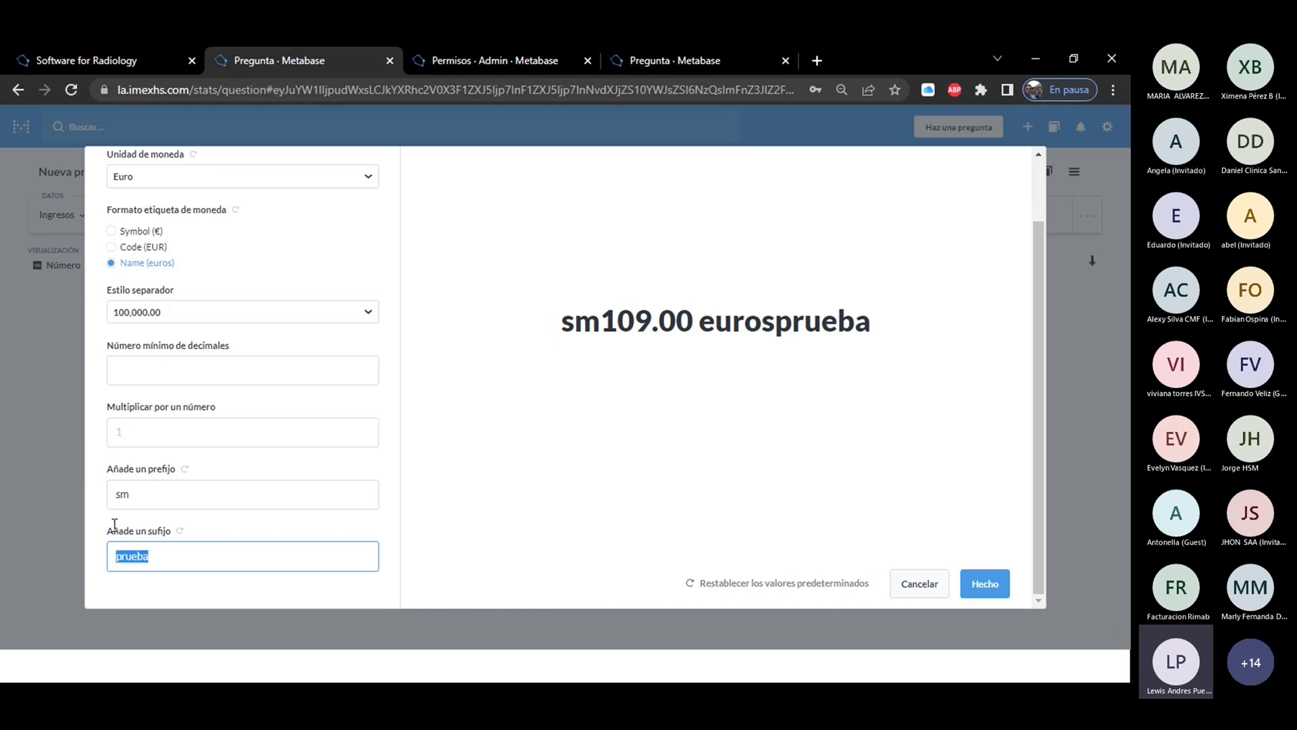
drag(148, 493, 116, 496)
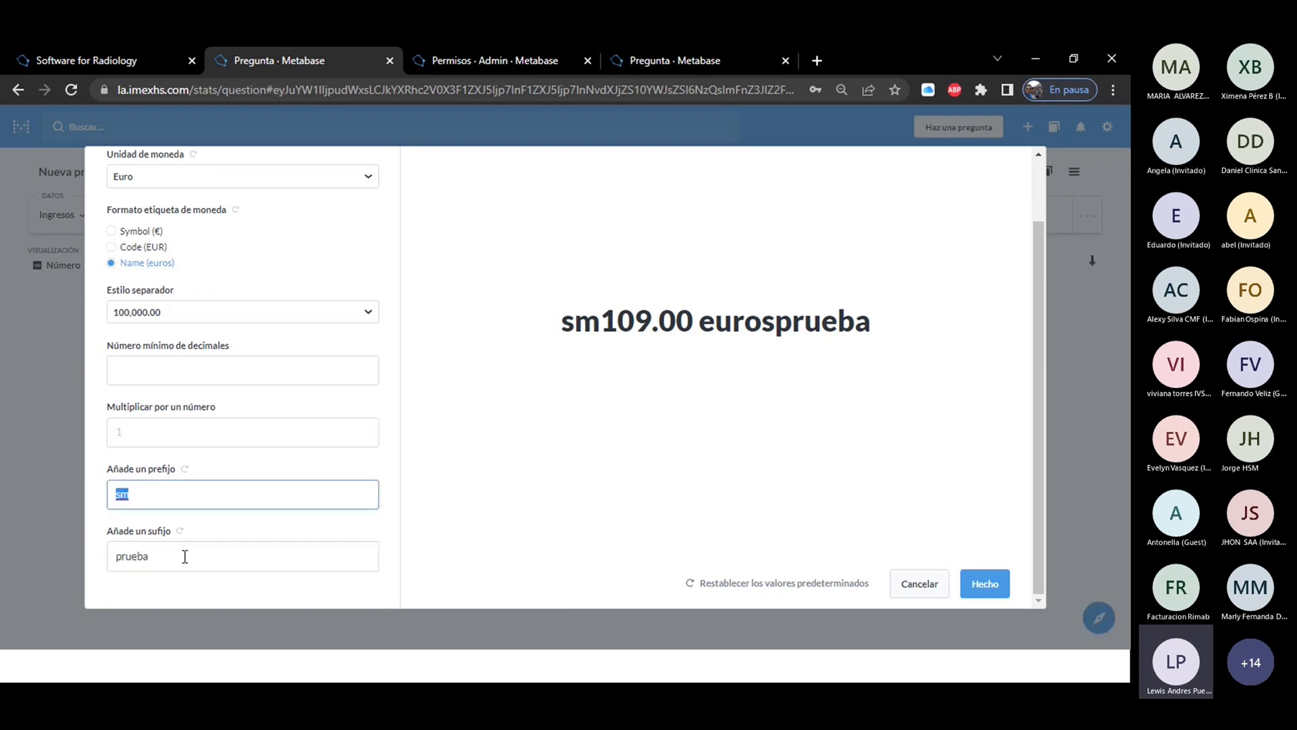
drag(182, 556, 138, 556)
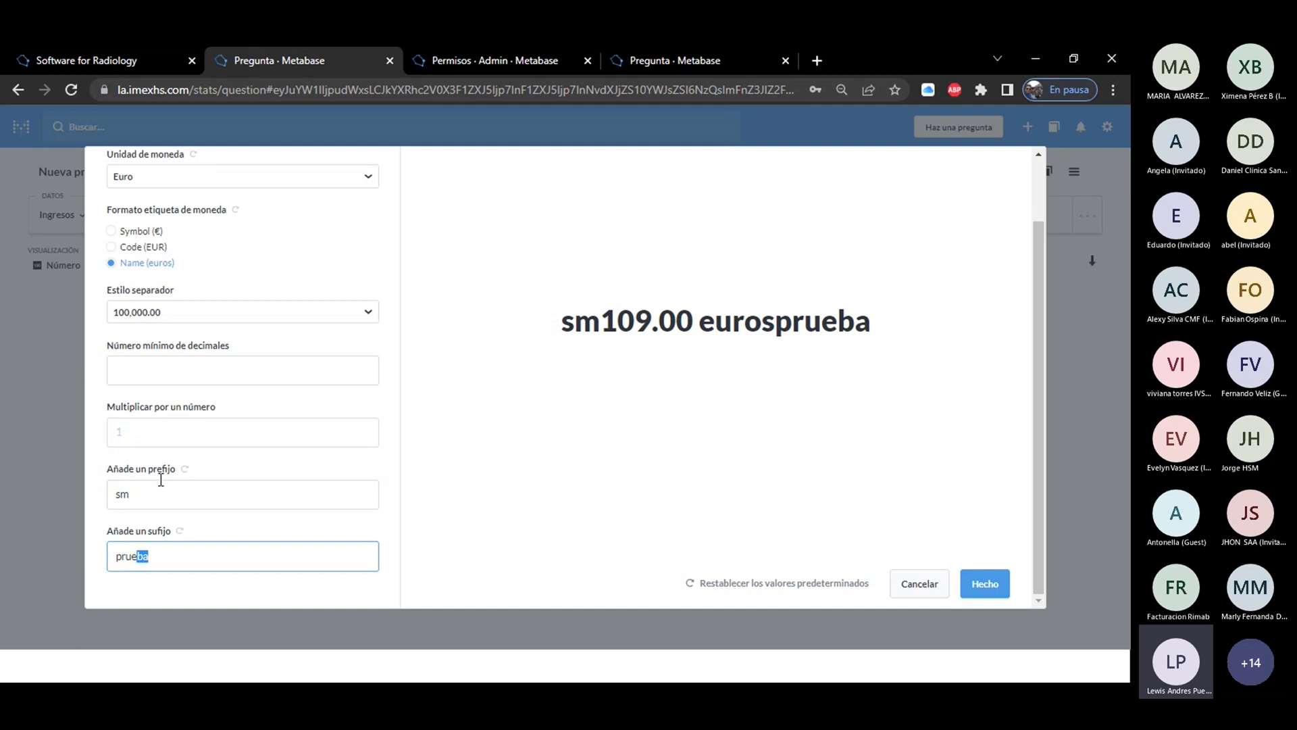
click(930, 585)
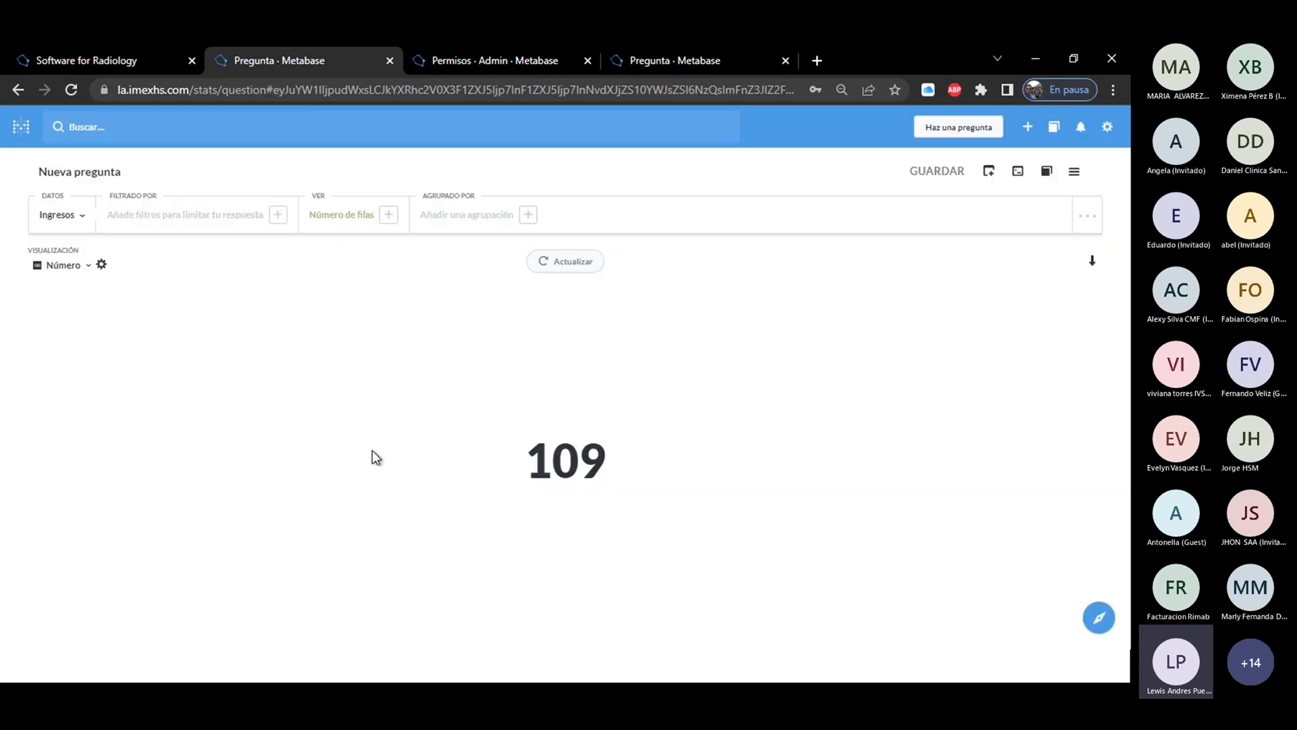
click(64, 266)
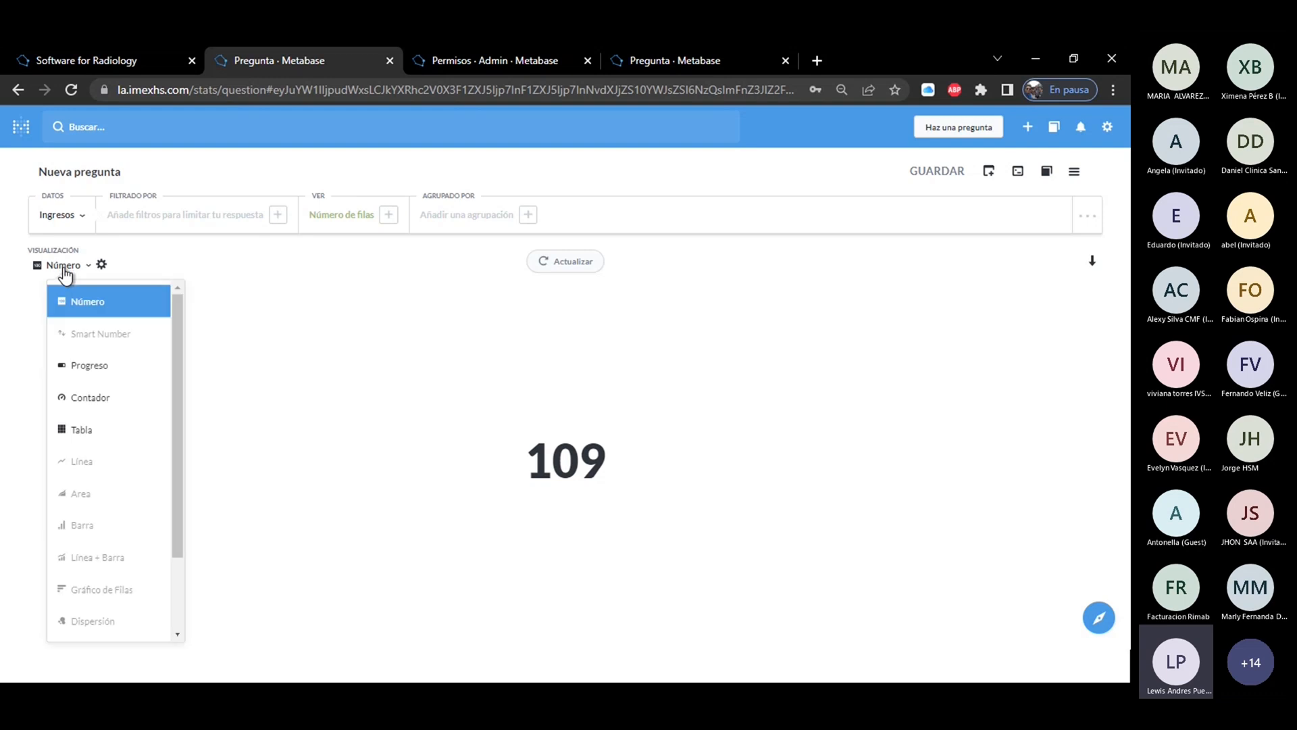
click(325, 298)
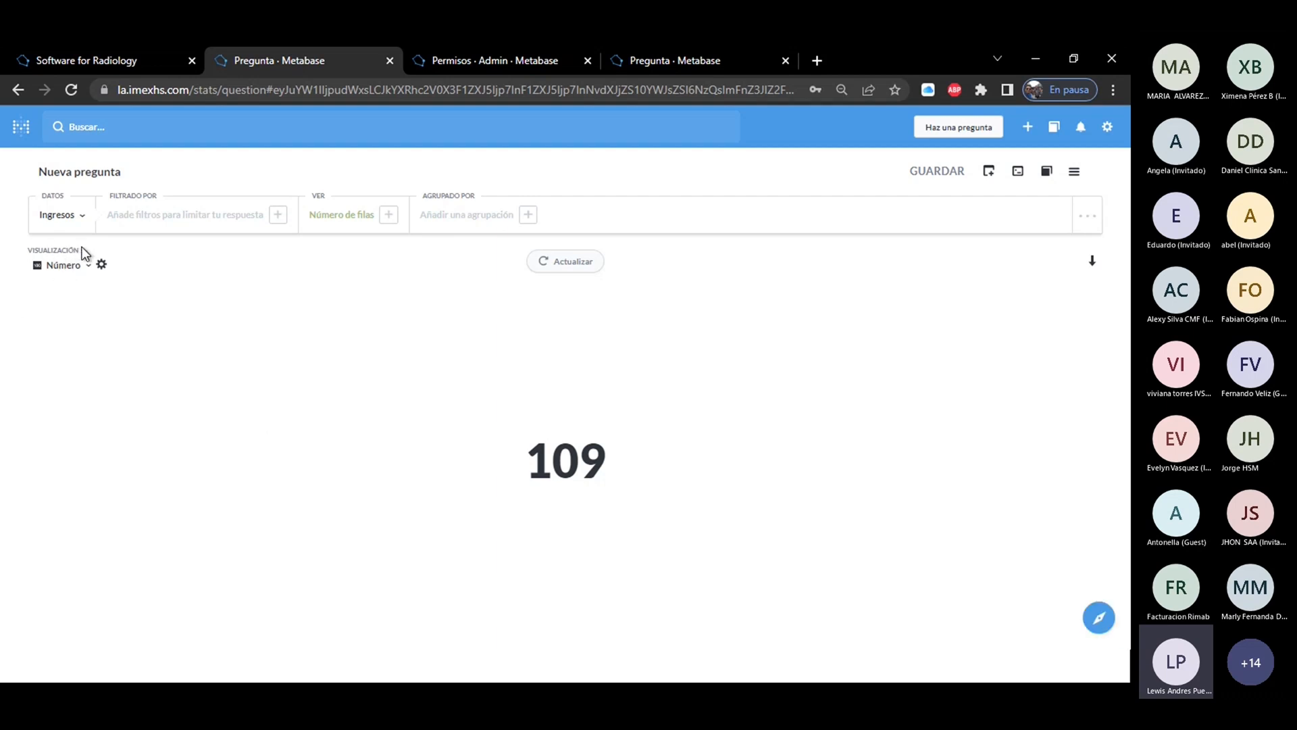
drag(82, 252, 25, 254)
click(77, 267)
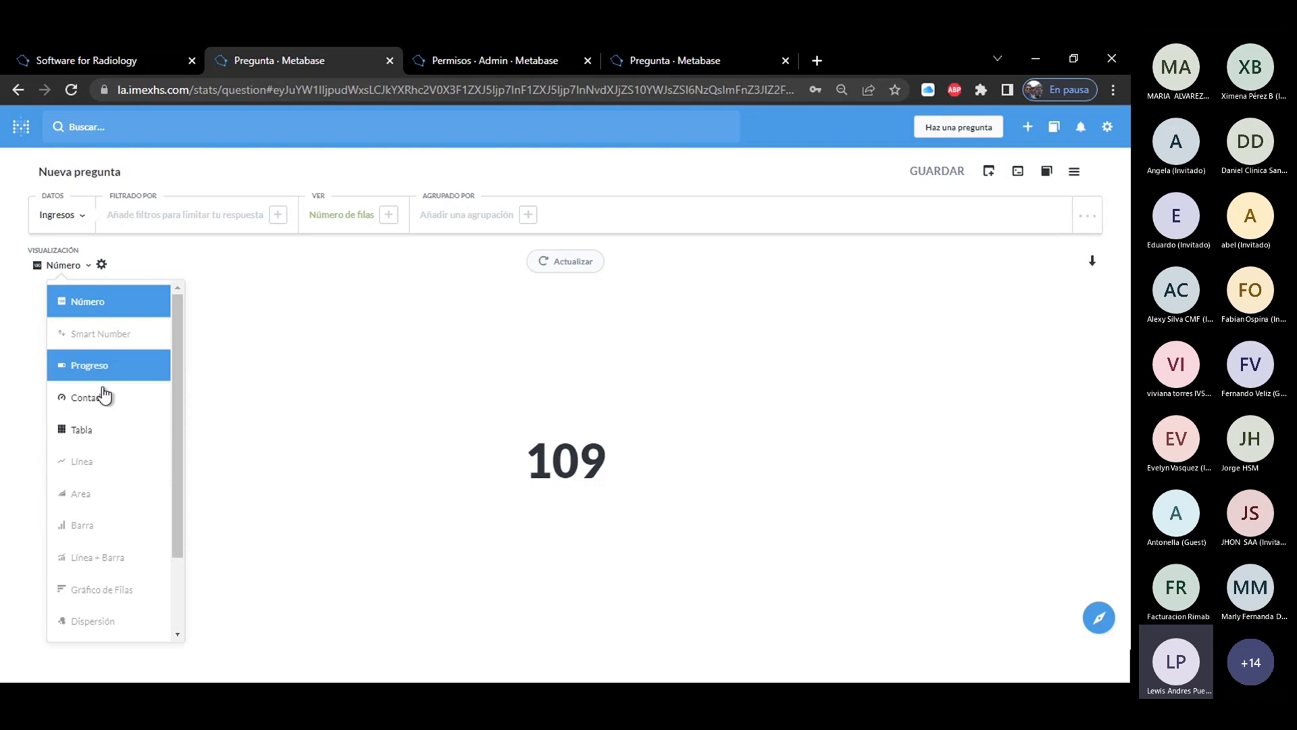
click(306, 412)
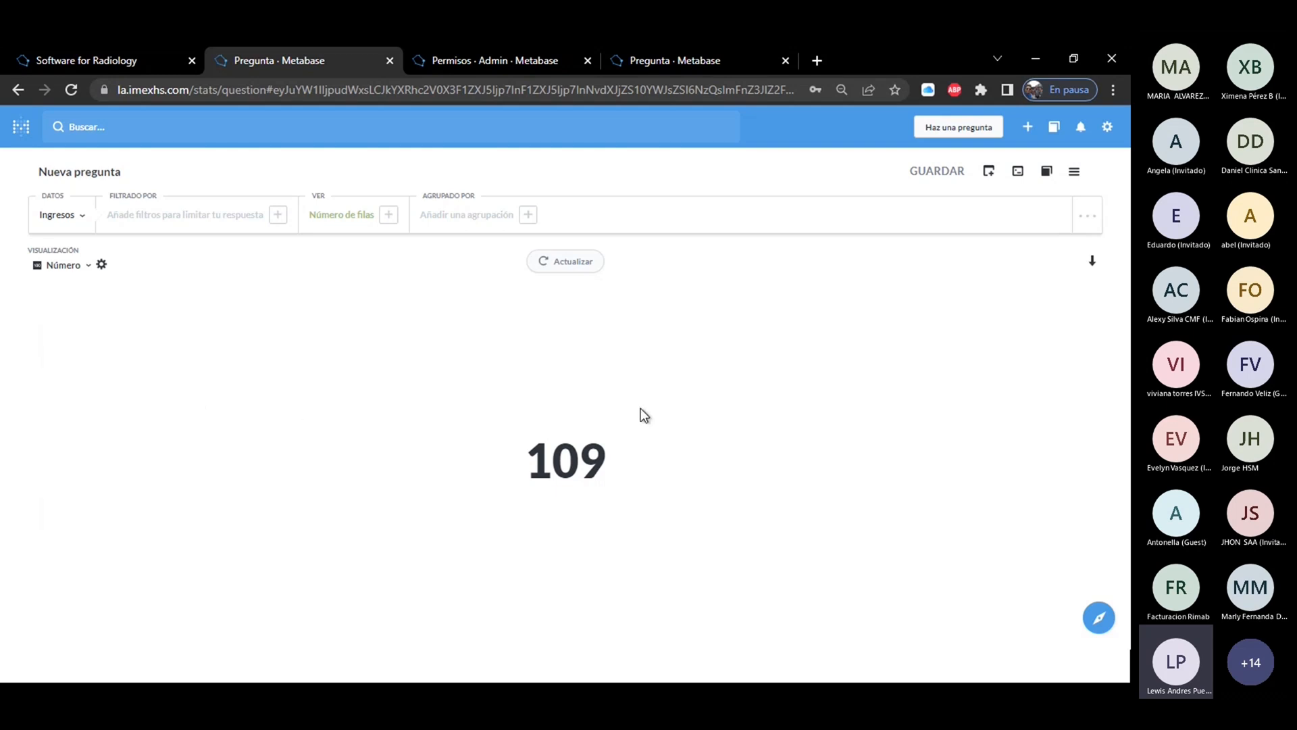
Switch the question's visualization to Progreso.
click(67, 266)
click(93, 365)
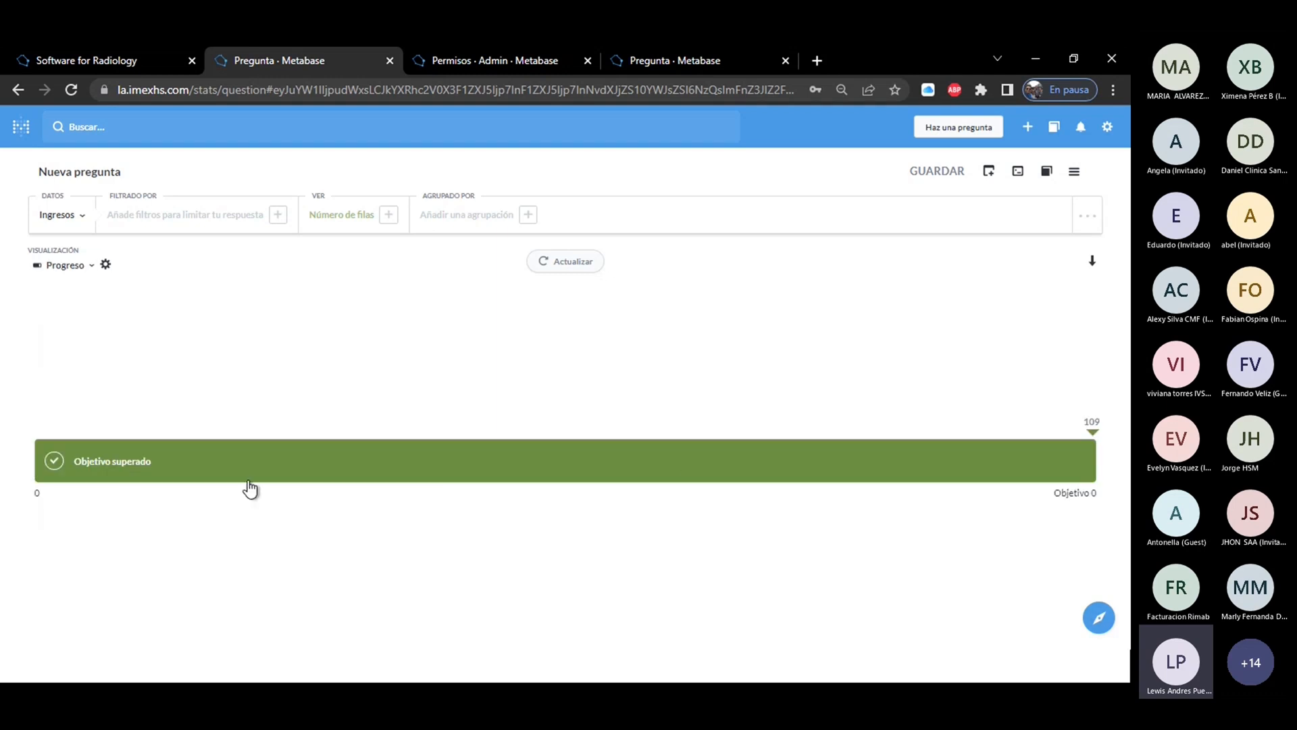
click(1078, 457)
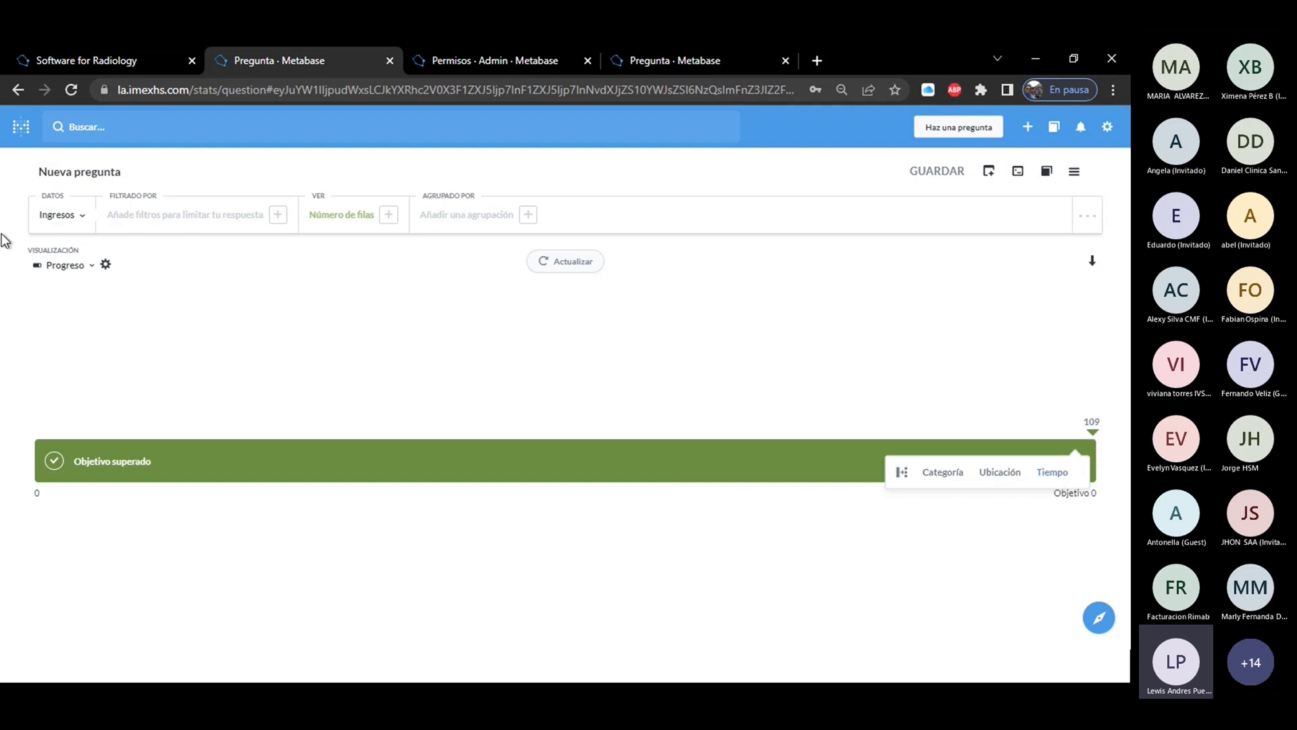
Set the progress bar's goal to 100 and its color to dark grey, and apply the settings.
click(106, 265)
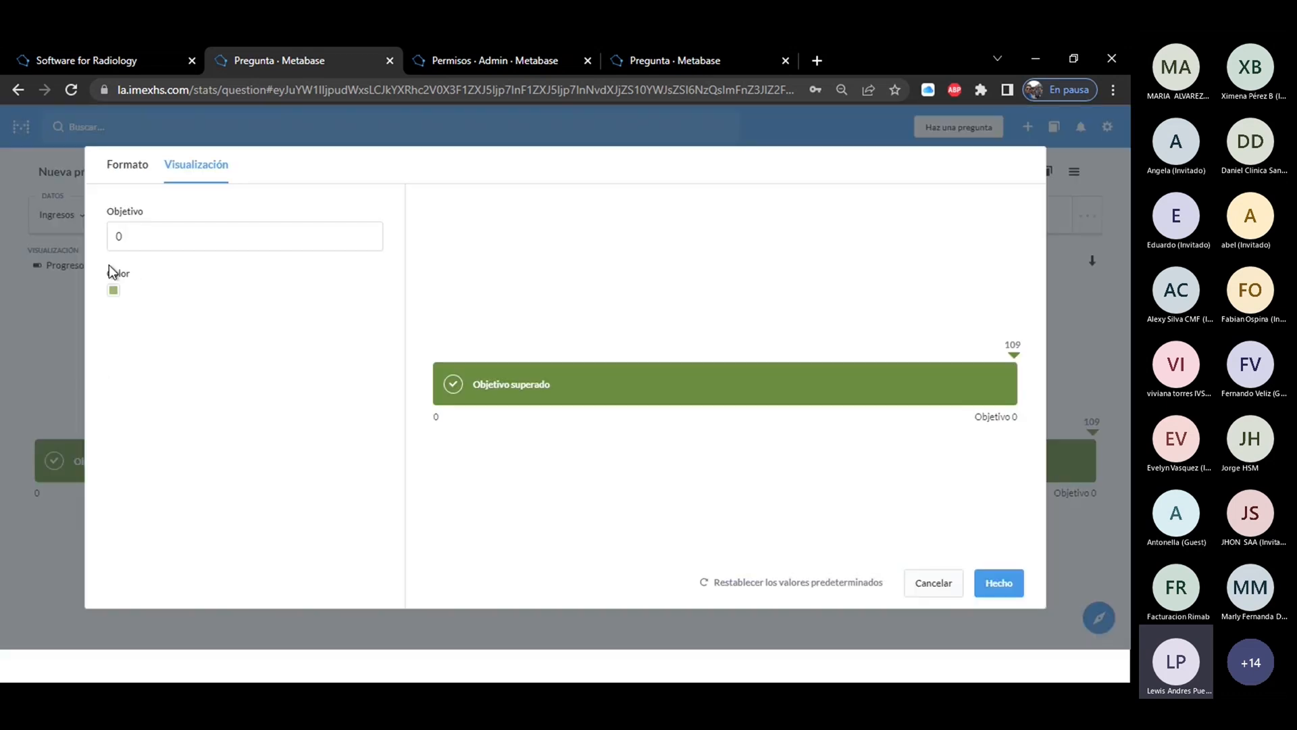
double_click(147, 239)
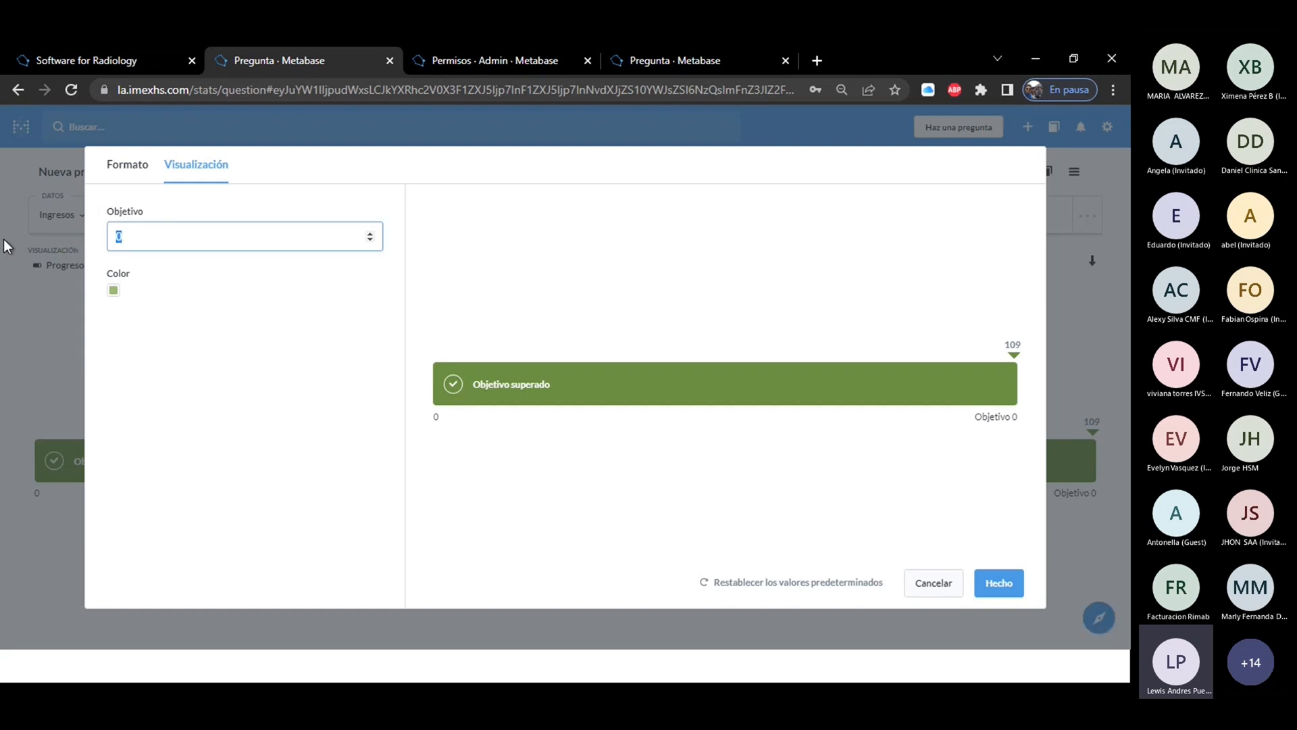
text(100)
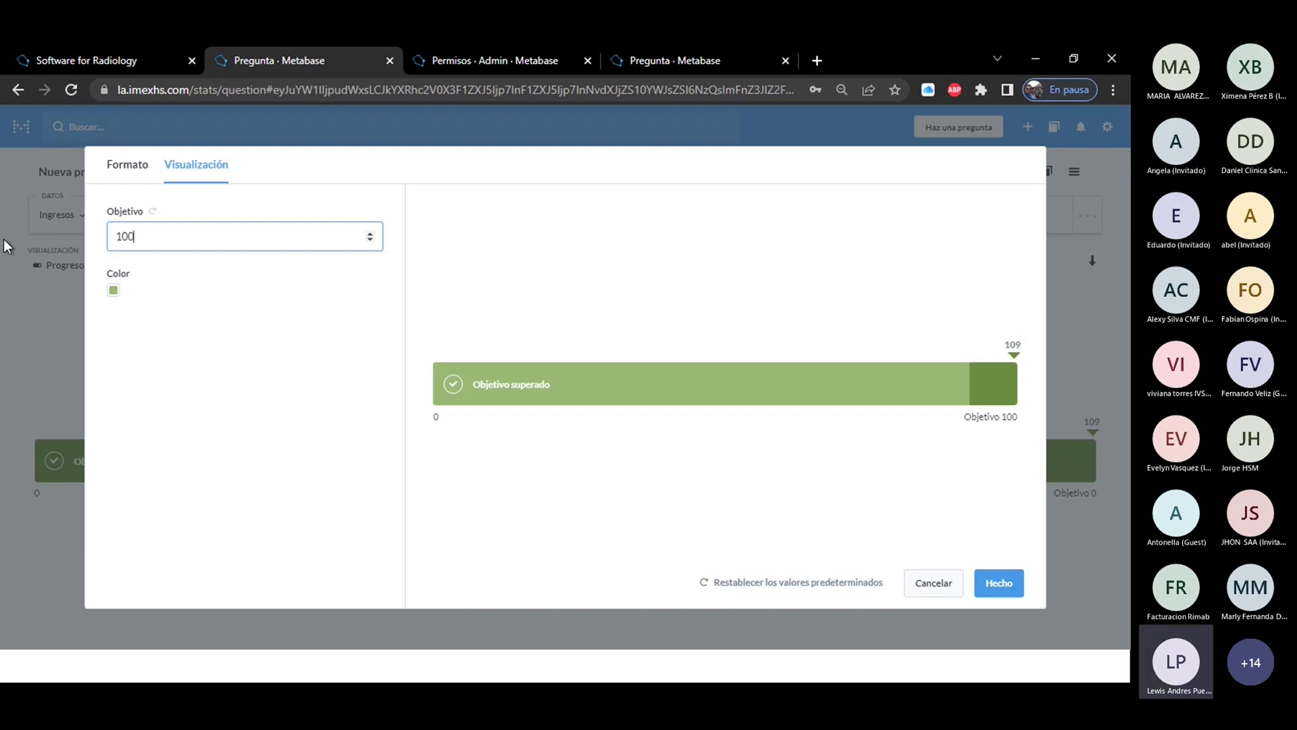
click(114, 290)
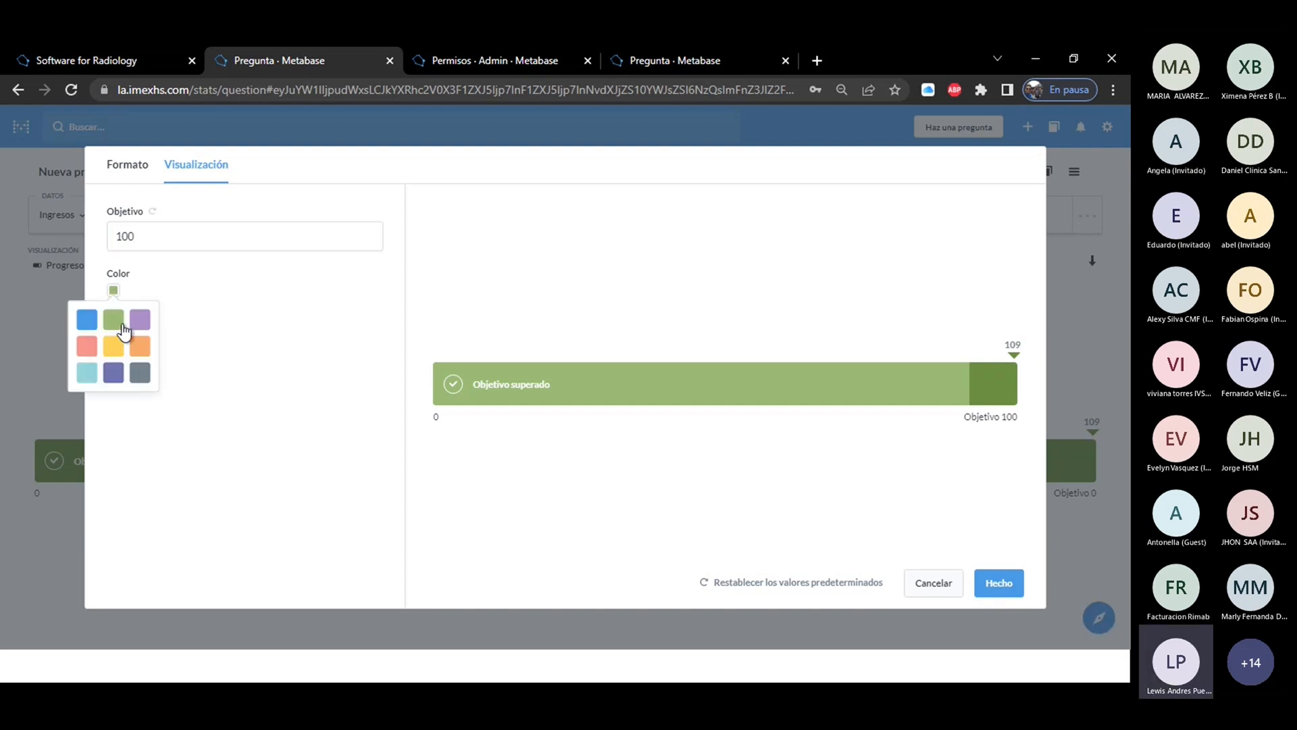
click(117, 347)
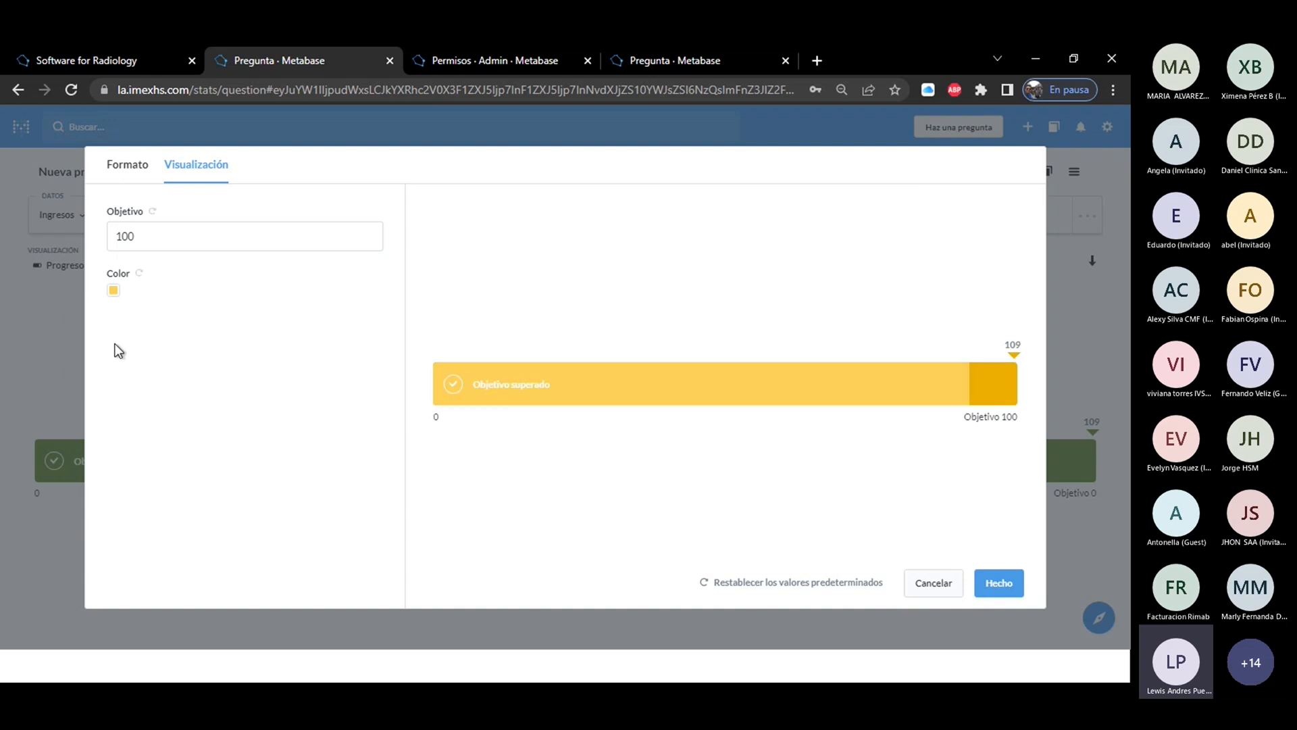
click(113, 290)
click(142, 371)
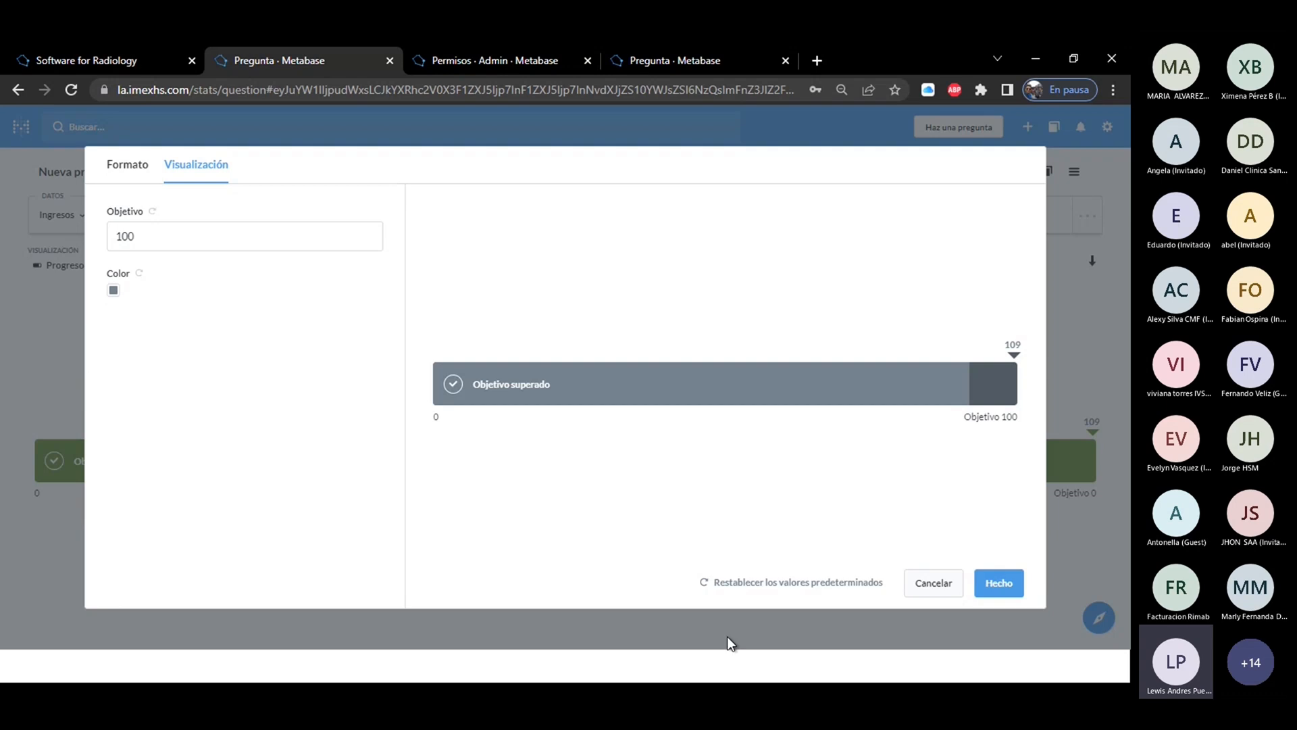
click(1015, 589)
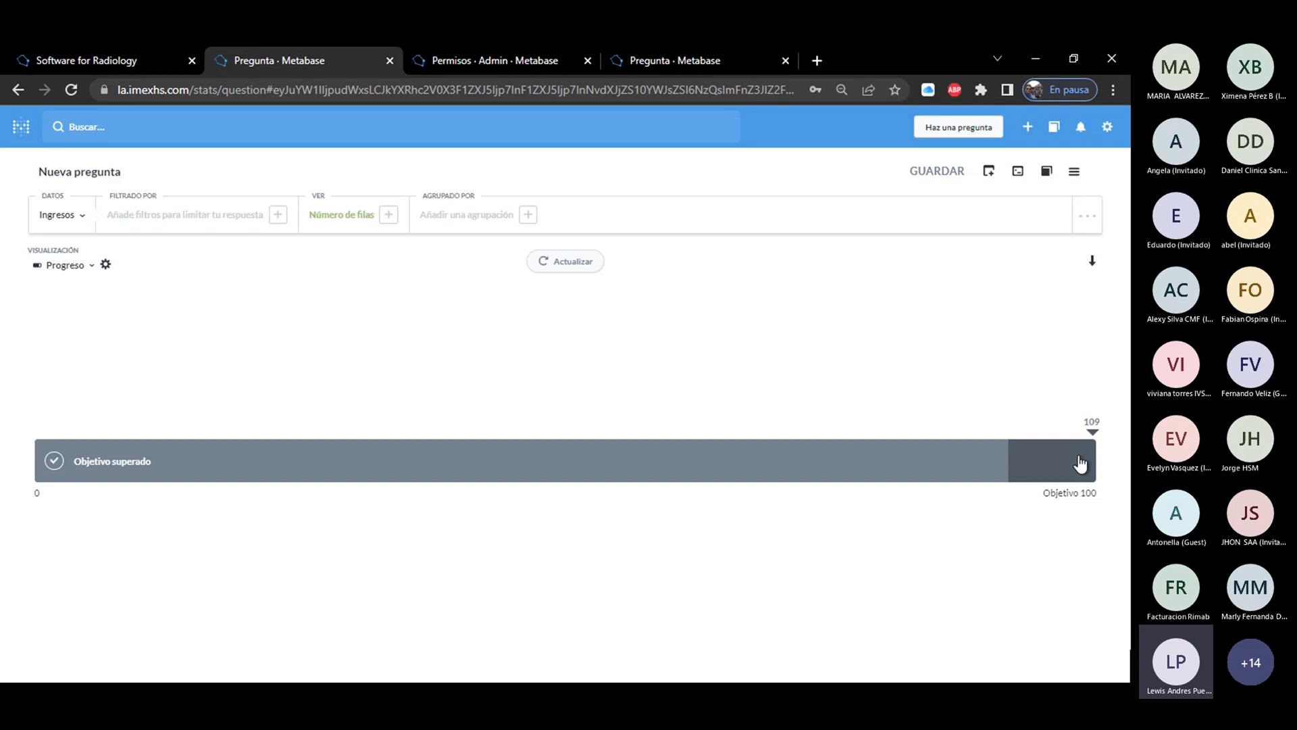
Switch the question's visualization to Contador.
click(55, 269)
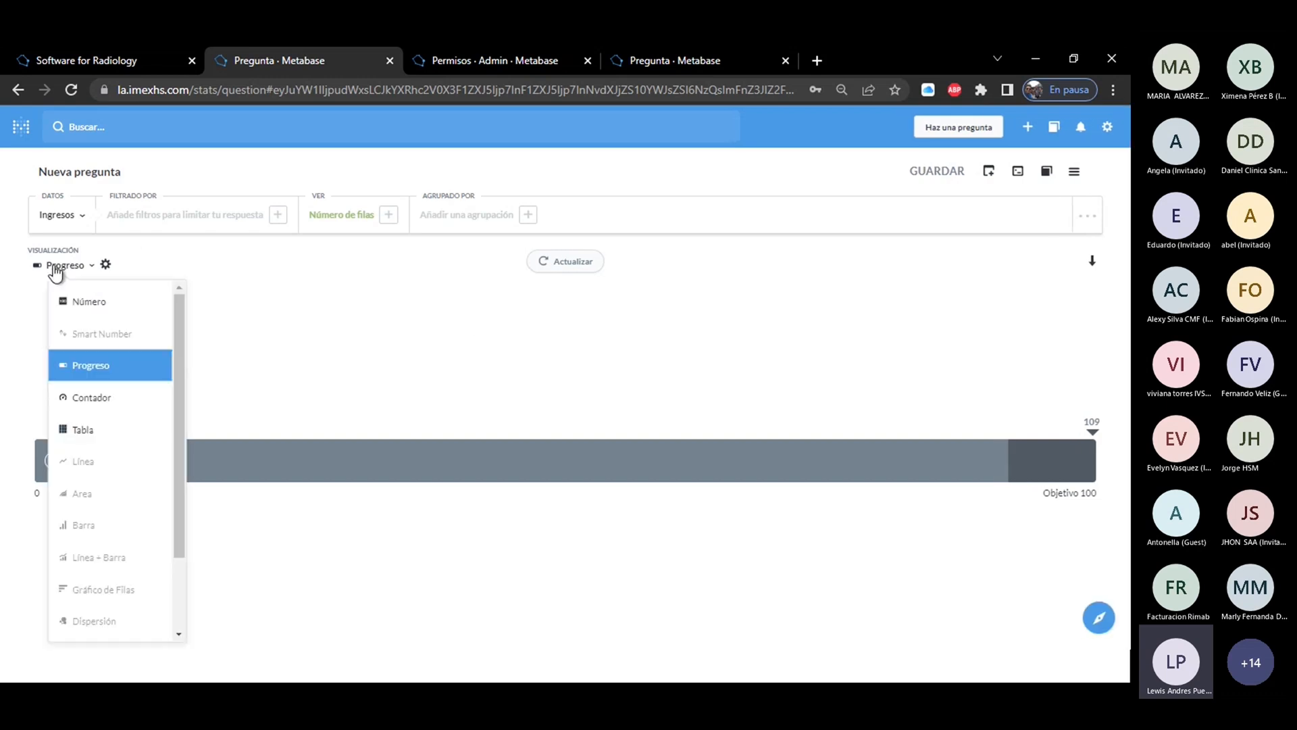
click(92, 402)
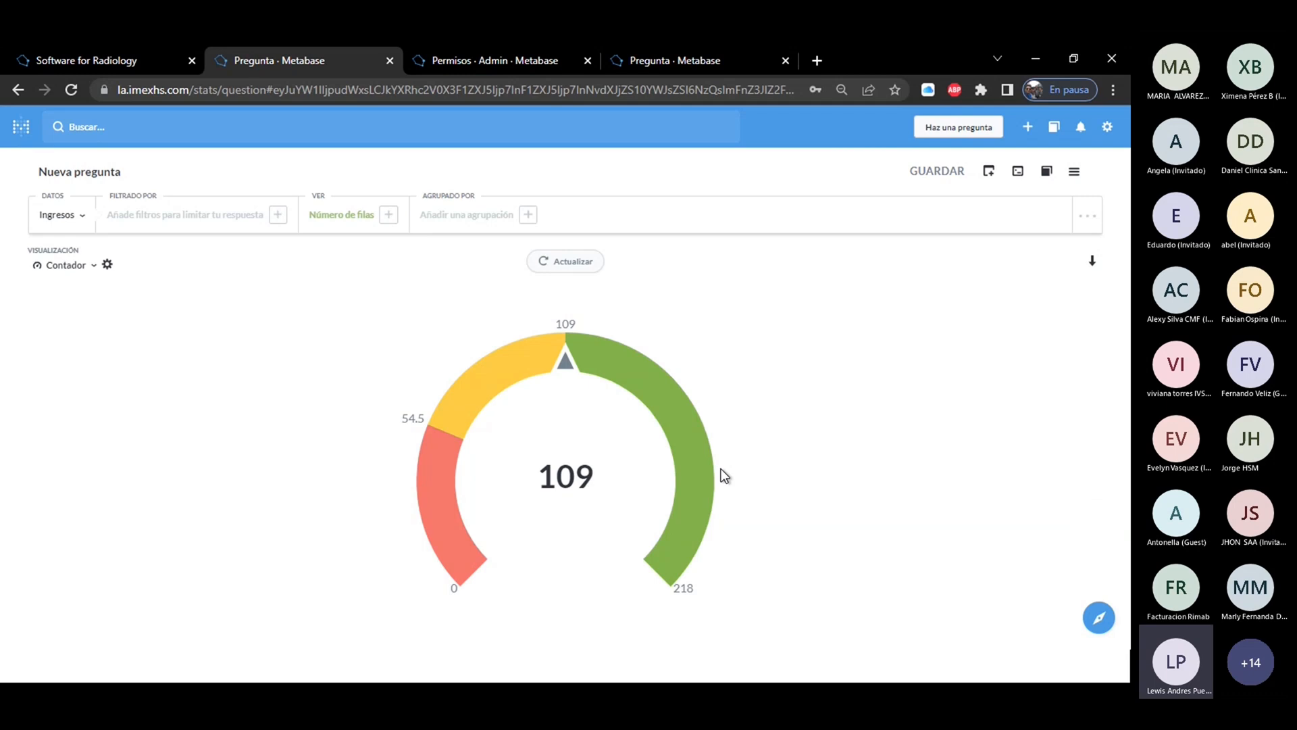
Preview the Percent and Scientific styles on the gauge, and apply the Currency style with US Dollar.
click(107, 266)
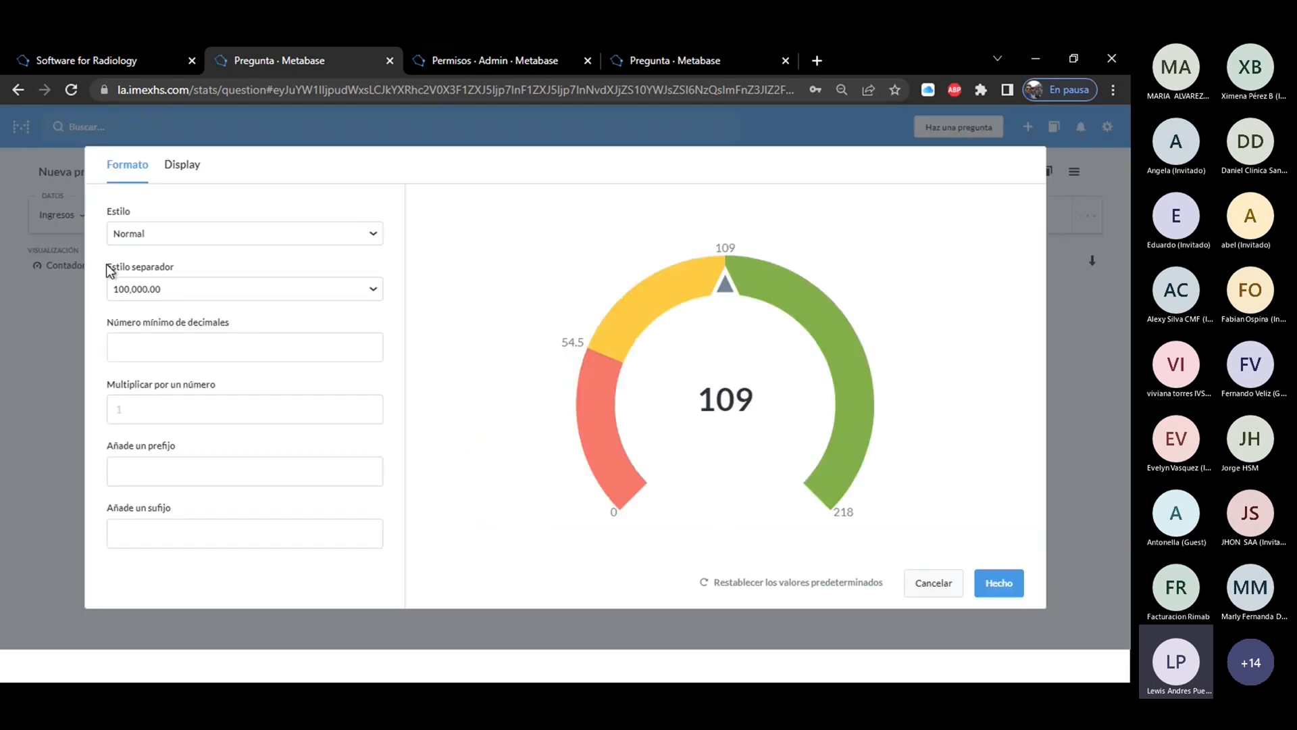
click(186, 235)
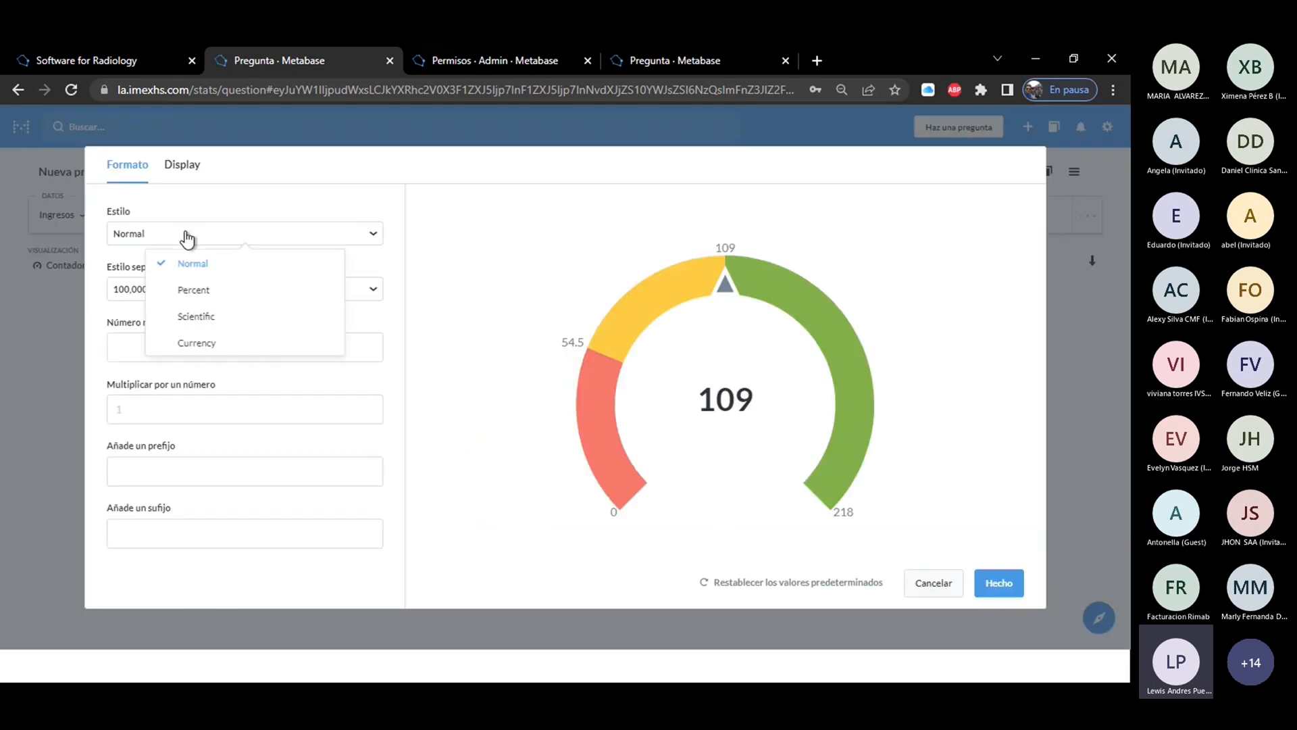
click(197, 289)
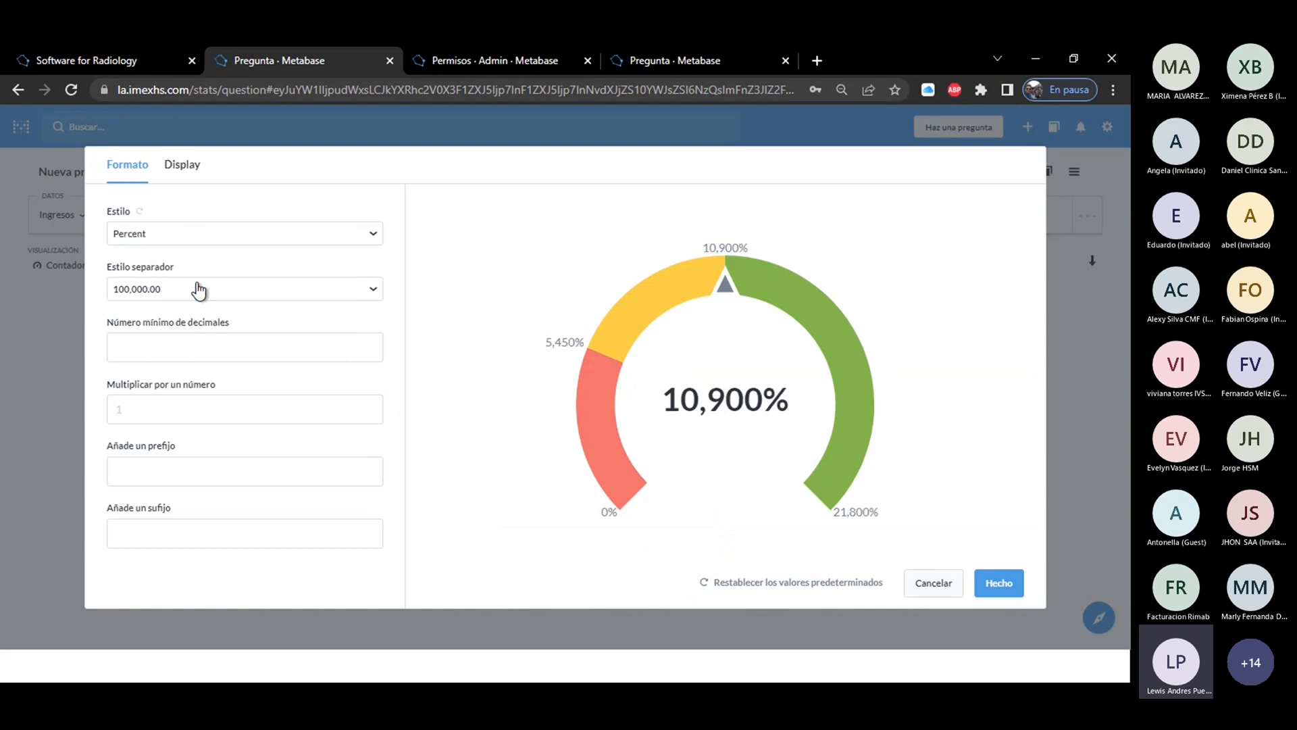
click(182, 234)
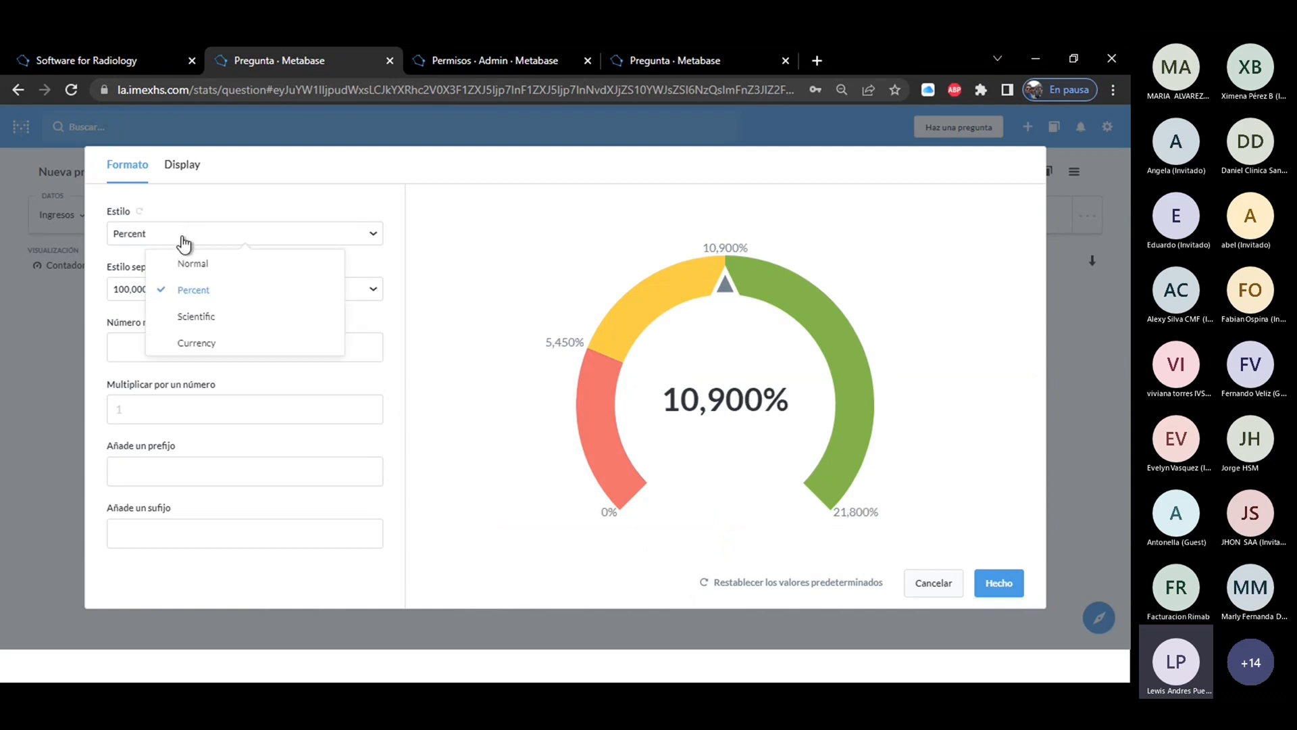
click(194, 316)
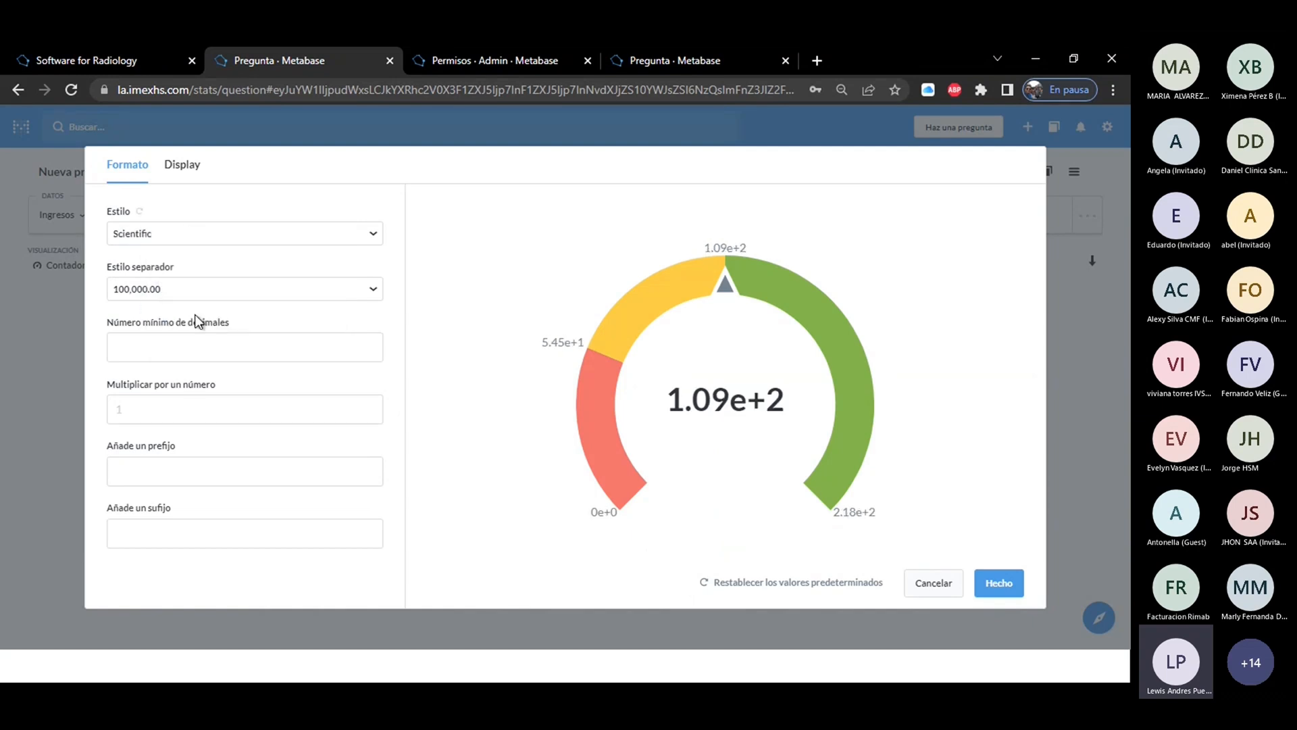
click(188, 240)
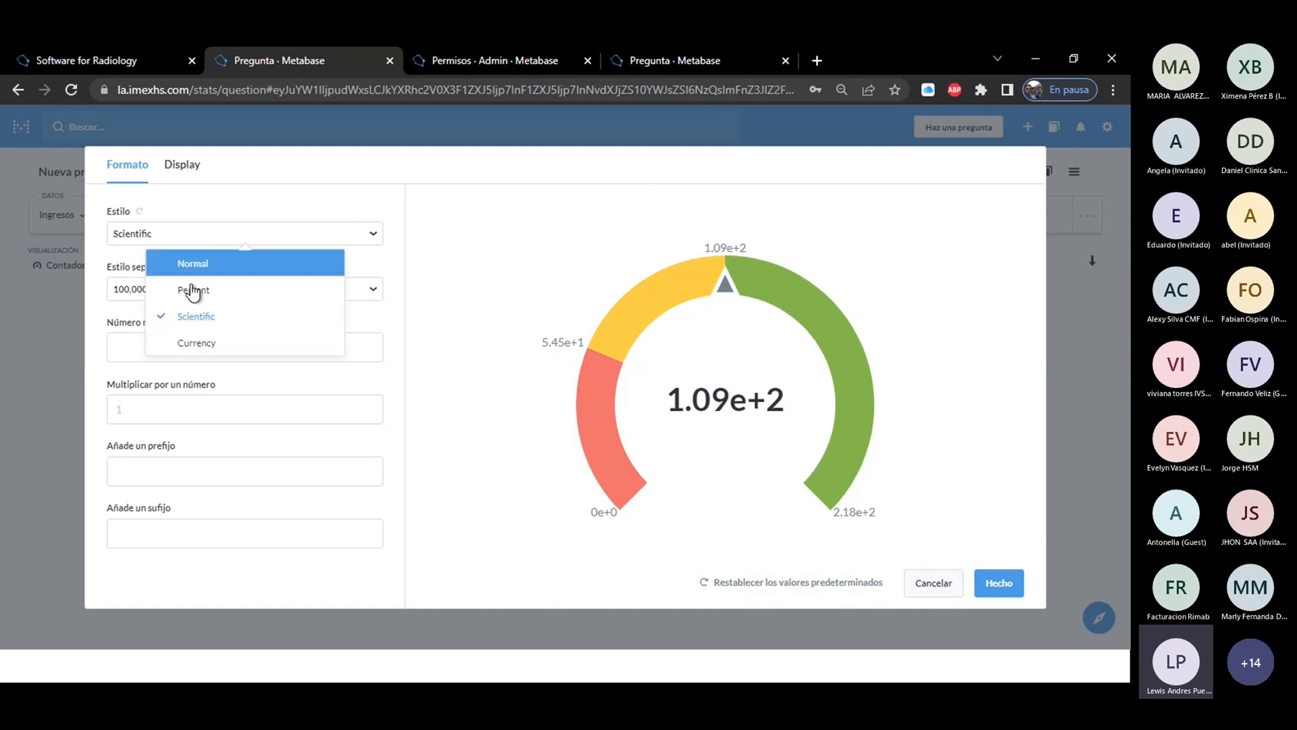
click(202, 343)
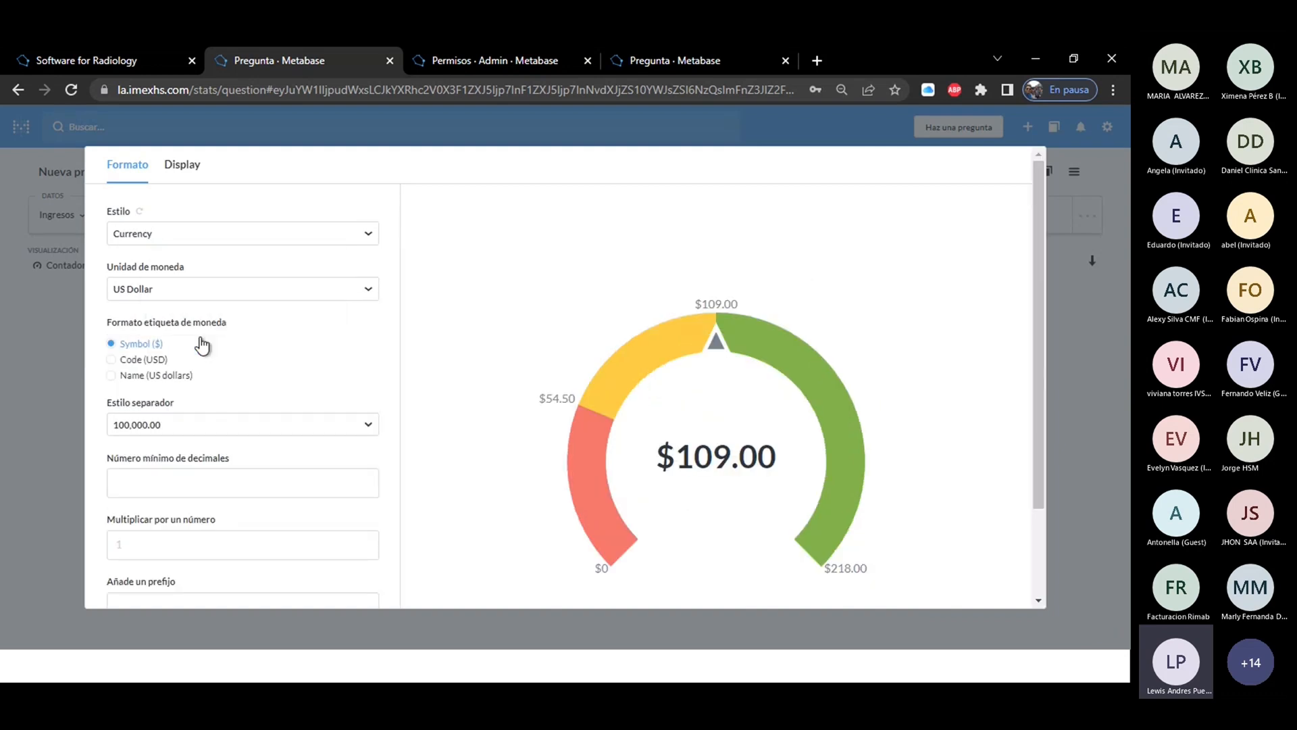
click(217, 295)
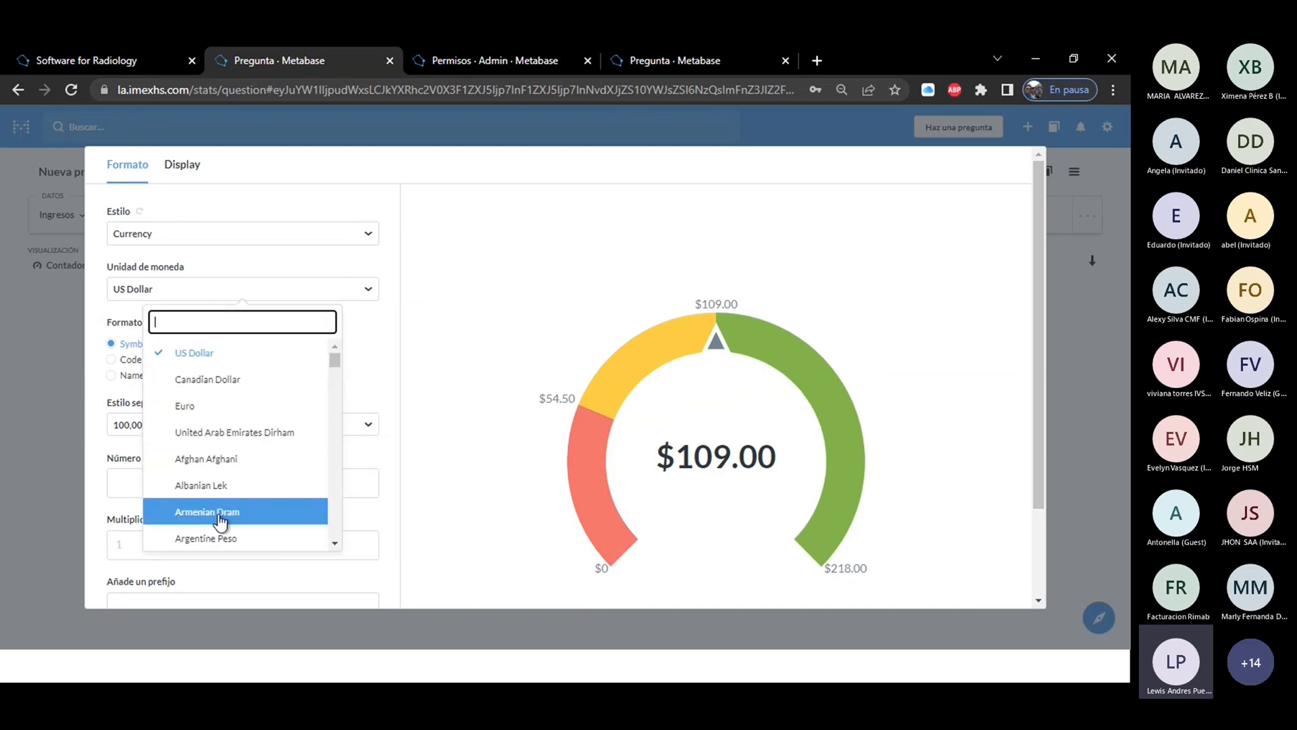
click(100, 373)
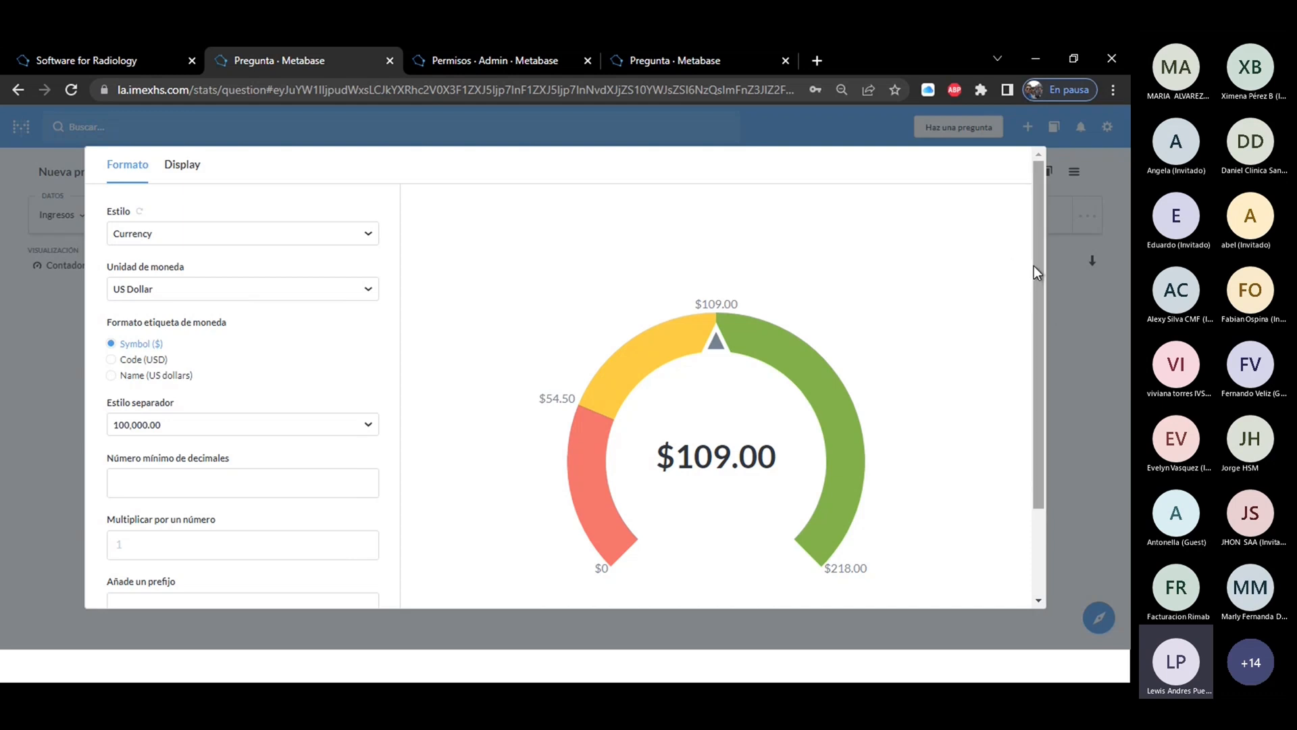
drag(1035, 275, 1048, 415)
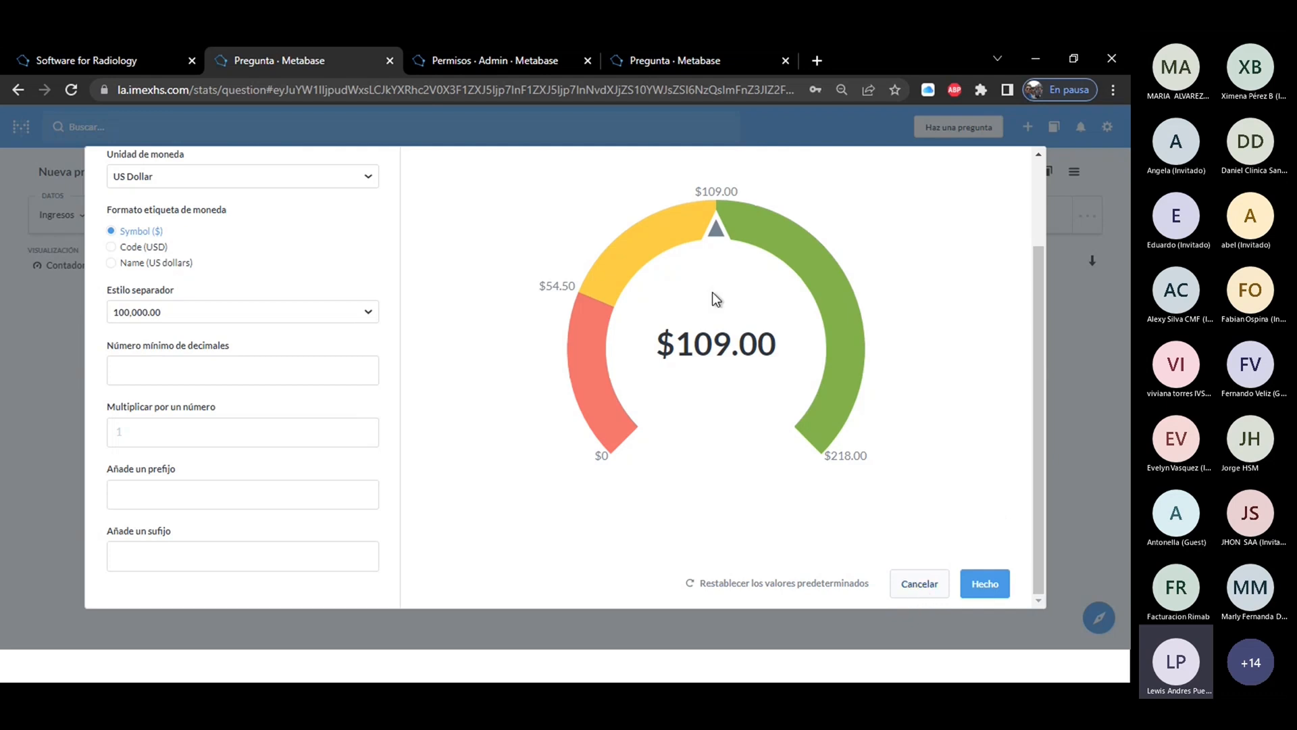
click(983, 585)
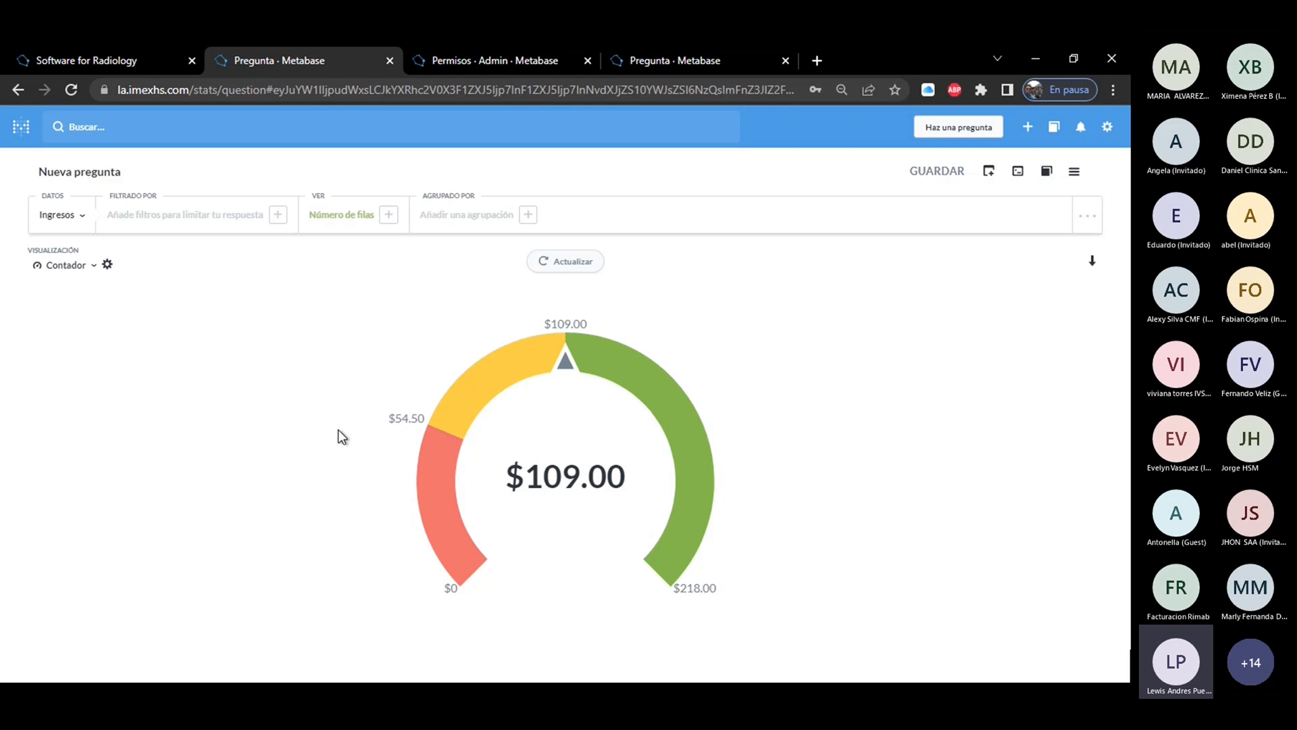
Try recoloring the gauge ranges from lowest to highest as light blue, green and red.
click(107, 264)
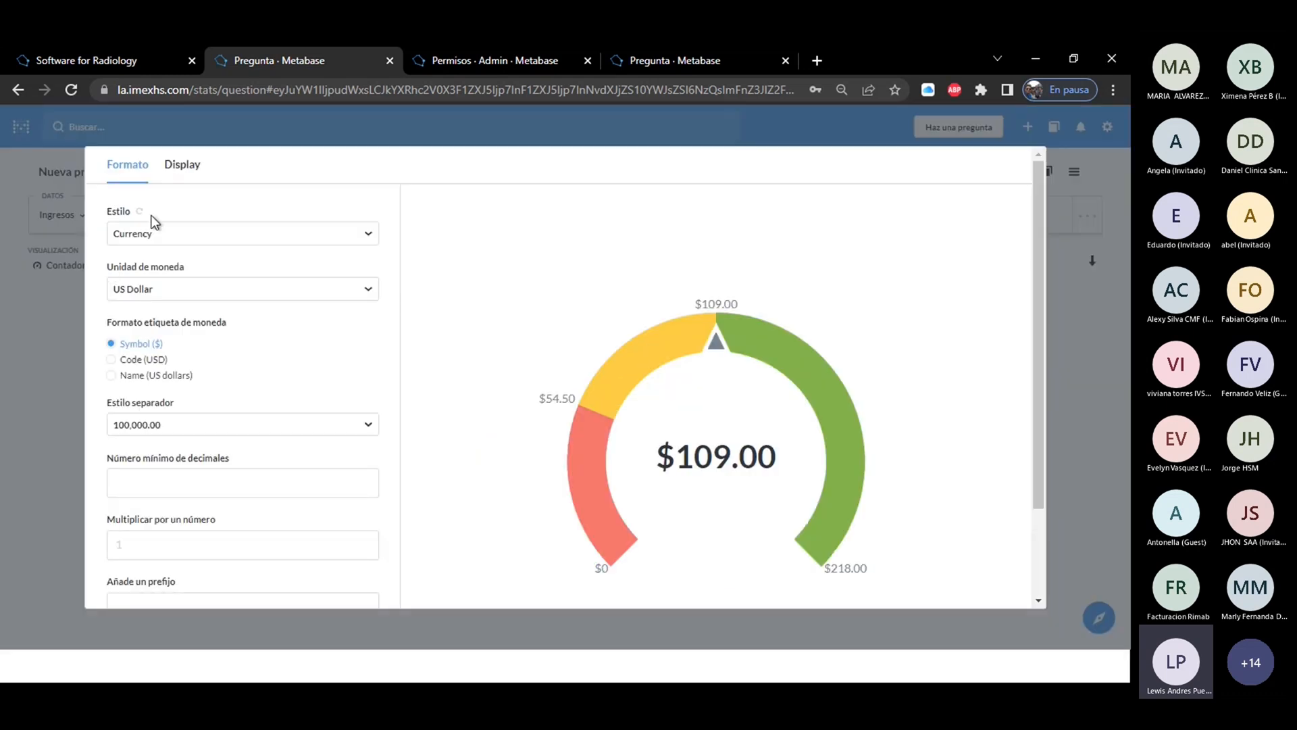
click(191, 169)
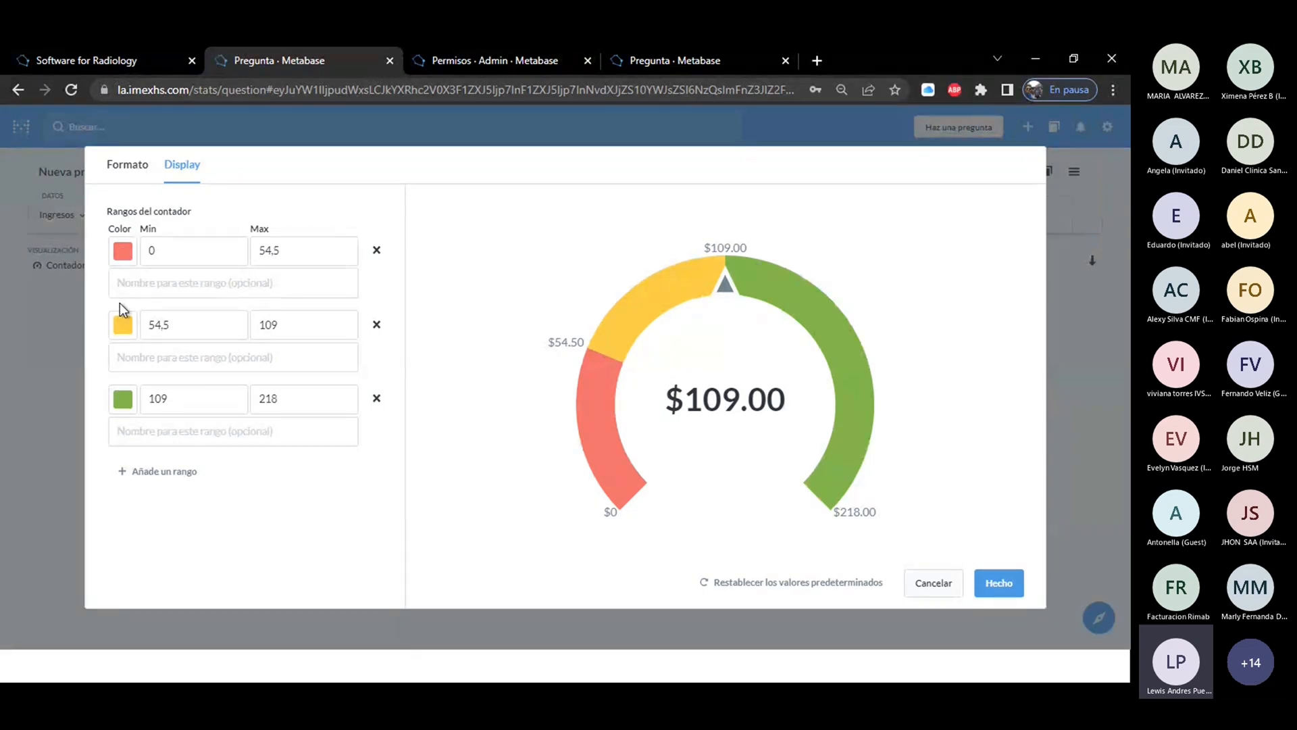
click(123, 254)
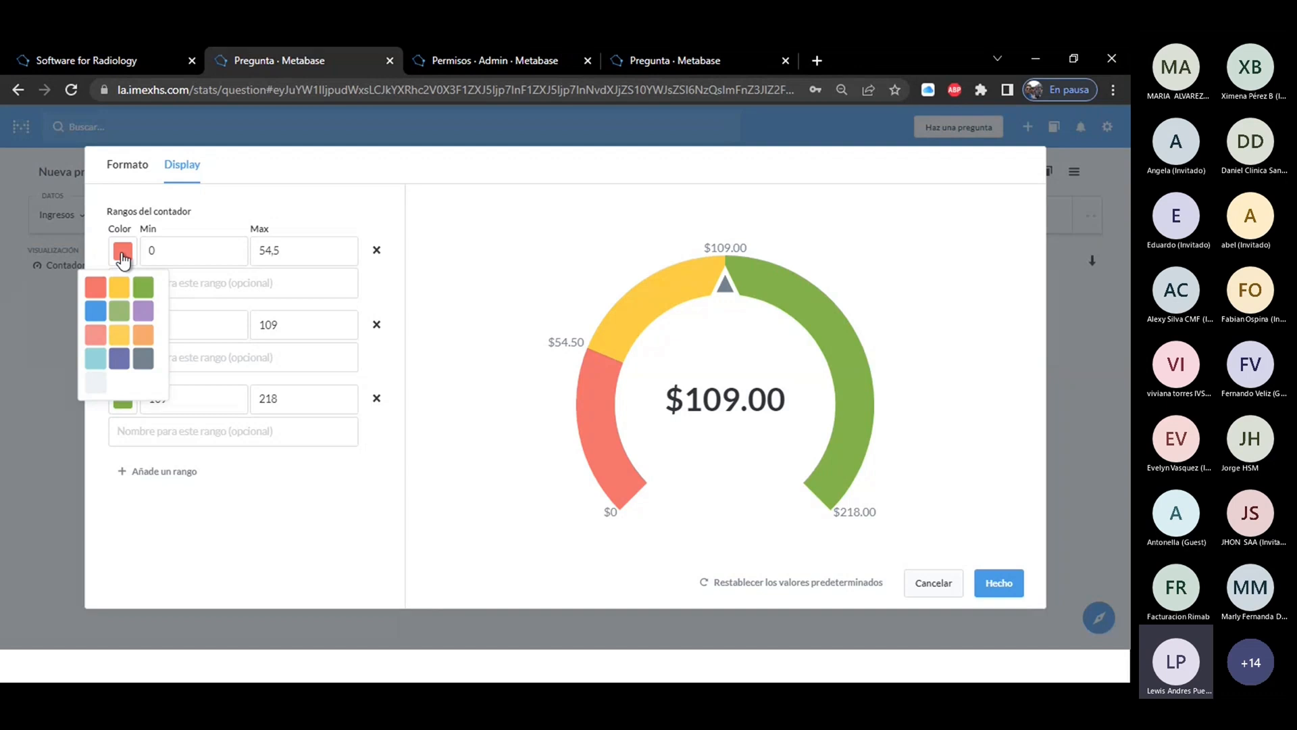
click(95, 360)
click(123, 325)
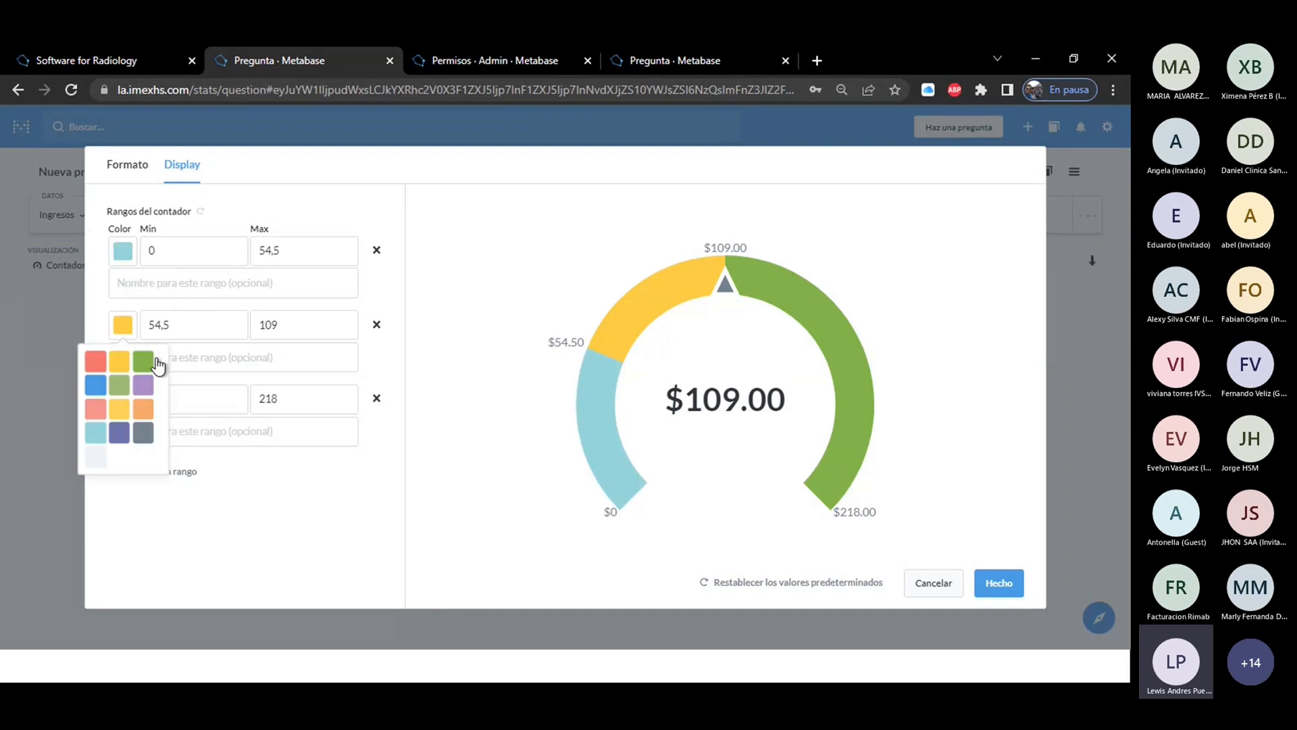
click(143, 361)
click(123, 399)
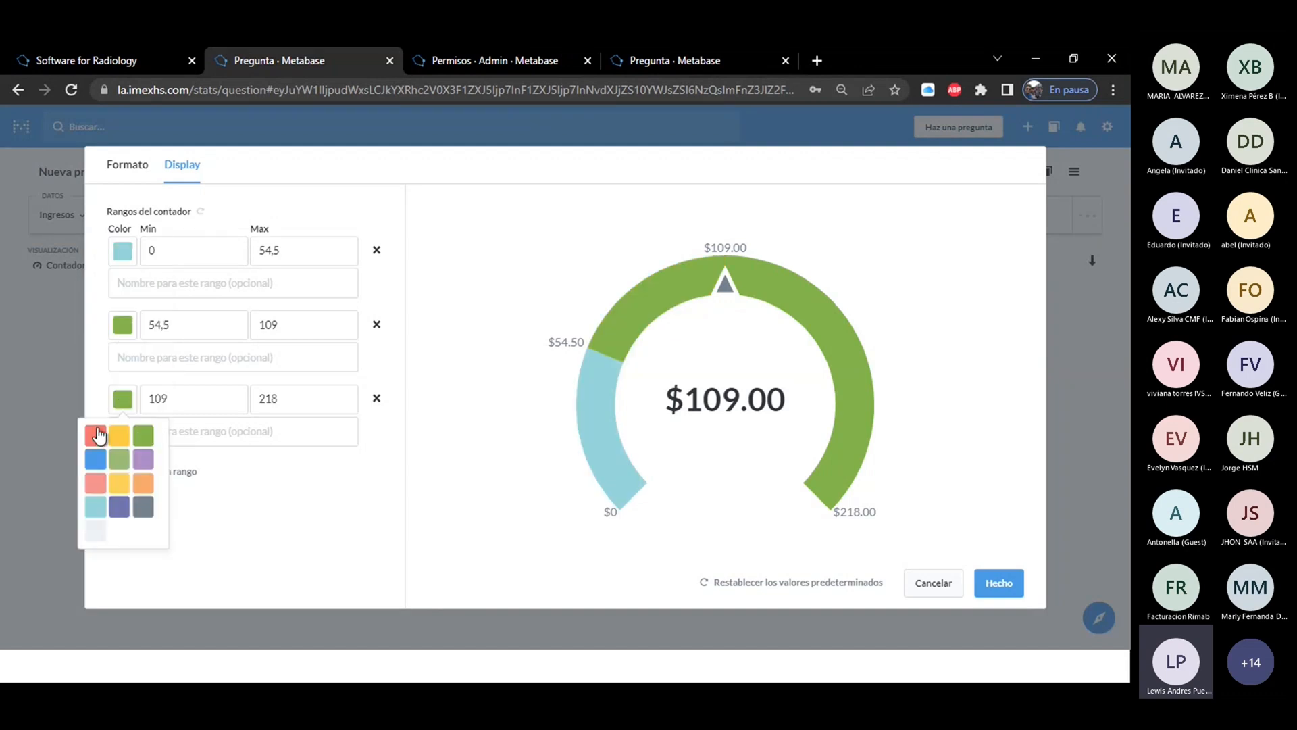
click(95, 435)
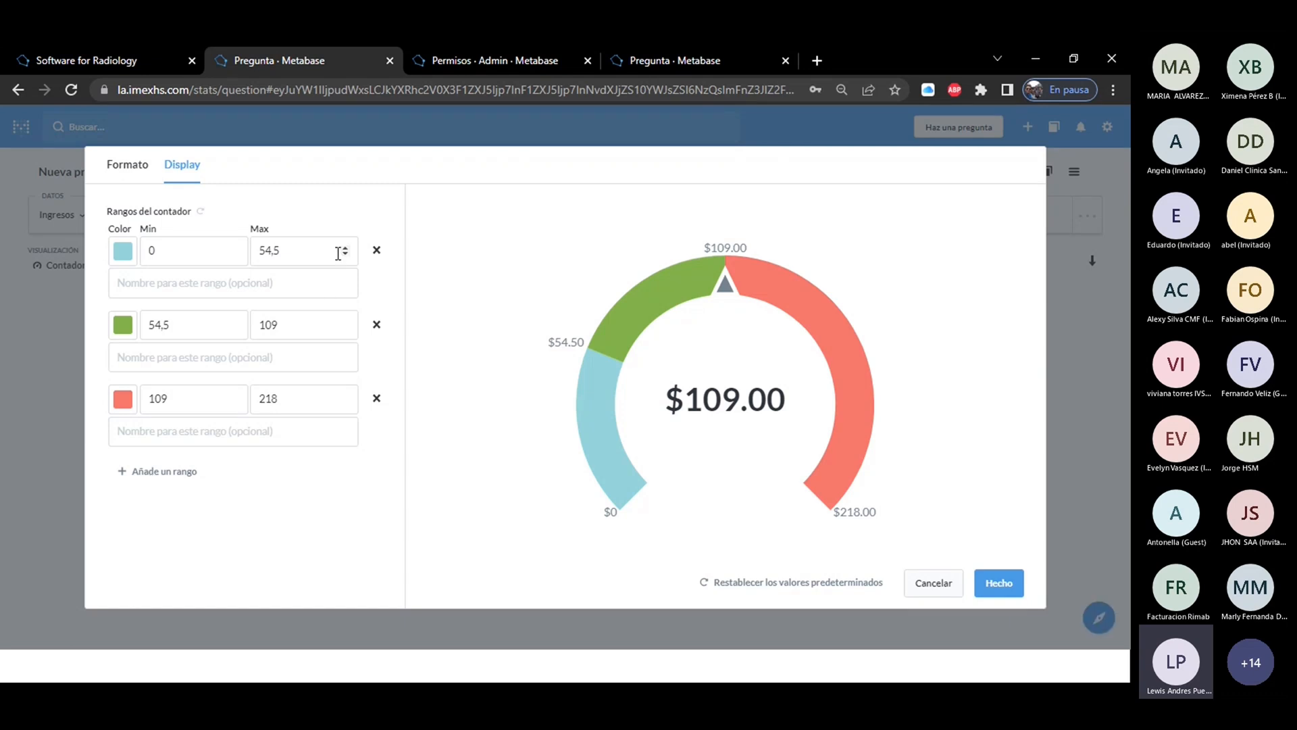
Try naming the gauge's first range "prueba", and discard the range changes.
click(194, 288)
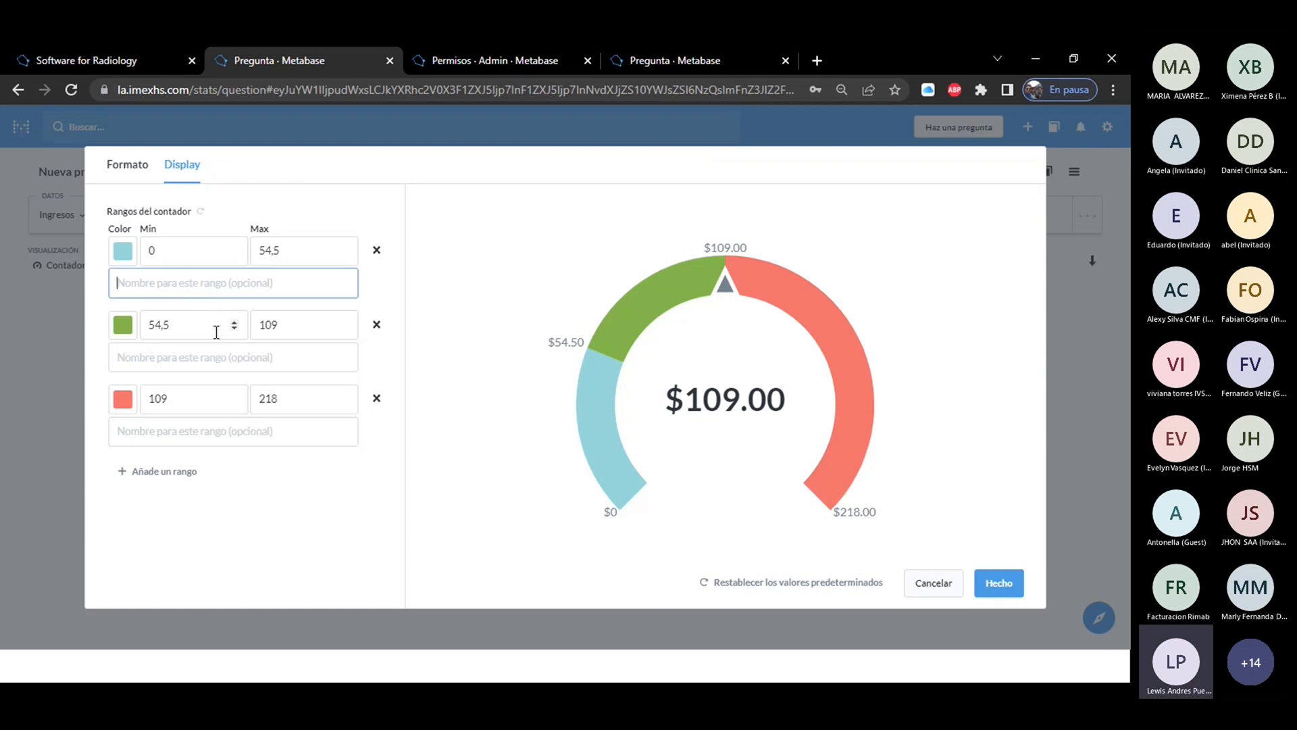
text(prieva)
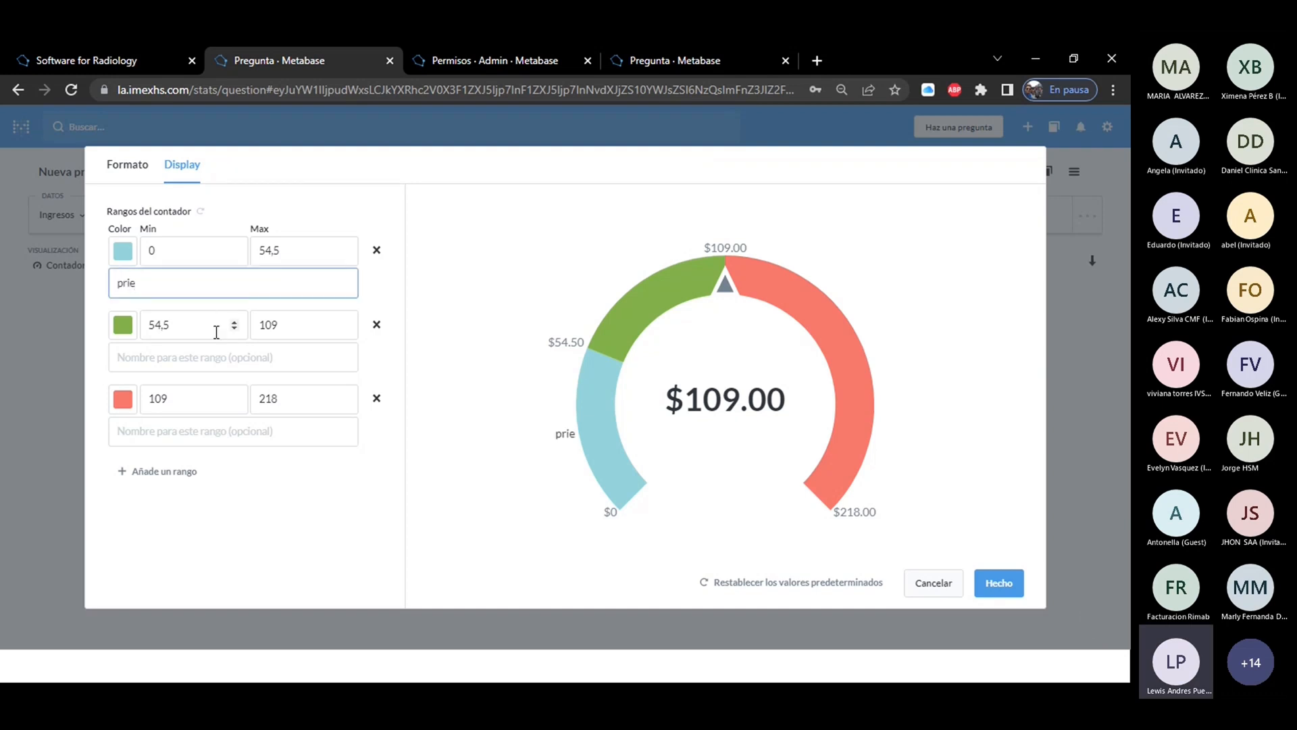
key(BackSpace)
key(BackSpace)
text(ba)
key(BackSpace)
key(BackSpace)
key(BackSpace)
key(BackSpace)
text(ueba)
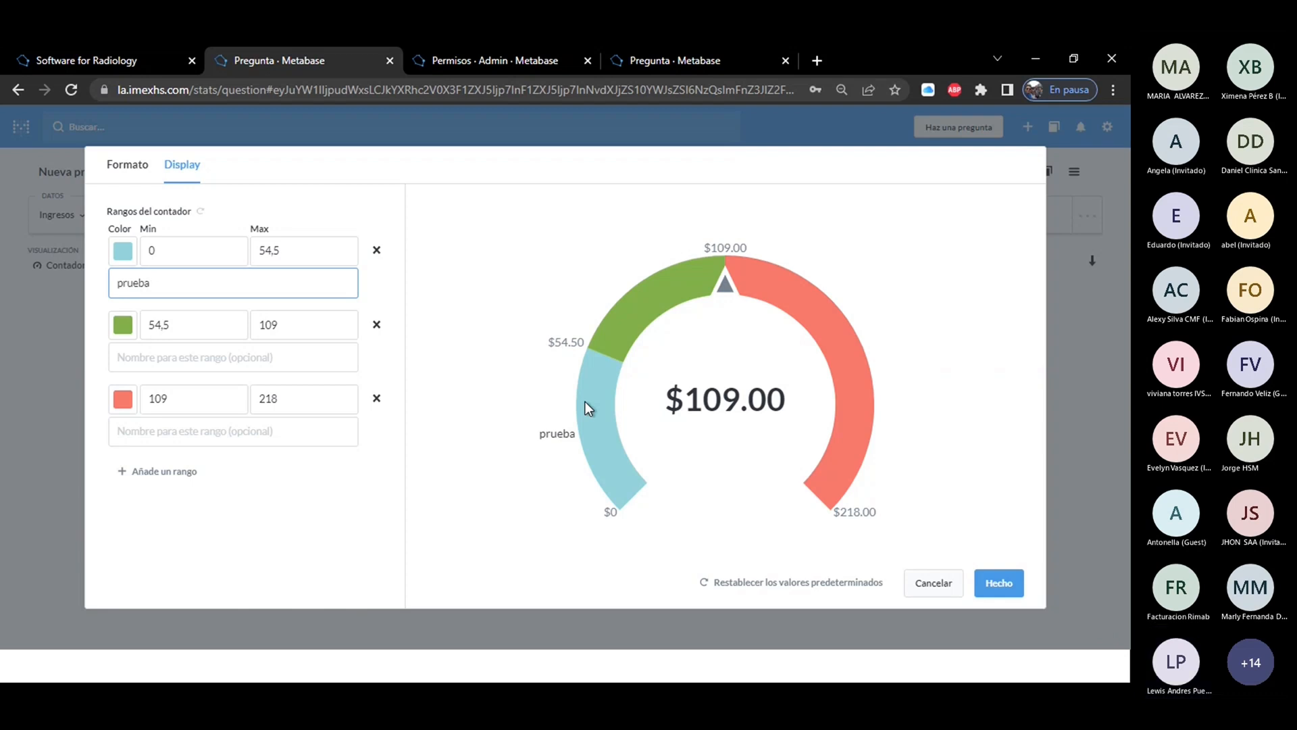
click(928, 586)
Switch the visualization to Tabla and run the question with Datos brutos as the view.
click(65, 271)
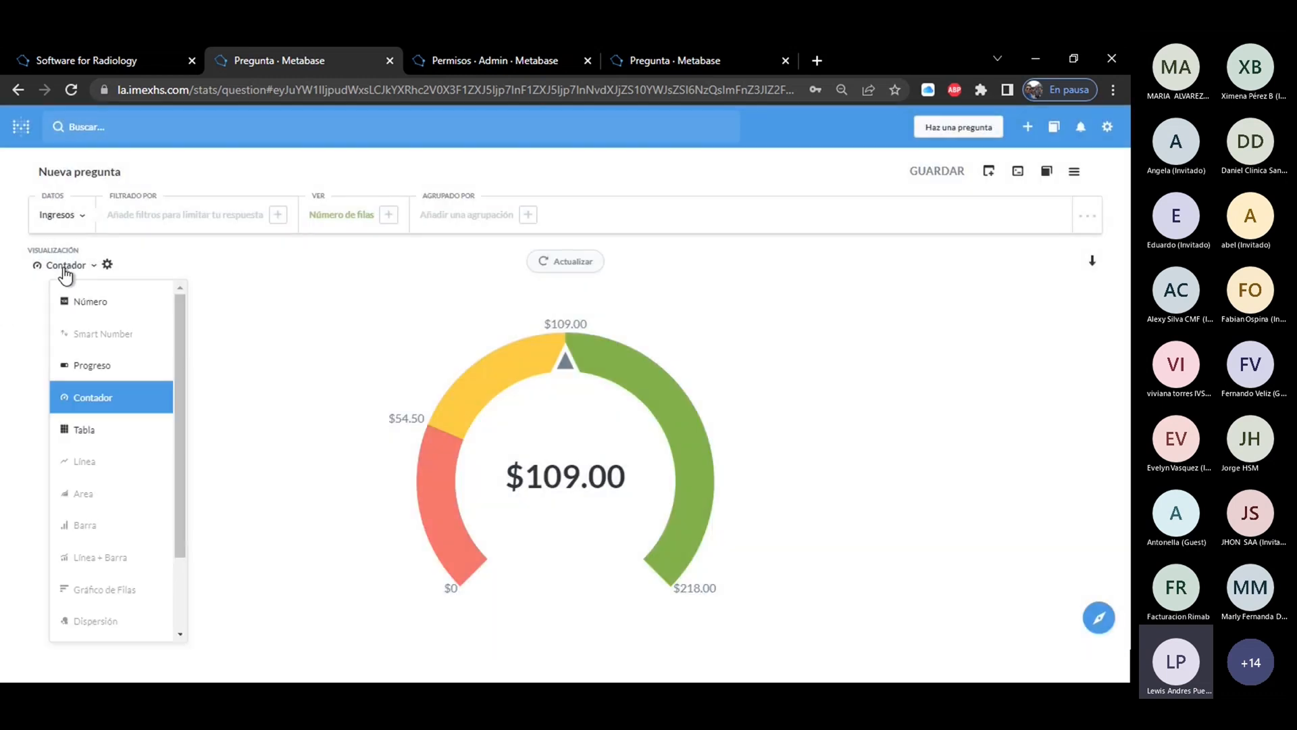
click(88, 434)
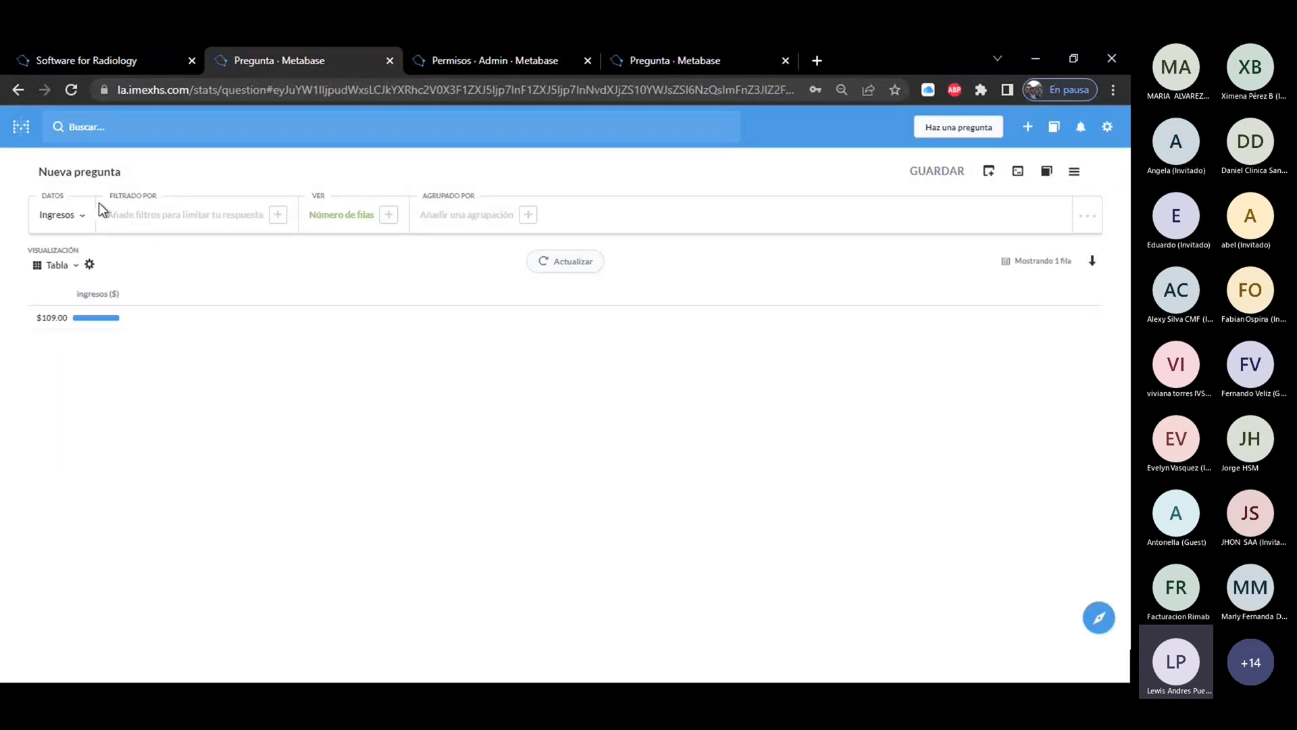
click(356, 218)
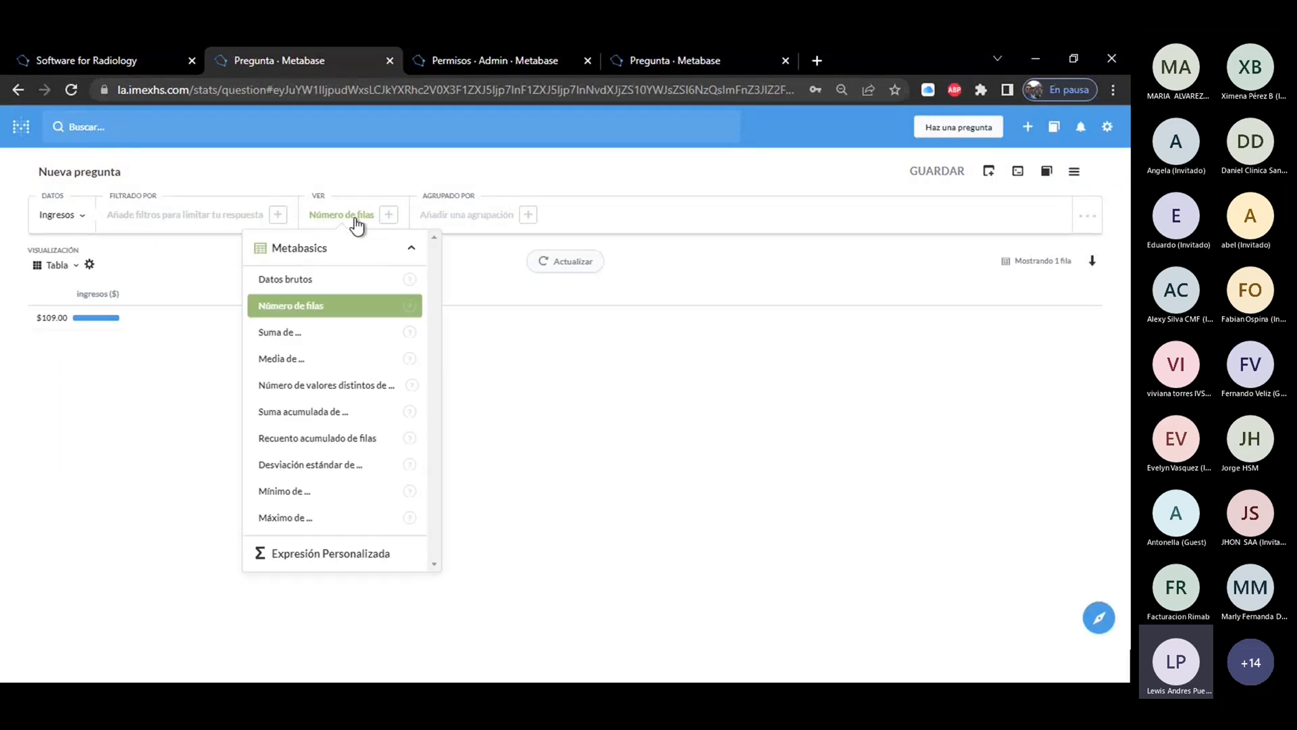
click(300, 284)
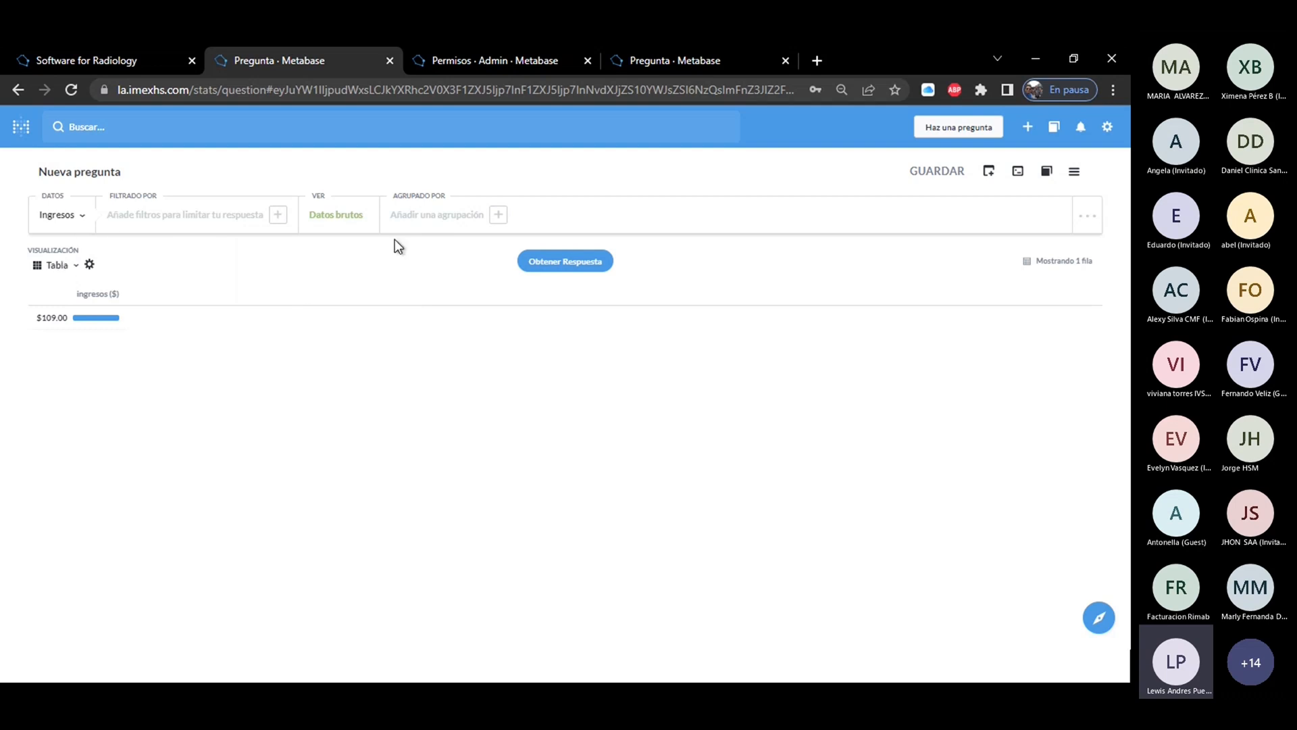
click(545, 264)
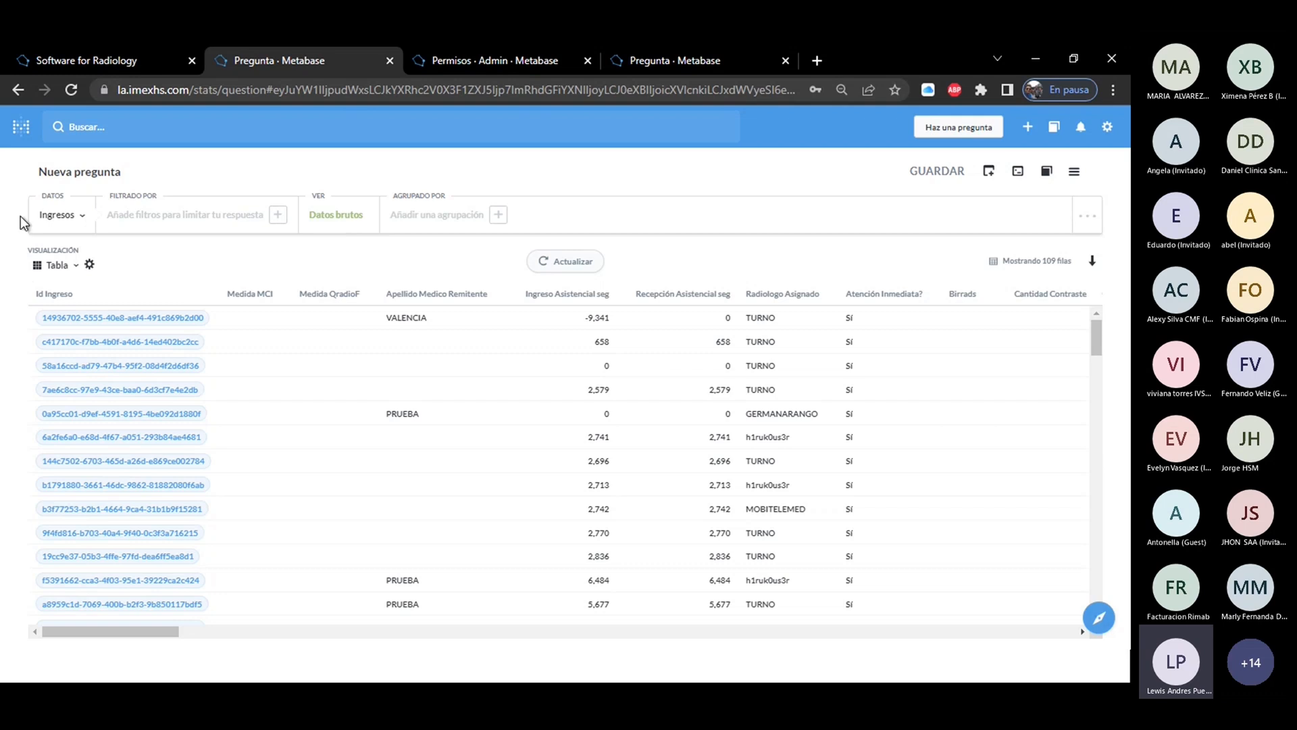
click(54, 215)
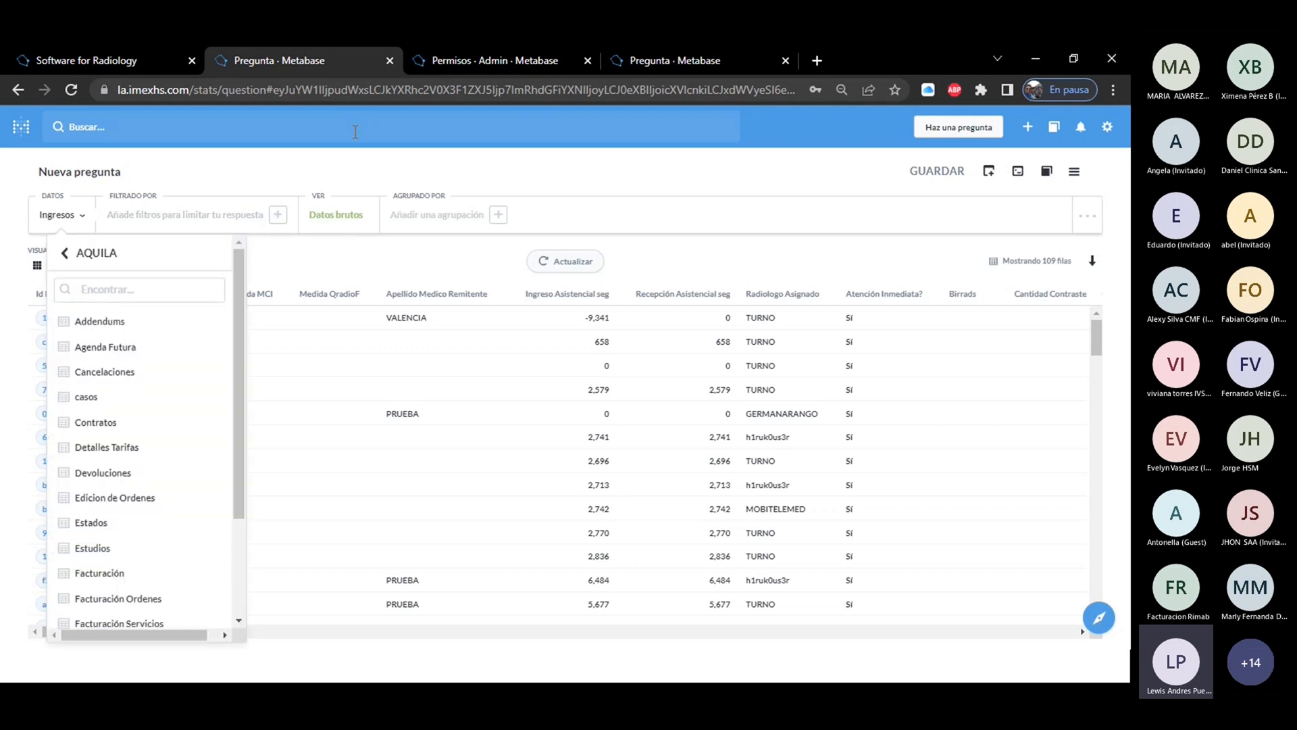
click(330, 160)
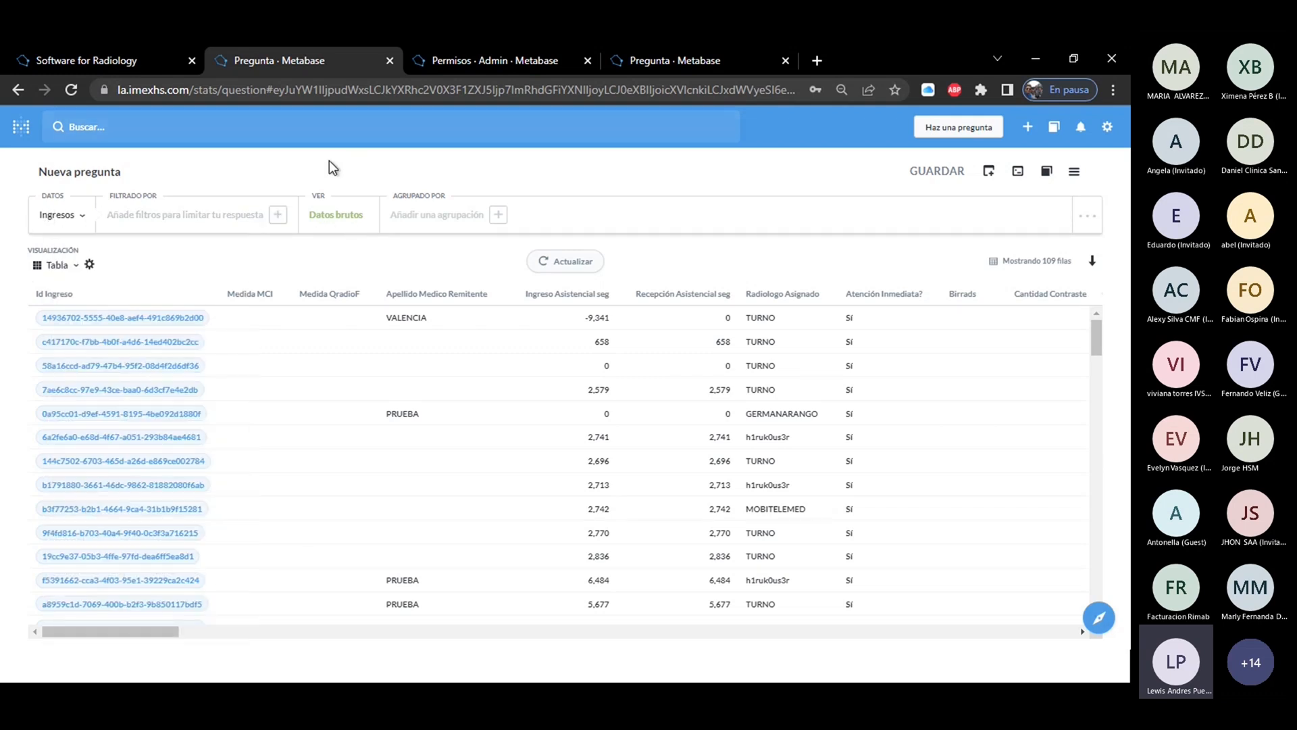
Hide the Id Ingreso, Medida MCI, Medida QradioF and Apellido Medico Remitente columns in the table settings.
click(90, 265)
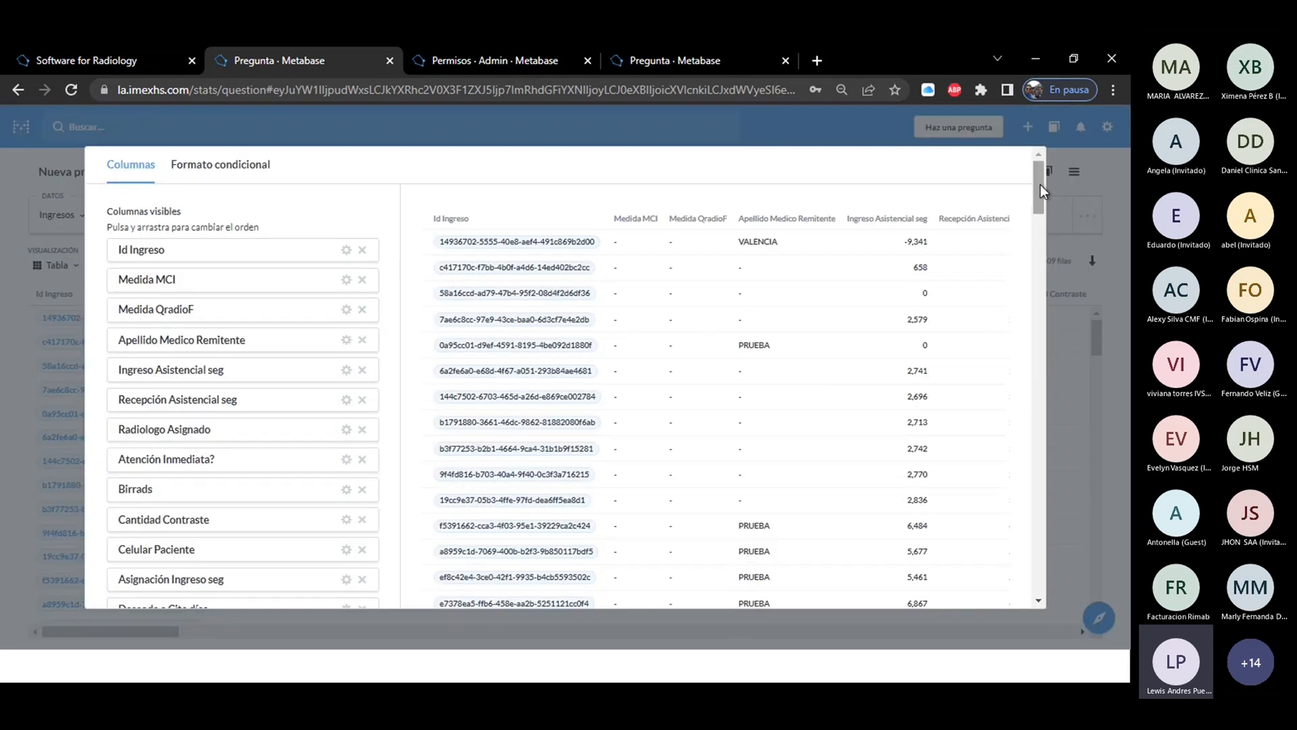
mouse_move(1041, 184)
mouse_down()
mouse_move(1060, 298)
mouse_move(1036, 170)
mouse_up()
click(362, 250)
click(362, 251)
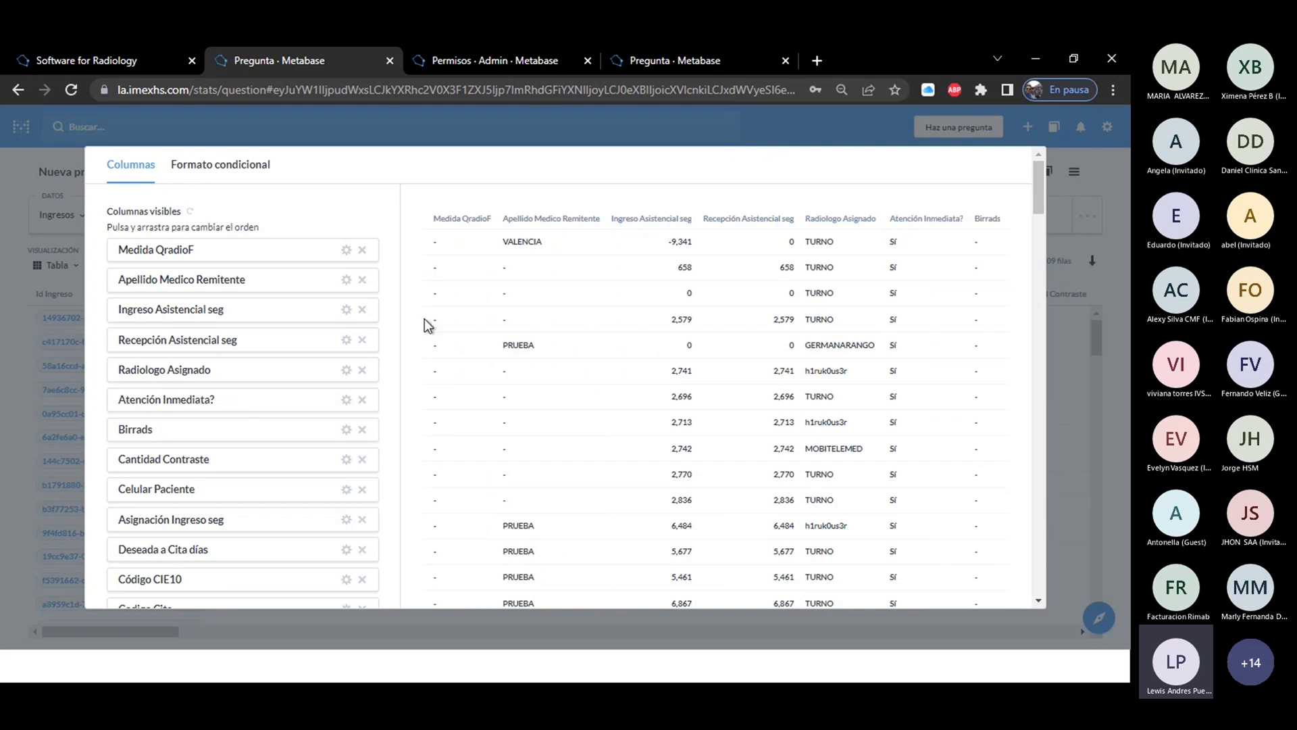
click(362, 250)
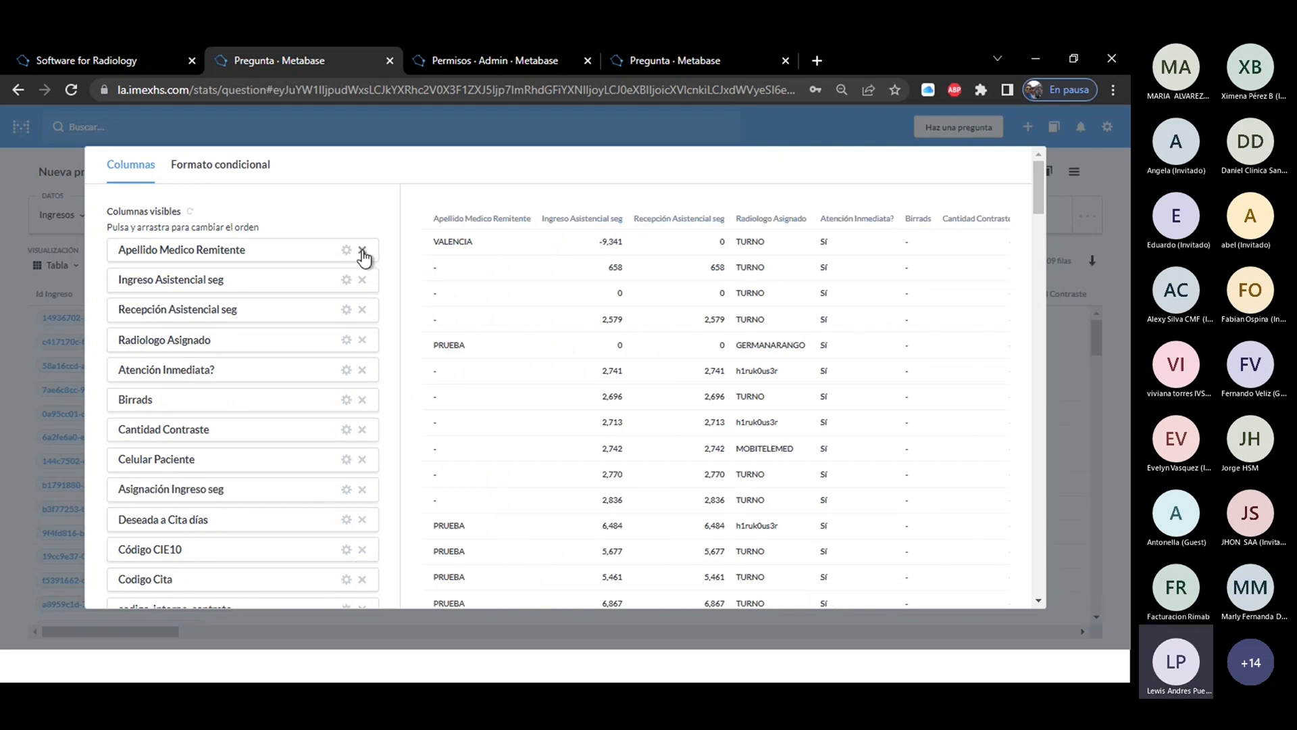
click(362, 250)
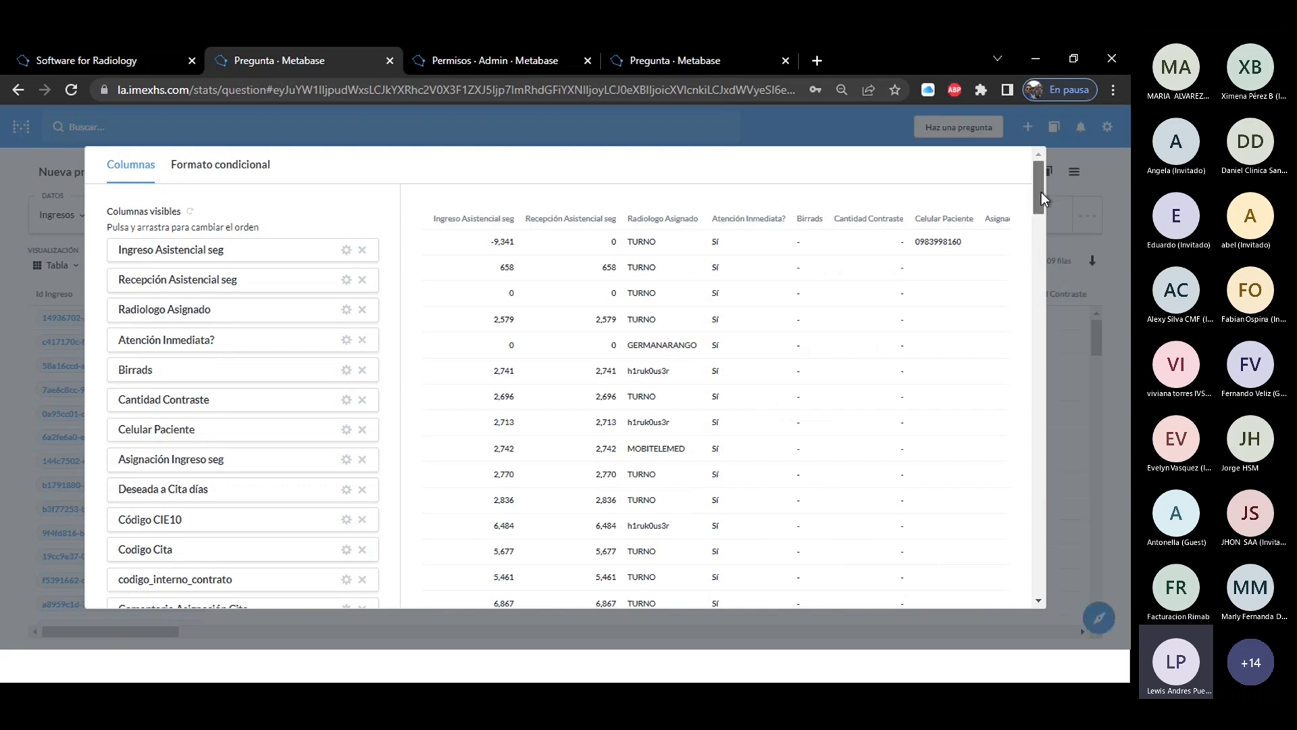
Reorder the visible columns so Recepción Asistencial seg comes first and Atención Inmediata? second.
scroll(1041, 192, down, 1)
drag(1042, 195, 1060, 586)
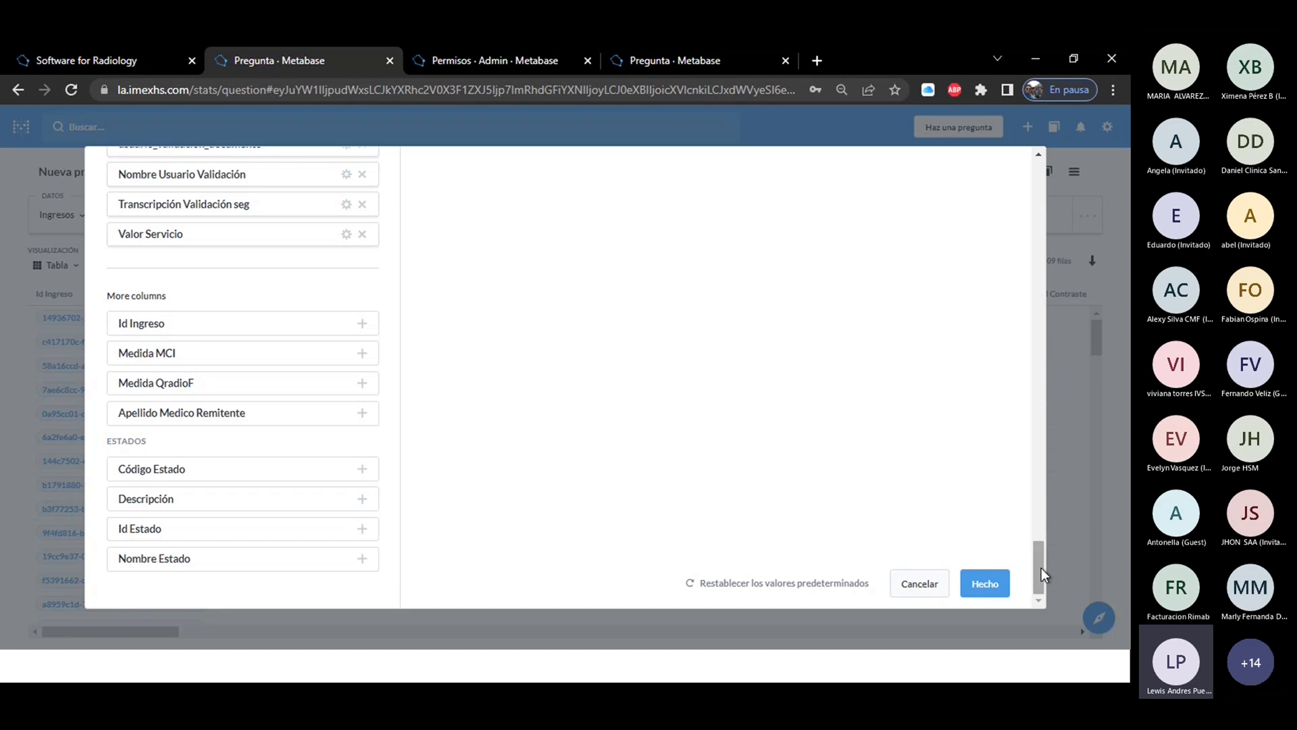
drag(1040, 568, 1017, 185)
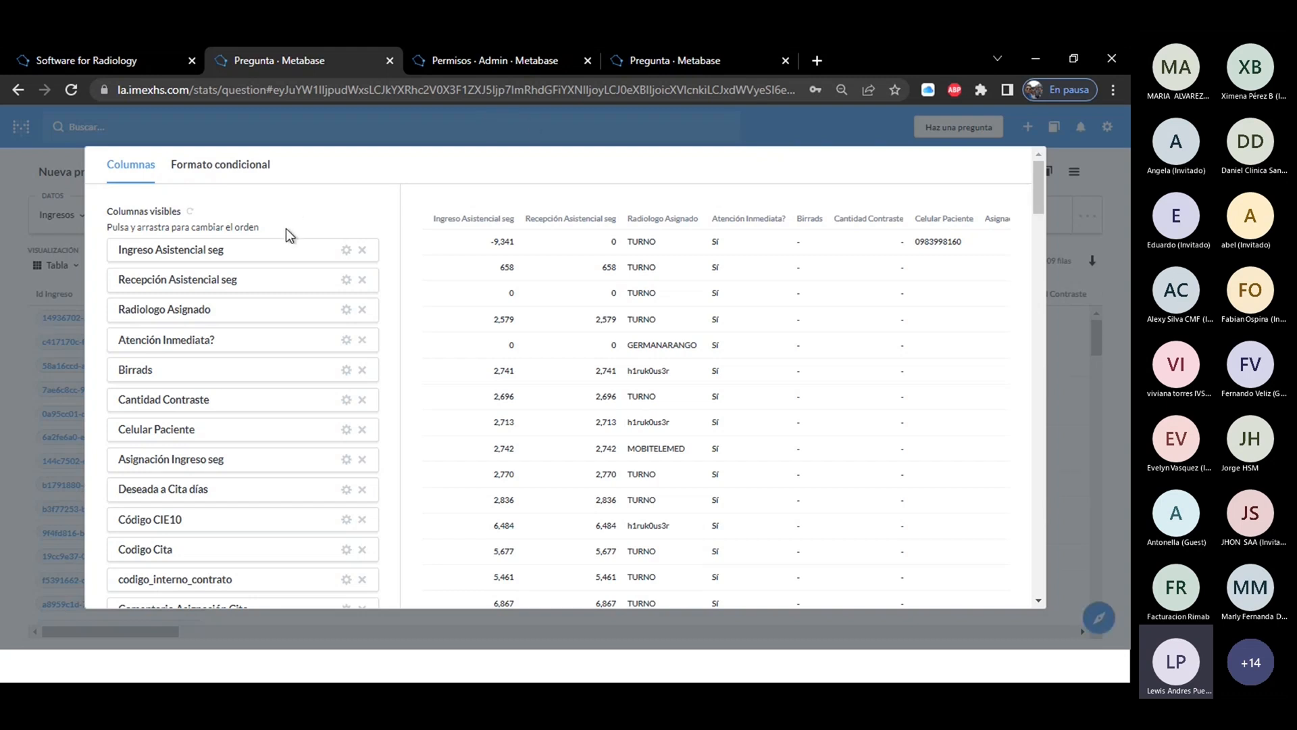
drag(260, 267, 261, 242)
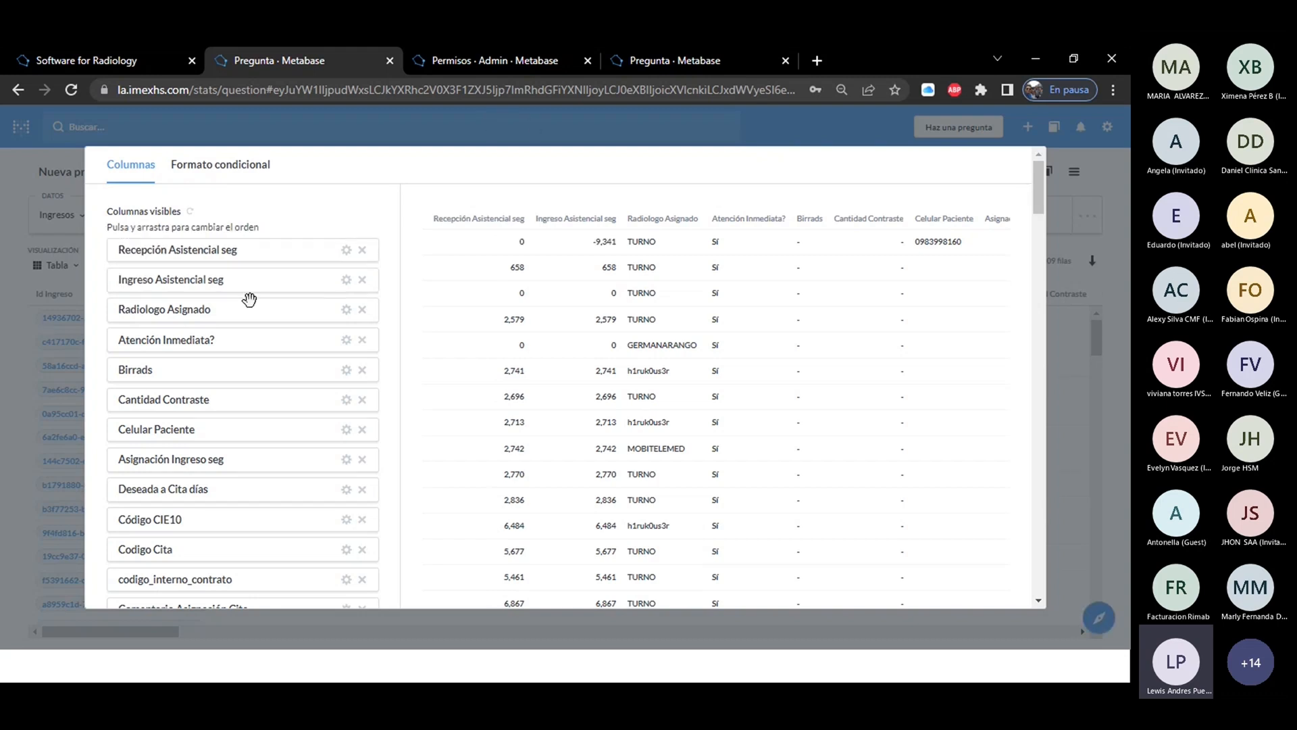
drag(214, 338, 218, 278)
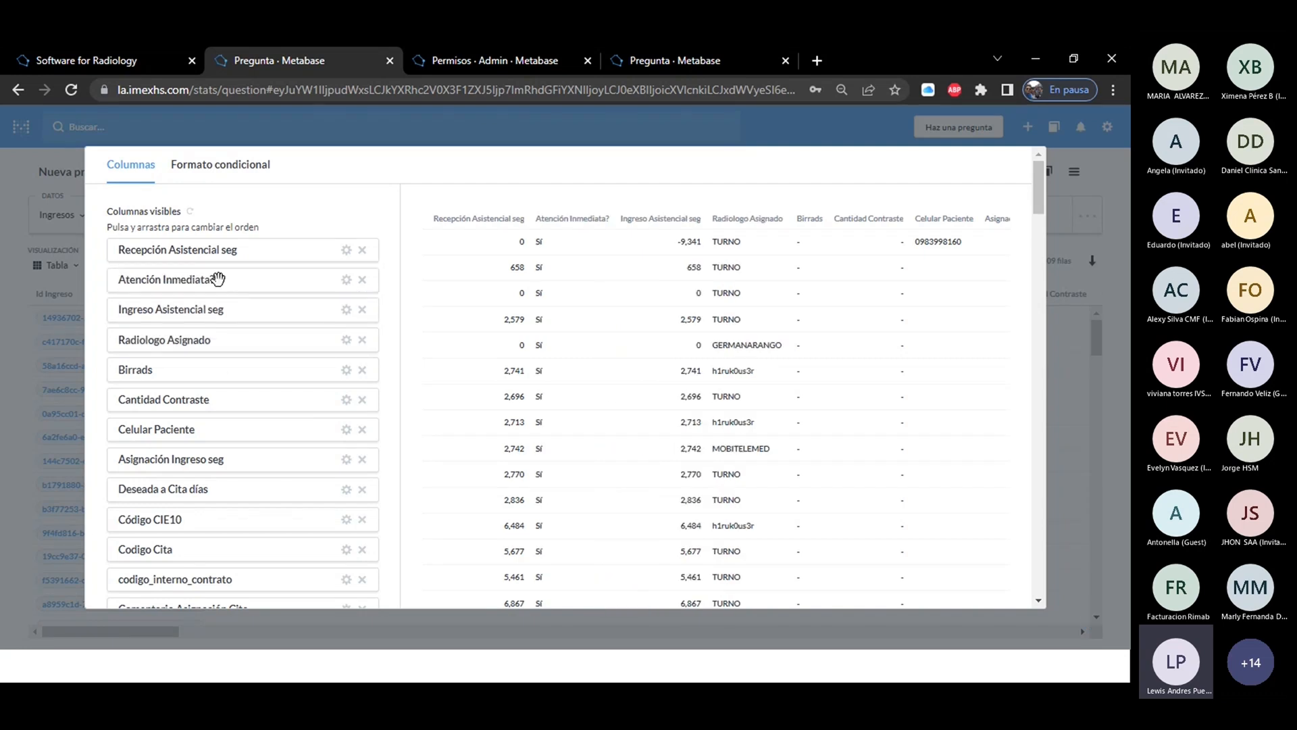
Move Birrads to second place and Deseada a Cita días to third among the visible columns.
drag(196, 369, 198, 277)
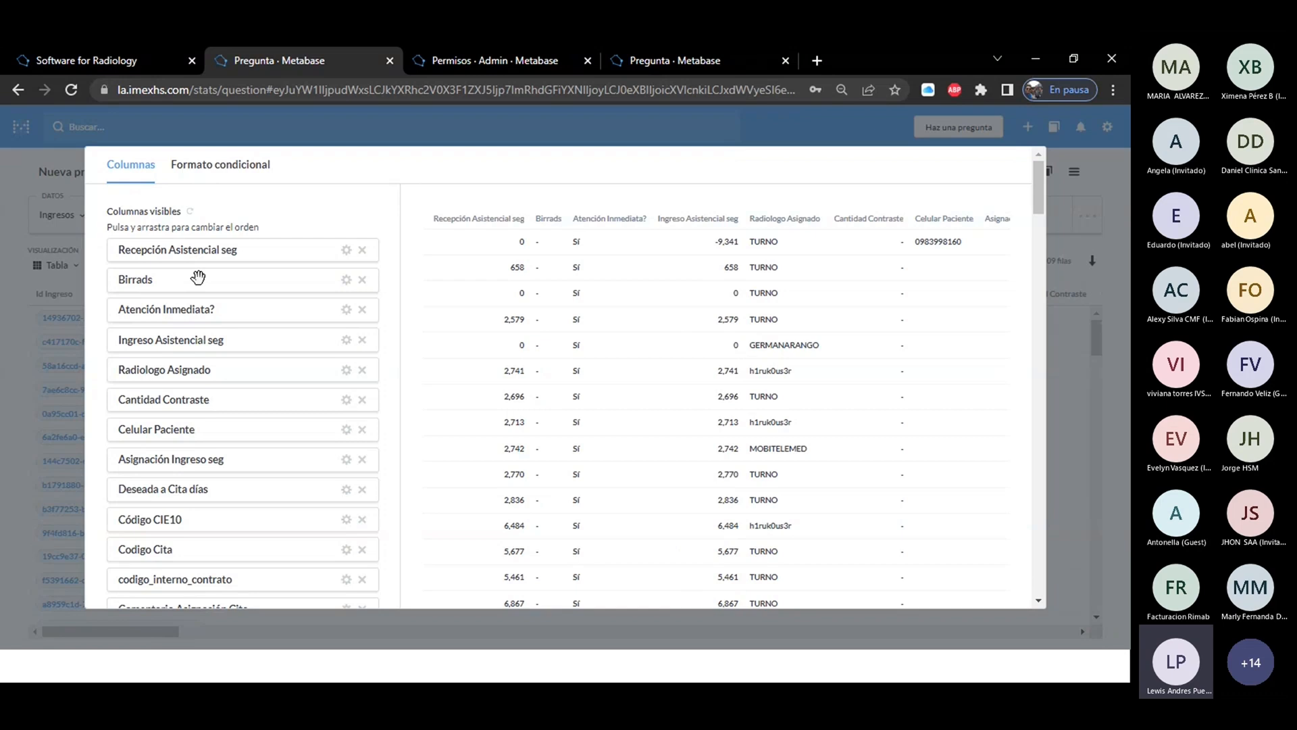
drag(196, 489, 193, 306)
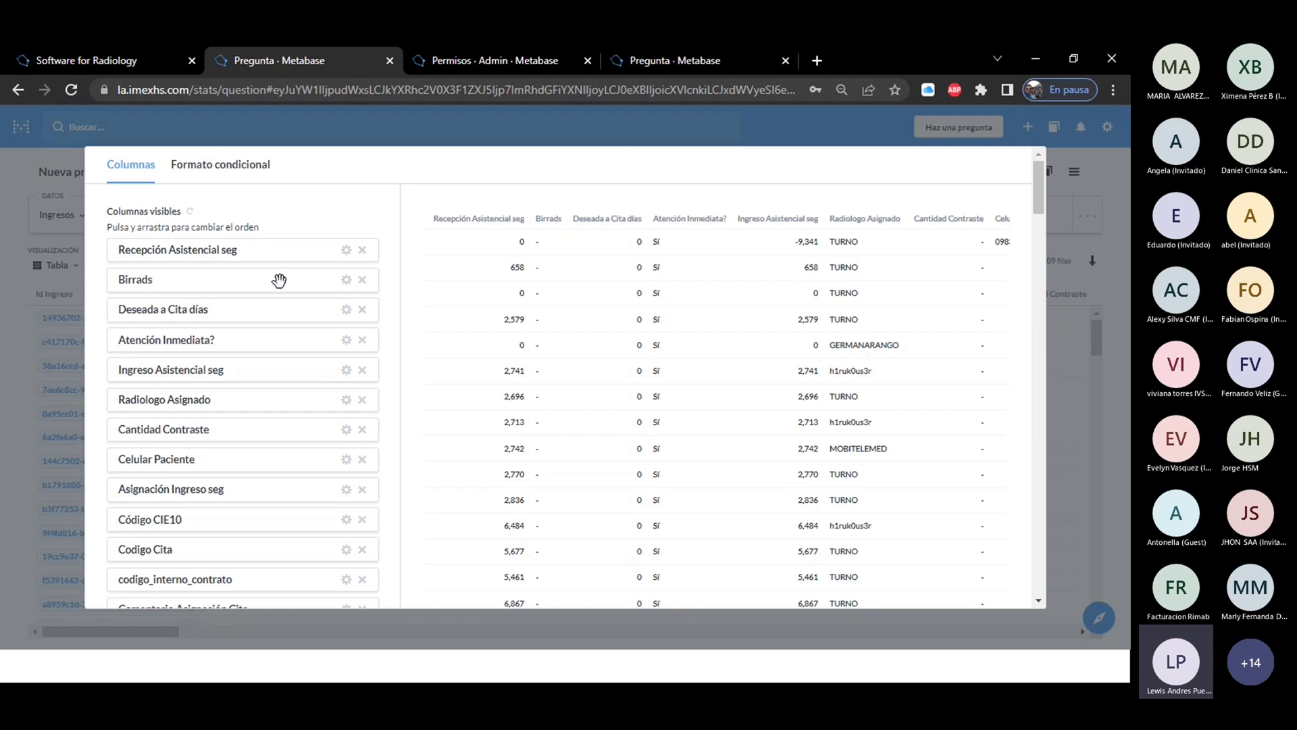
Change the title of the Birrads column to "prueba" and apply the table settings.
click(346, 283)
click(202, 263)
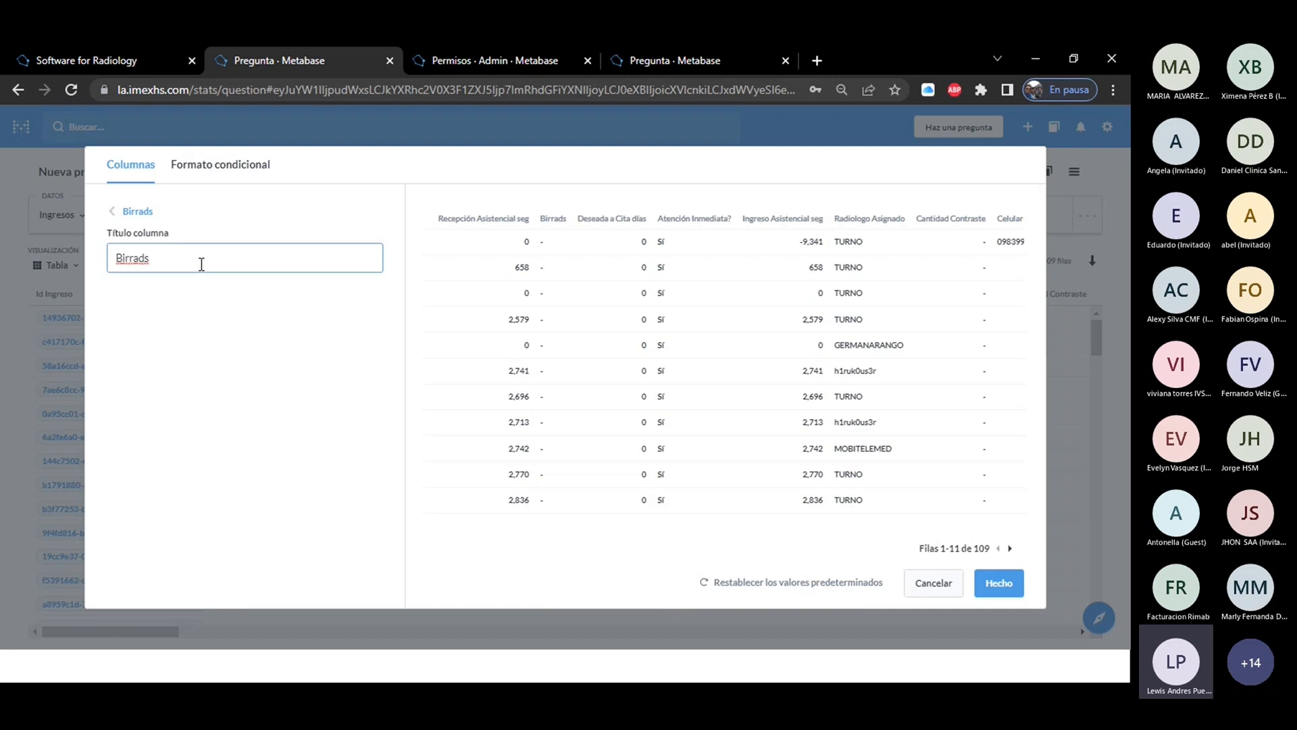
key(BackSpace)
key(BackSpace)
key(BackSpace)
key(BackSpace)
key(BackSpace)
key(BackSpace)
key(BackSpace)
text(p)
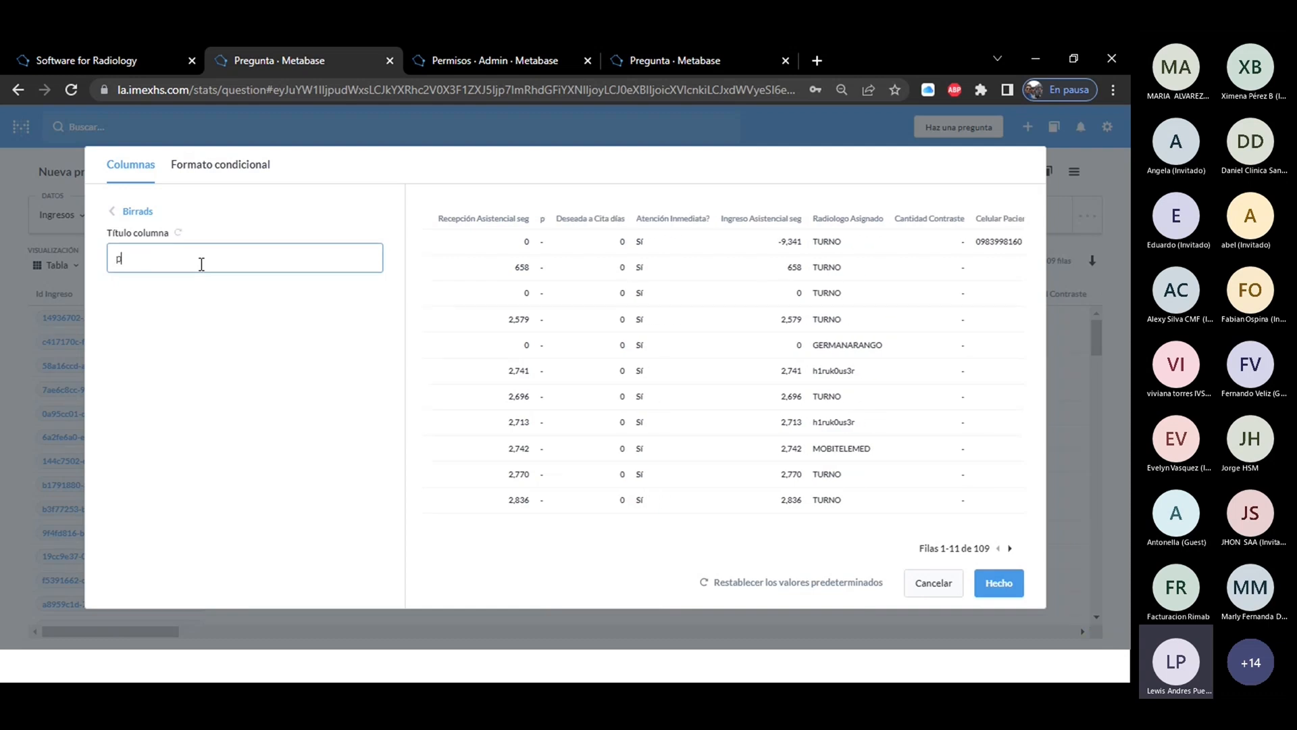
text(rueba)
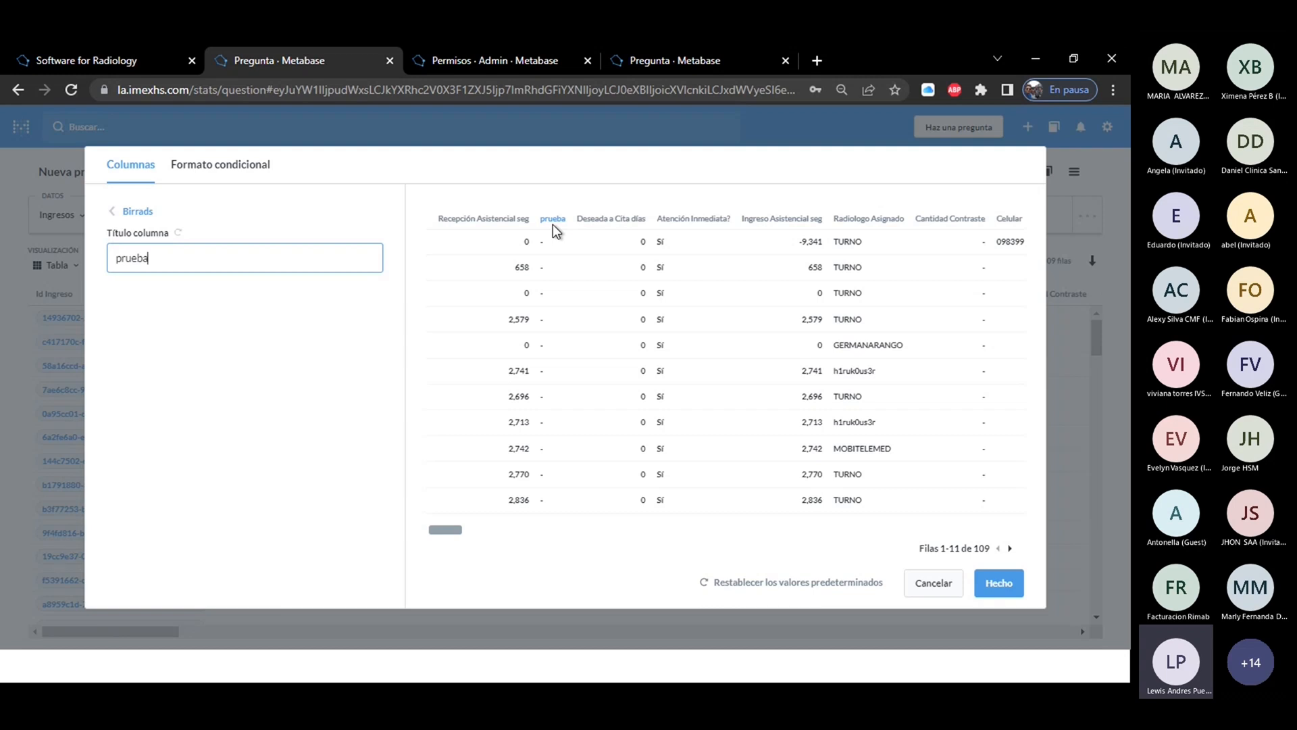
click(1001, 585)
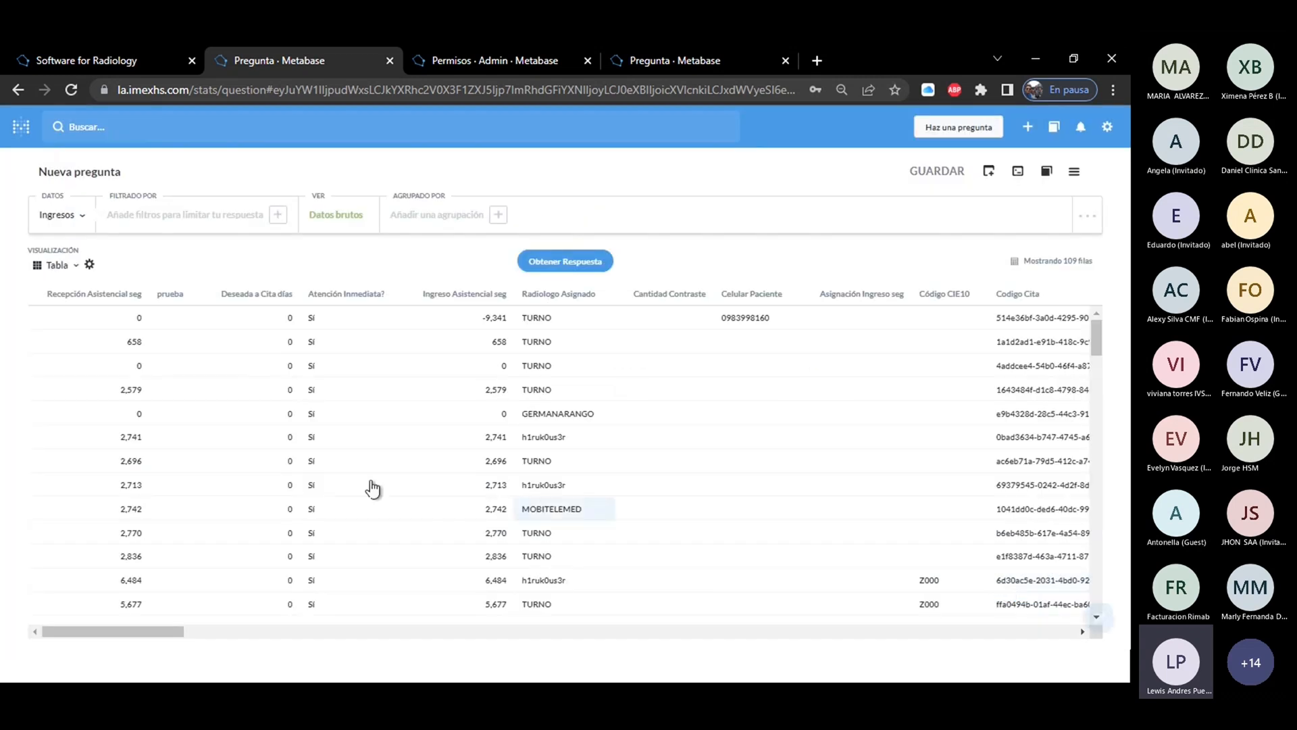
In the table settings, move Deseada a Cita días to first place and hide Birrads, Ingreso Asistencial seg and Cantidad Contraste.
click(89, 266)
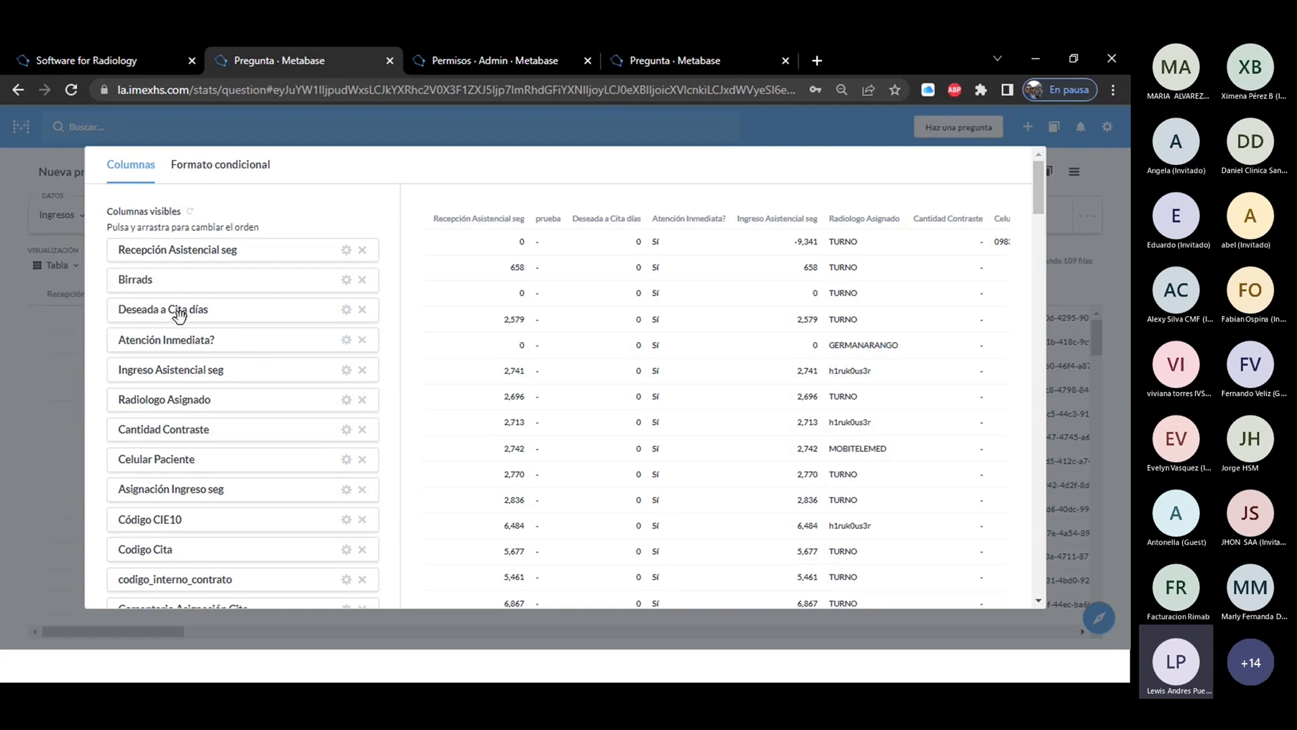
drag(180, 309, 188, 257)
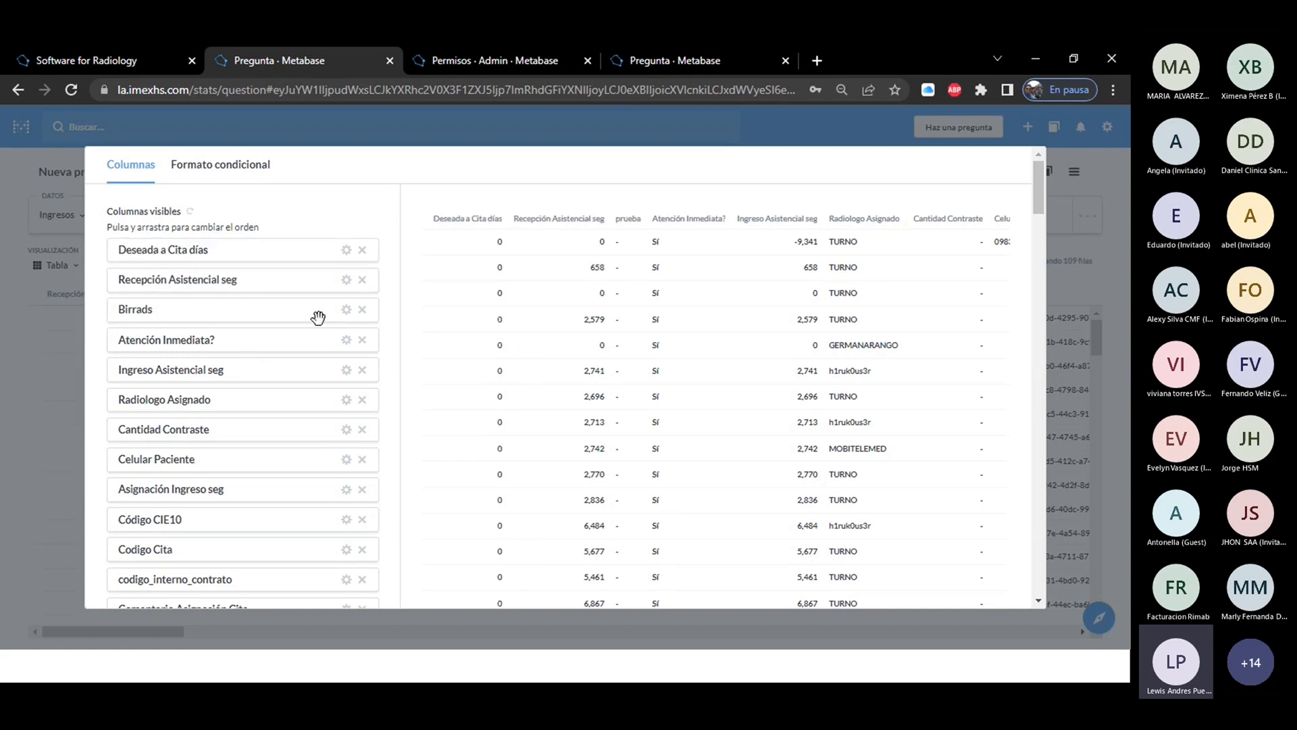
click(362, 309)
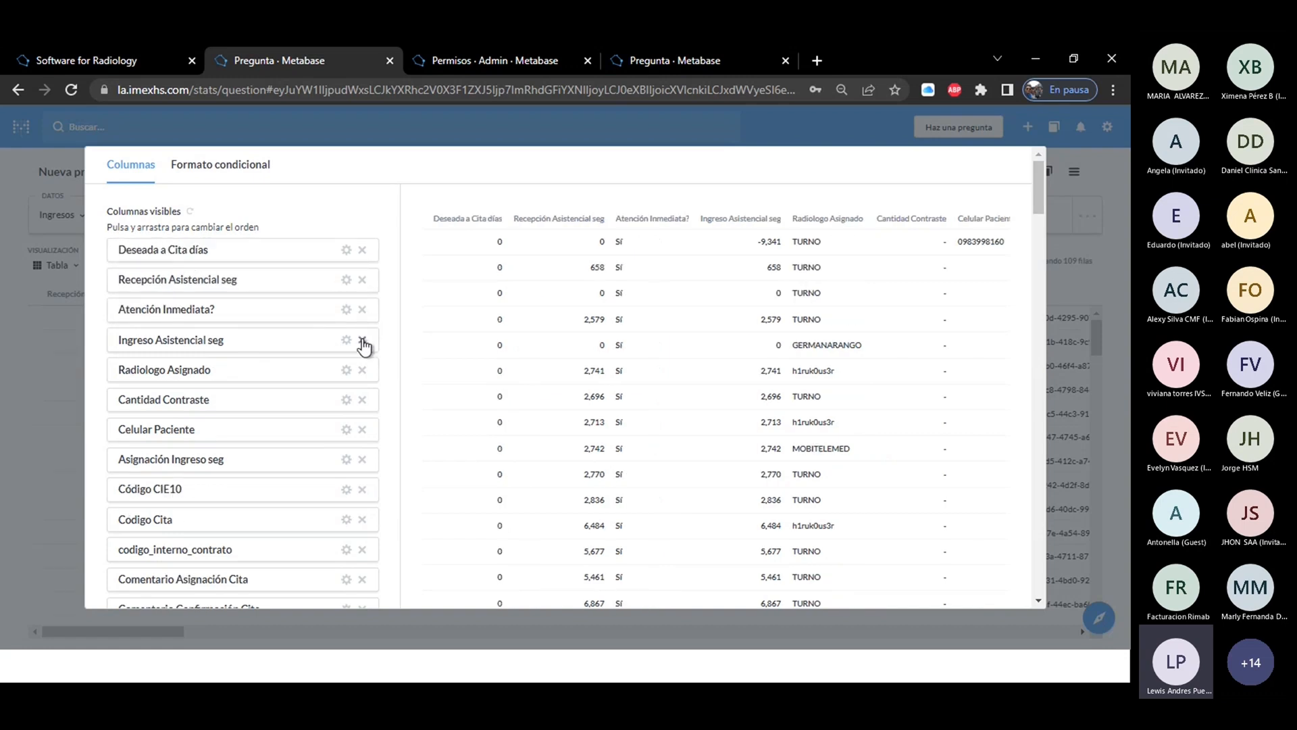
click(362, 339)
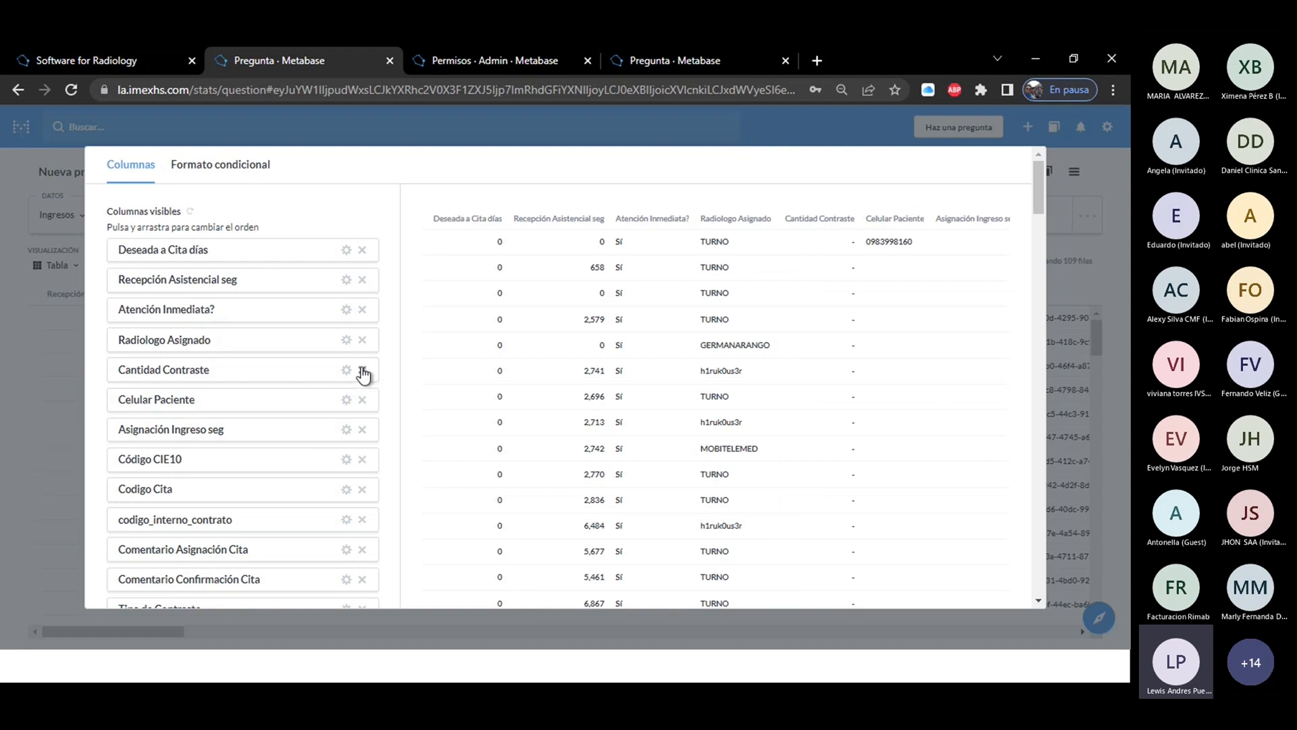
click(362, 365)
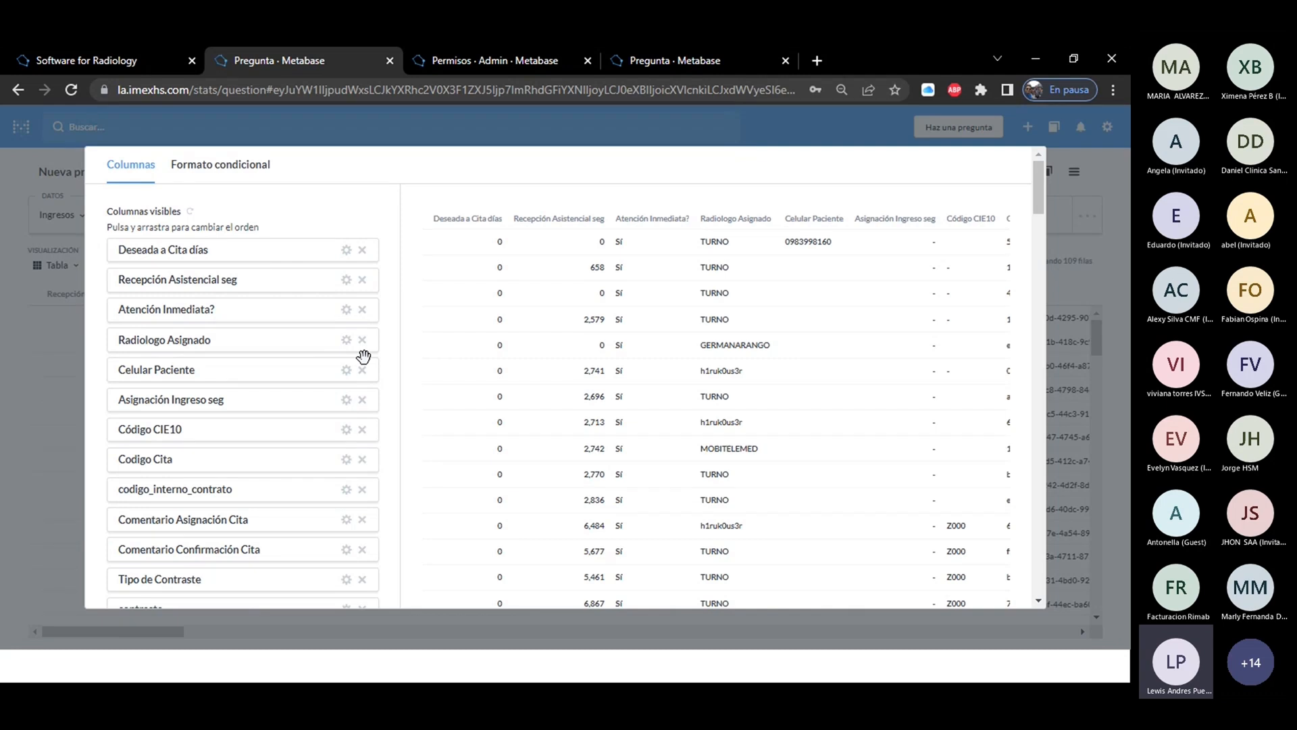
Start a conditional formatting rule for Recepción Asistencial seg, trying the Rango de Color style and returning to Color único.
click(215, 173)
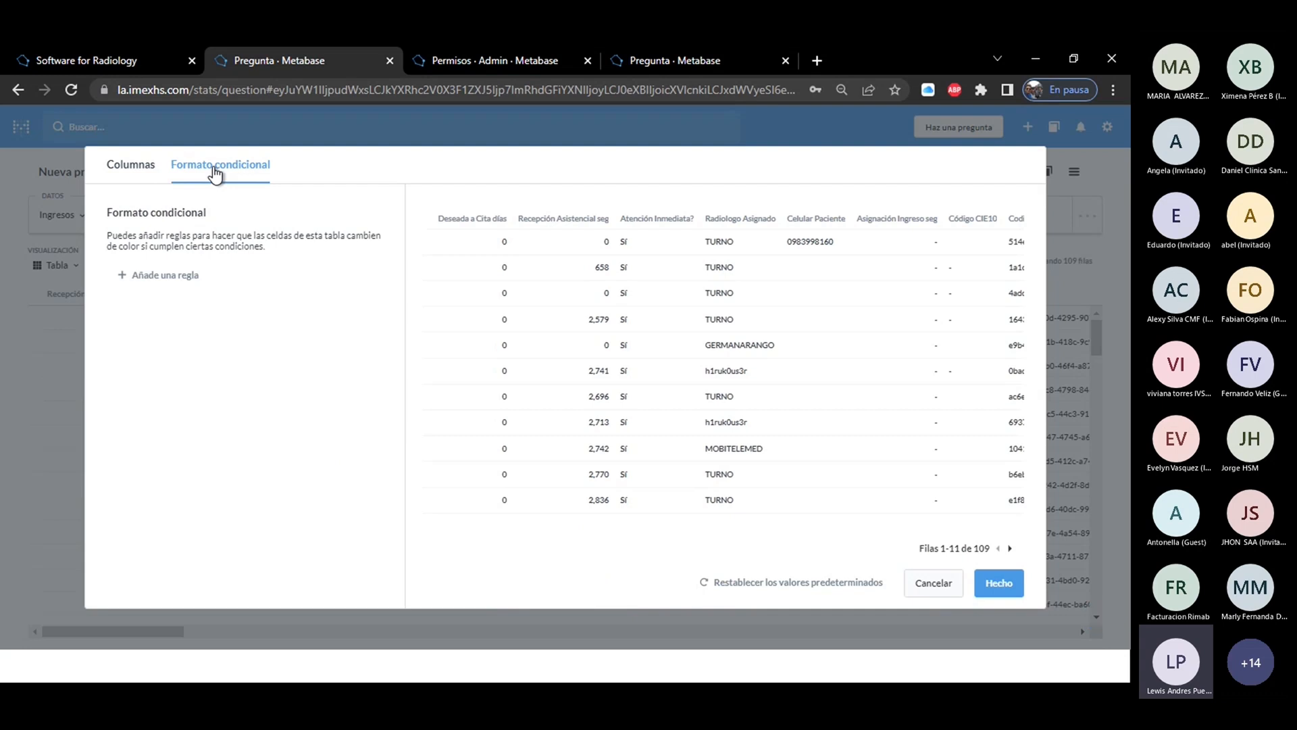
click(170, 284)
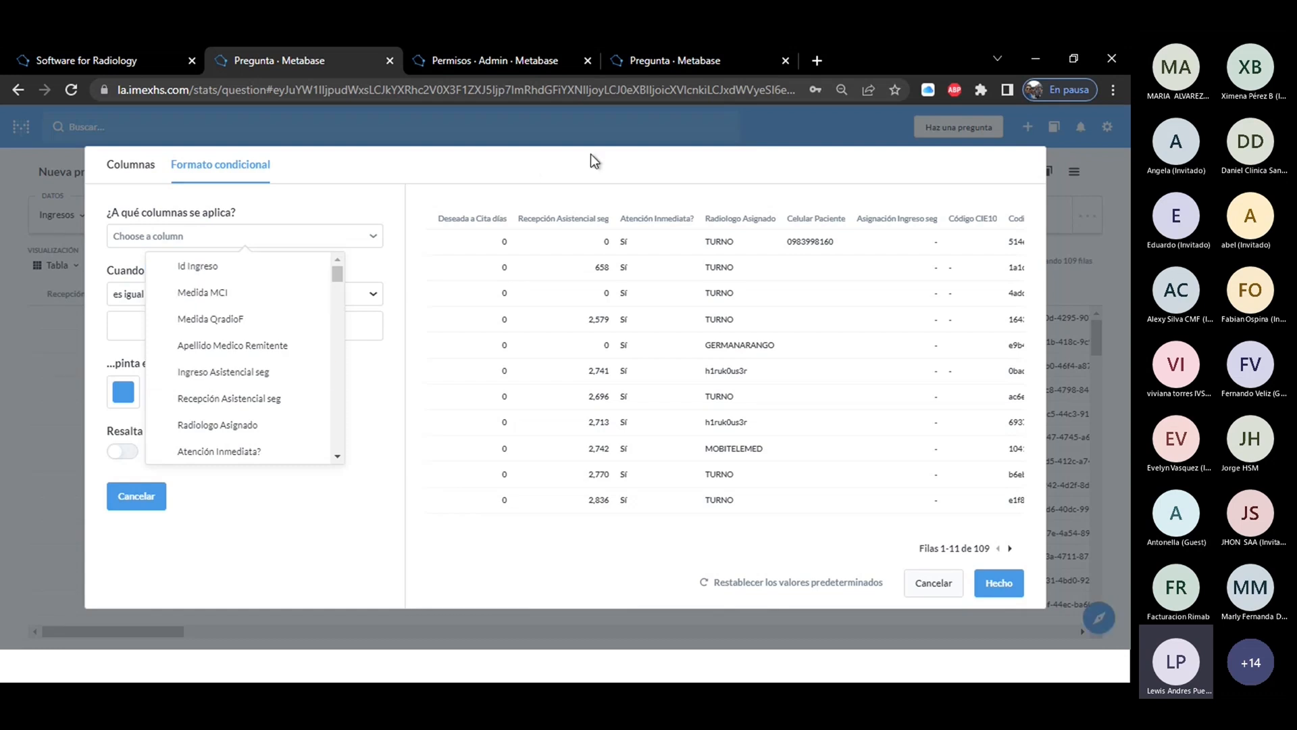
click(232, 403)
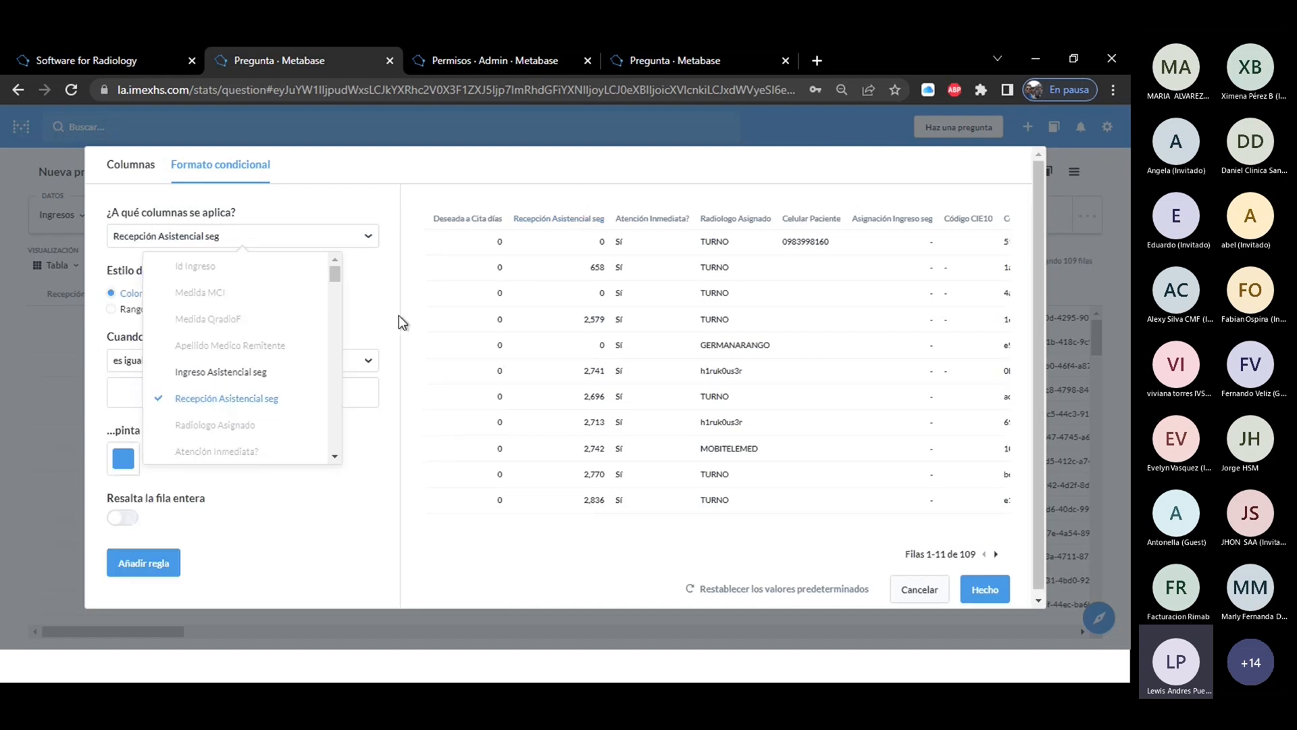
click(379, 300)
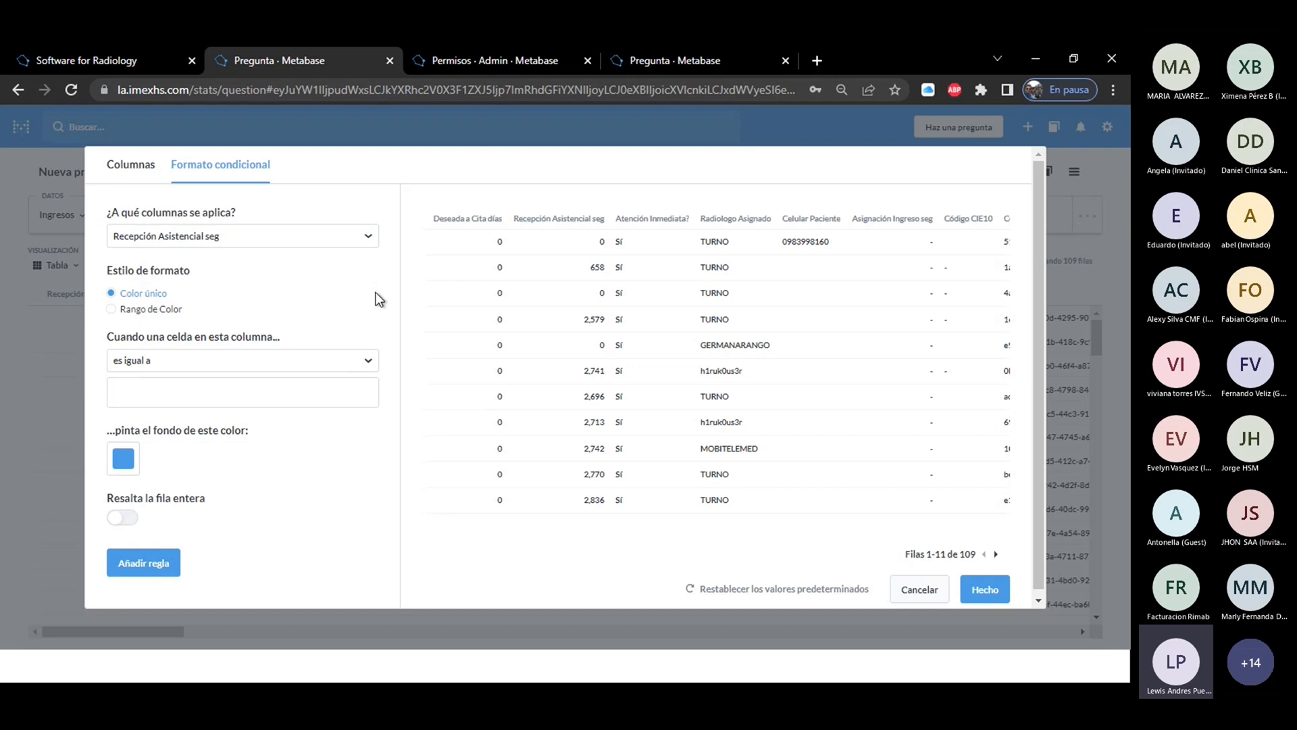
click(112, 310)
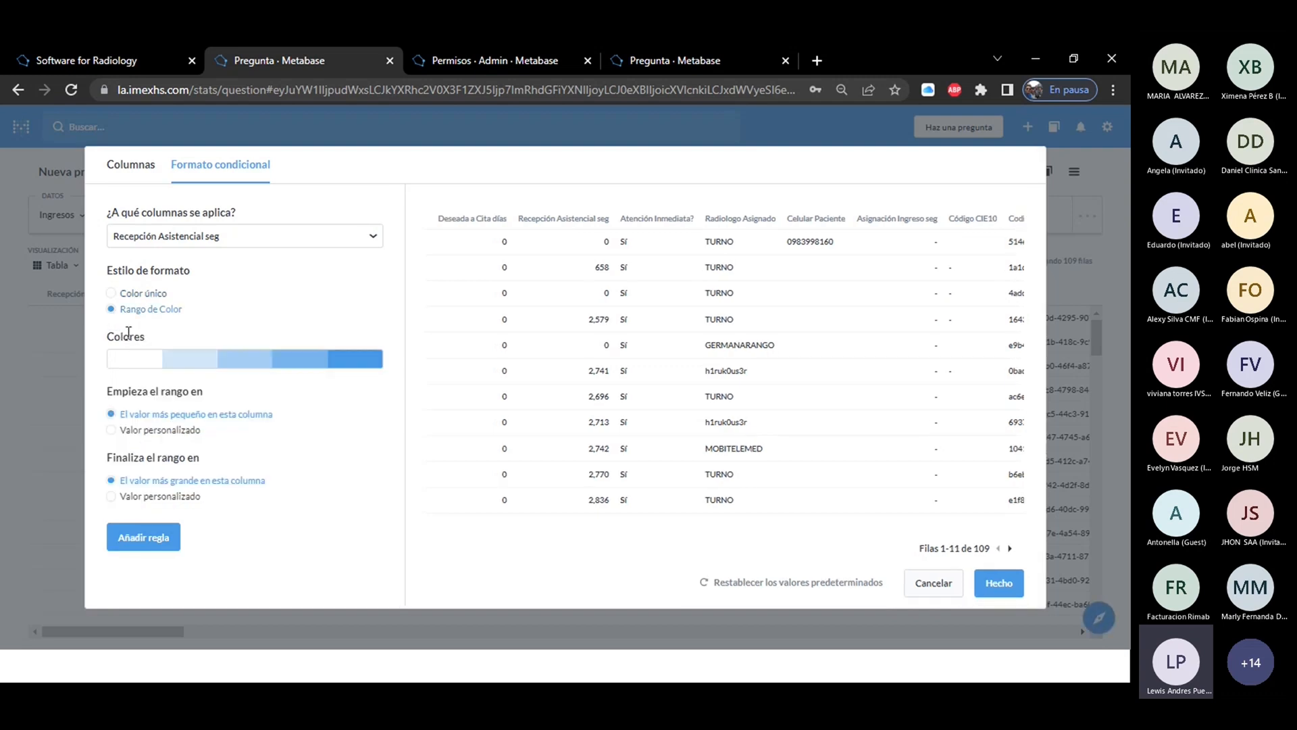
click(115, 293)
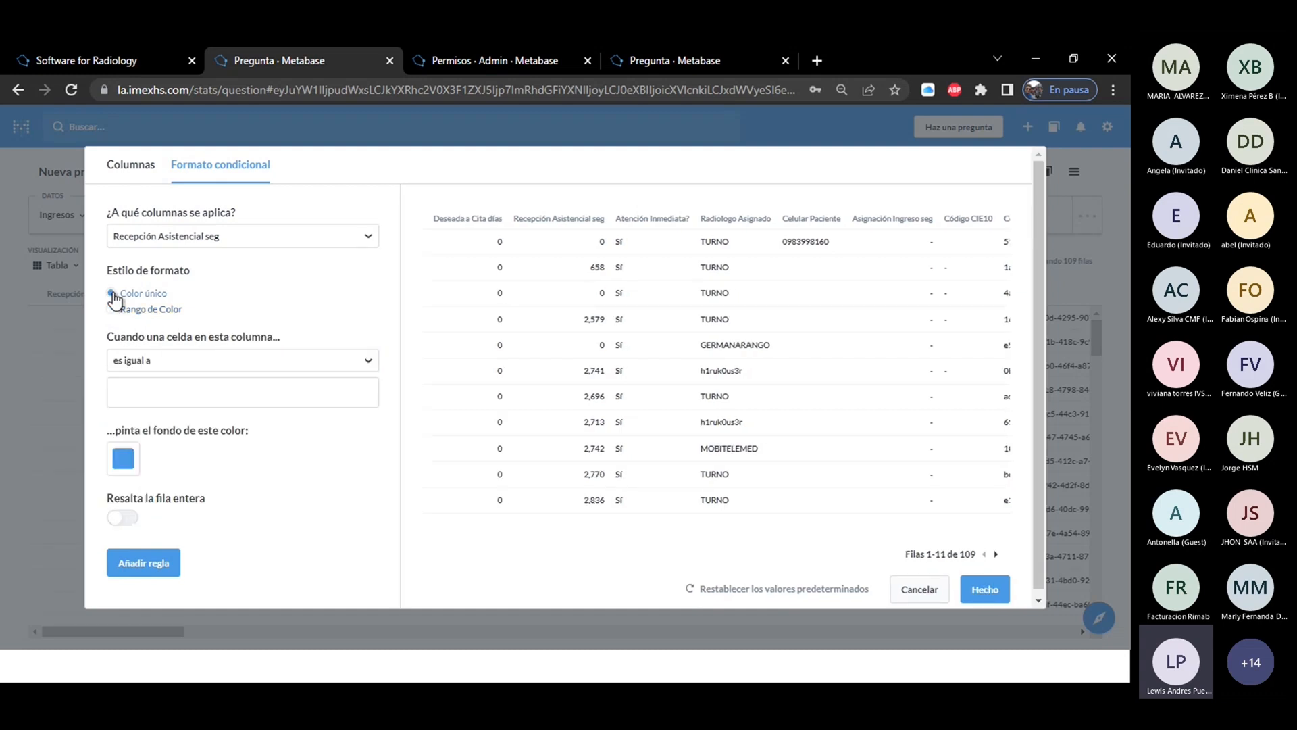
Set the rule to paint cells with the condition "es menor que" 70, keeping Color único as the style.
click(183, 365)
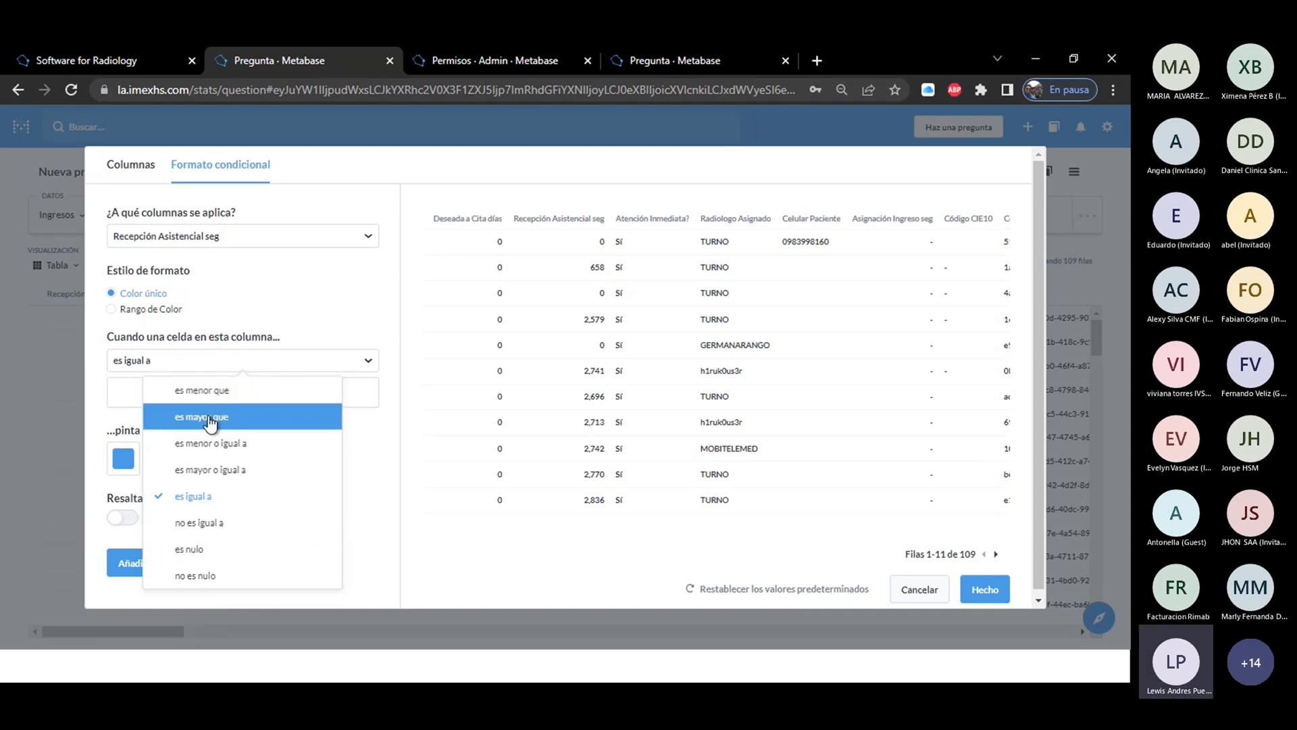
click(206, 390)
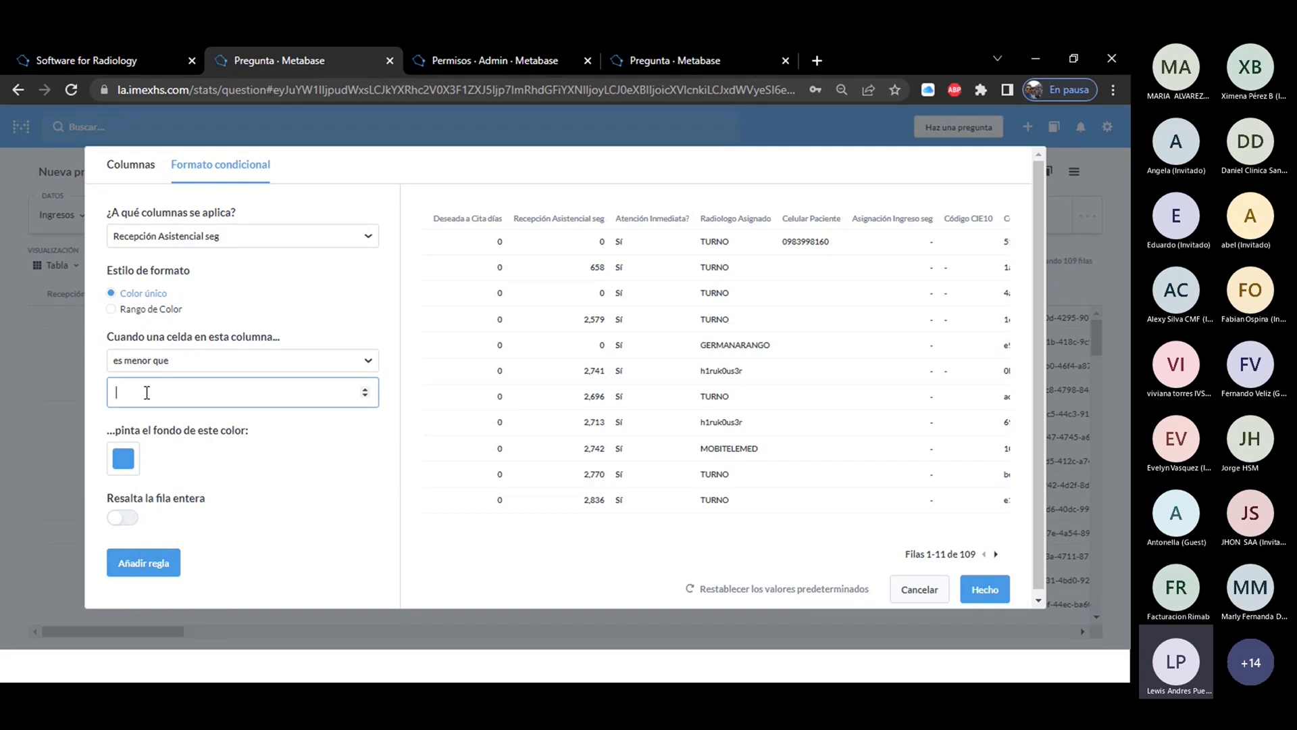
text(70)
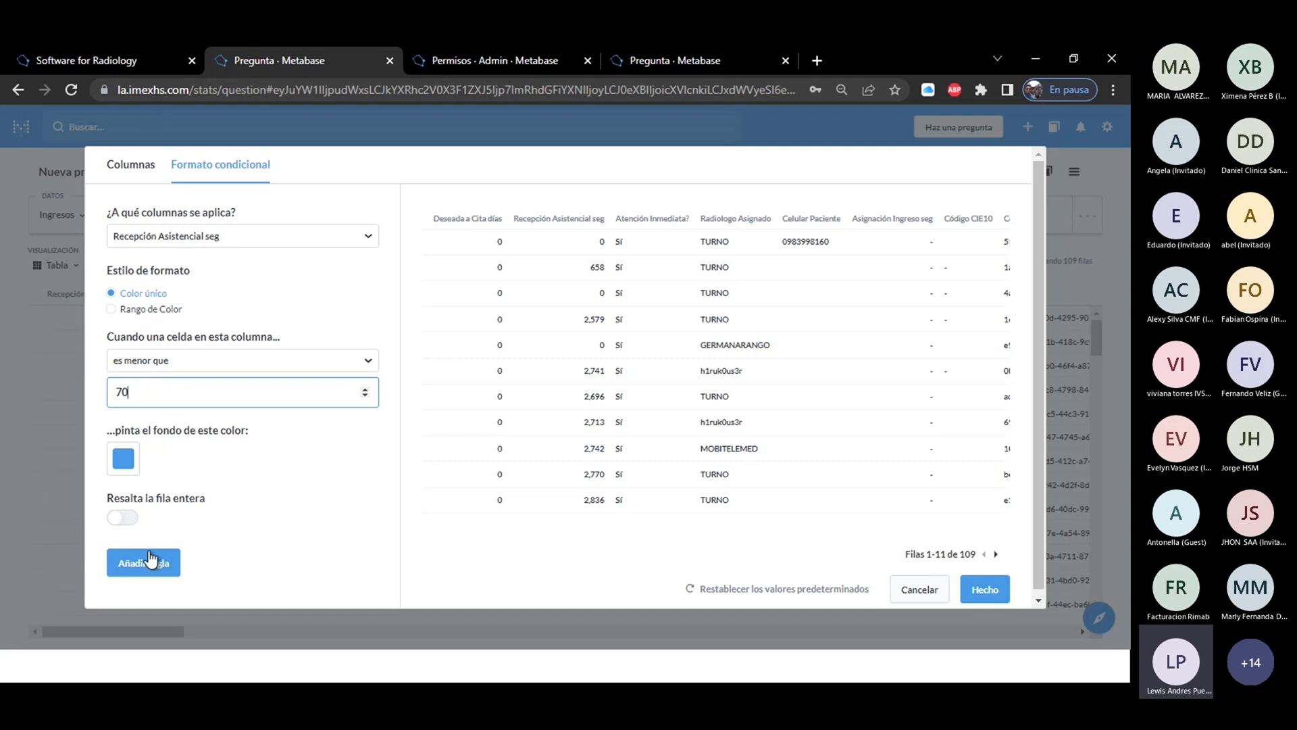
click(112, 310)
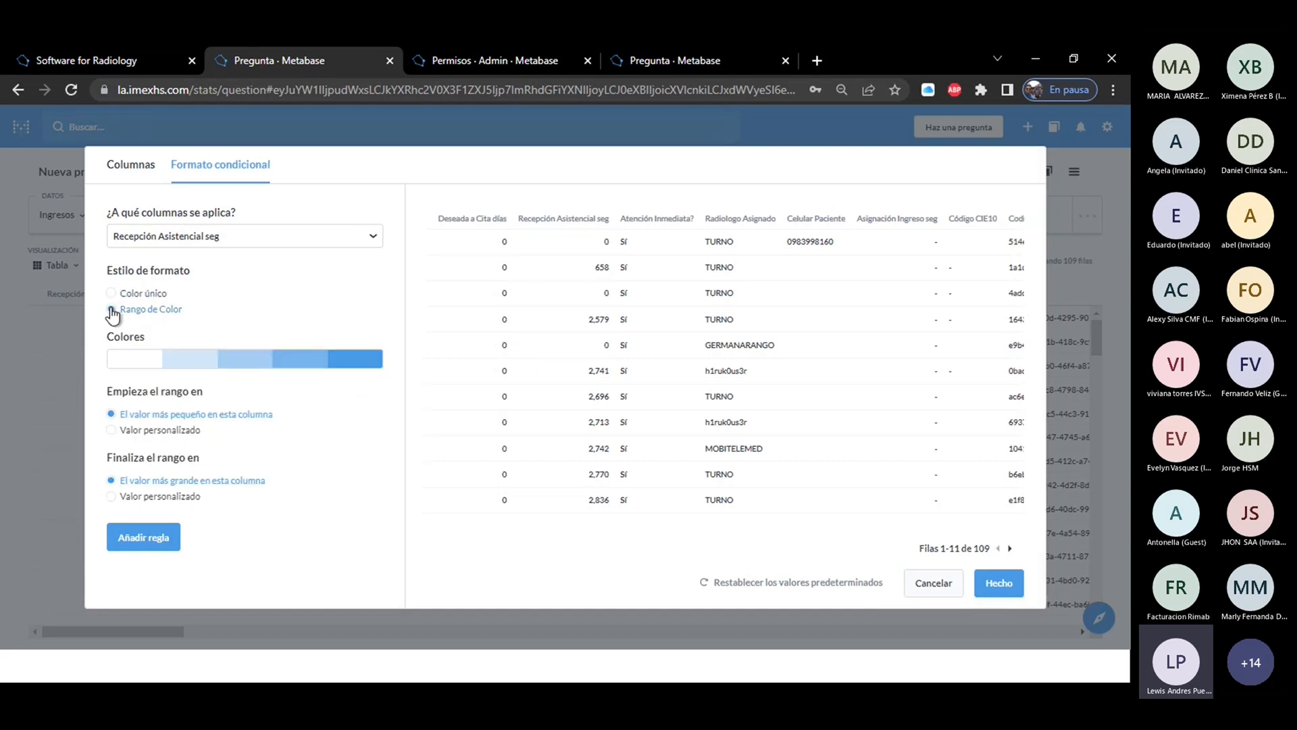
click(111, 295)
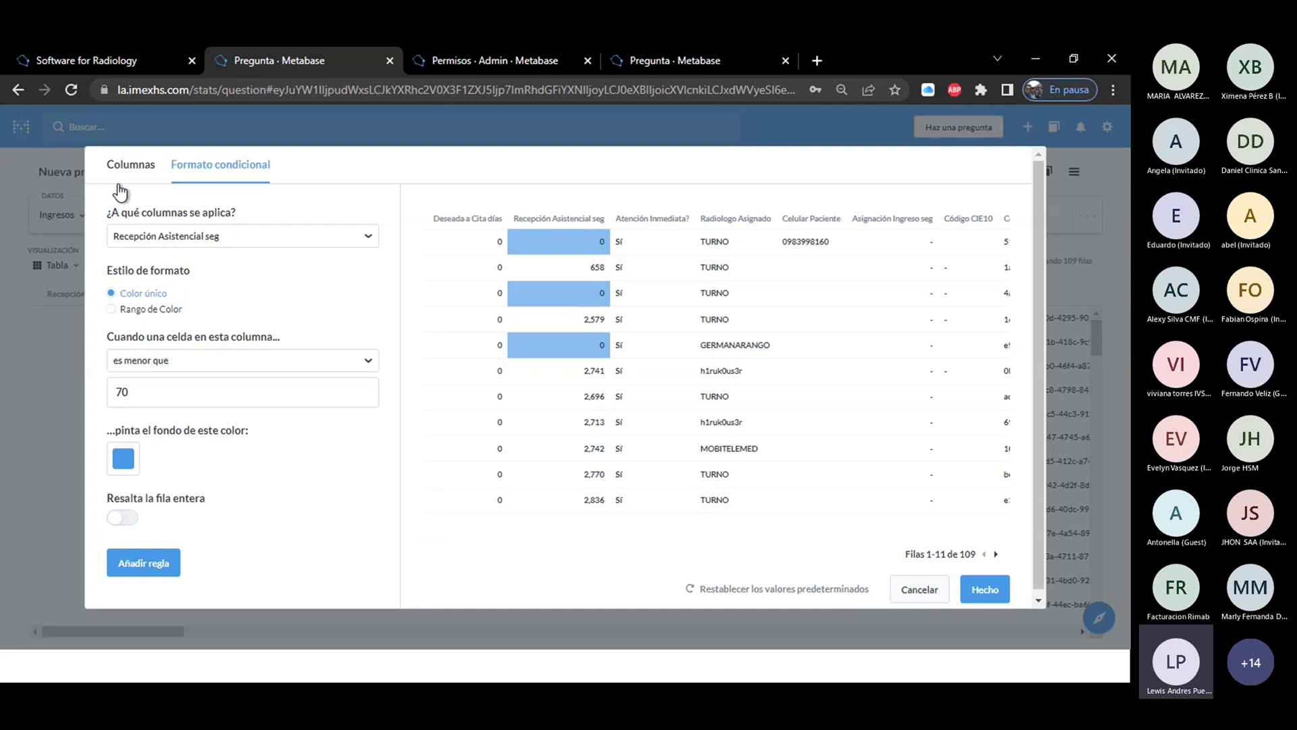
Review the column list and the formatting rule, apply the table settings and rerun the question.
click(128, 164)
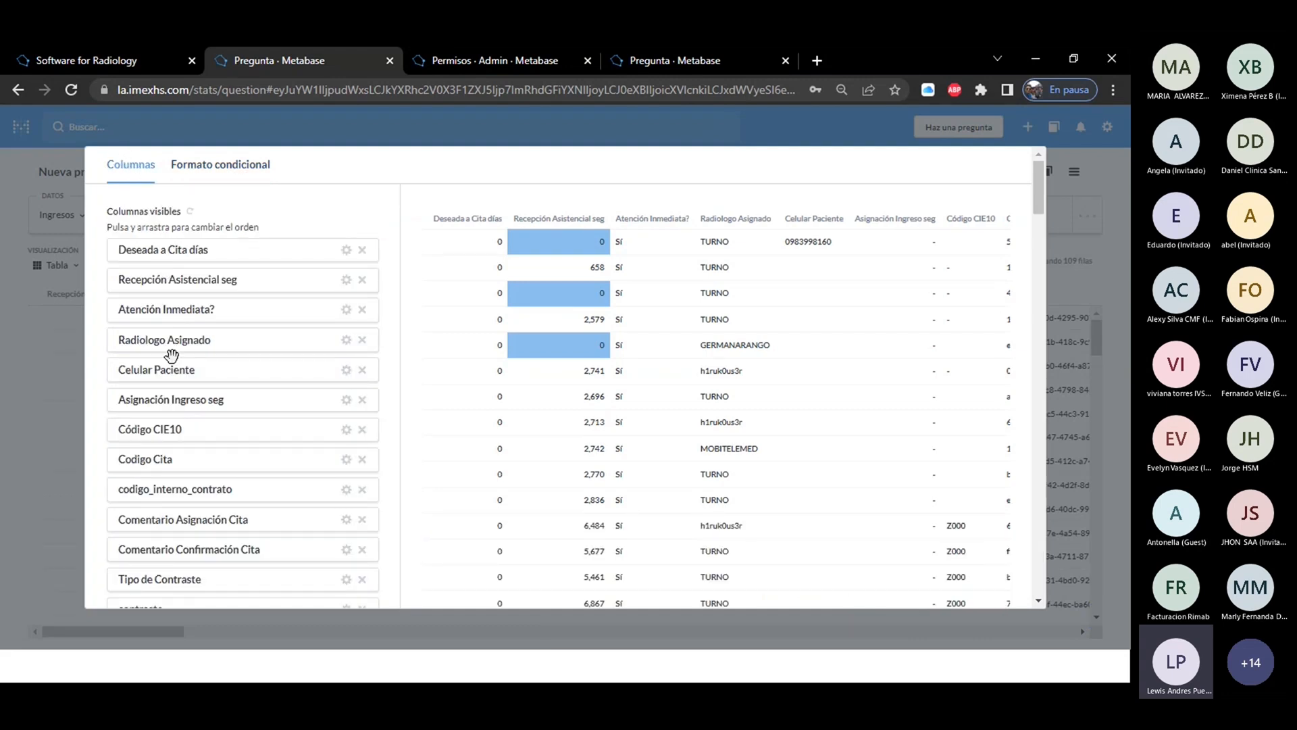
click(254, 168)
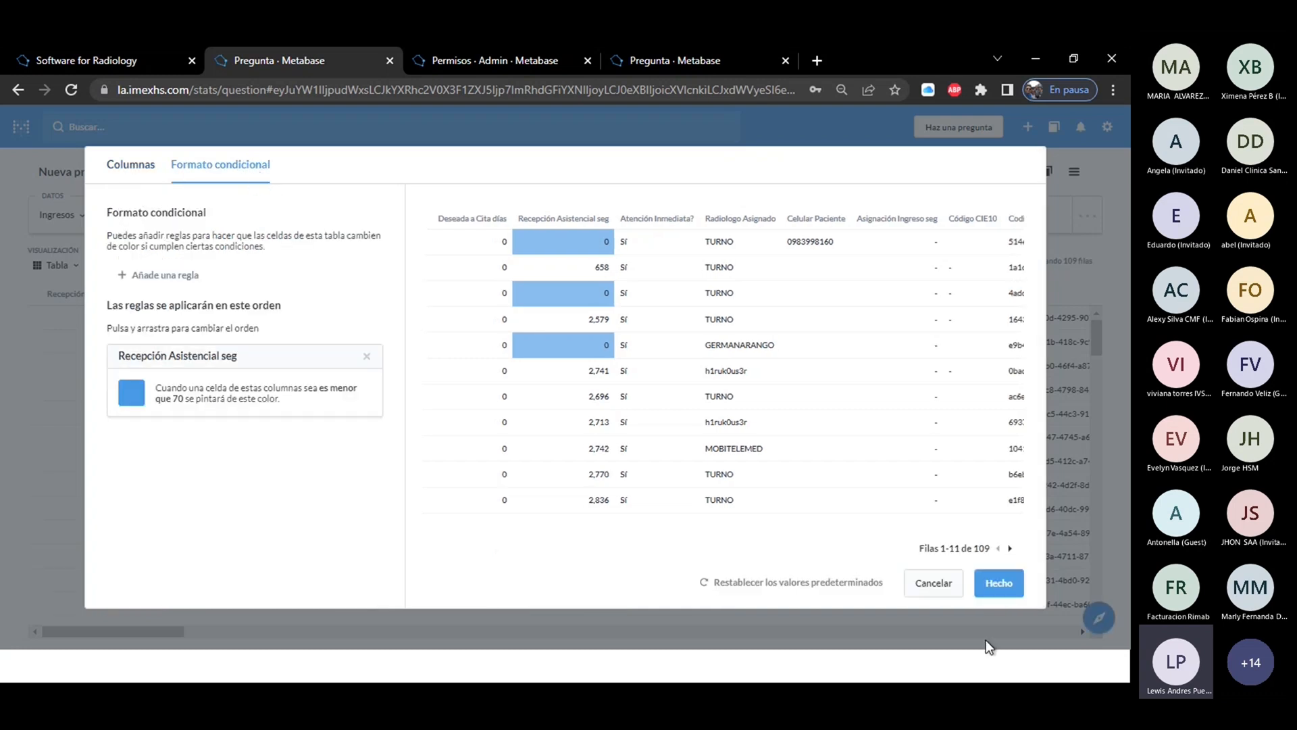
click(999, 583)
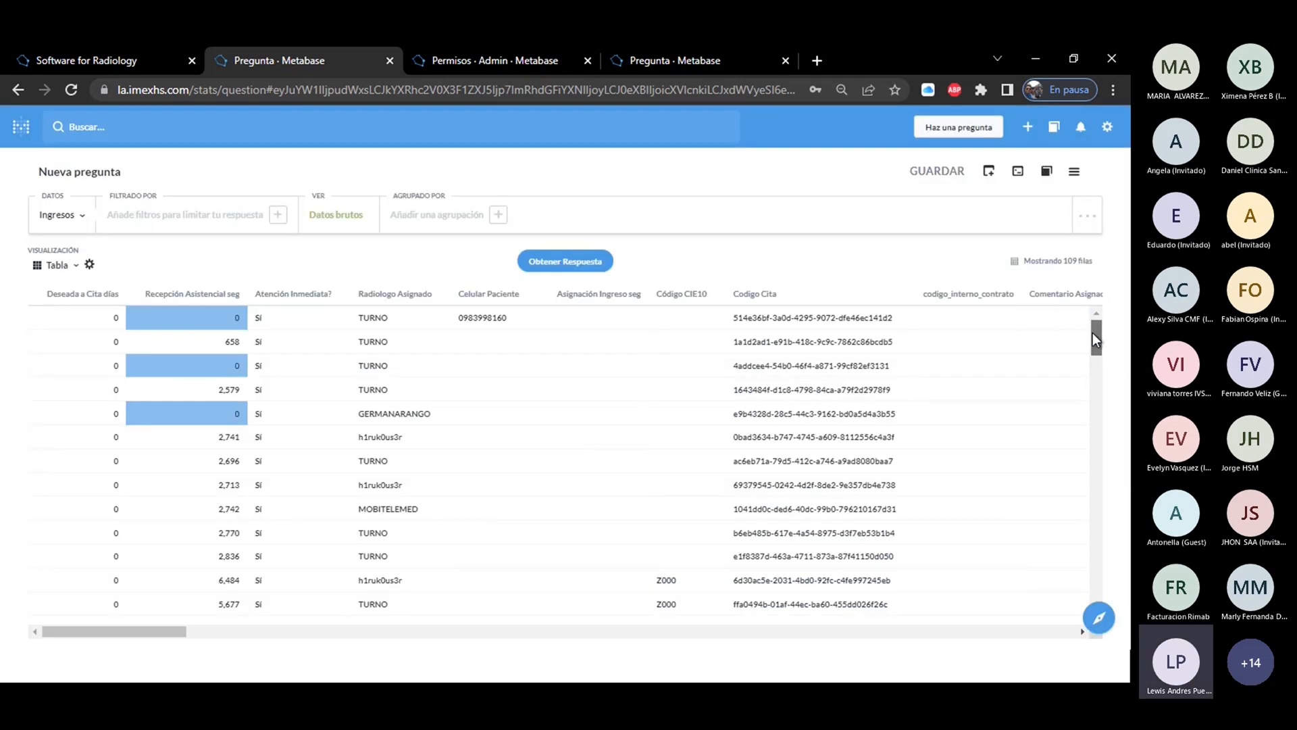
click(551, 262)
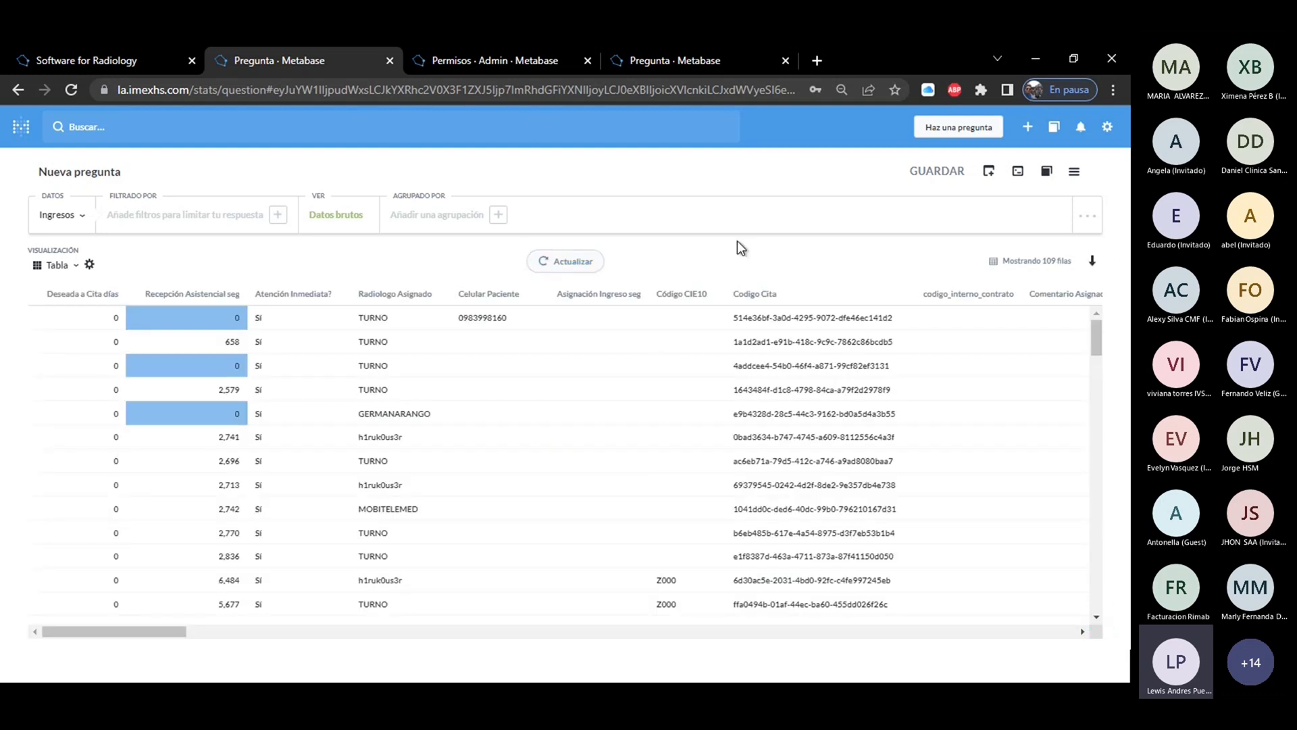
drag(1095, 338, 1131, 329)
Group the question by Modalidad, set the view to Número de filas and get the answer.
click(443, 220)
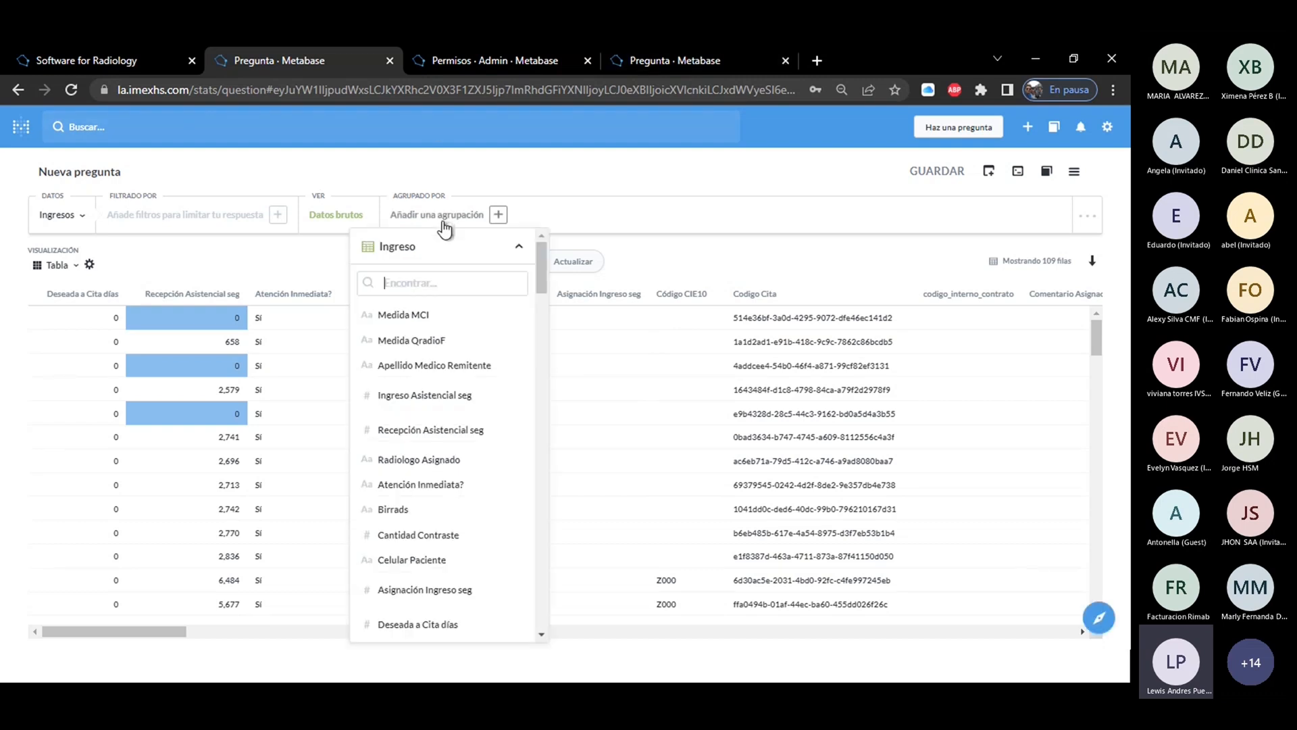
click(334, 217)
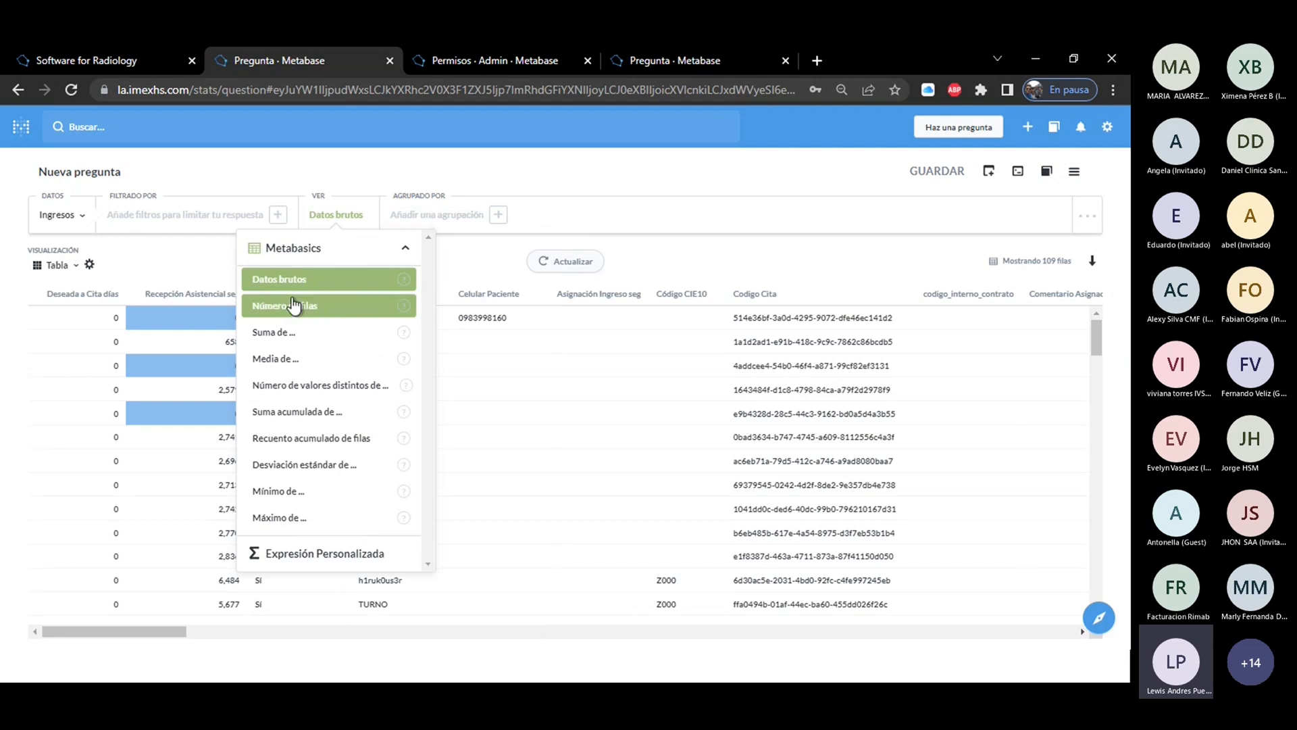
click(464, 227)
text(moda)
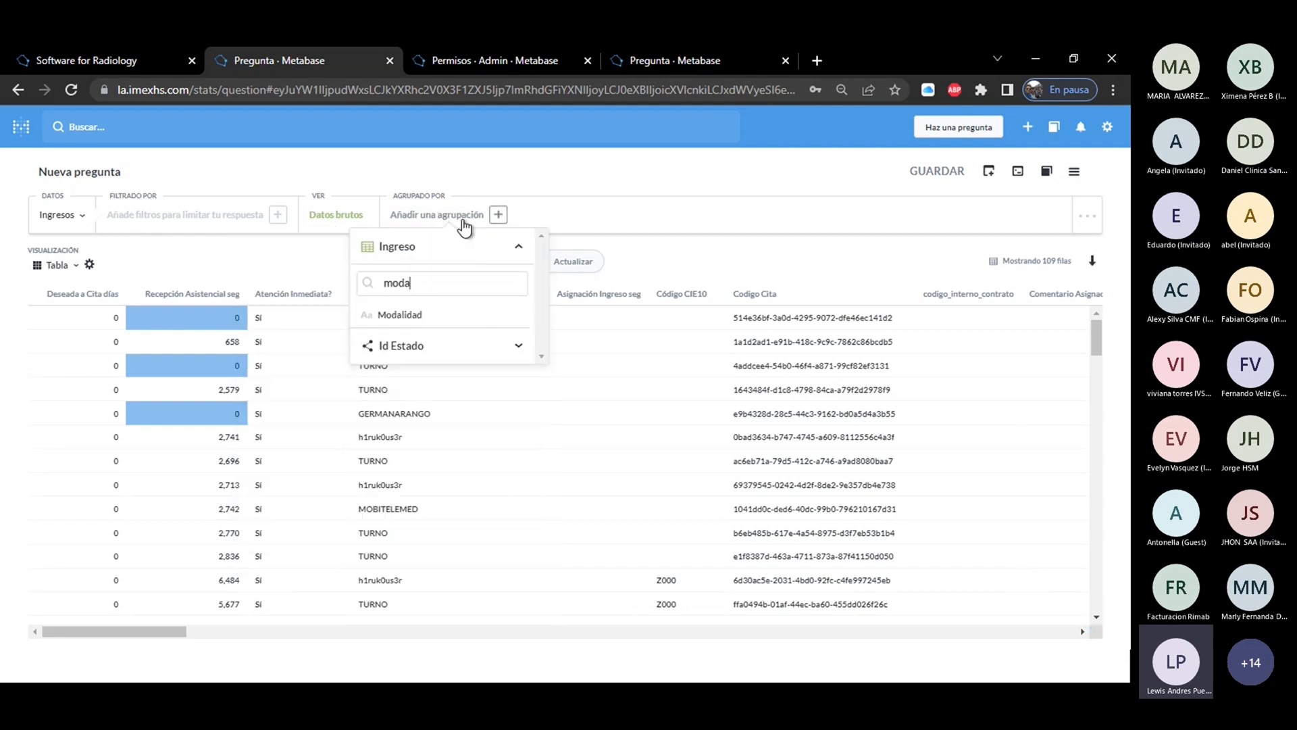
click(400, 316)
click(314, 218)
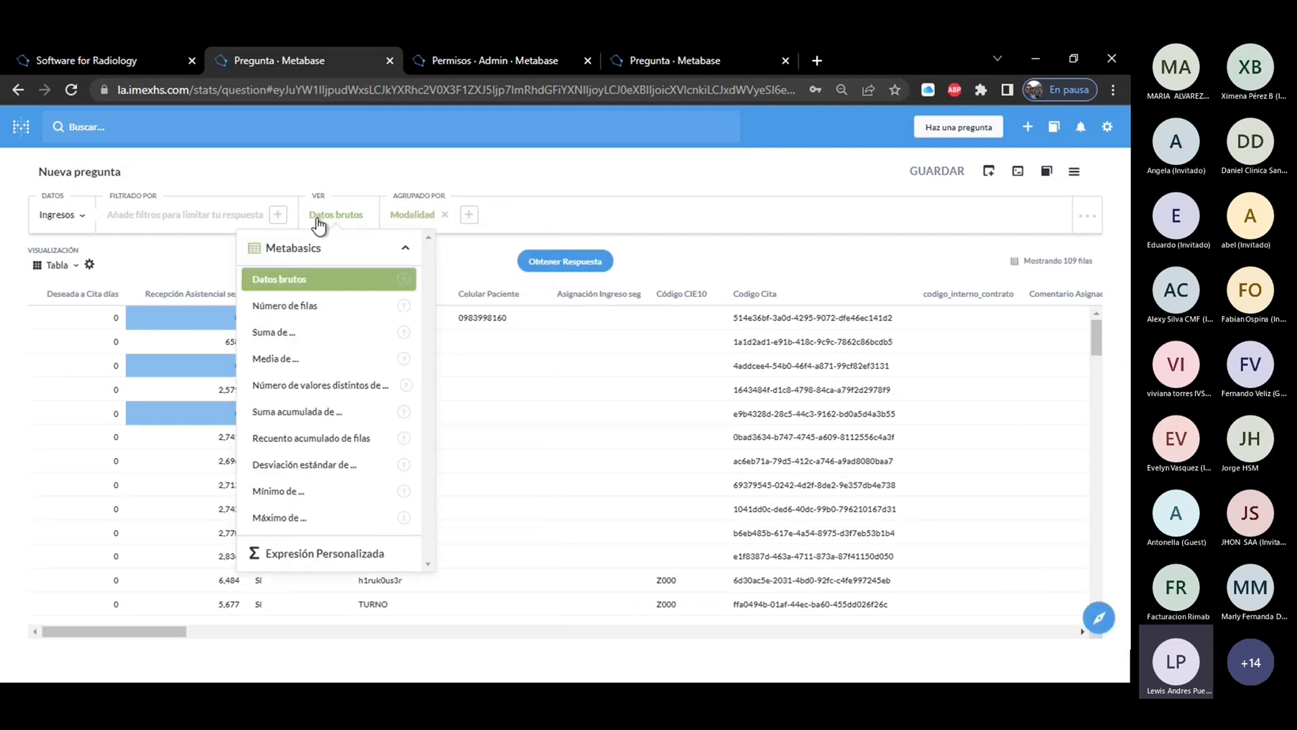
click(310, 308)
click(558, 265)
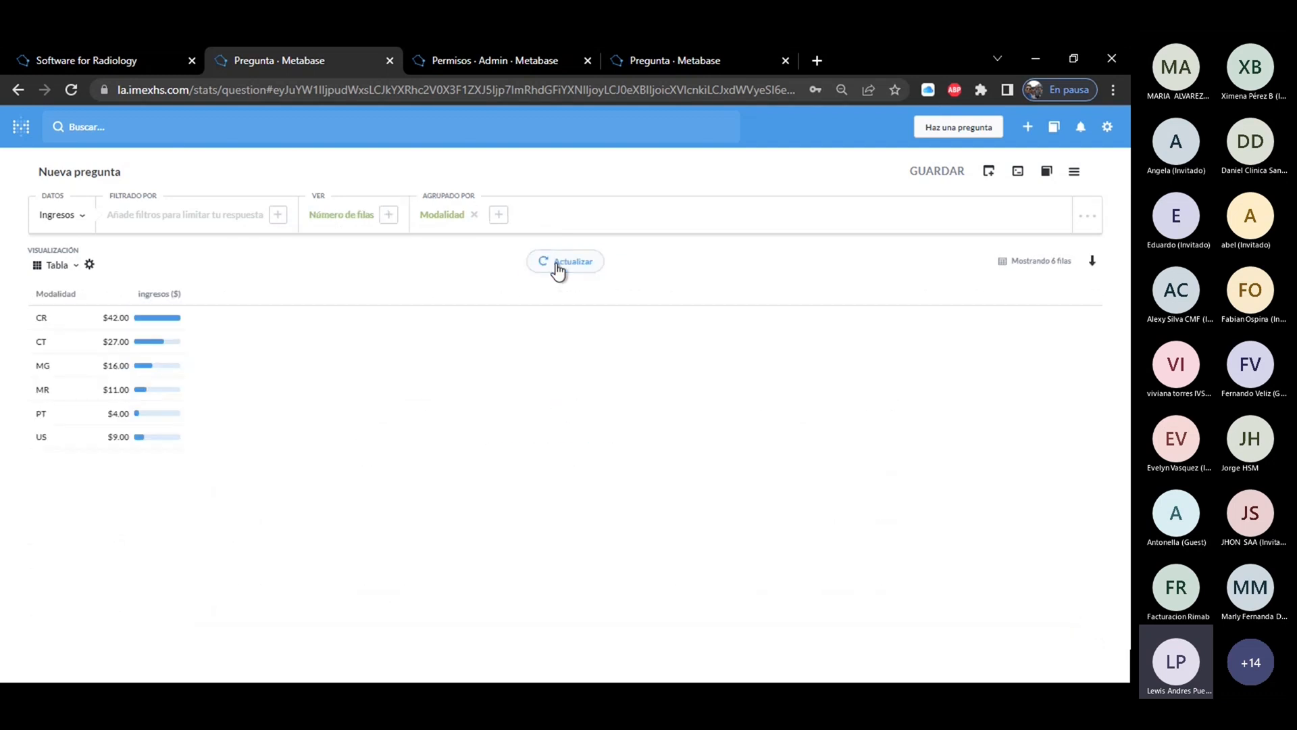
Delete the asistencial_recepcion_seg conditional formatting rule and apply the table settings.
click(90, 264)
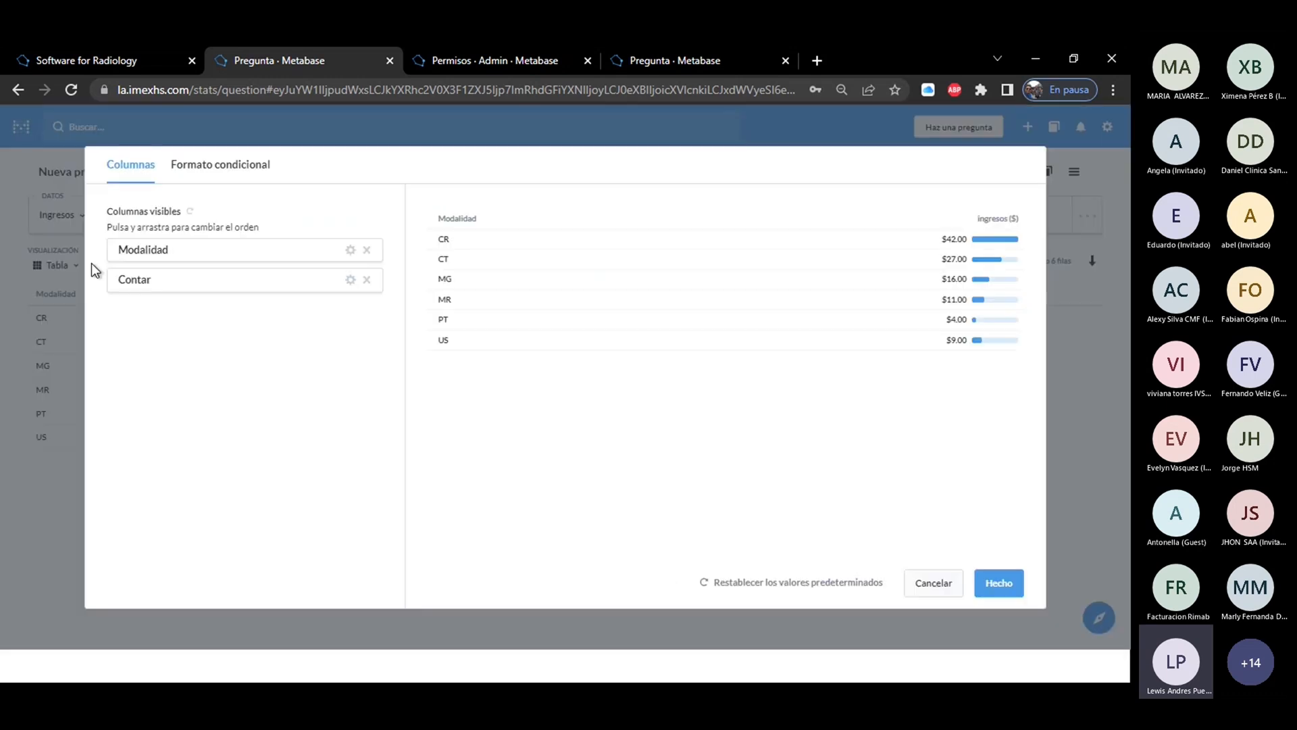
click(196, 169)
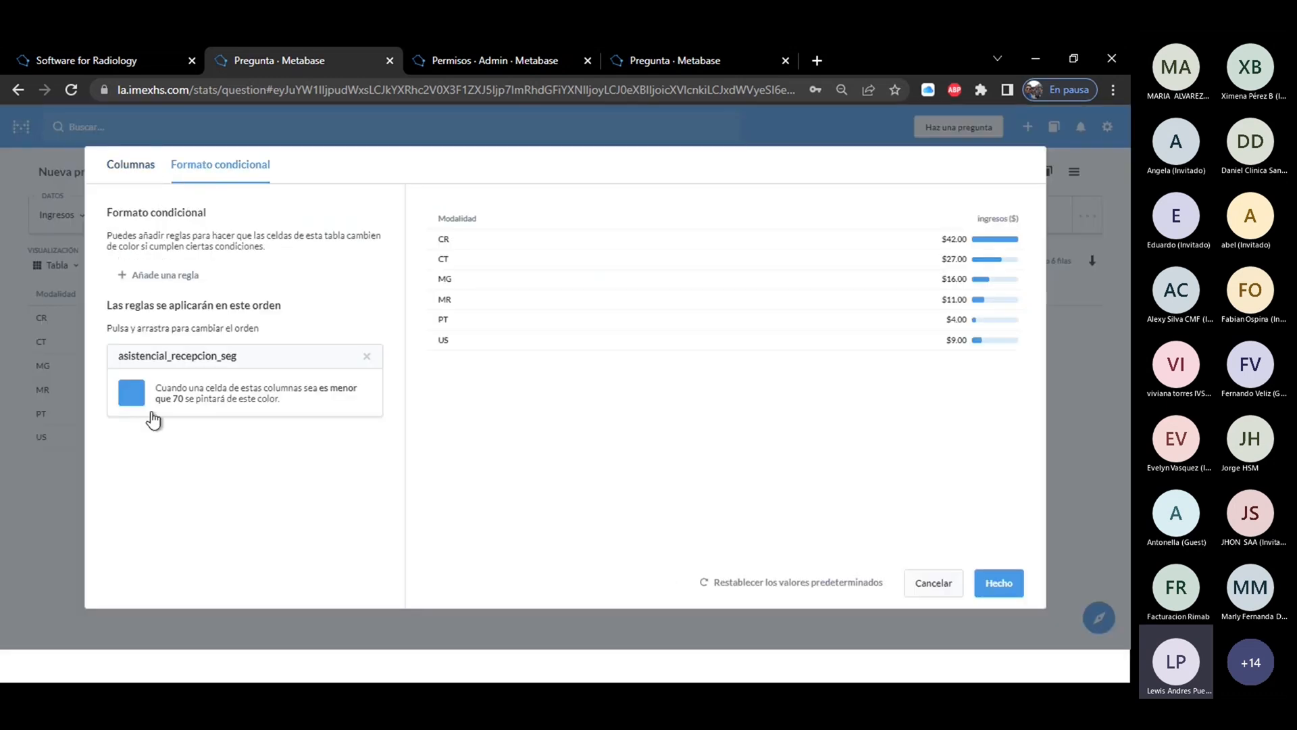
click(367, 357)
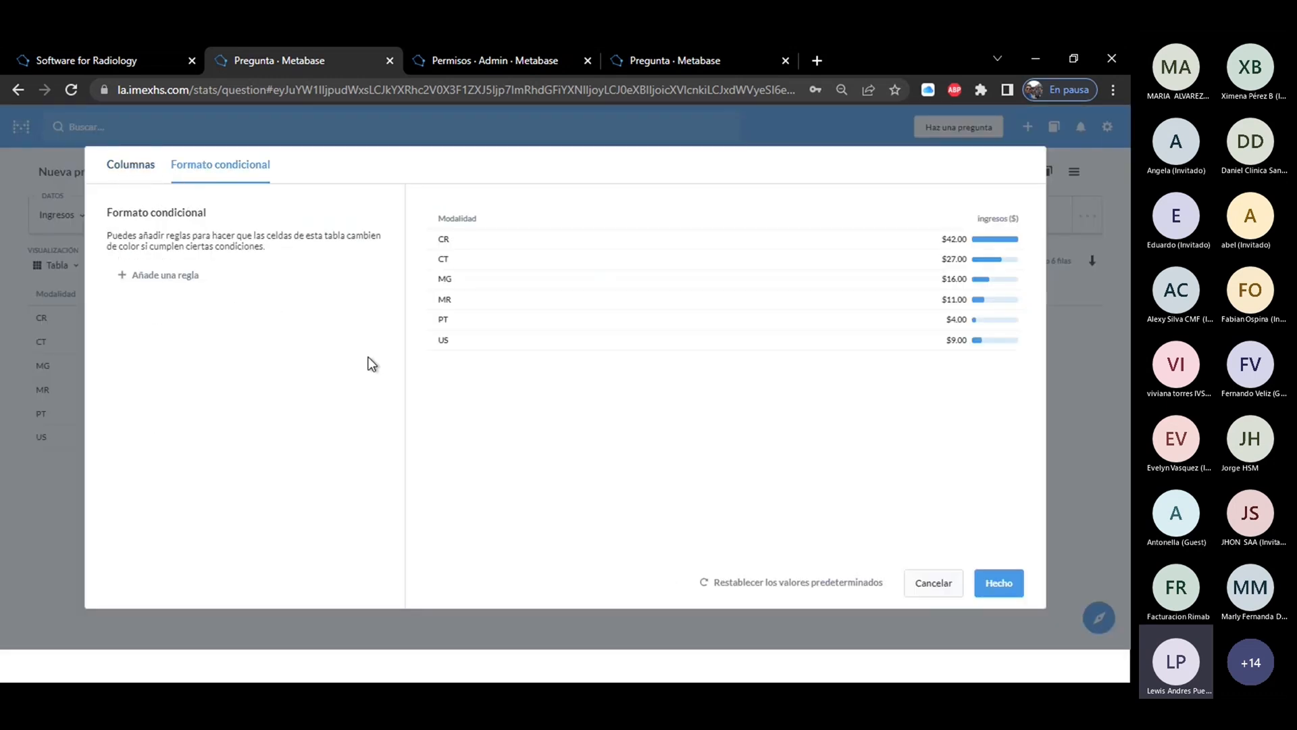
click(999, 585)
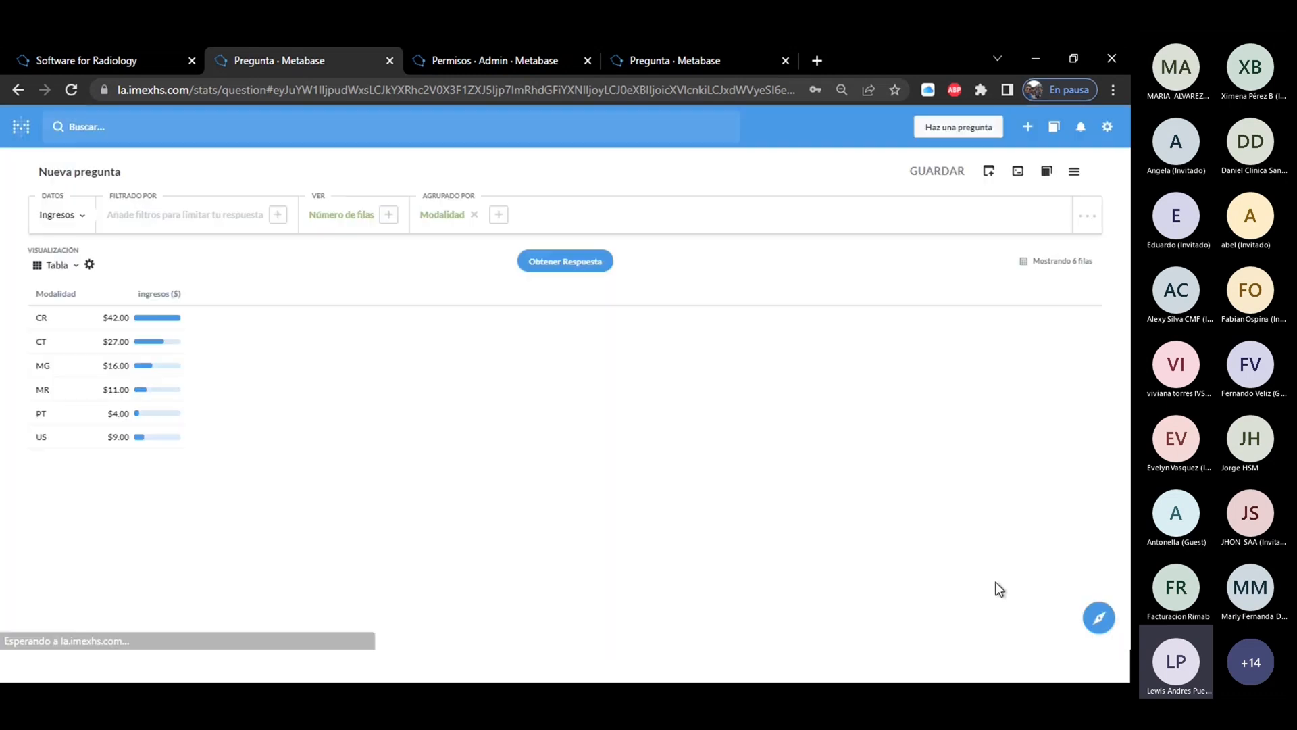
Switch the visualization of the Modalidad row counts from Tabla to Línea.
click(55, 269)
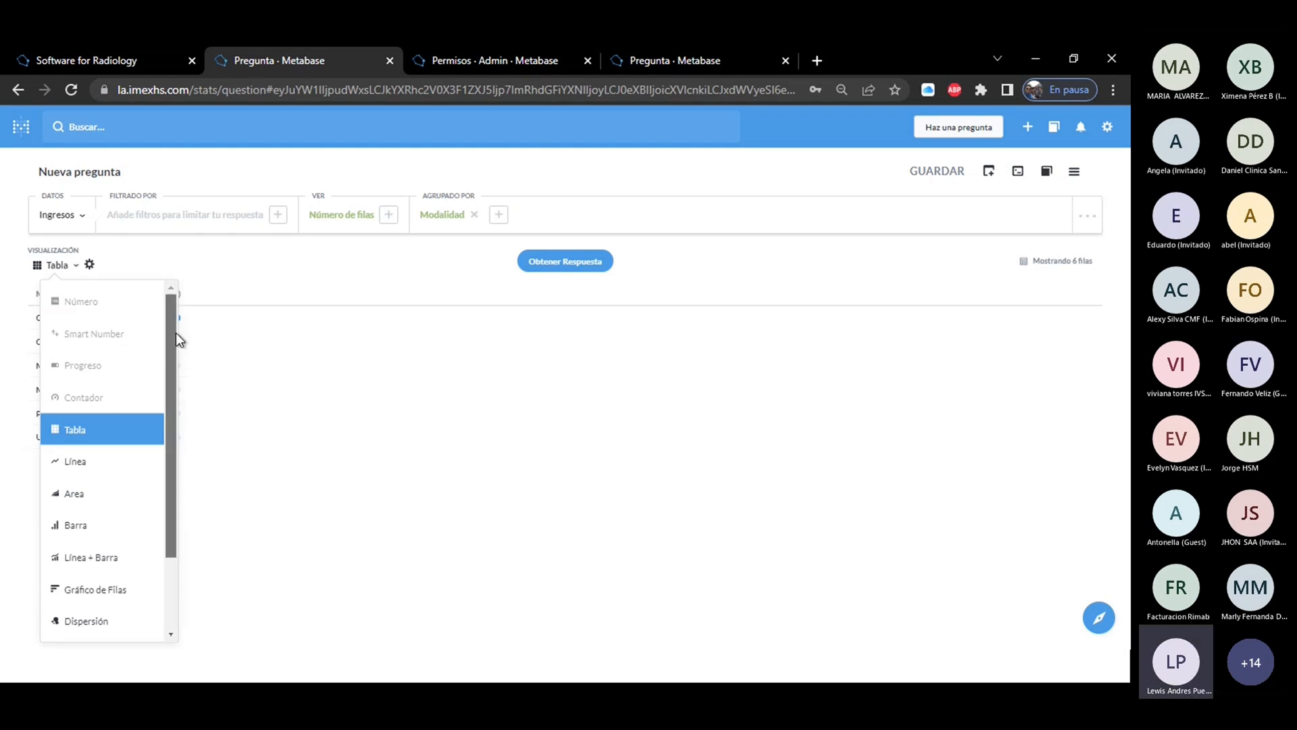
drag(175, 332, 175, 406)
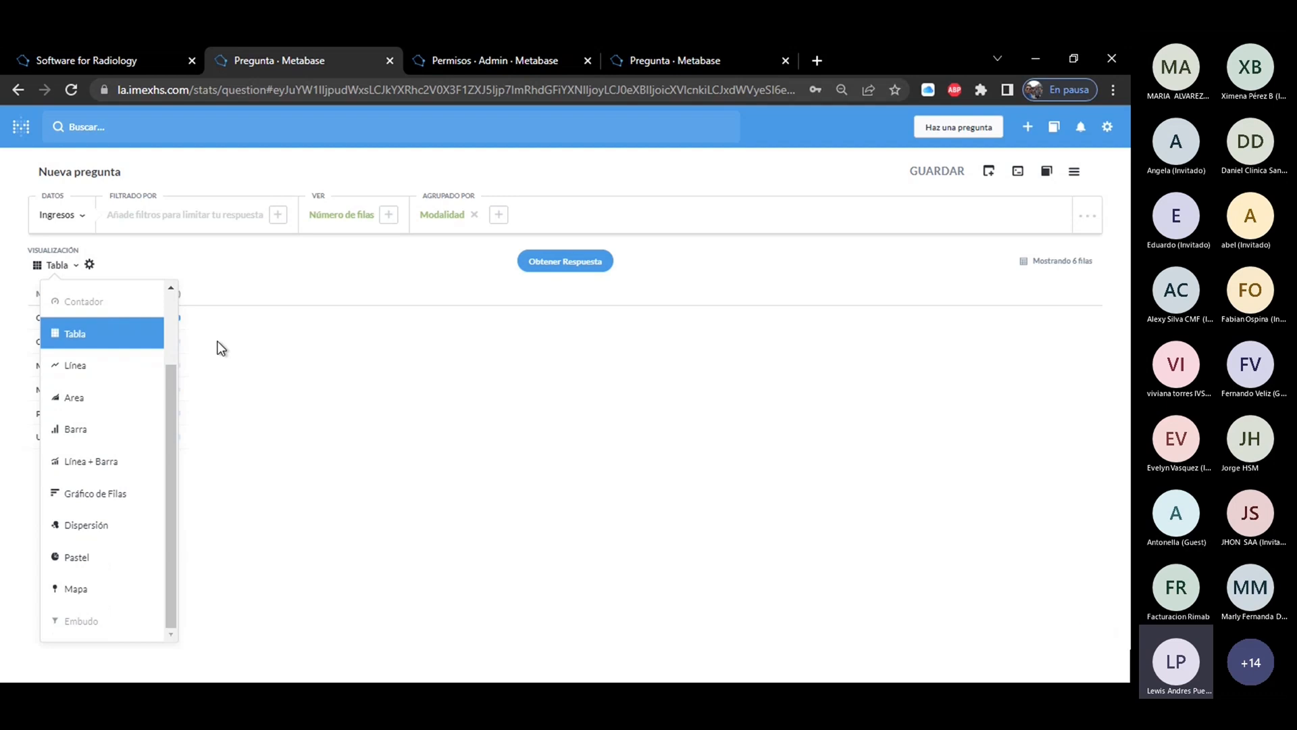
click(71, 381)
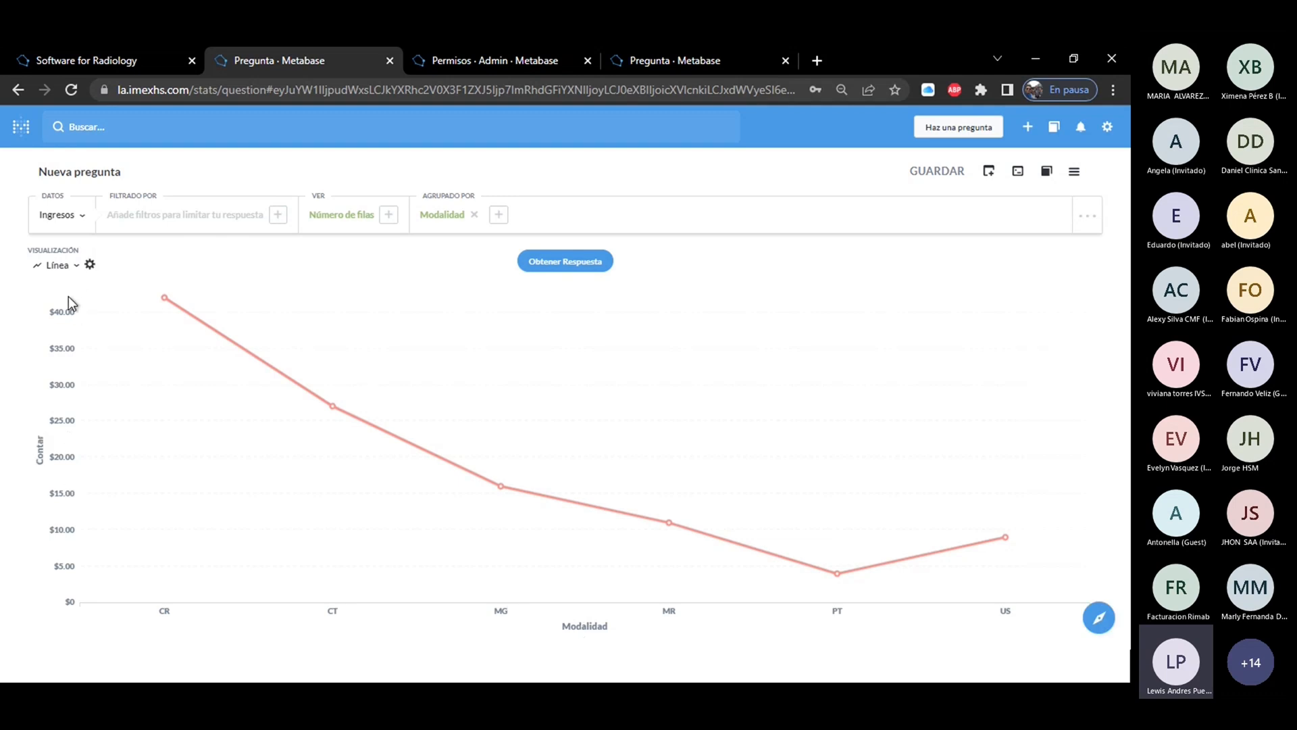
Rename the Contar series of the line chart to prueba.
click(89, 265)
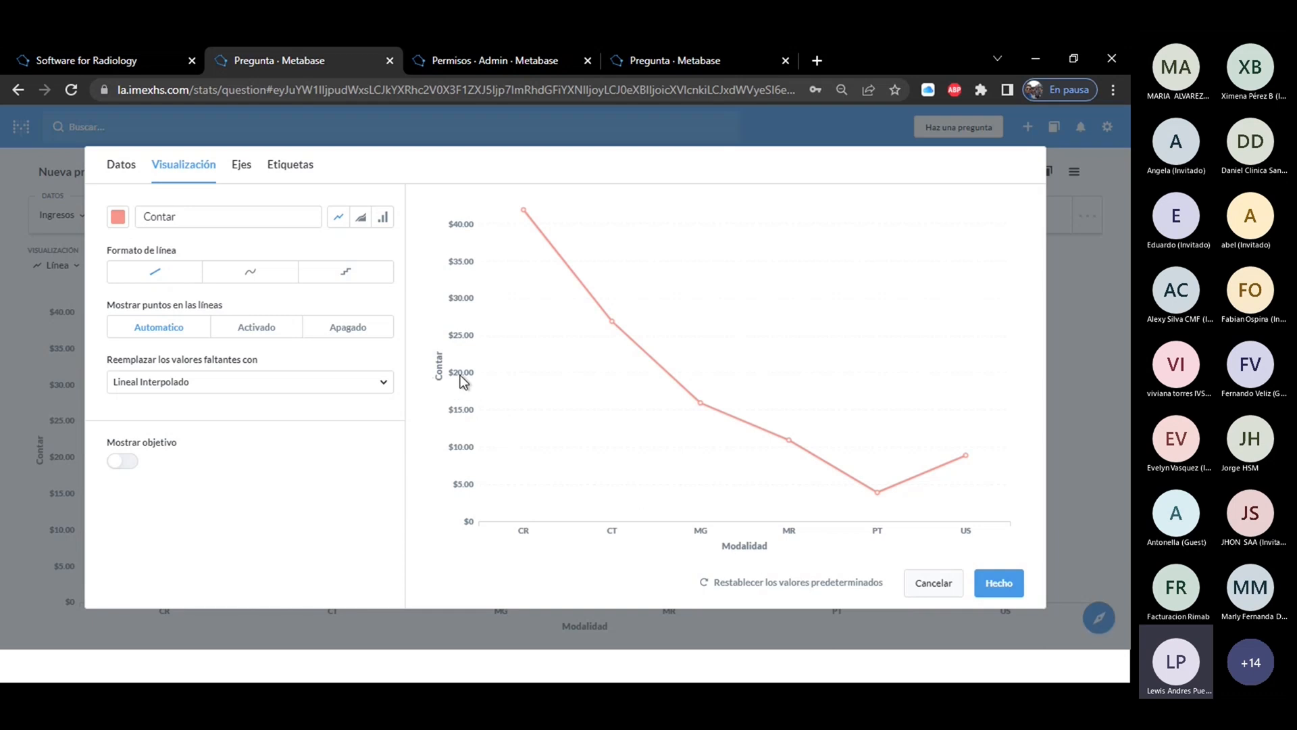
double_click(167, 210)
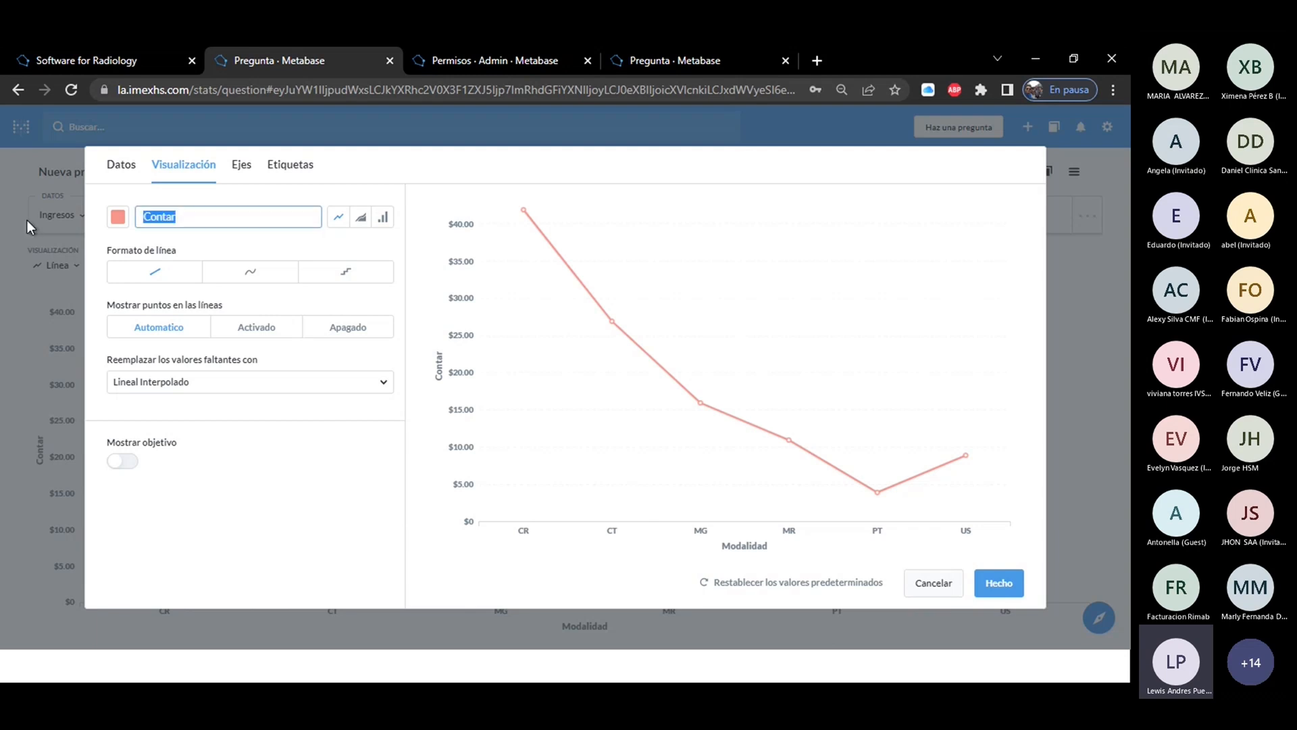
text(prueba)
Preview the prueba series as an area and as bars, and return it to a line.
click(360, 218)
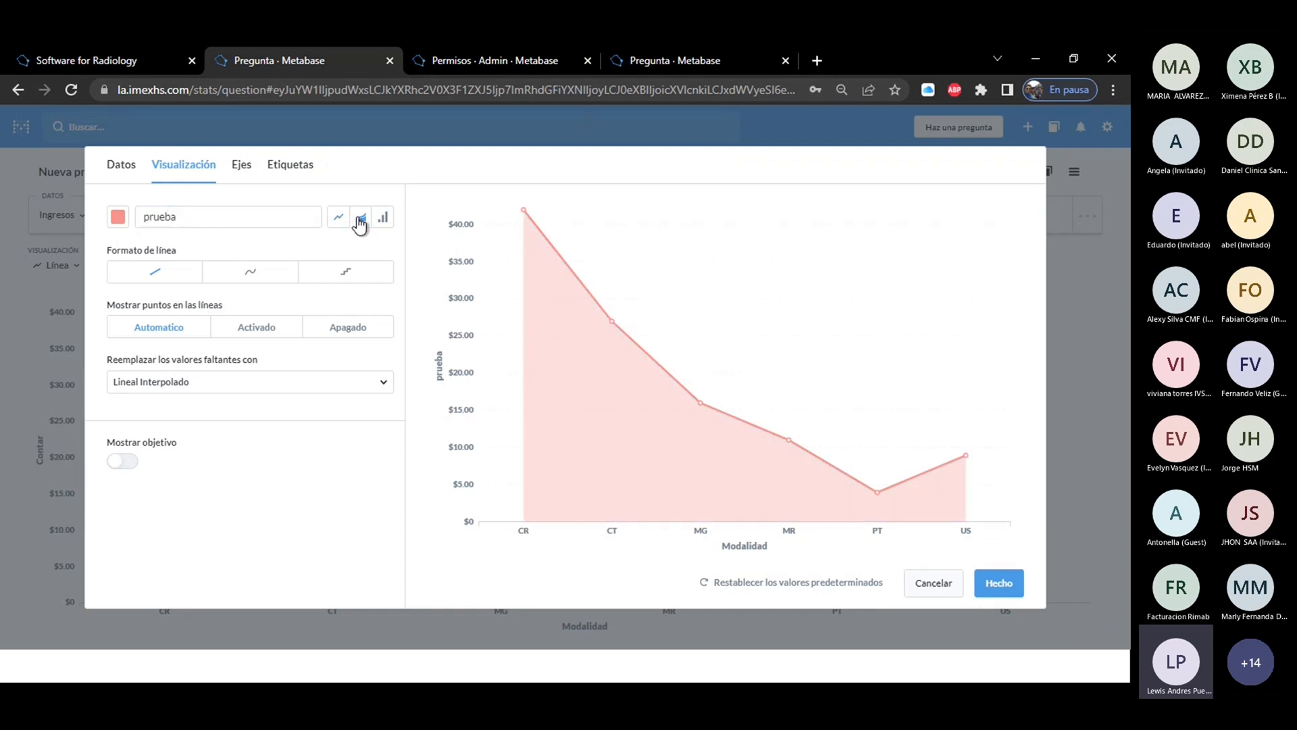
click(383, 218)
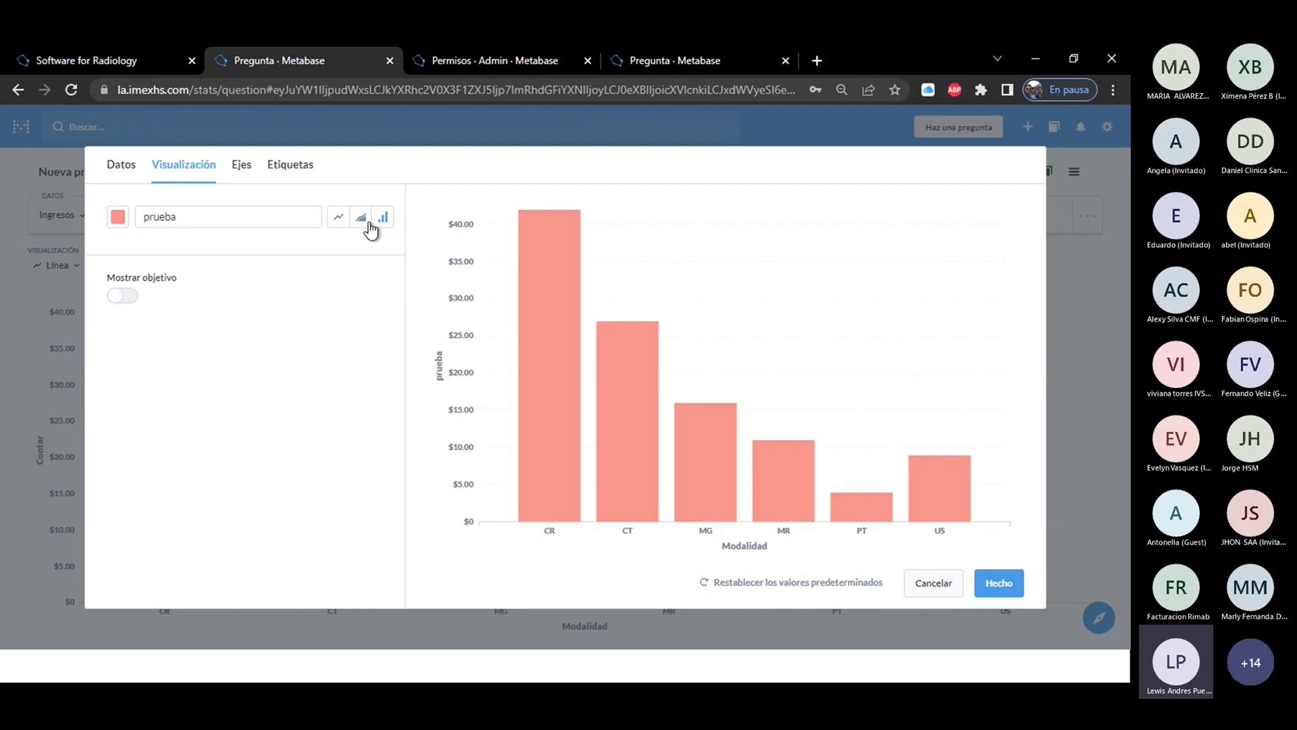
click(338, 219)
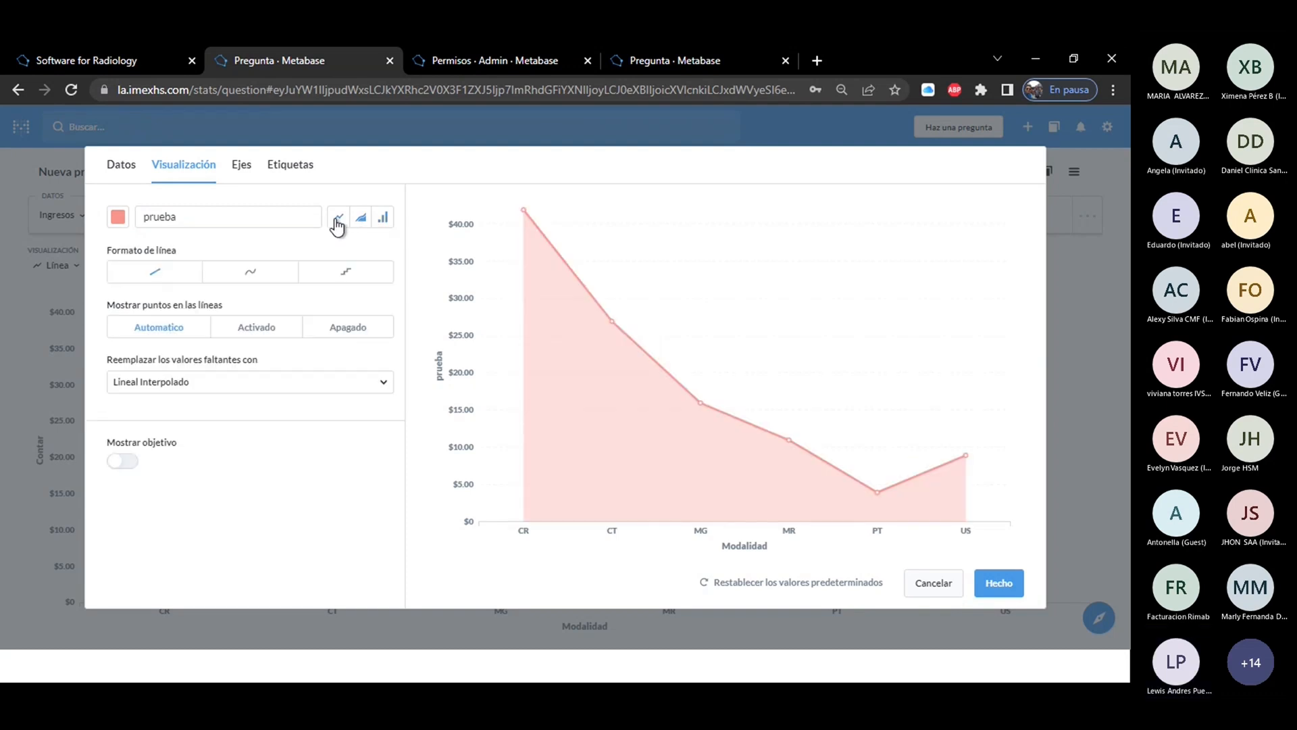
Try the curved and stepped line formats on the prueba series and return to the straight format.
click(250, 277)
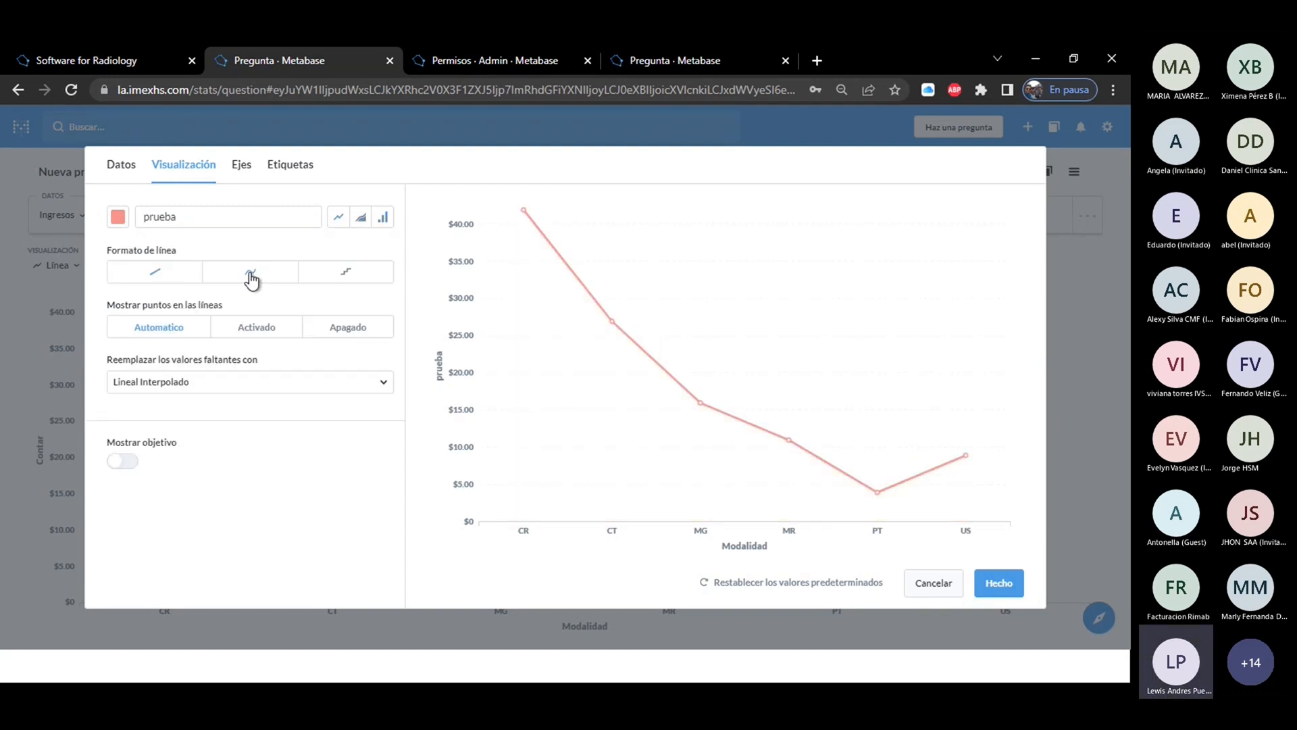
click(351, 284)
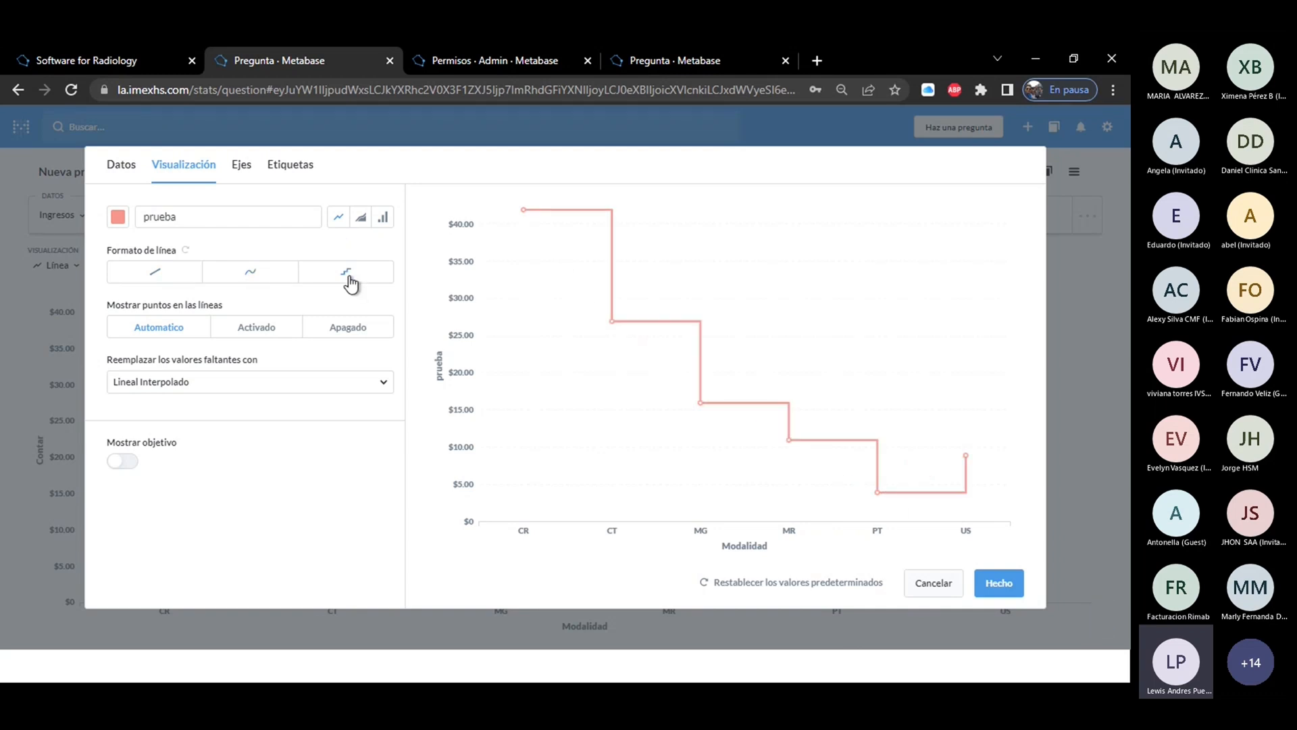
click(260, 277)
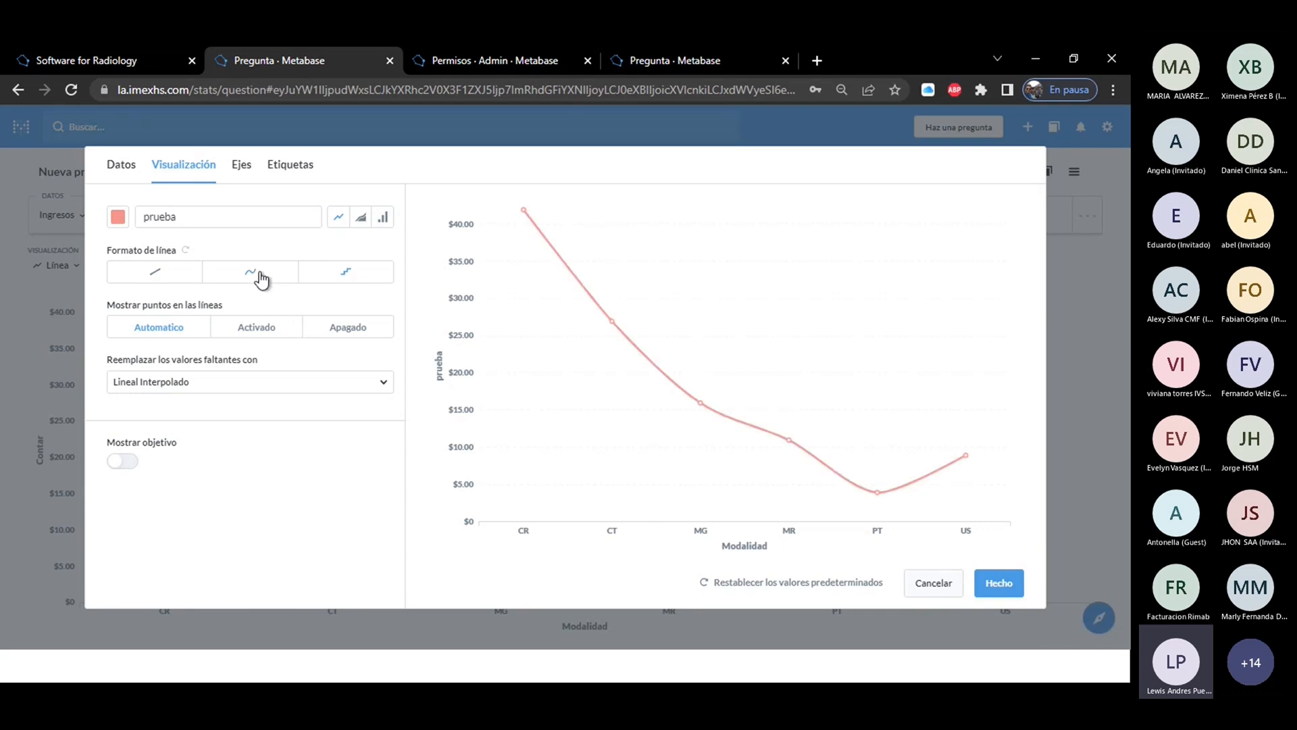
click(162, 272)
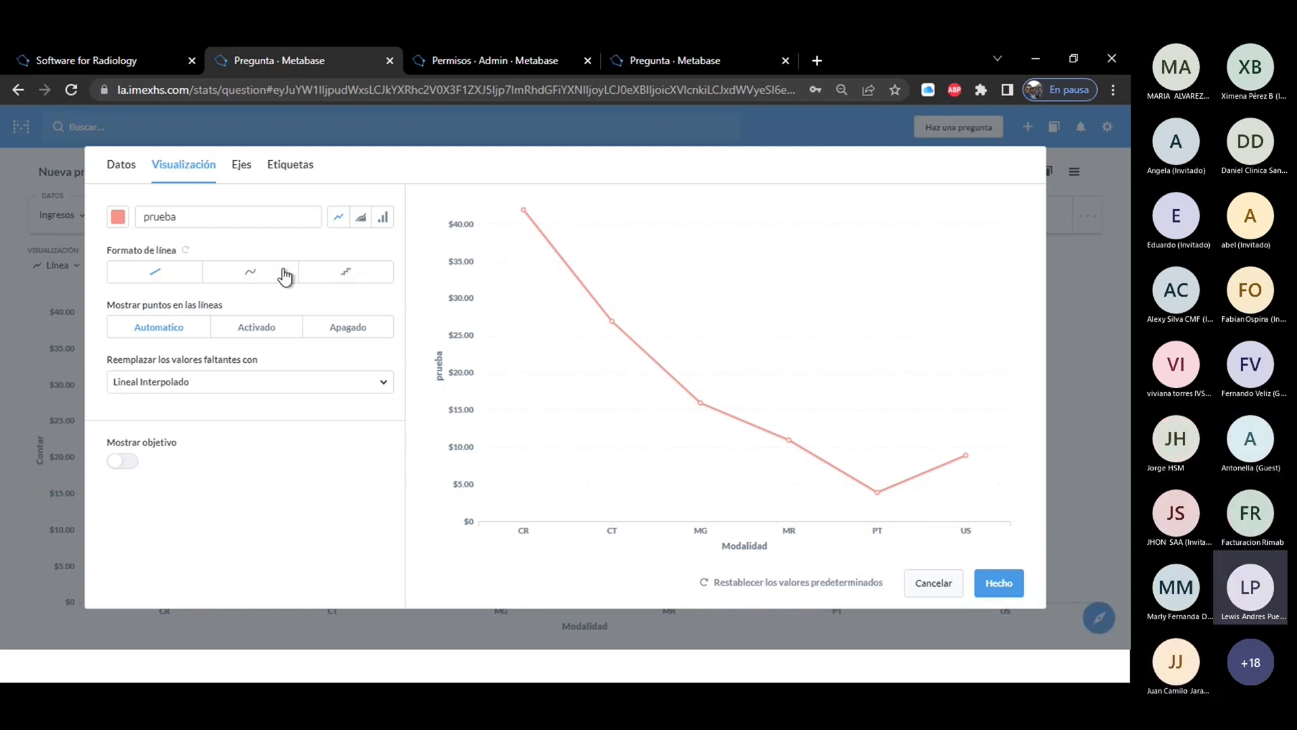
Set Mostrar puntos en las líneas to Activado after trying Apagado on the prueba series.
click(251, 331)
mouse_move(789, 442)
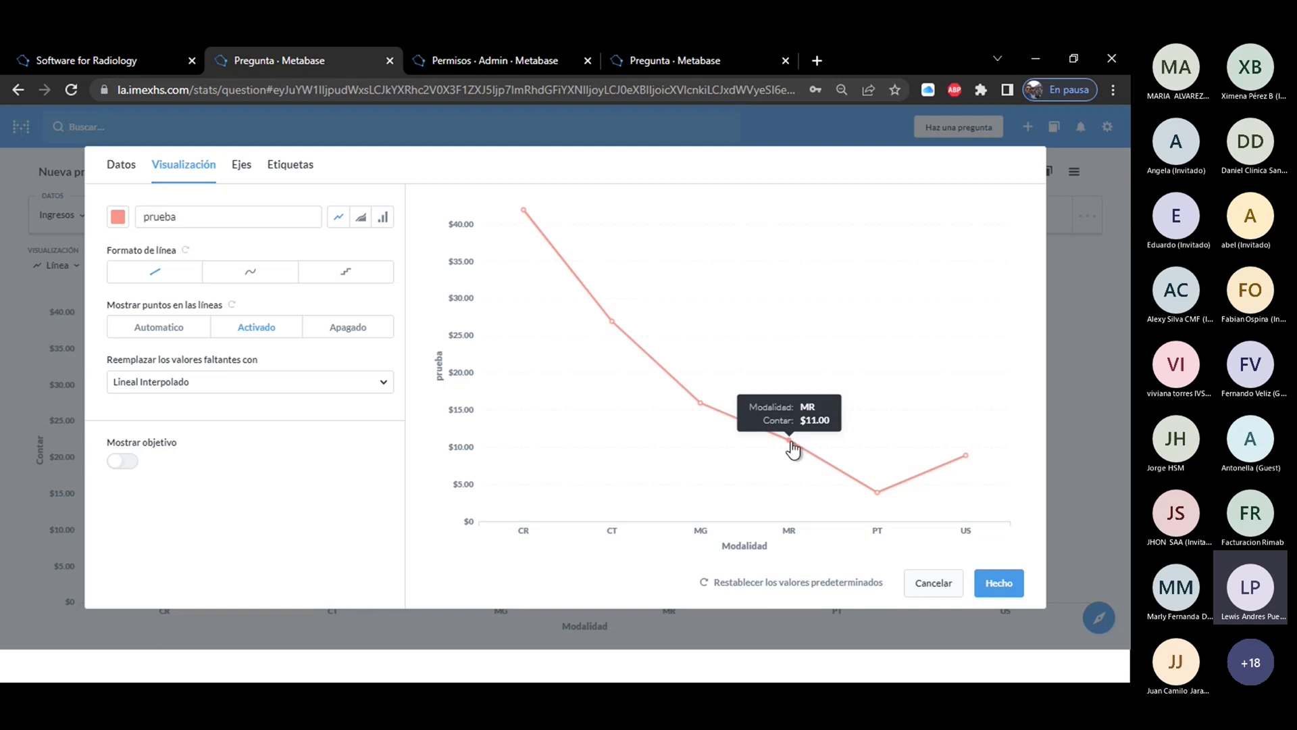
click(331, 331)
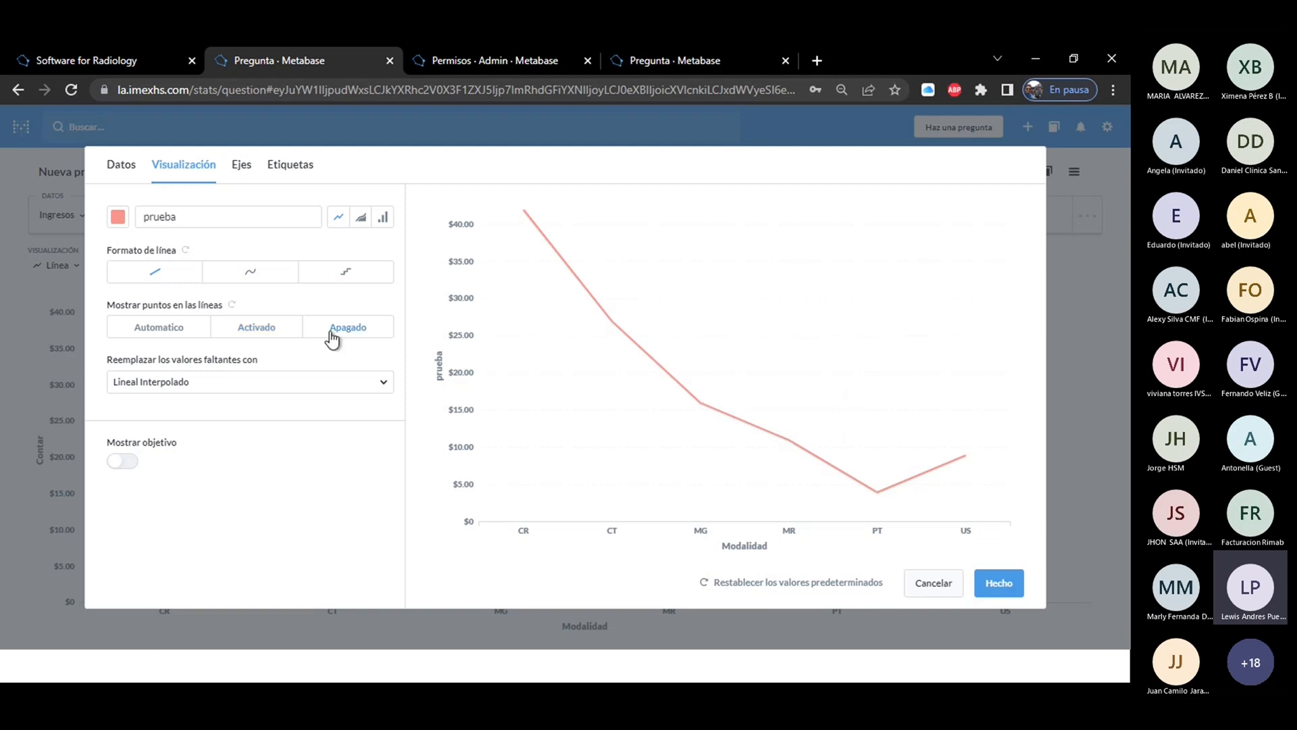
click(261, 338)
Show a goal line on the chart with a value of 20 and the label prueba.
click(123, 461)
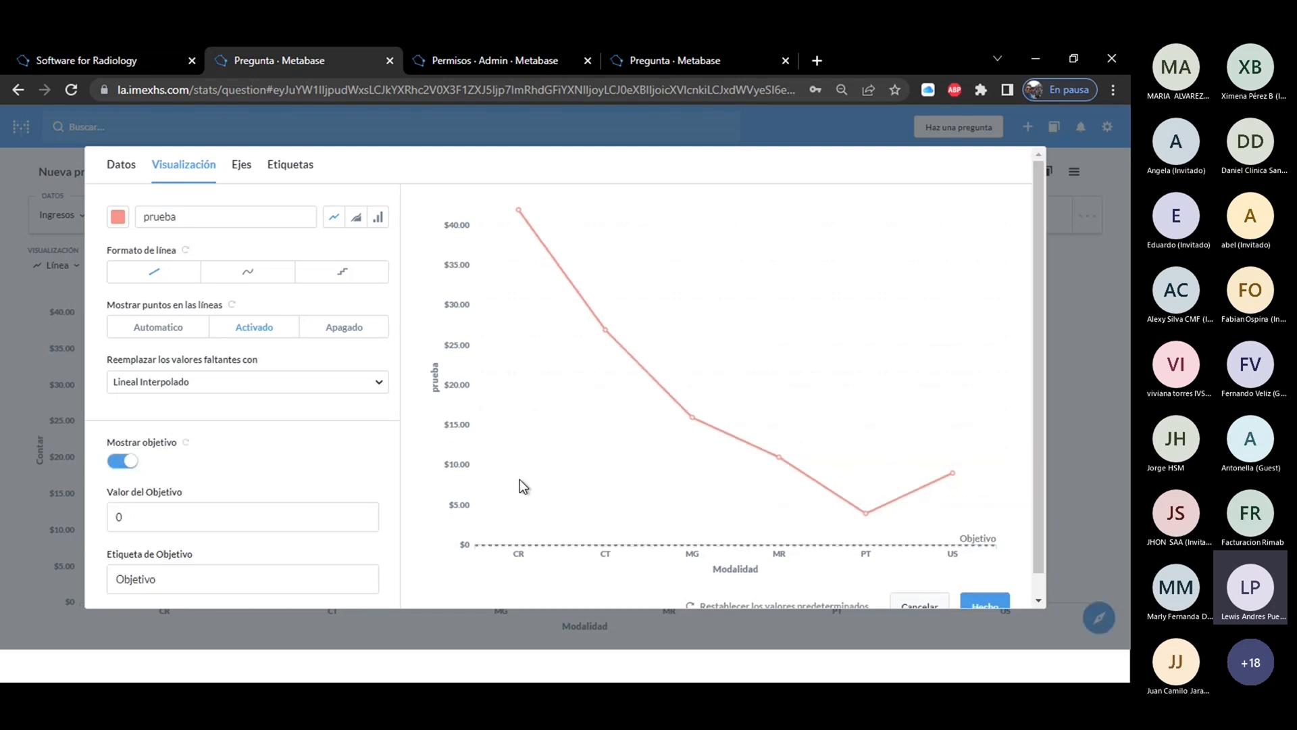
click(160, 519)
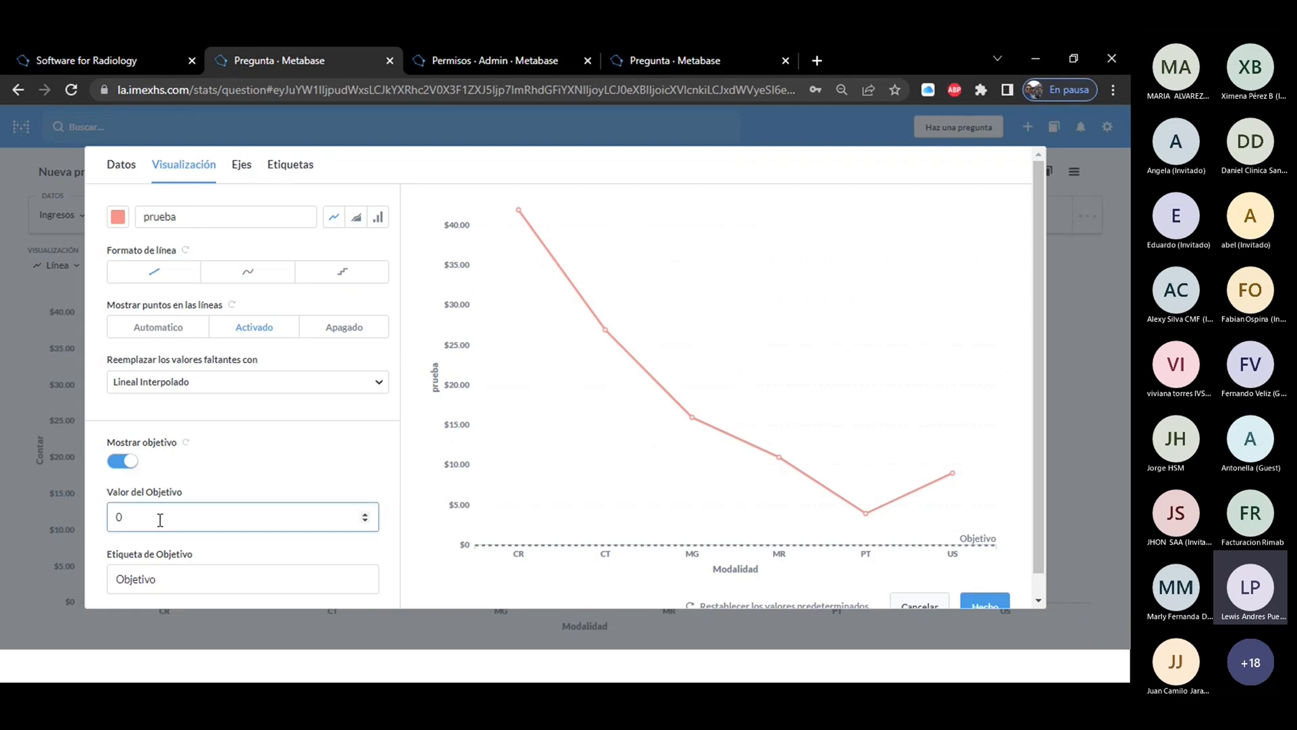
key(BackSpace)
text(20)
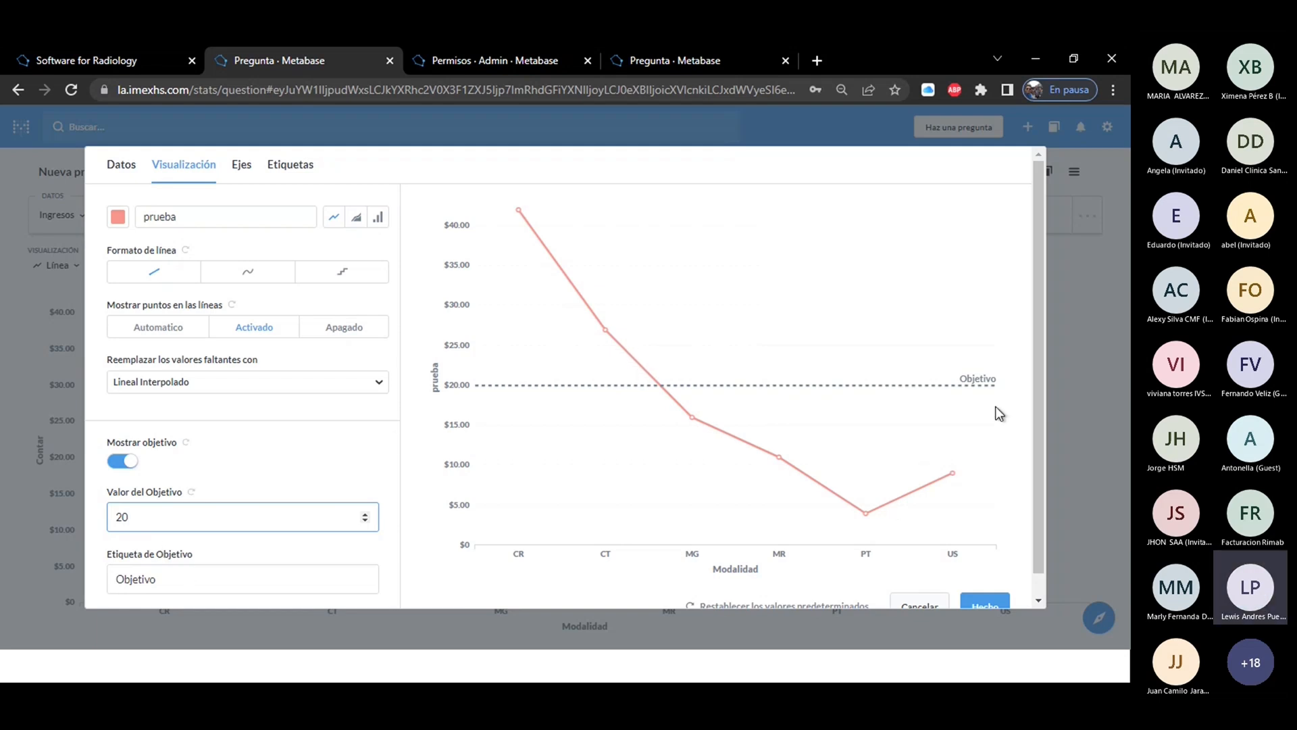
scroll(1044, 422, down, 1)
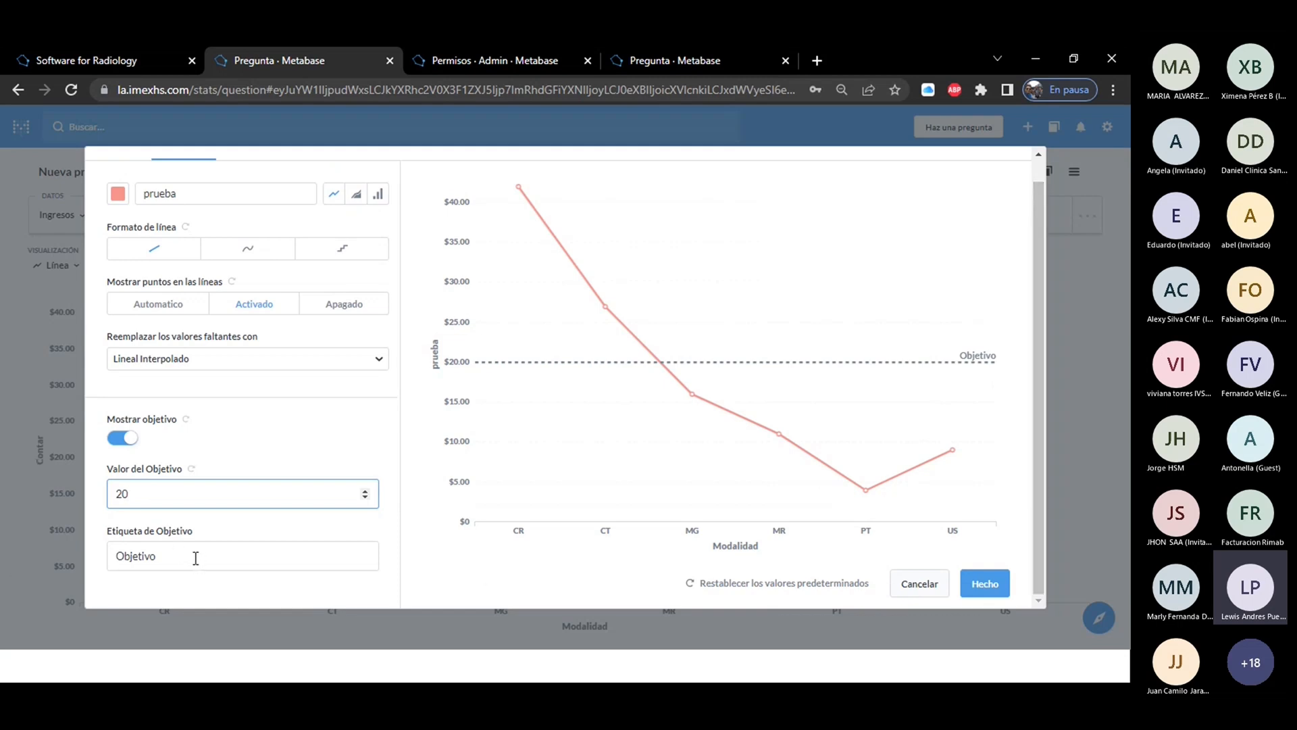
key(Tab)
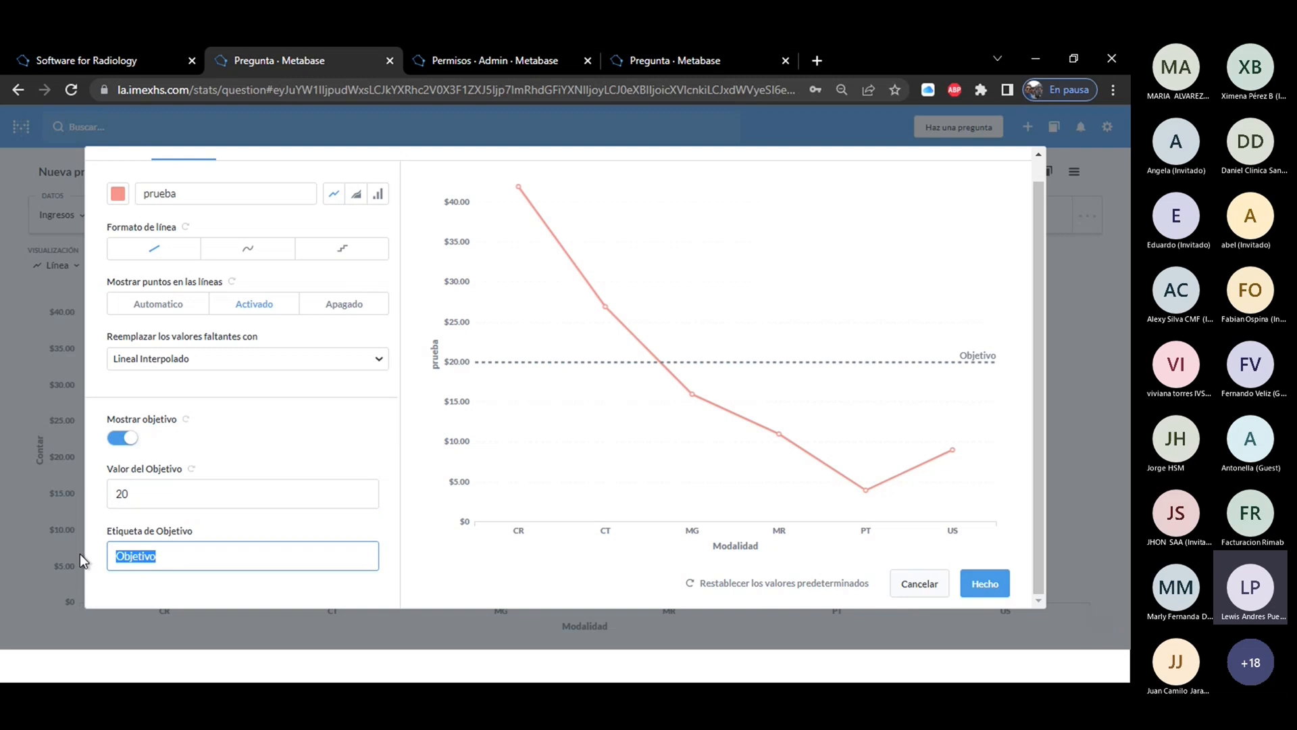
text(prueba)
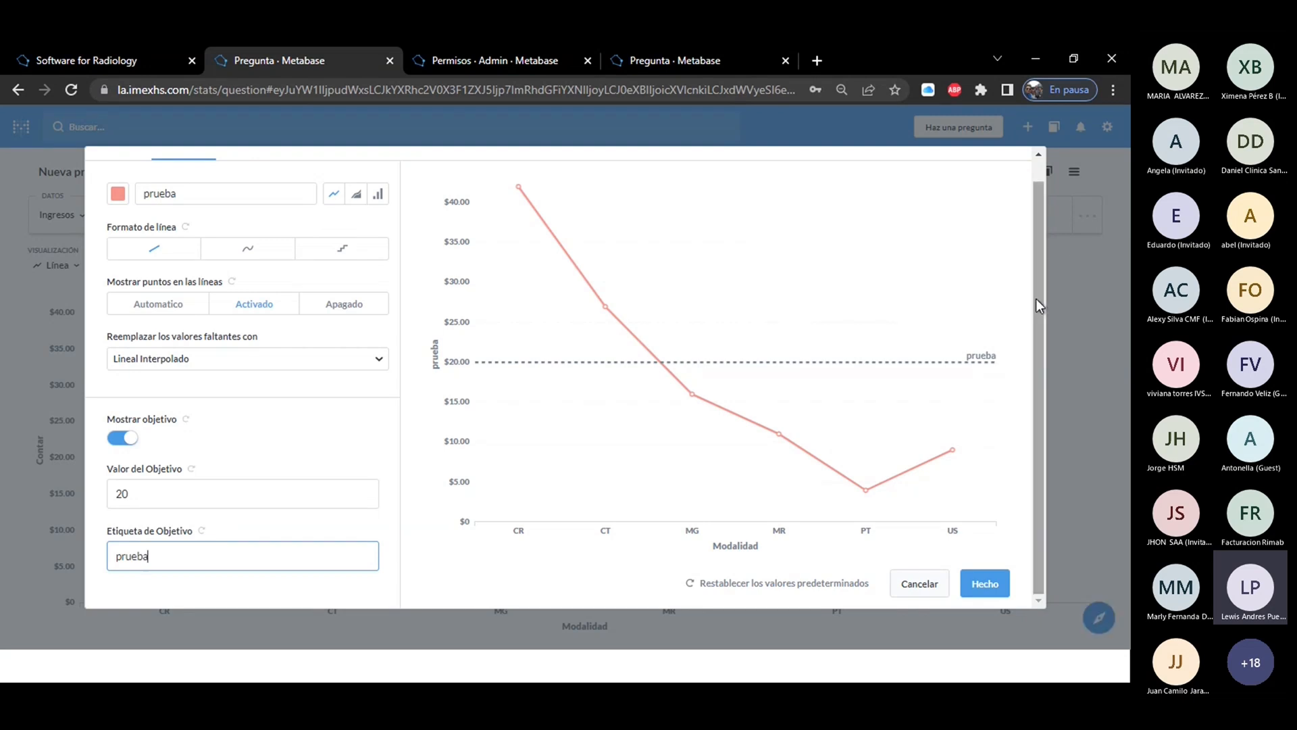
Set the X-axis line and marks to Esconder, comparing with Mostrar along the way.
drag(1036, 298, 1038, 260)
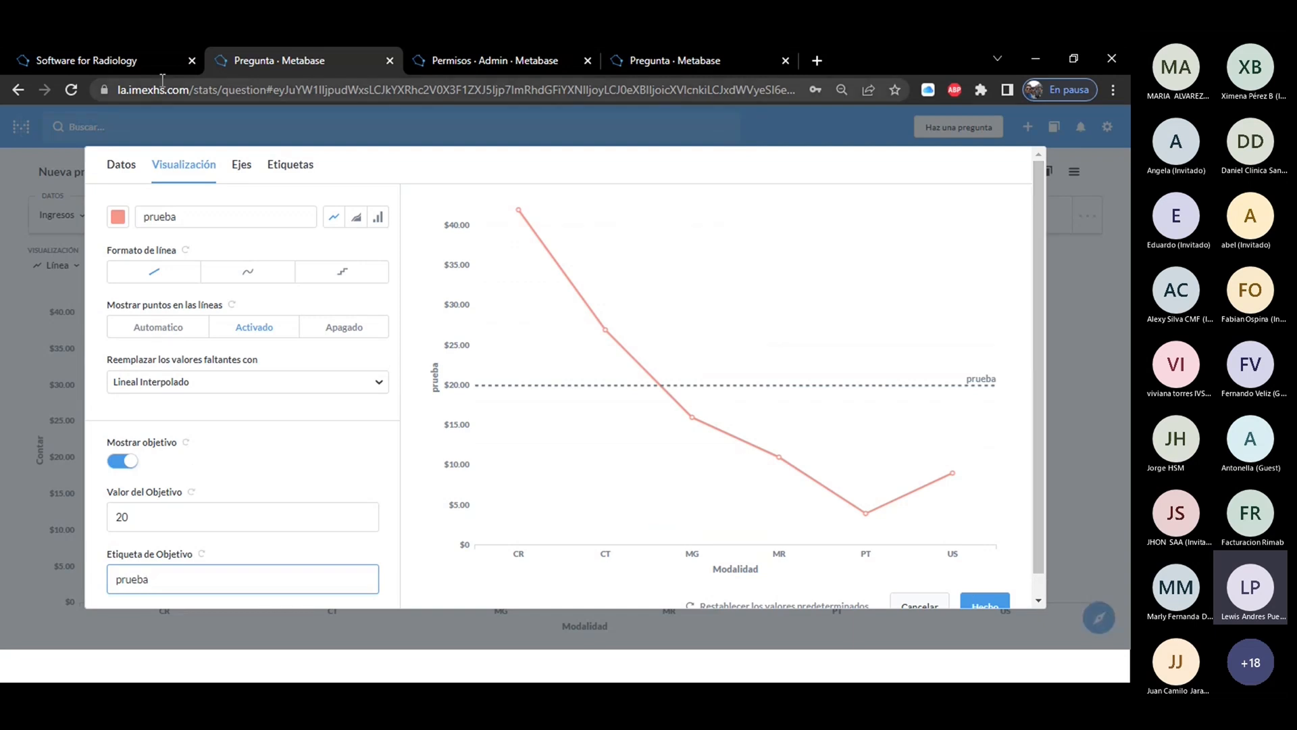
click(243, 166)
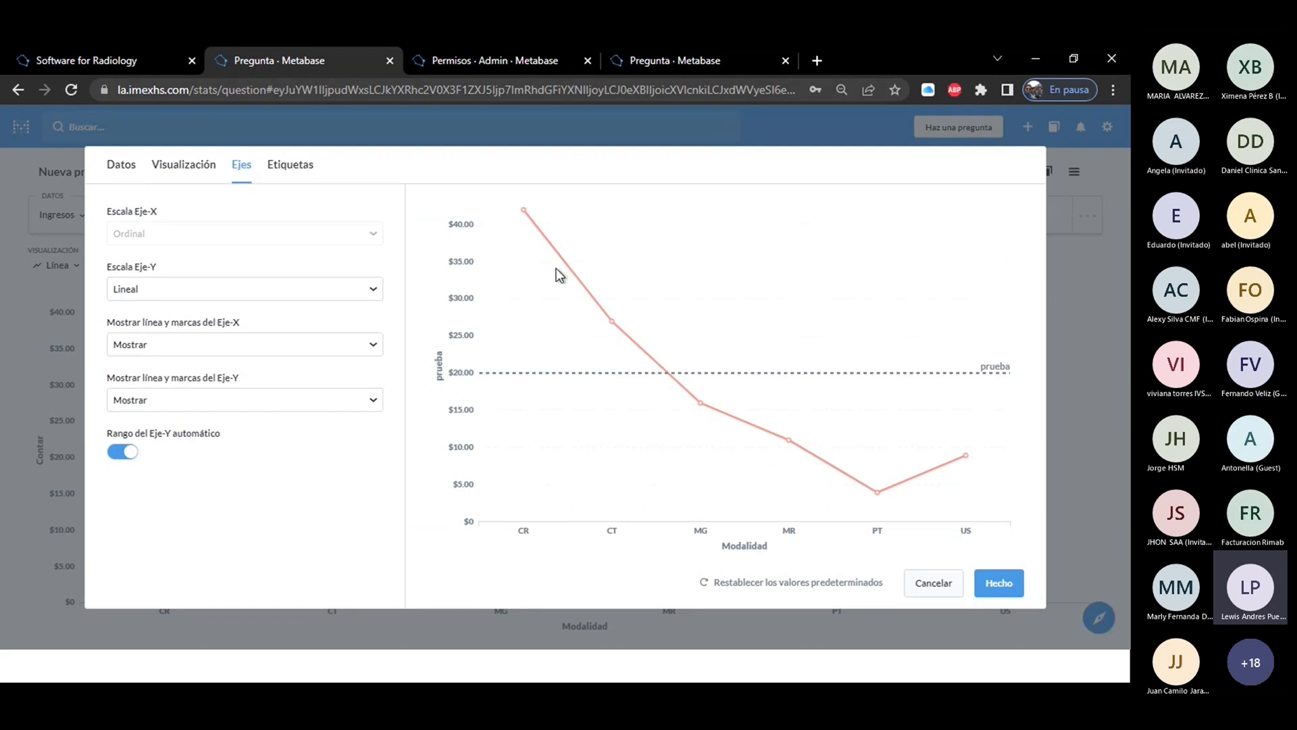
click(194, 350)
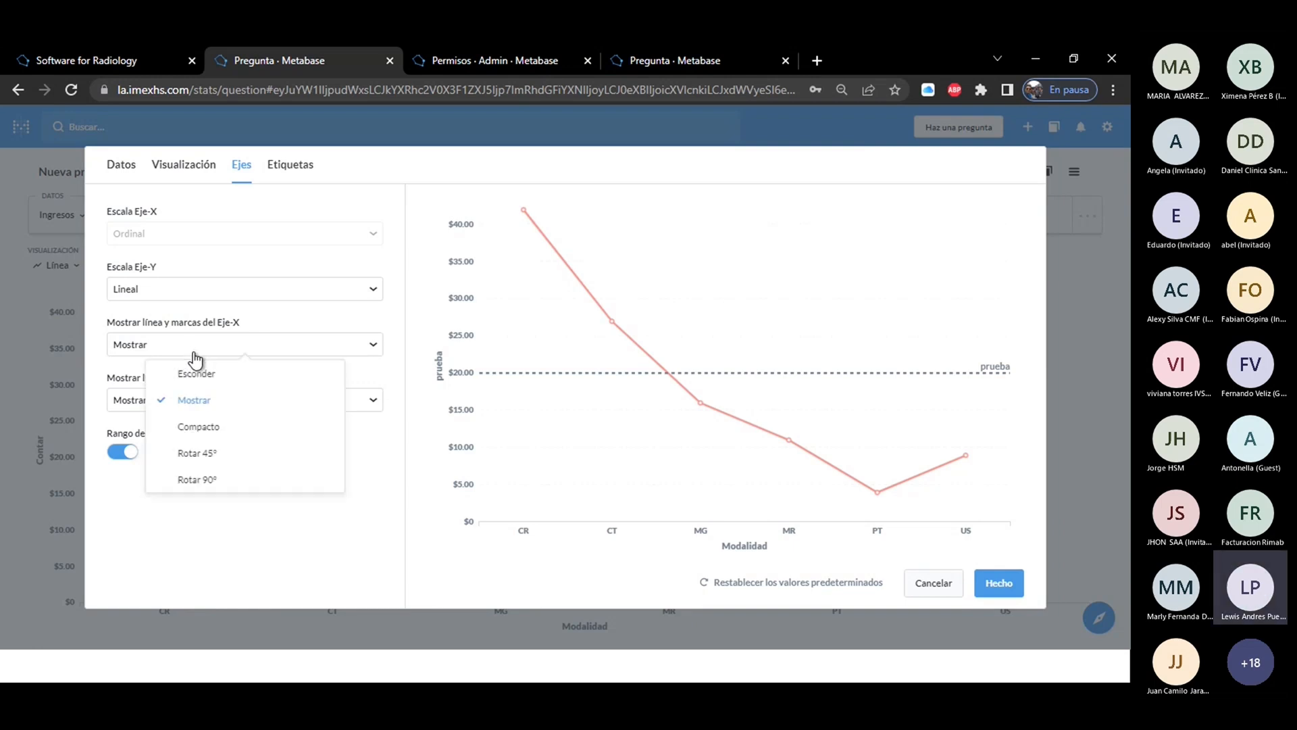
click(201, 374)
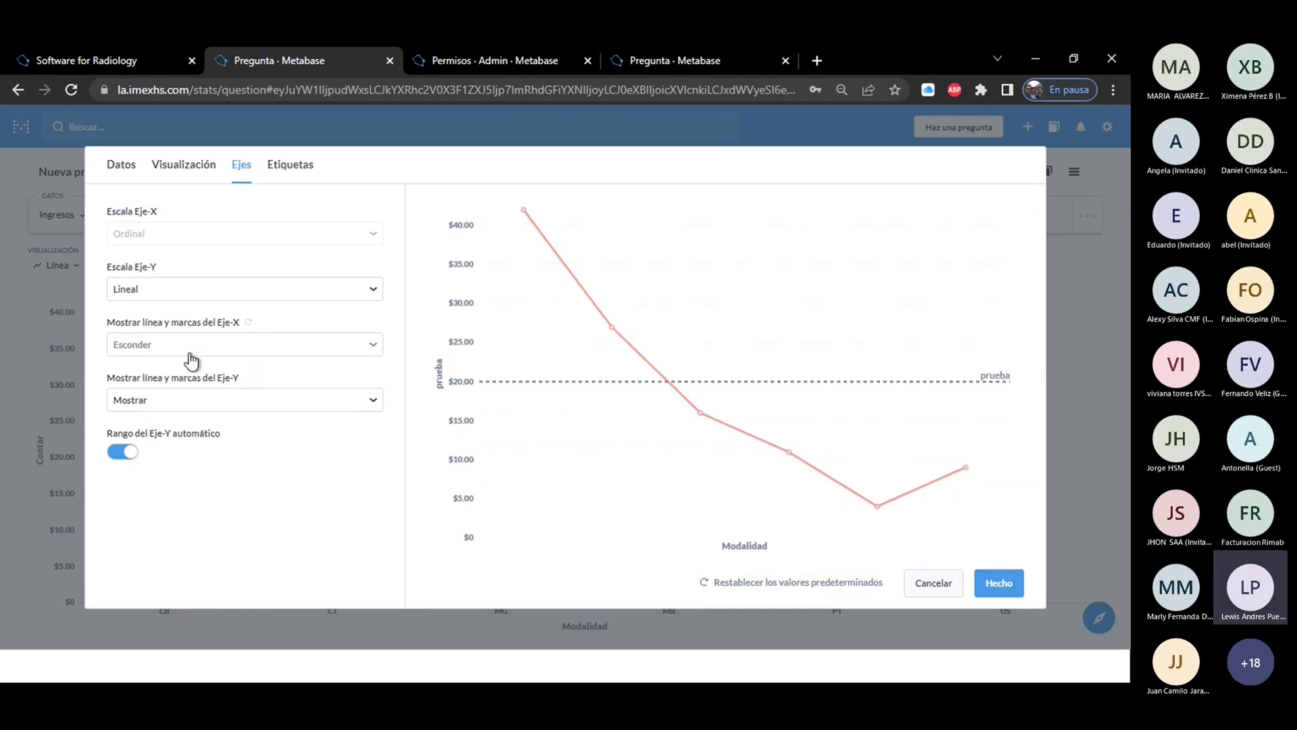
click(181, 347)
click(183, 399)
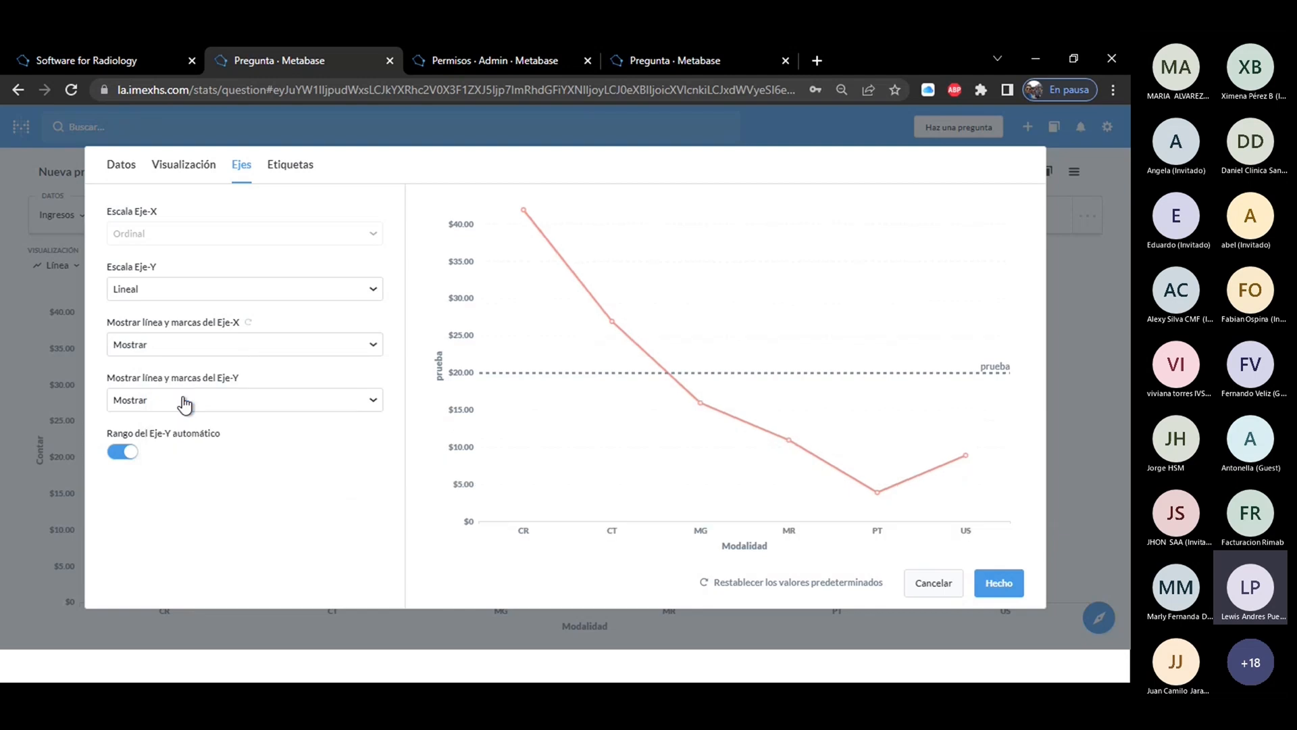
click(178, 346)
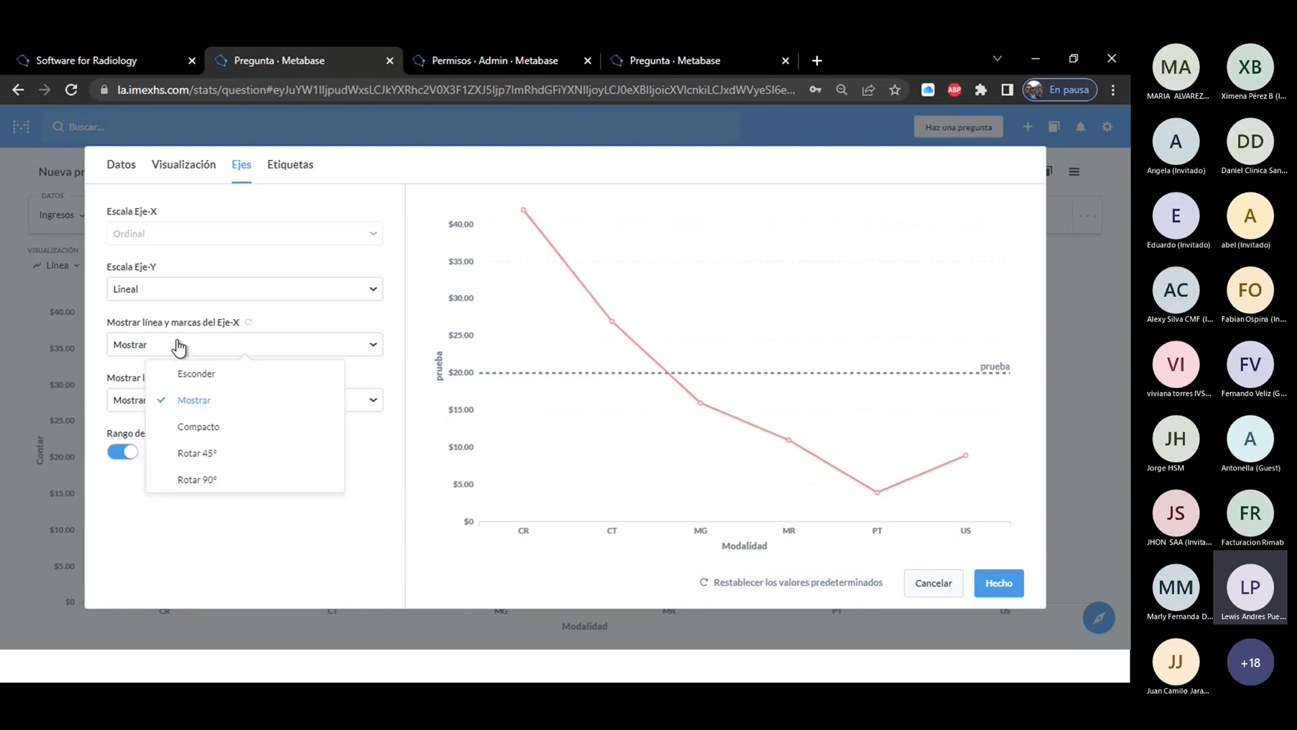
click(188, 372)
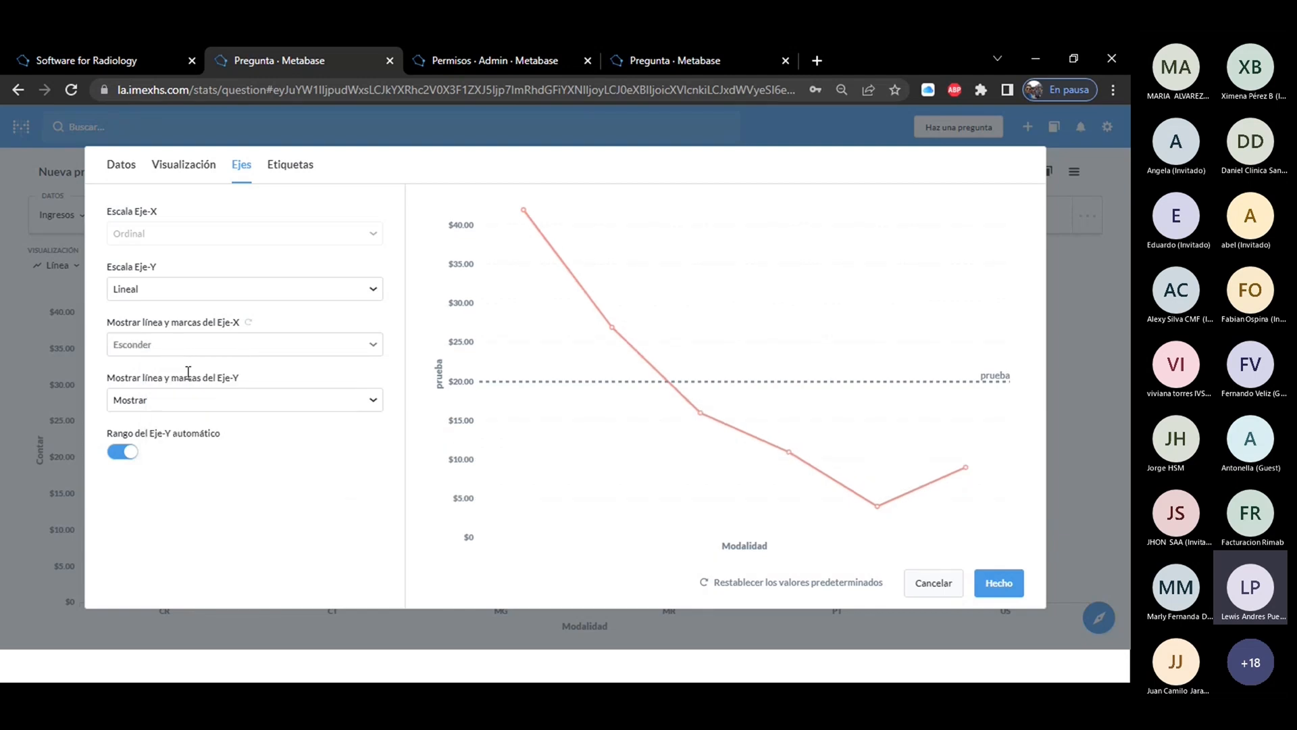
Try turning the automatic Y-axis range off, and turn it back on.
click(122, 454)
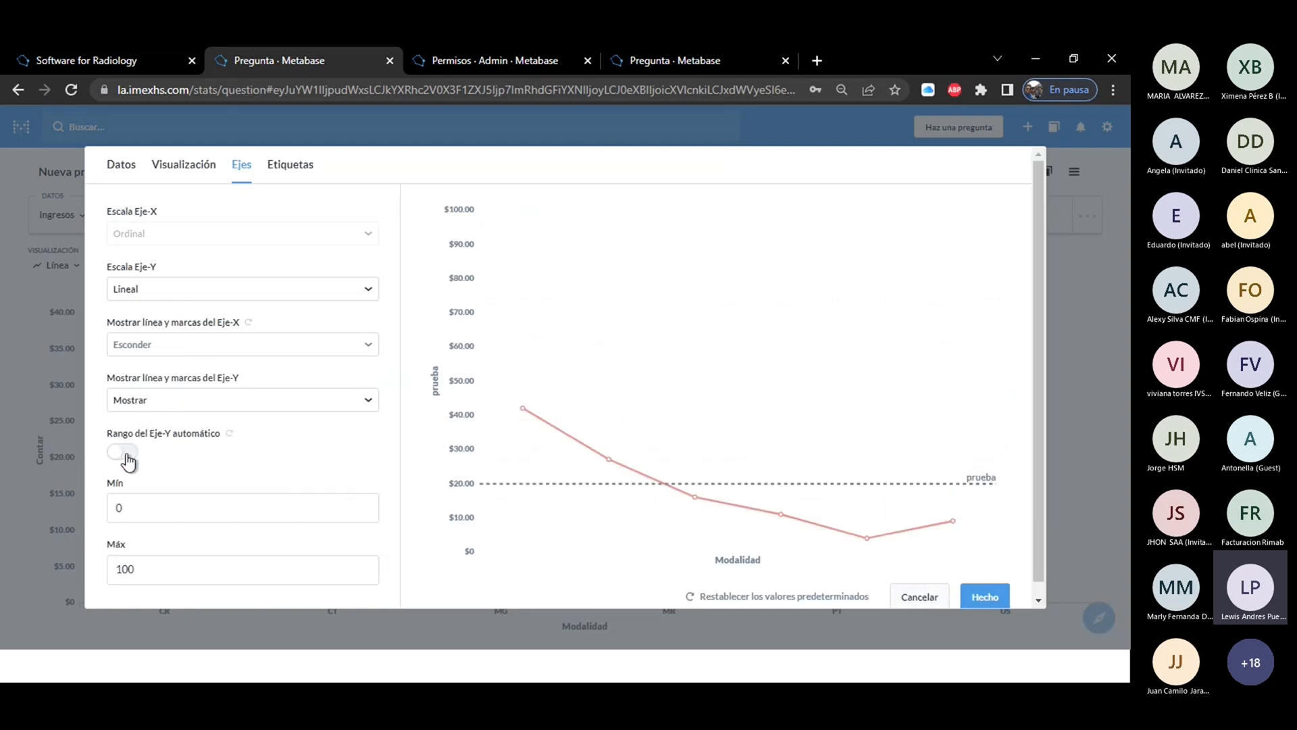
click(129, 460)
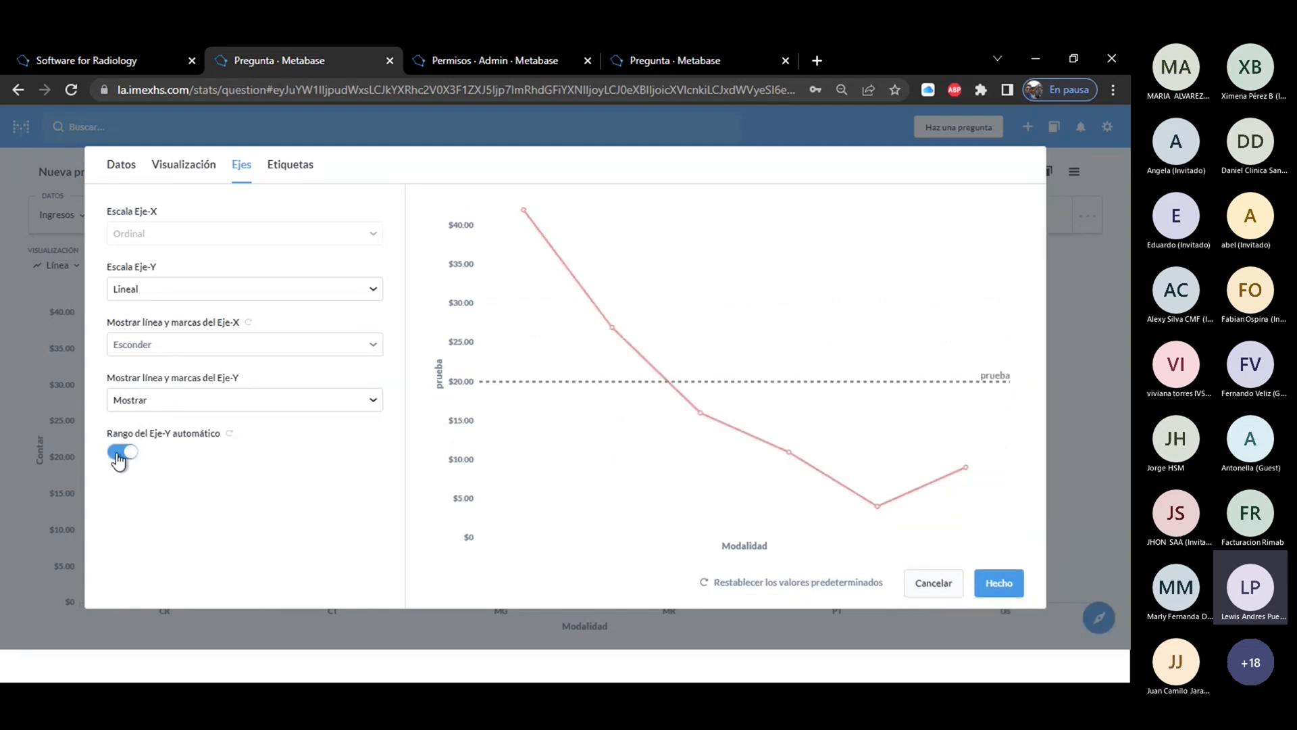
click(125, 462)
click(126, 462)
Try hiding the X-axis and Y-axis labels, and show both again.
click(289, 164)
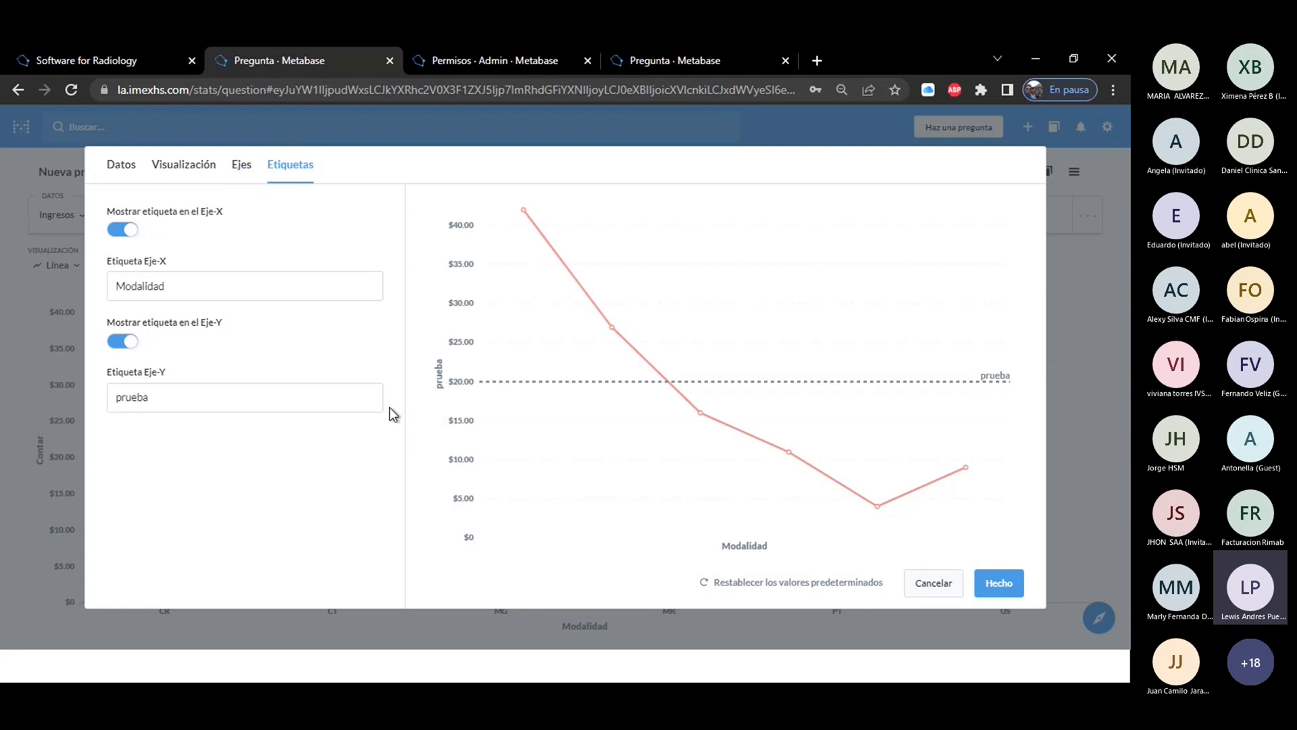
click(117, 230)
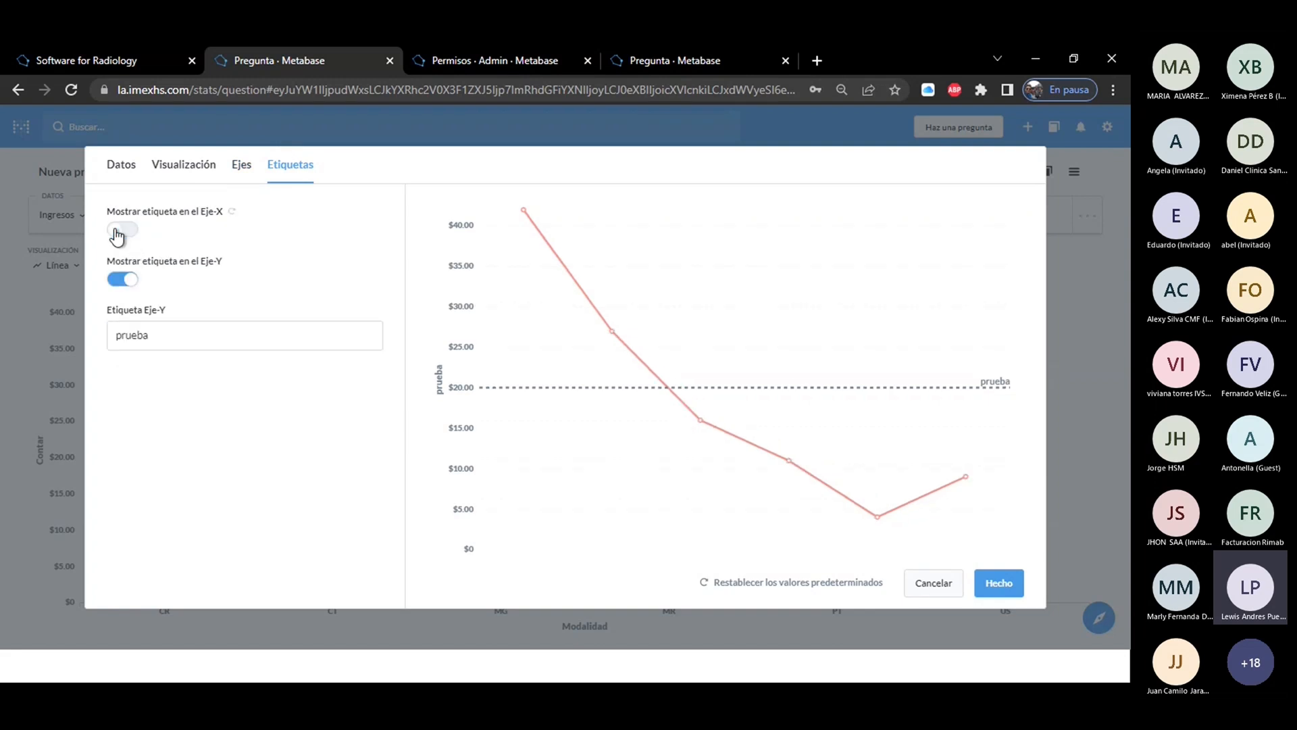
click(119, 281)
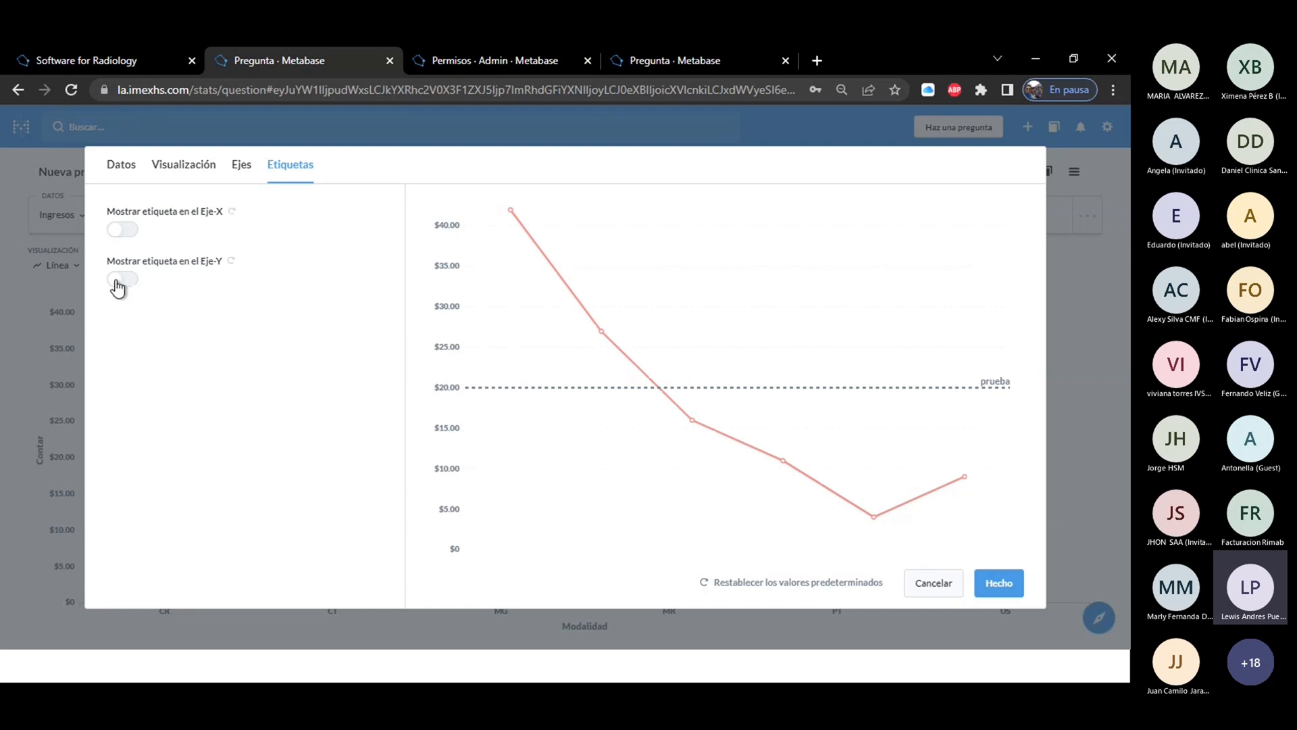
click(134, 231)
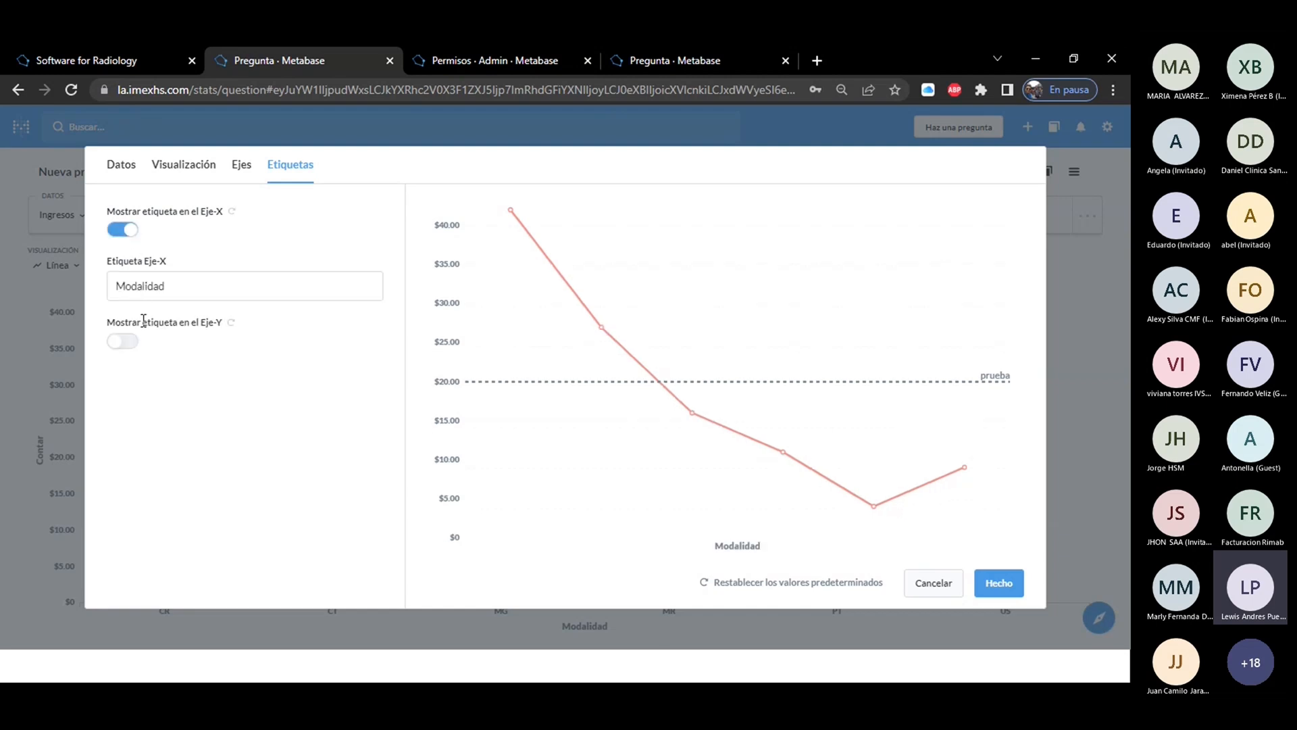
click(134, 345)
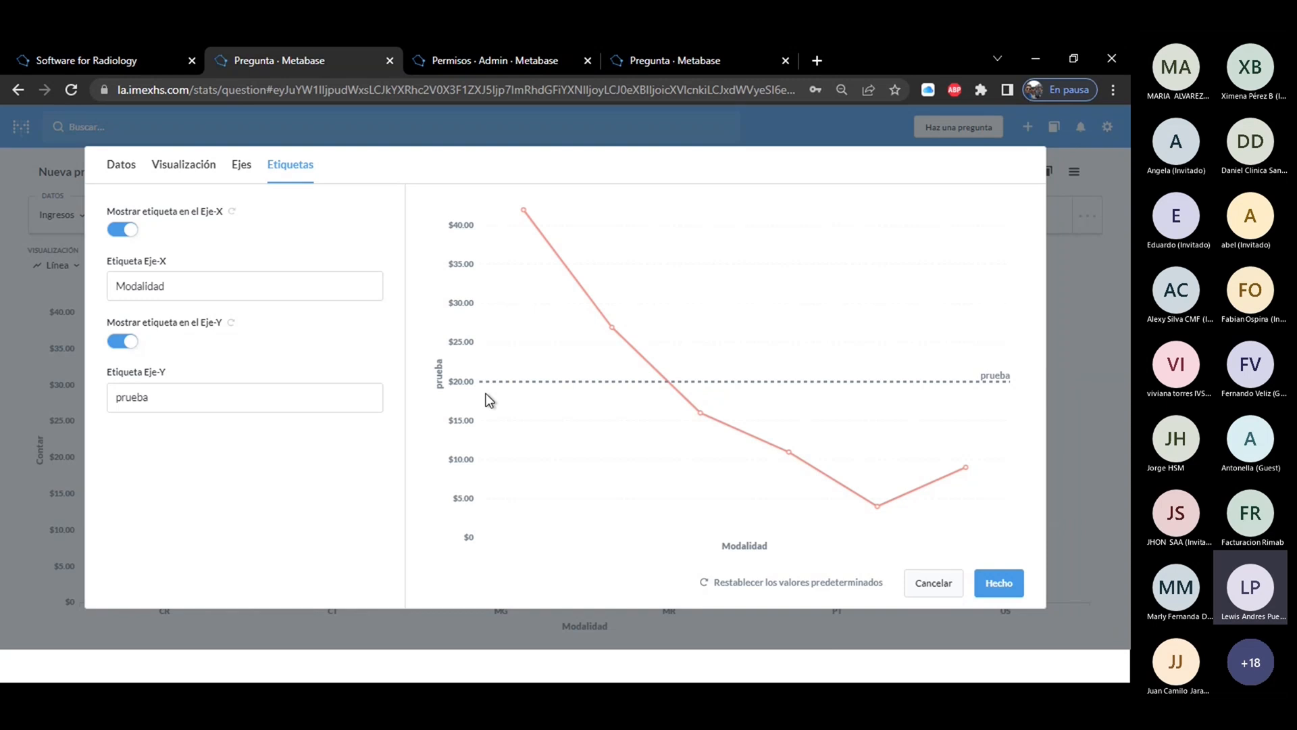
Review the data, visualization, axis and label settings of the line chart and apply them.
click(137, 169)
click(180, 170)
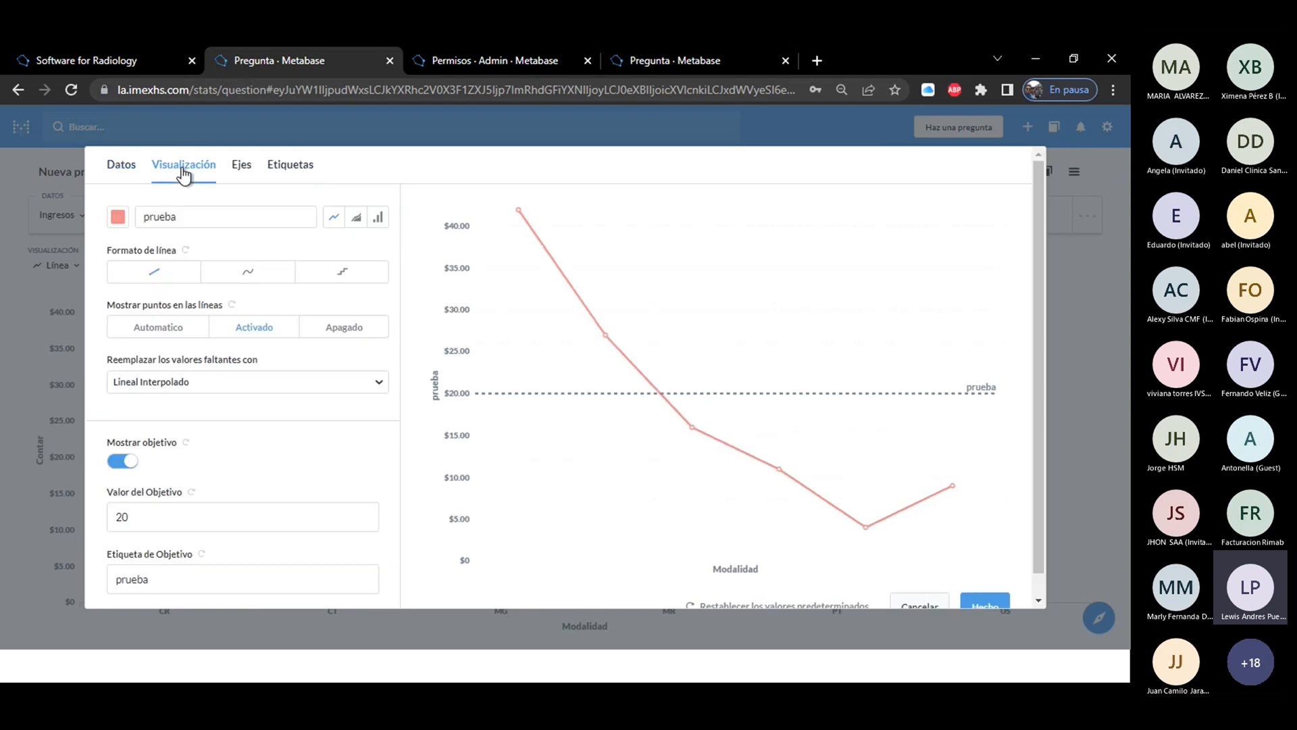
click(241, 168)
click(291, 169)
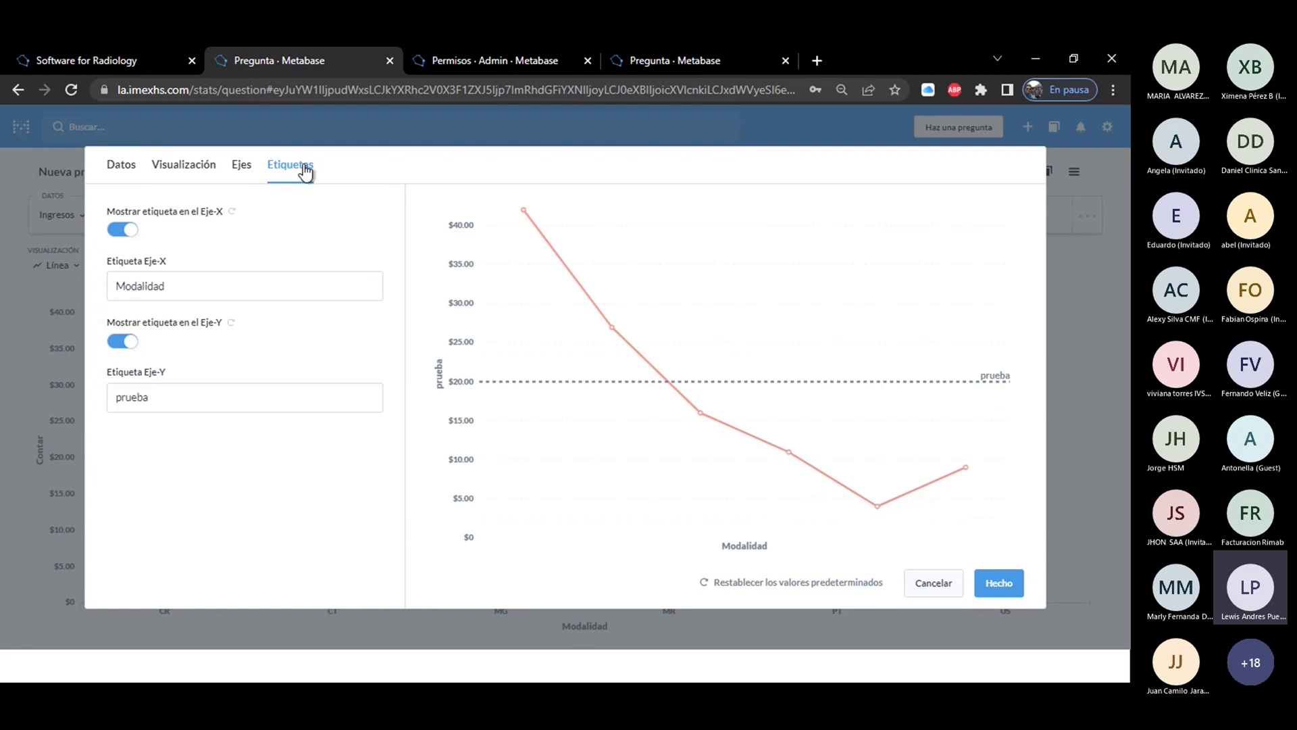
click(997, 583)
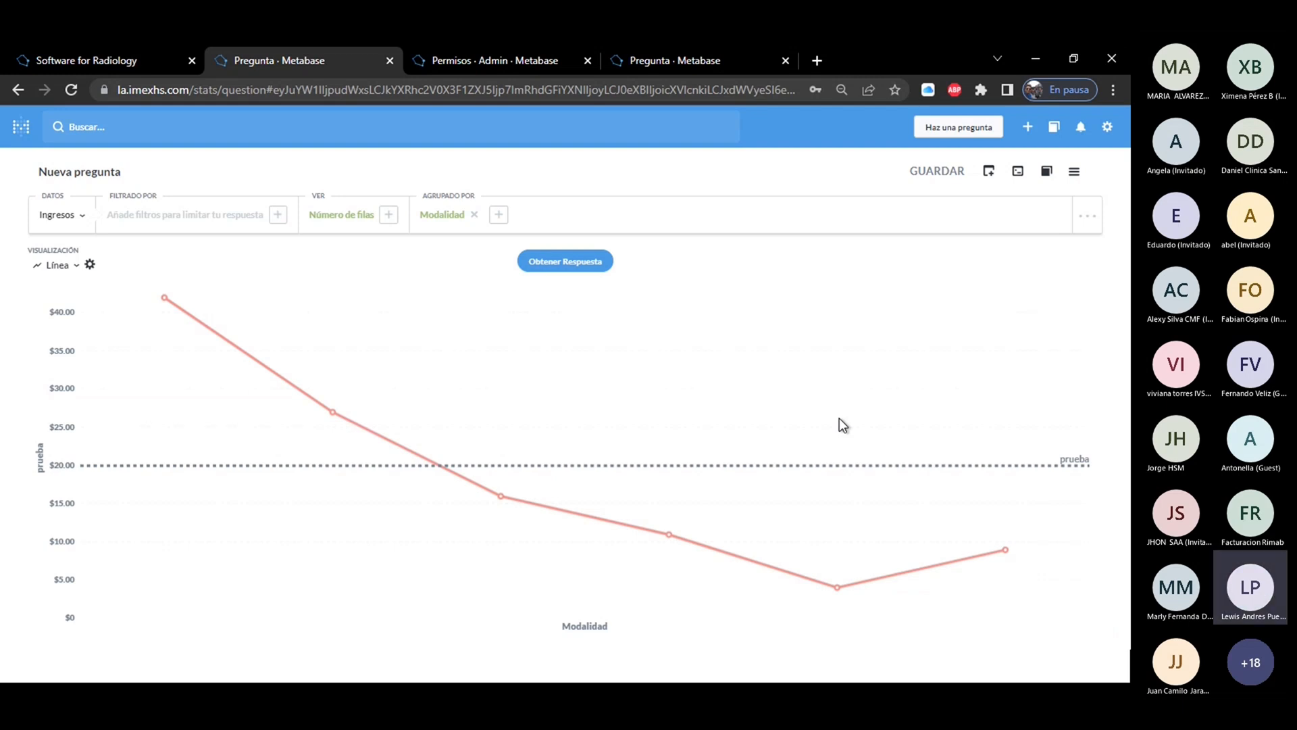
Switch the visualization of the Modalidad row counts to Area.
click(57, 265)
click(83, 501)
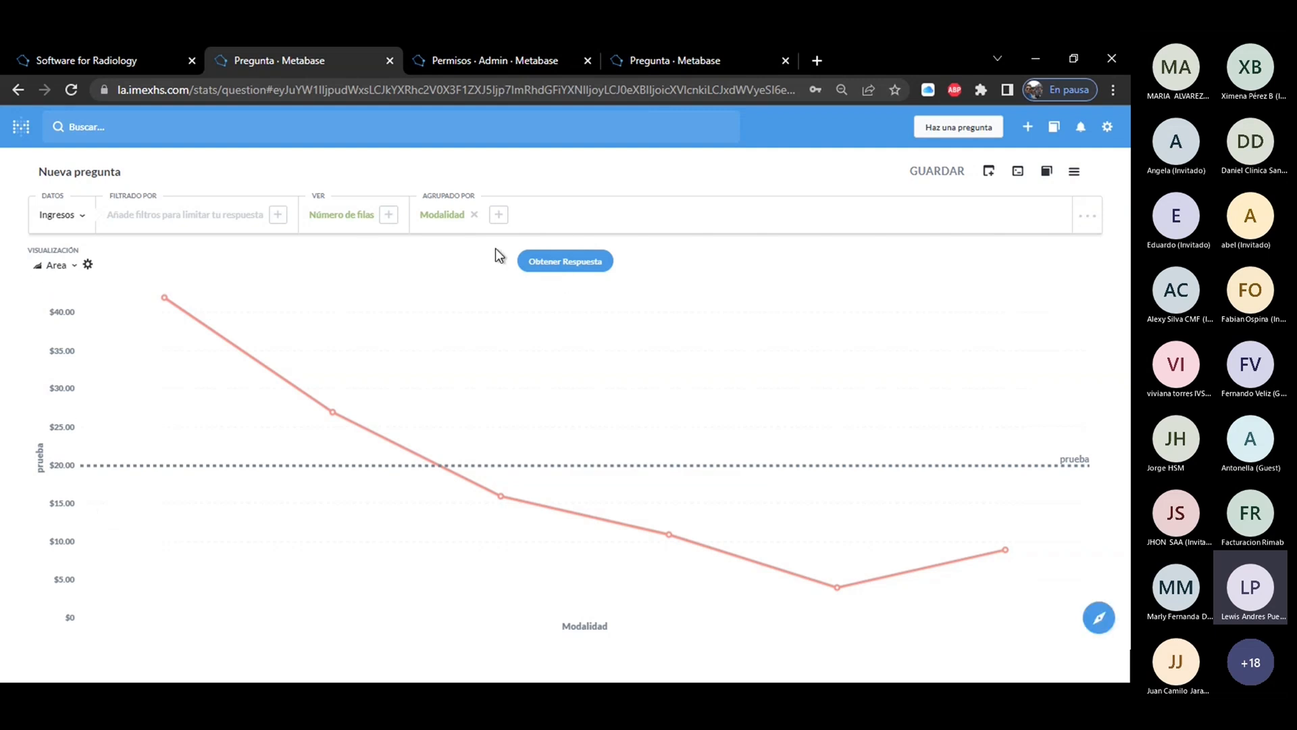
Switch the visualization of the Modalidad row counts to Pastel and look over the other available chart types.
click(54, 266)
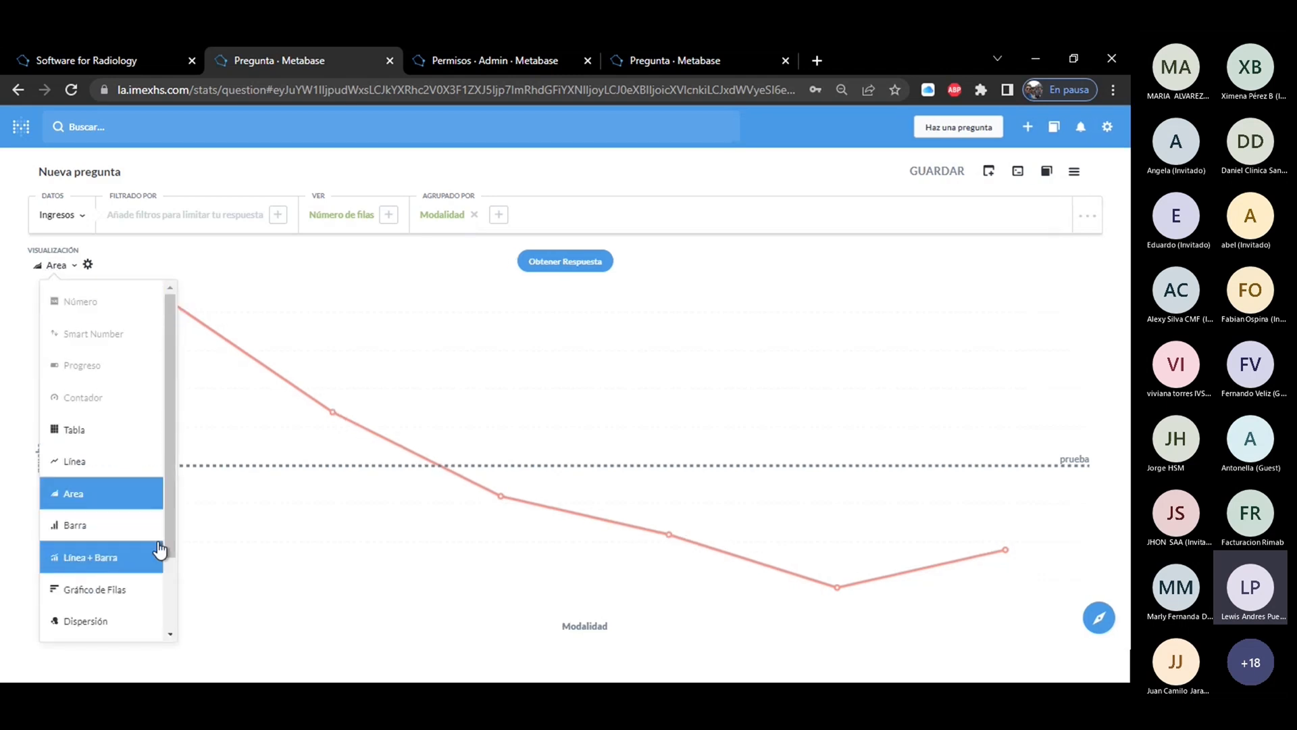
scroll(174, 550, down, 2)
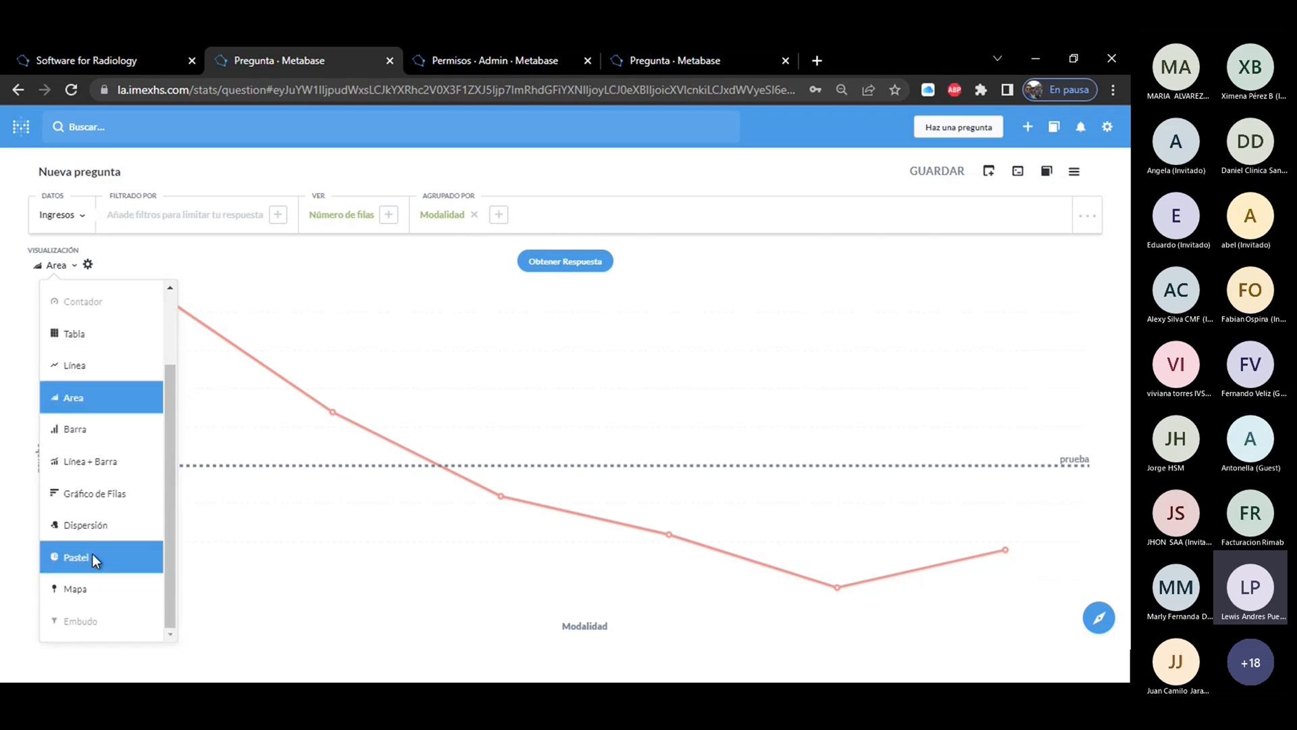
click(95, 558)
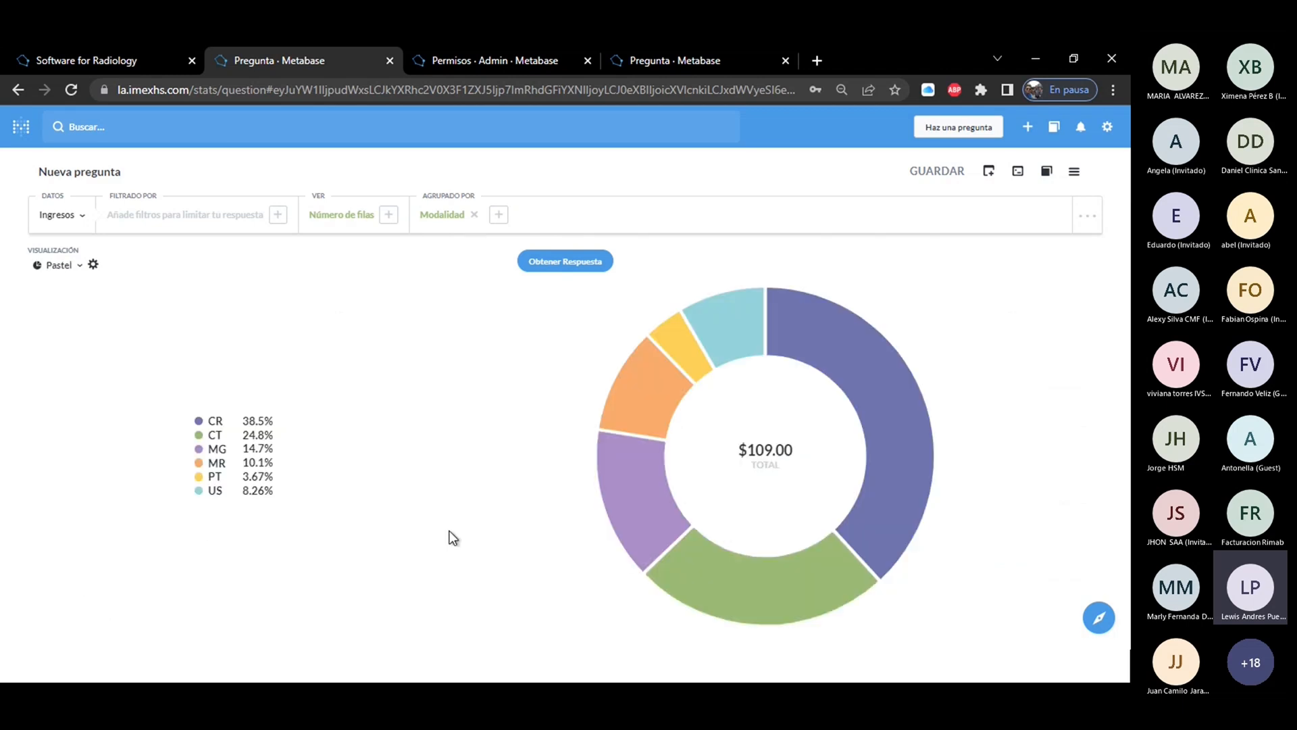
click(58, 266)
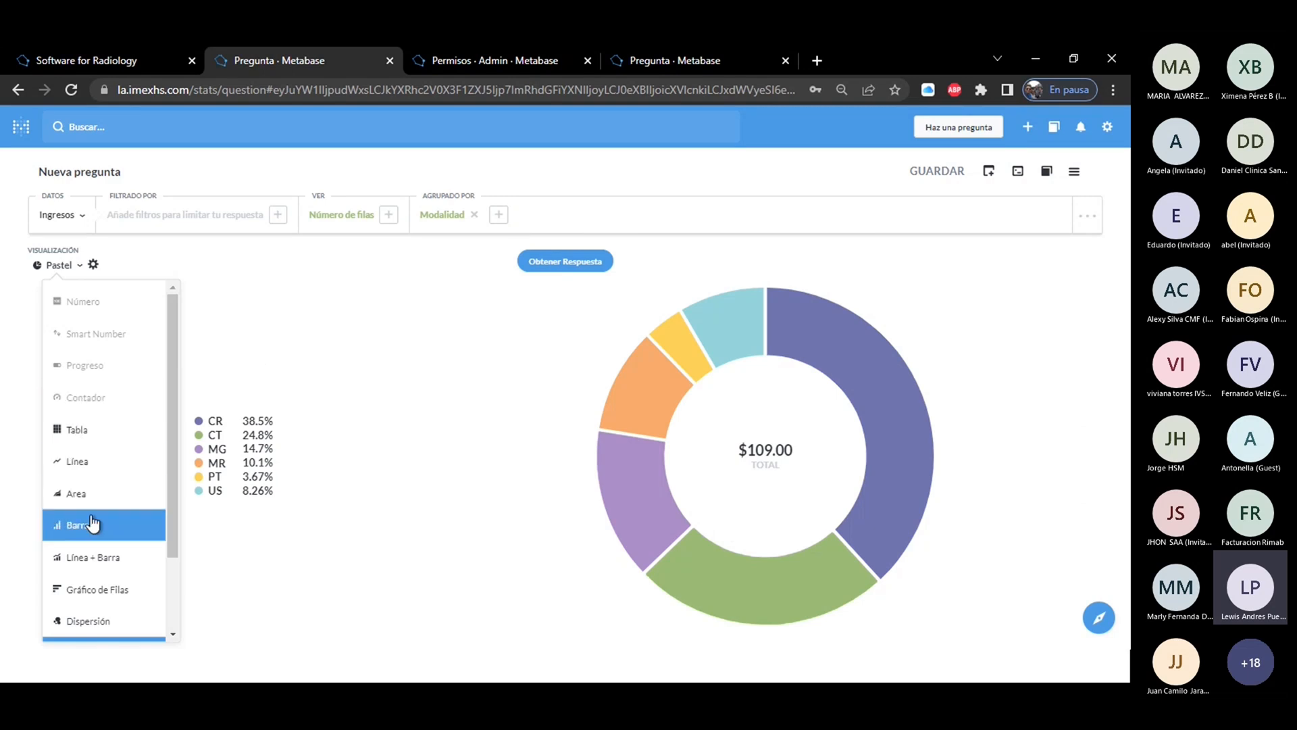
click(325, 274)
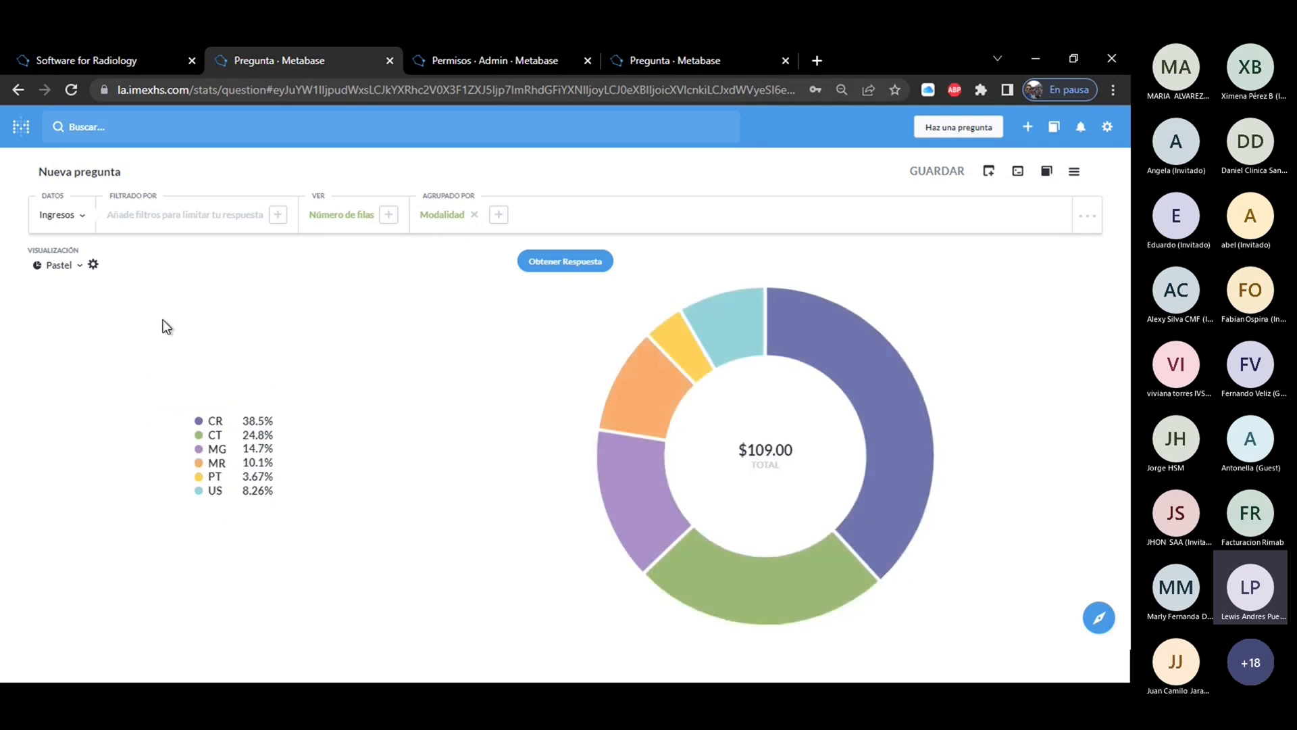
Compare the pie chart with and without its legend in the visualization settings, and leave Mostrar Leyenda on.
click(94, 266)
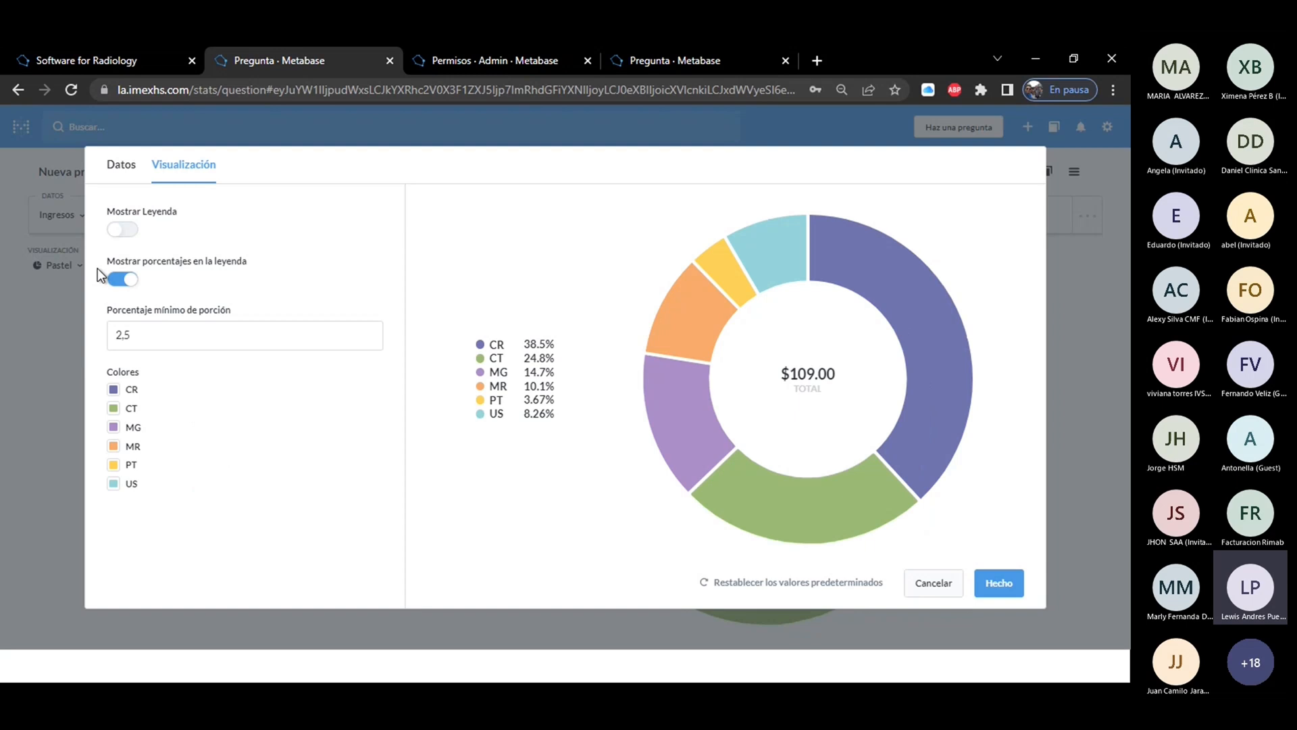
click(125, 232)
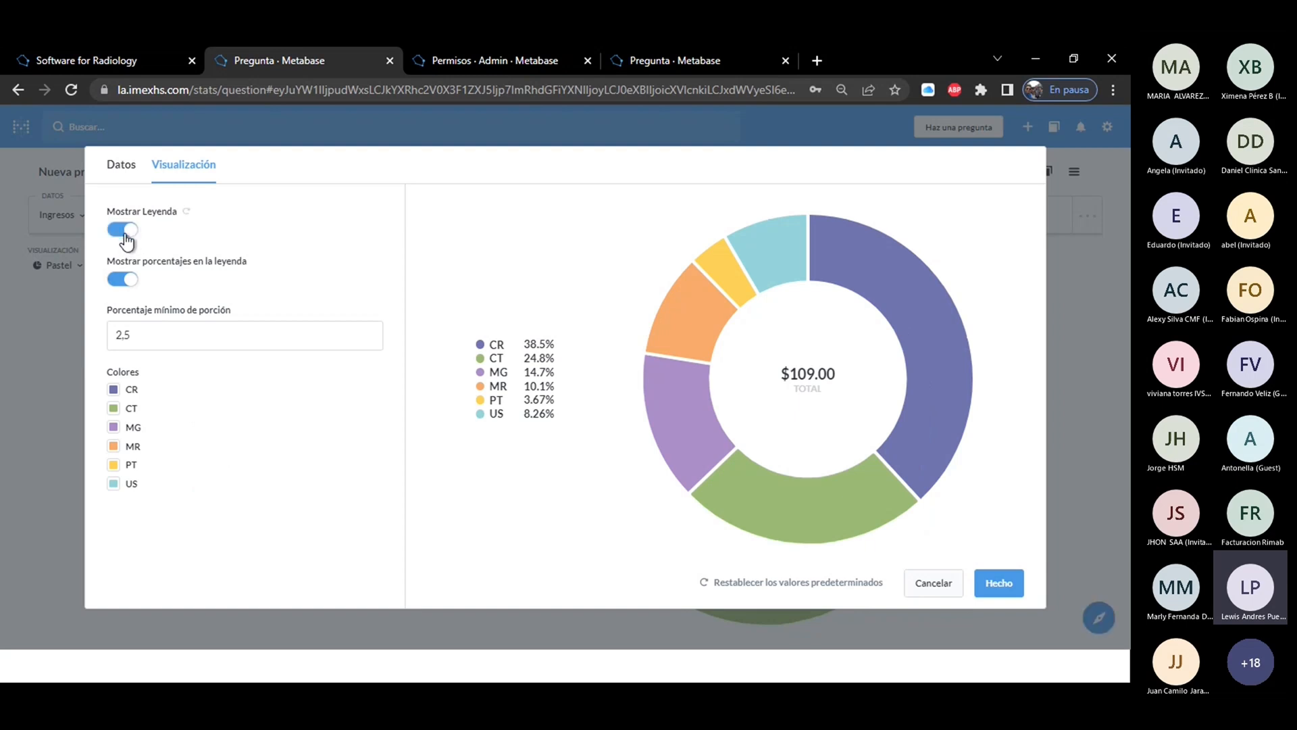
click(115, 233)
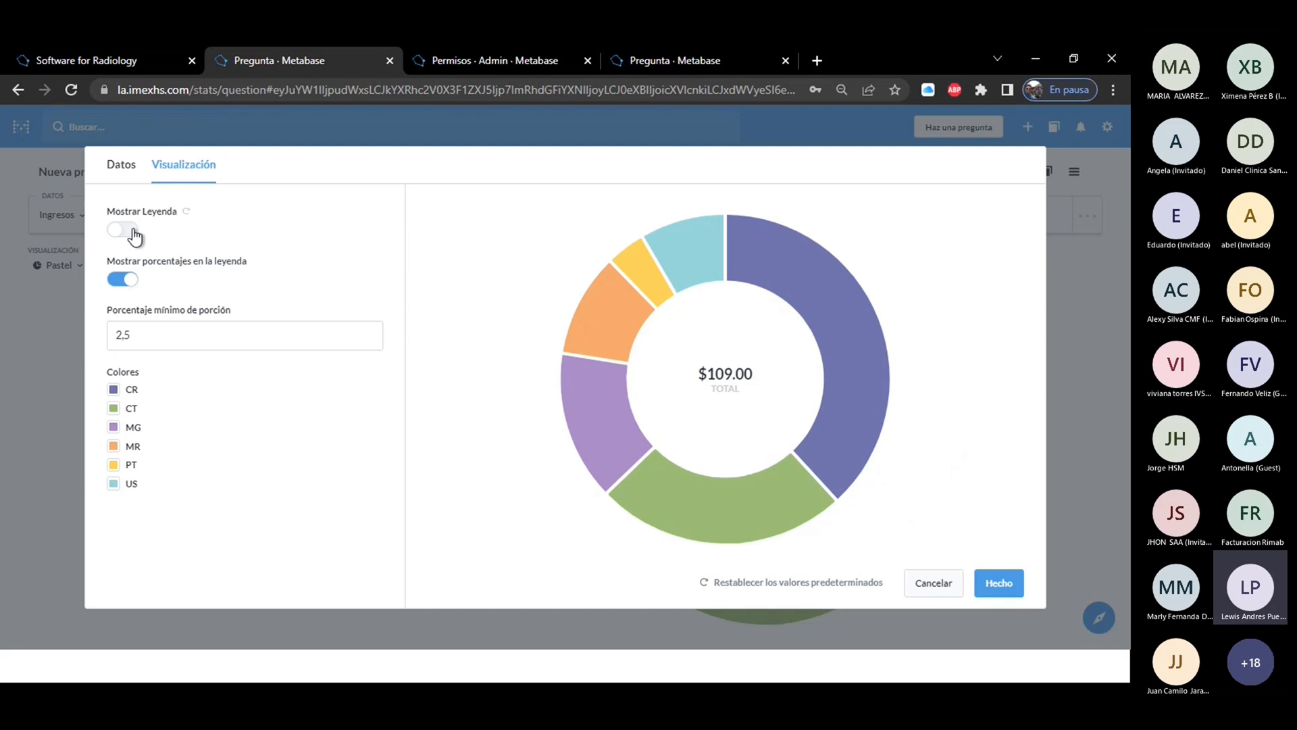
click(125, 232)
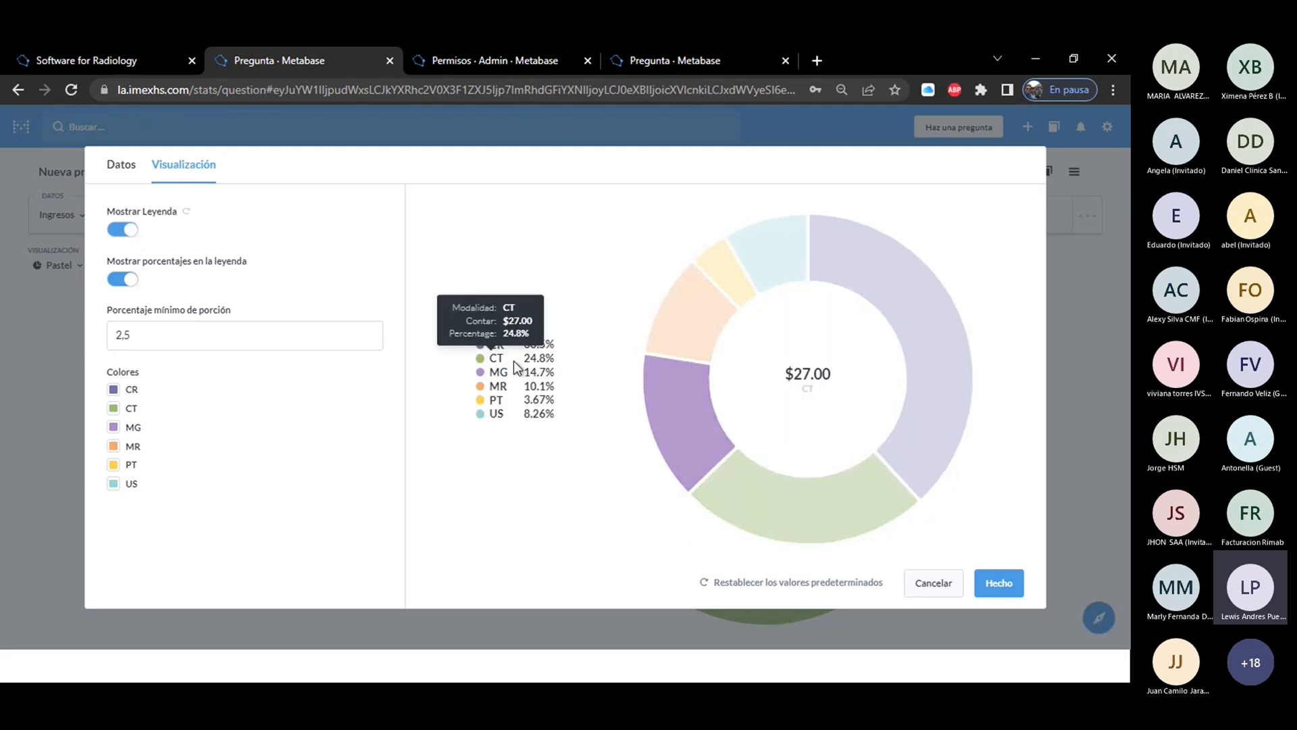
click(116, 233)
click(115, 233)
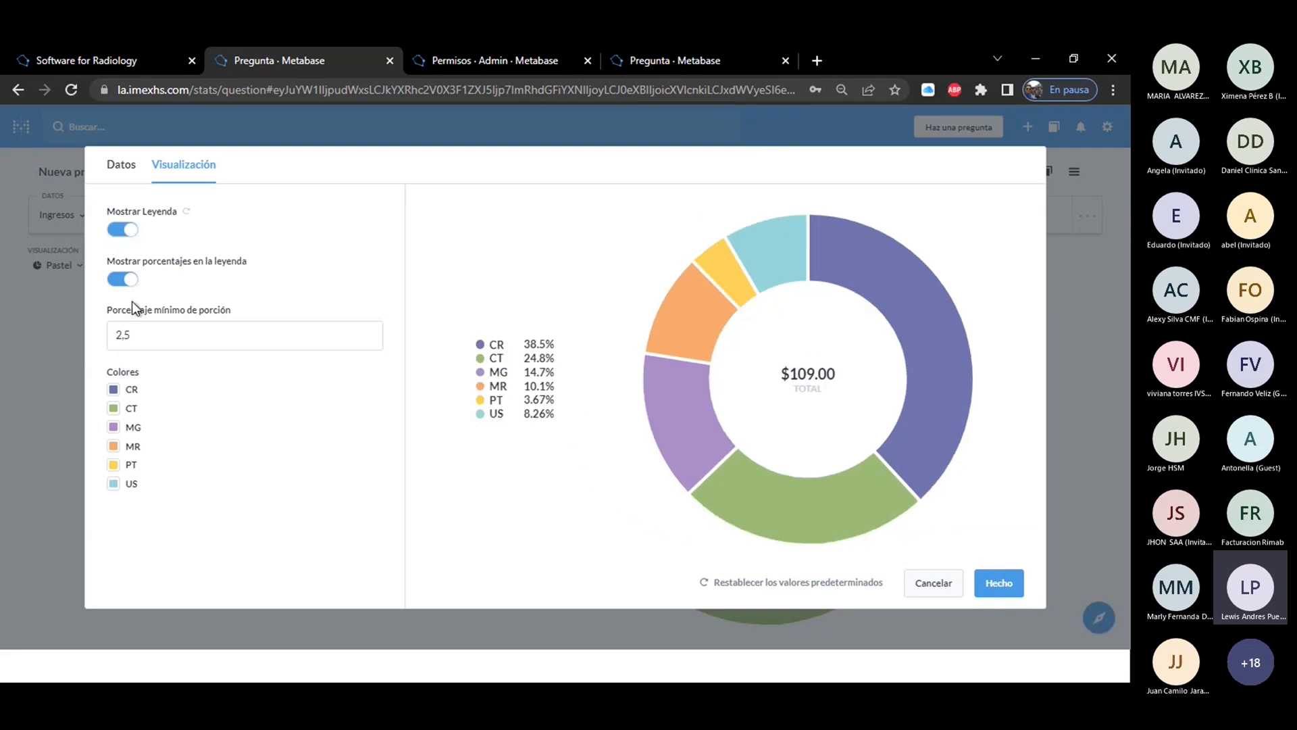
Try hiding the percentages in the pie chart's legend, show them again, and look at the minimum slice percentage setting.
click(119, 282)
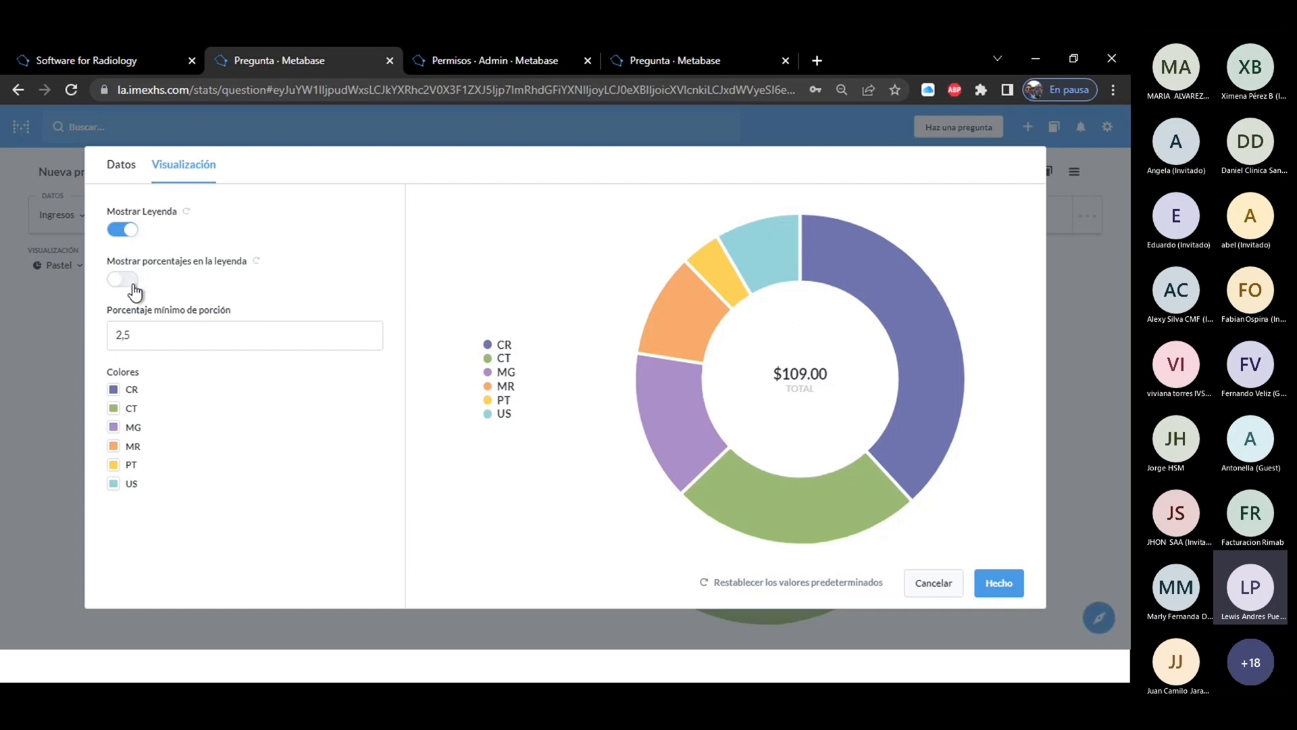
click(132, 286)
click(164, 339)
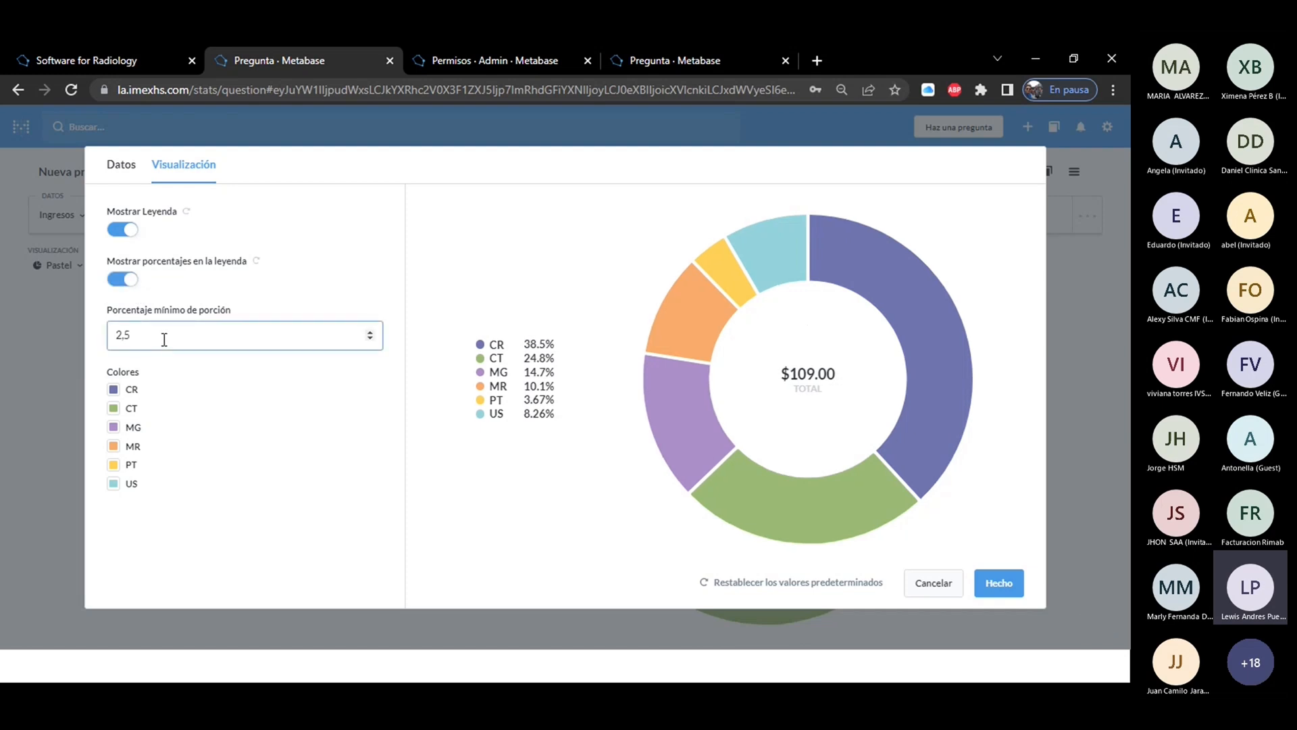
Change the pie slice colors of CR to salmon, CT to orange and MG to blue.
click(114, 391)
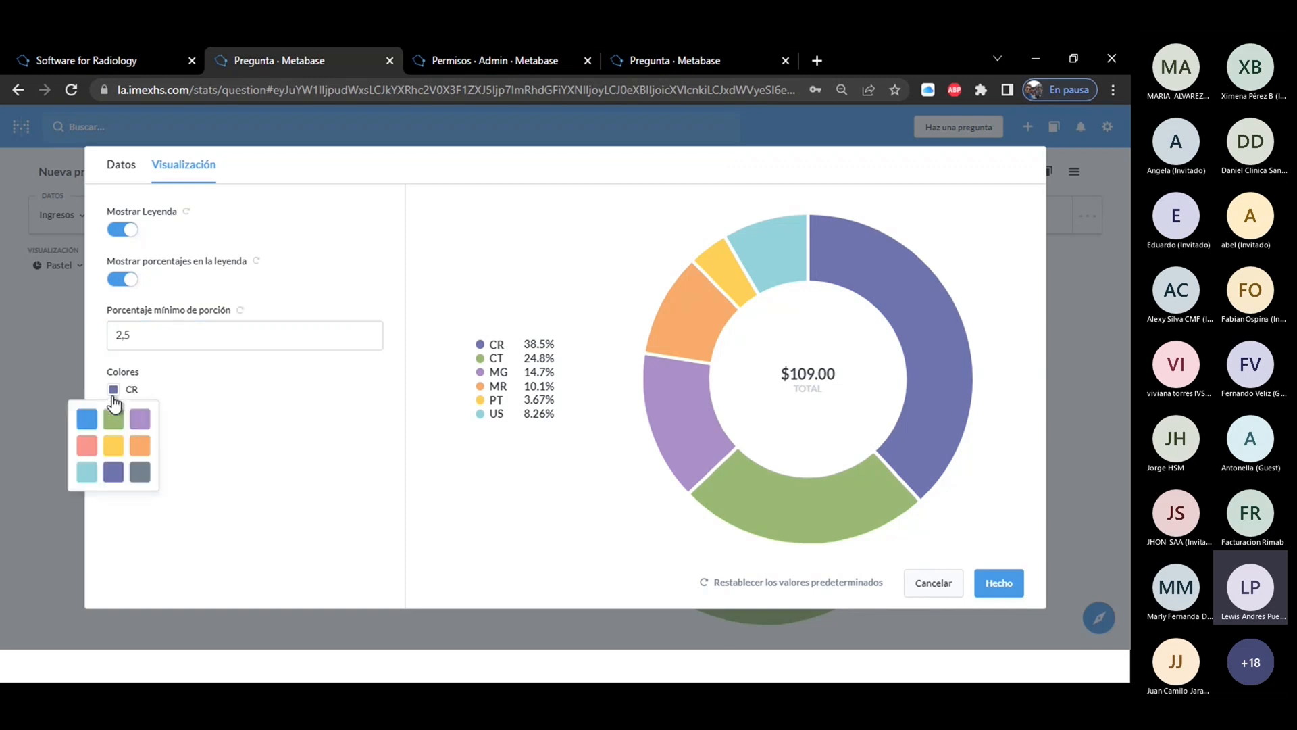
click(86, 446)
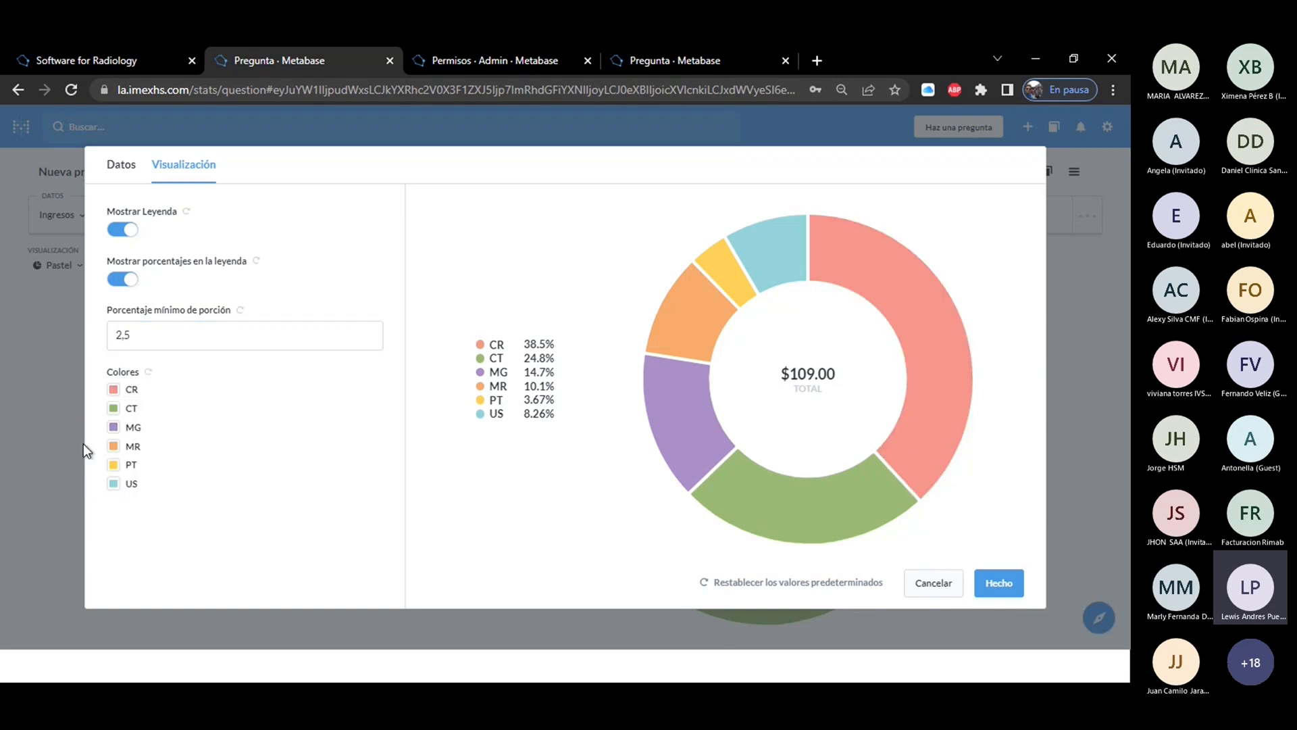
click(113, 409)
click(137, 464)
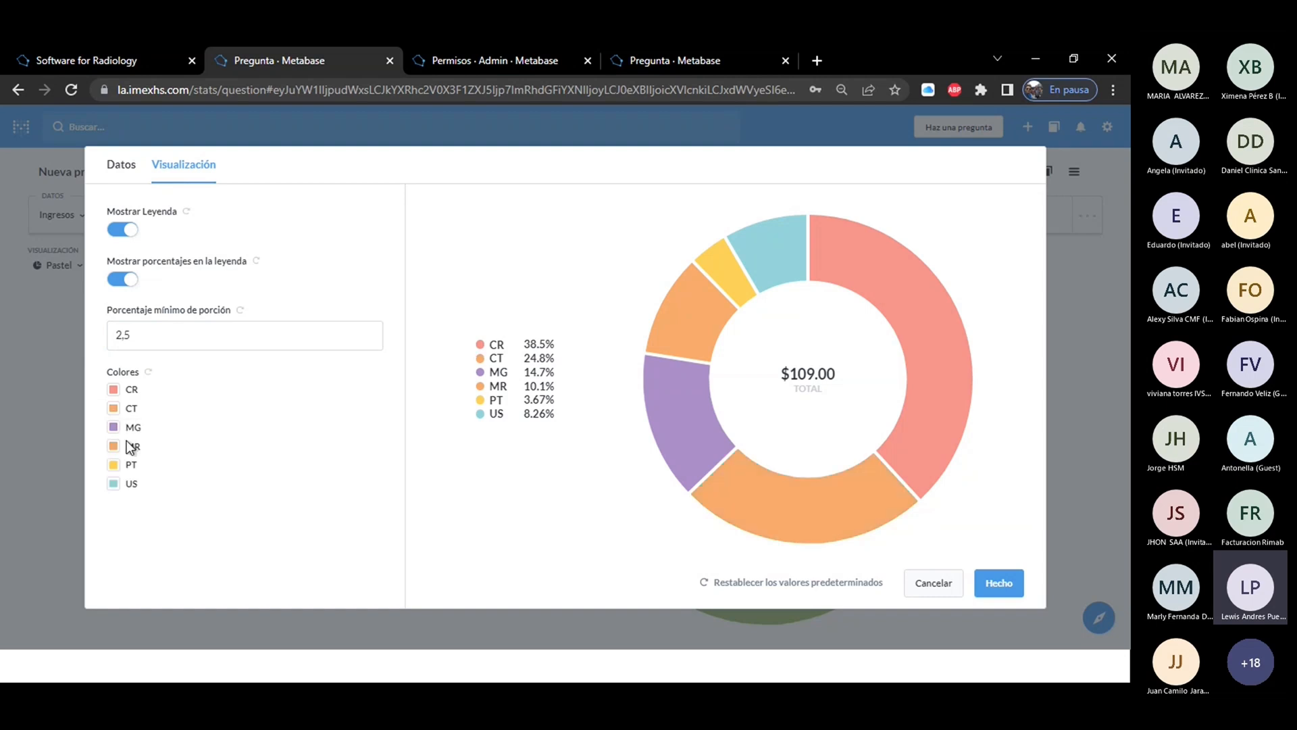
click(114, 427)
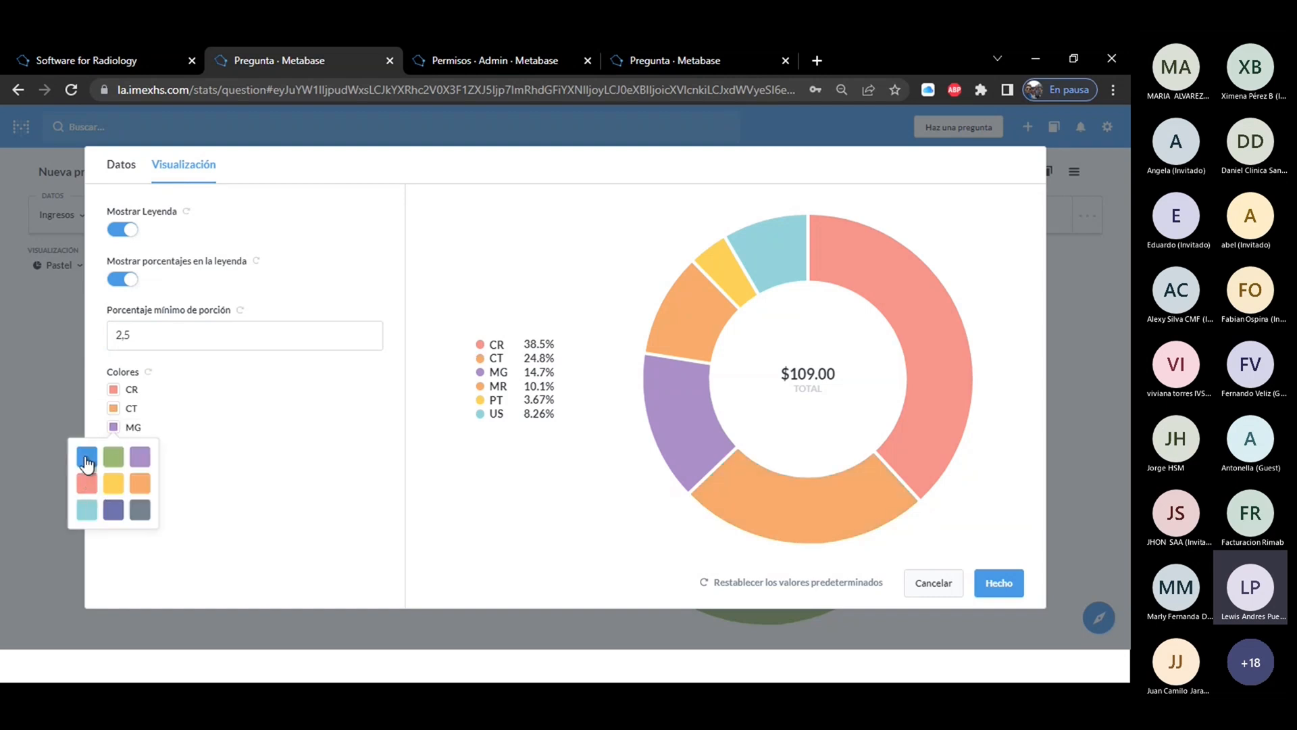
click(110, 456)
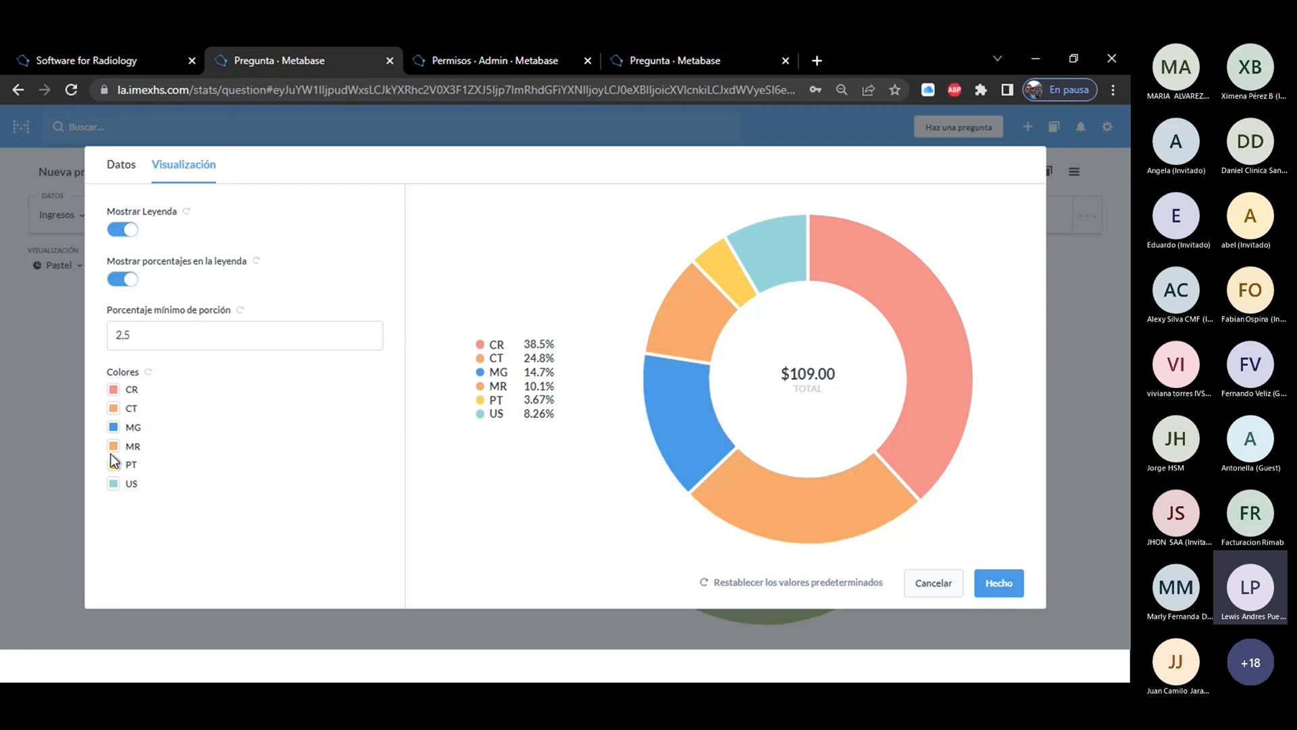
Change the pie slice colors of MR to light teal, PT to purple and US to gray, and apply the chart settings.
click(112, 465)
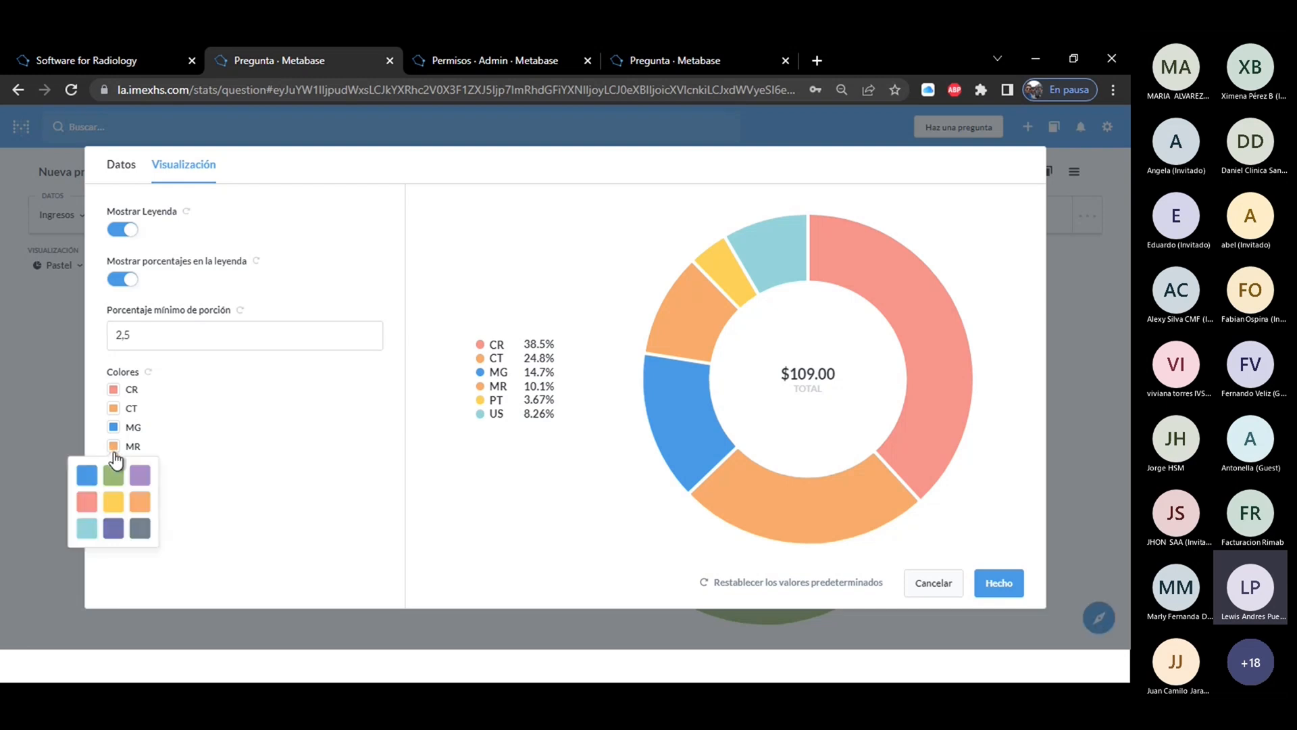
click(80, 521)
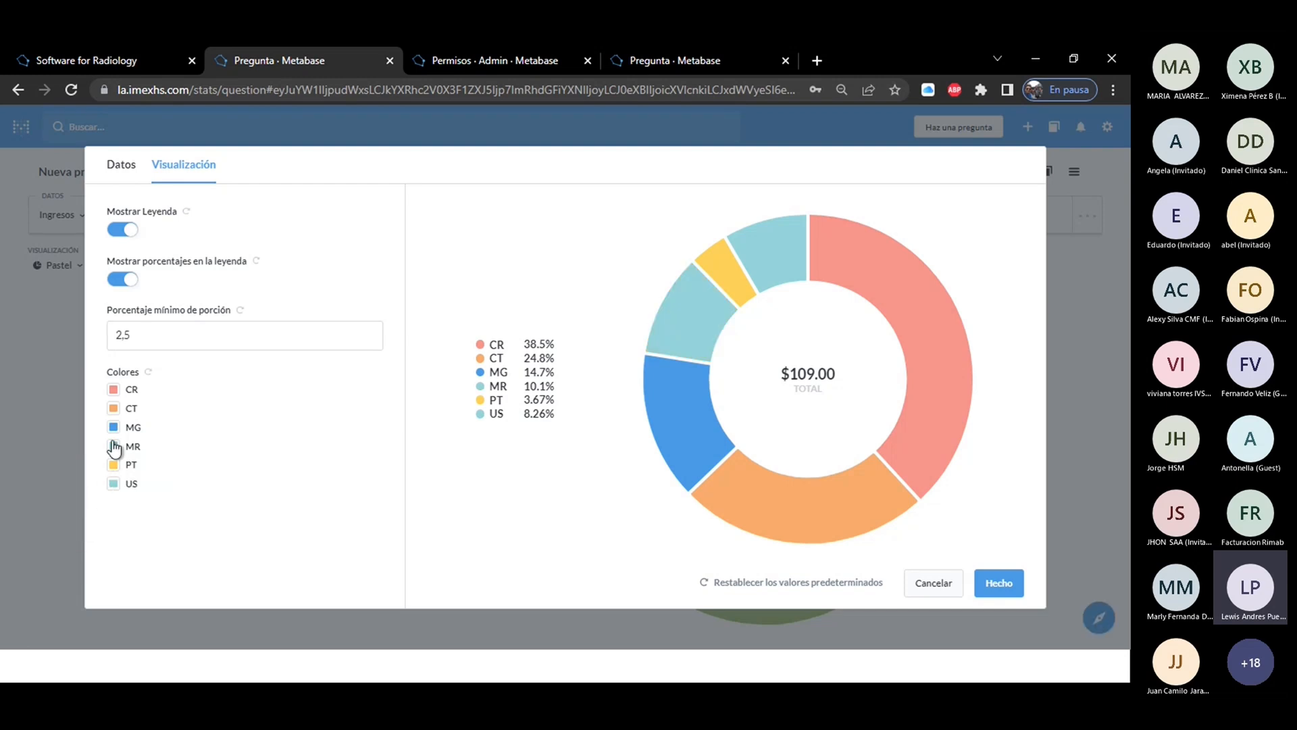
click(113, 464)
click(138, 495)
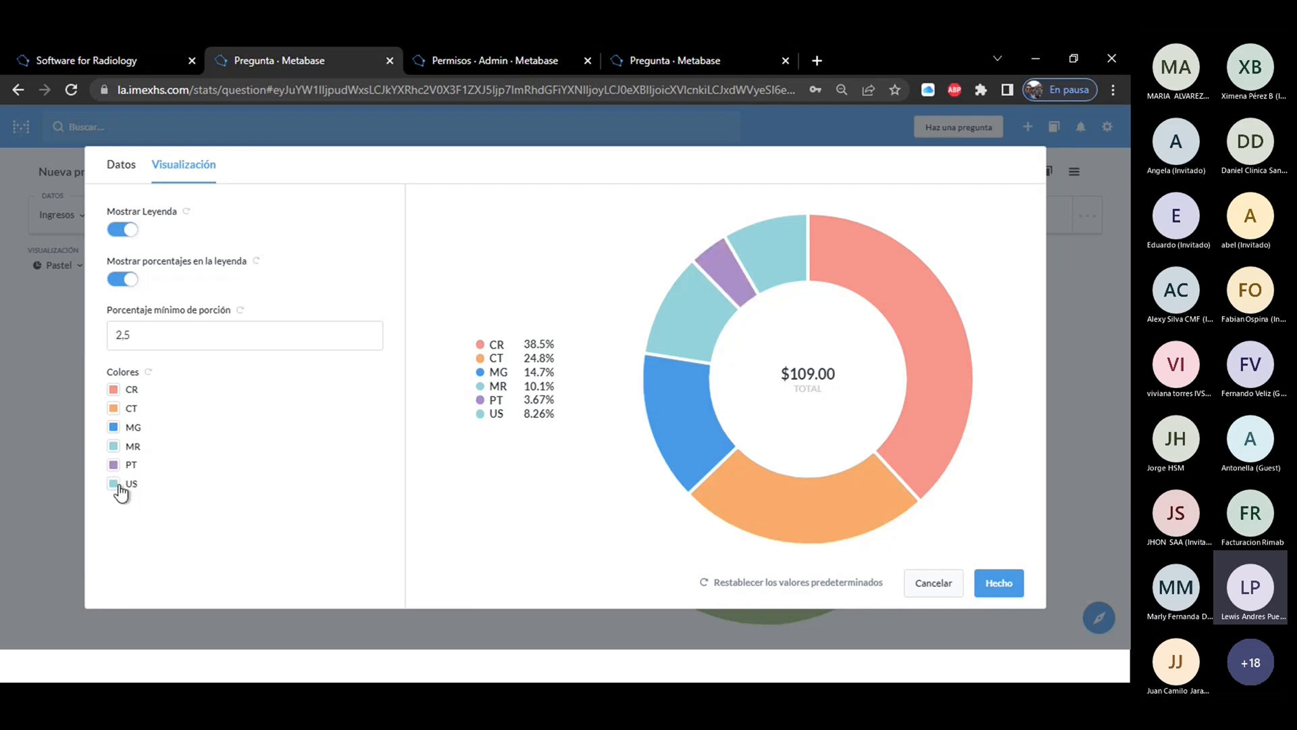
click(116, 484)
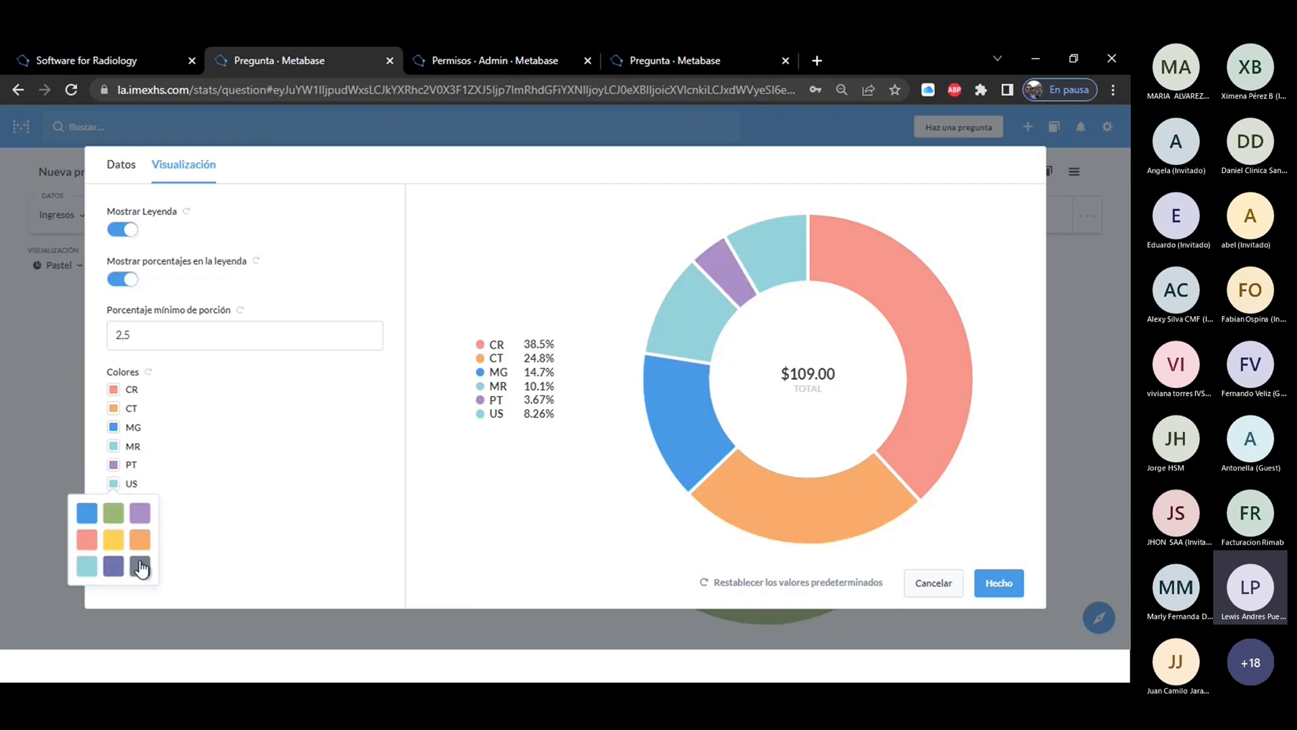
click(140, 563)
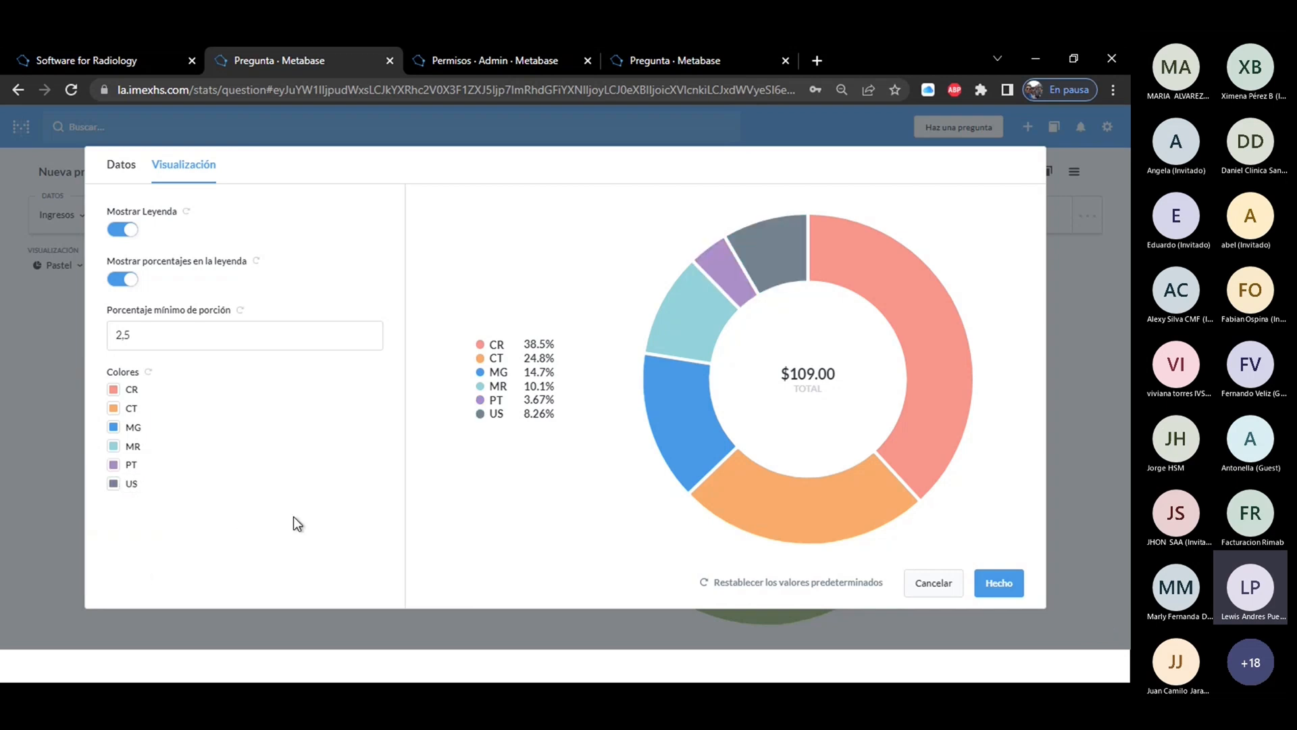
click(998, 582)
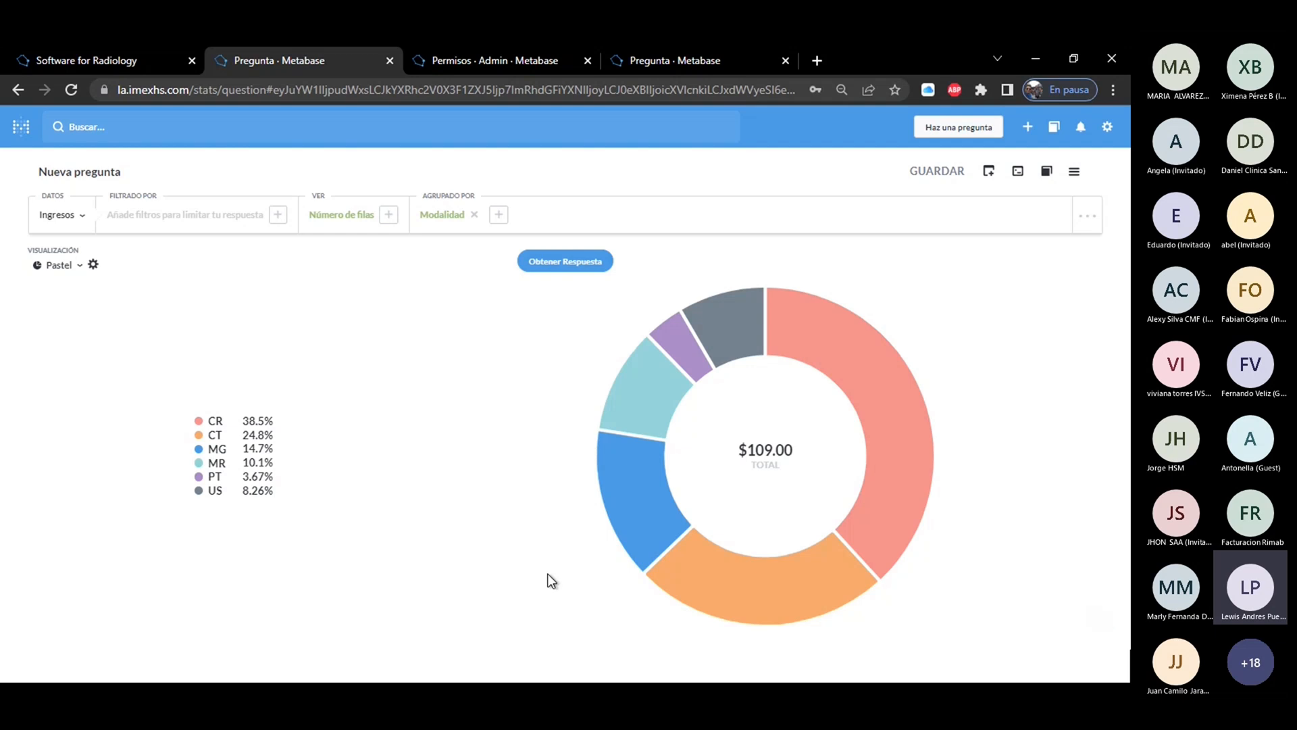
Replace the Modalidad grouping with a filter on Día Asistencial for the current month (Actual, Month) and get the answer.
click(475, 214)
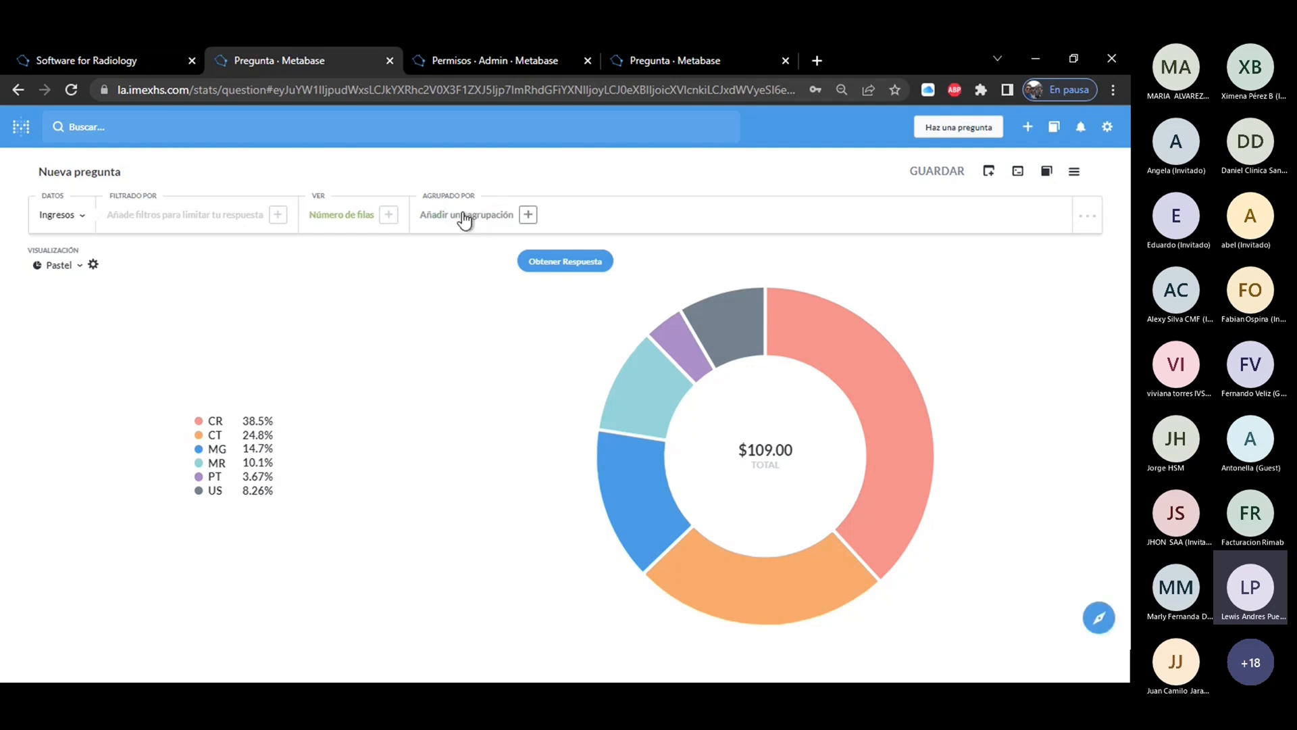
click(136, 222)
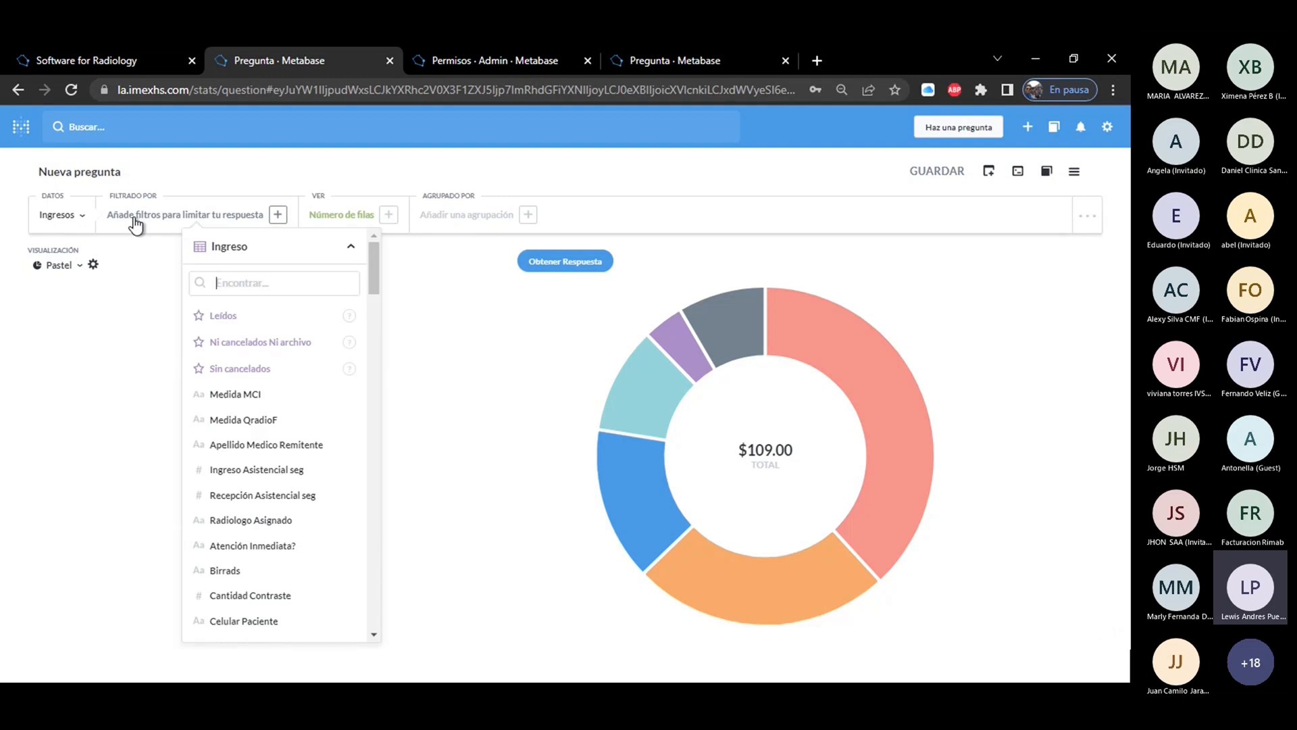
text(Dí)
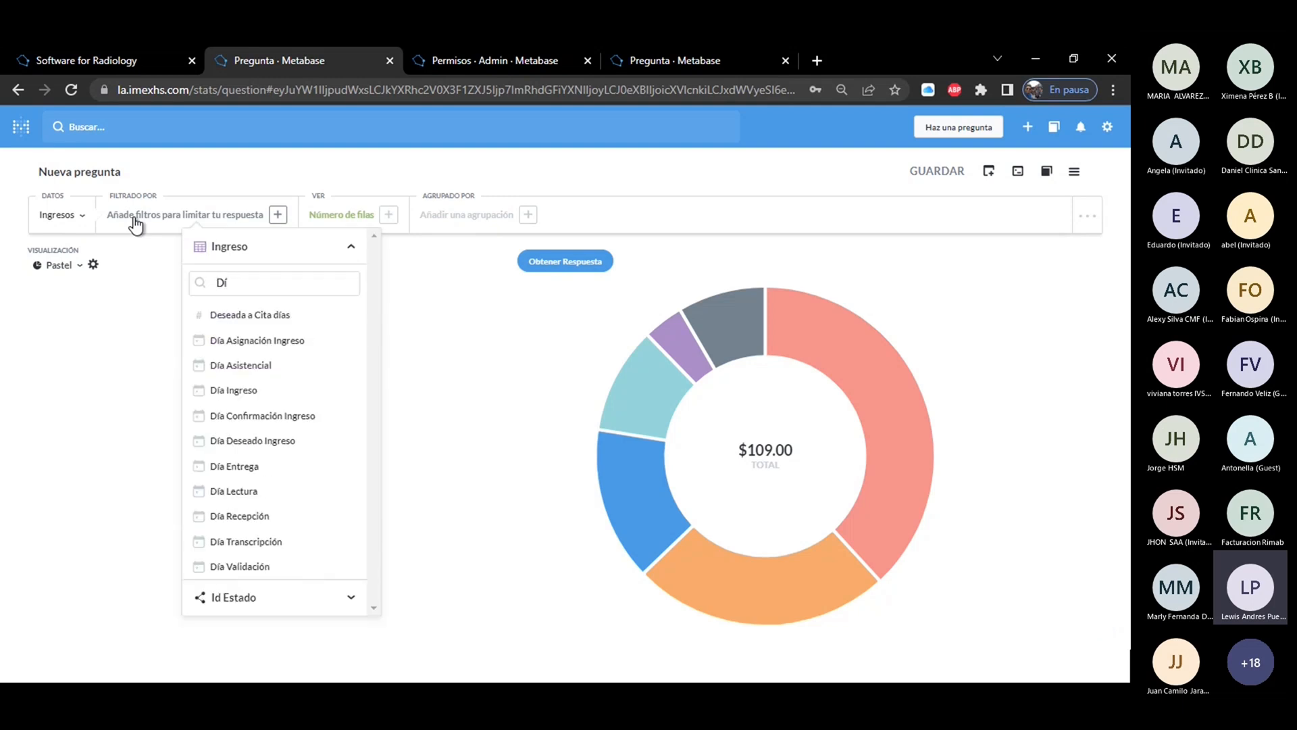
text(a)
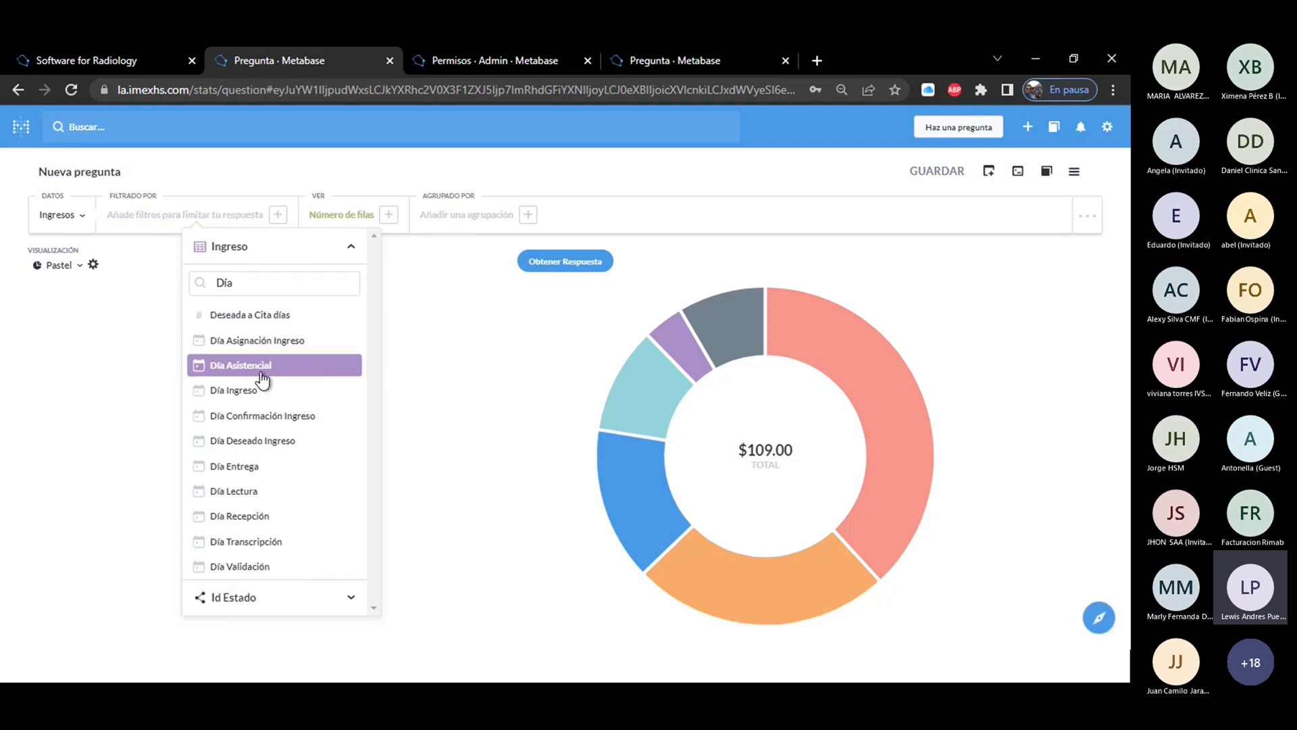
click(256, 367)
click(238, 291)
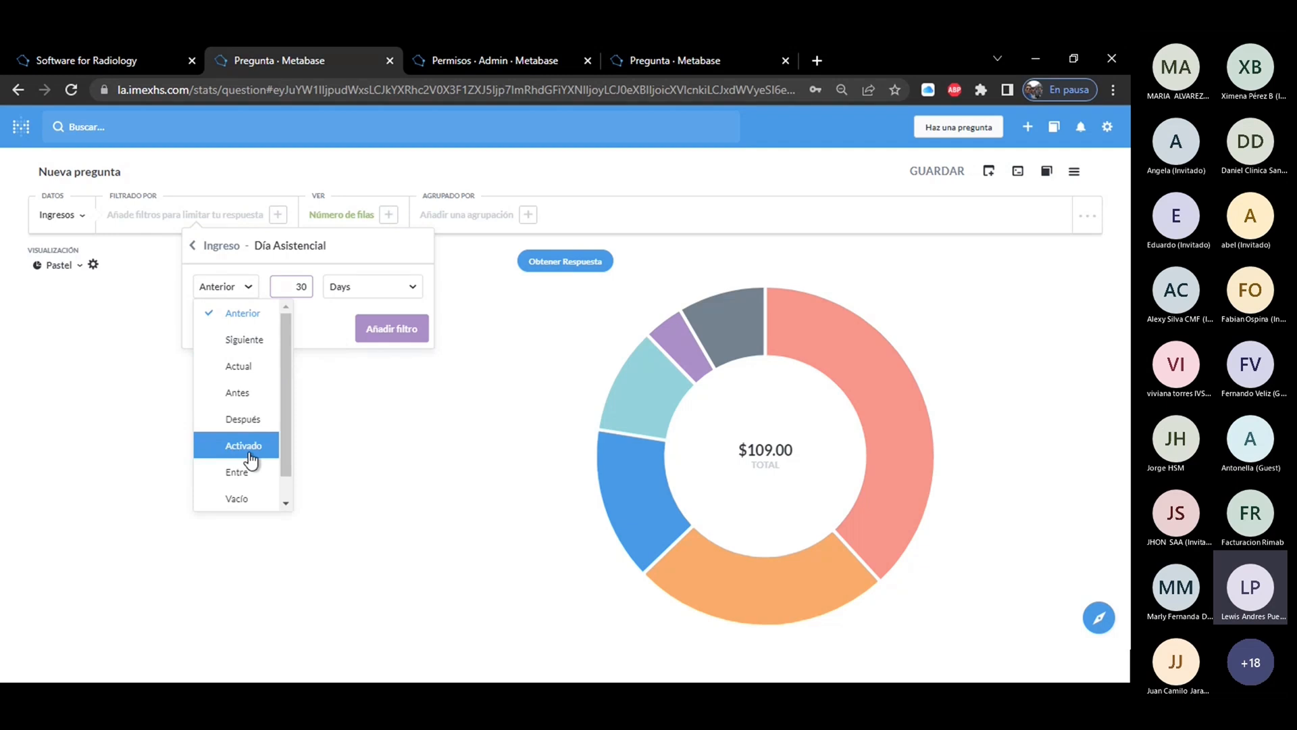
click(242, 367)
click(324, 286)
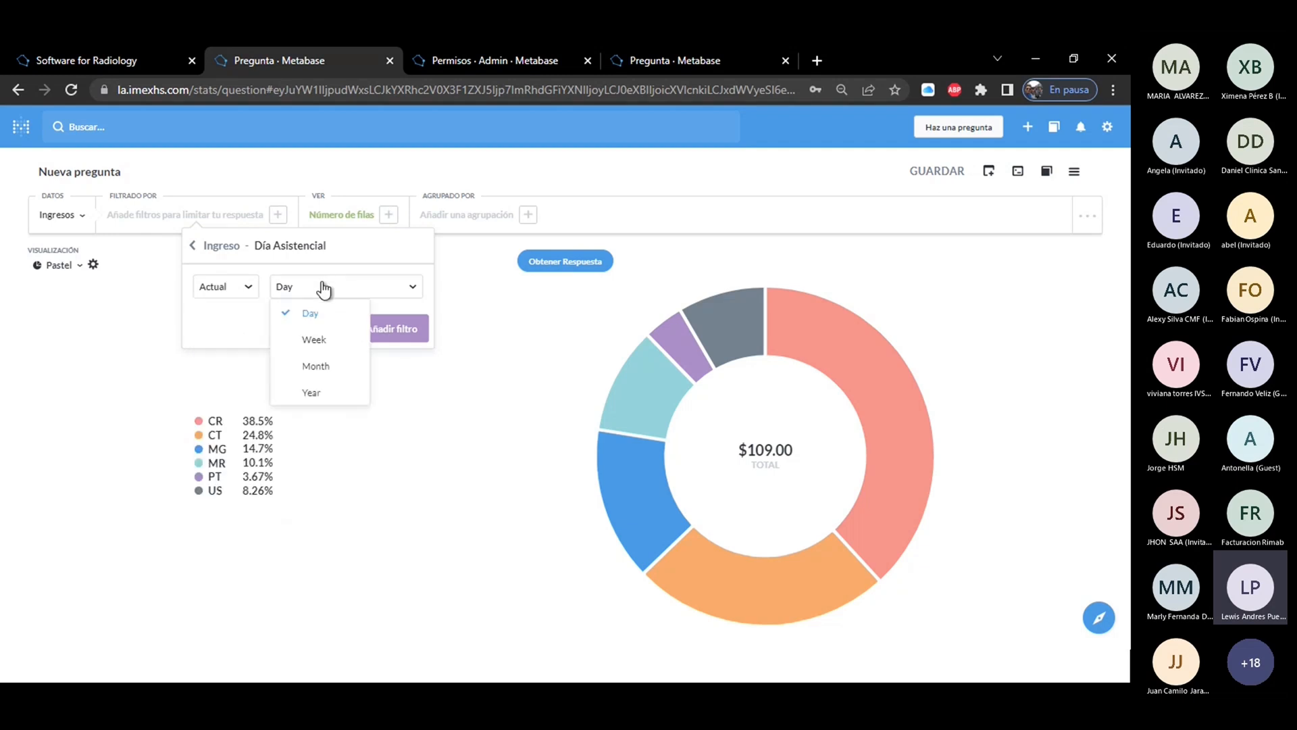
click(323, 368)
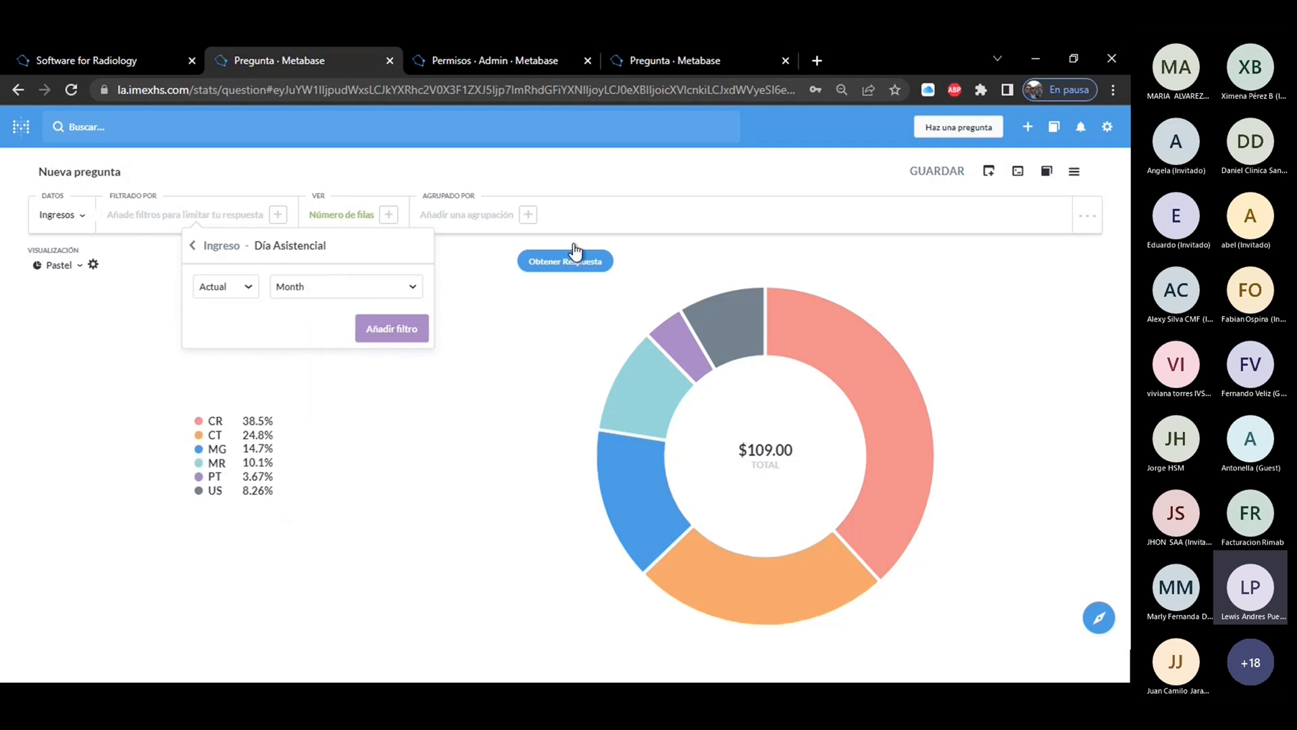
click(391, 328)
click(563, 269)
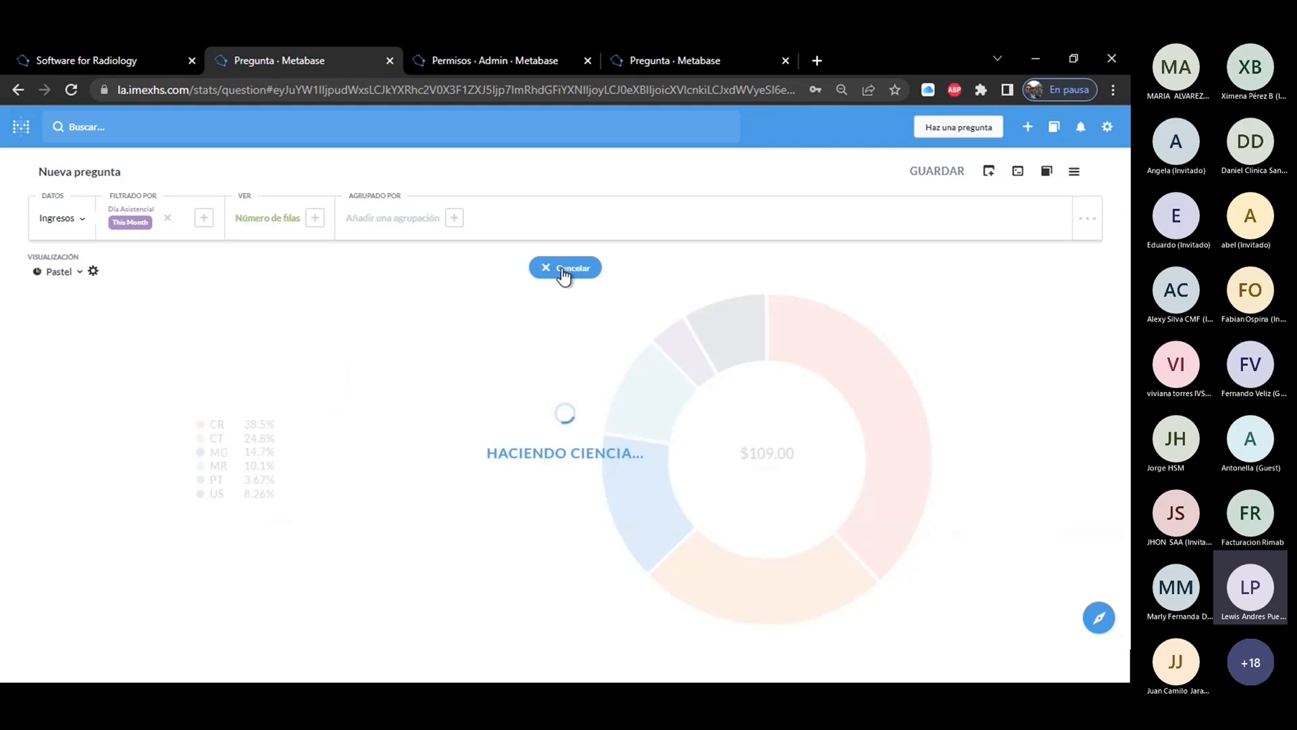
Set the question to show Datos brutos instead of the row count and get the answer.
click(258, 231)
click(254, 283)
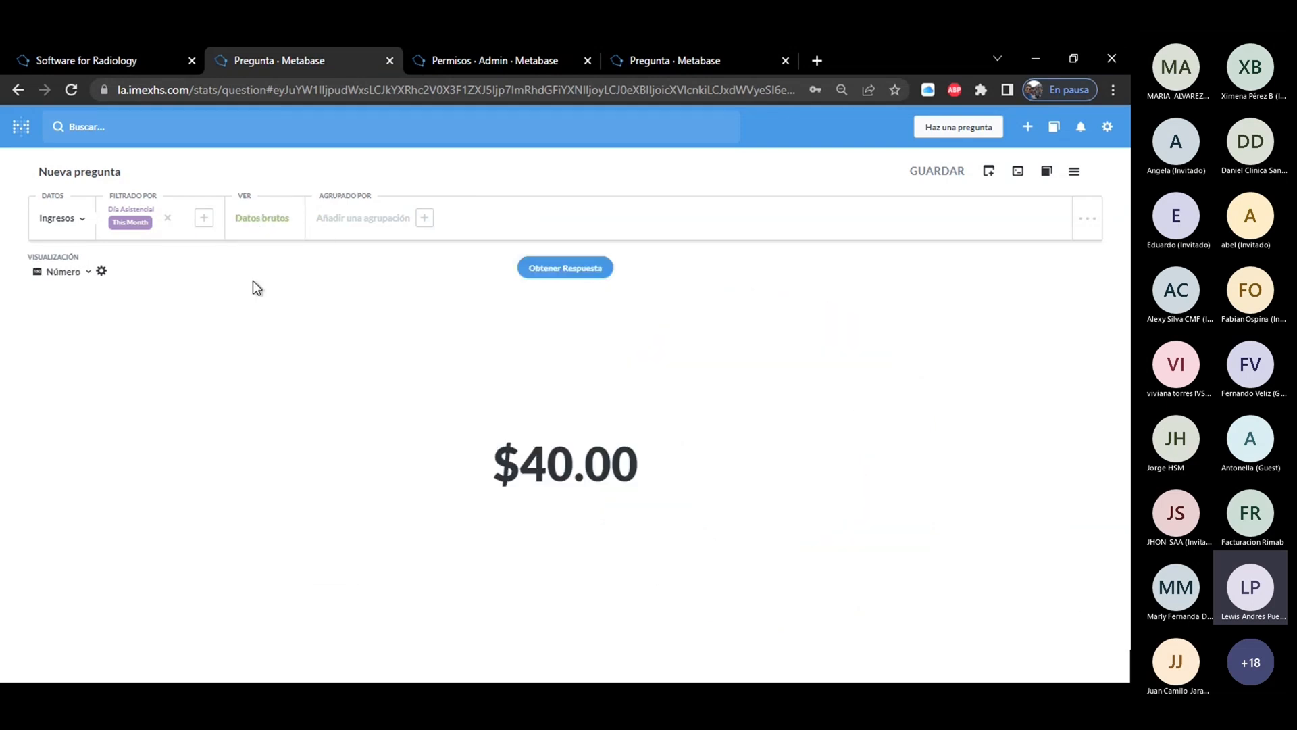
click(539, 271)
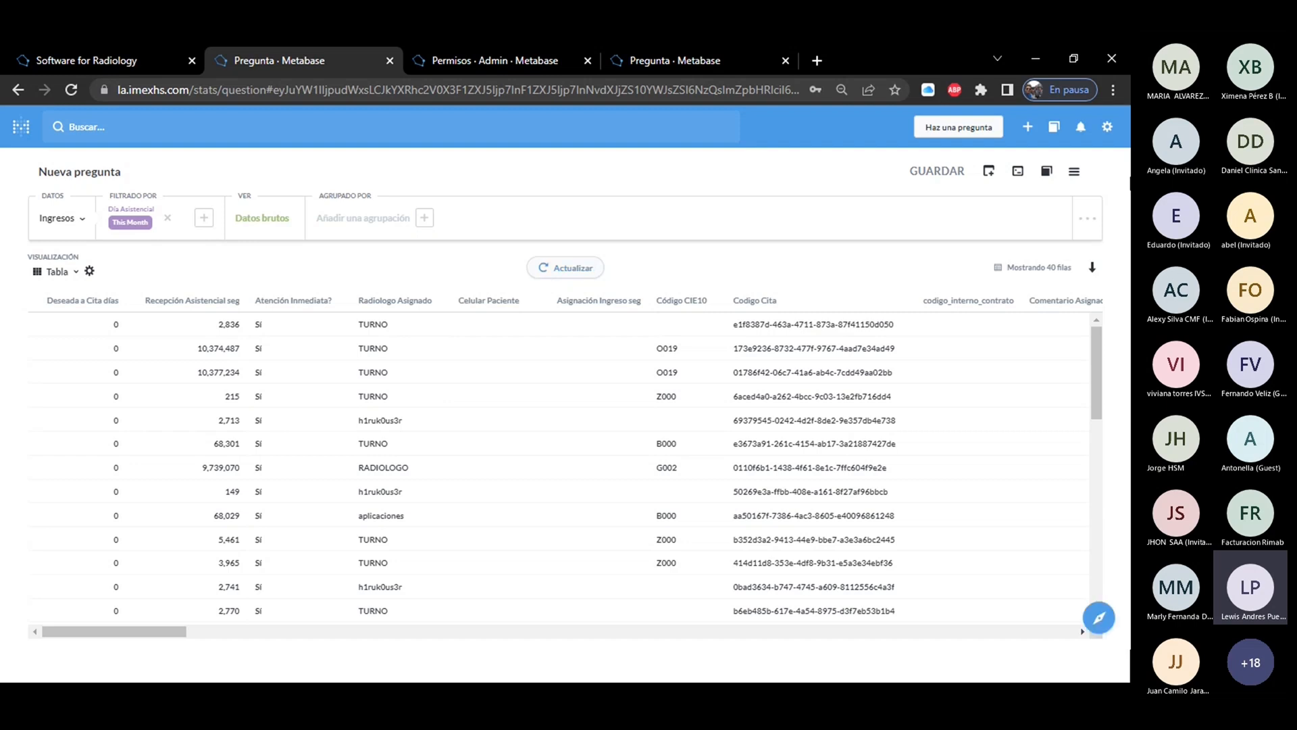
Examine the sorting, custom field and row limit options, and the column options of Atención Inmediata?
click(1085, 223)
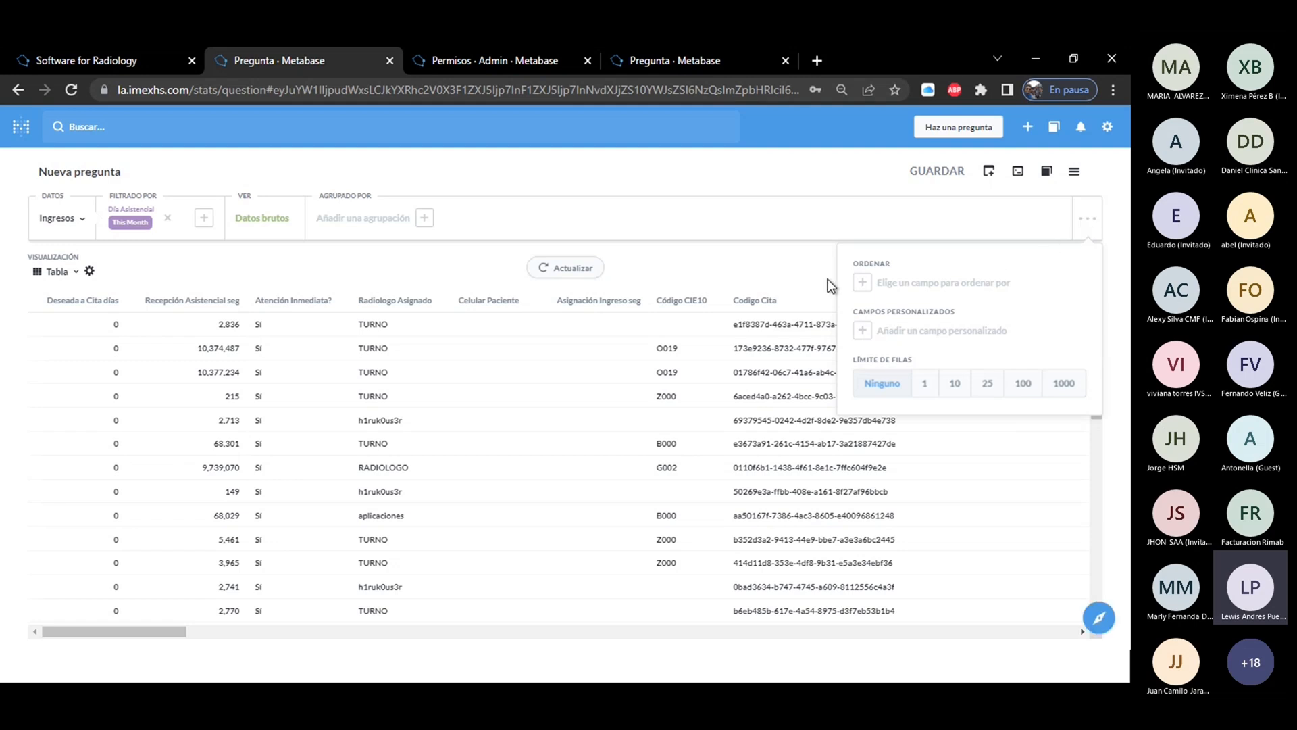
click(314, 298)
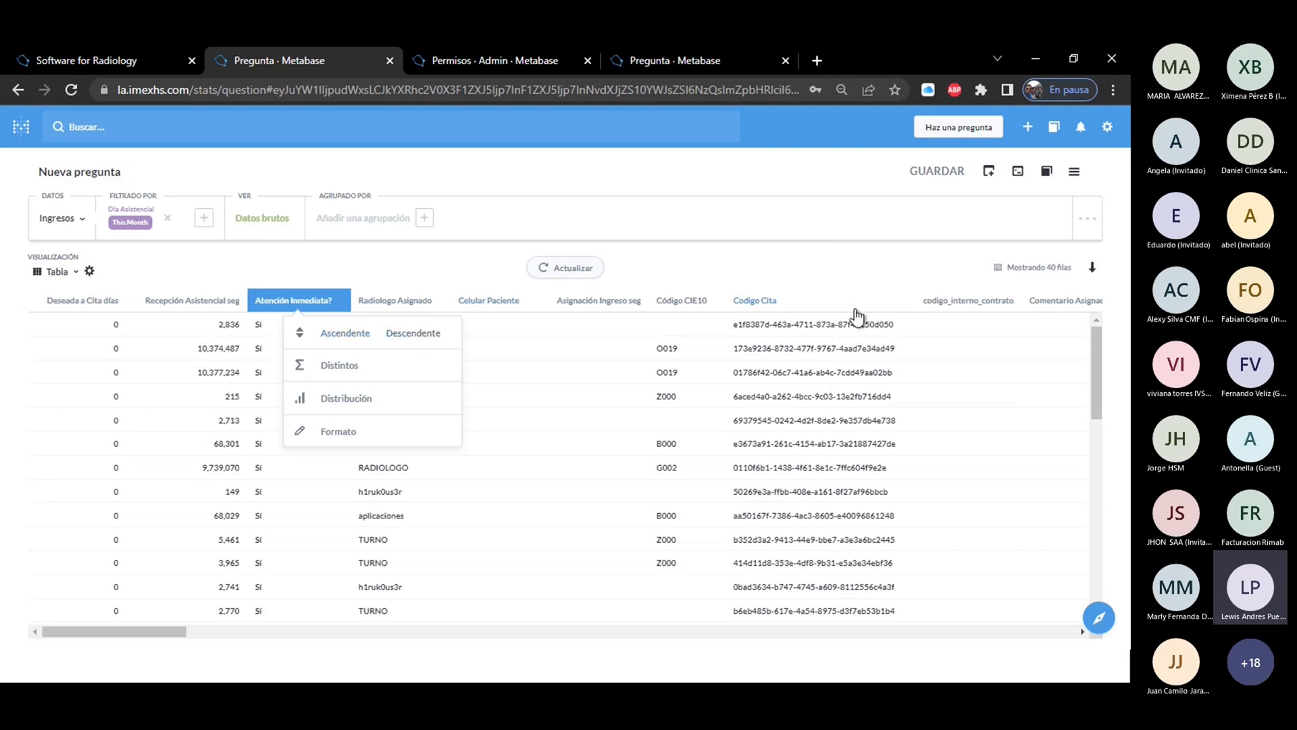
click(1090, 224)
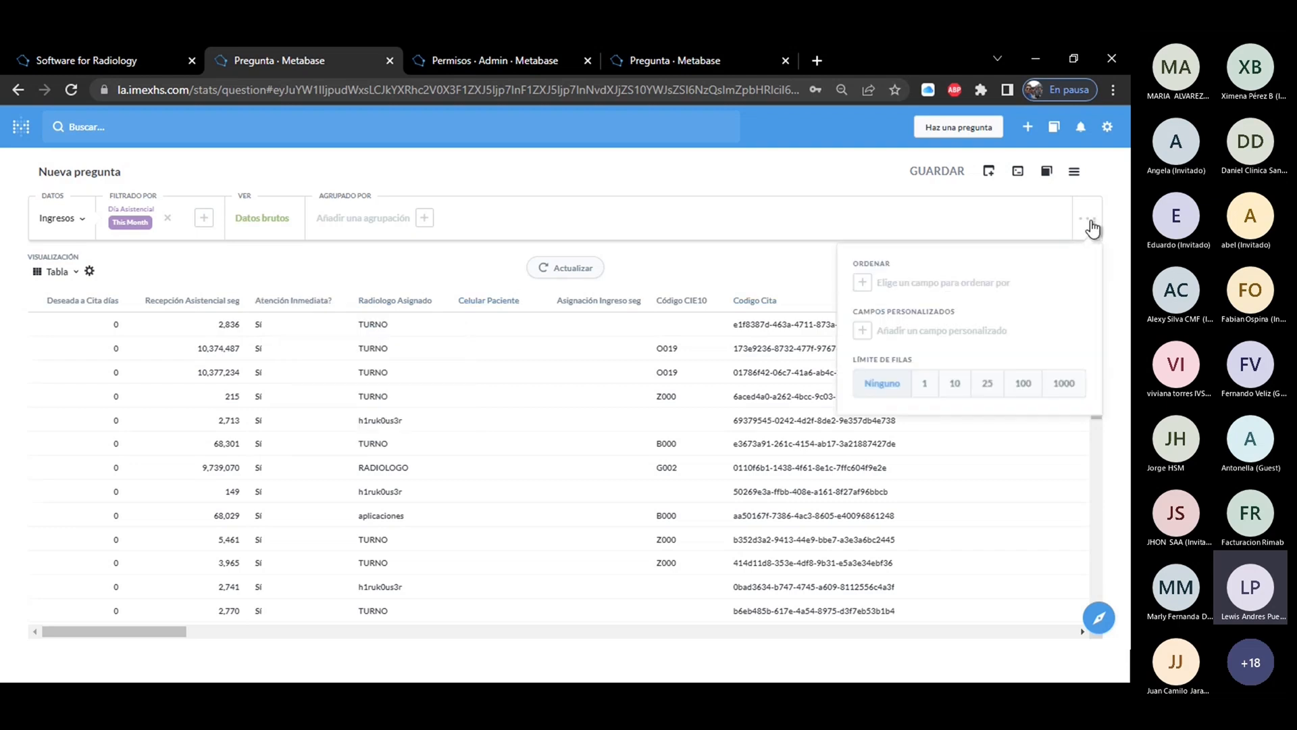
click(919, 284)
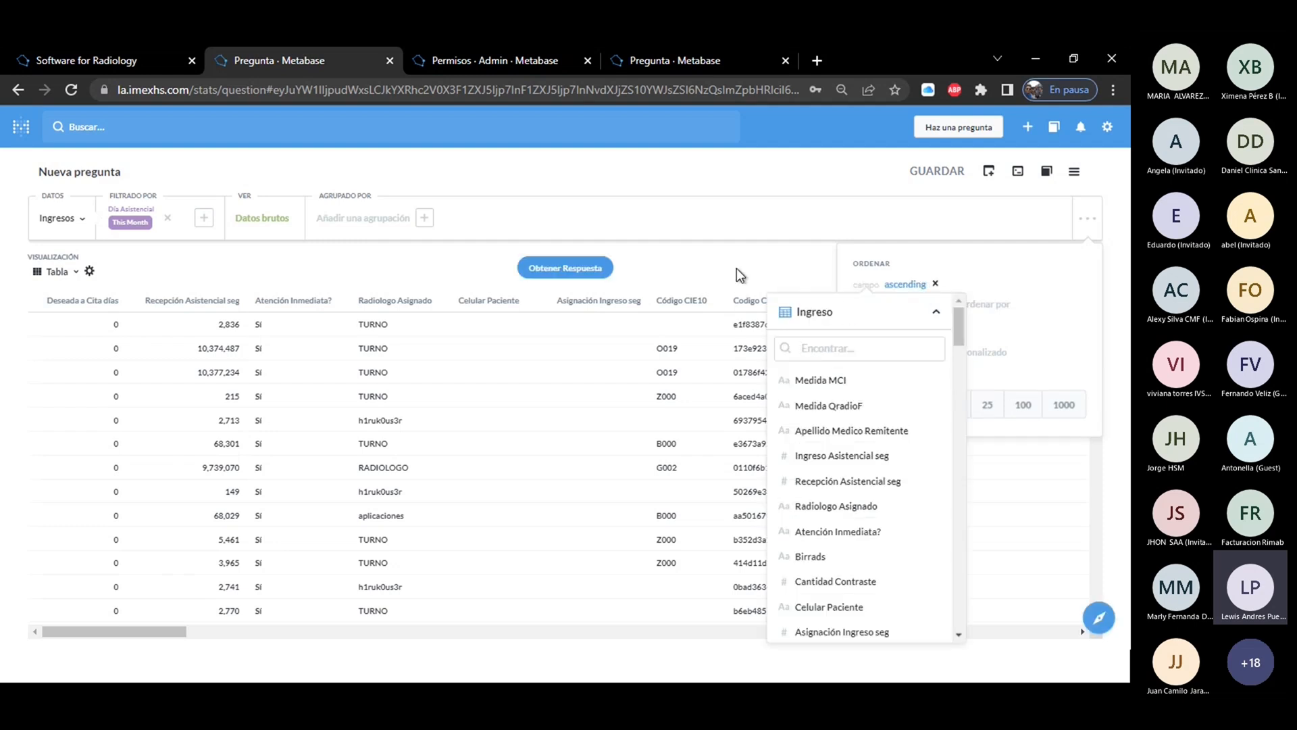
click(800, 271)
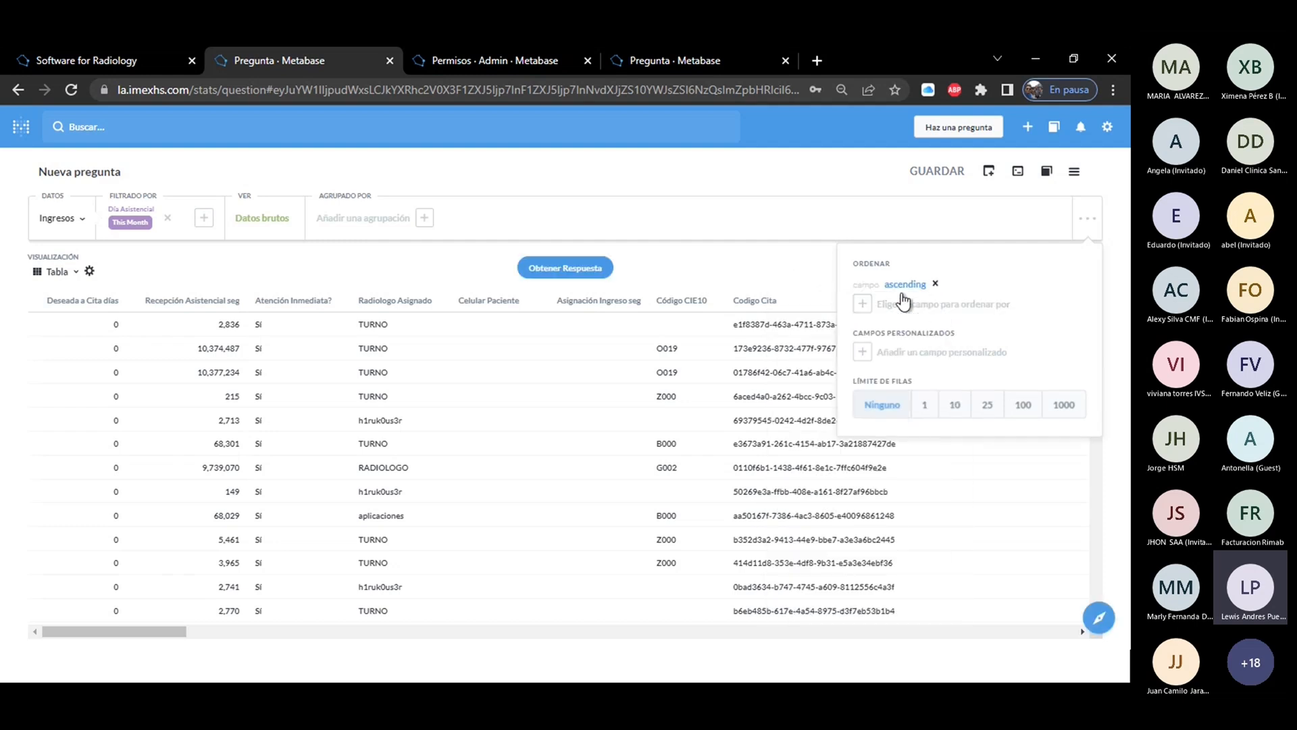
click(935, 285)
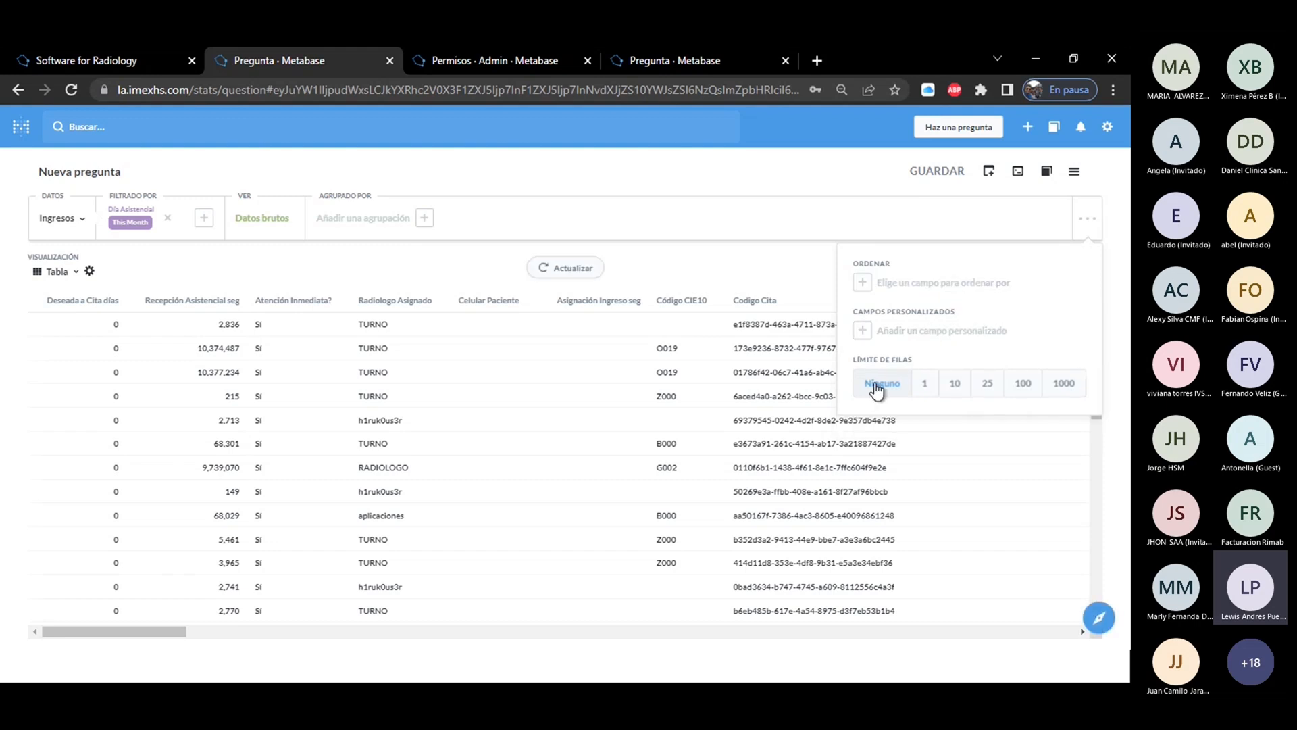
Limit the question's results to 10 rows and get the answer.
click(955, 384)
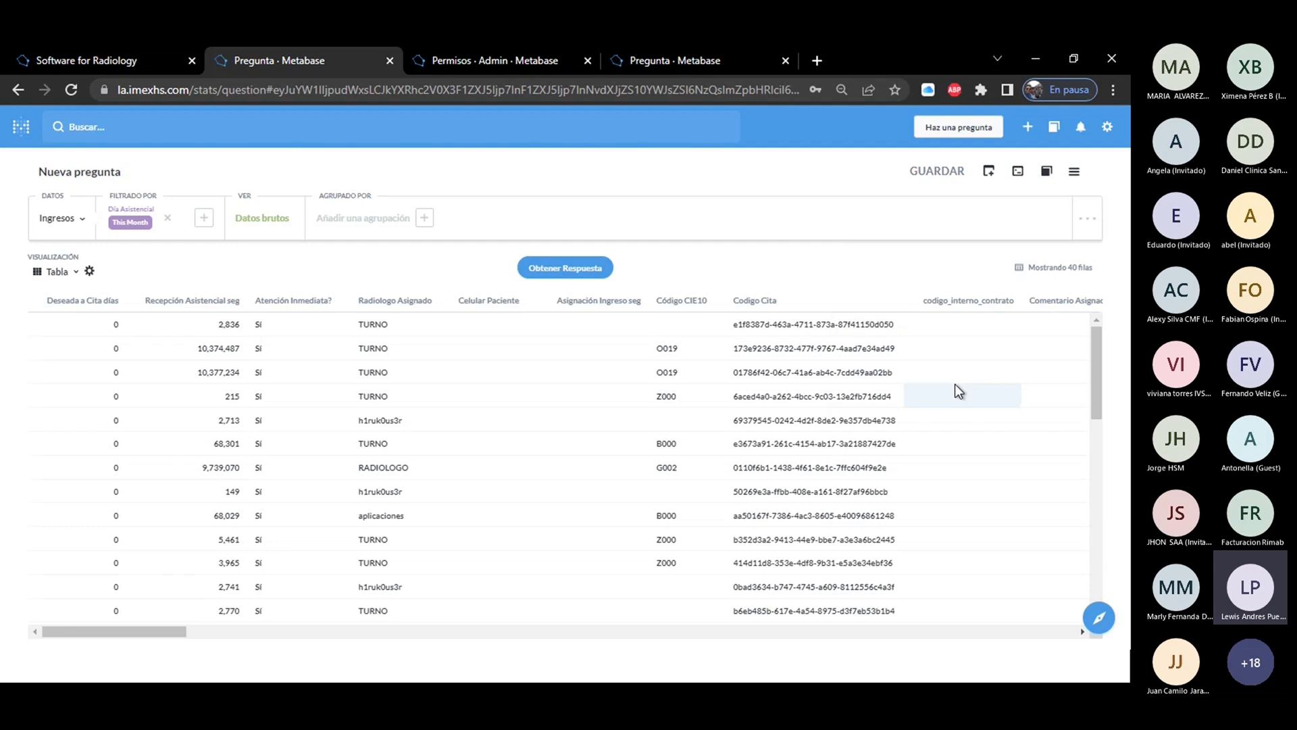
click(581, 268)
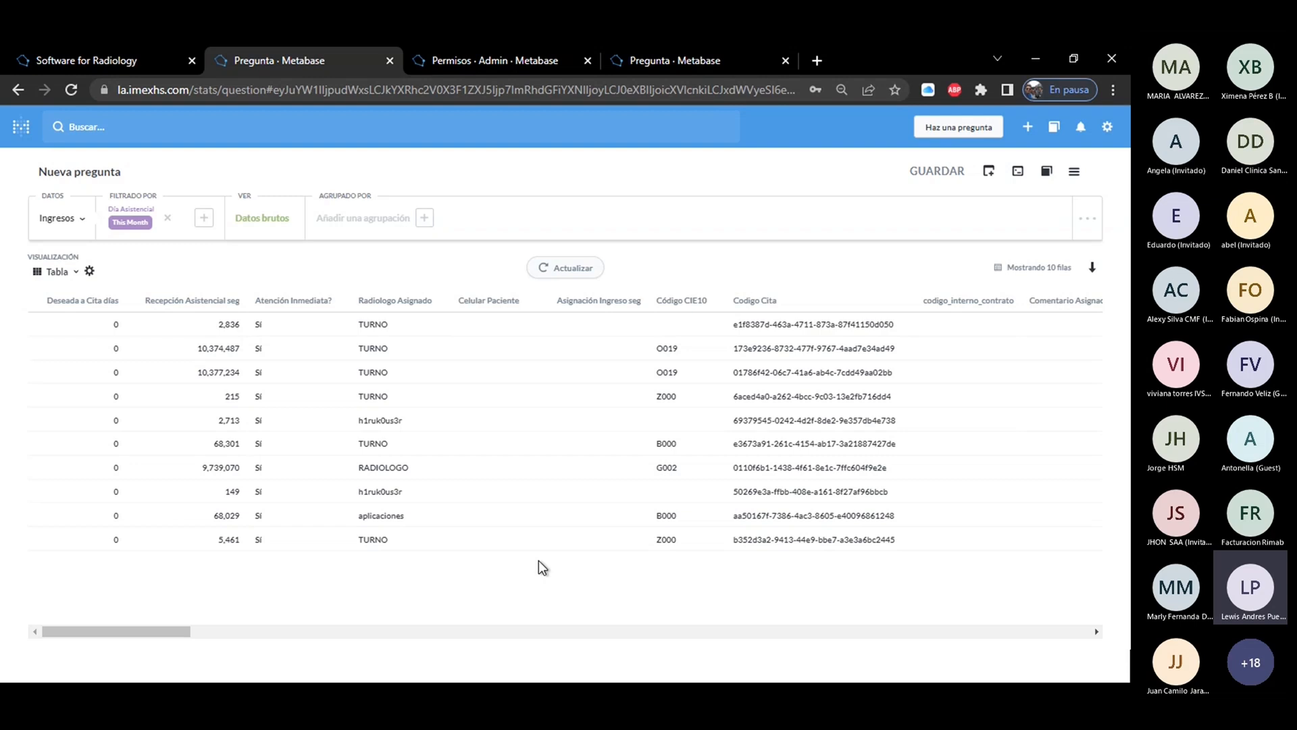
click(1089, 220)
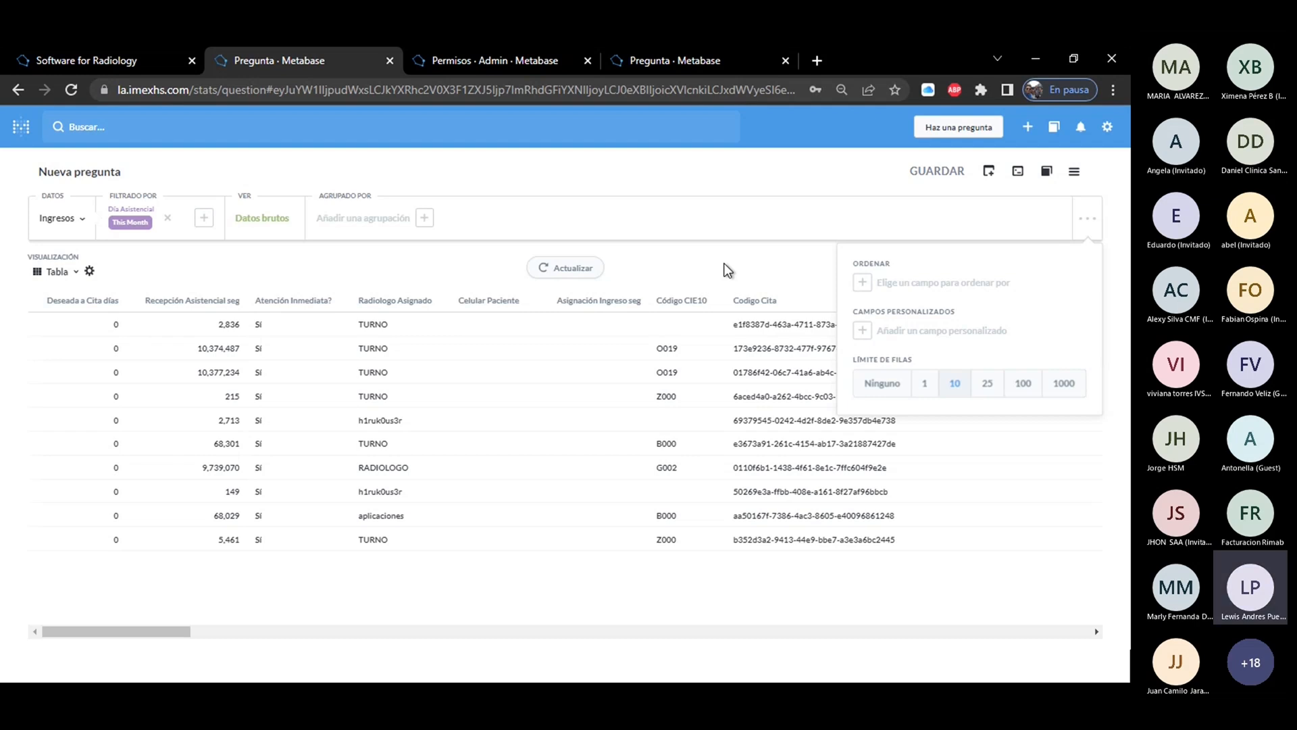
click(781, 260)
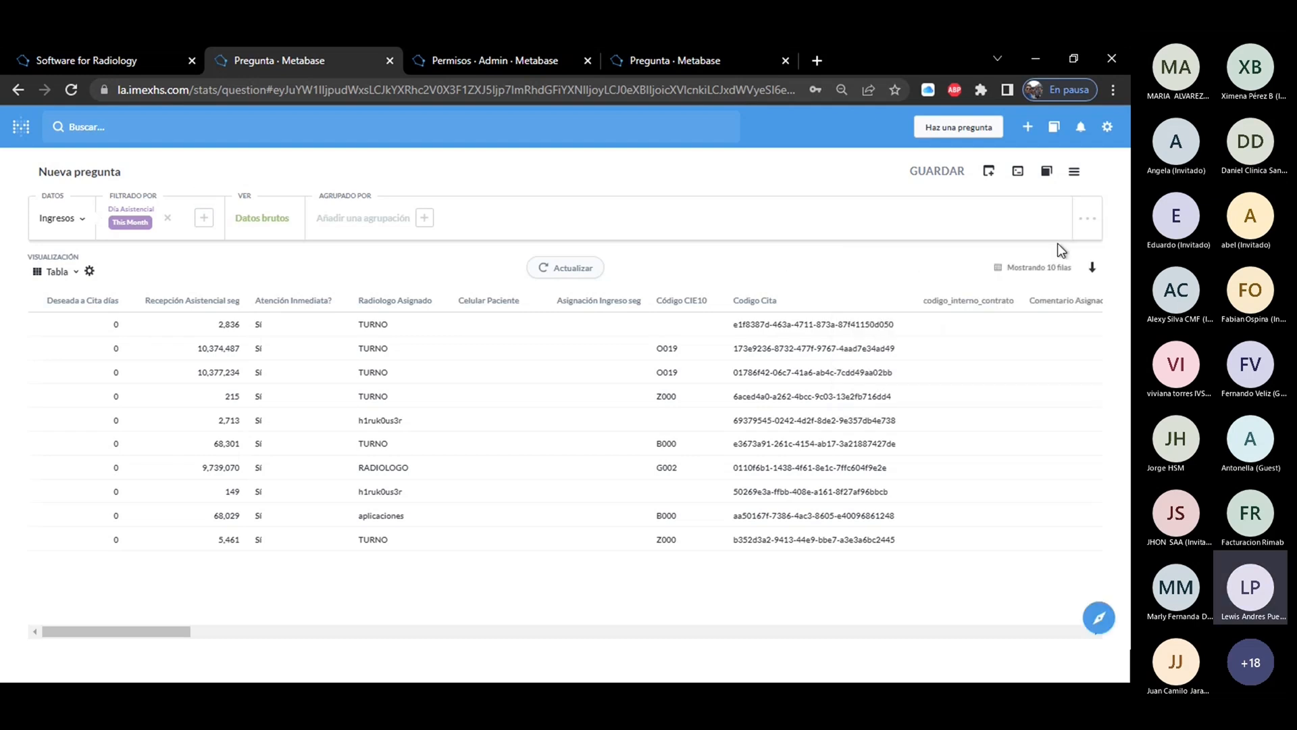
Set the question's row limit to 1000 and get the answer.
click(1087, 222)
click(1068, 383)
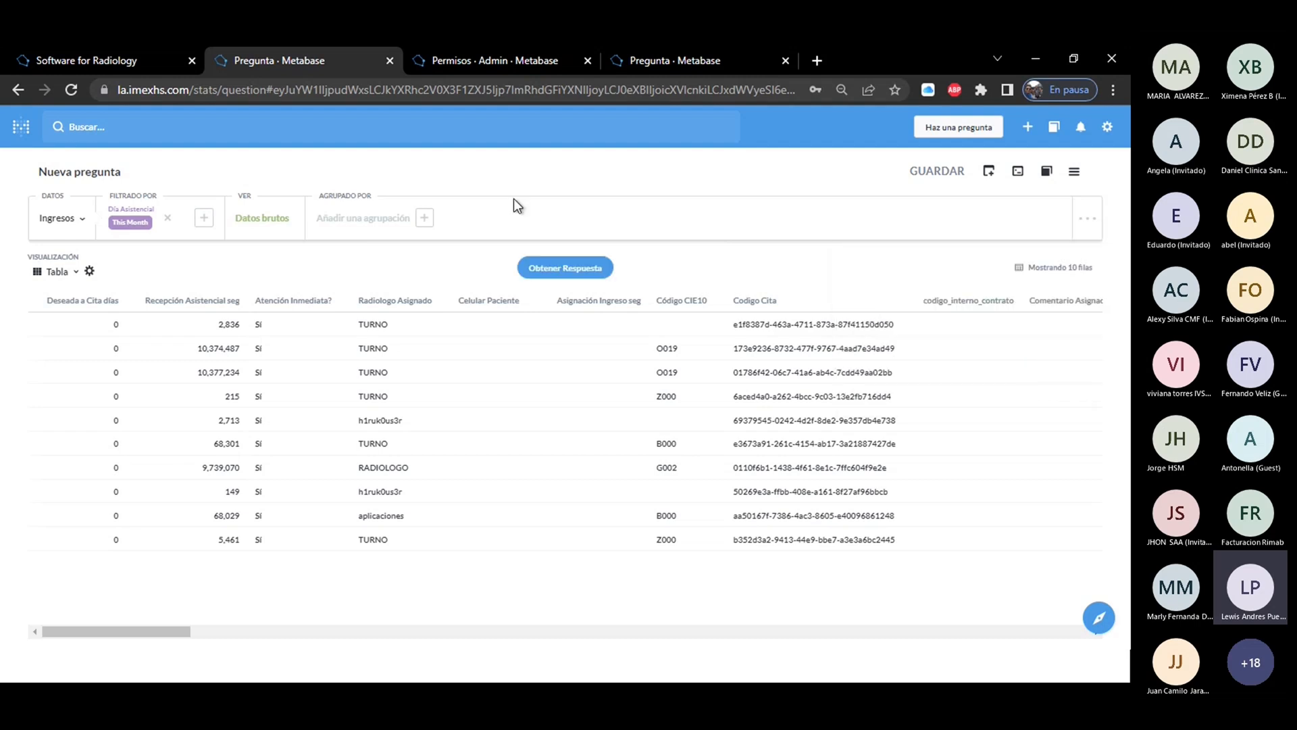
click(548, 270)
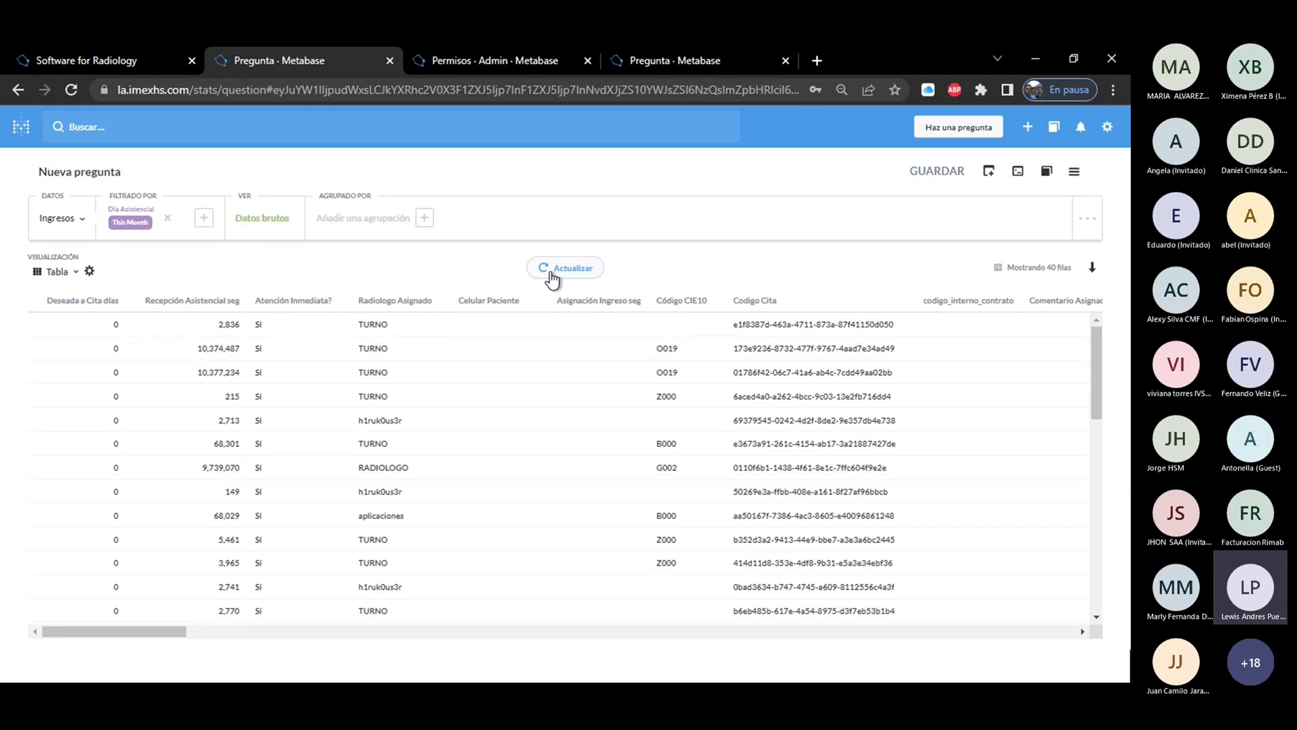
Examine the fields offered for a custom field formula and the aggregations offered for a custom expression.
click(1098, 225)
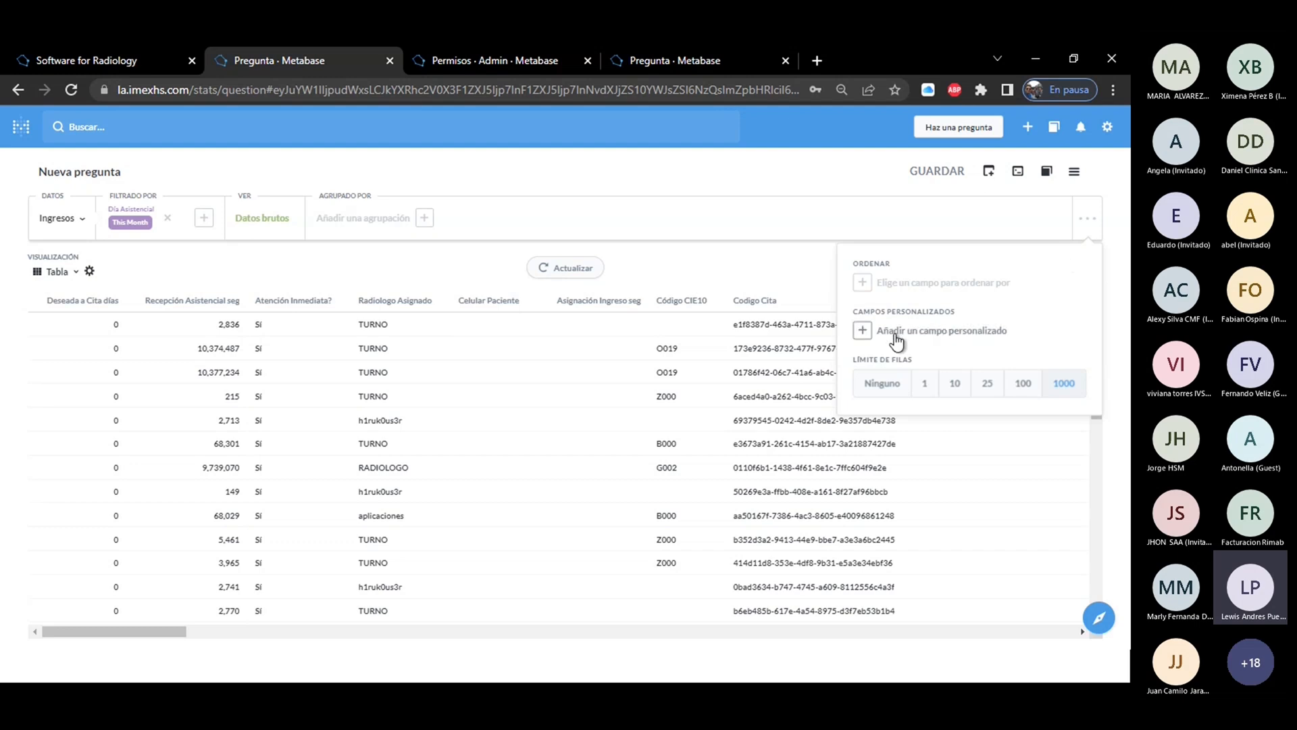
click(927, 332)
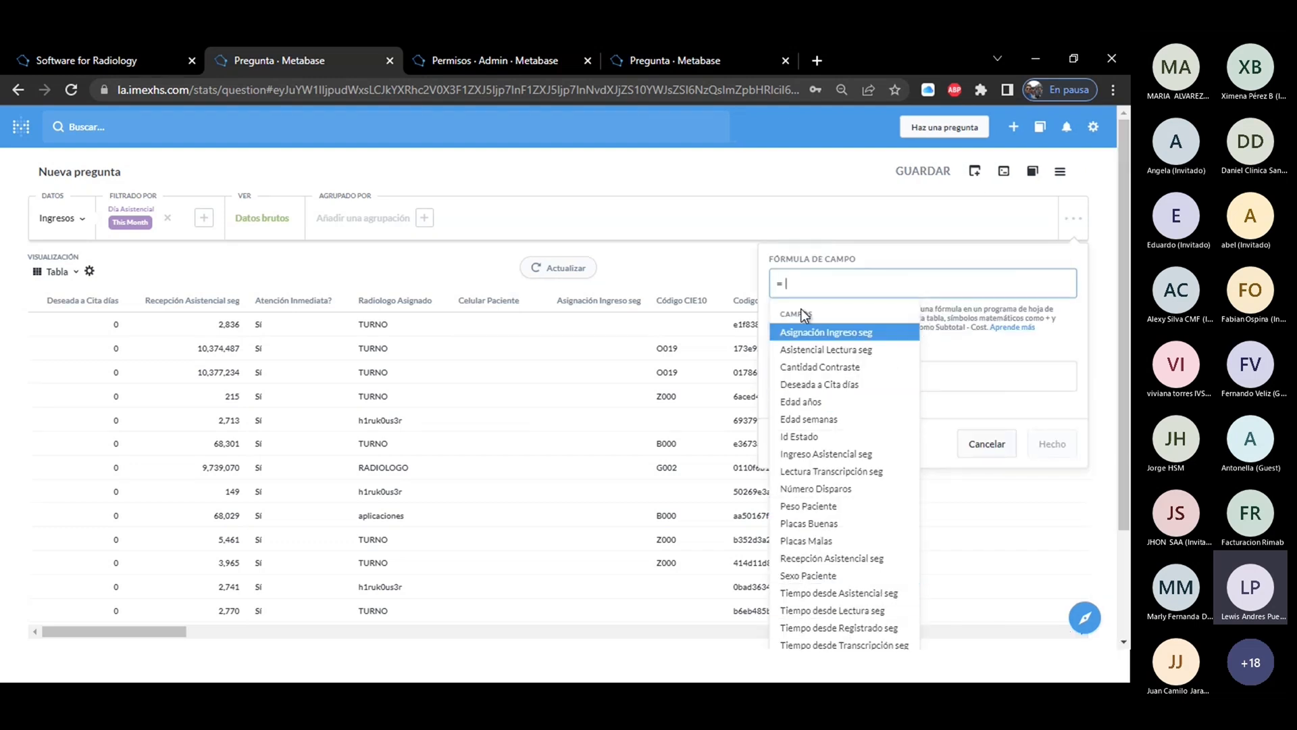
click(376, 277)
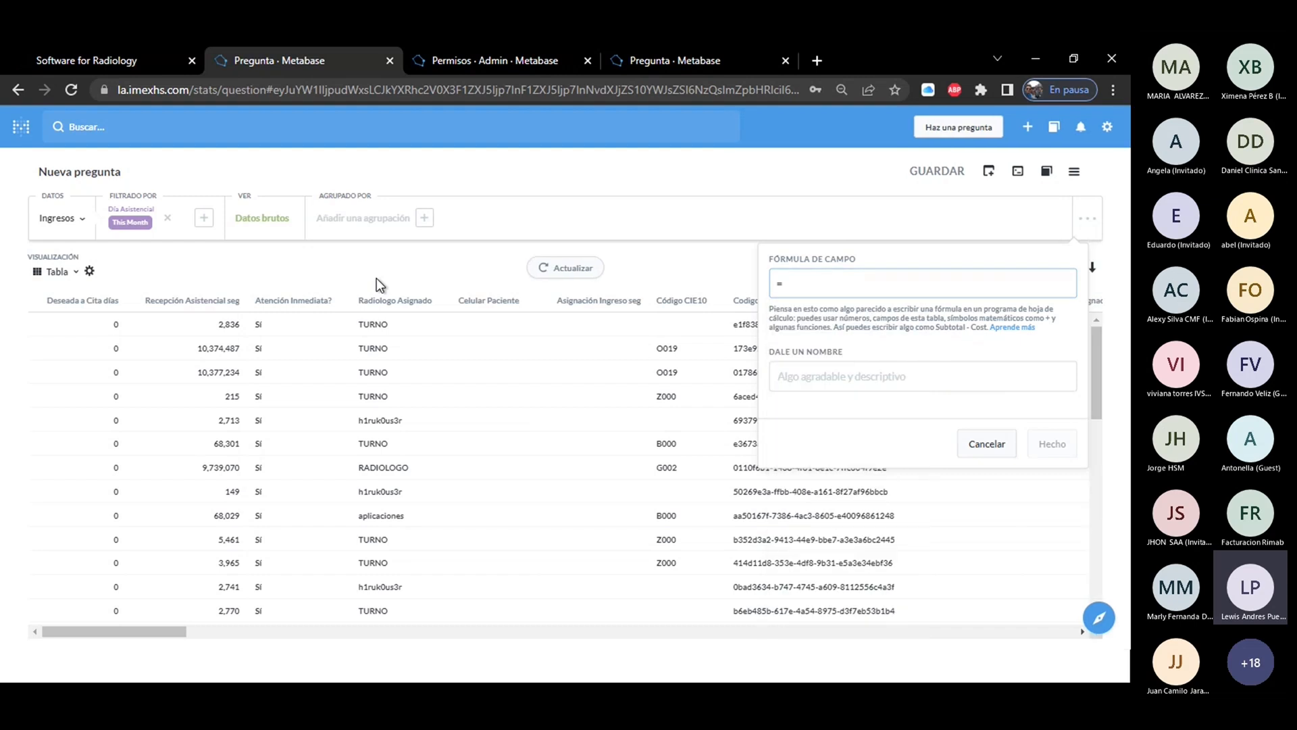
click(244, 223)
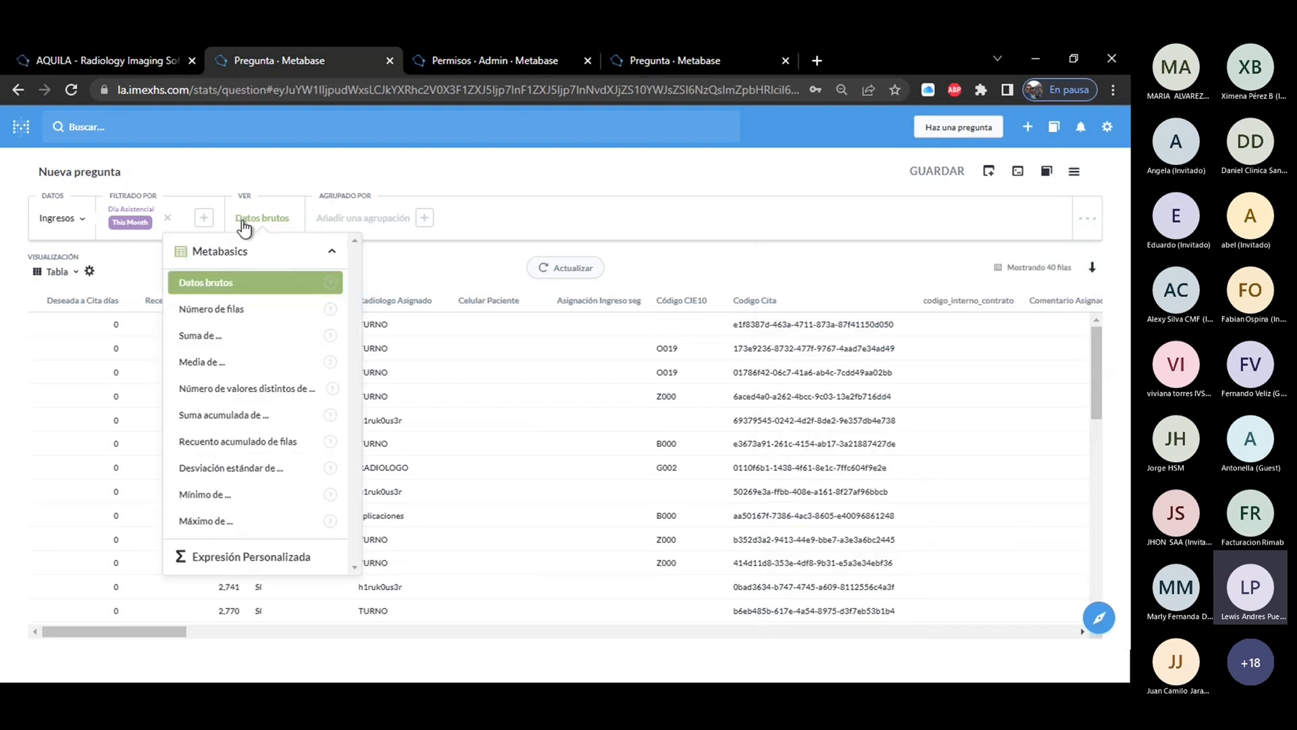
click(248, 559)
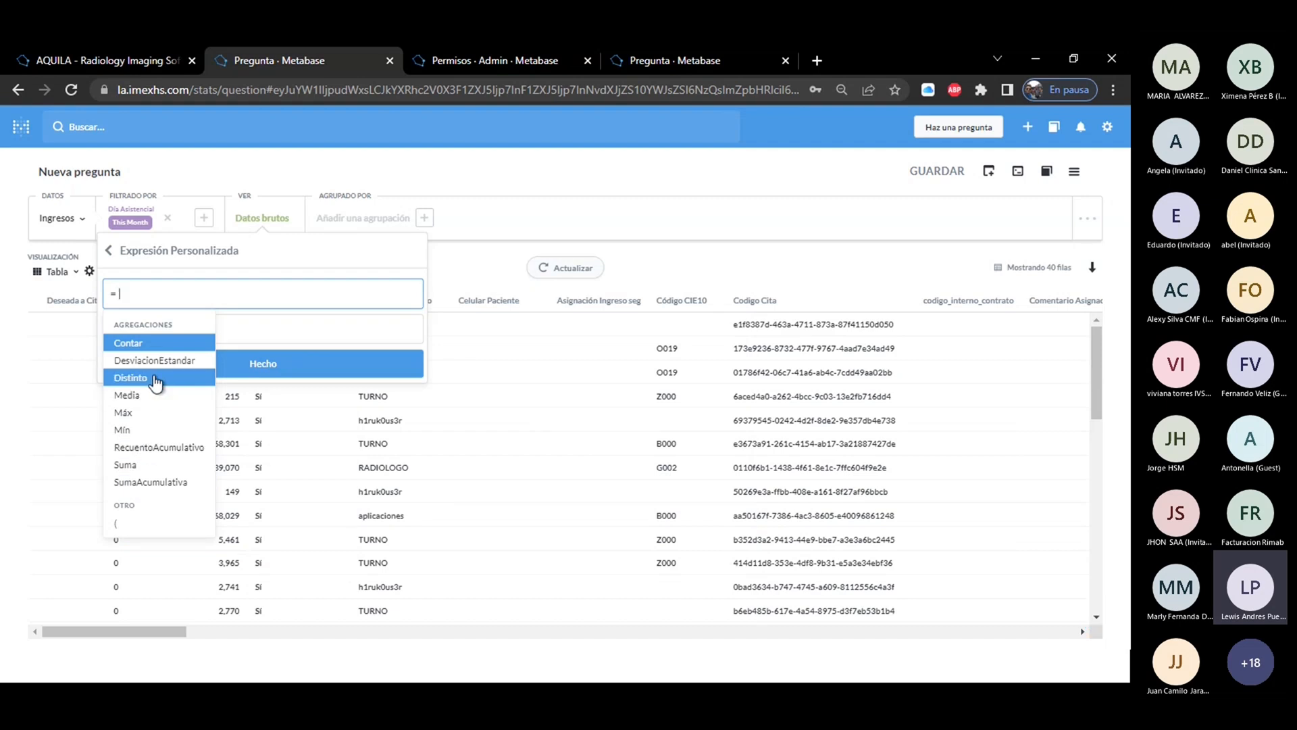
click(408, 260)
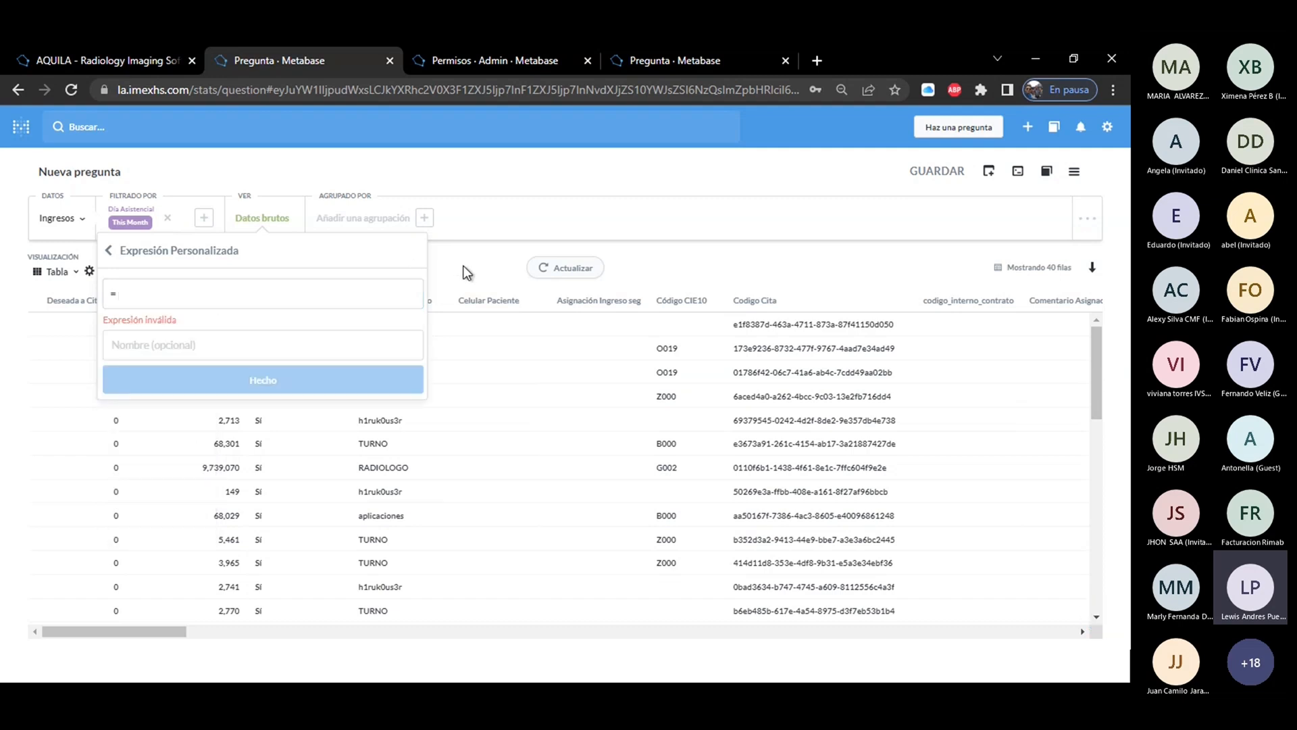
click(466, 272)
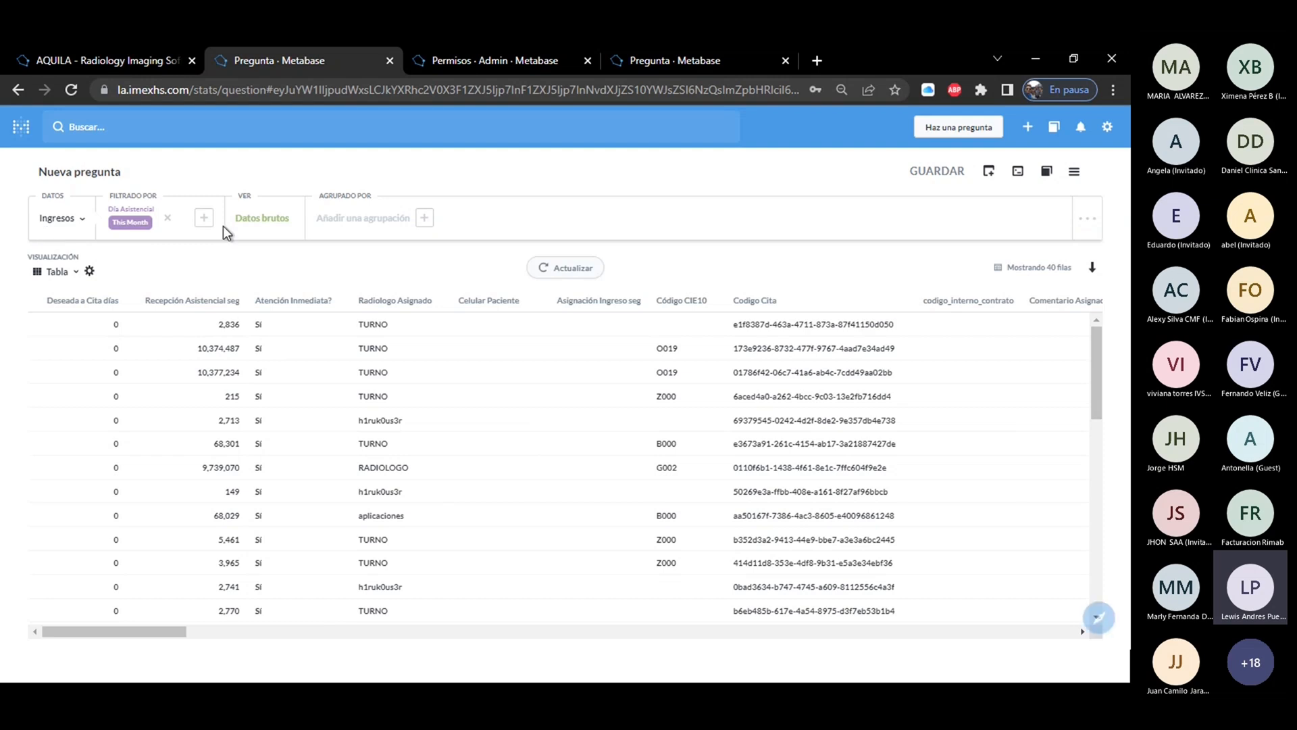
Start a custom expression for the displayed value with the Media of Tiempo desde Asistencial seg + Tiempo desde Lectura seg.
click(267, 223)
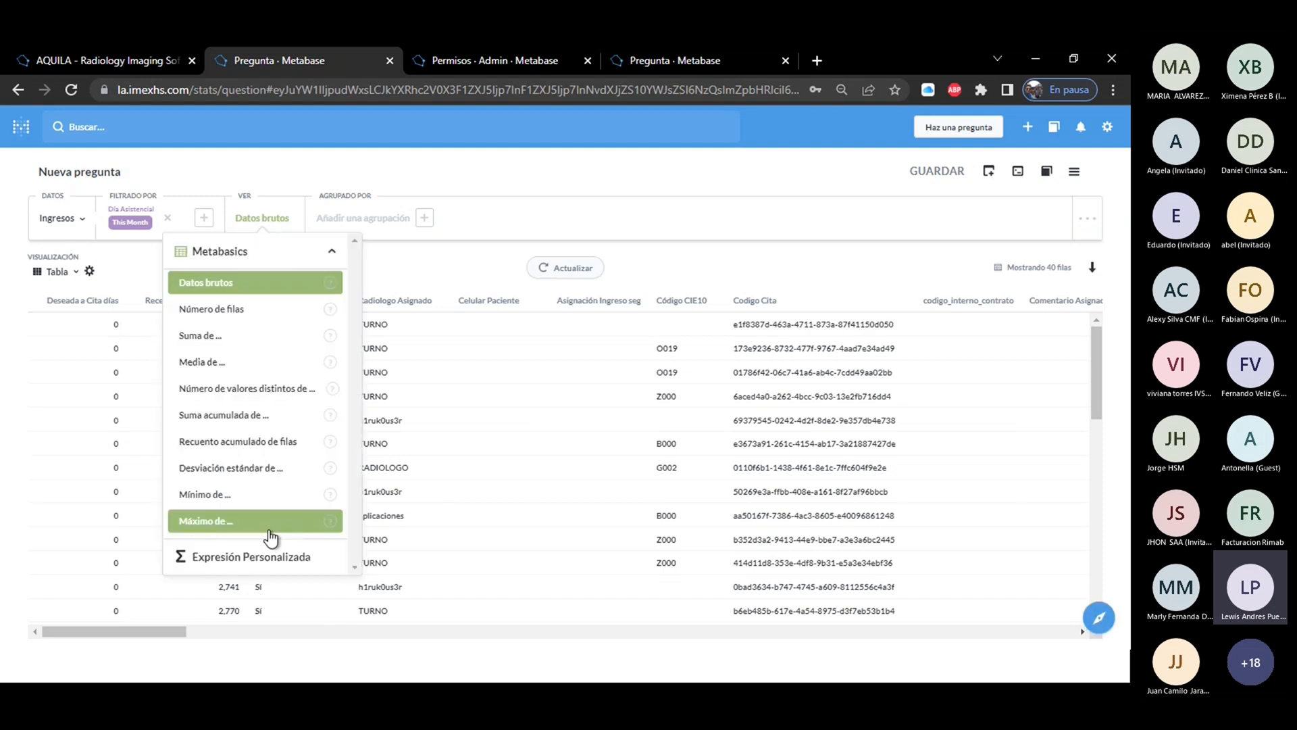
click(274, 558)
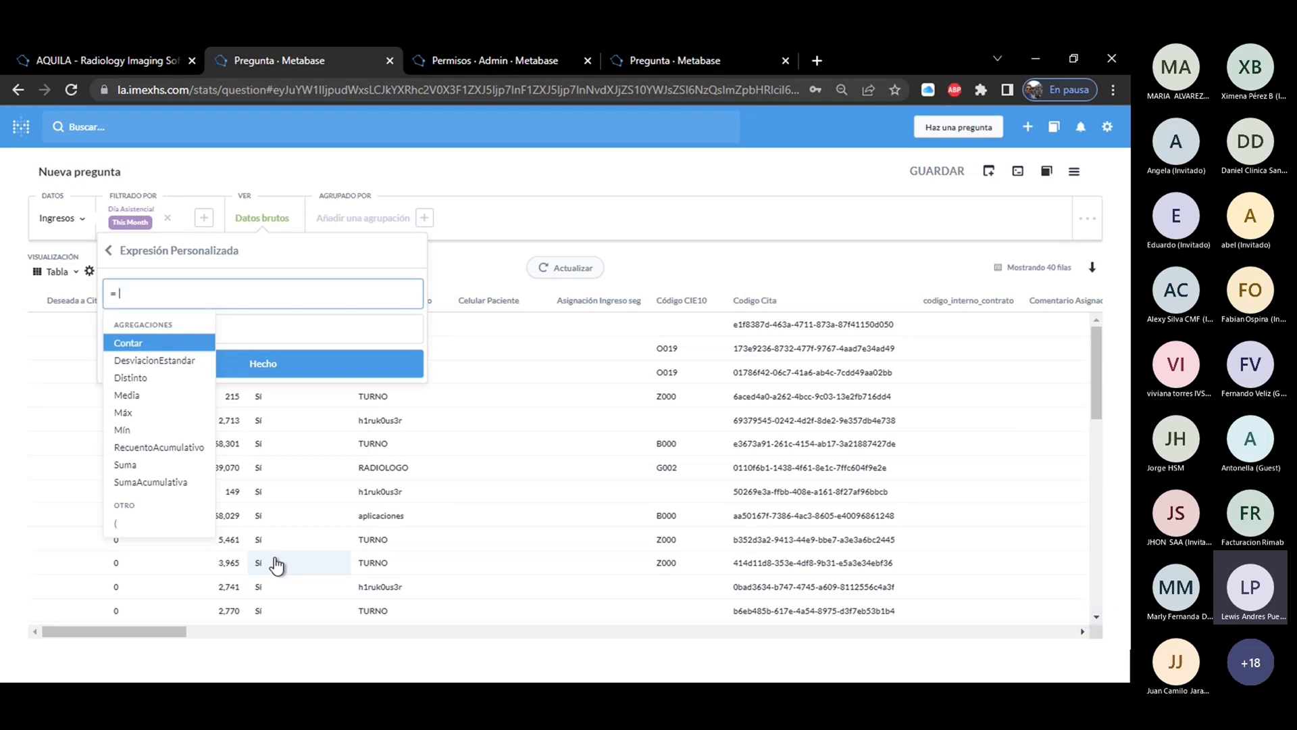
click(155, 404)
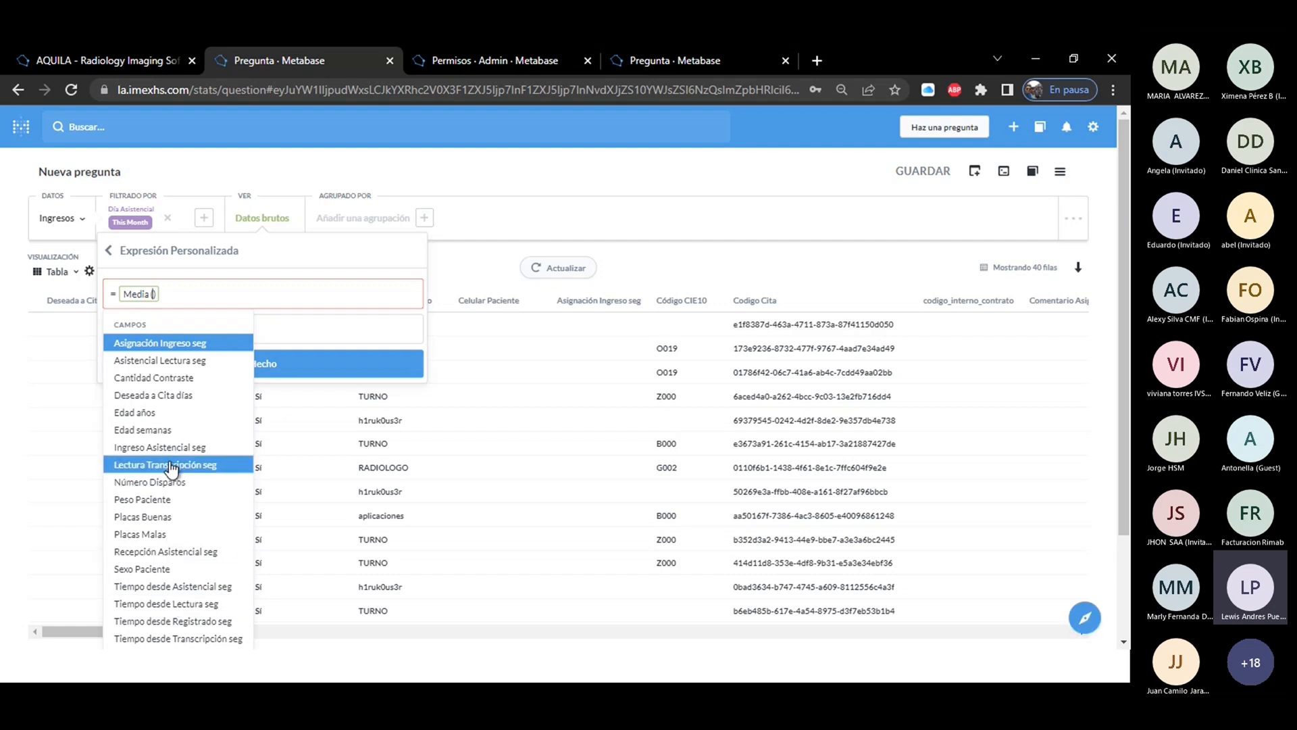
click(186, 585)
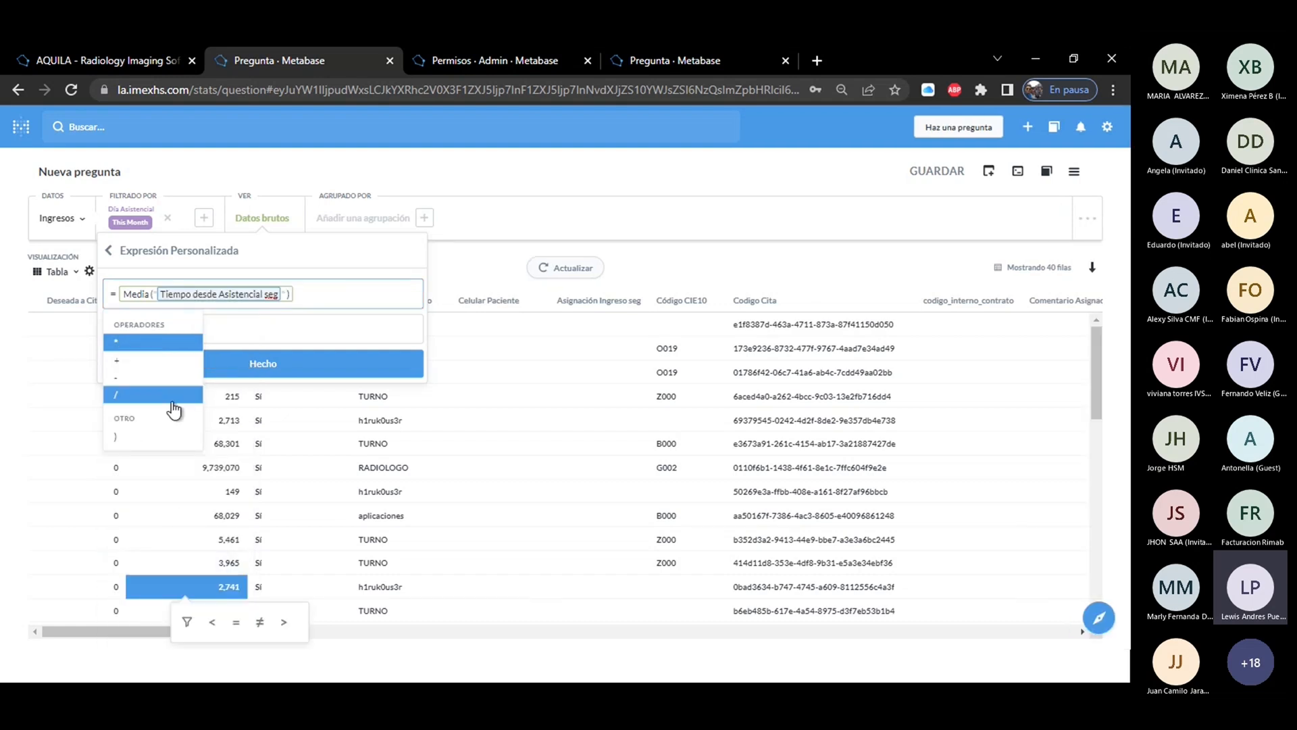
click(147, 362)
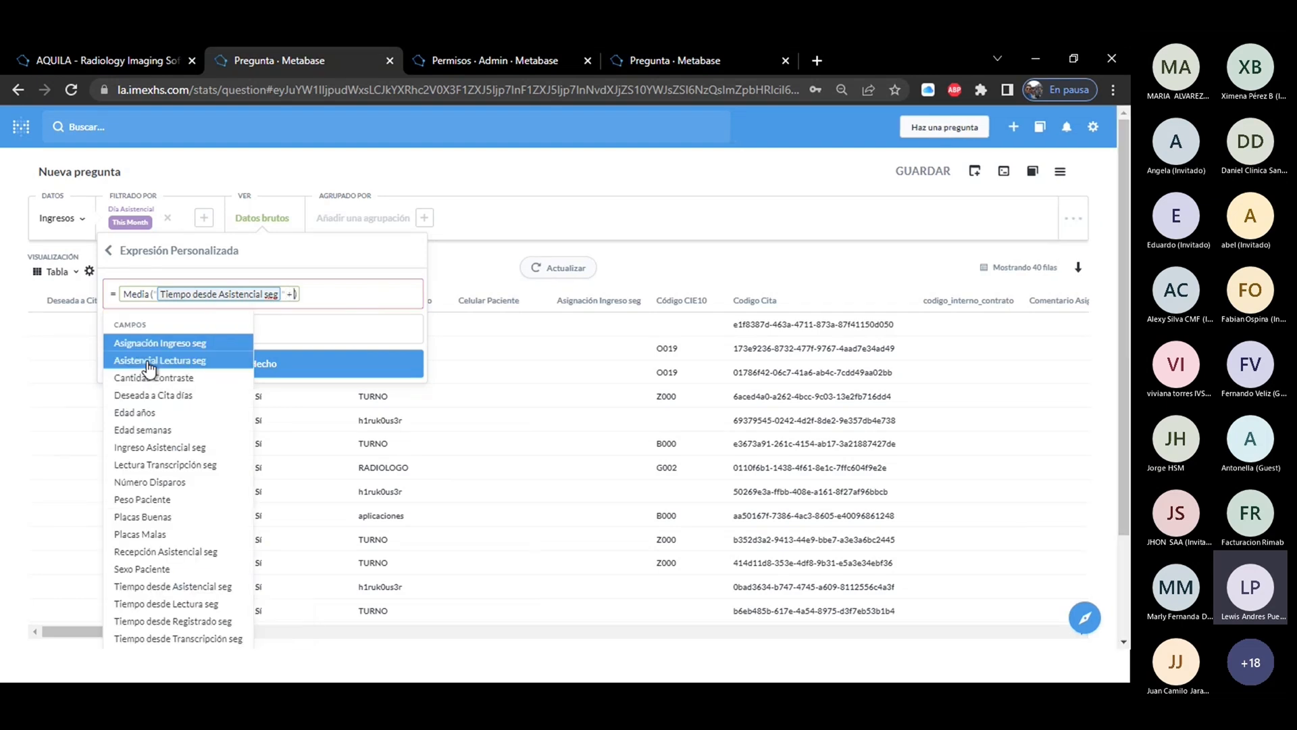
click(168, 605)
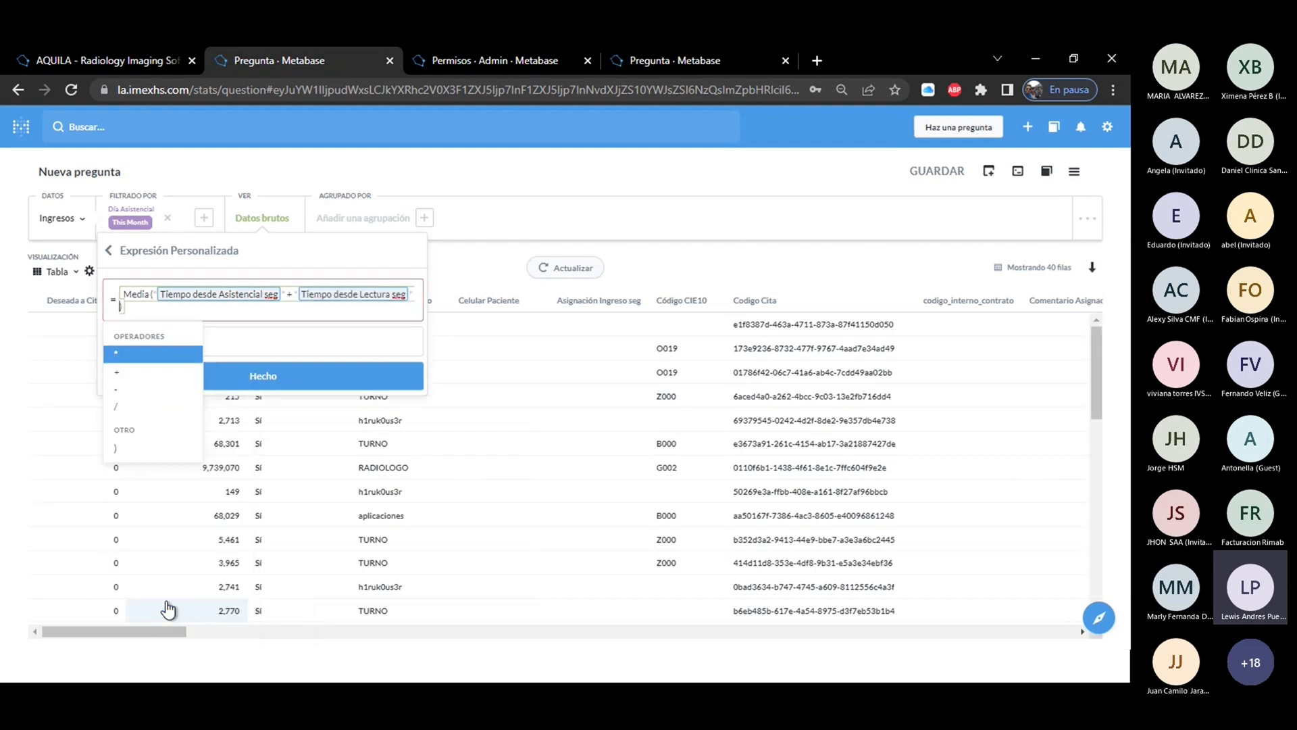
Extend the sum inside Media with Tiempo desde Transcripción seg and with Transcripción Validación seg divided by 3600.
click(125, 374)
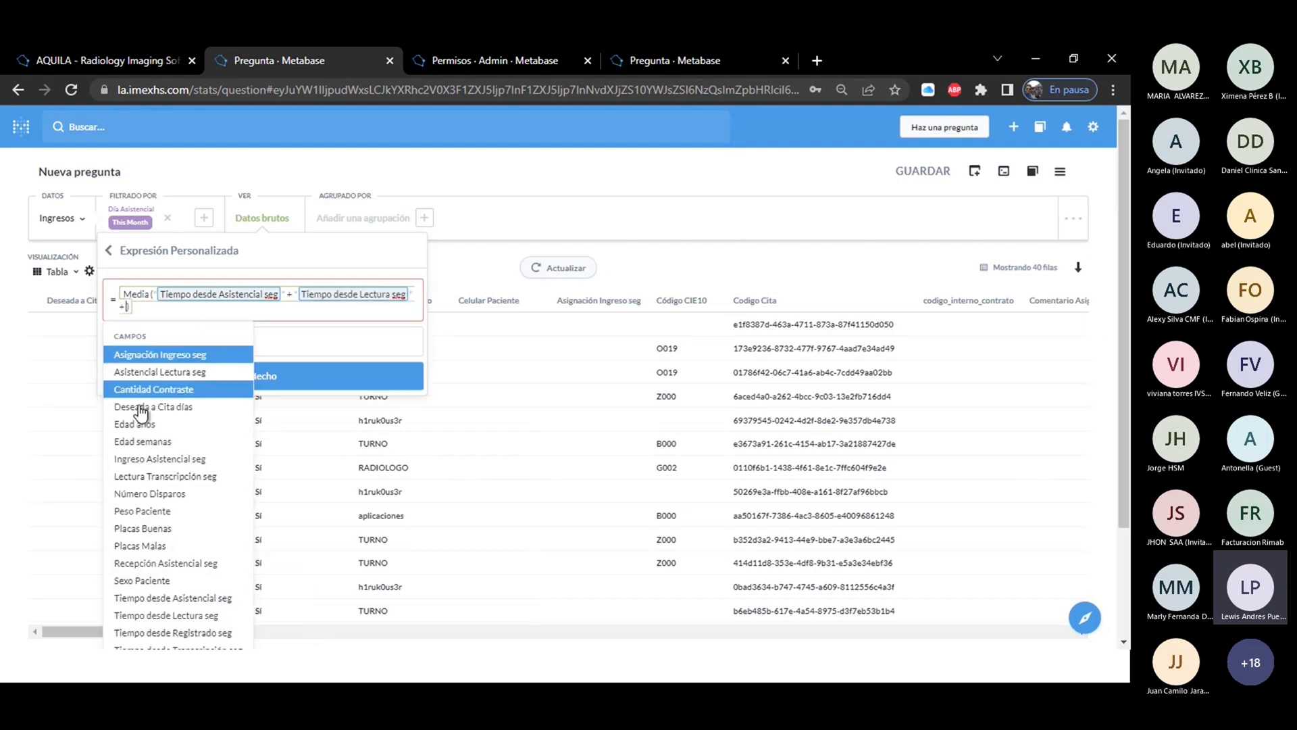
scroll(426, 515, down, 1)
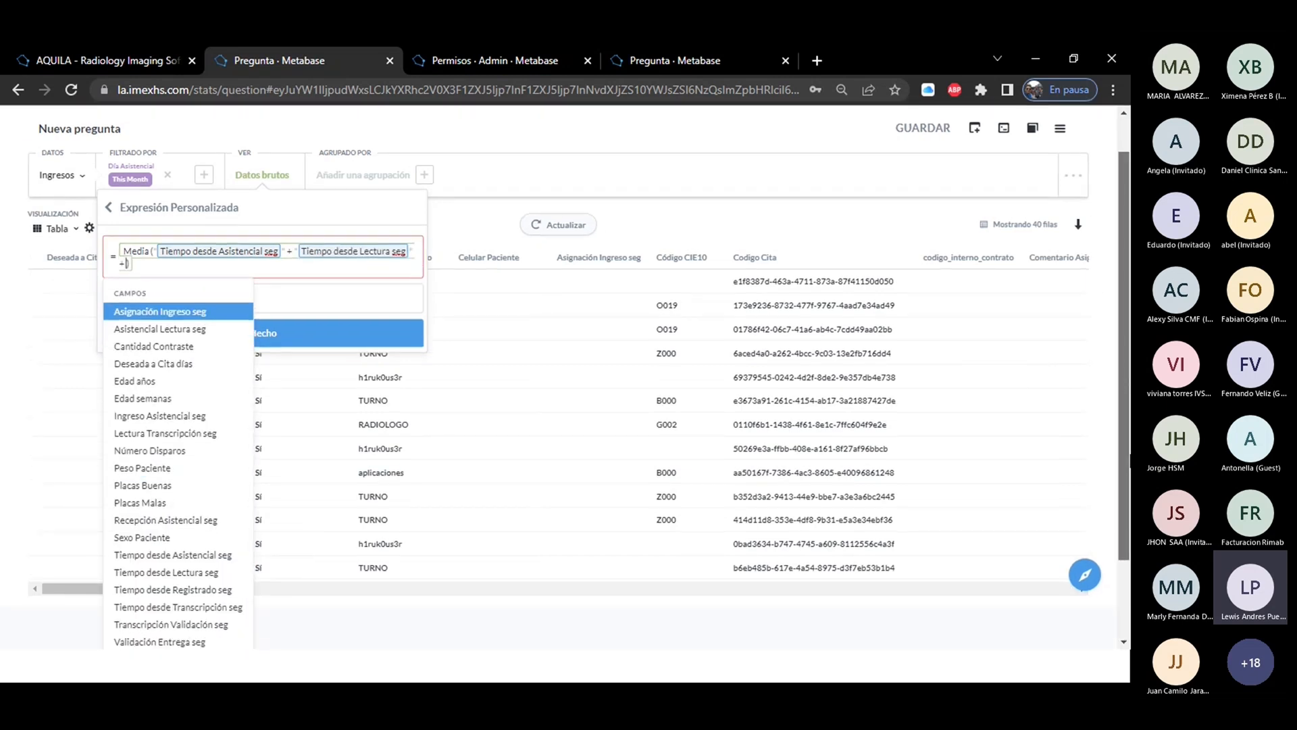
click(150, 565)
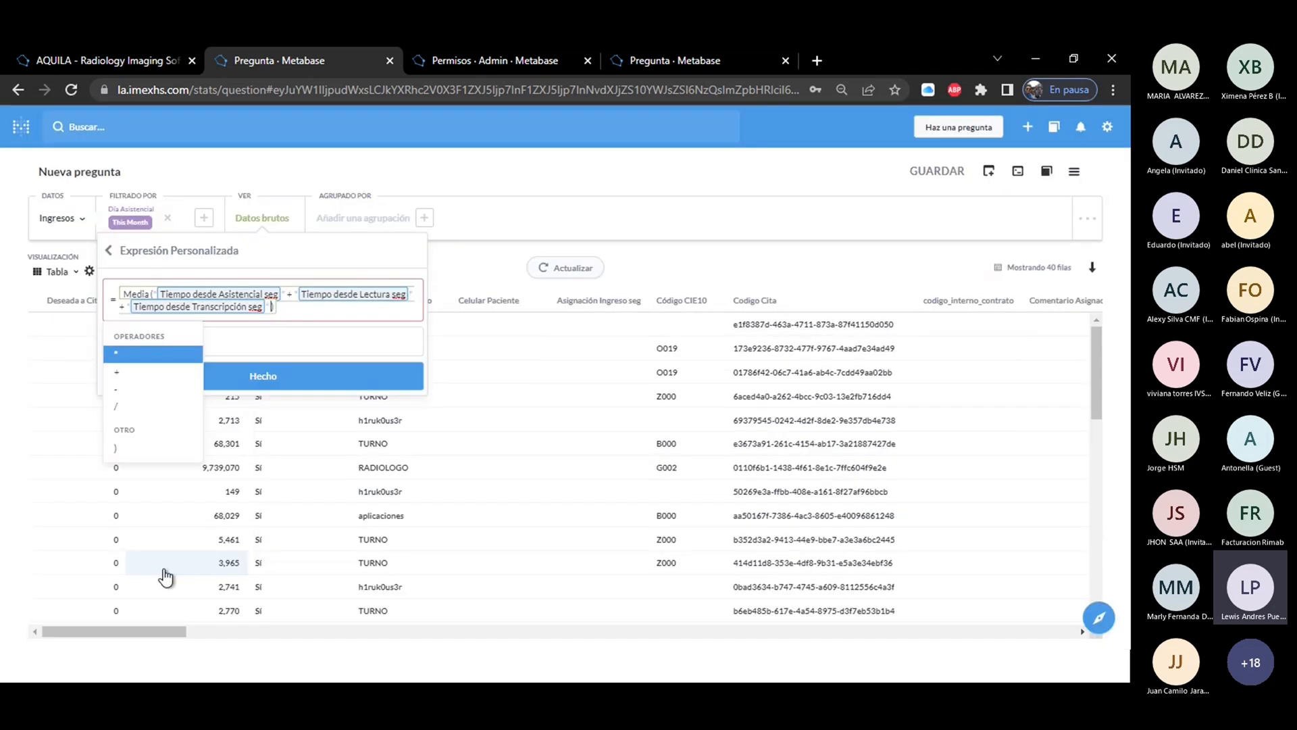
click(117, 373)
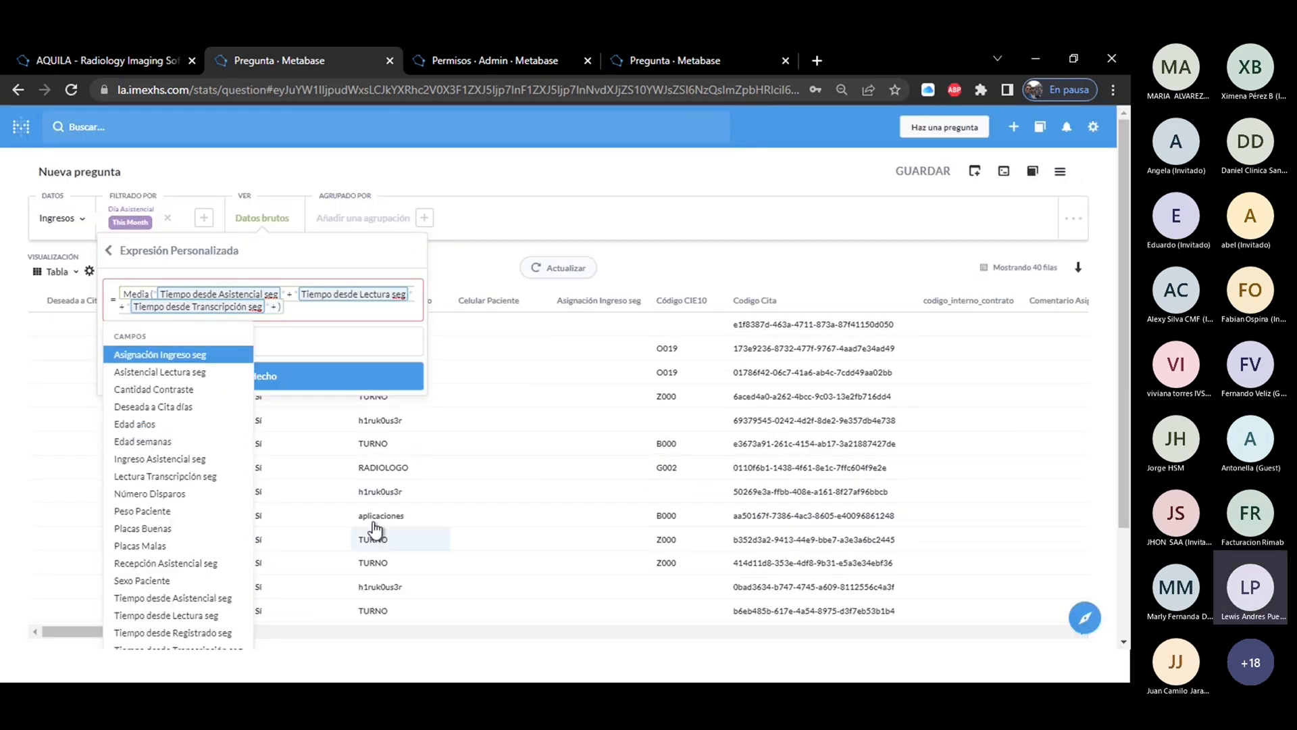
scroll(779, 422, down, 1)
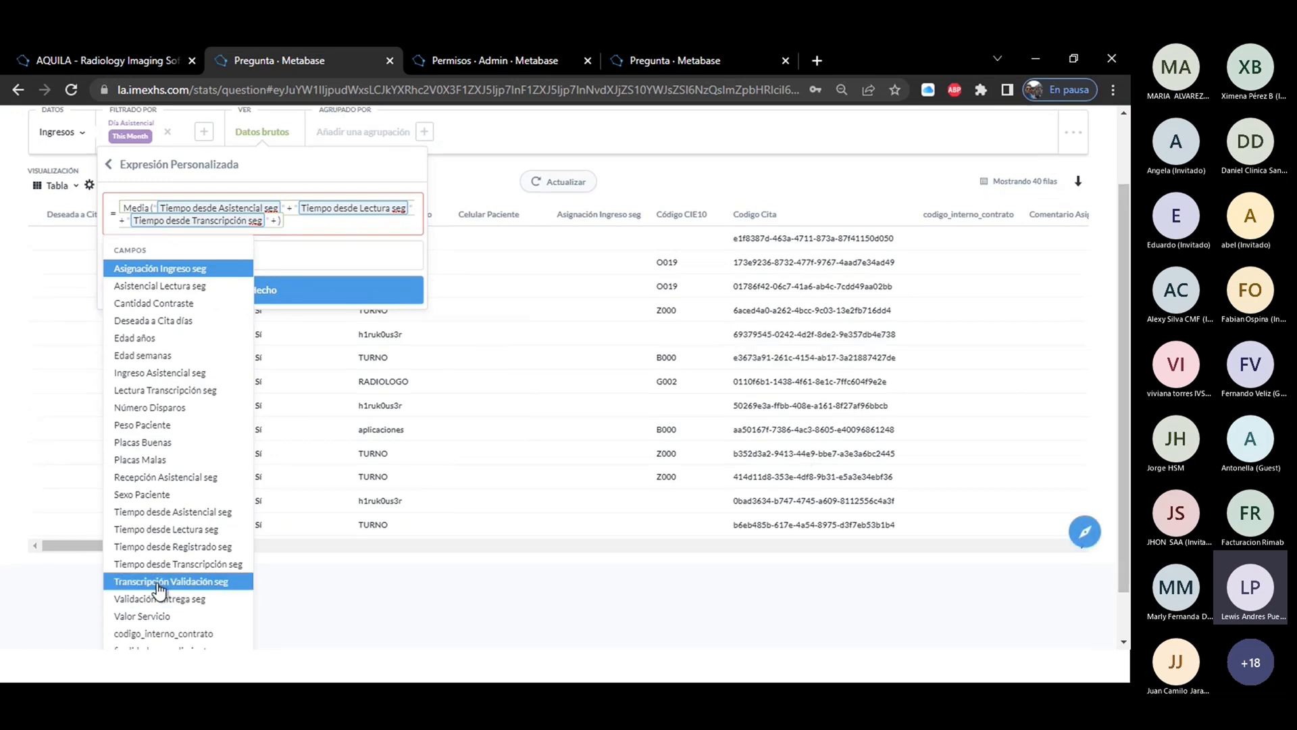
click(158, 585)
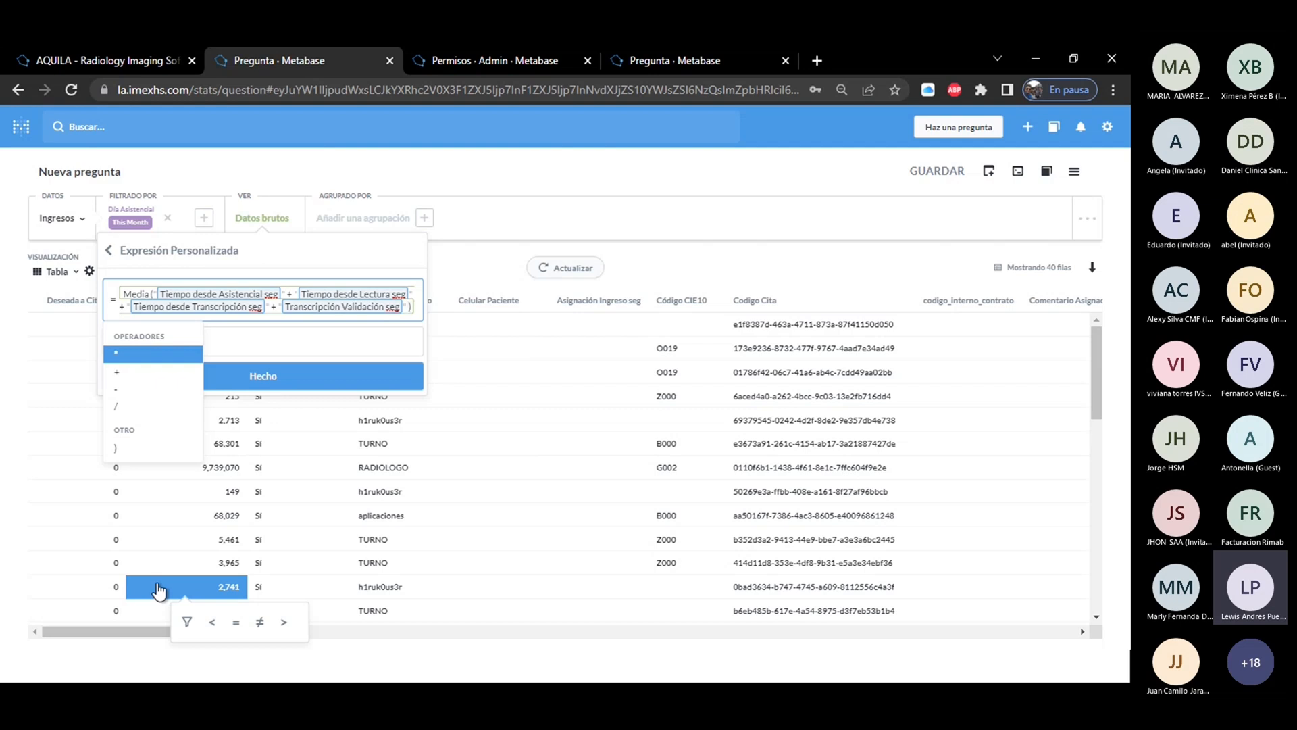
click(117, 408)
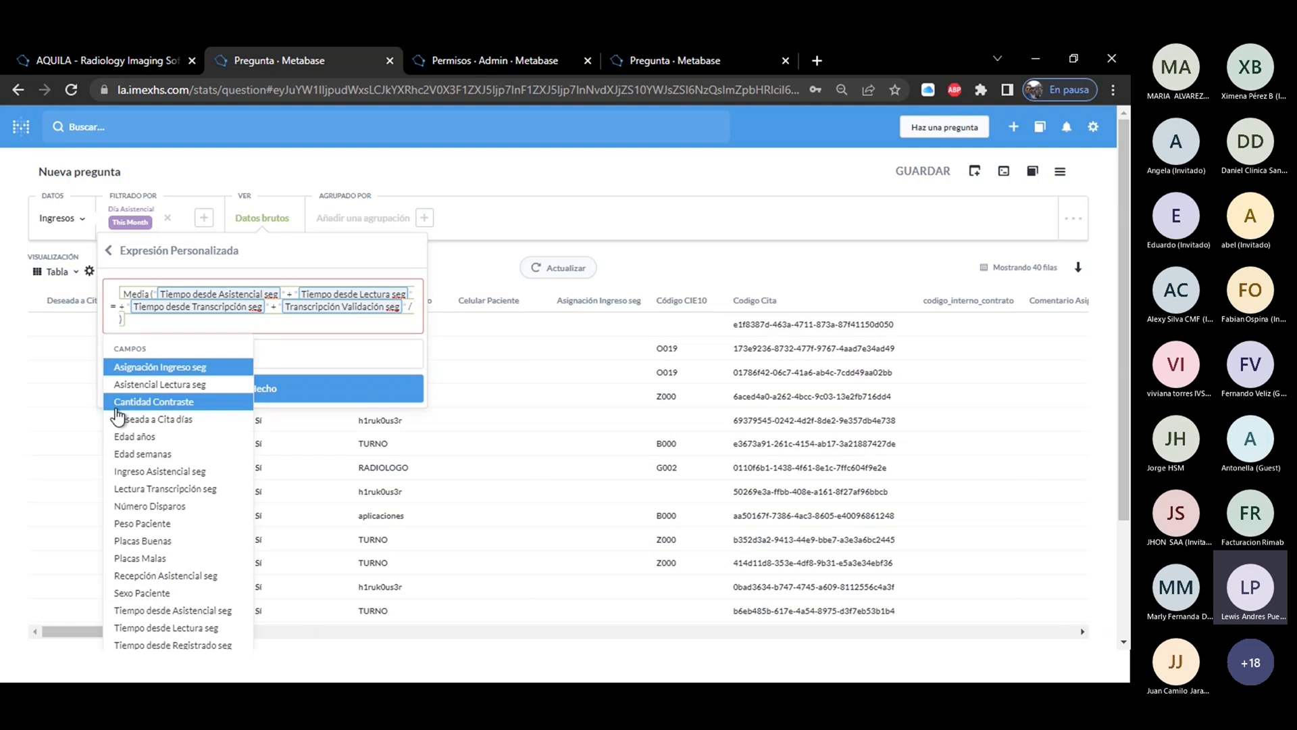
text(3600))
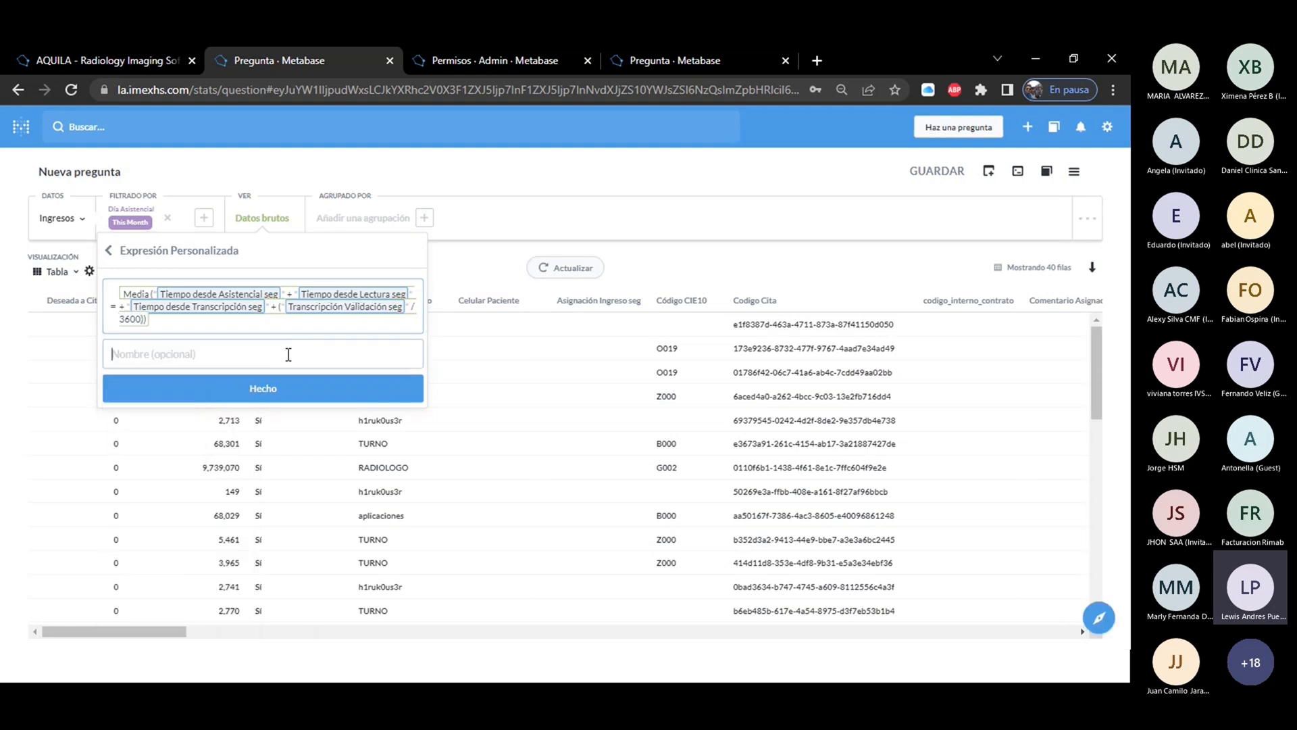
Name the custom expression "tiempo desde asistencial hasta validación", apply it and get the answer.
click(286, 353)
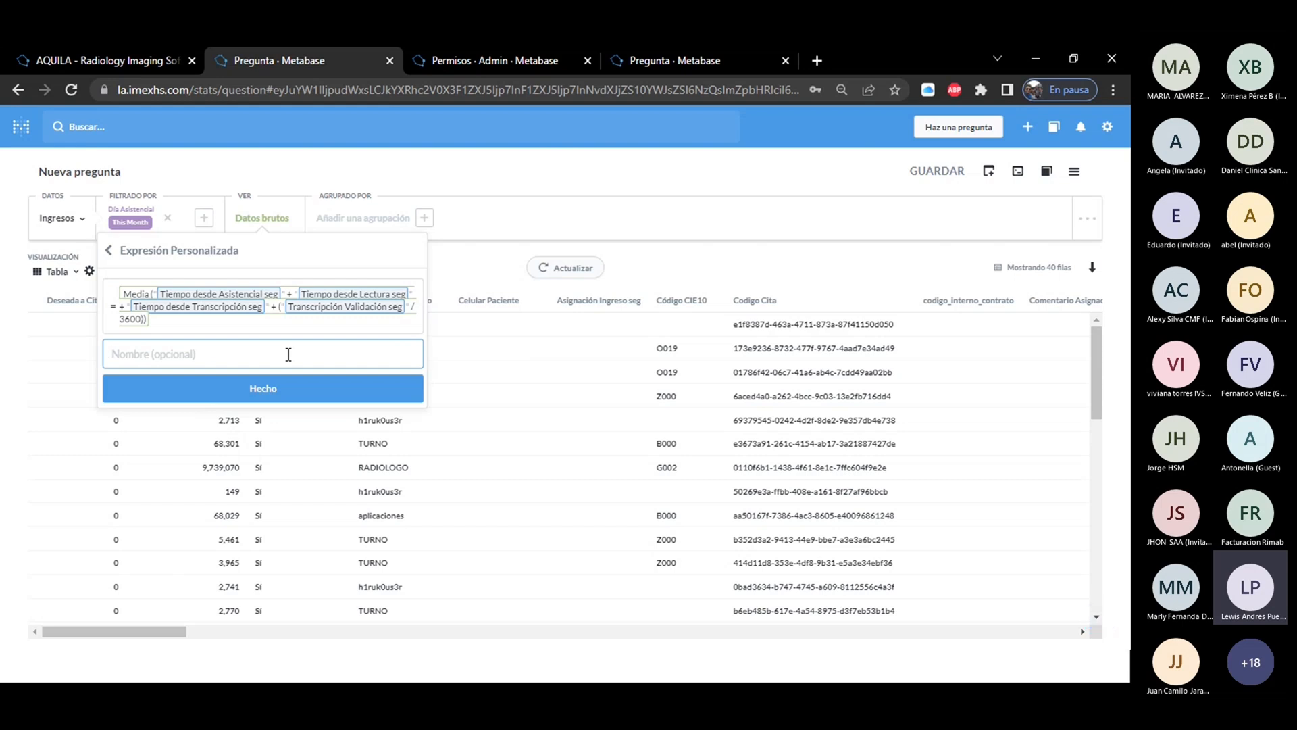
text(tiempo desde asistencial hasta validaci)
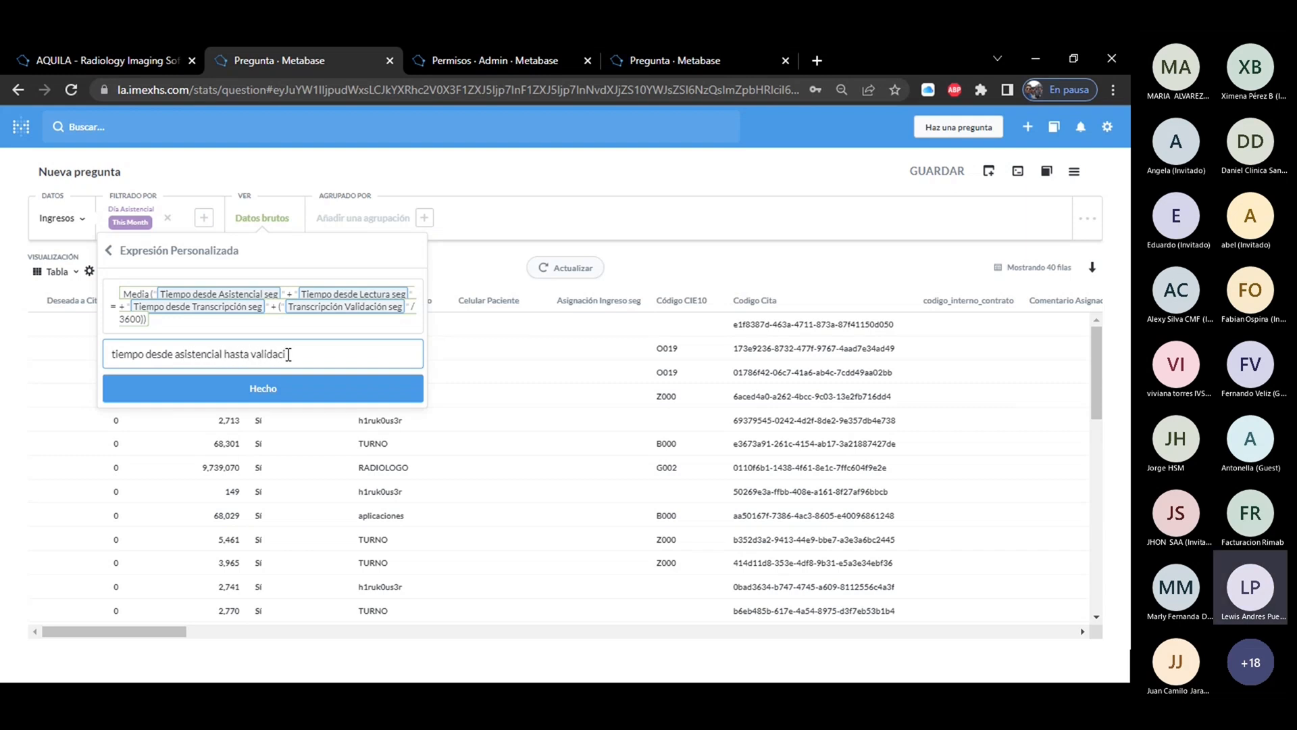
text(ón)
click(304, 388)
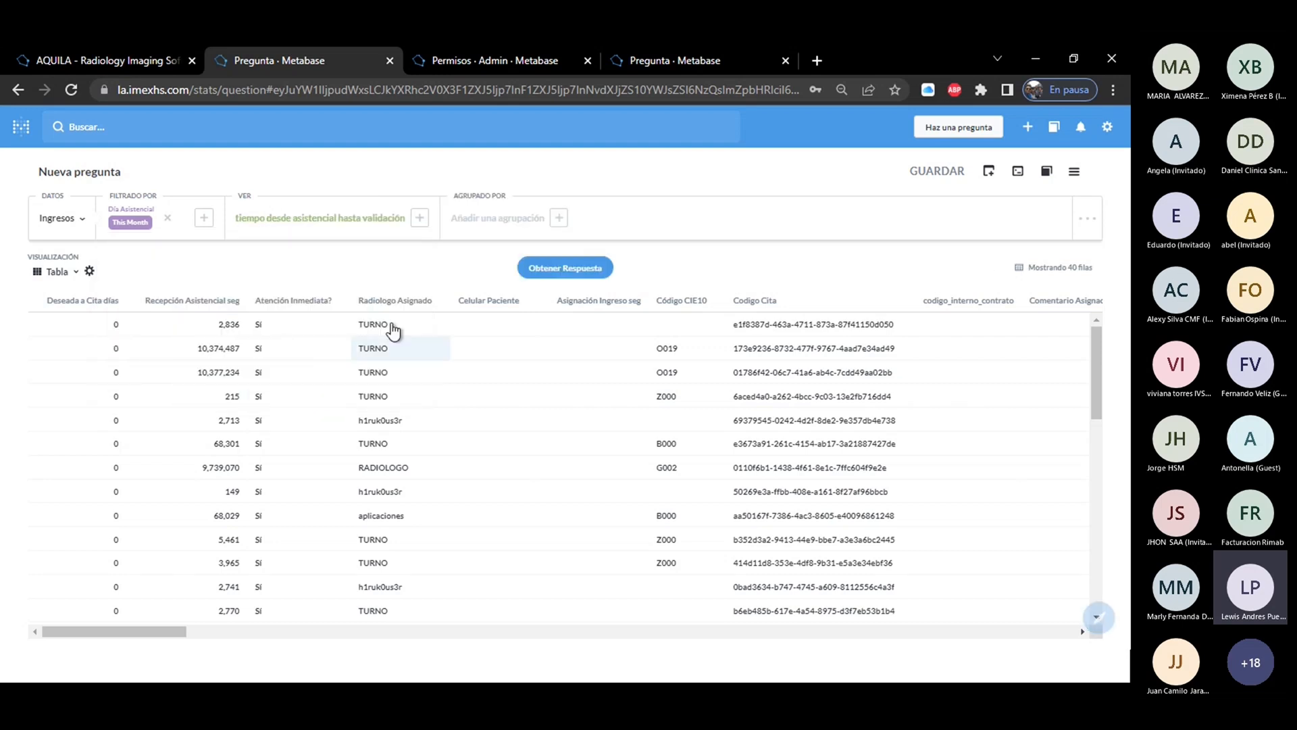
click(542, 271)
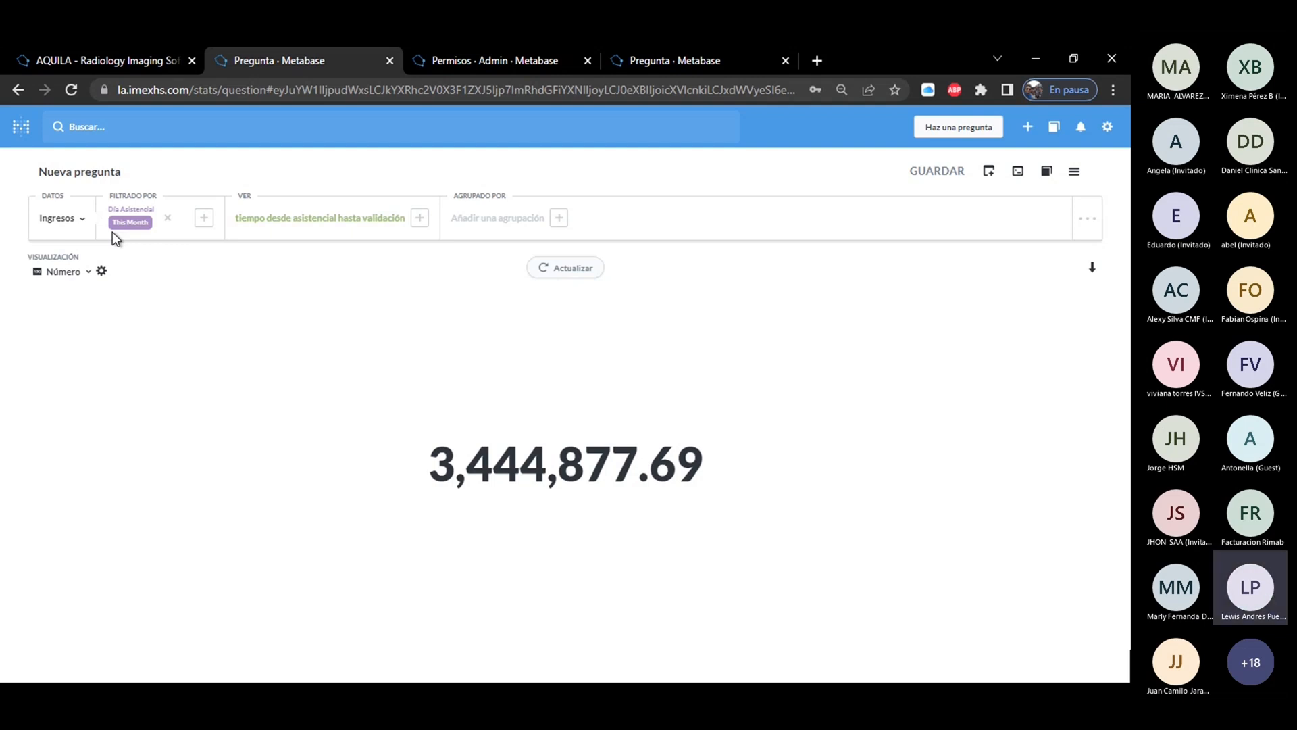
Add Número de filas as a second displayed value and get the answer.
click(419, 219)
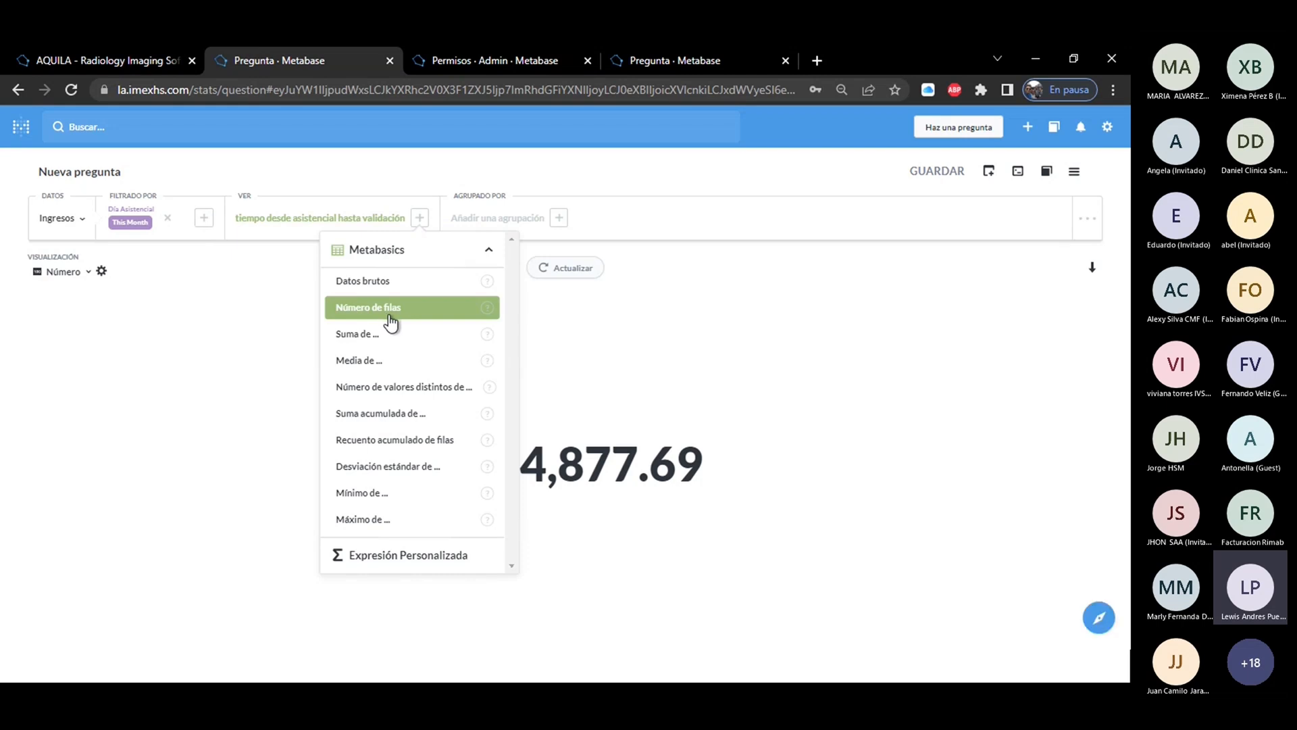
click(390, 318)
click(547, 270)
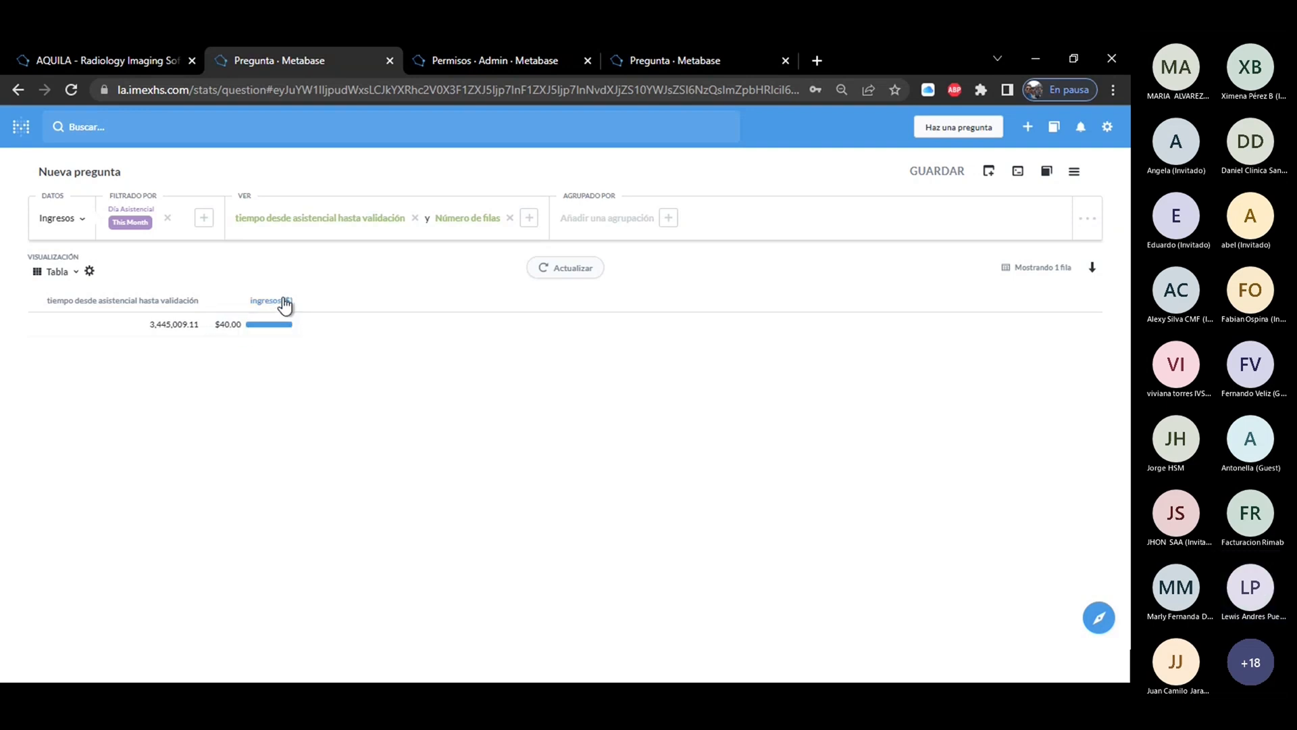
Start another custom expression with the Suma of Tiempo desde Asistencial seg + Tiempo desde Lectura seg.
click(531, 219)
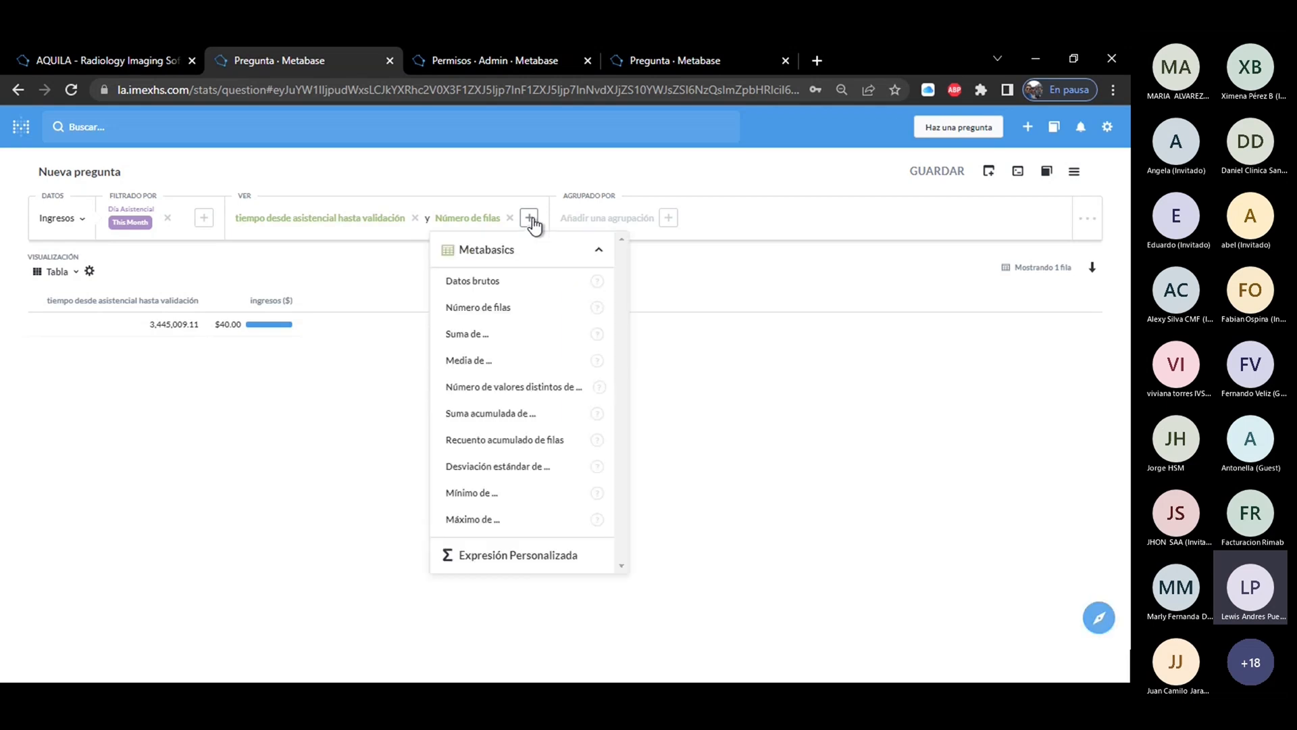
click(518, 556)
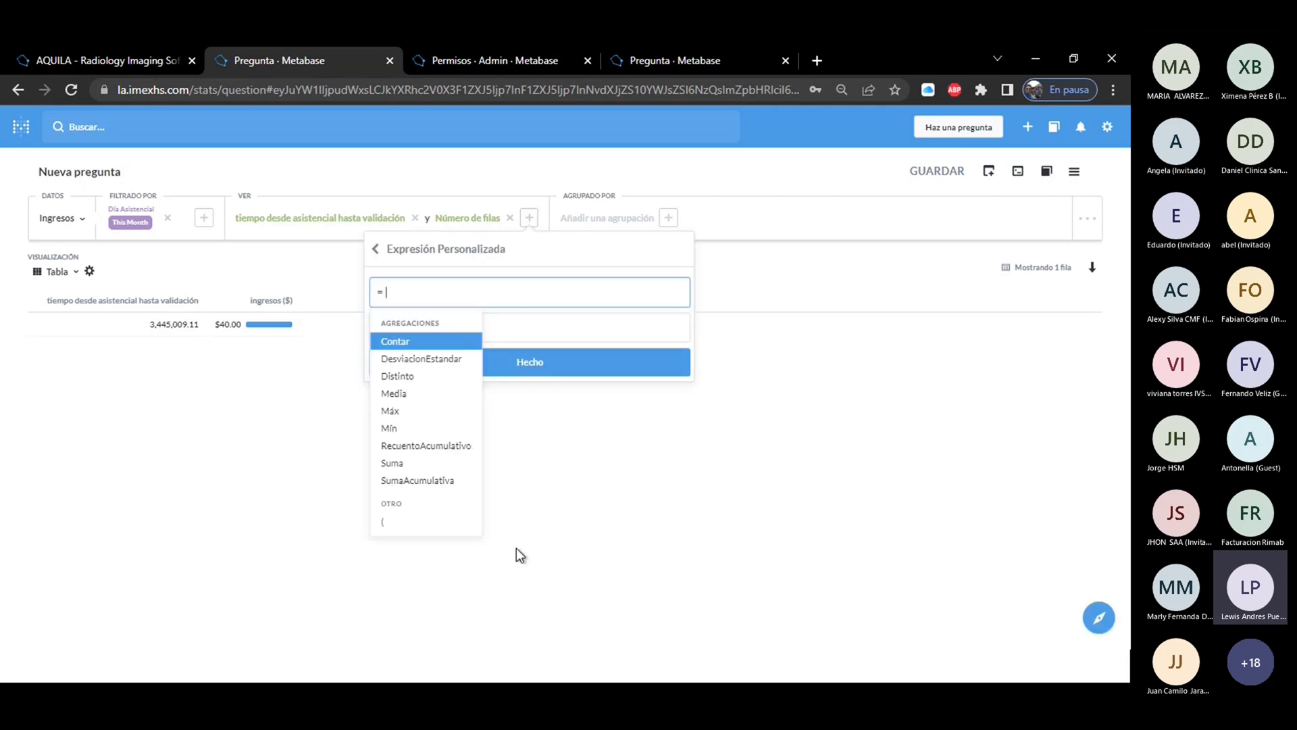
click(399, 463)
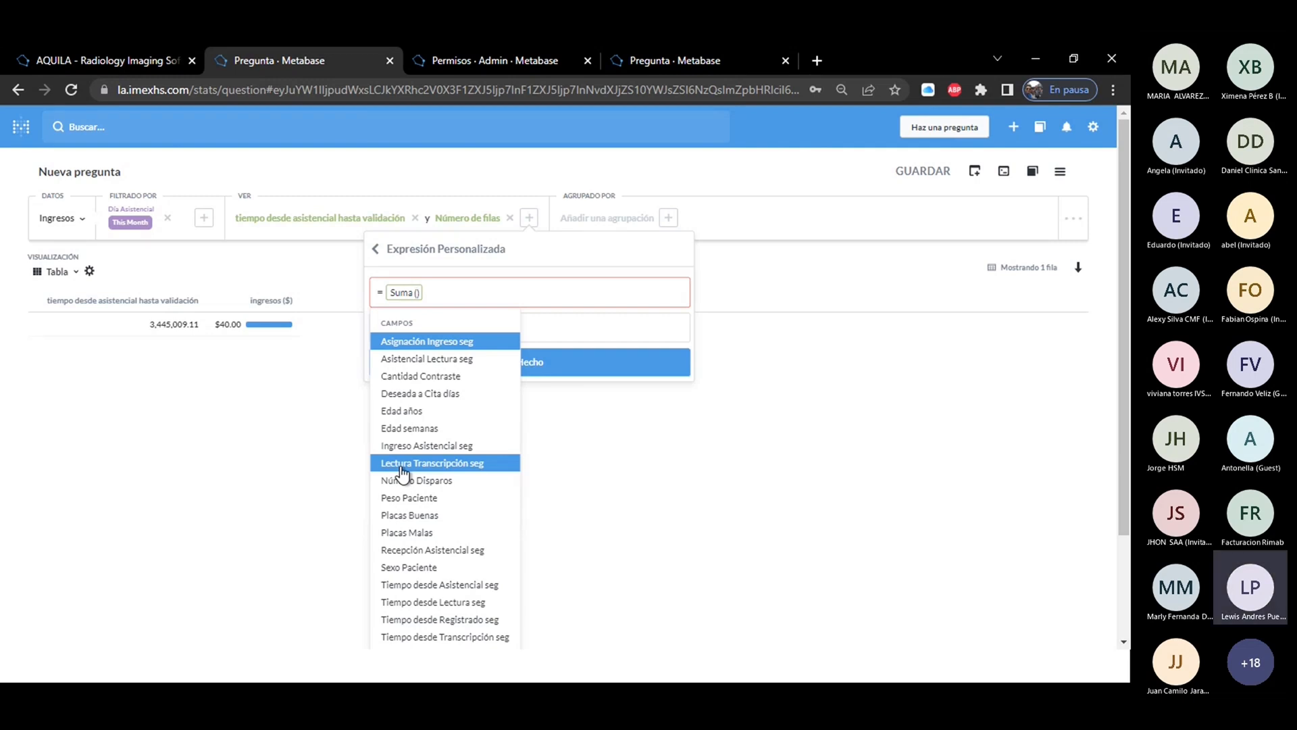
click(433, 585)
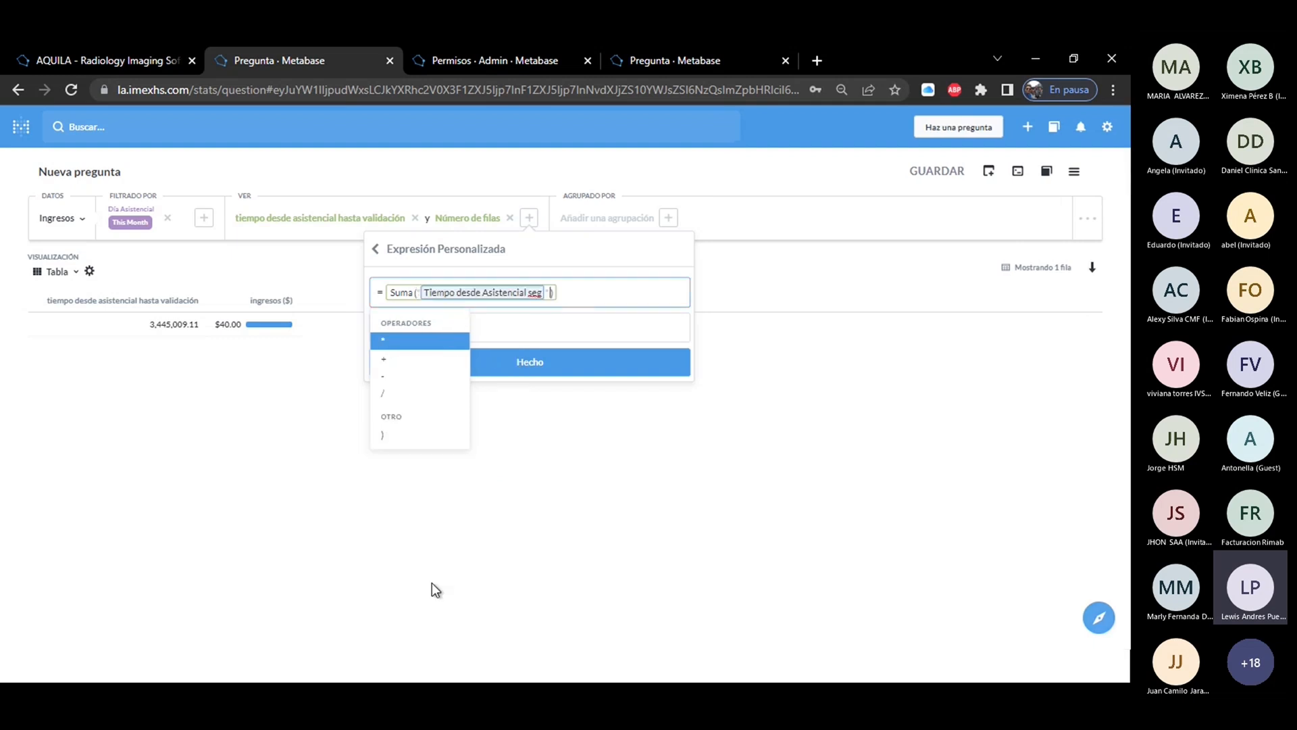
text(+)
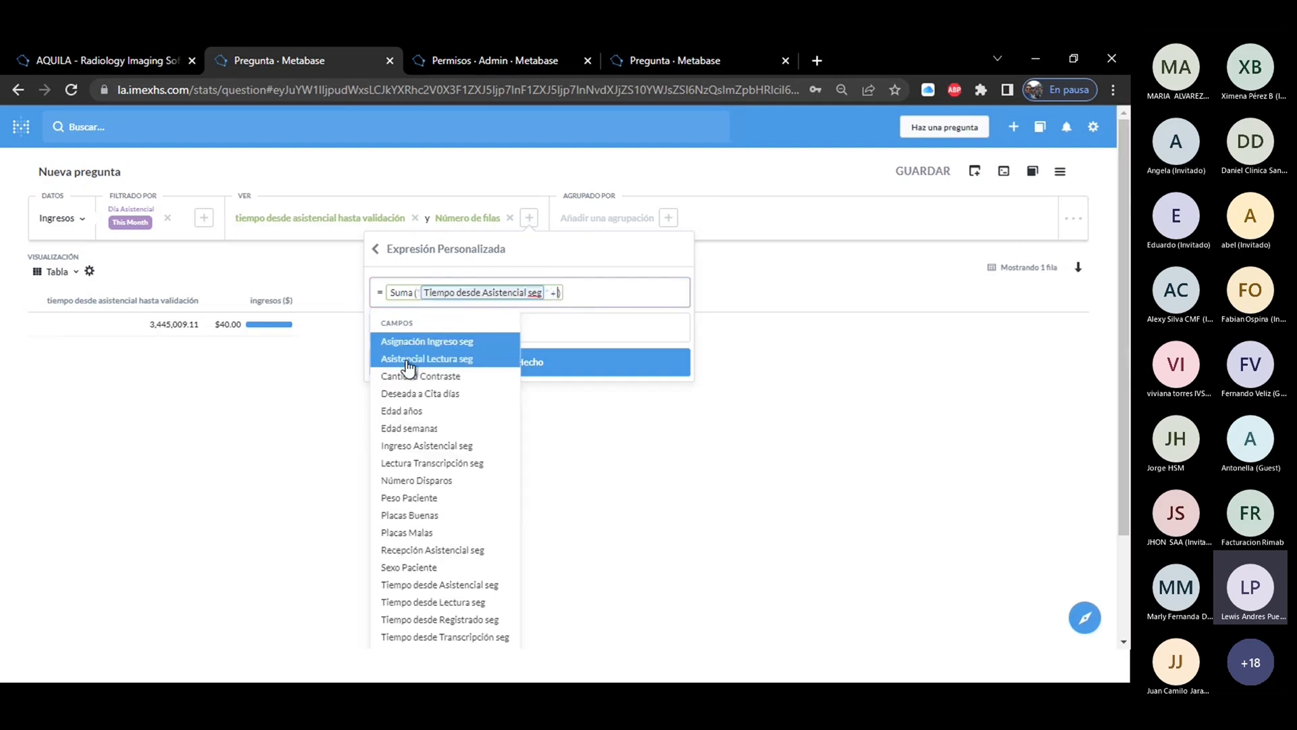
click(460, 602)
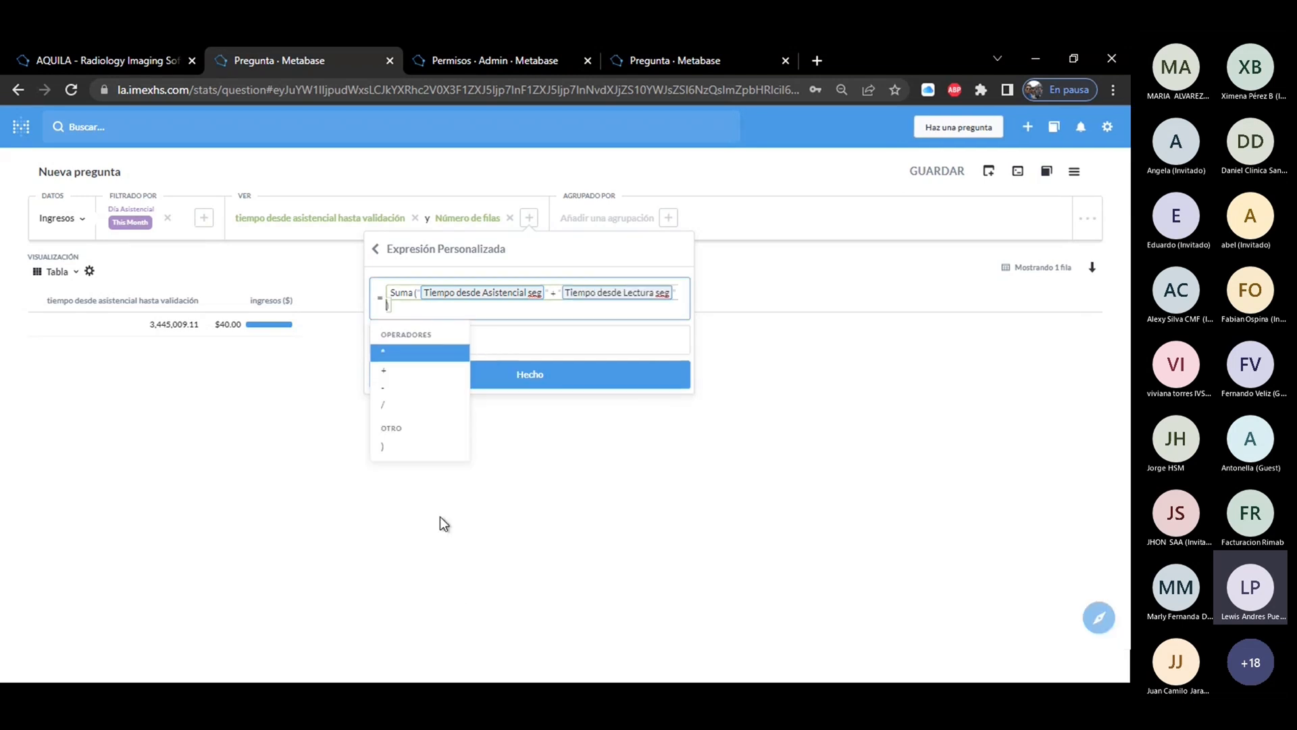
Extend the sum inside Suma with Tiempo desde Transcripción seg and with Transcripción Validación seg divided by 3600.
click(419, 373)
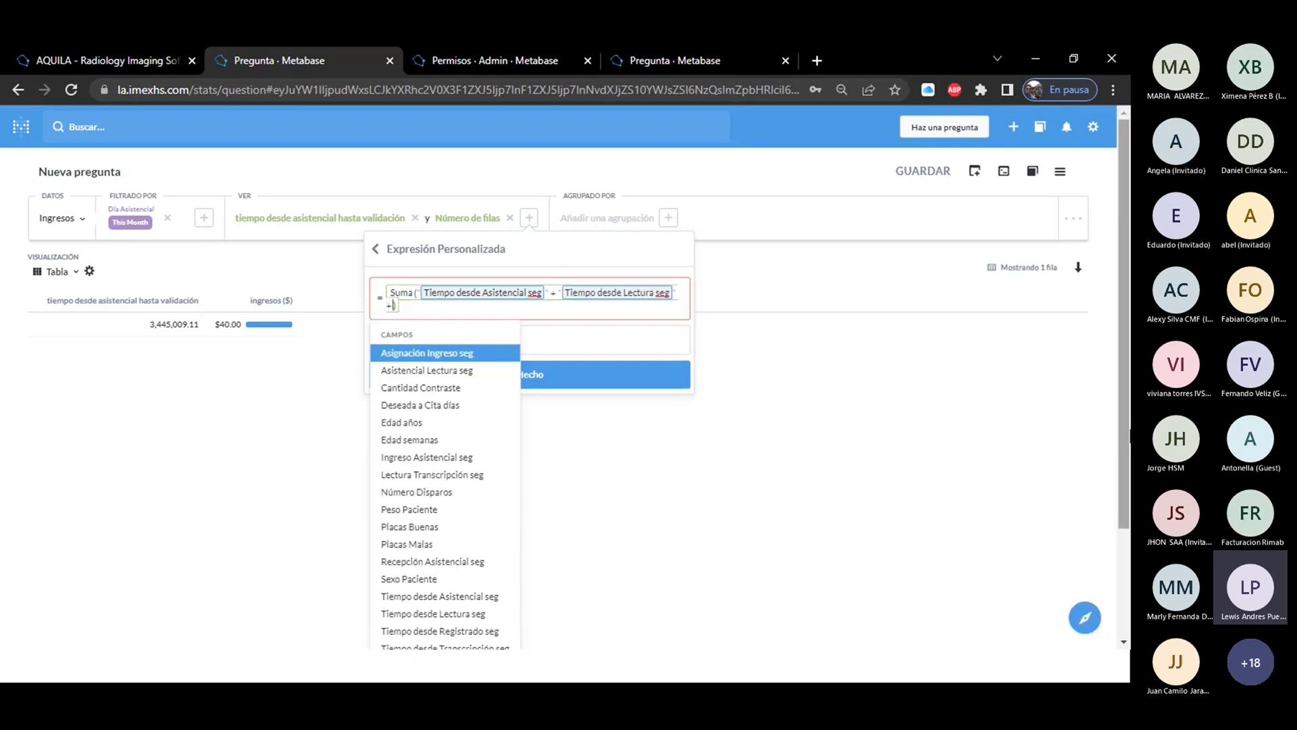
scroll(427, 640, down, 1)
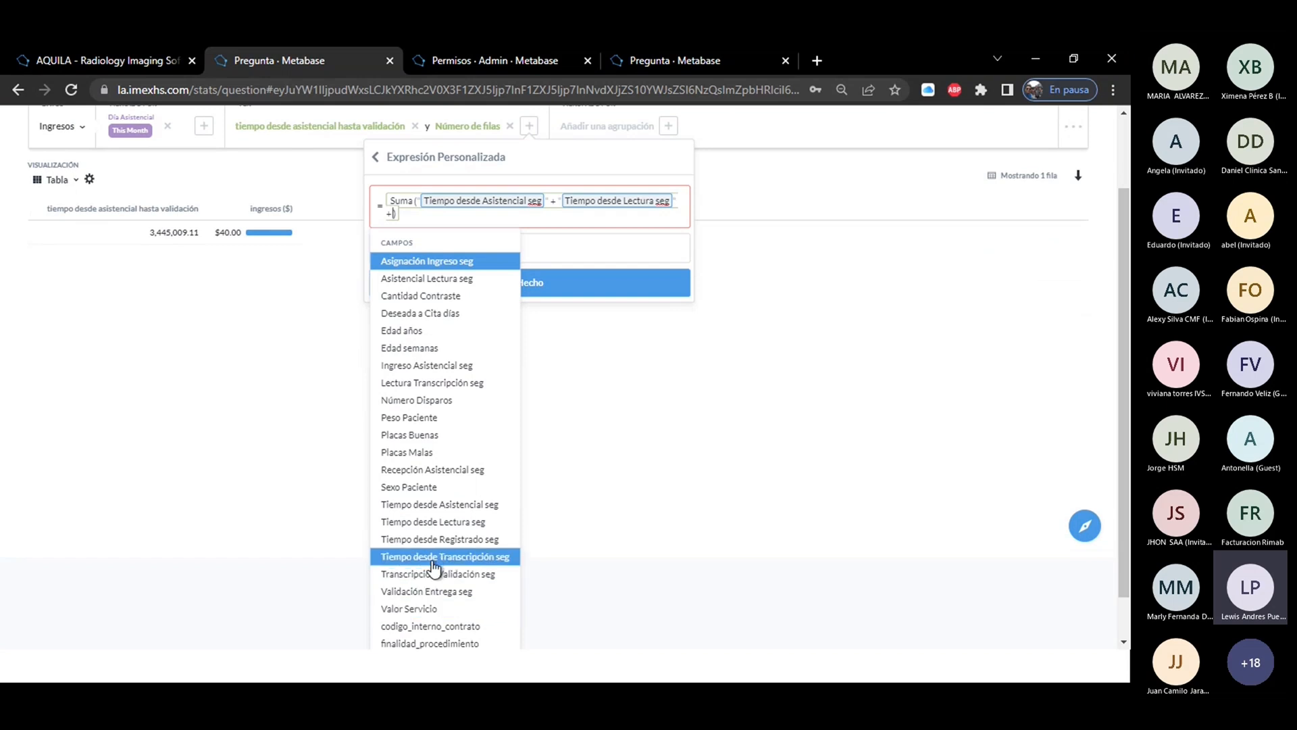
click(433, 557)
click(411, 371)
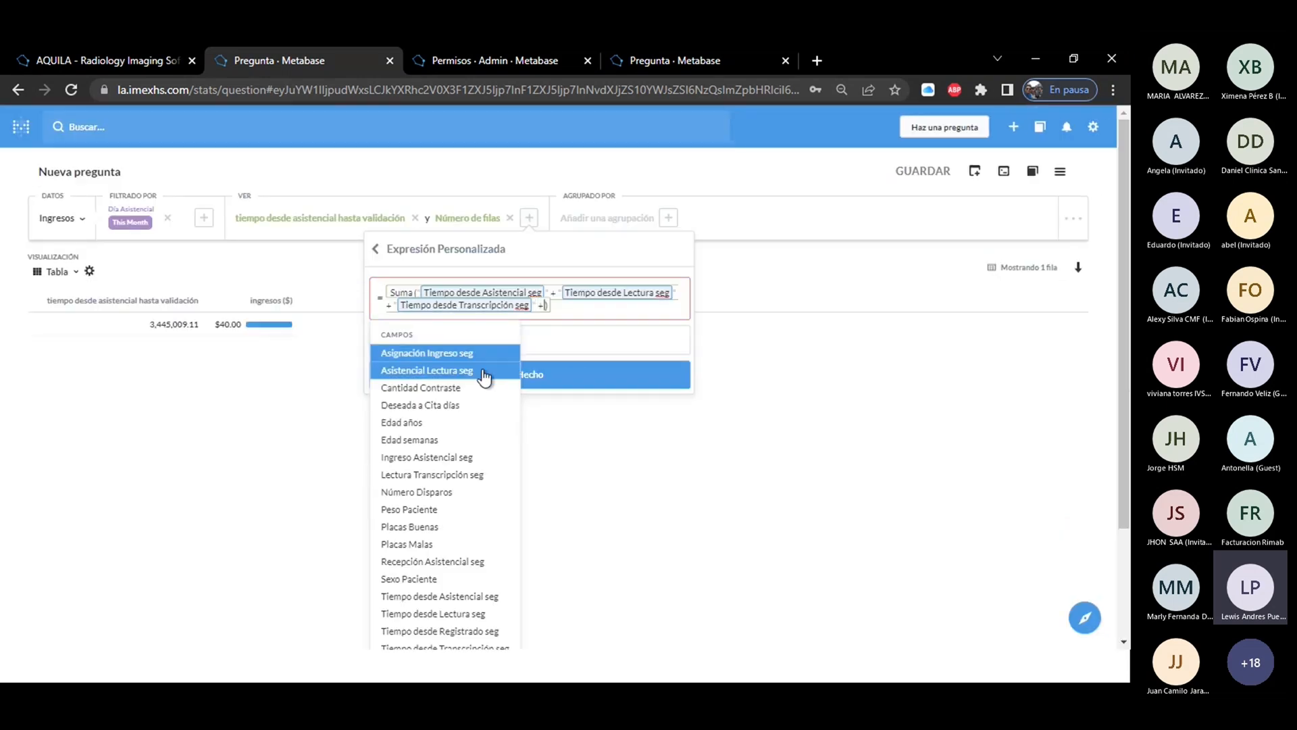
scroll(484, 376, down, 2)
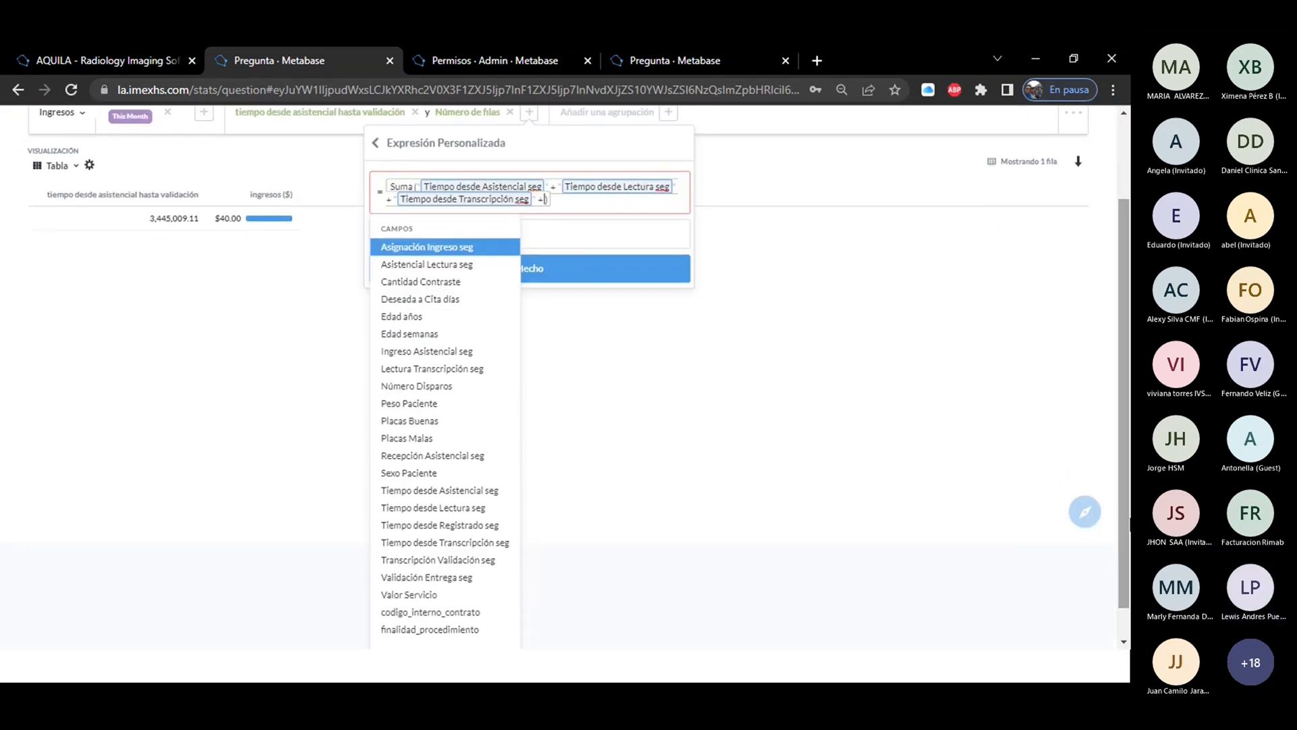
click(439, 559)
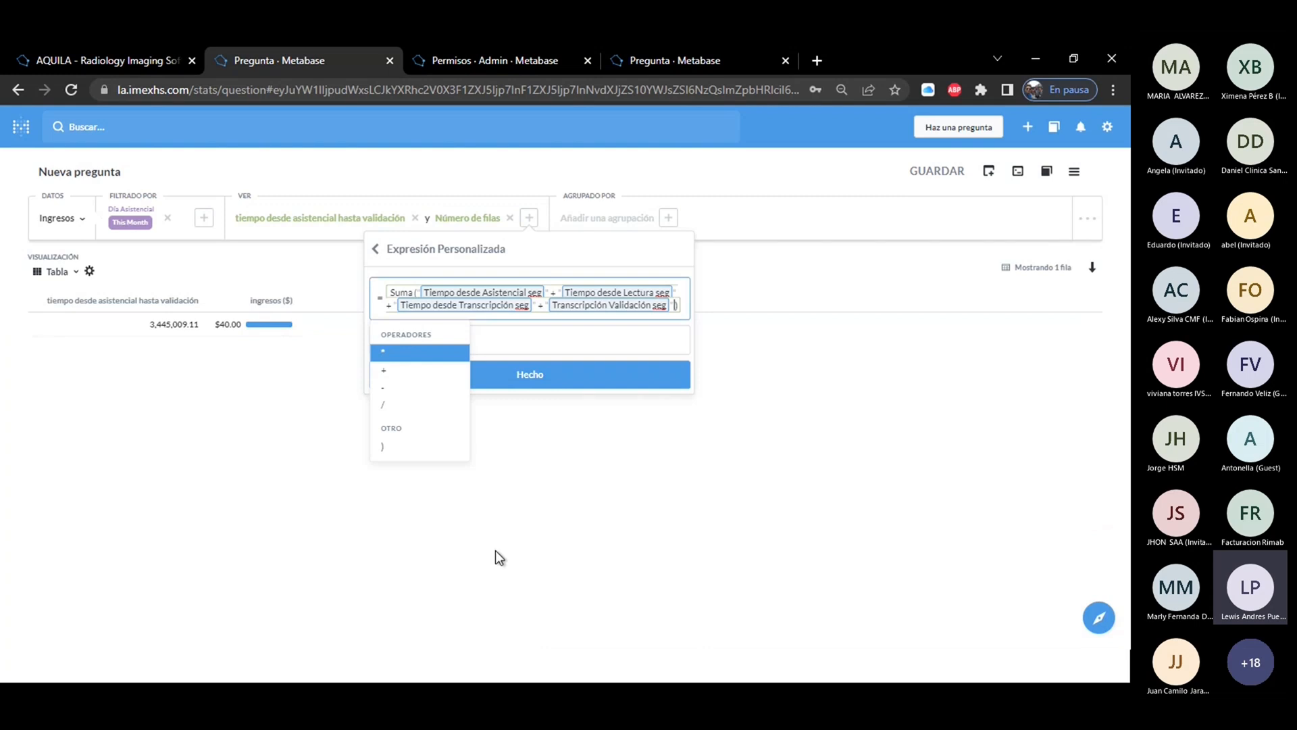
click(412, 408)
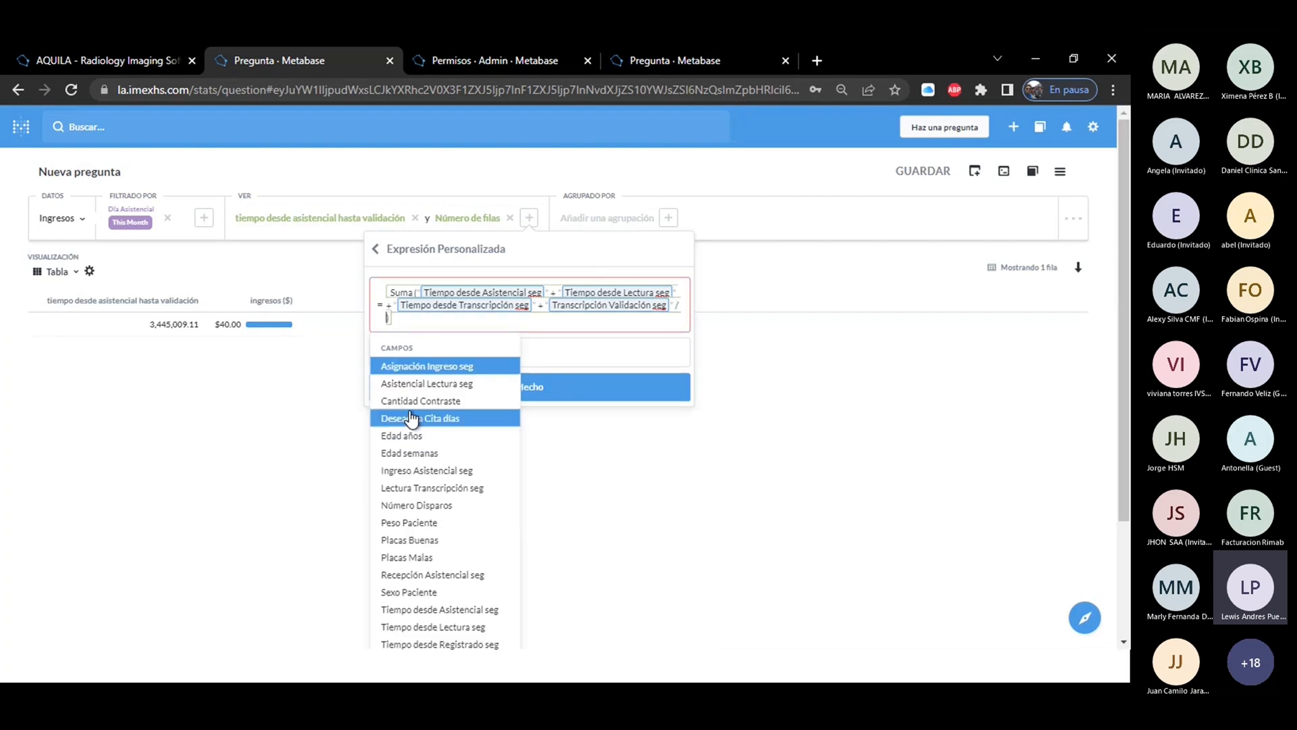
text(360)
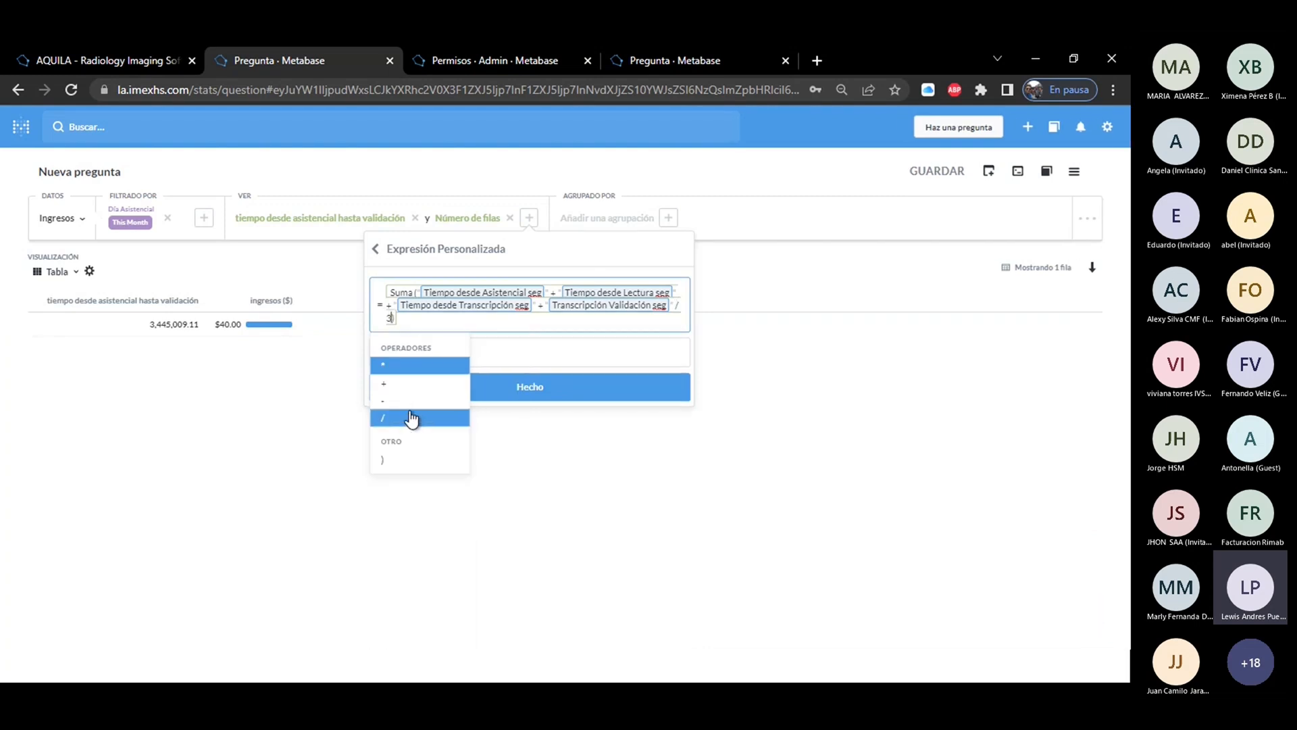
text(0)
Name the Suma expression "tiempo total desde el asistencial a validación", apply it and get the answer.
click(515, 348)
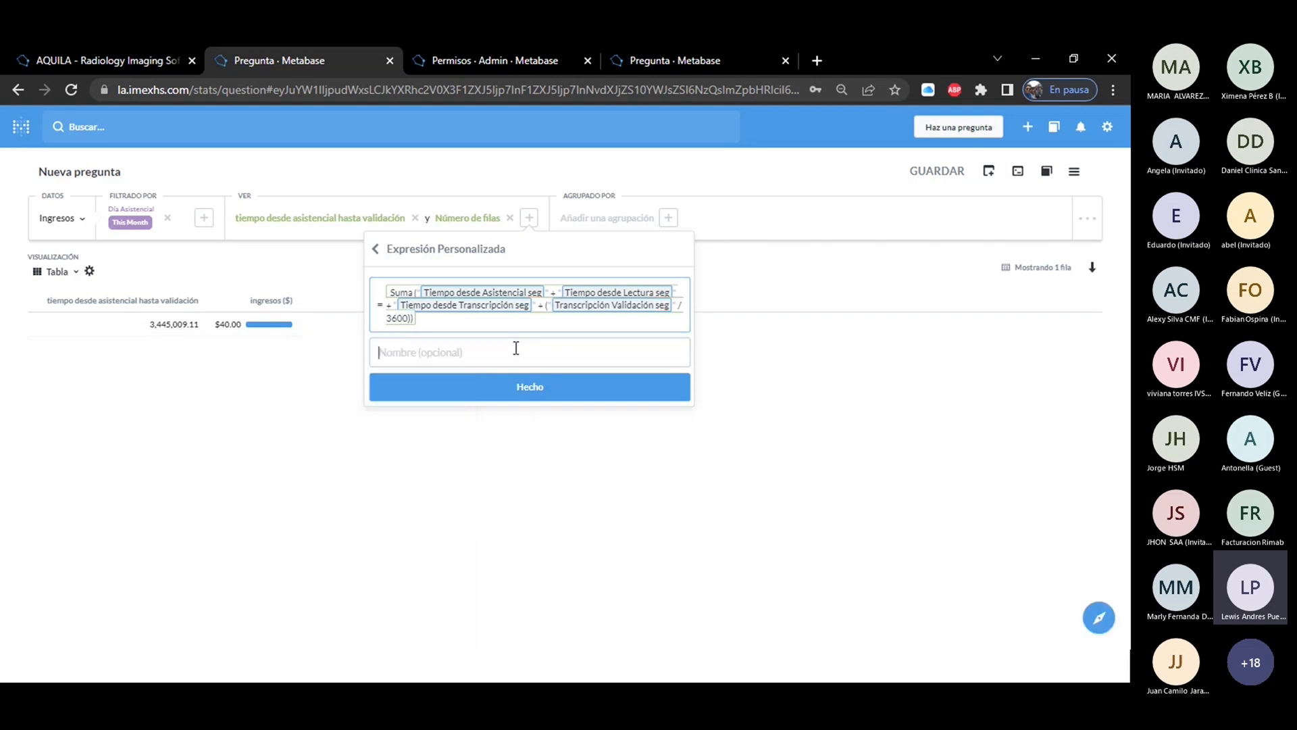
text(toe)
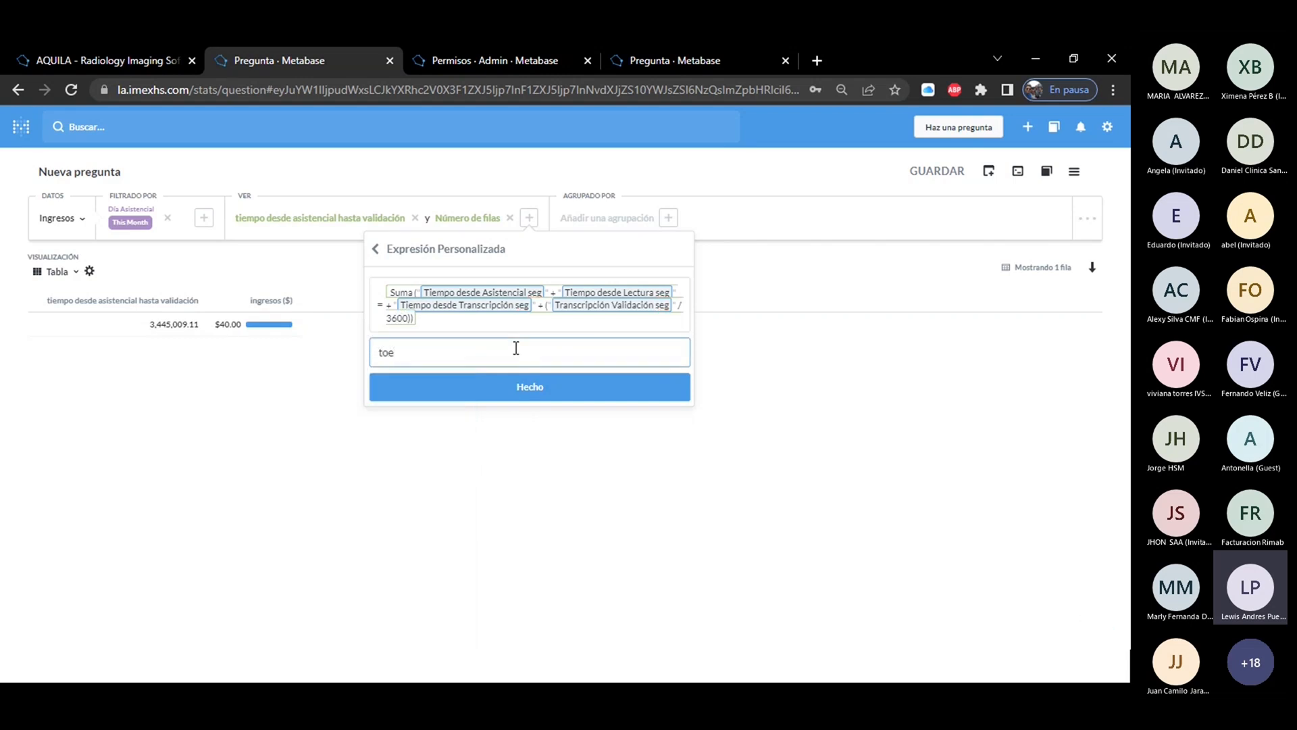
key(BackSpace)
key(BackSpace)
text(iempo total desde al)
key(BackSpace)
key(BackSpace)
text(el asistencial a validación)
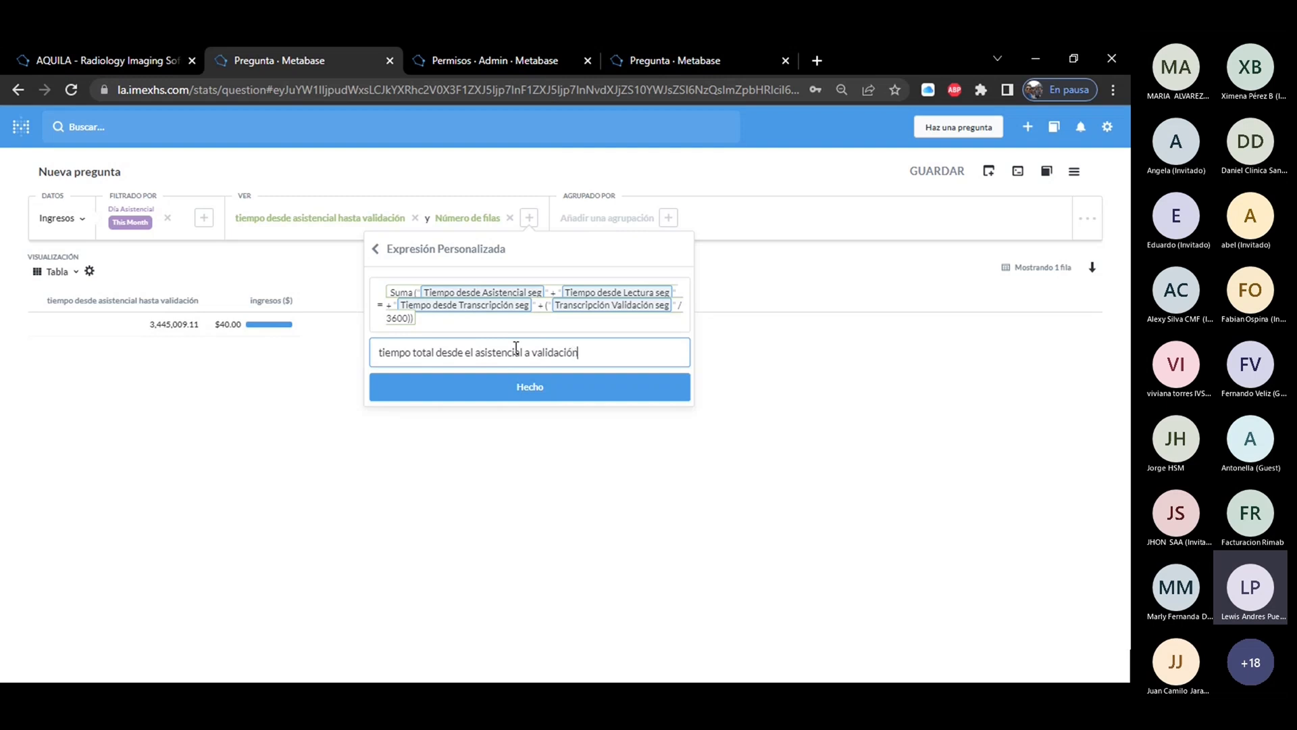
click(542, 386)
click(554, 271)
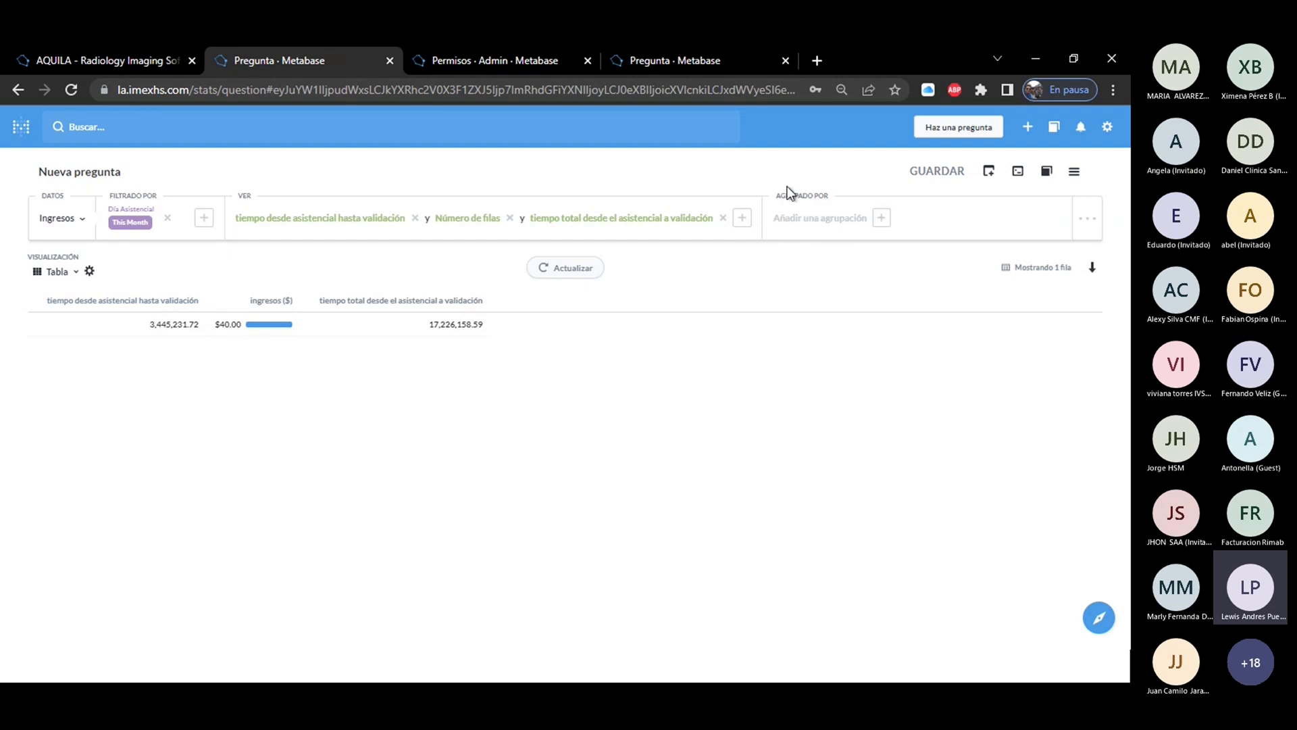
Group the results by Modalidad and get the answer.
click(816, 227)
text(m)
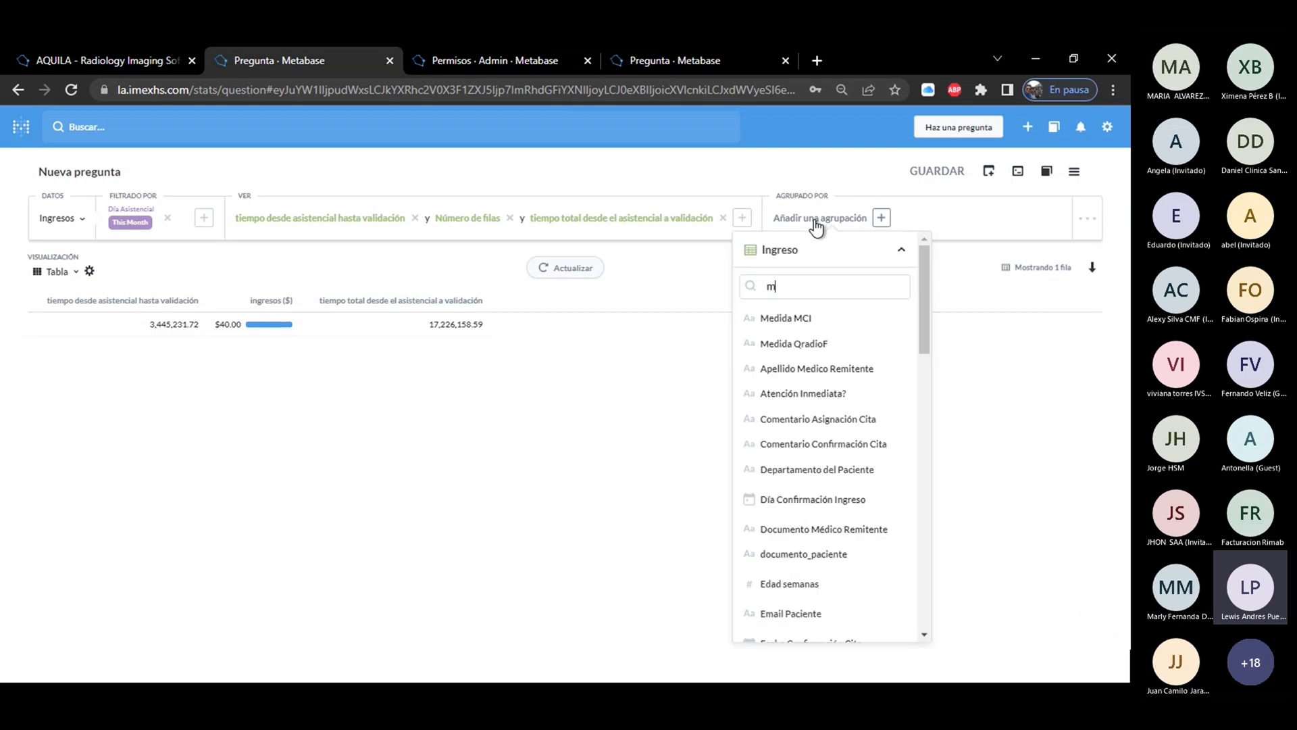
text(od)
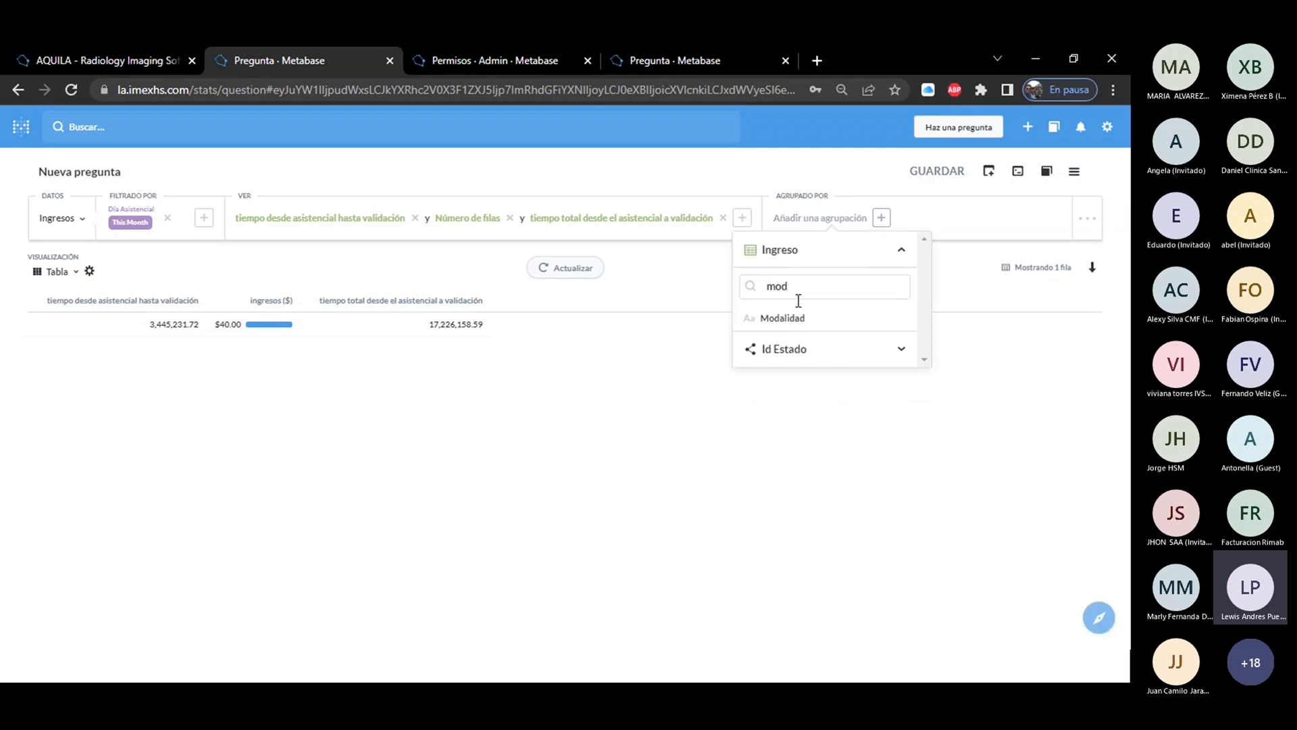
click(797, 317)
click(562, 269)
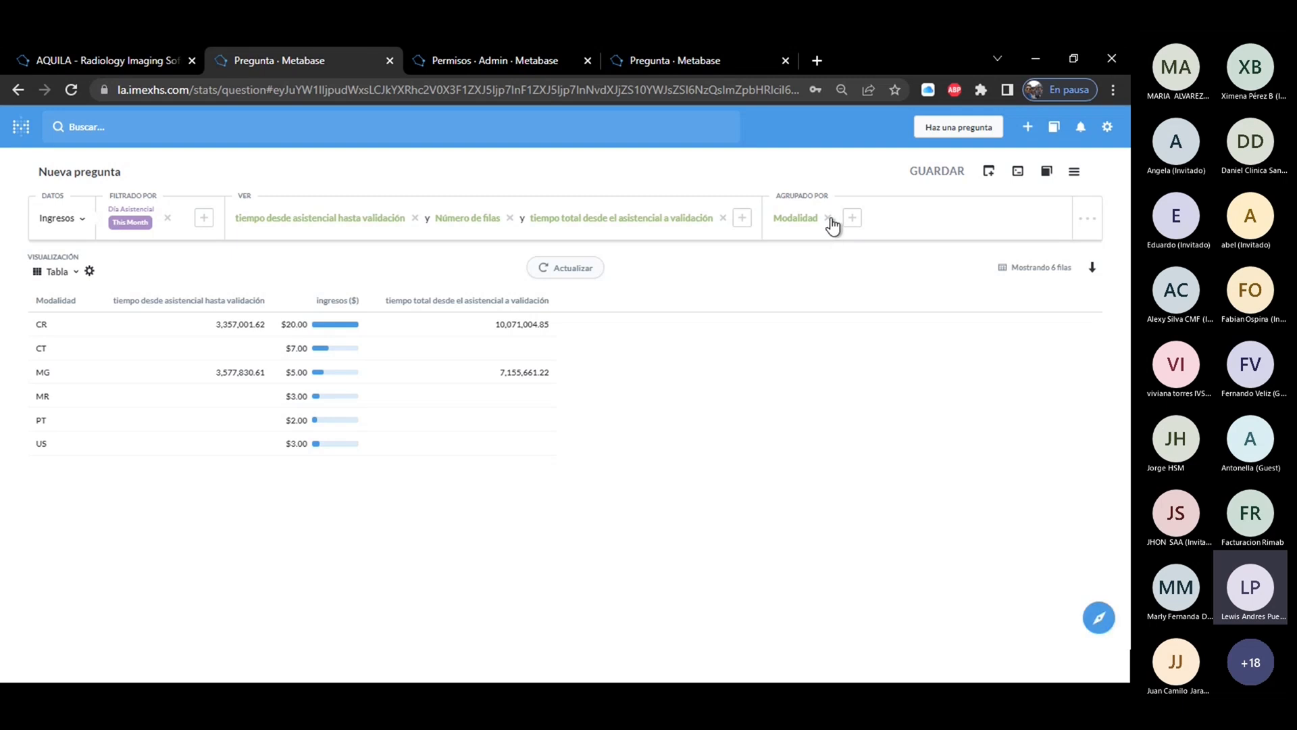
Remove the Modalidad grouping, the total time expression and Número de filas, and get the answer again.
click(828, 218)
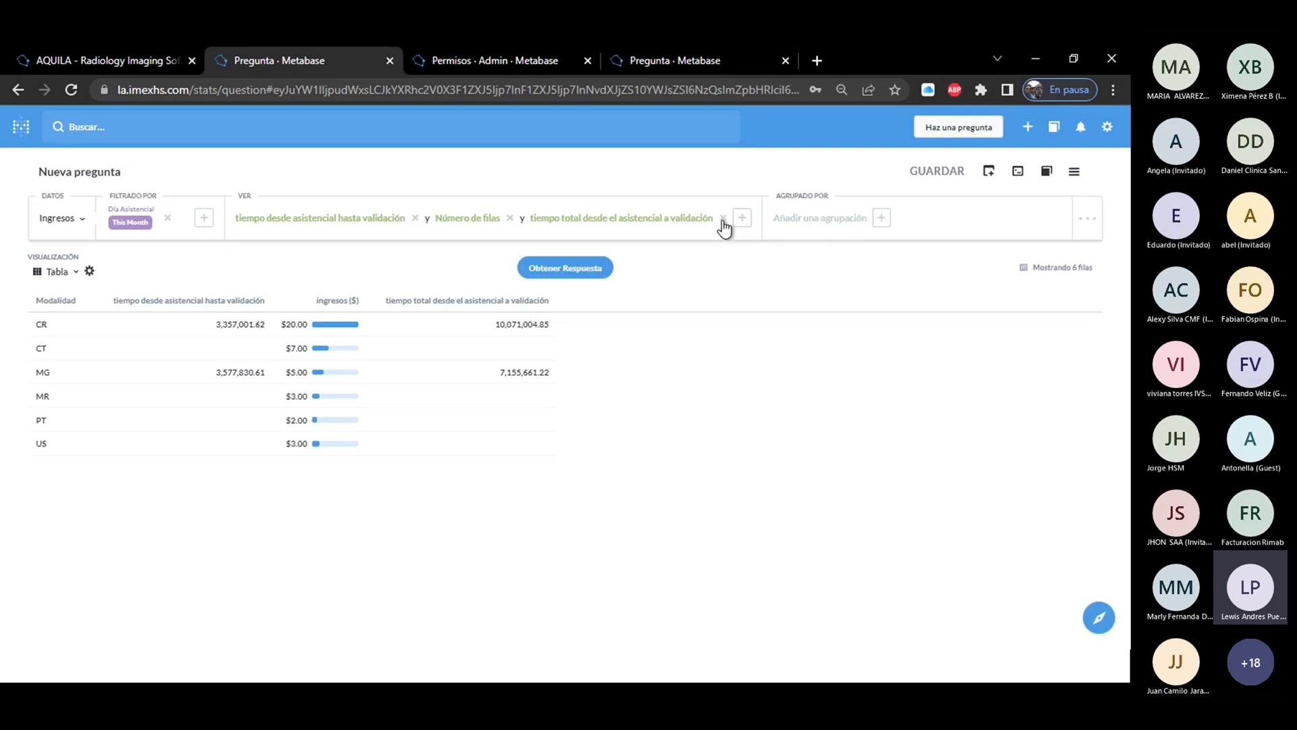
click(723, 217)
click(509, 219)
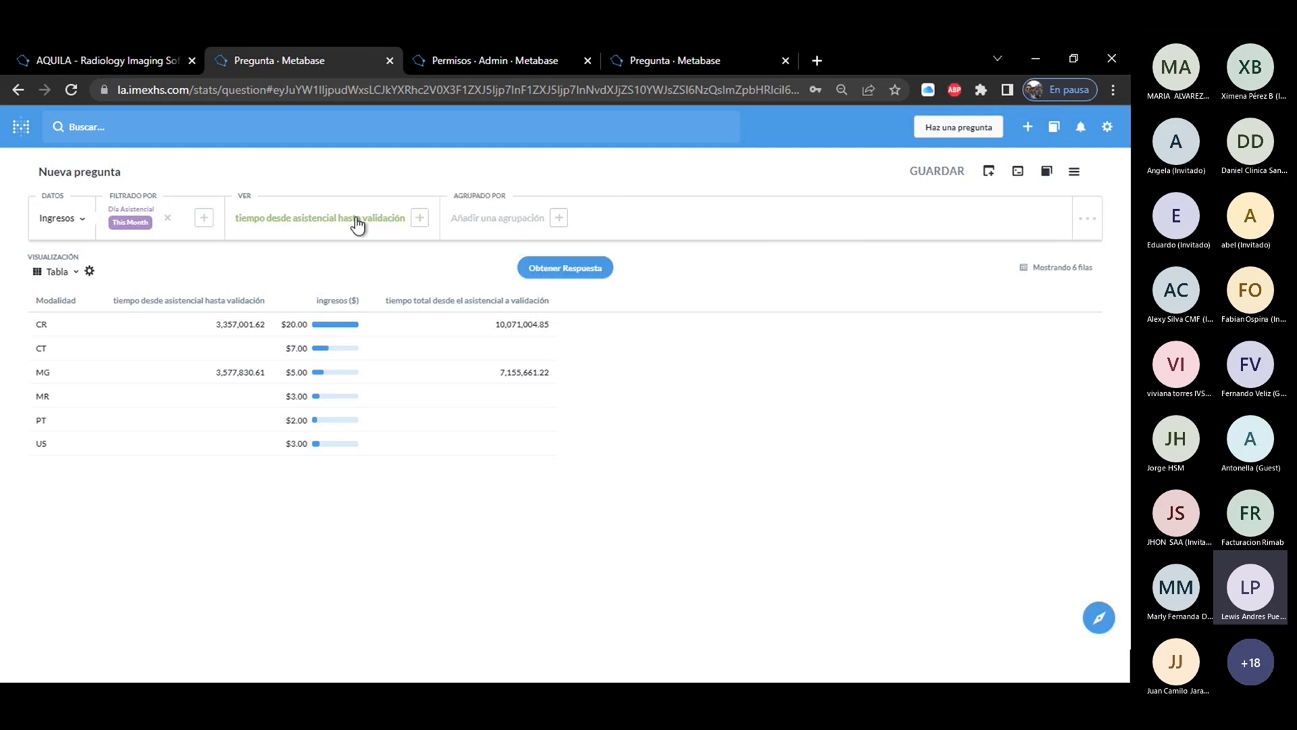
click(530, 270)
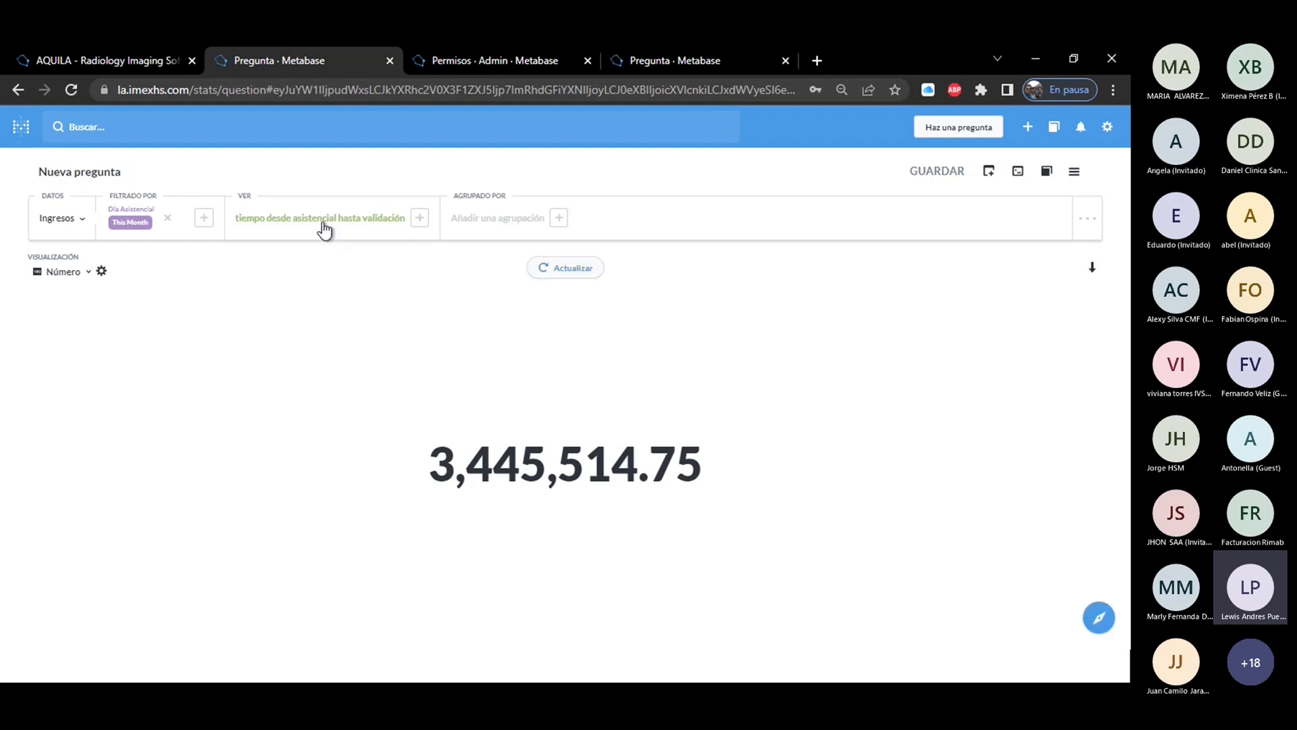
Remove the This Month filter on Día Asistencial and review the formula of the remaining custom expression.
click(168, 221)
click(438, 218)
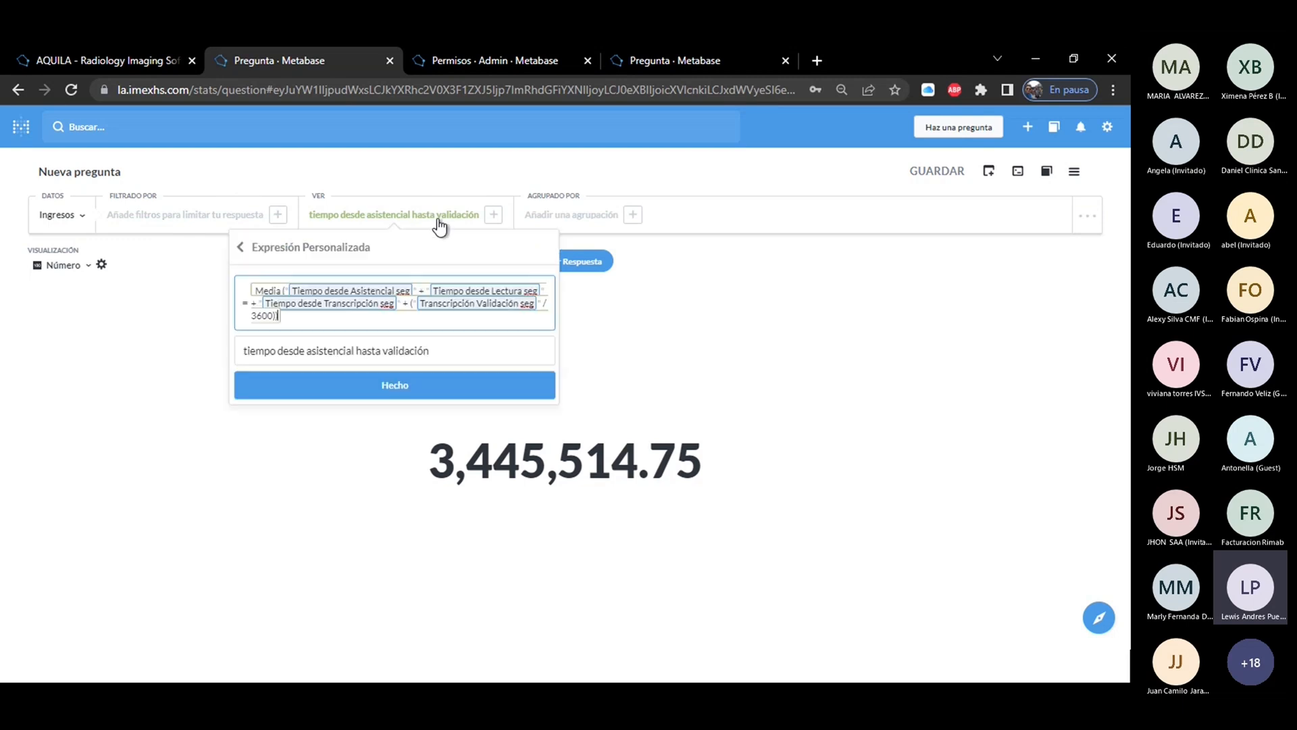
click(371, 390)
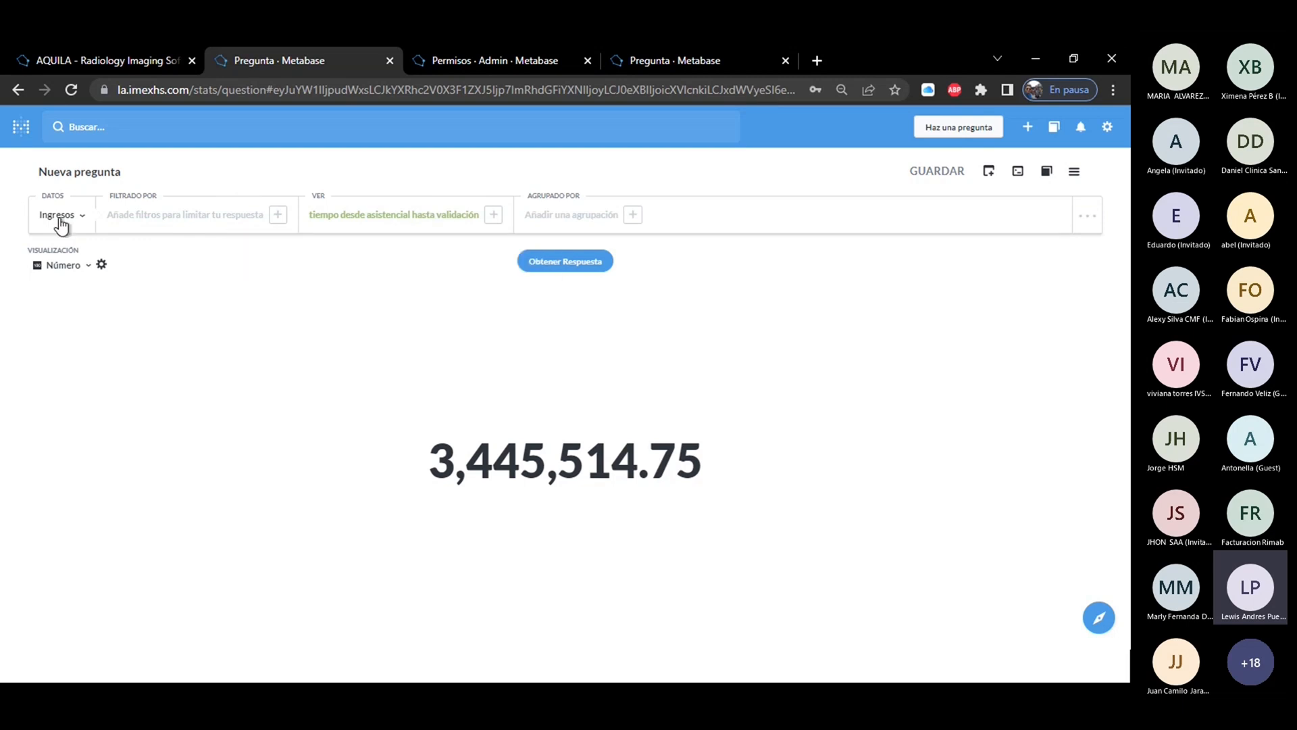
Start a new custom question and select AQUILA as its database.
click(968, 130)
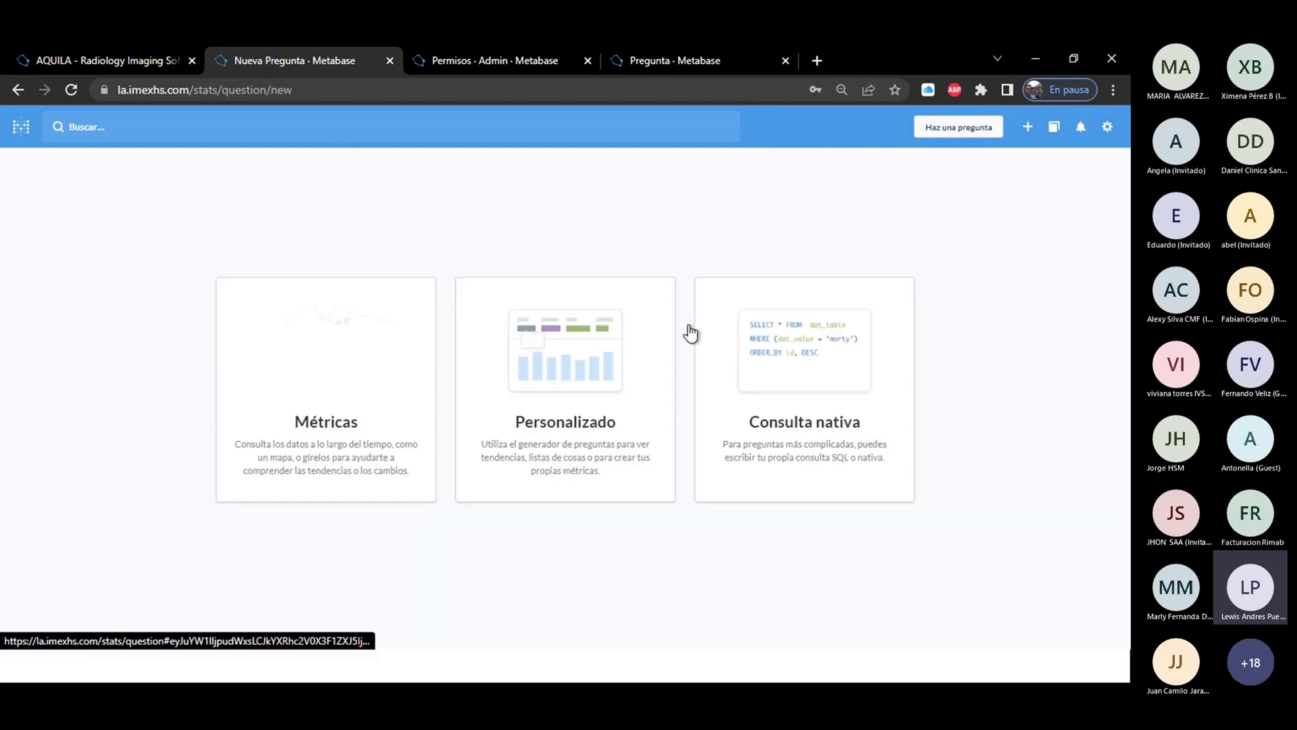
click(583, 375)
click(143, 261)
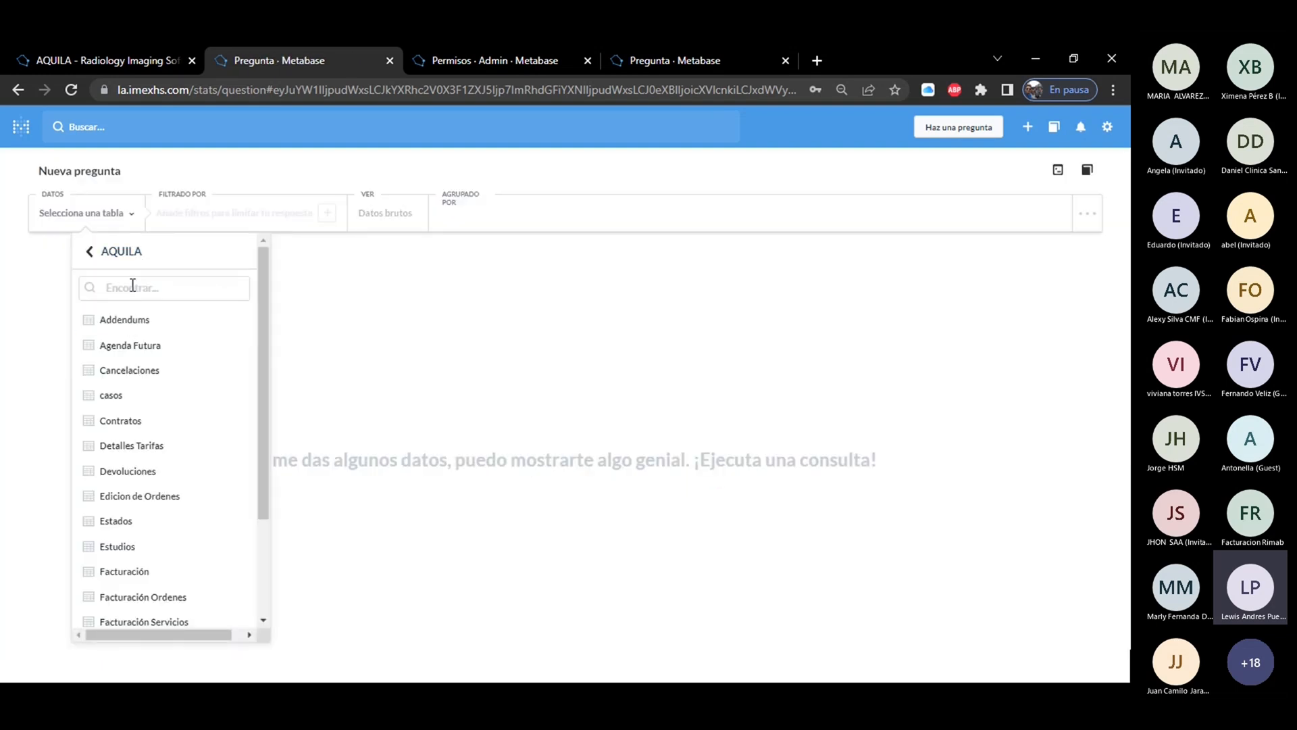
text(D)
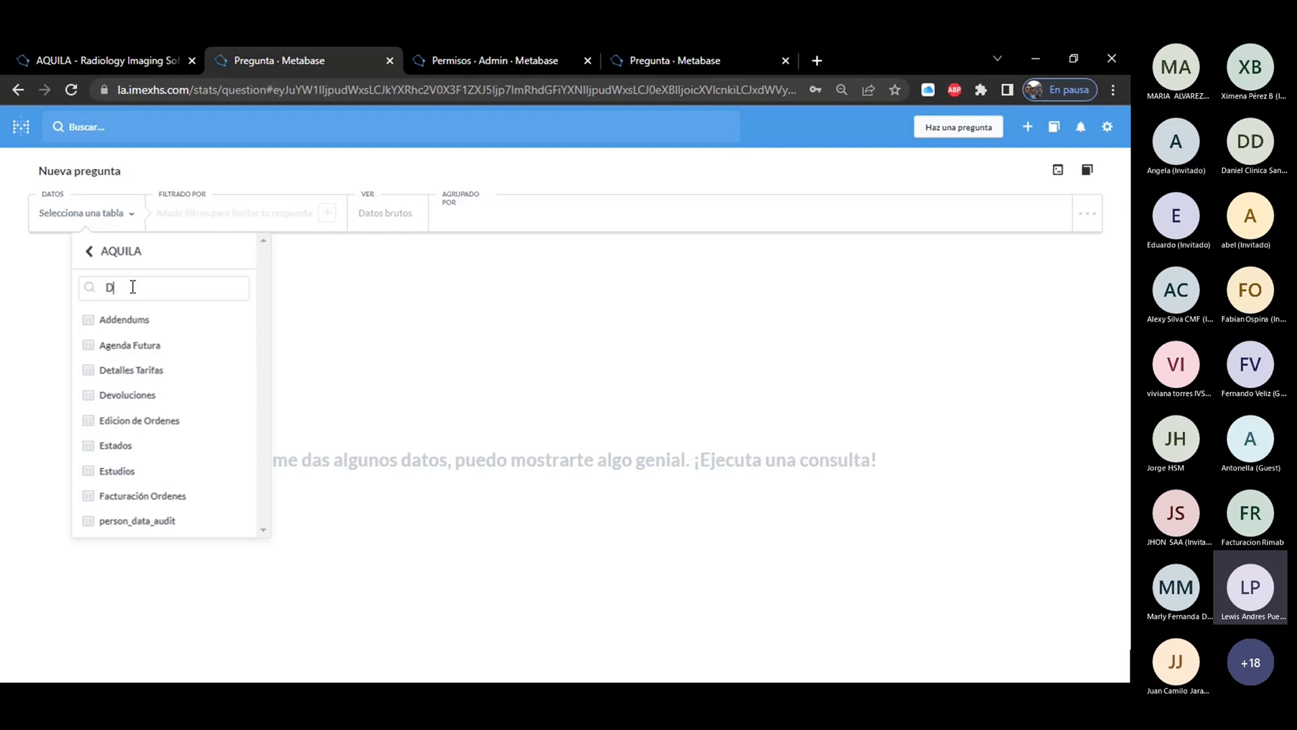
text(i)
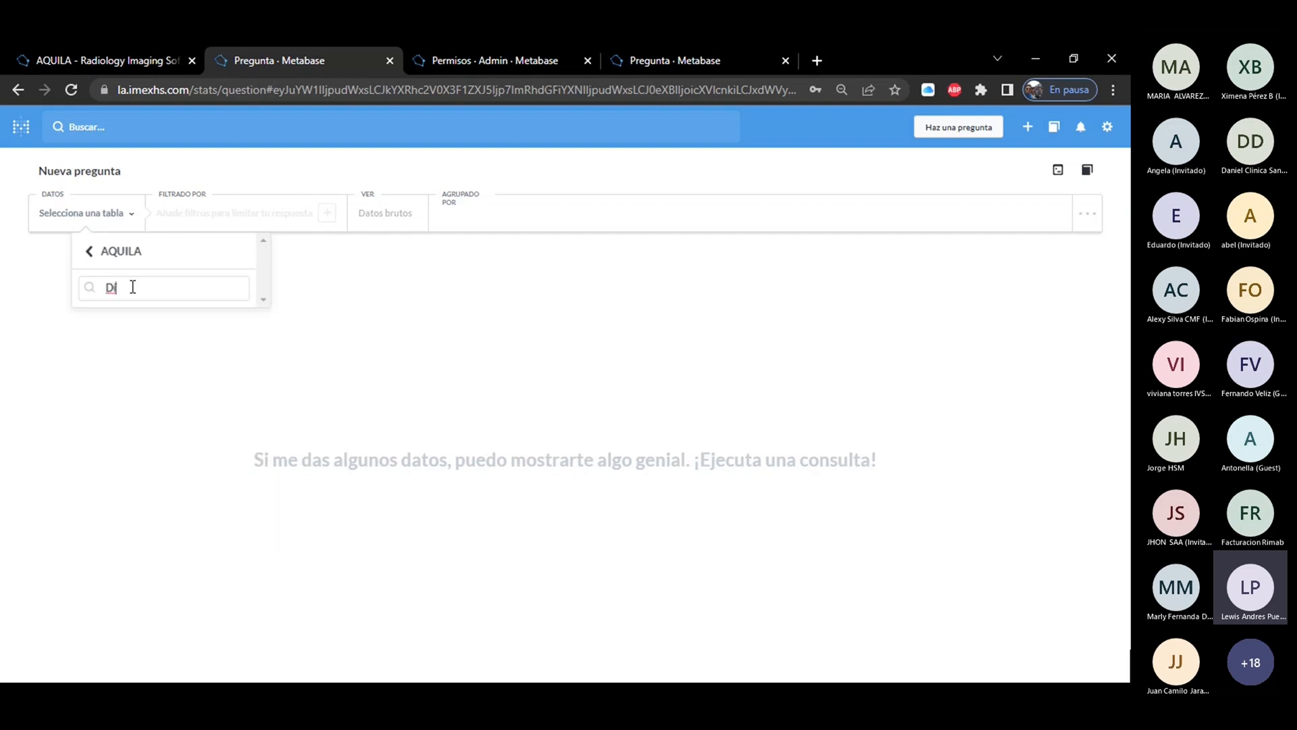
key(BackSpace)
key(BackSpace)
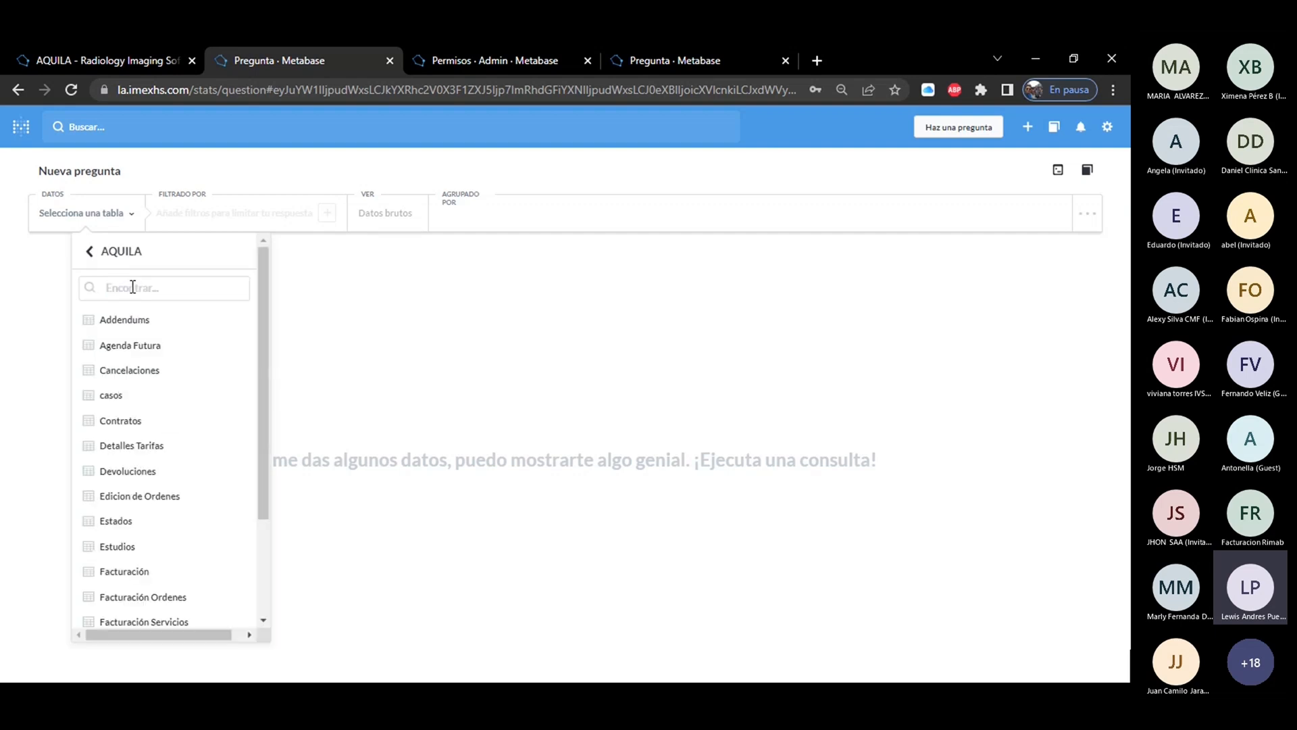
Select the Ingresos table as the question's data and get its raw data without filters.
click(121, 258)
click(111, 249)
text(ingr)
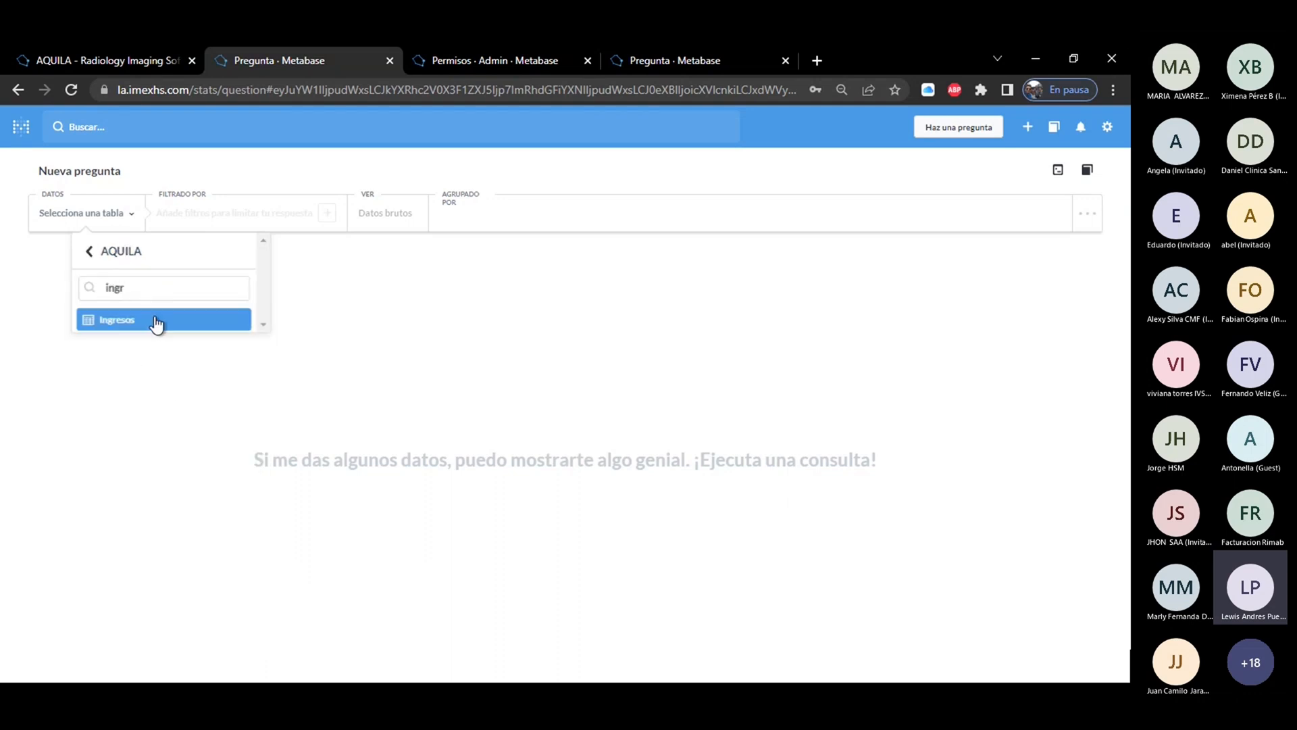
click(153, 321)
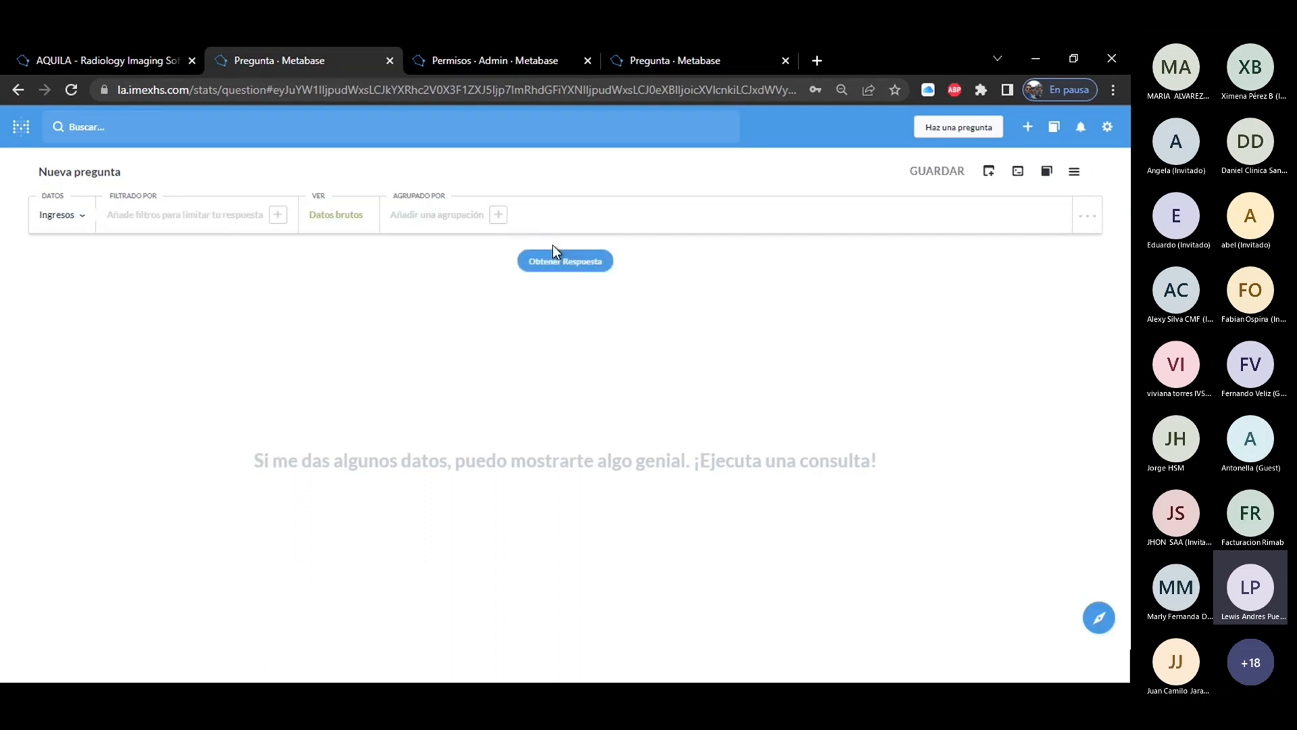
click(568, 262)
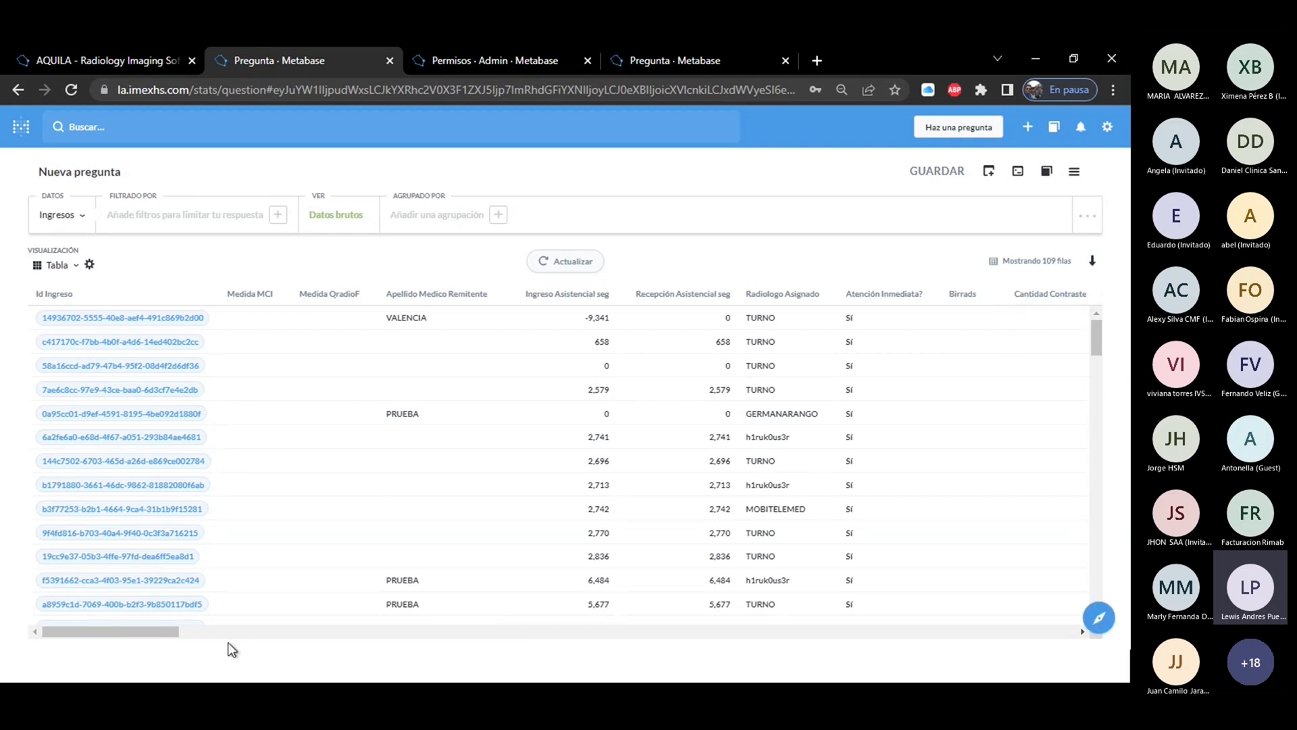
Look through the Ingresos raw data up to the date columns and download the full results as .xlsx.
drag(164, 634, 498, 678)
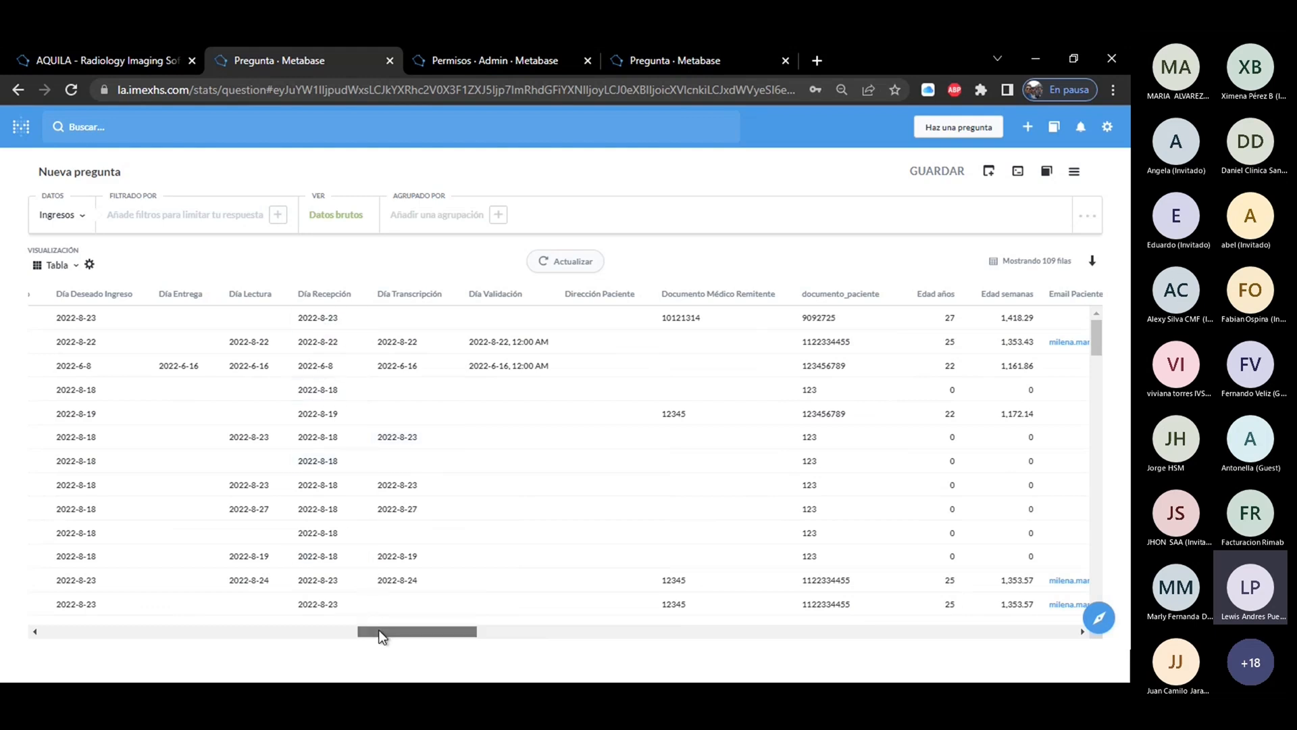
drag(379, 633, 482, 648)
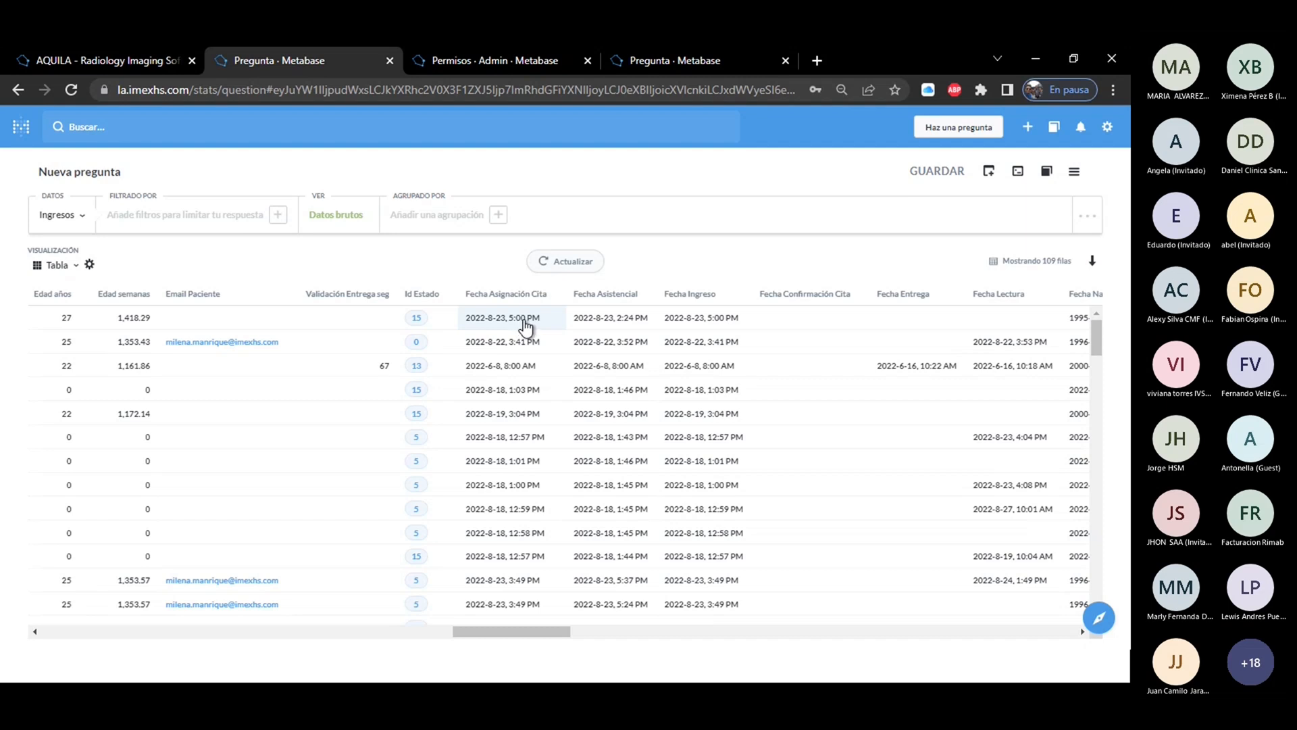
click(1092, 261)
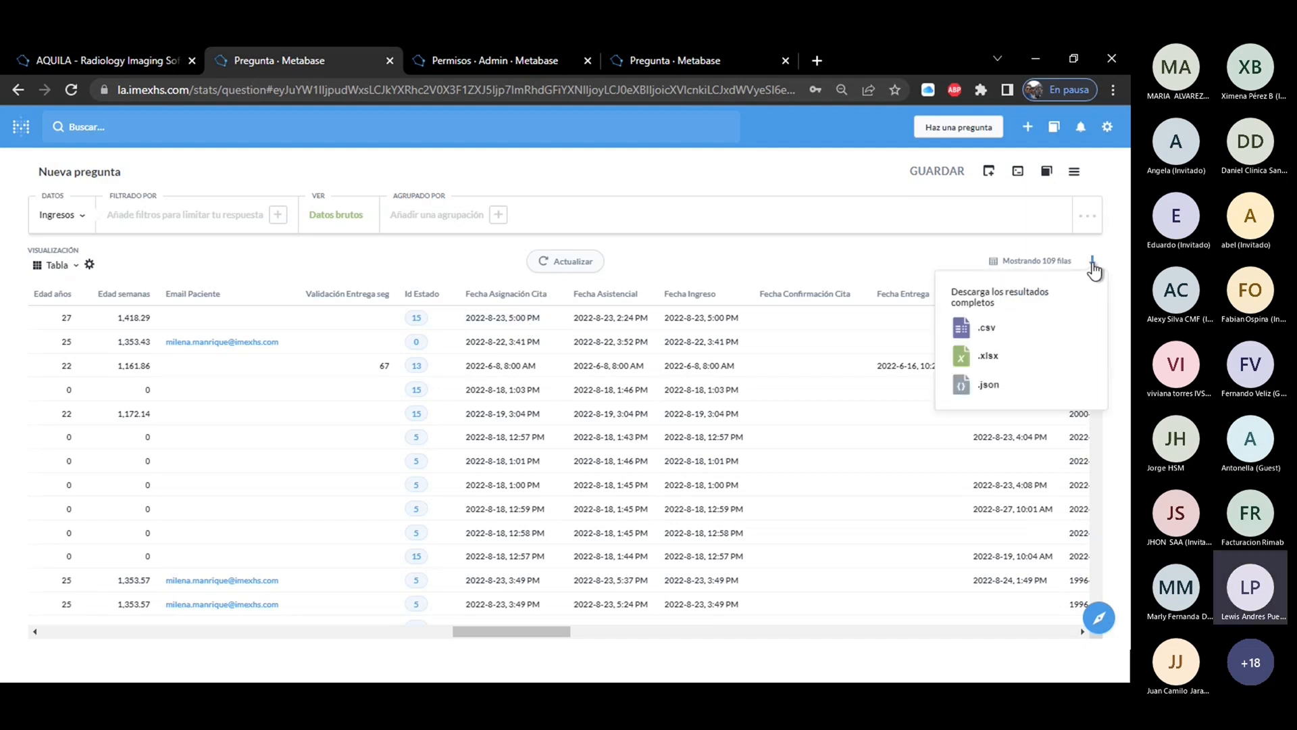
click(988, 355)
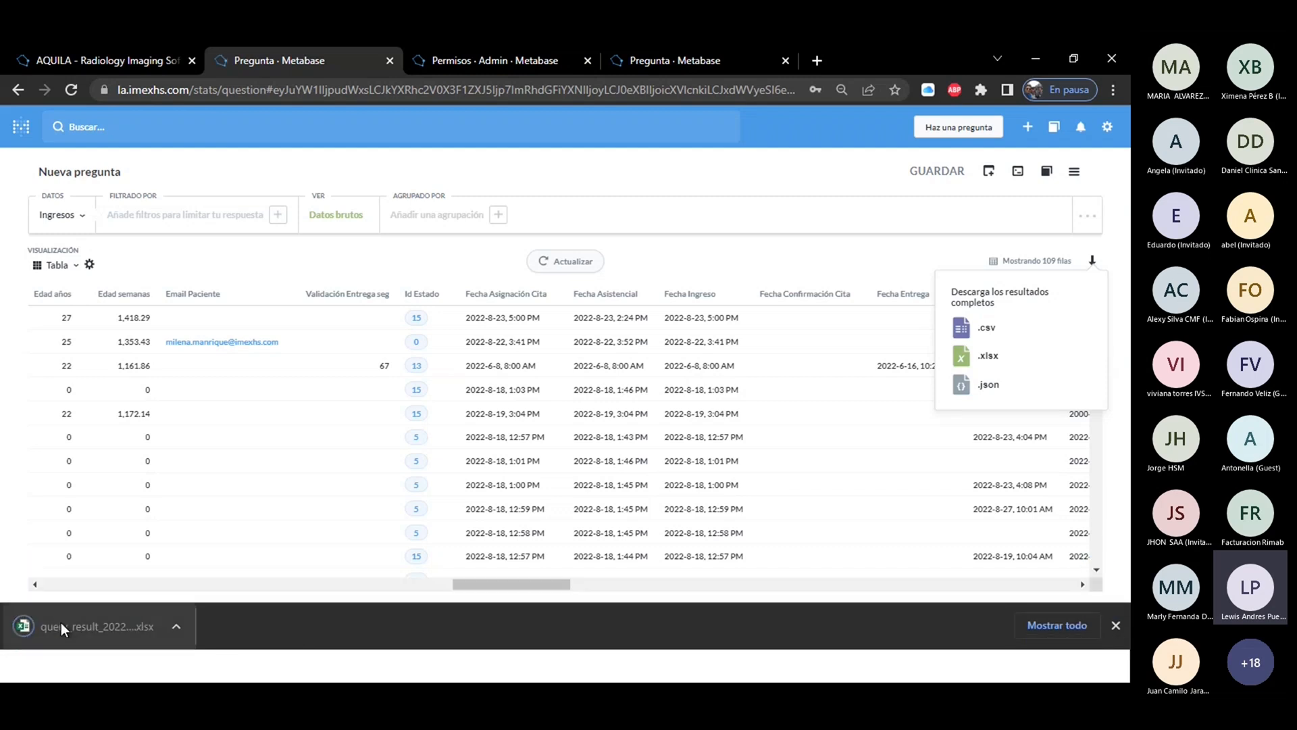
Open the downloaded query_result file in Excel, maximize its window and enable editing.
click(62, 626)
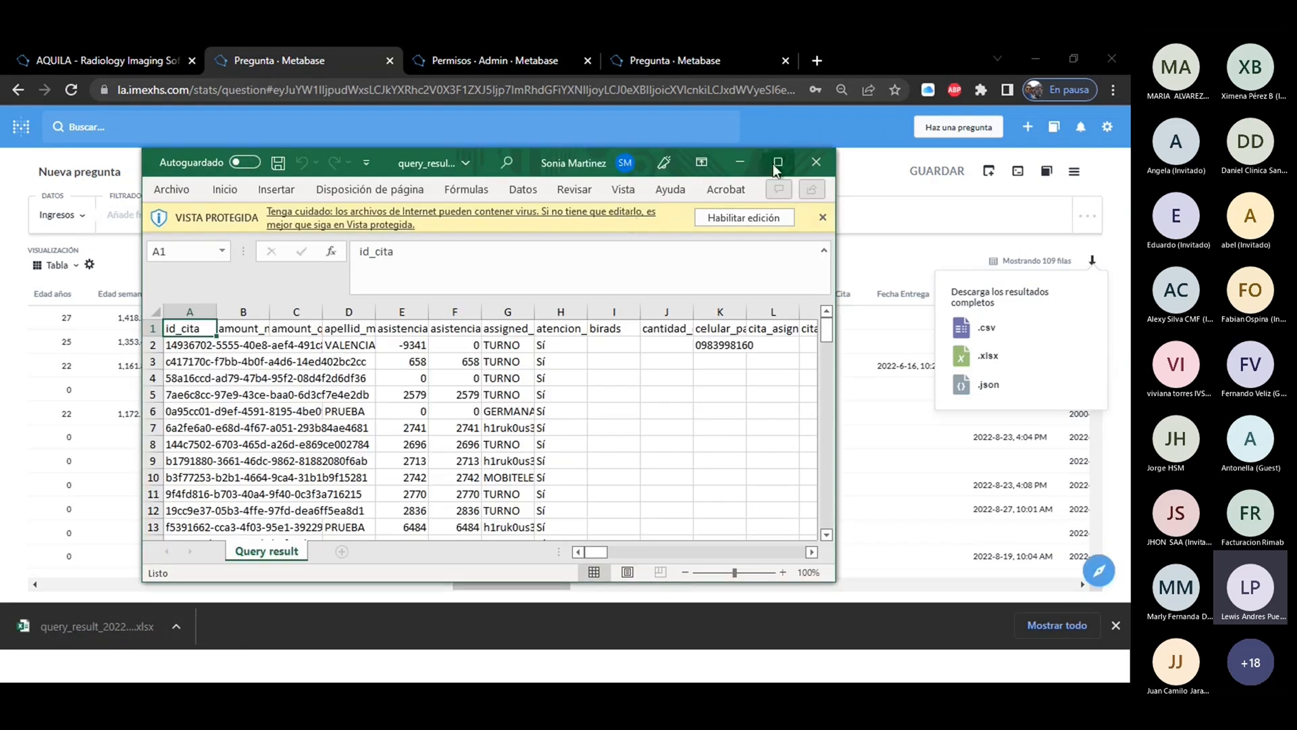
click(777, 163)
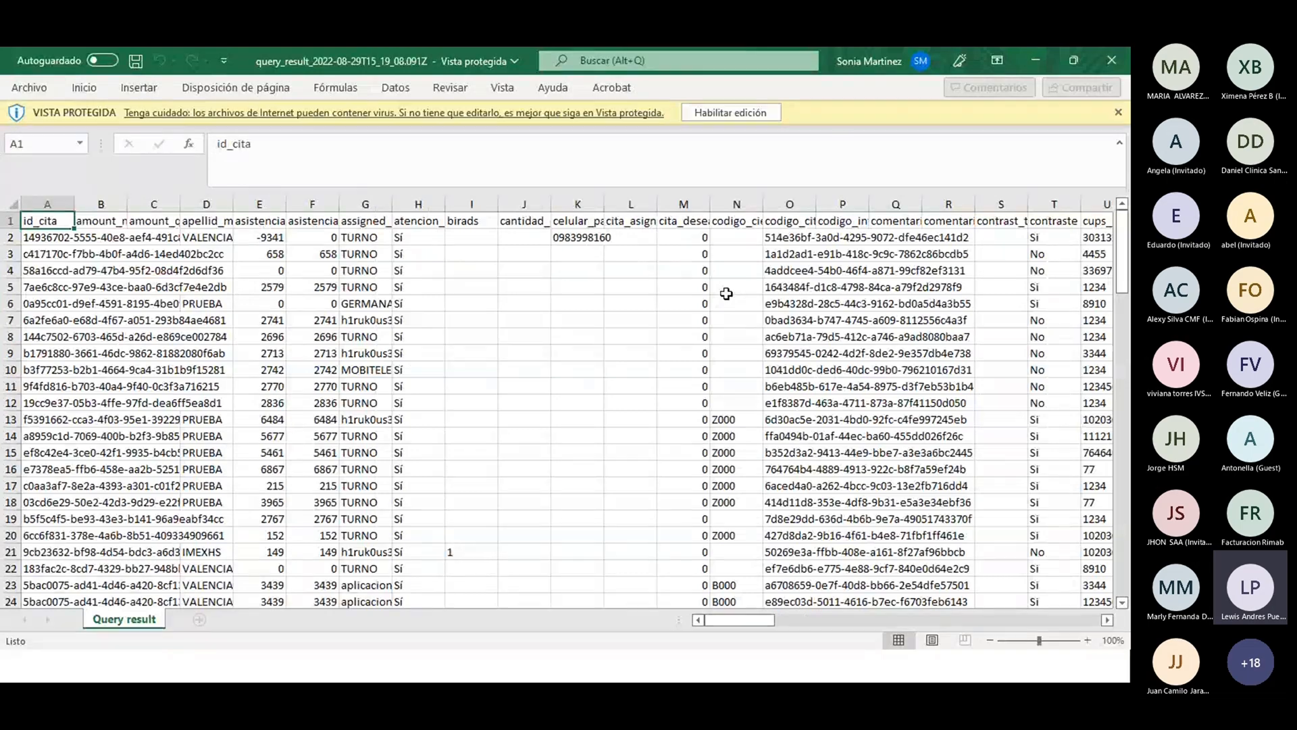
click(737, 116)
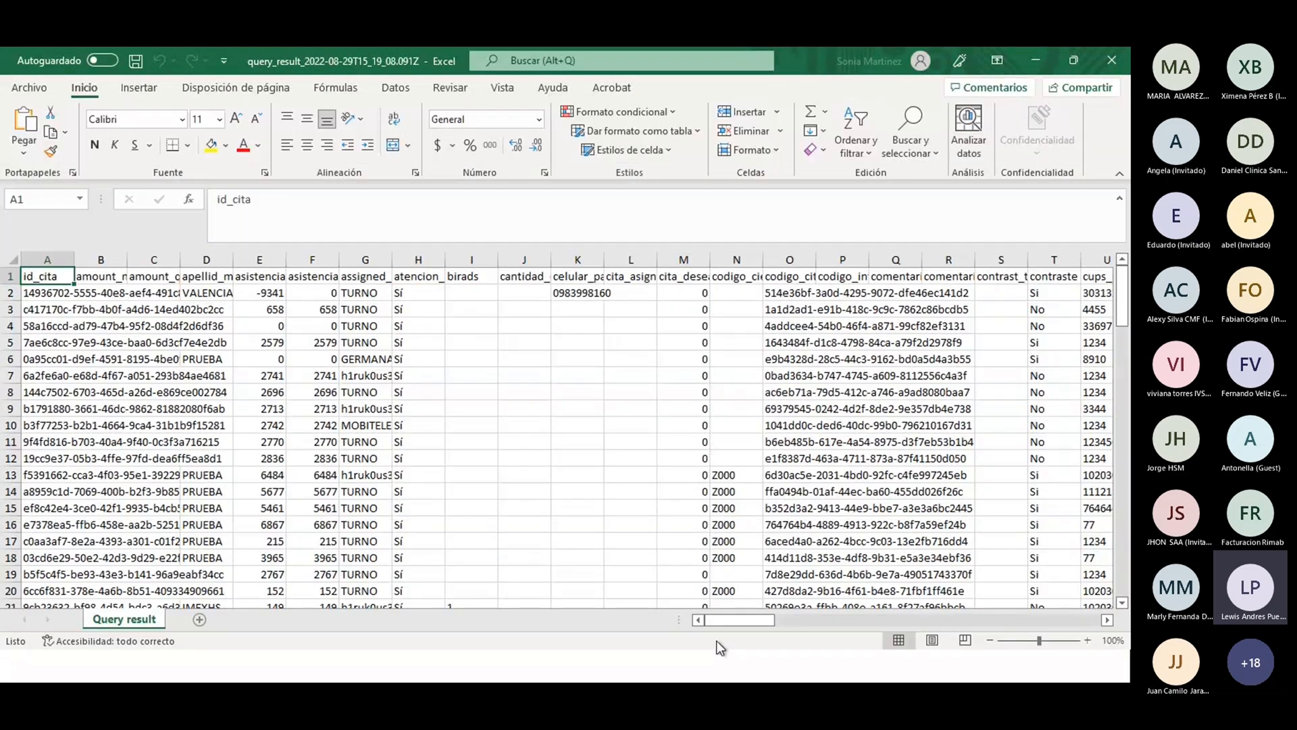
Widen the dia_asistencial and fecha_asignacion_cita columns in the spreadsheet, and switch back to the Ingresos question in Metabase.
drag(731, 618, 775, 626)
drag(661, 259, 738, 260)
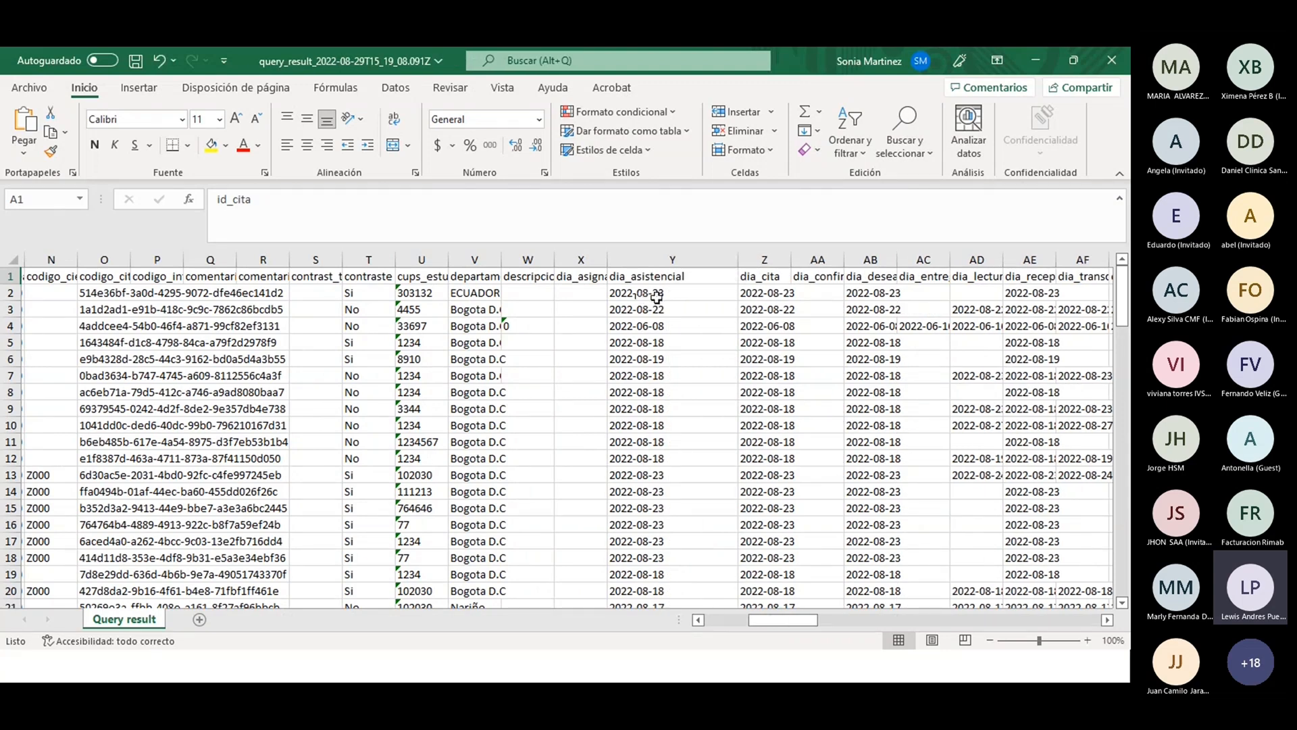
drag(764, 620, 829, 622)
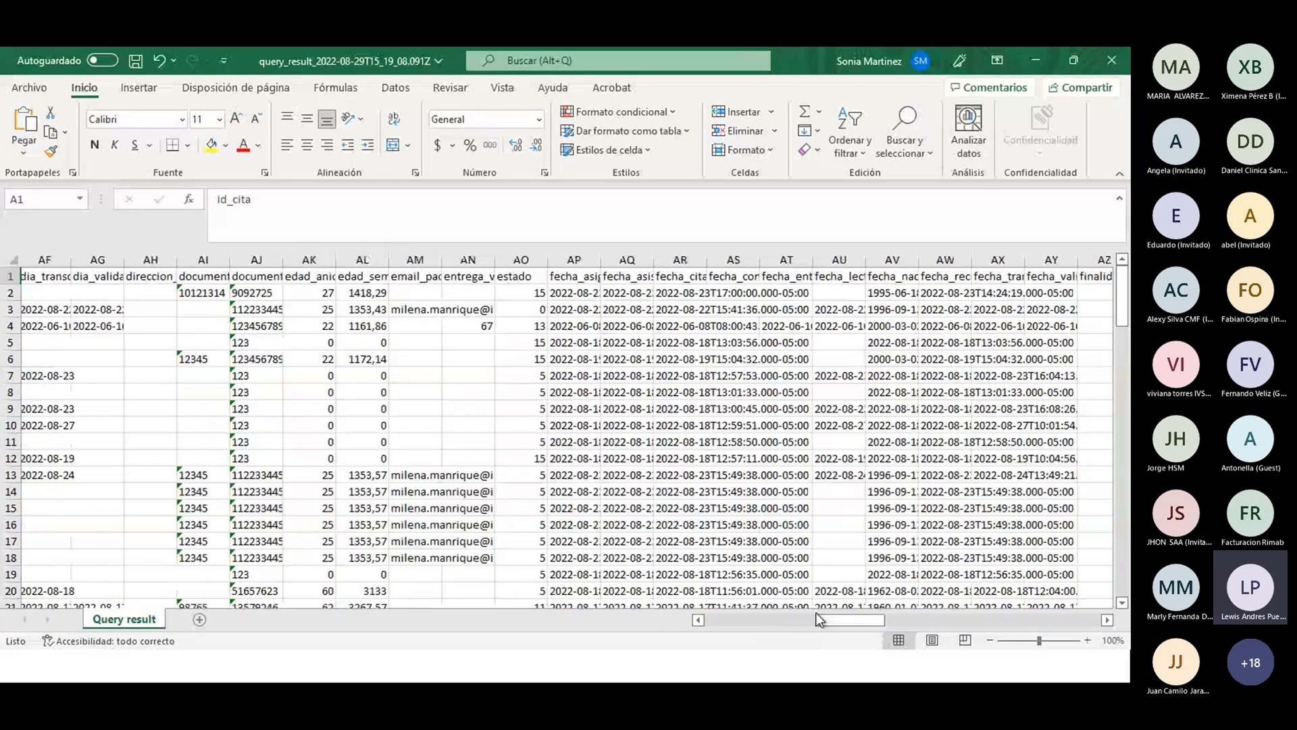
drag(601, 260, 770, 279)
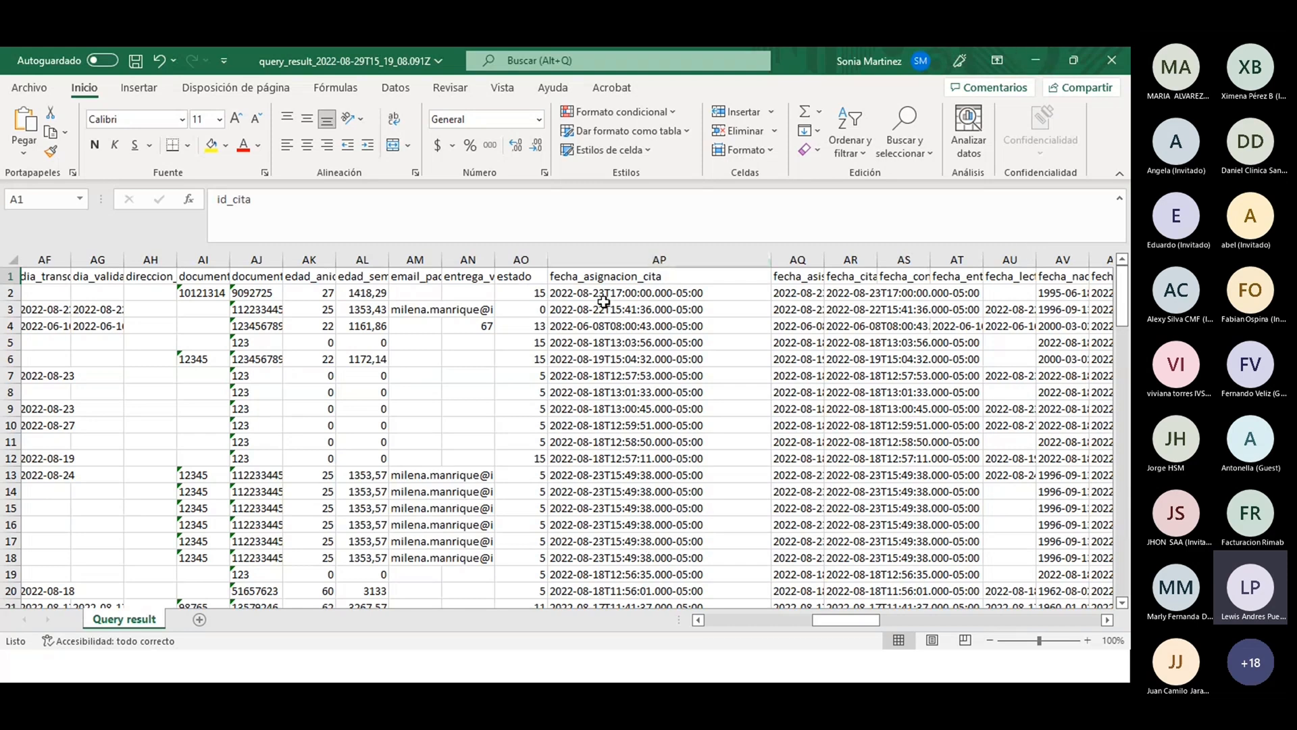
click(1036, 61)
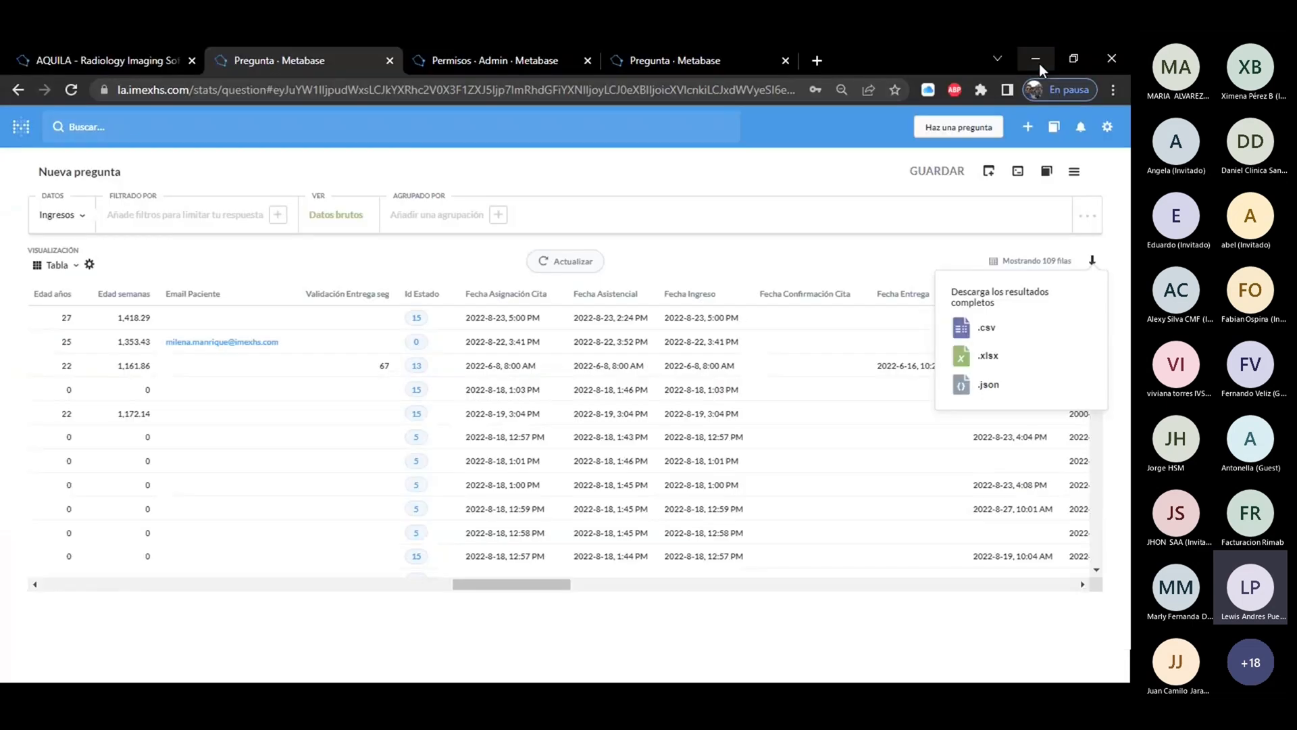
click(762, 258)
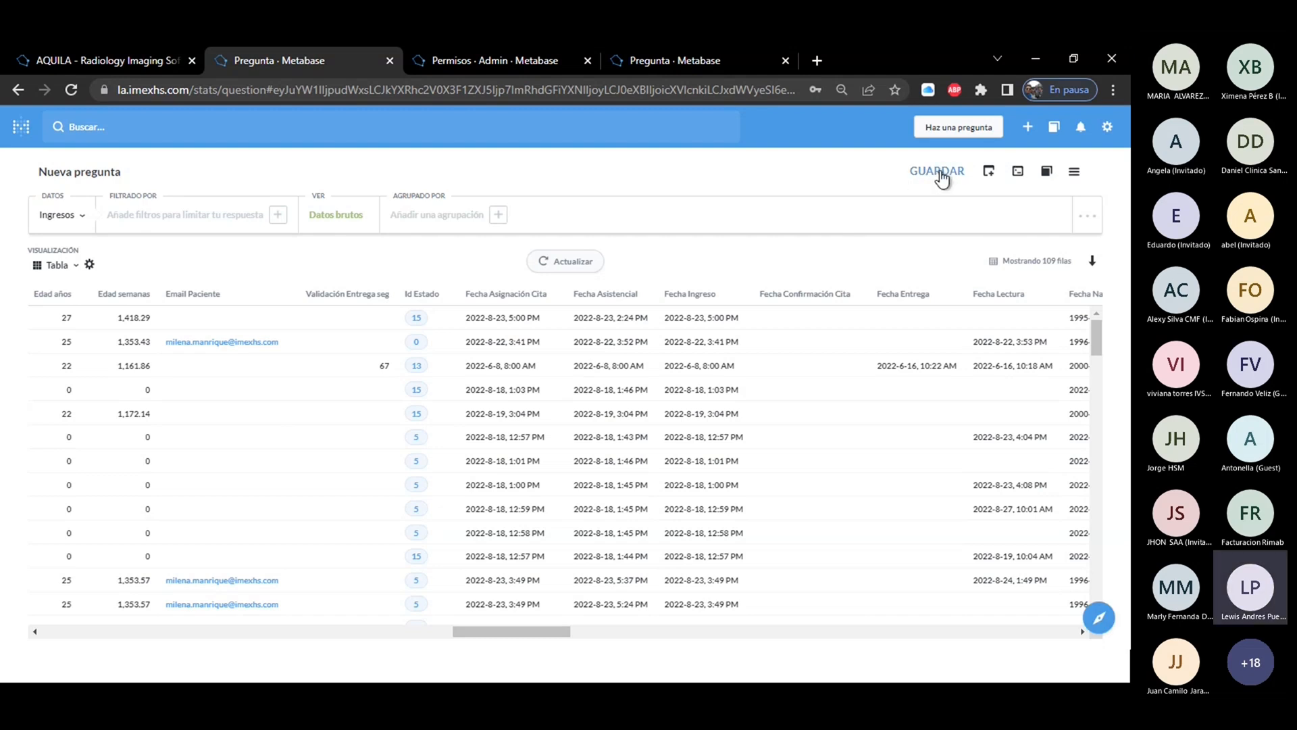
Start saving the question under the name Ingresos without a description, and show the available destination collections.
click(941, 174)
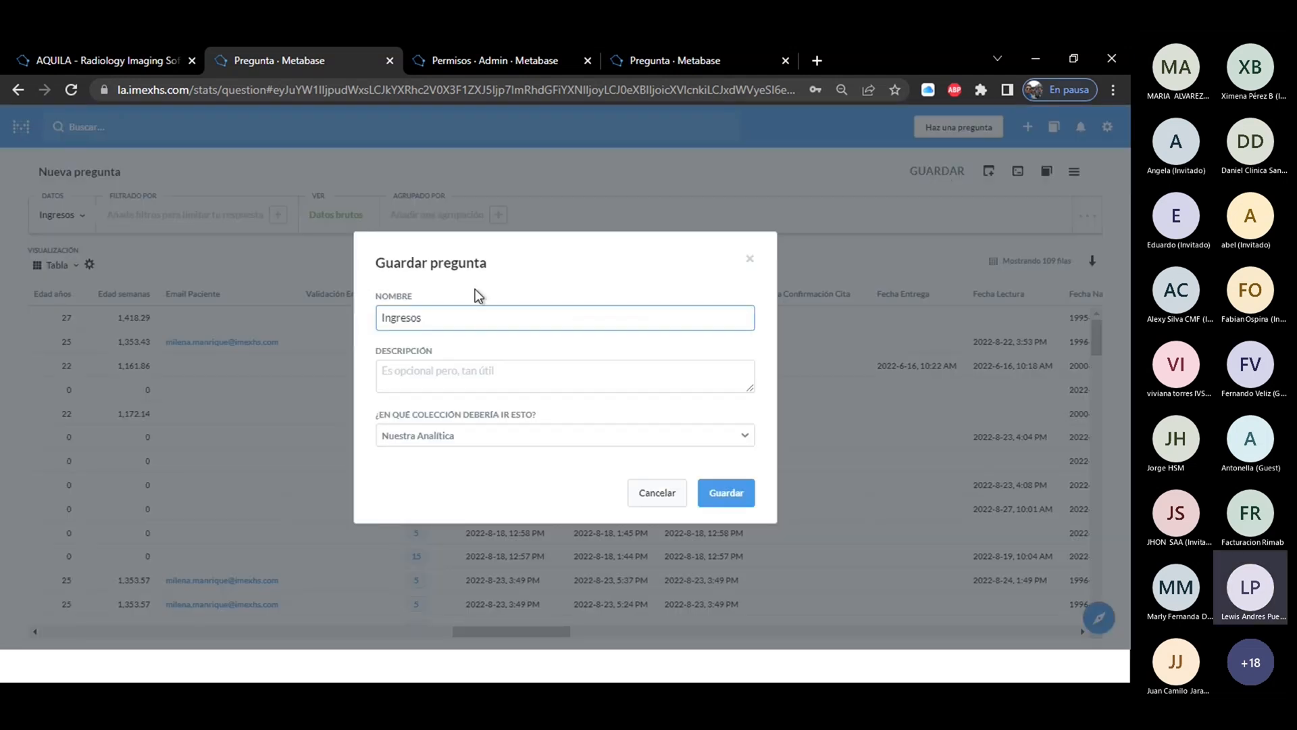
drag(457, 319, 353, 325)
click(440, 320)
click(453, 369)
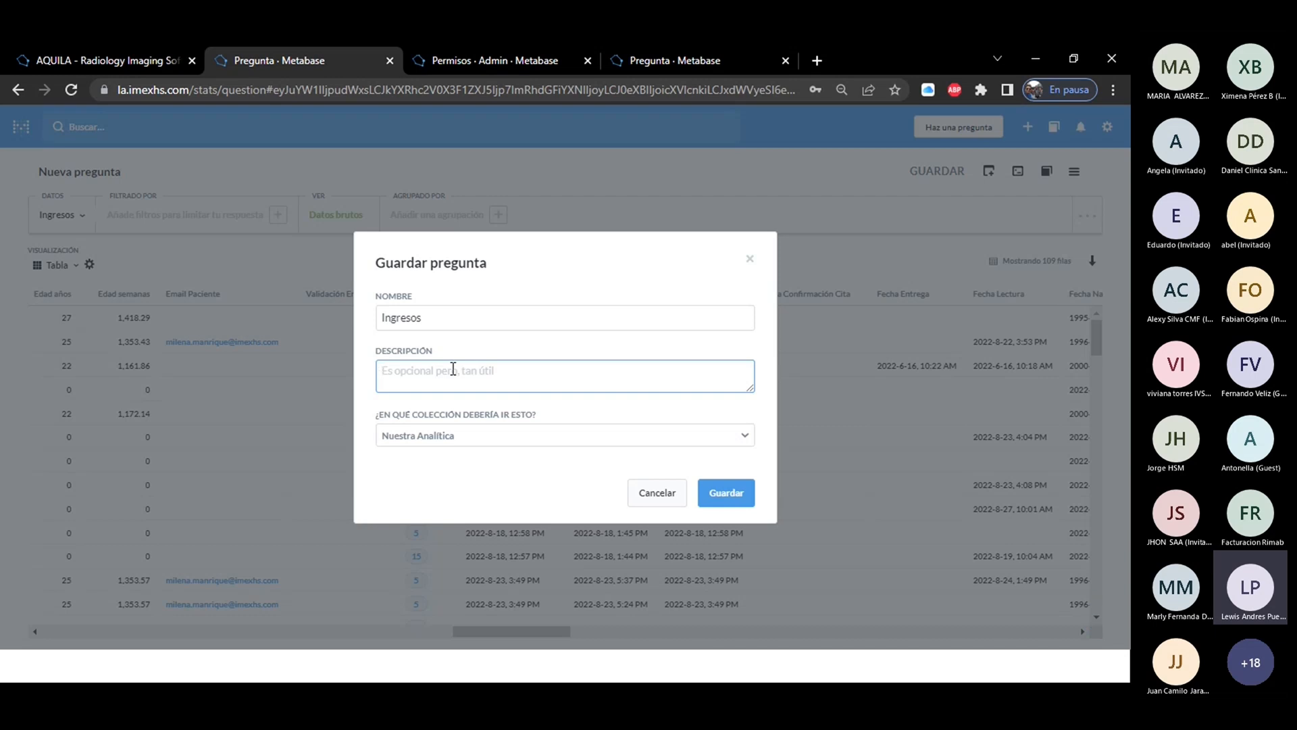
click(457, 440)
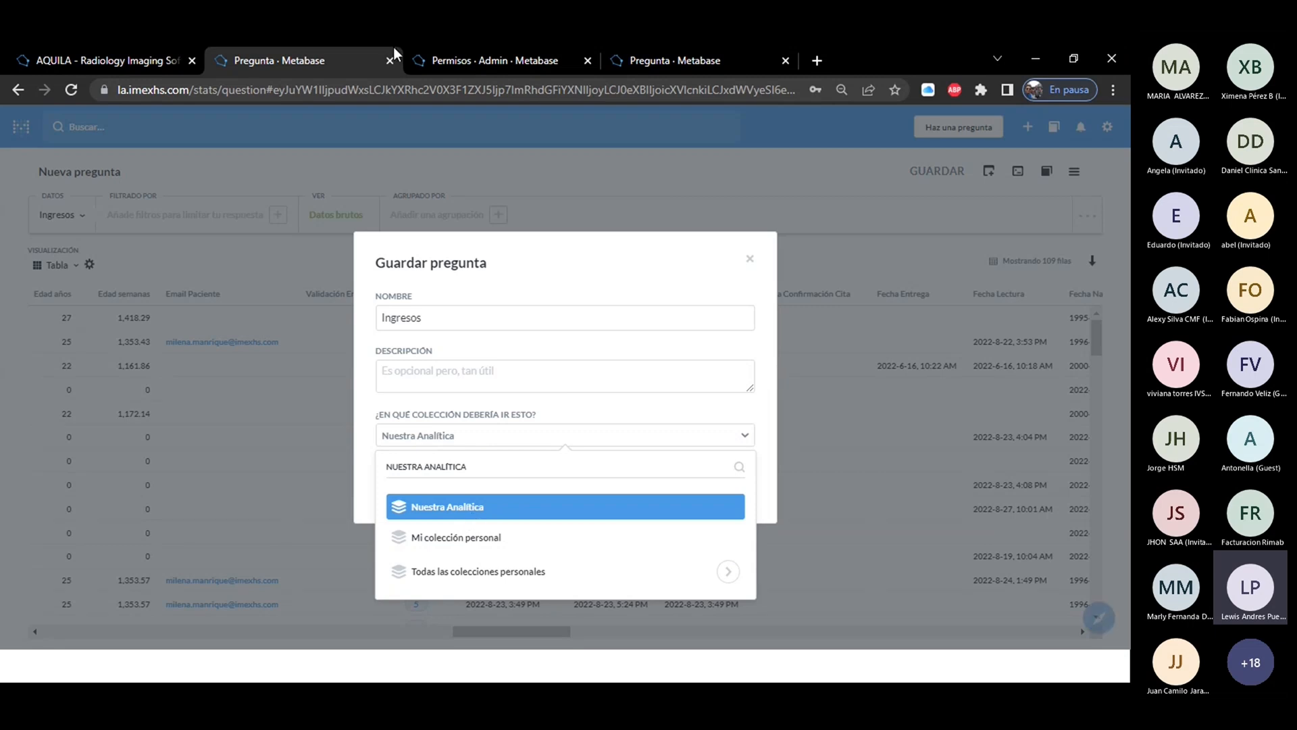
Leave the Metabase admin settings in the permissions page and open the Nuestra Analítica collection to examine its contents.
click(461, 62)
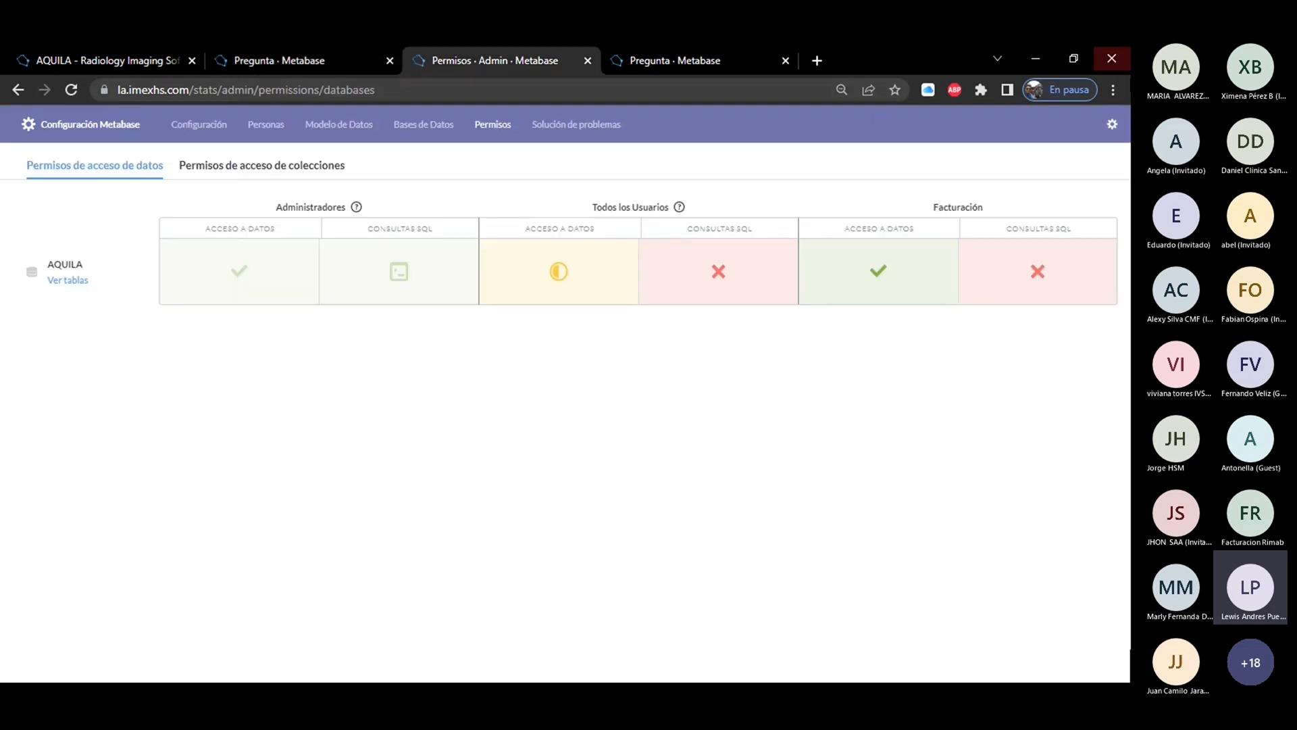
click(1112, 125)
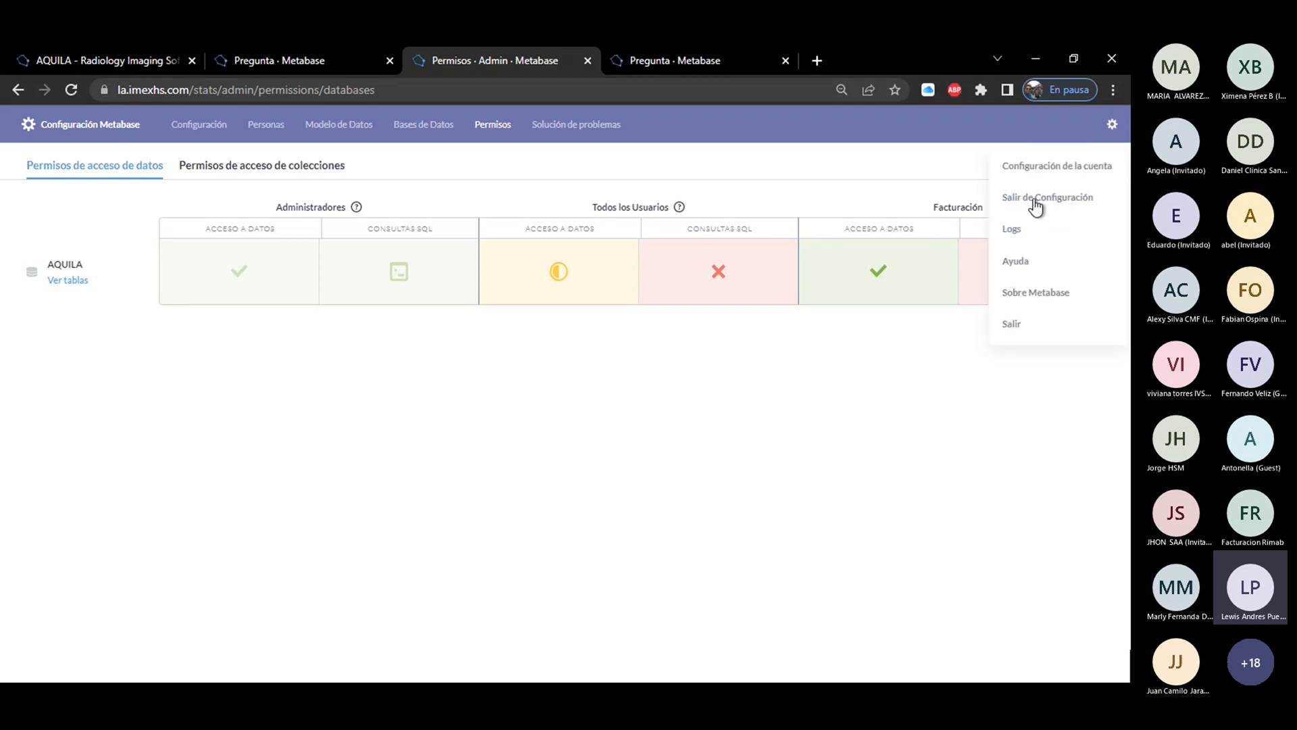
click(1034, 198)
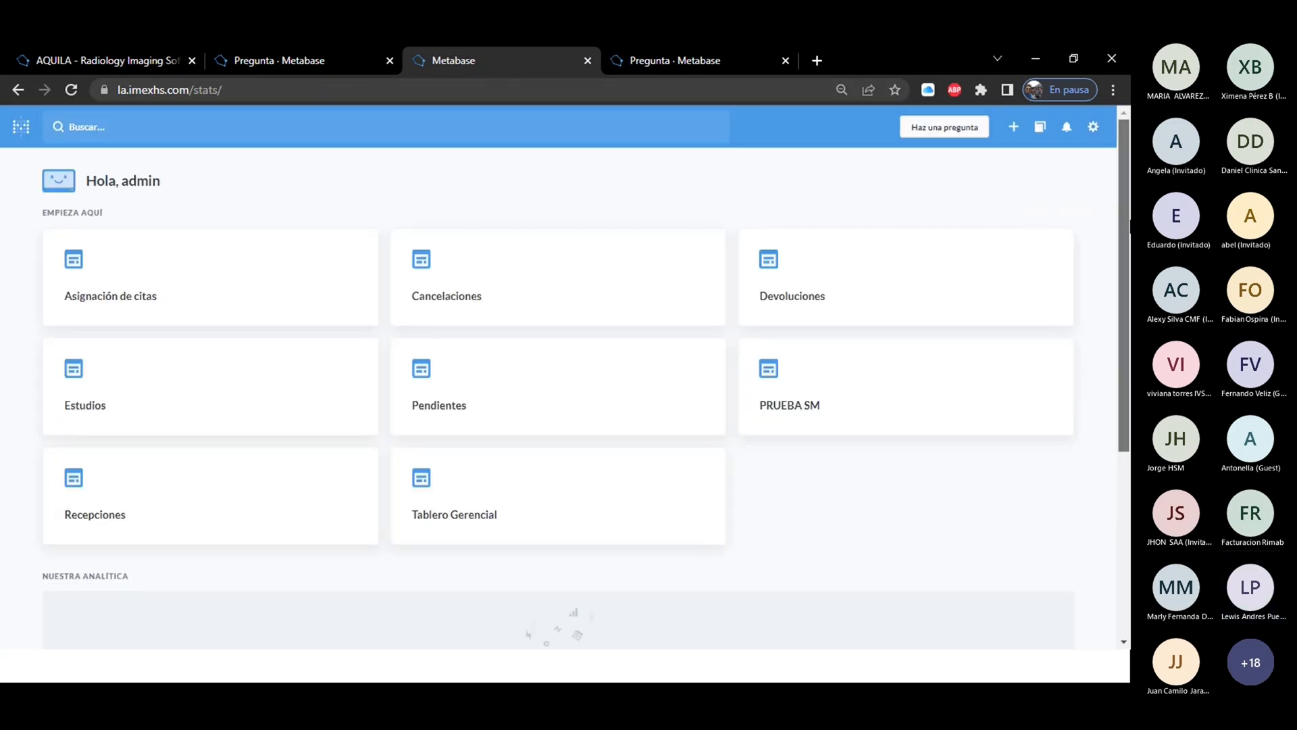
scroll(1124, 284, down, 3)
click(566, 512)
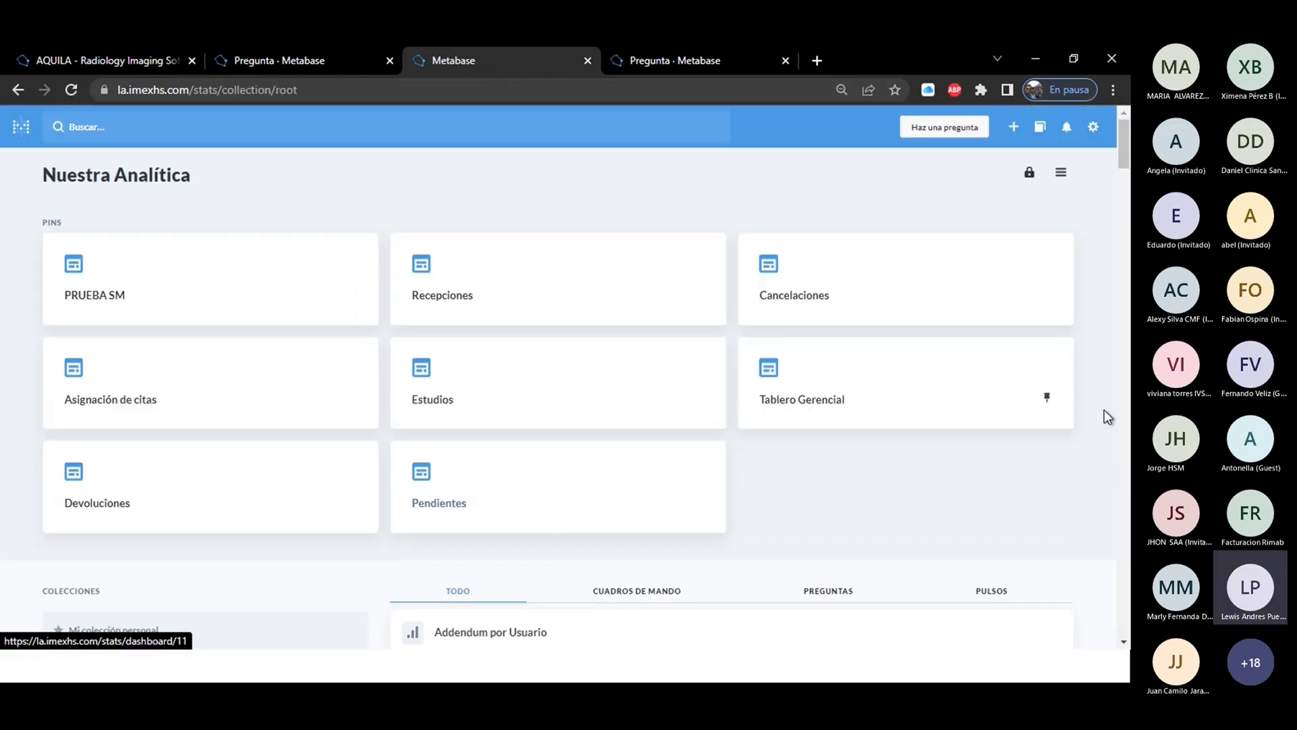
scroll(622, 223, down, 7)
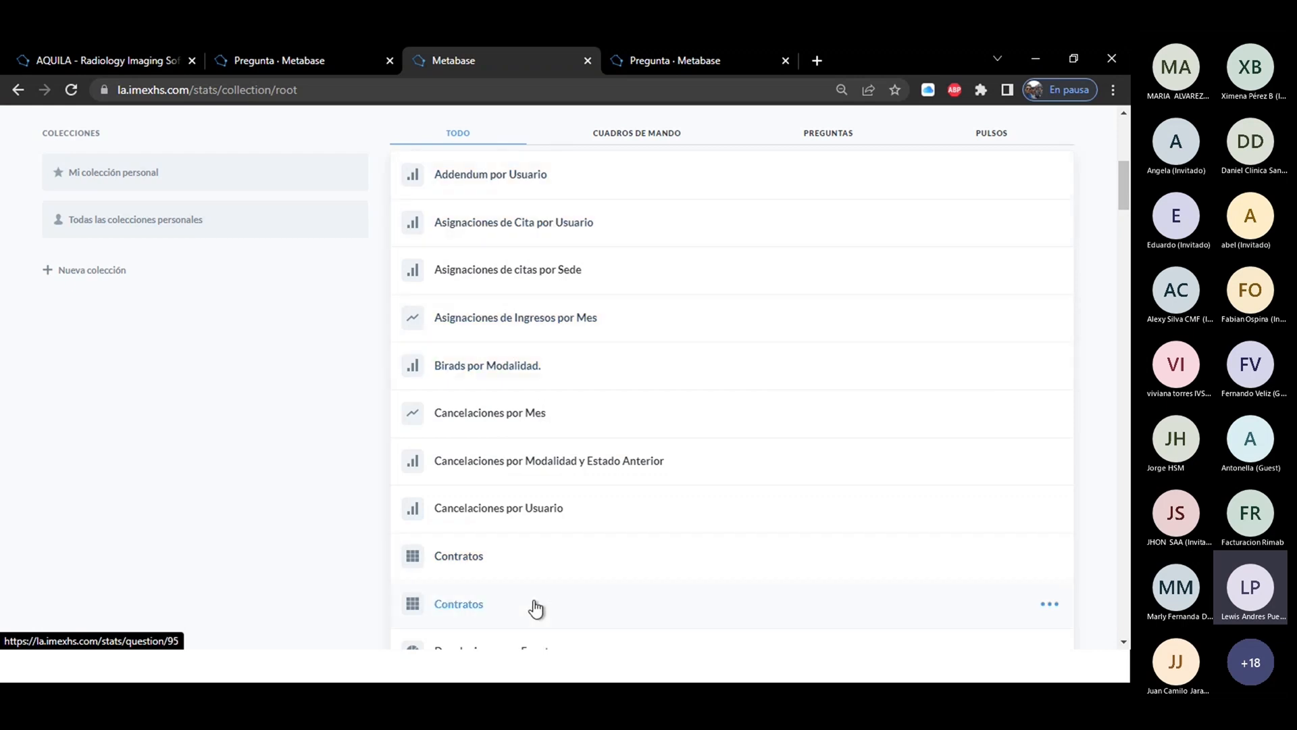
Compare the destination collections offered for saving the question with the personal collections listed in Nuestra Analítica.
click(284, 62)
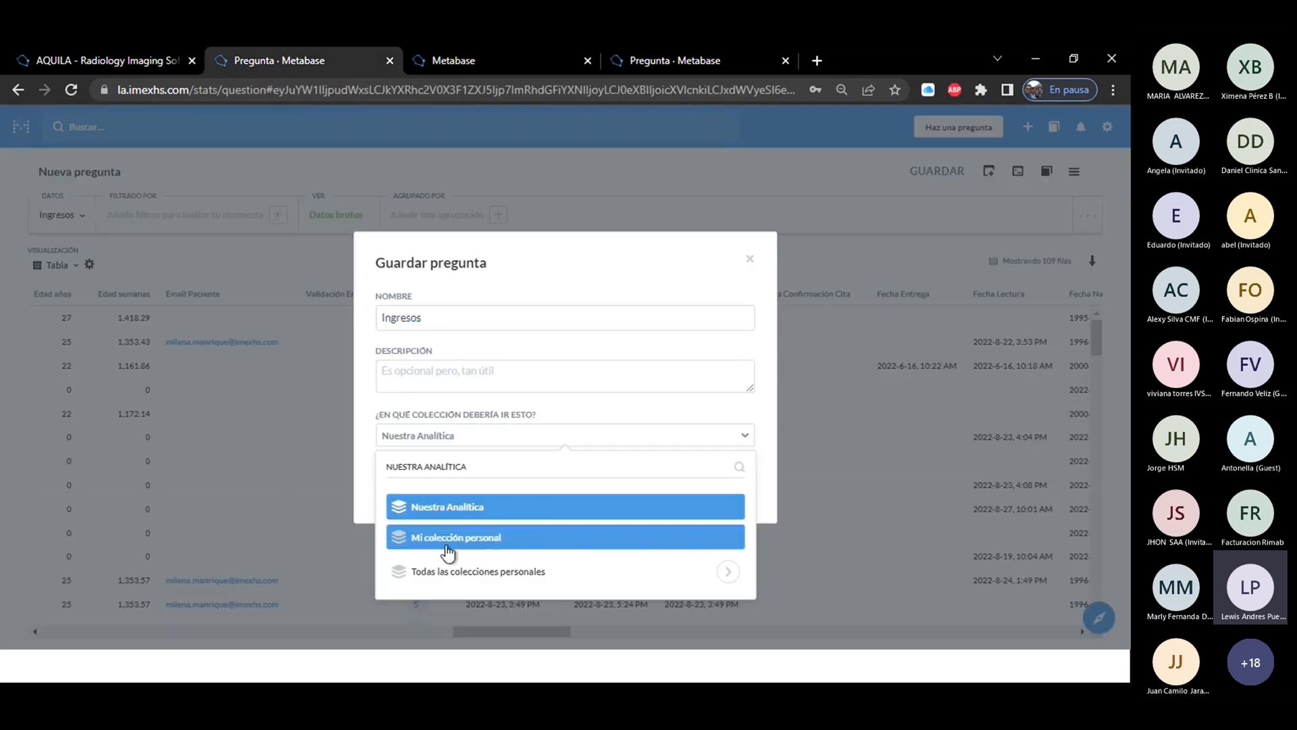
click(472, 63)
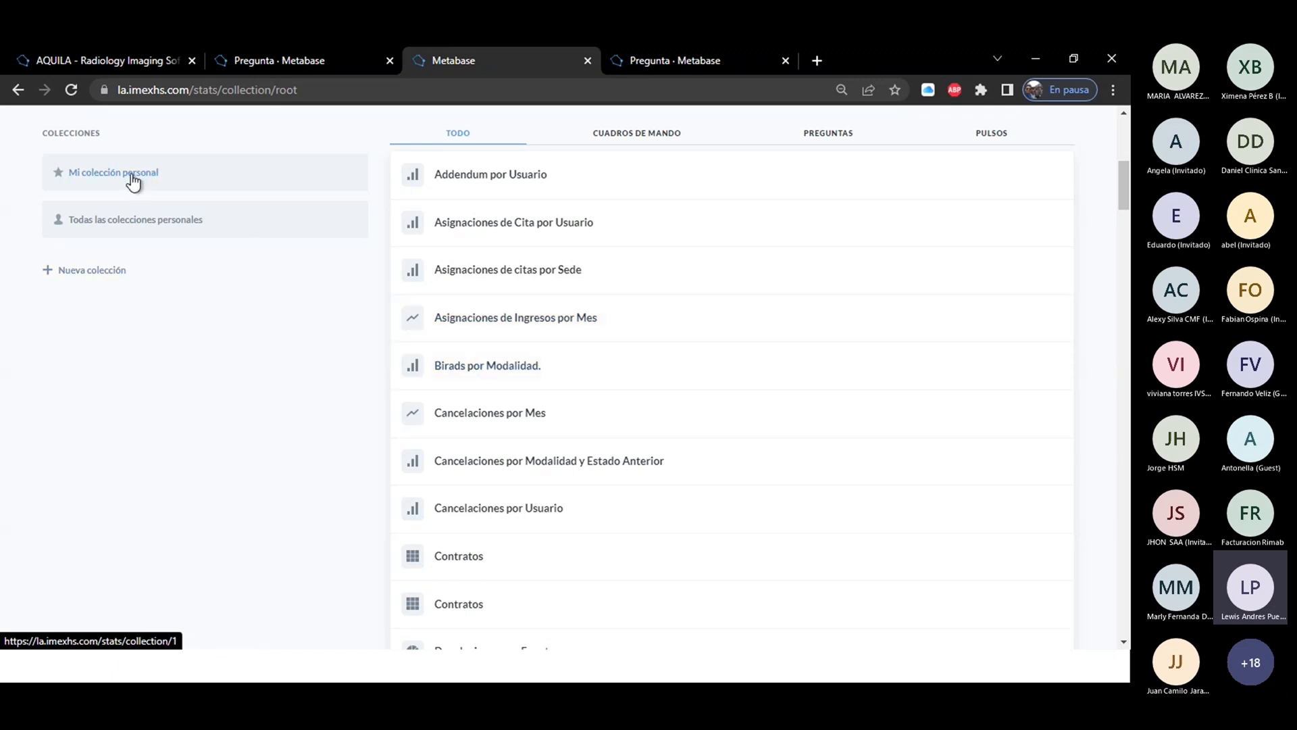
click(287, 59)
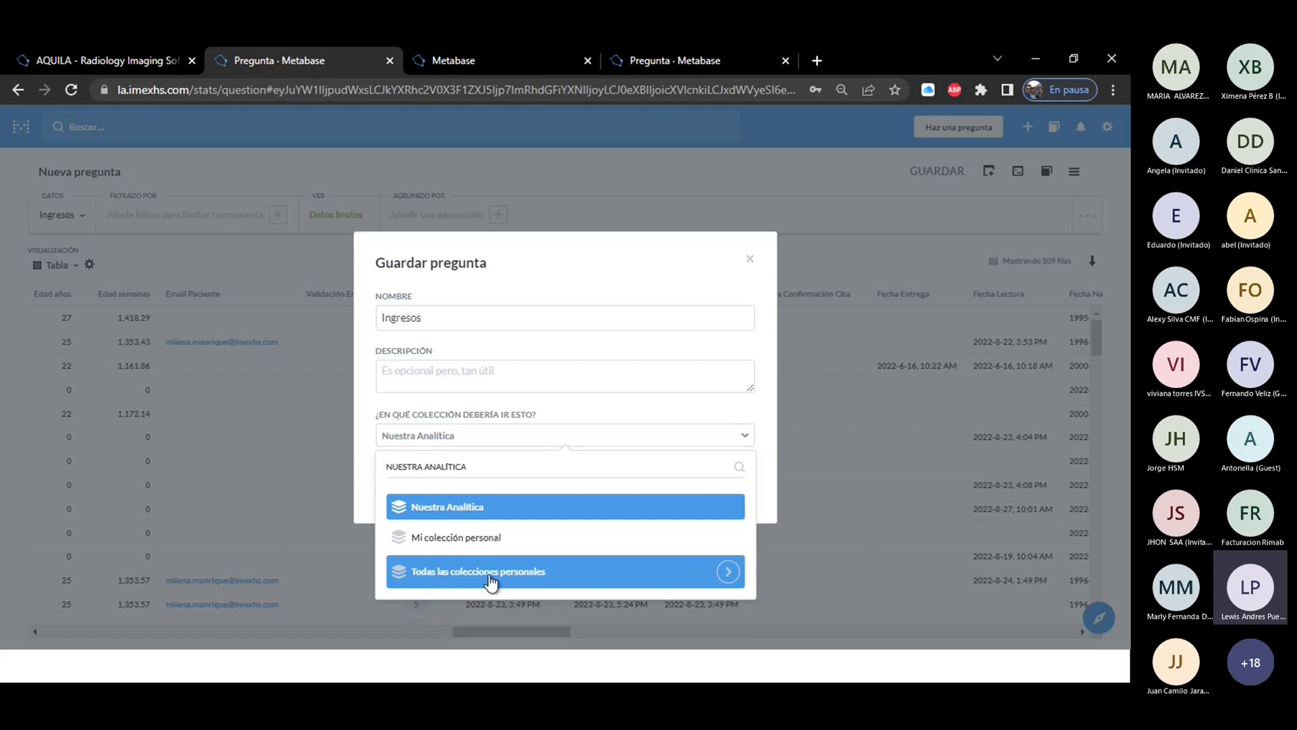
click(478, 59)
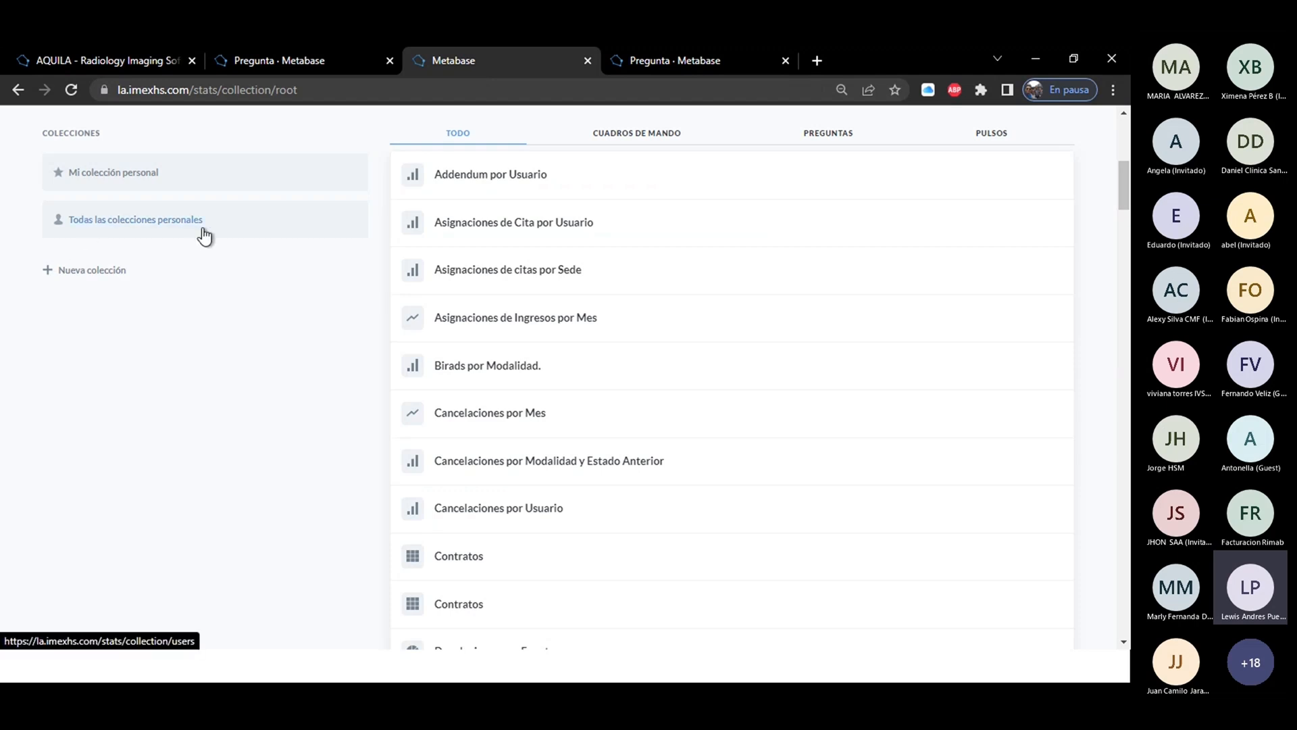
Keep Nuestra Analítica as the destination collection and save the Ingresos question.
click(298, 58)
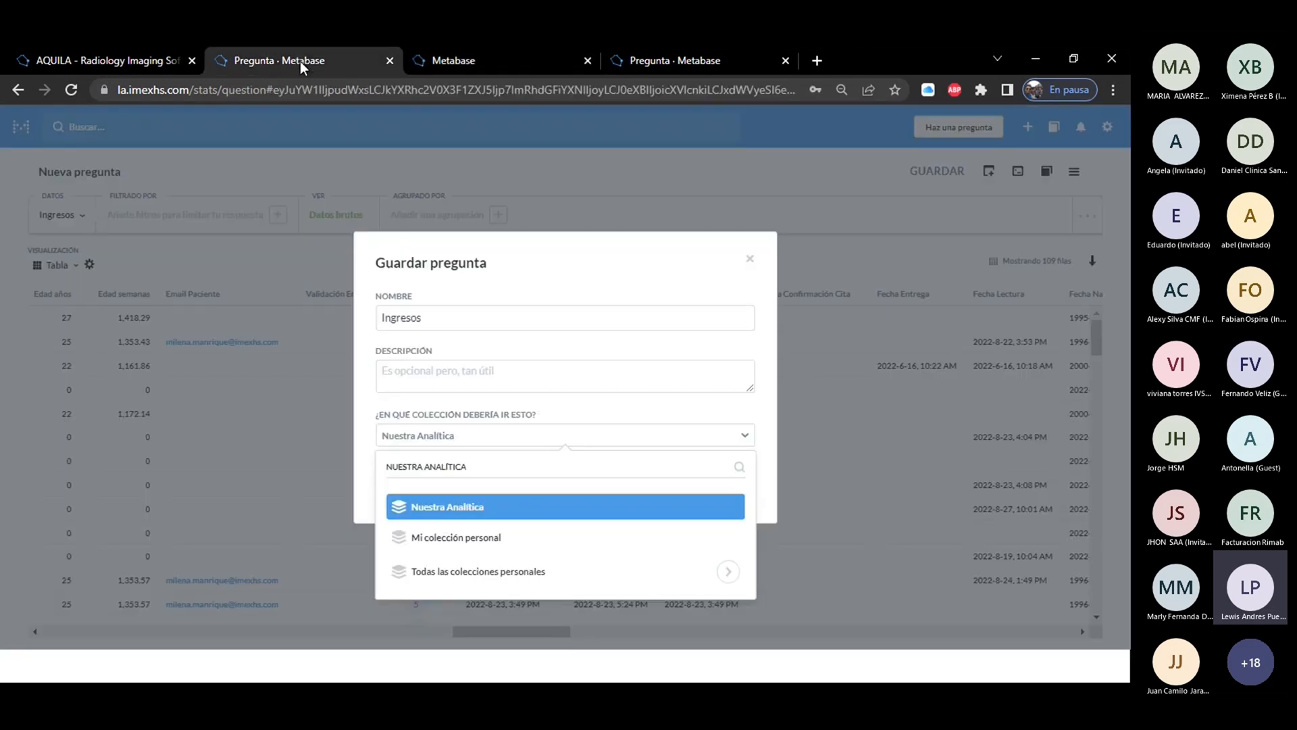
click(769, 457)
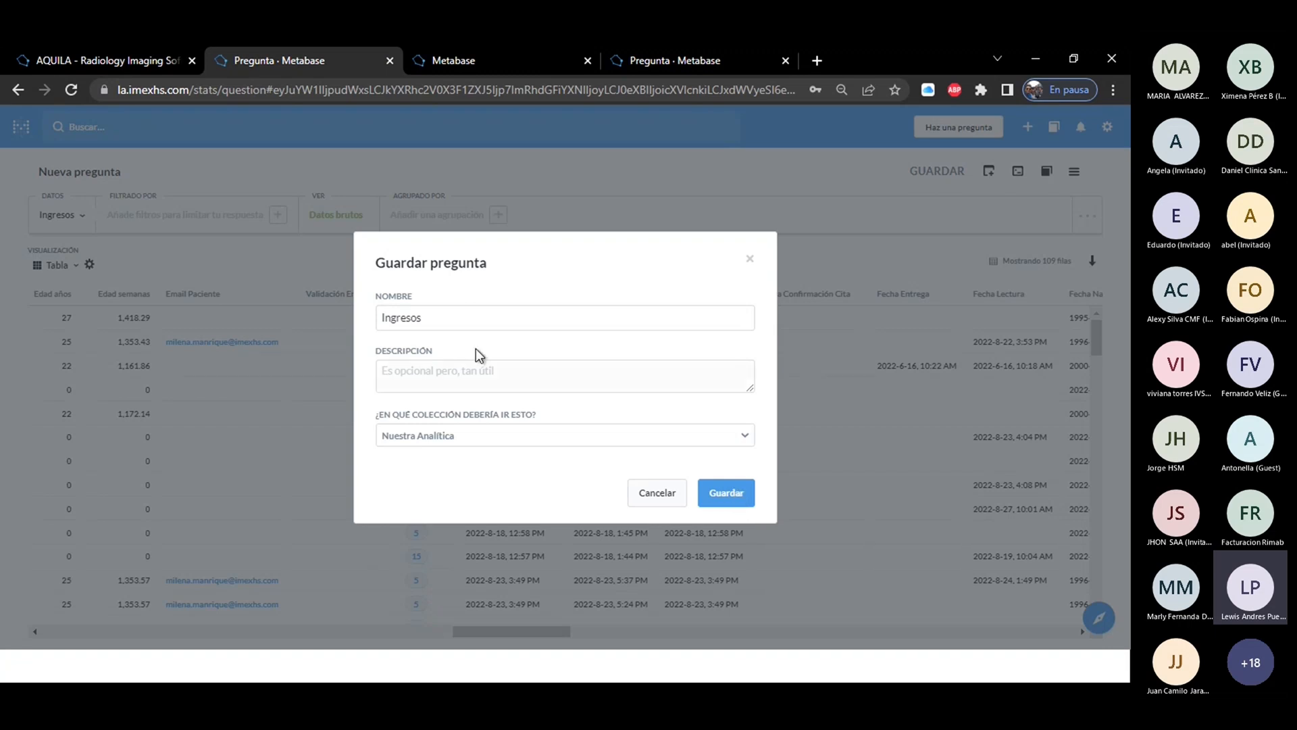
click(731, 500)
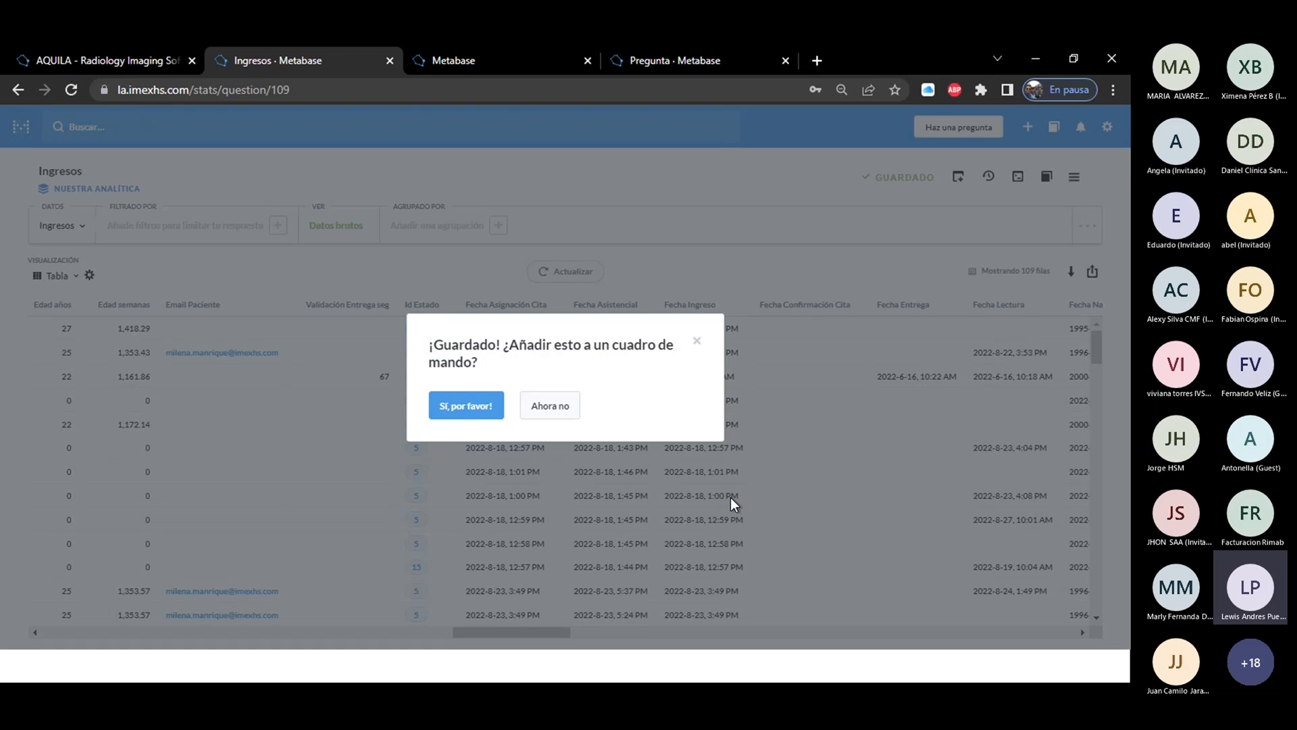
Review the pinned dashboards in Nuestra Analítica as possible places for the saved question, and return to the Ingresos question.
click(482, 59)
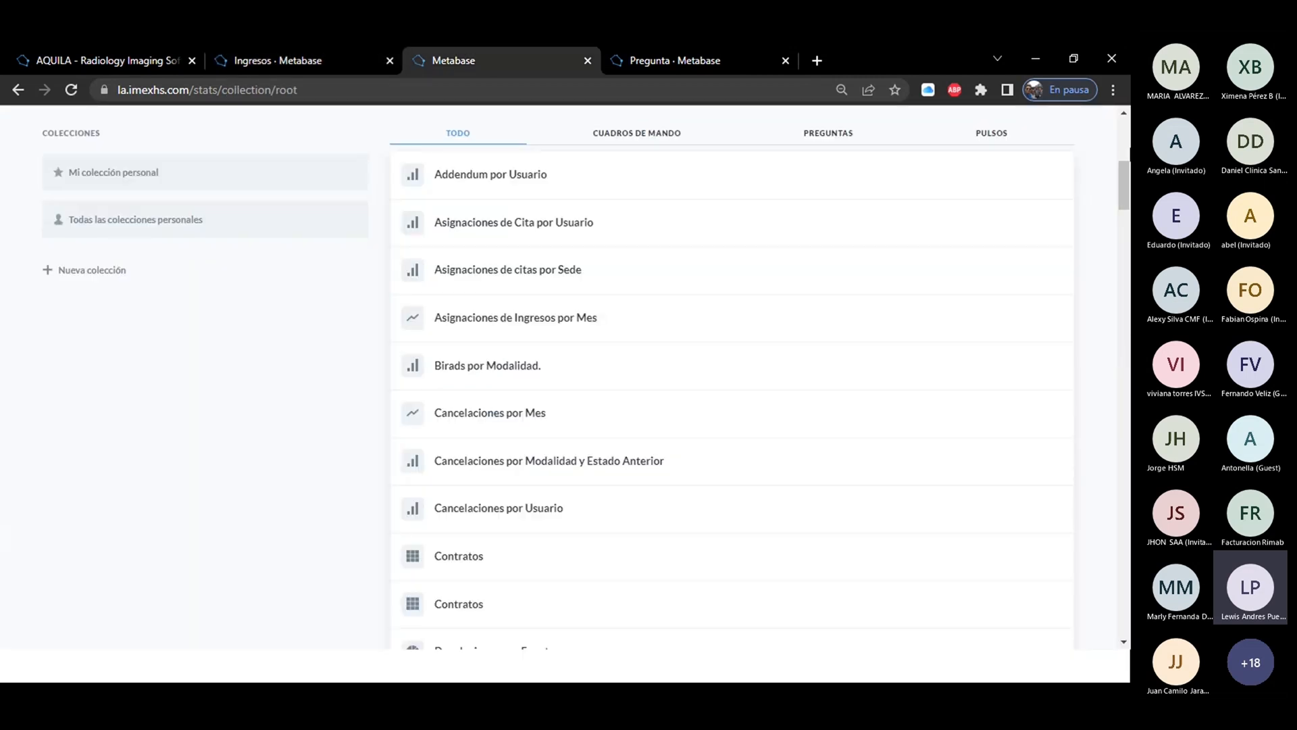
scroll(530, 284, up, 6)
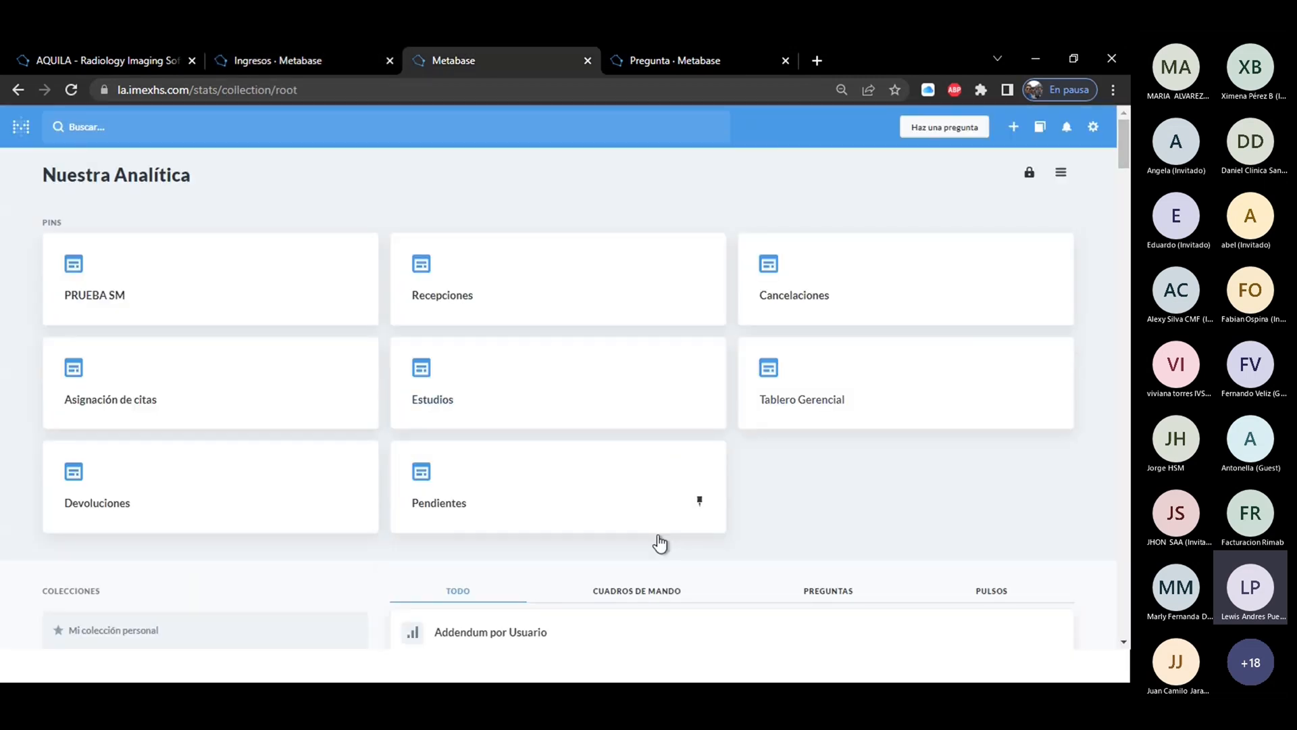
click(257, 63)
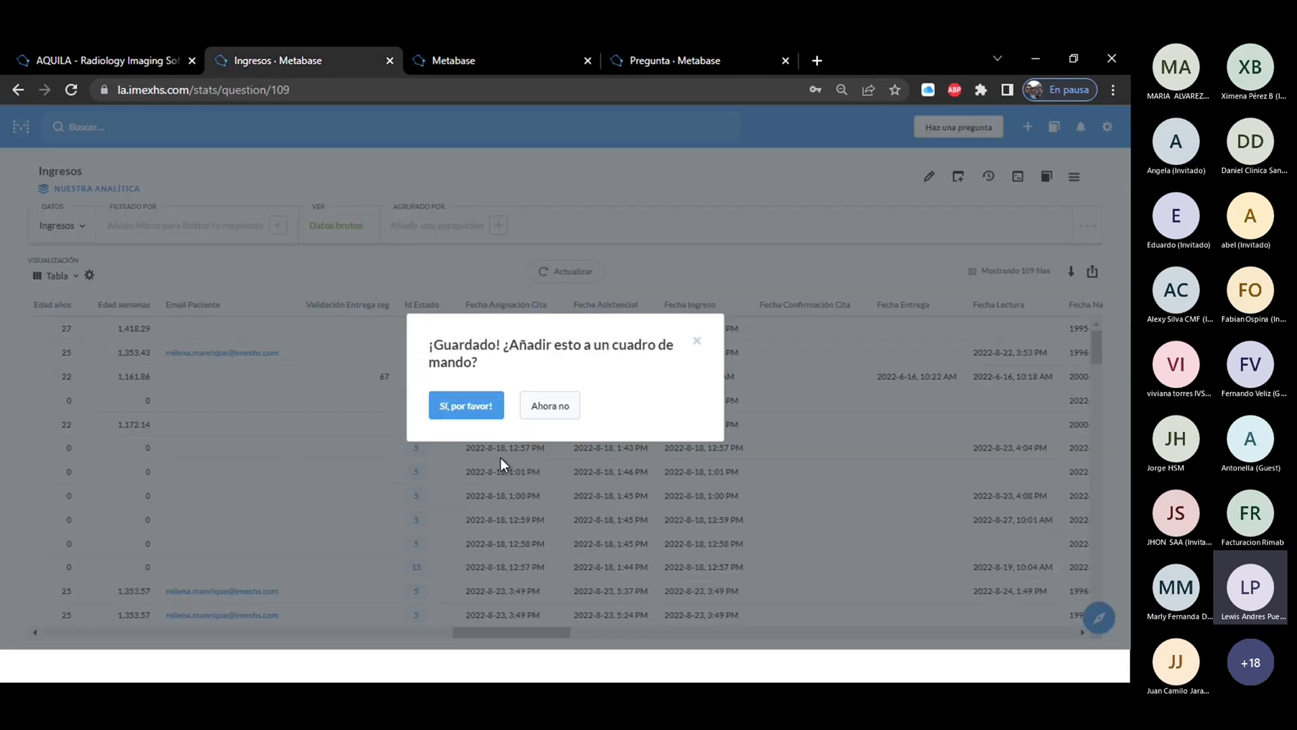
click(515, 57)
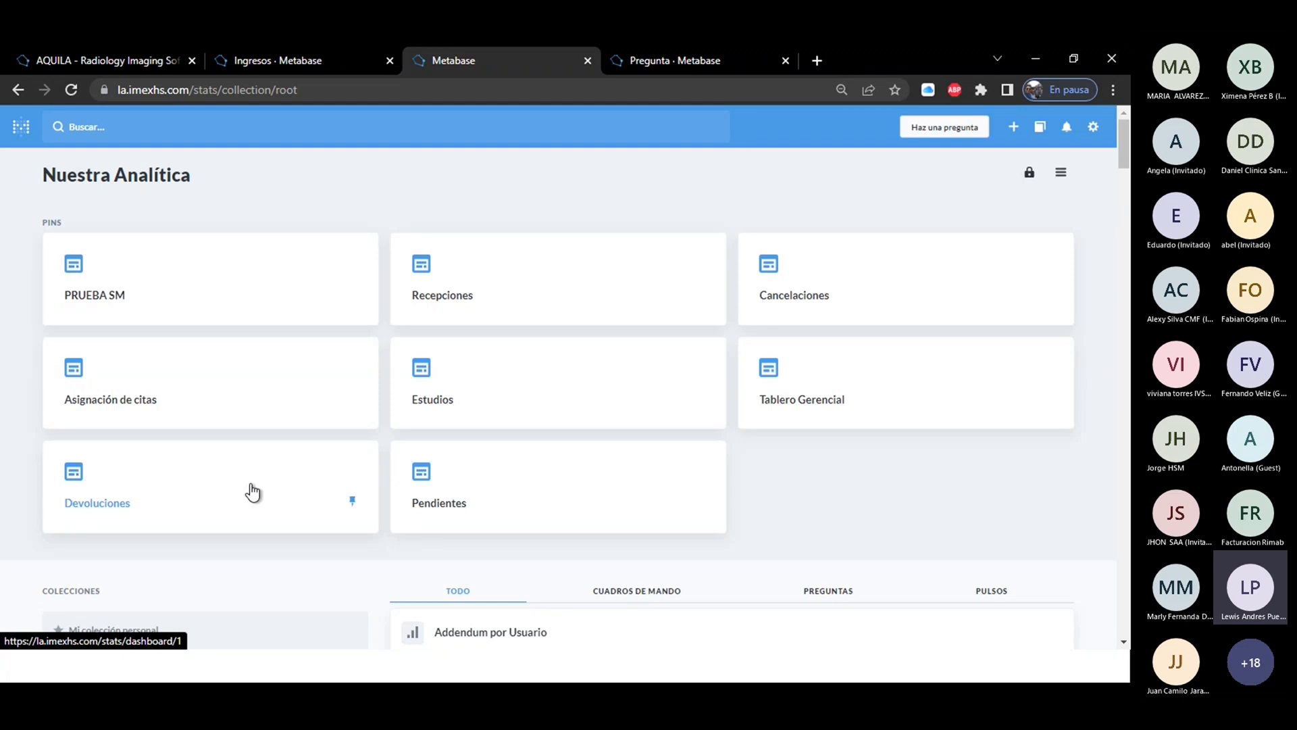
click(285, 64)
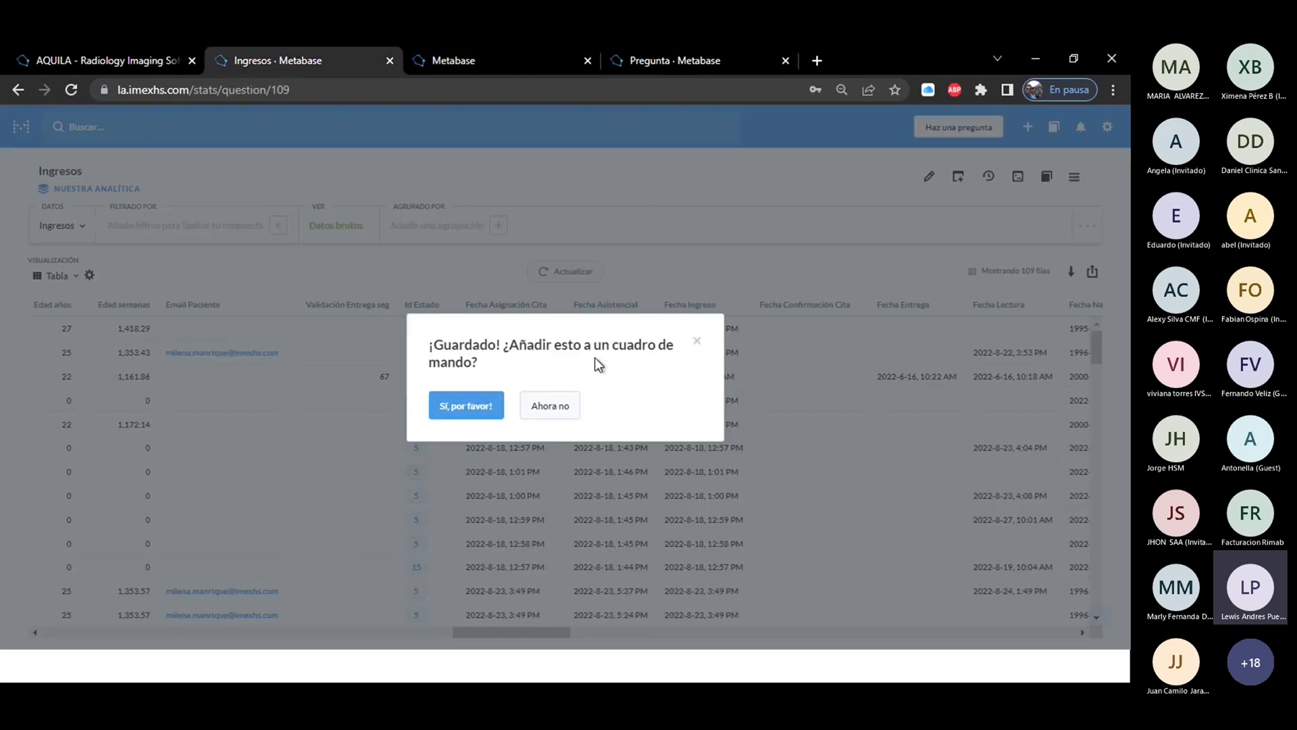
Decline adding the saved Ingresos question to a dashboard, and examine the list of available dashboards without choosing one.
click(550, 411)
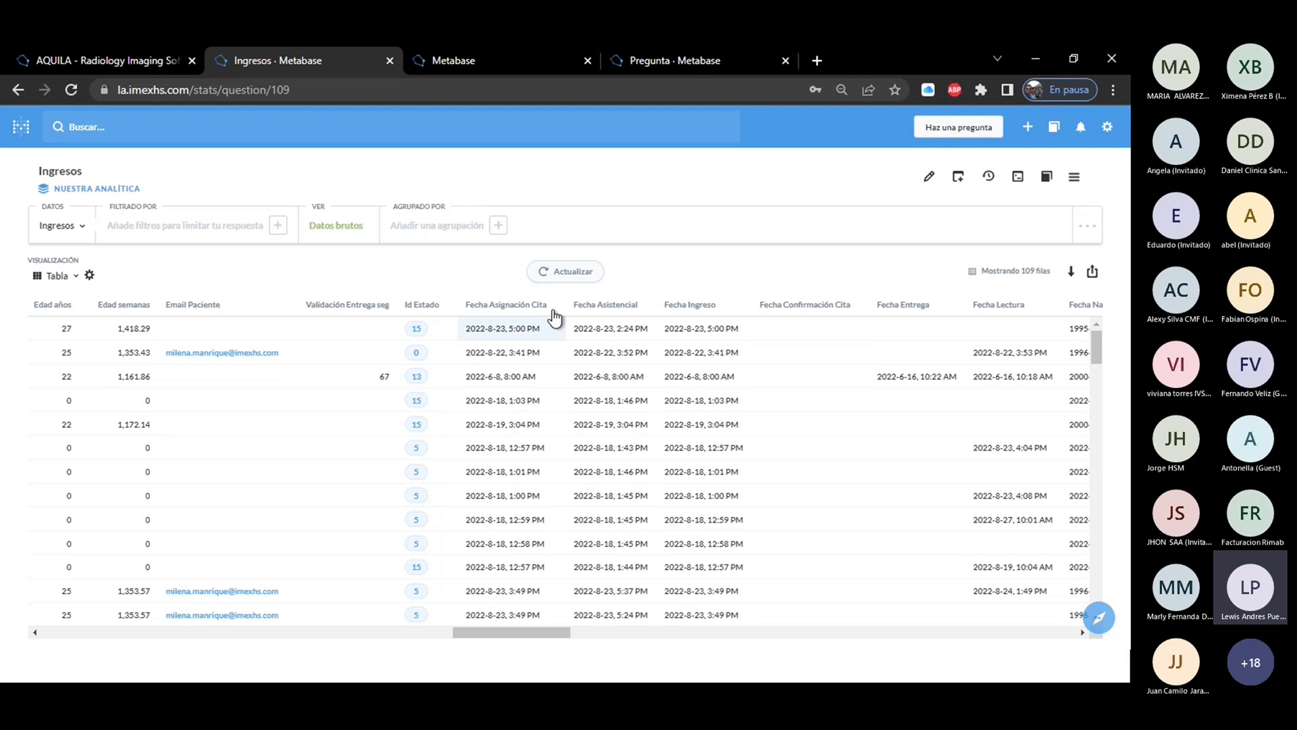
click(959, 179)
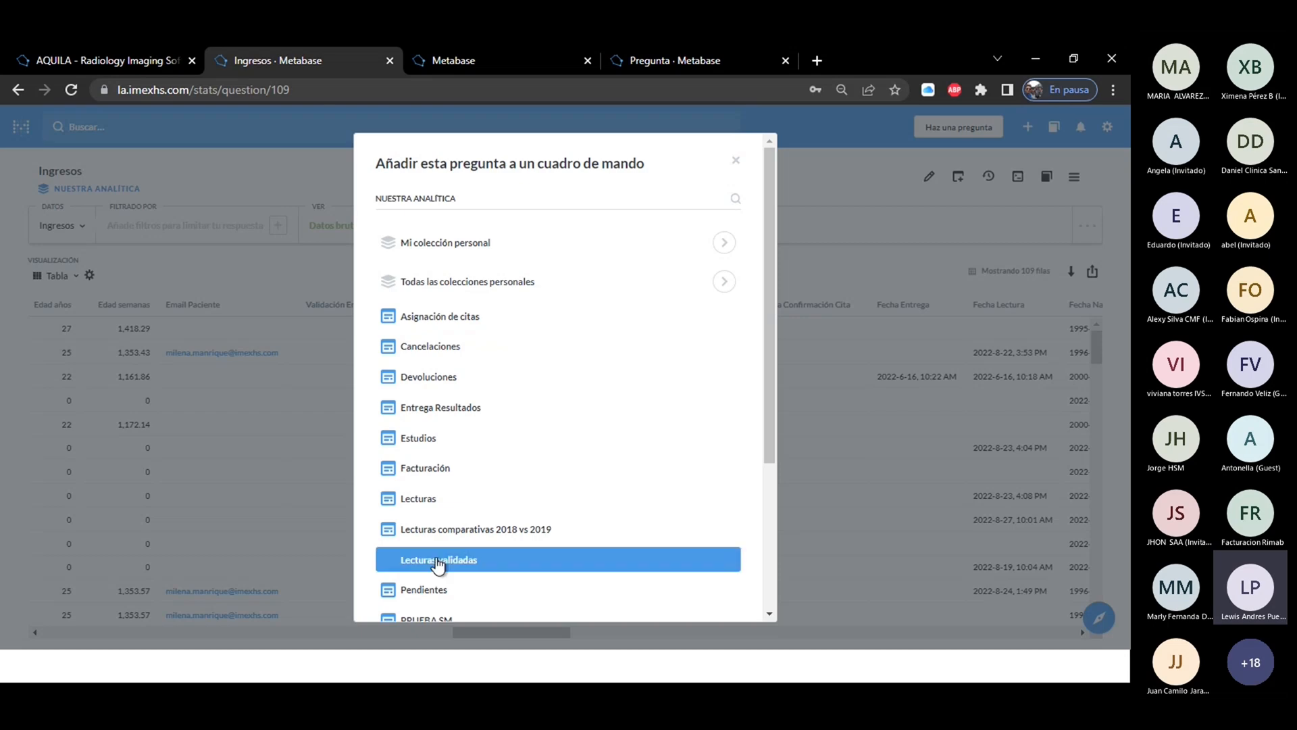
click(736, 164)
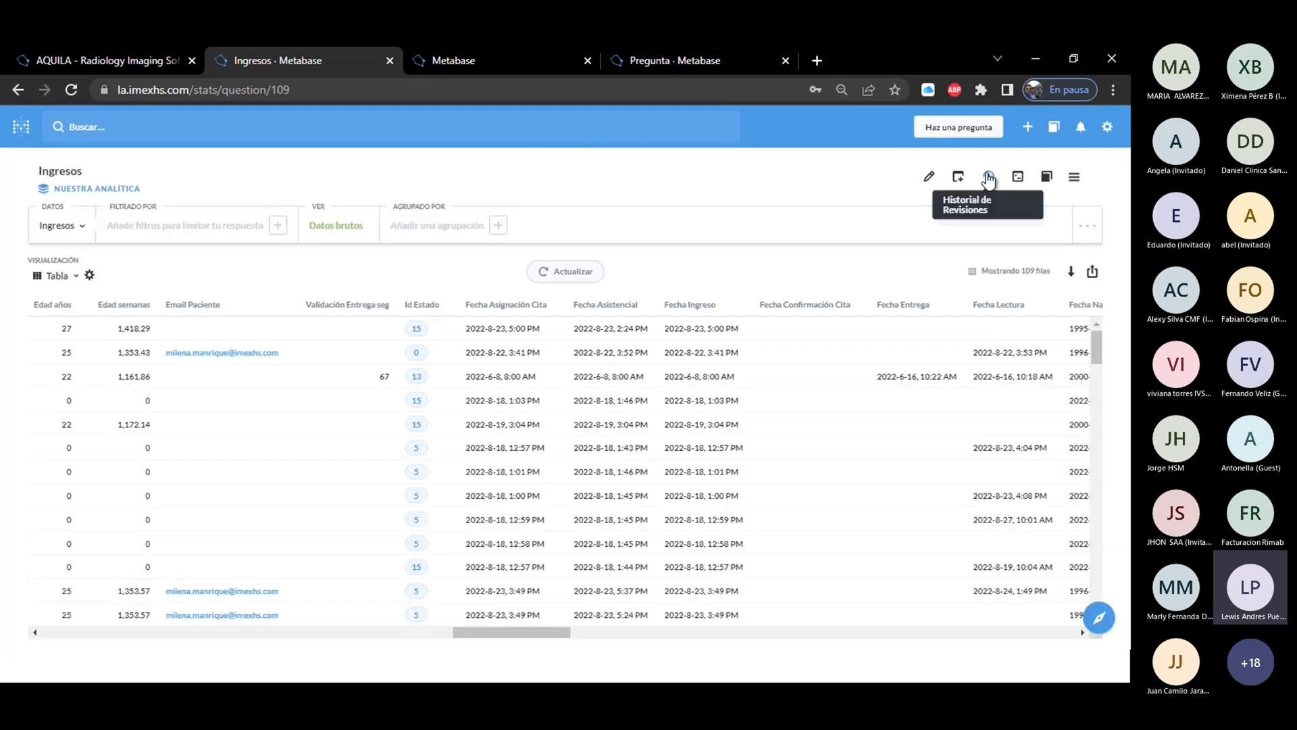
Review the revision history of the saved Ingresos question, and close it.
click(989, 177)
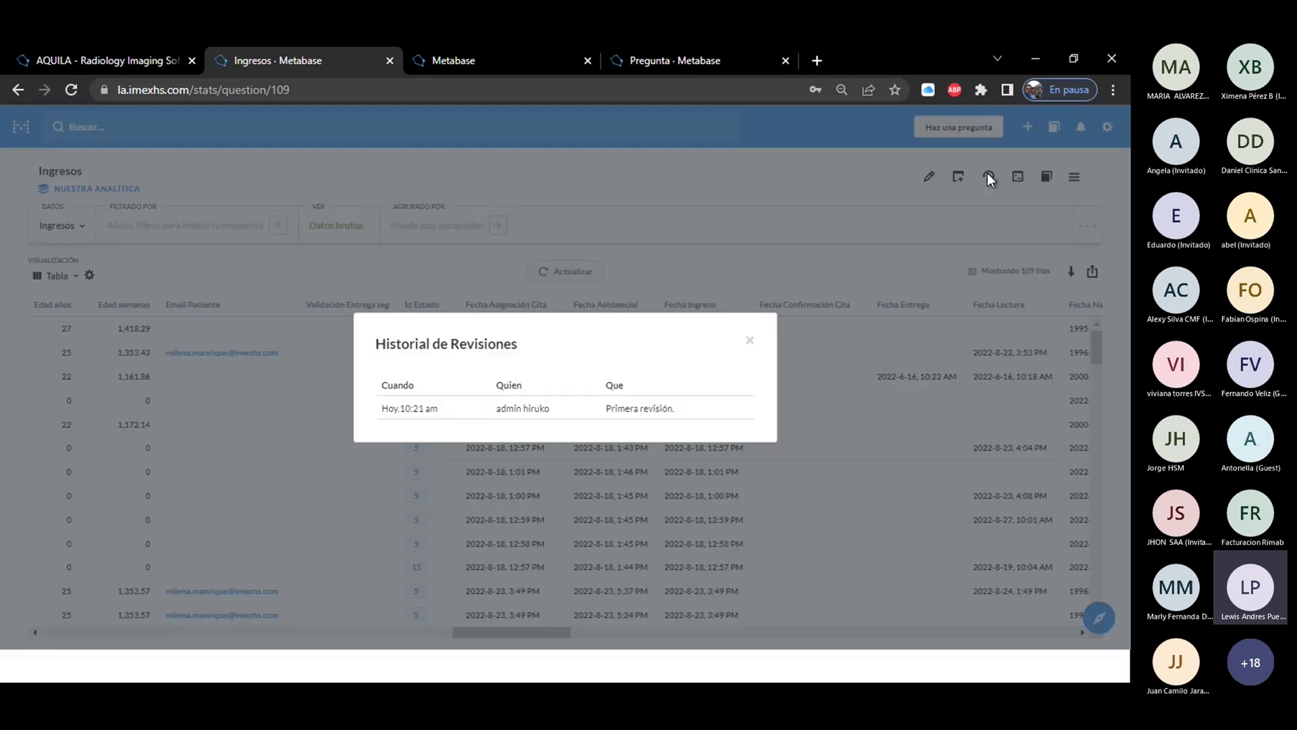
drag(696, 404, 371, 341)
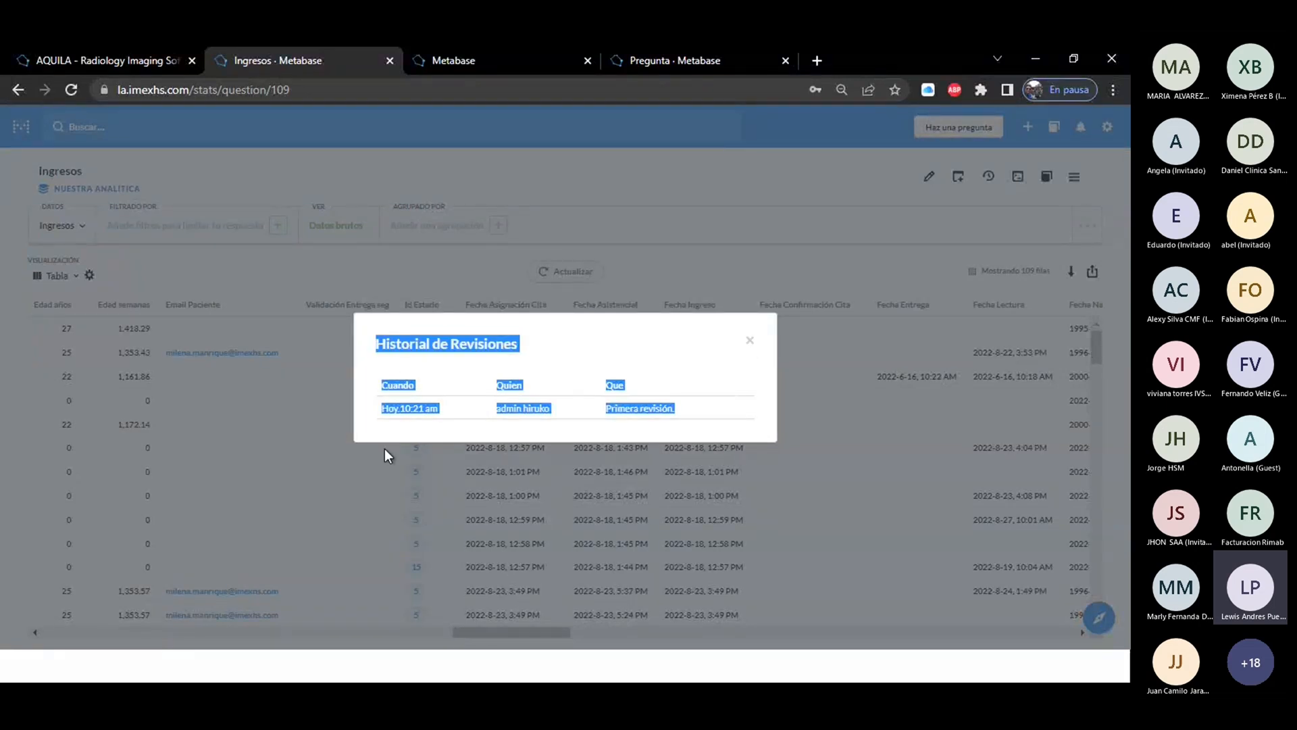
click(690, 346)
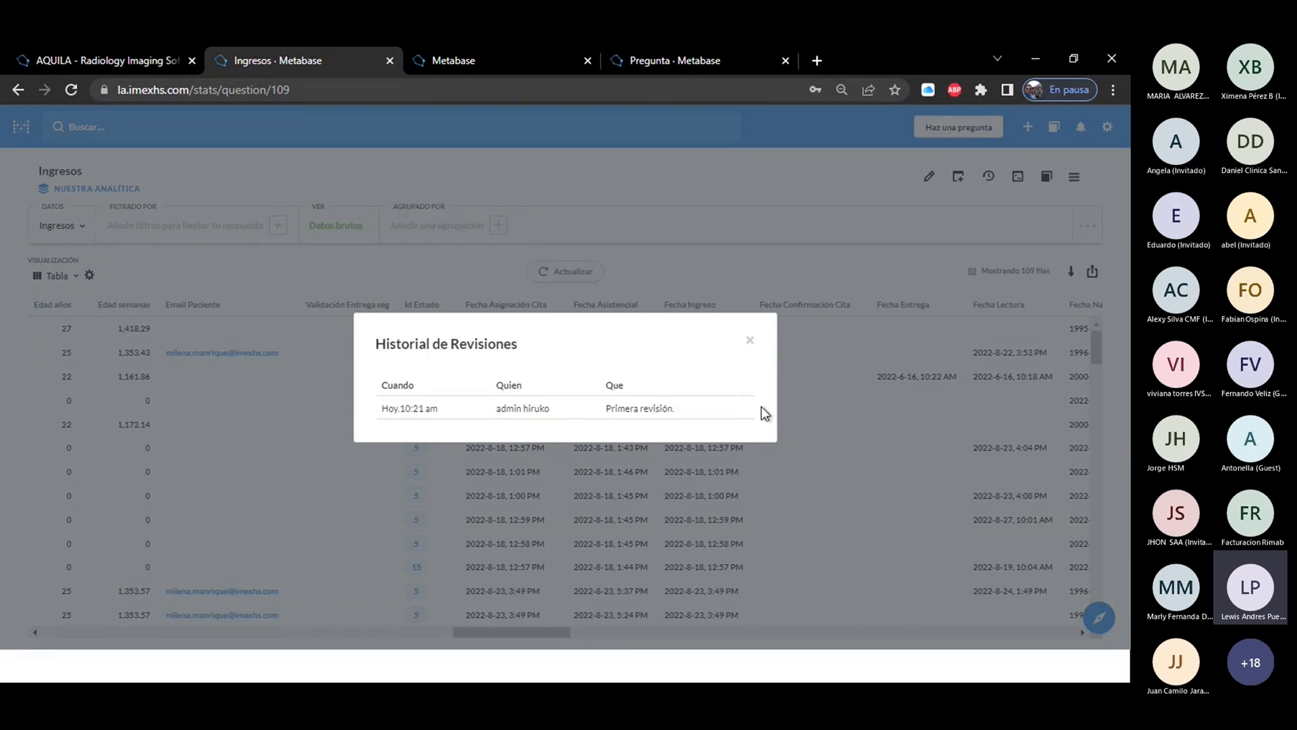
click(748, 344)
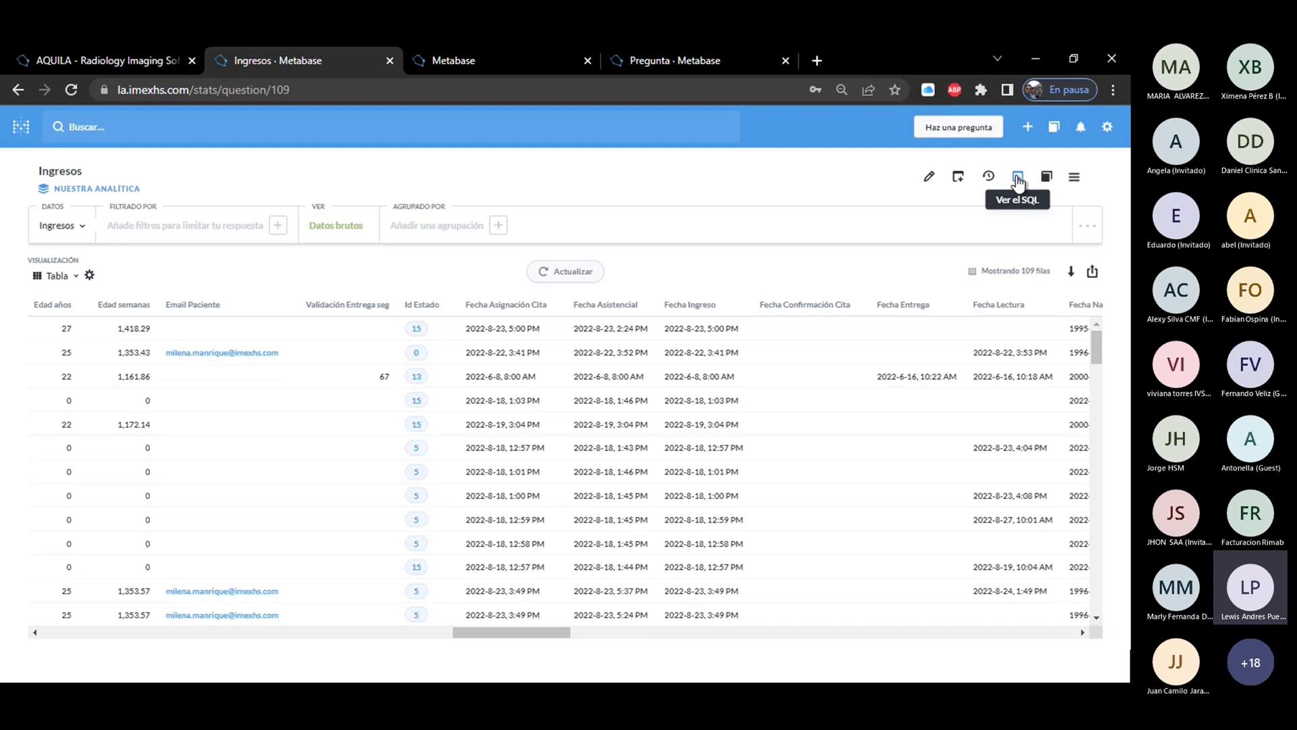
Read through the SQL behind the Ingresos question without converting the question to SQL.
click(1017, 179)
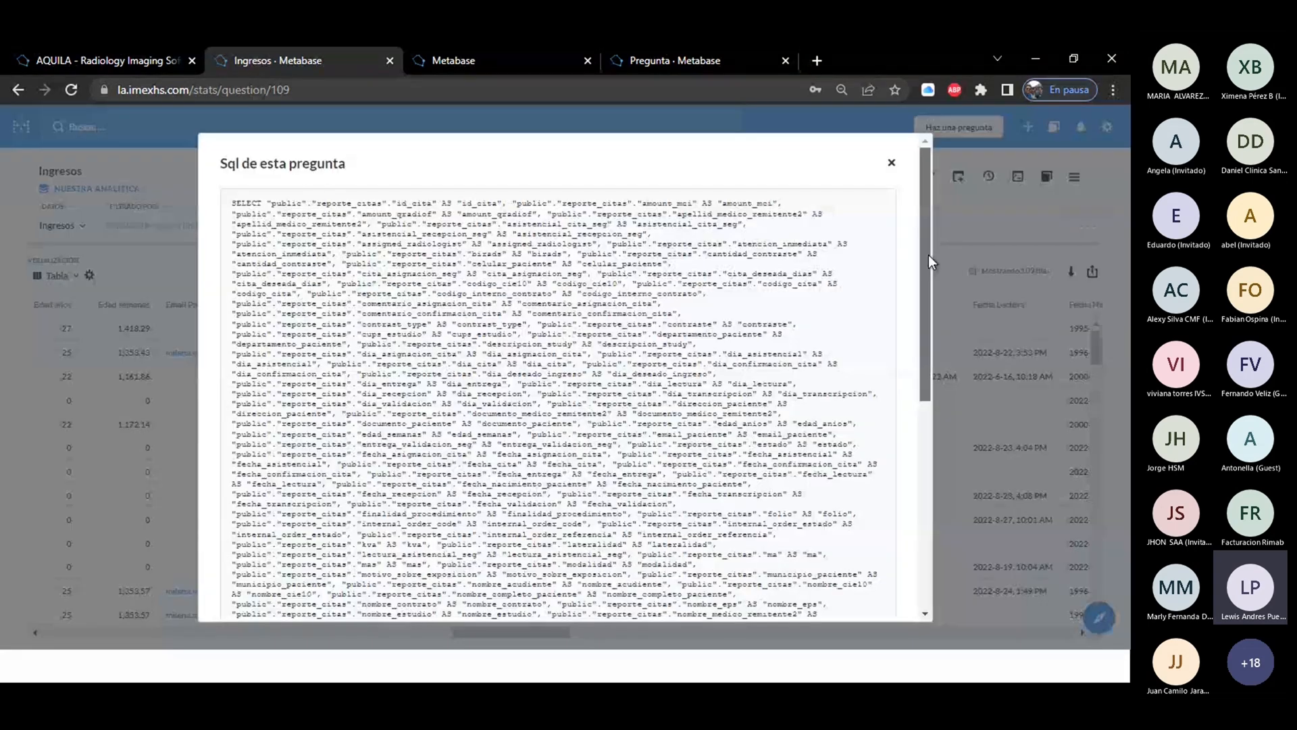
drag(928, 254, 925, 482)
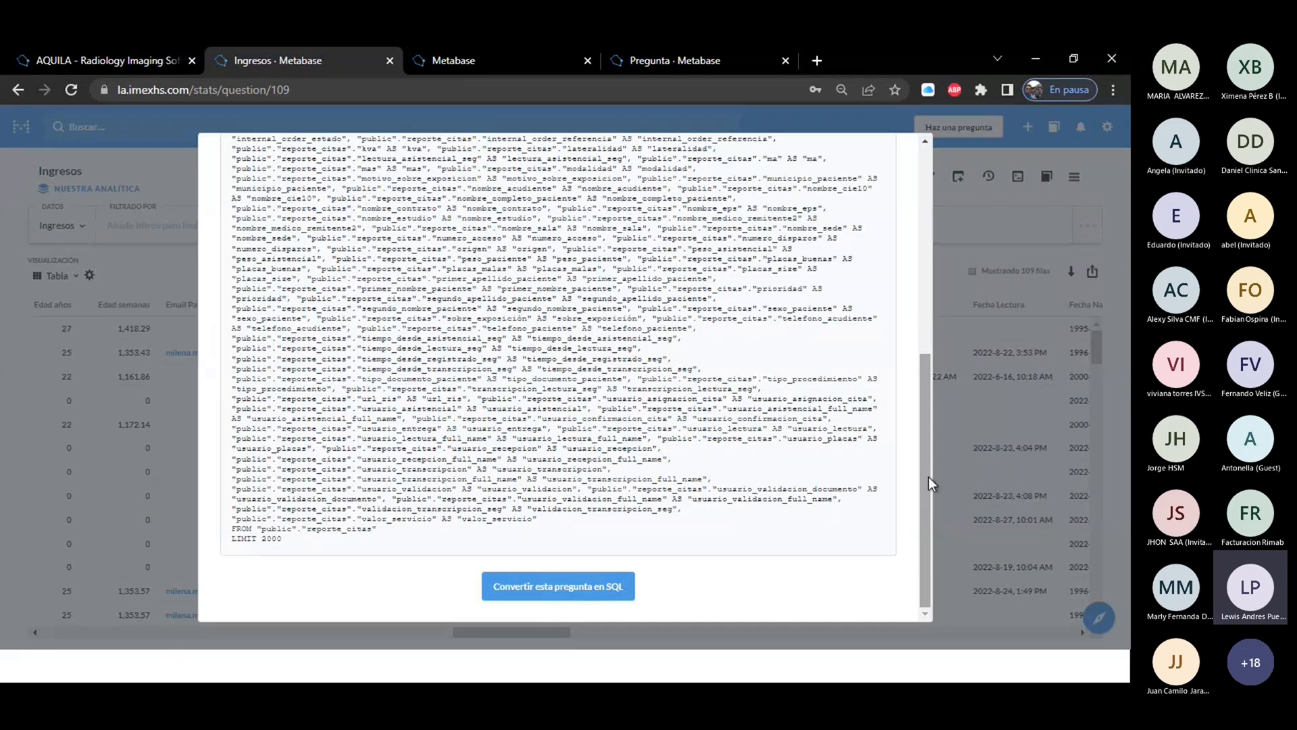
drag(928, 476, 936, 203)
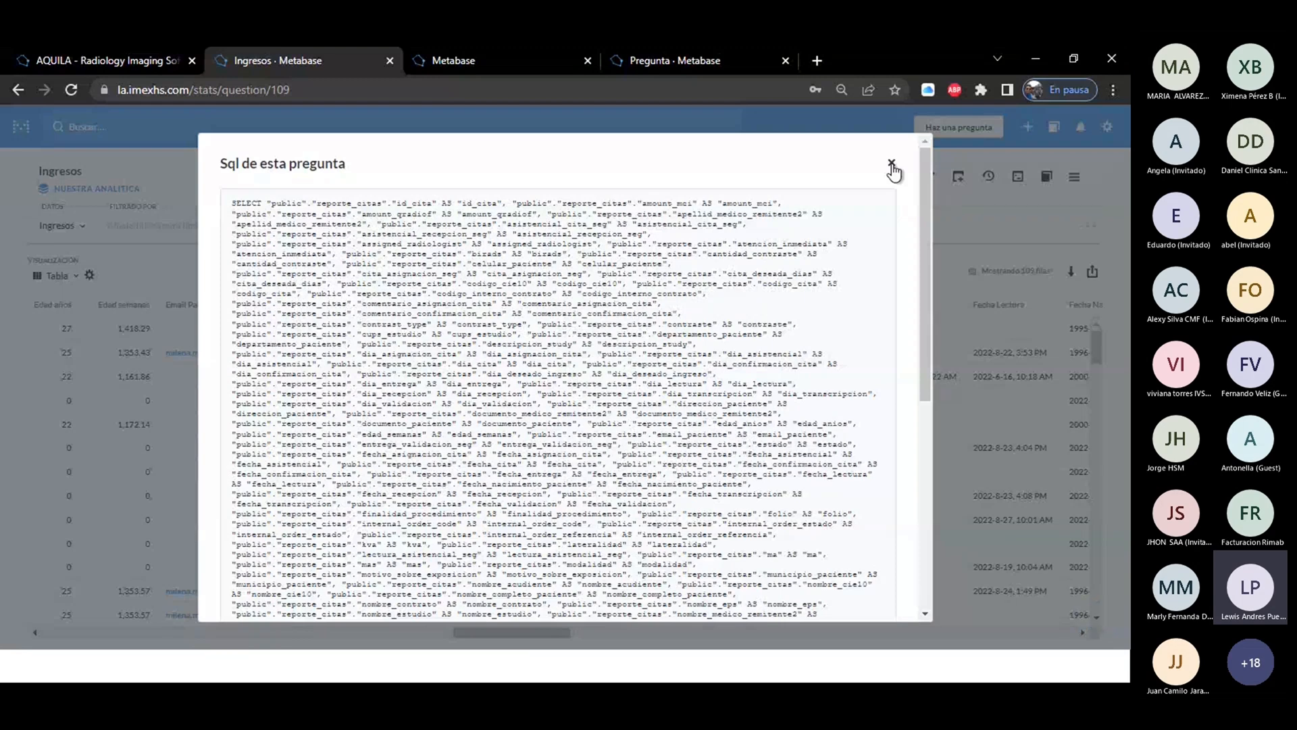
click(892, 164)
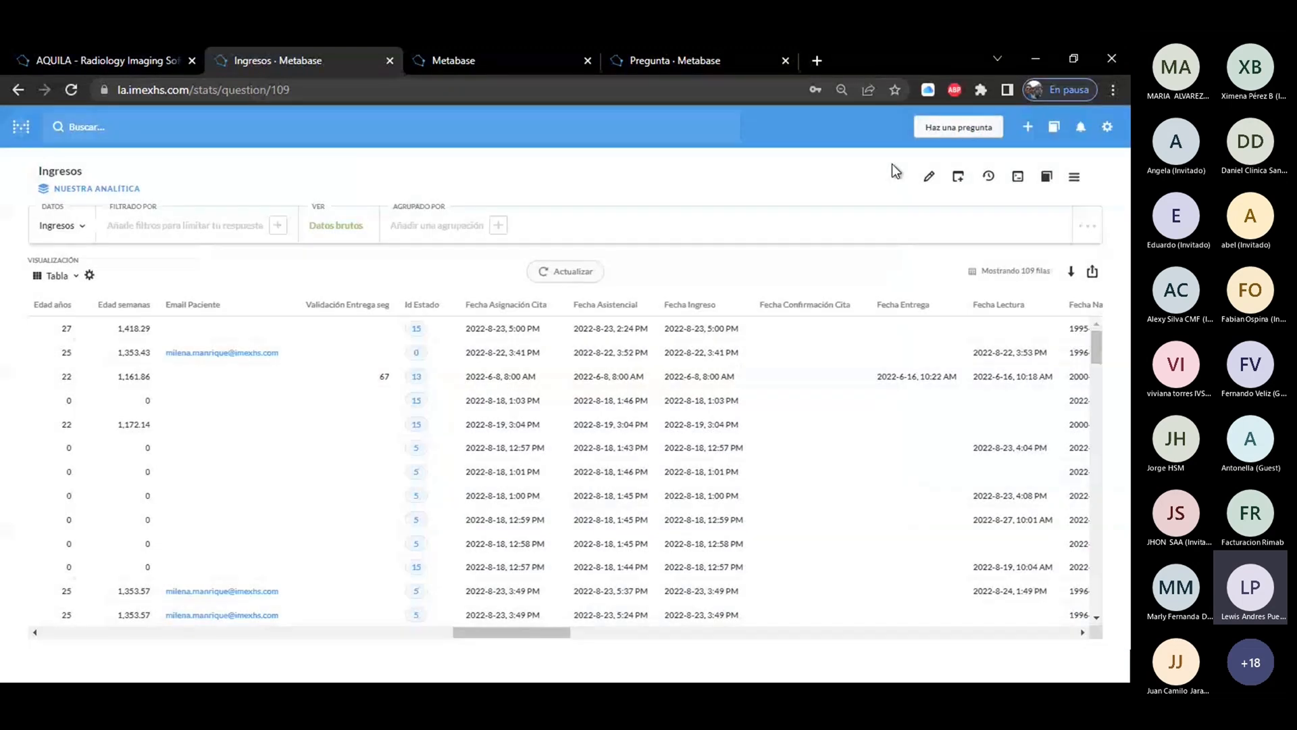
Look up the Fecha Addendum field of the Addendums table in the data reference.
click(1047, 178)
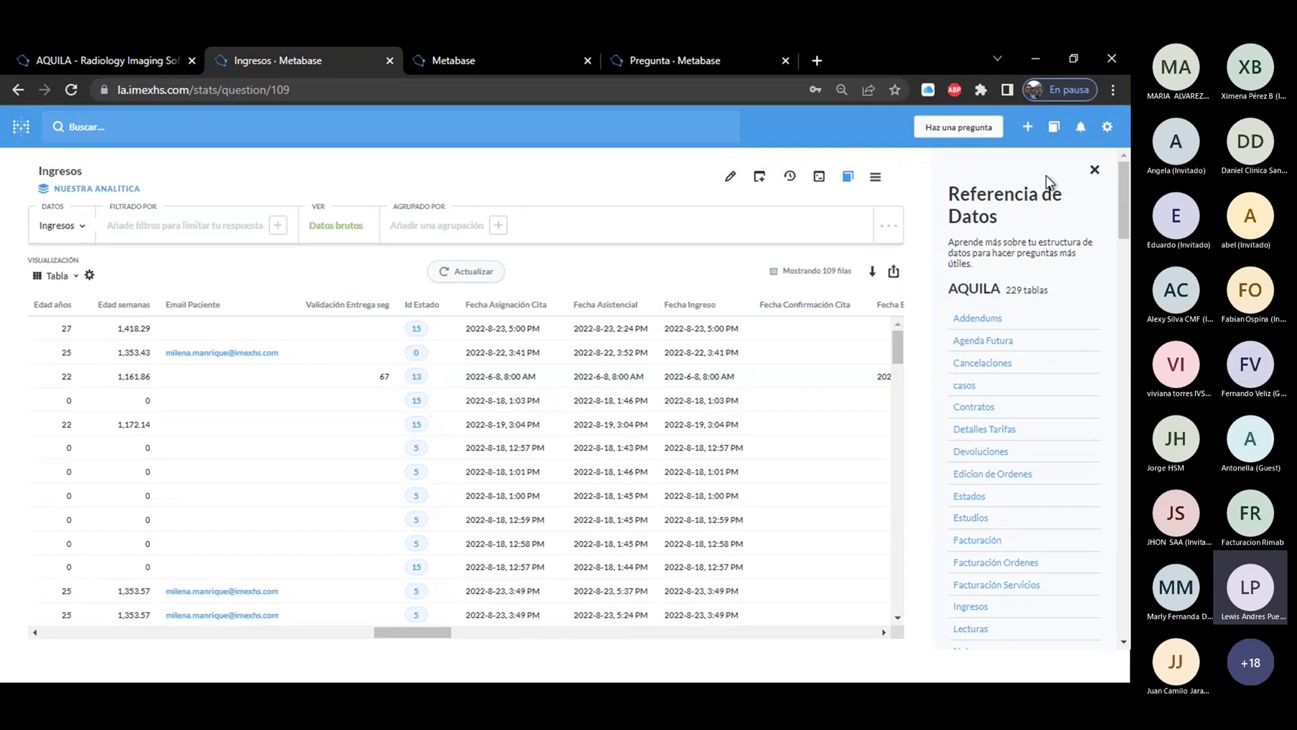
click(973, 320)
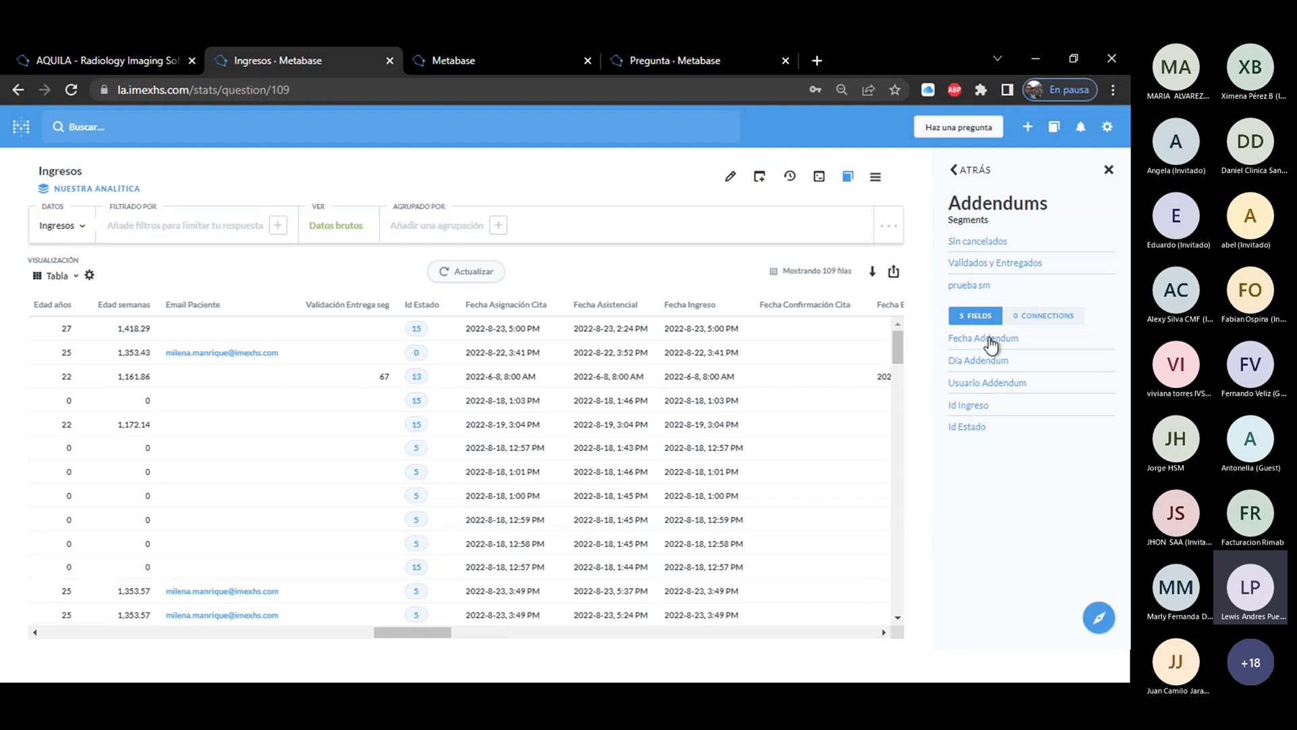
click(983, 339)
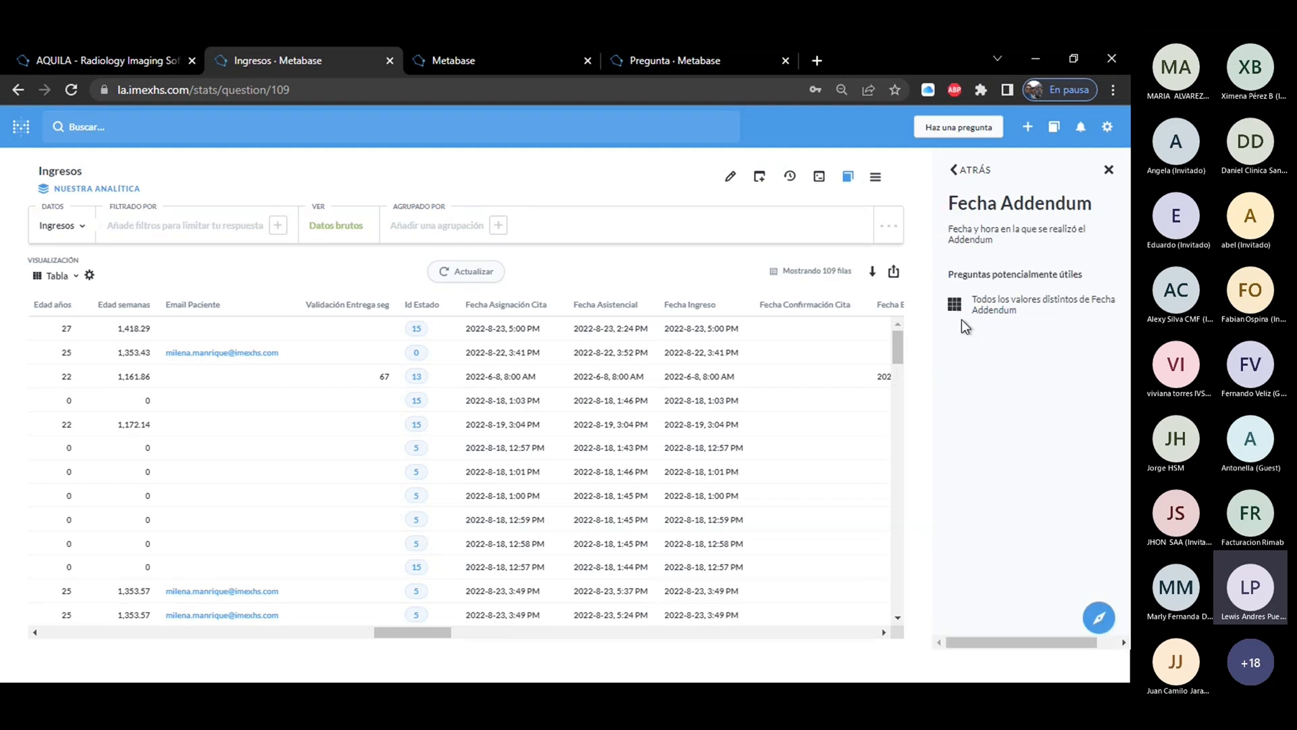
View the suggested Fecha Addendum questions as distinct values, bar chart and pie chart, and close the data reference.
click(955, 314)
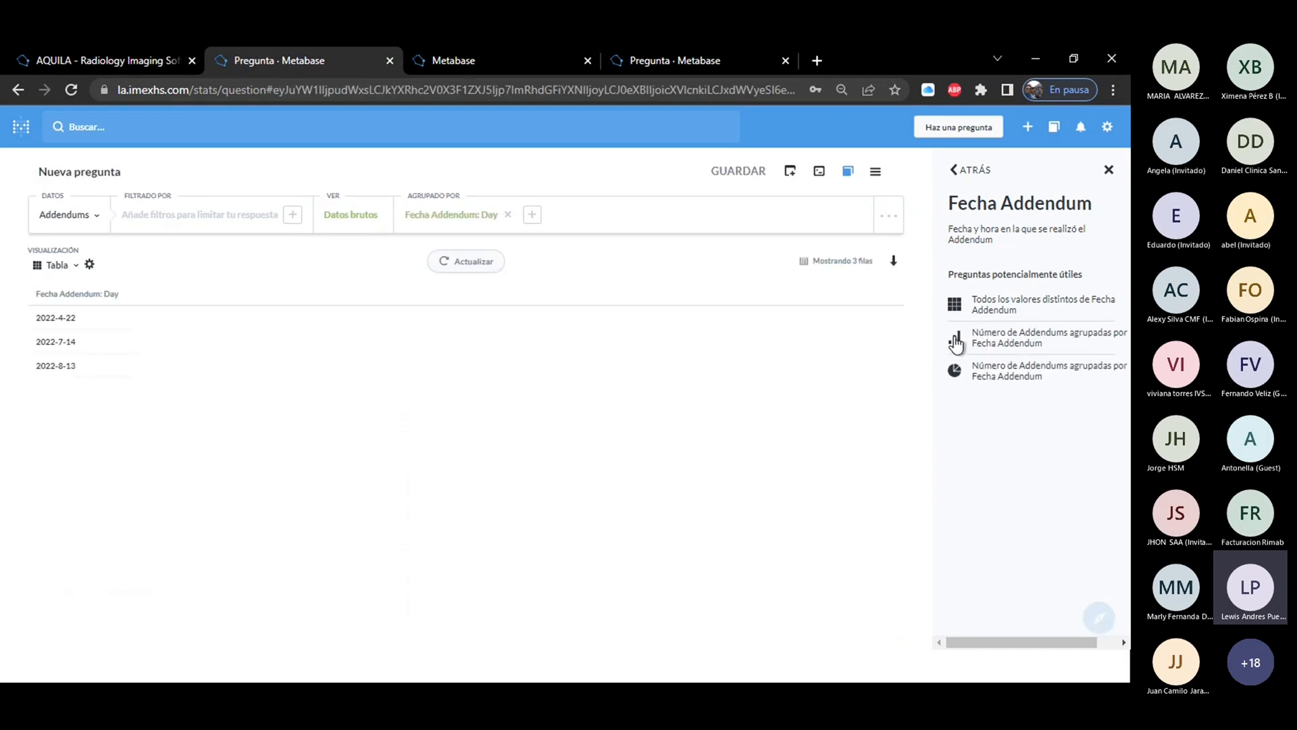
click(956, 342)
click(955, 375)
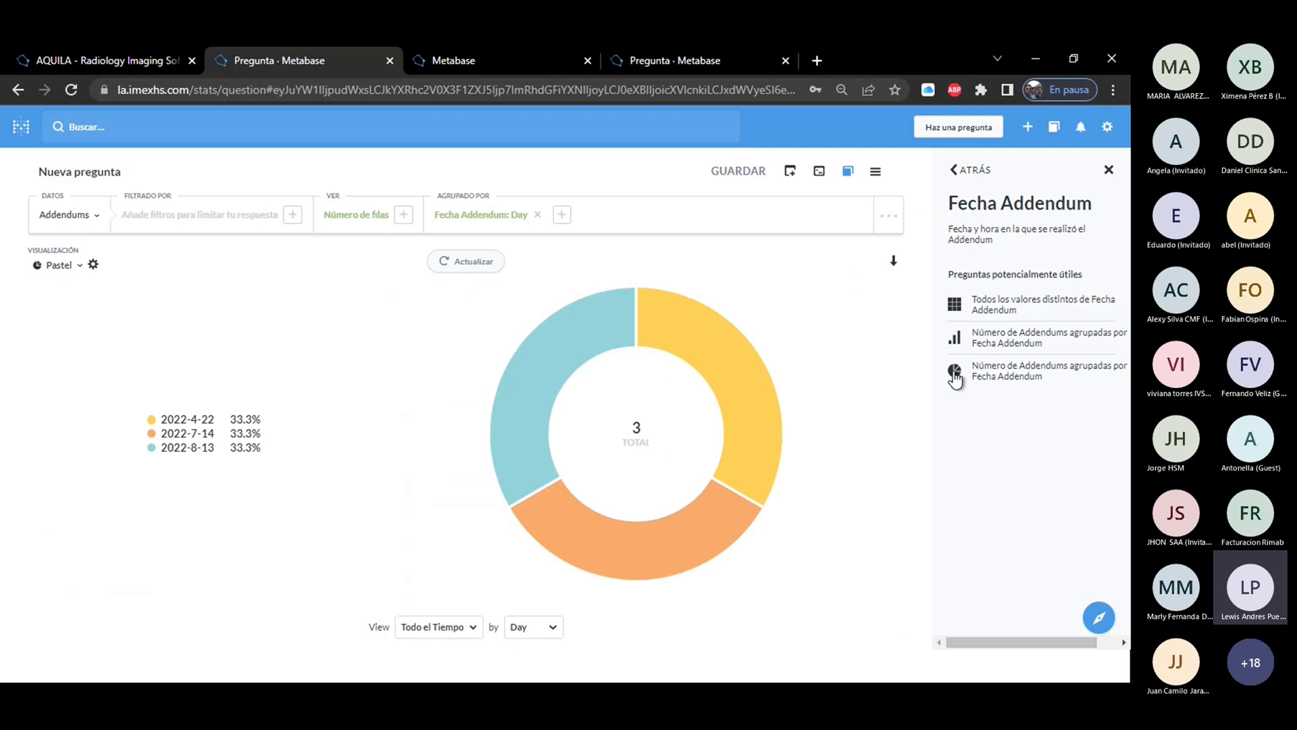
click(958, 170)
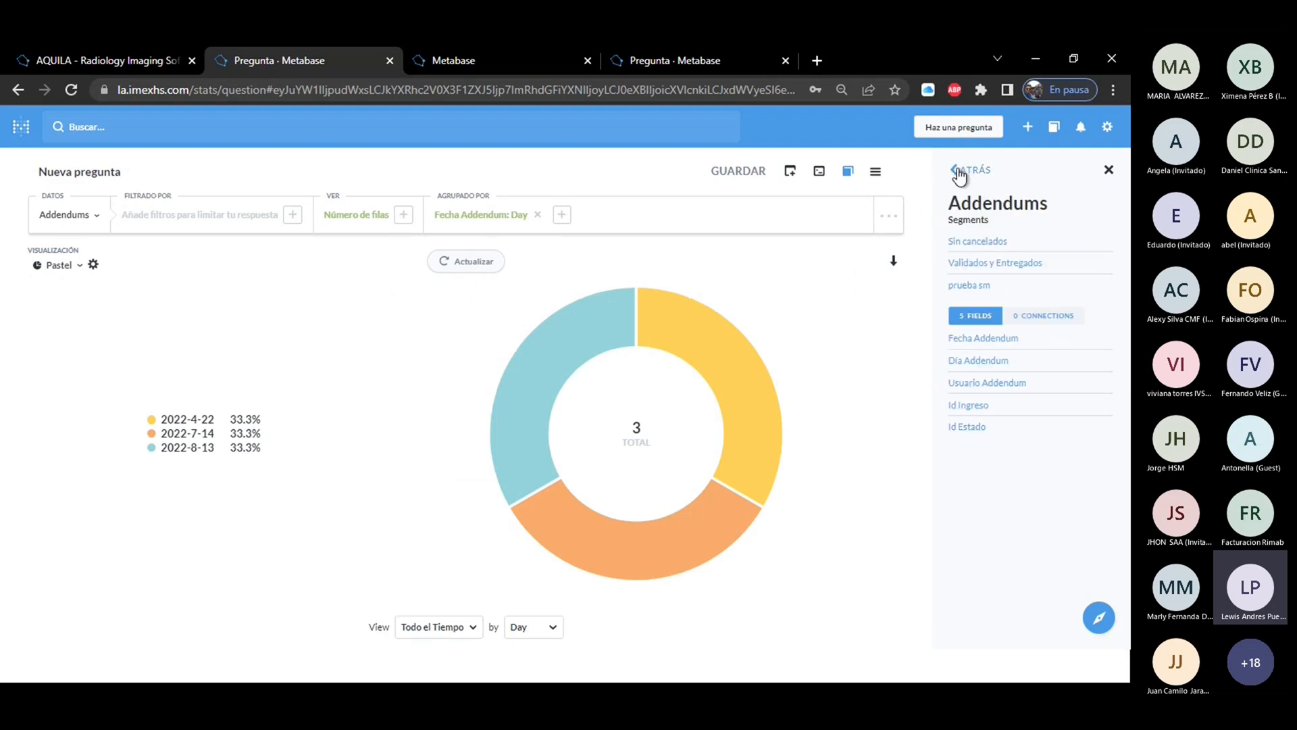
click(875, 173)
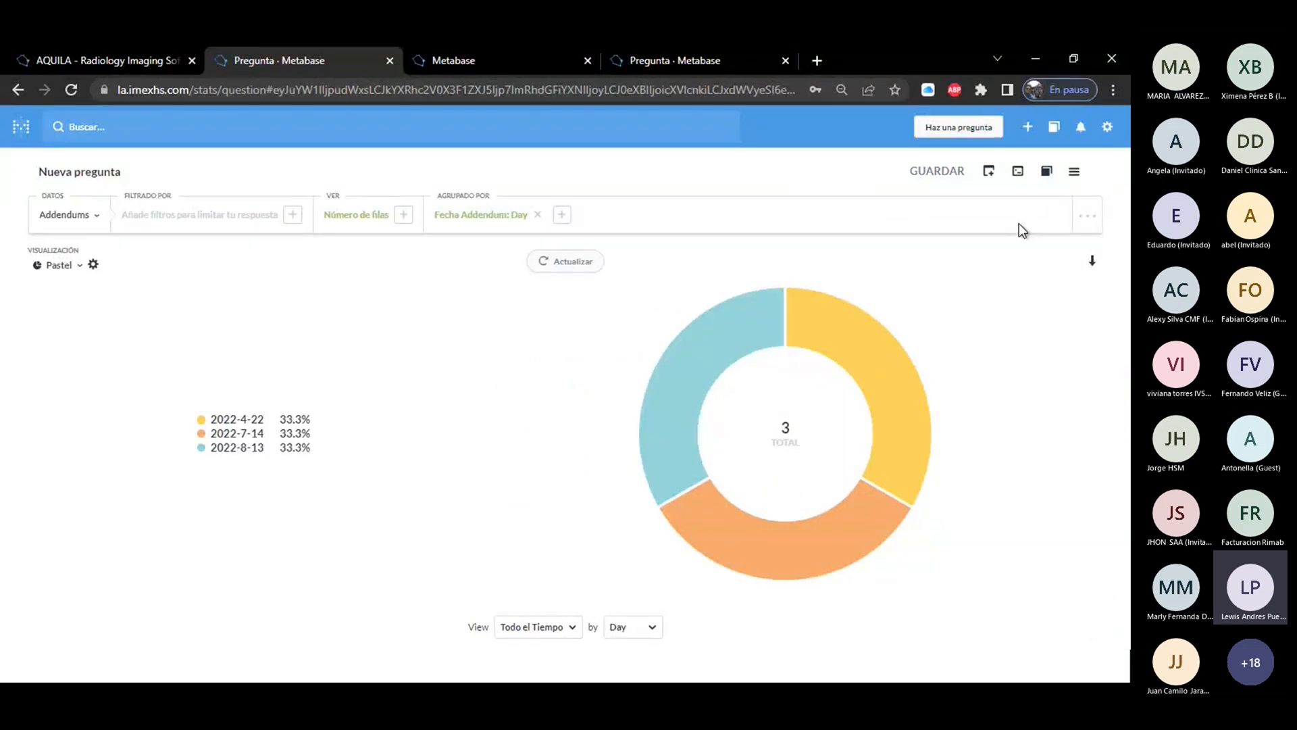
Find the question Estudios tomados por Modalidad y Usuario Asistencial in the Nuestra Analítica collection and open it.
click(21, 126)
drag(1121, 265, 1027, 454)
click(588, 426)
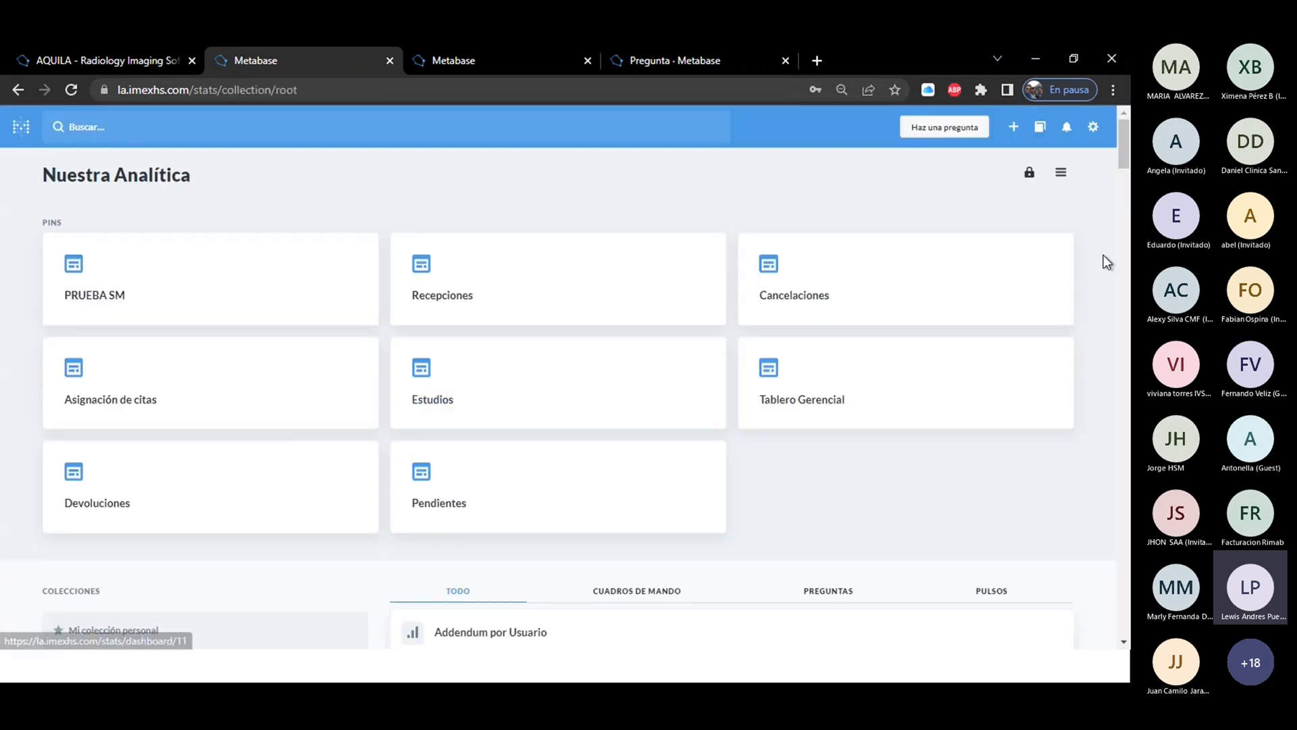
drag(1124, 144, 1127, 205)
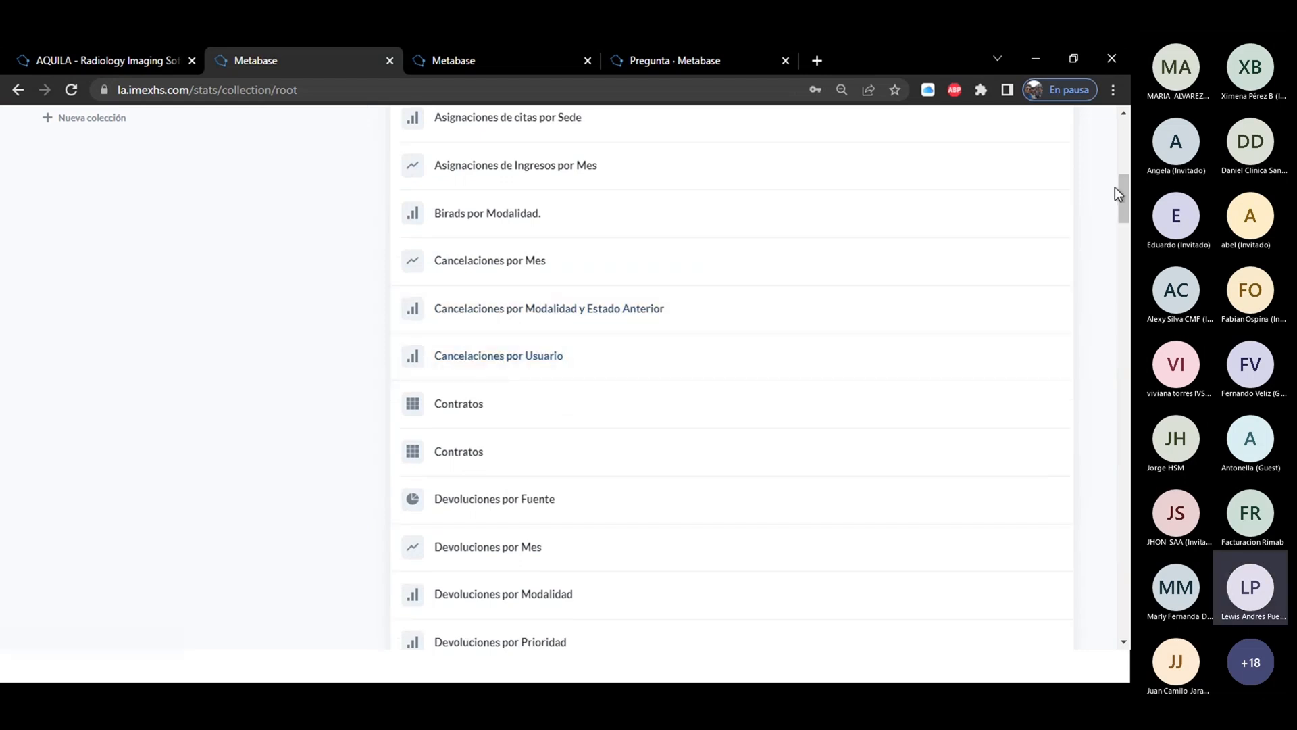
scroll(1114, 188, down, 5)
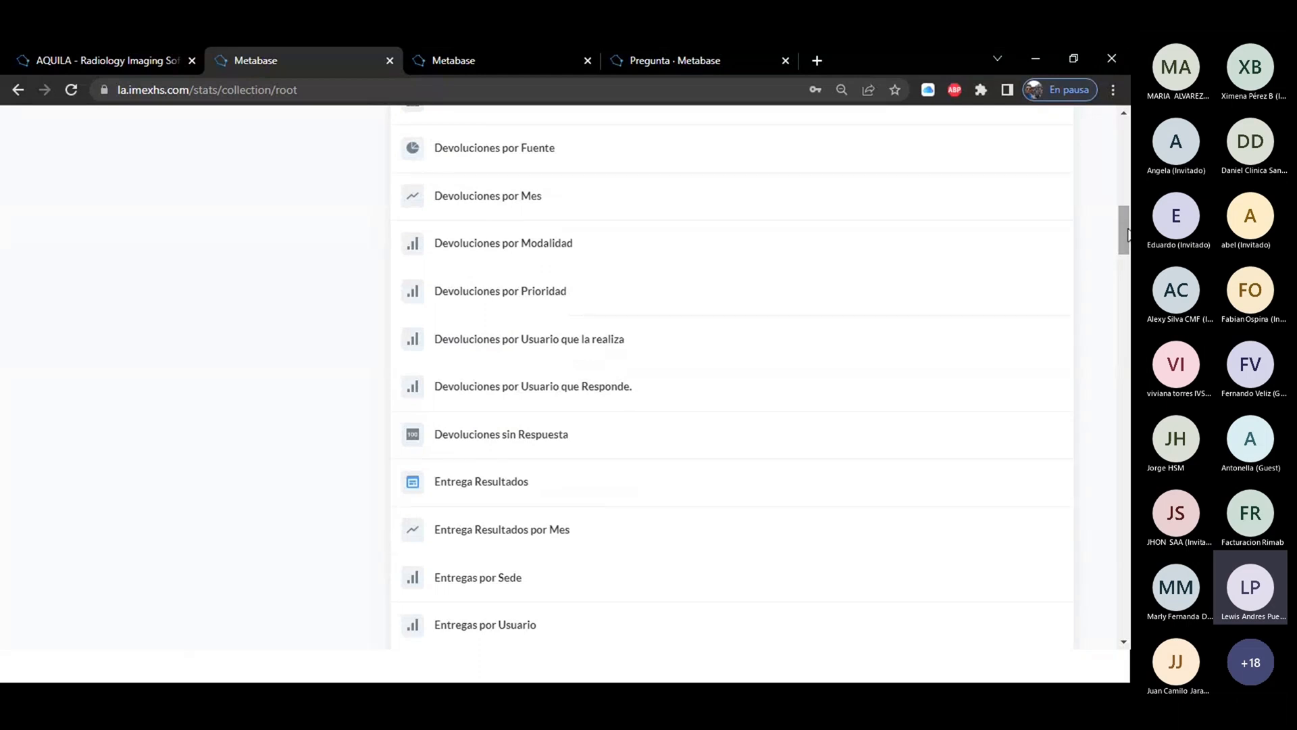
scroll(1127, 229, down, 8)
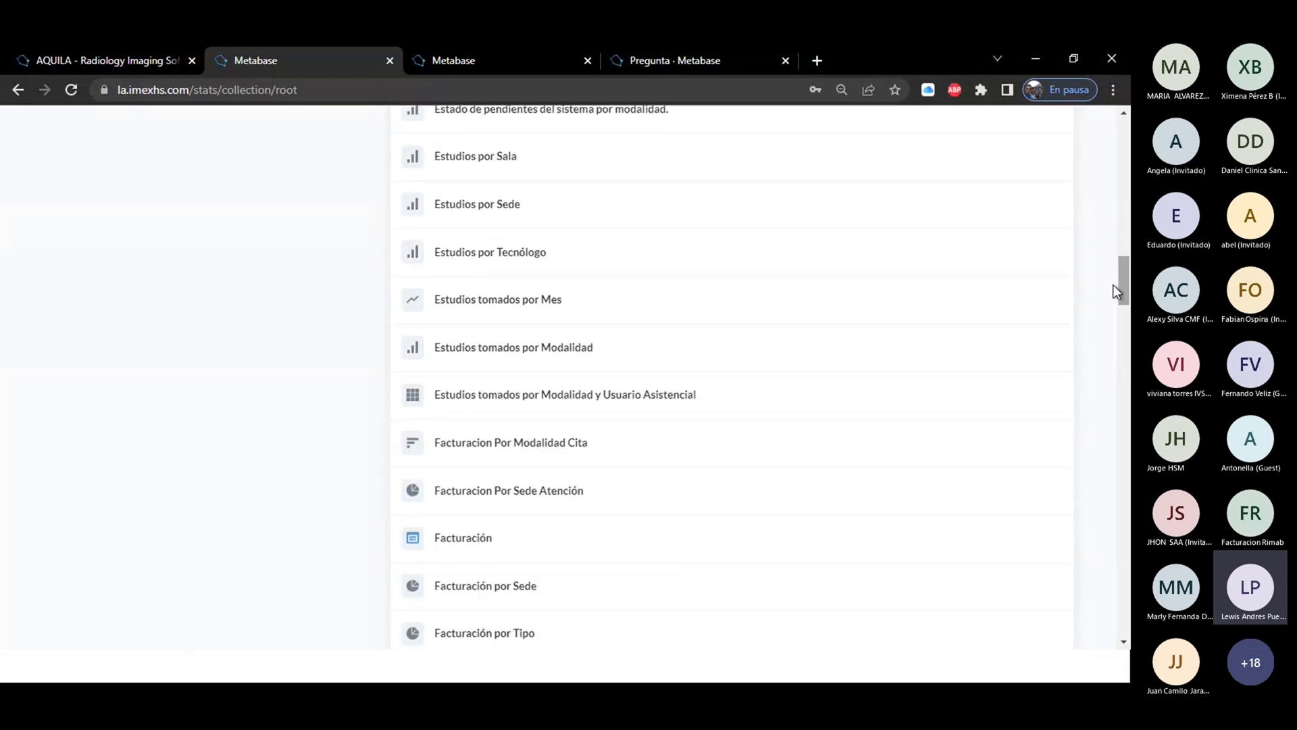
click(650, 397)
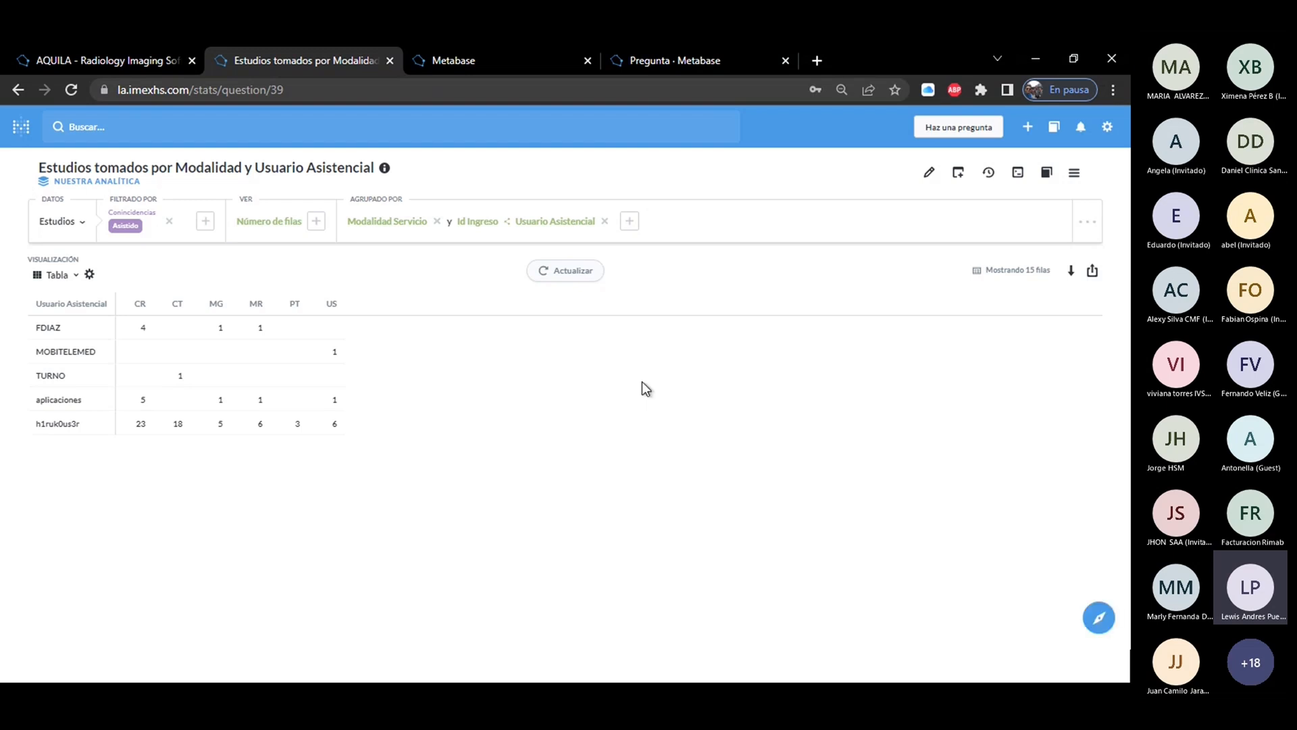
Start an alert for the open question and try the Hourly and Daily check frequencies.
click(1074, 174)
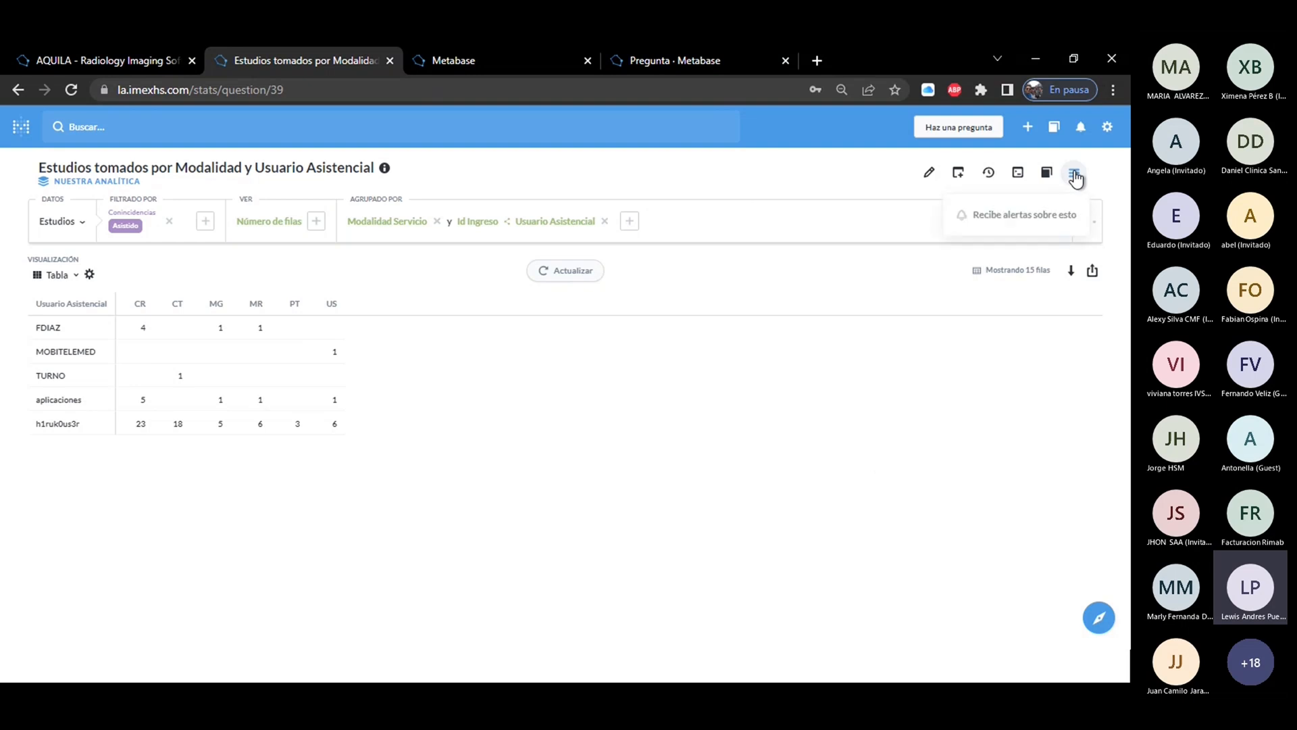
click(1024, 214)
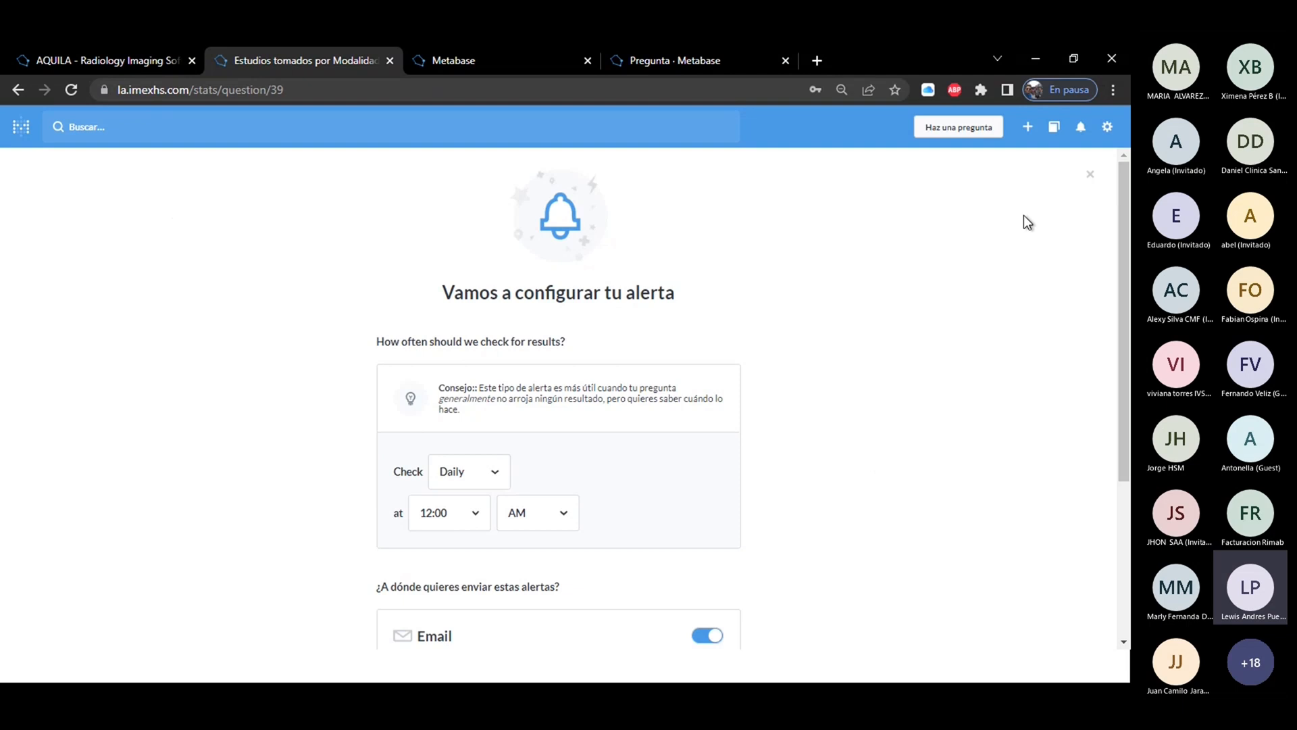
drag(1121, 217, 1128, 314)
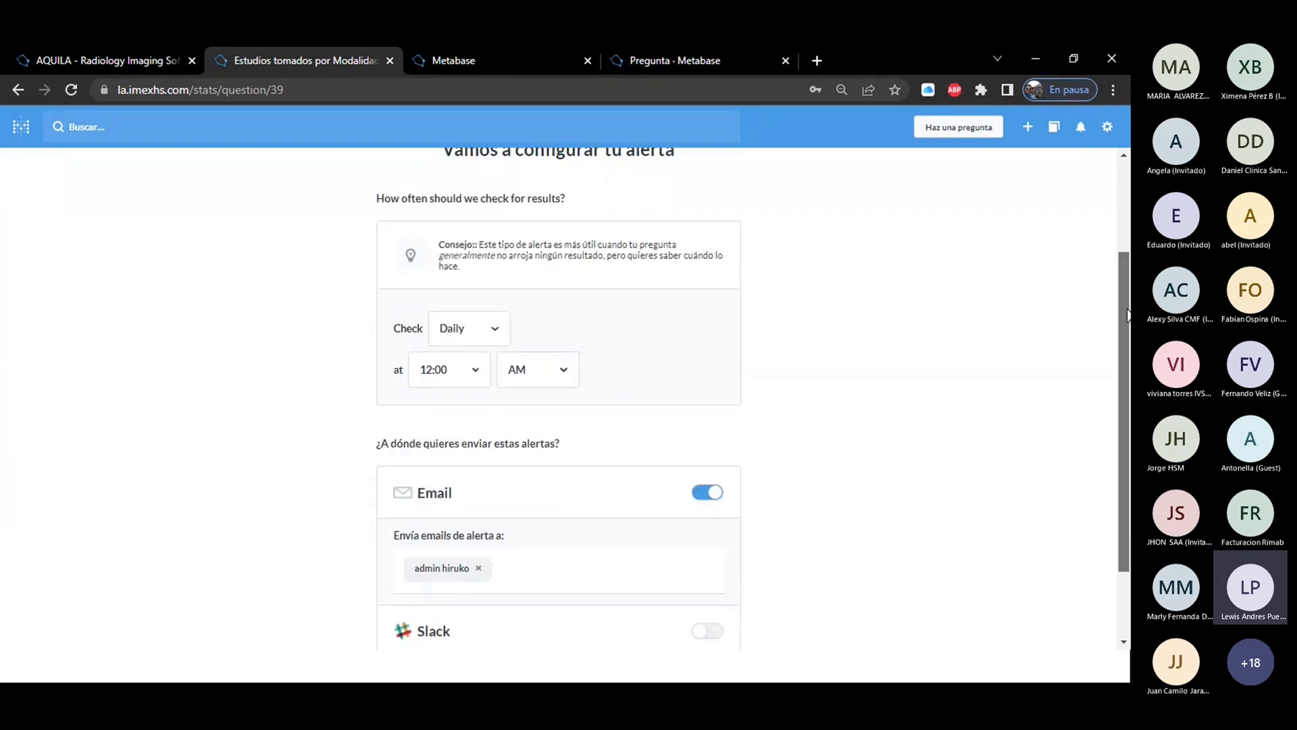
click(449, 335)
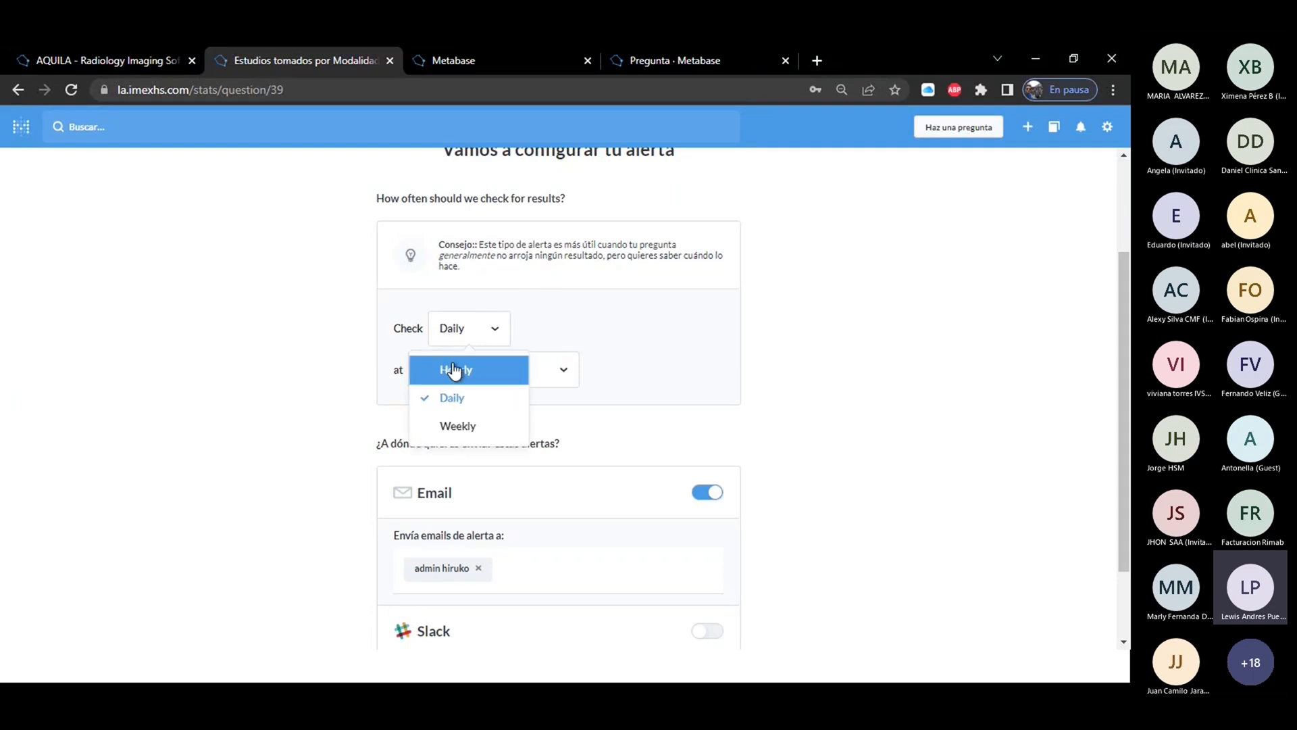
click(454, 370)
click(460, 336)
click(467, 397)
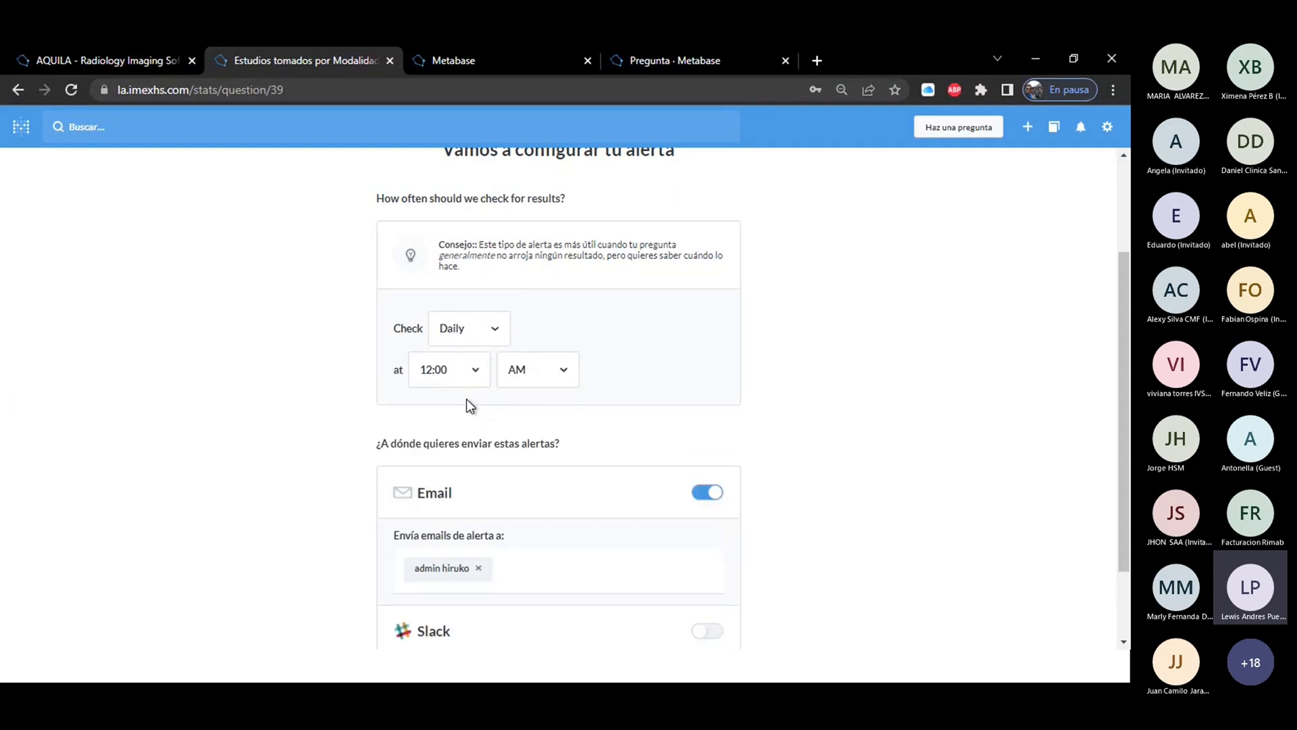
Schedule the alert's check weekly on Jueves at 6:00 PM.
click(471, 331)
click(473, 423)
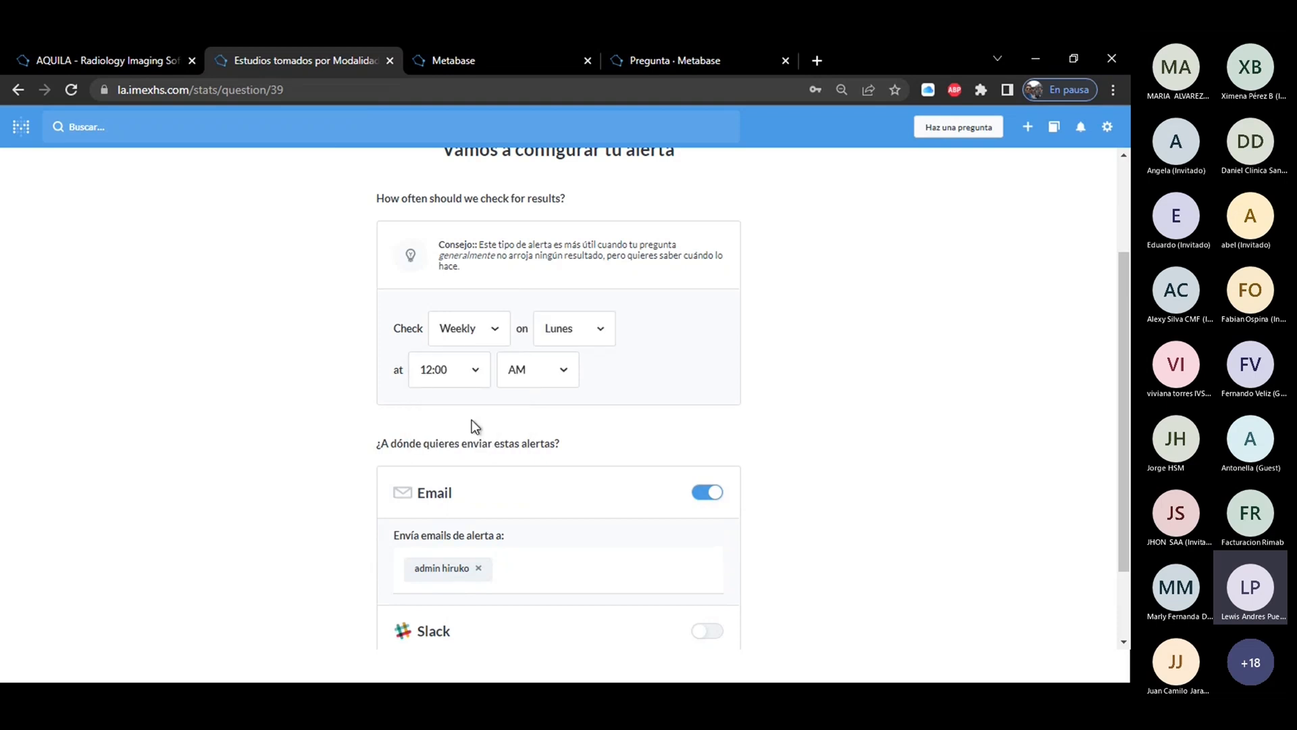
click(582, 337)
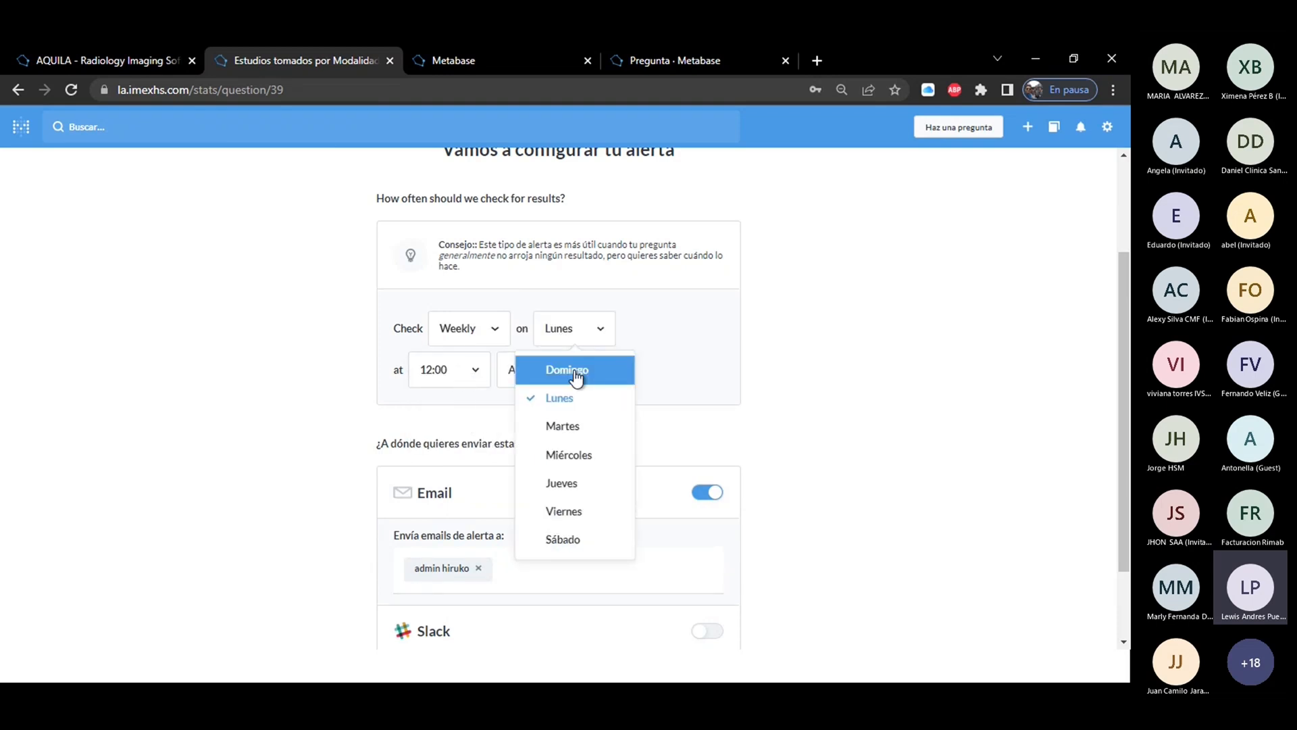
click(571, 486)
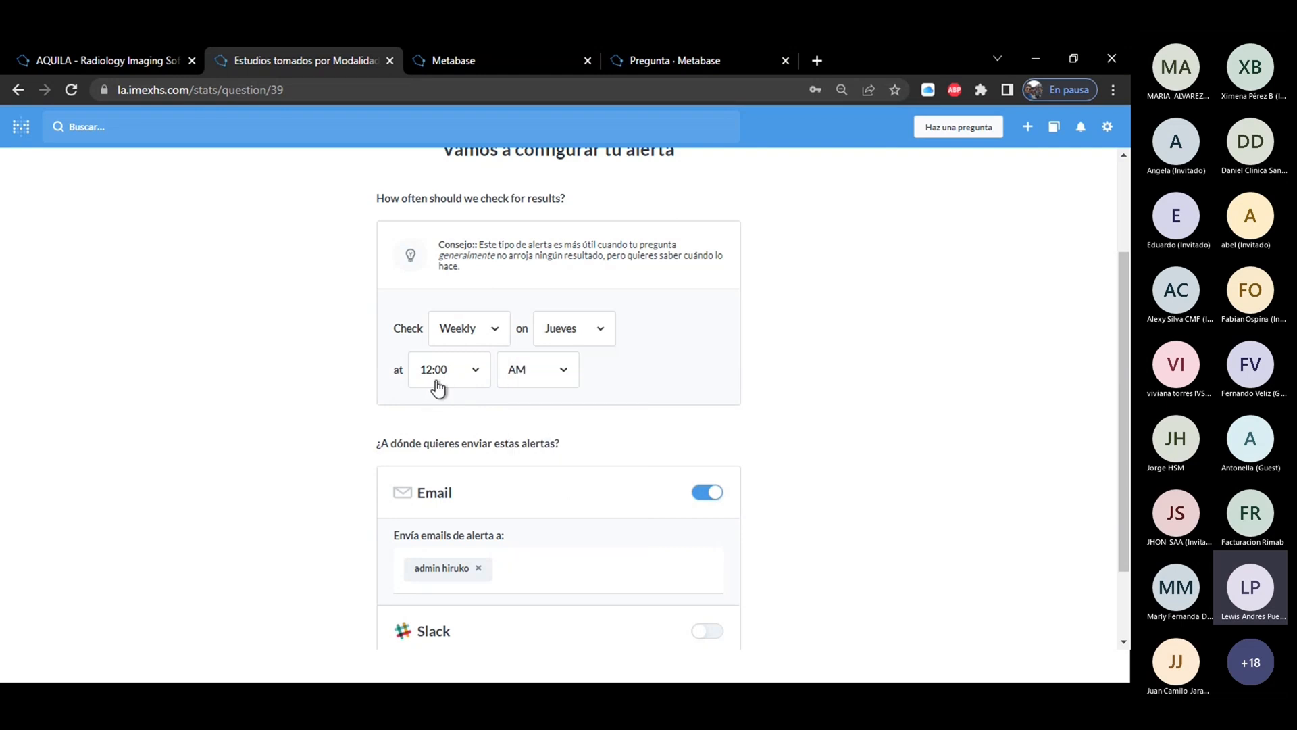
click(438, 385)
click(438, 578)
click(543, 375)
click(530, 444)
Remove the preset recipient from the alert's email list, and leave the alert setup without saving it.
scroll(570, 512, down, 2)
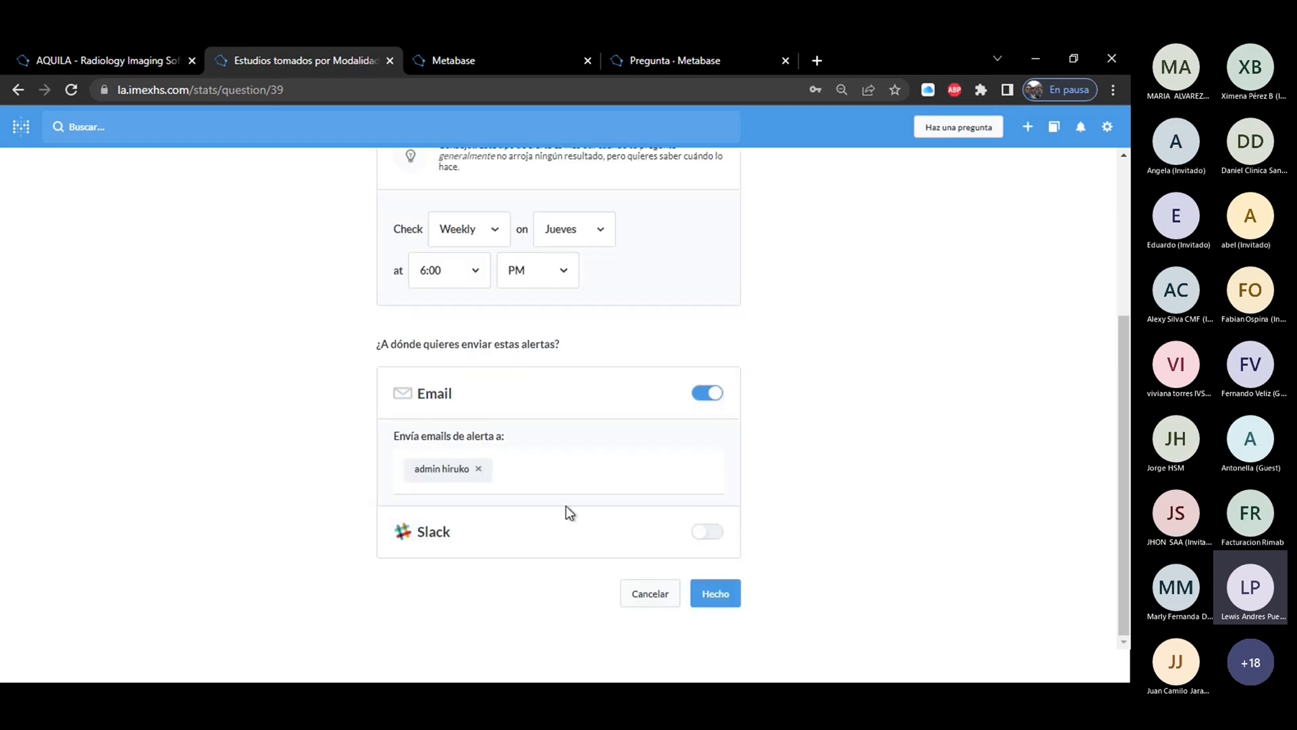
click(568, 468)
click(478, 469)
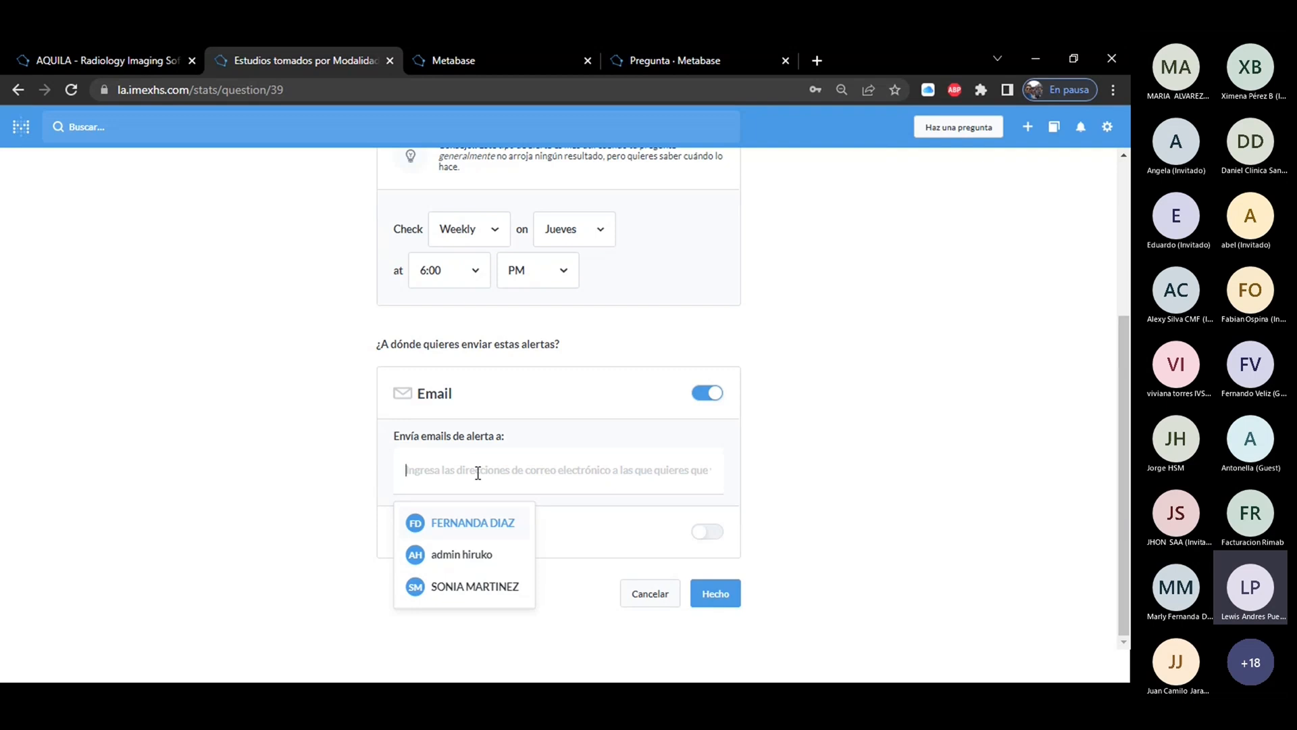
scroll(1120, 321, up, 4)
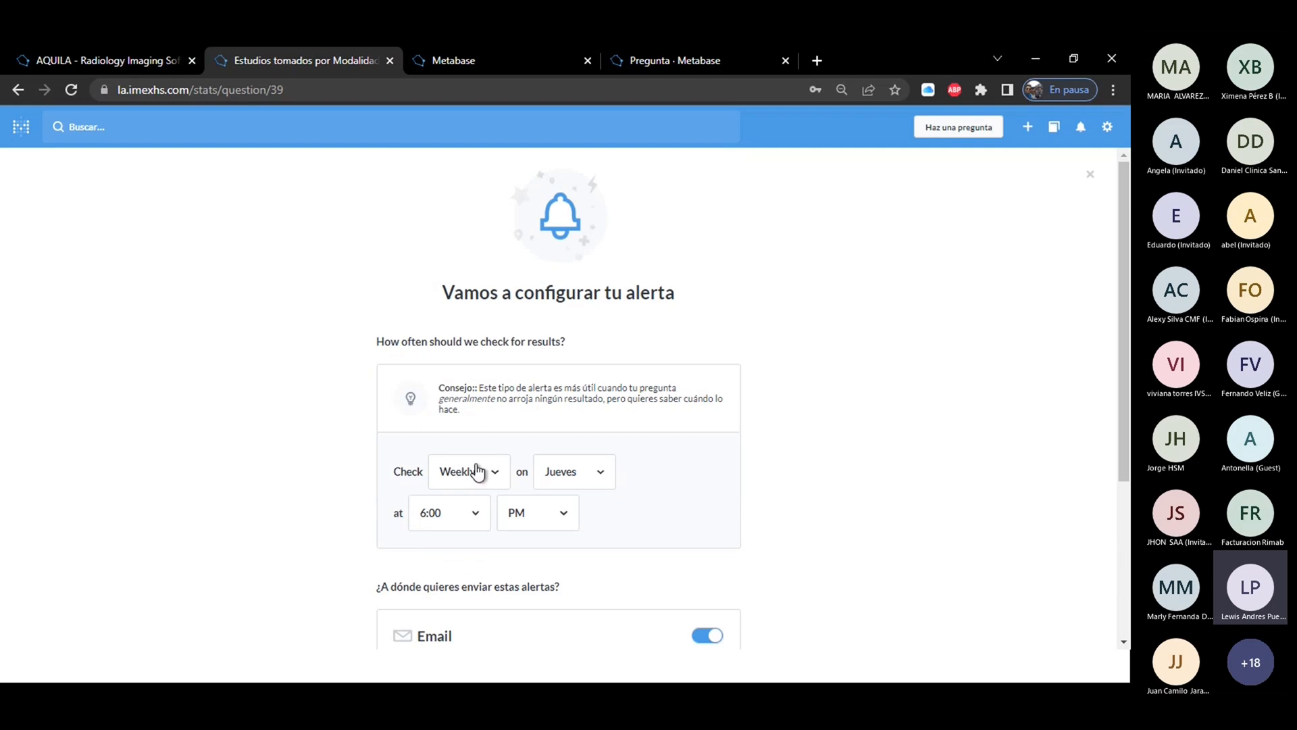
click(471, 473)
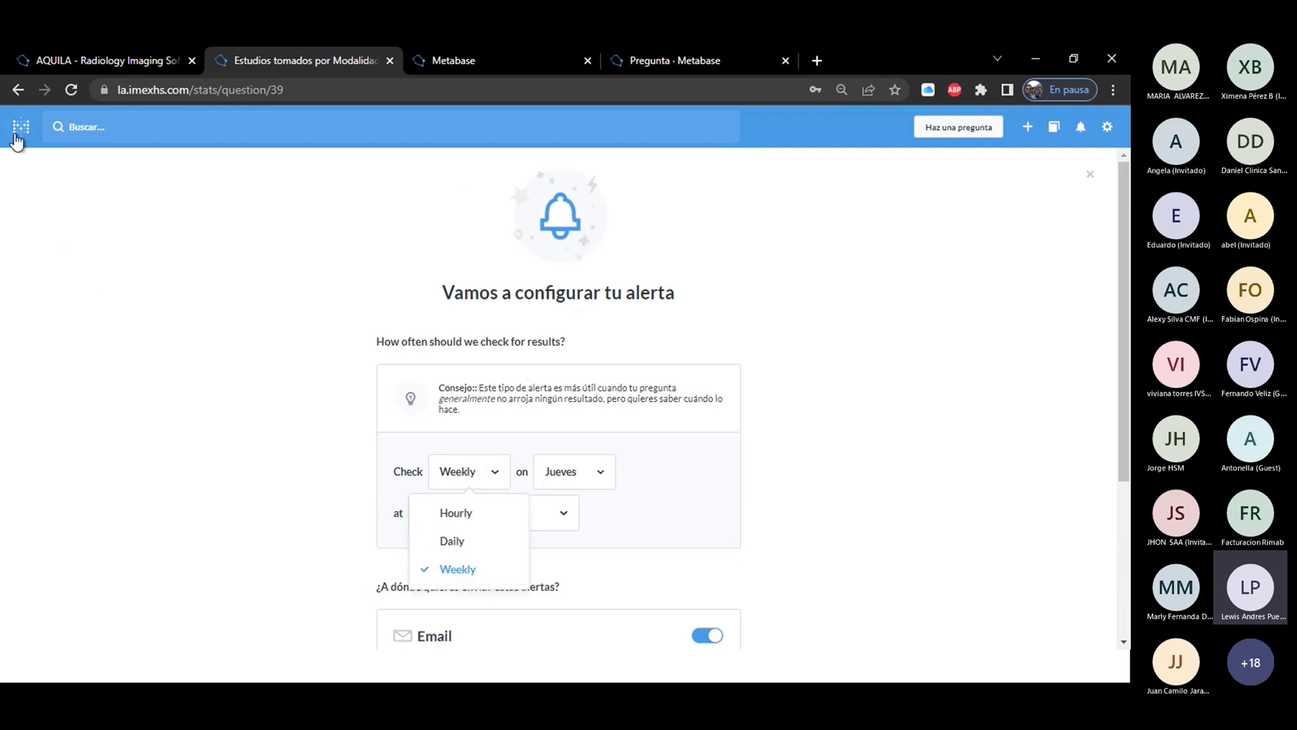
click(18, 89)
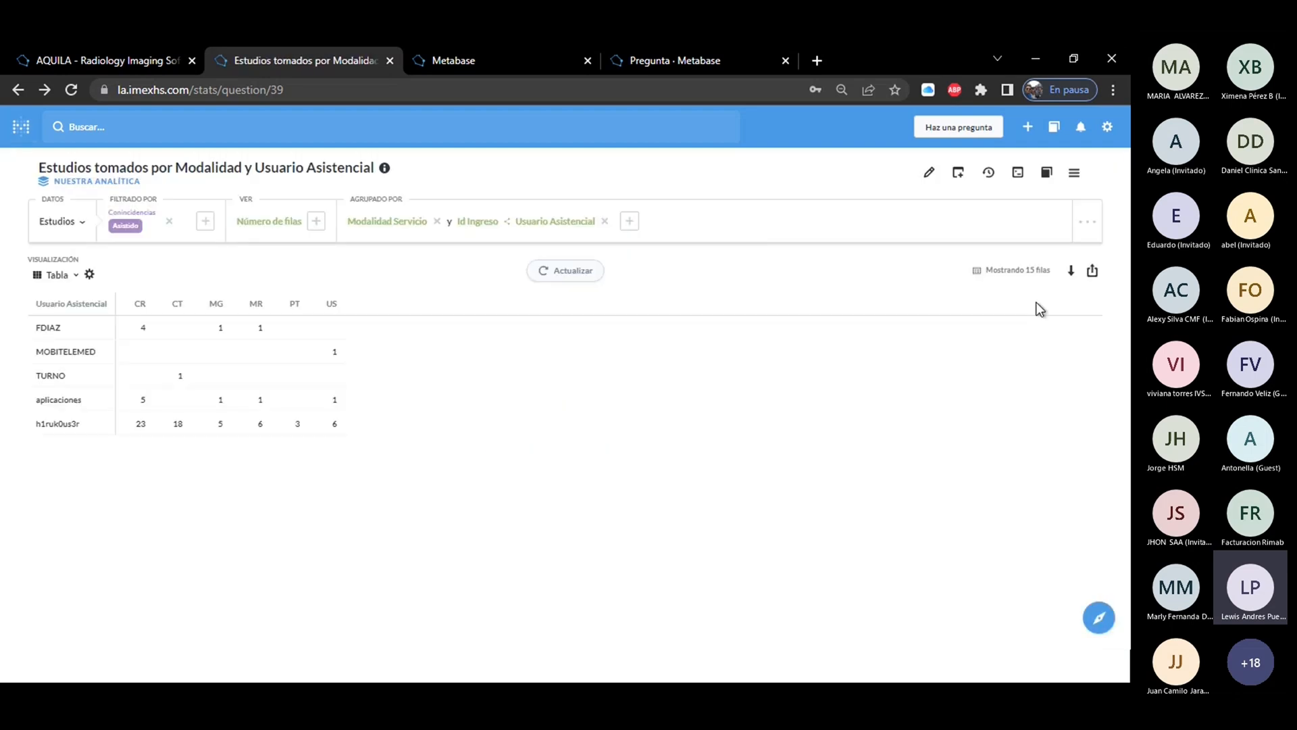
Start a new pulse and set its email delivery frequency to Monthly.
click(1027, 129)
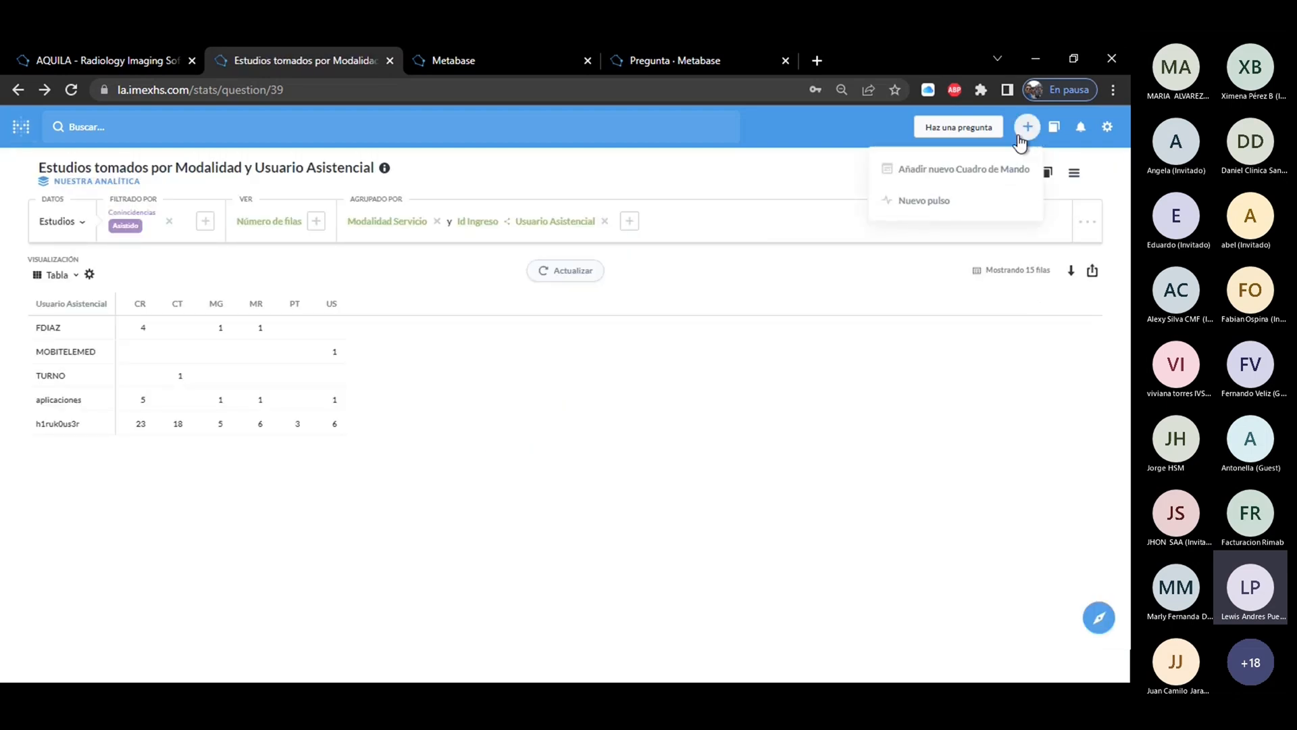
click(921, 203)
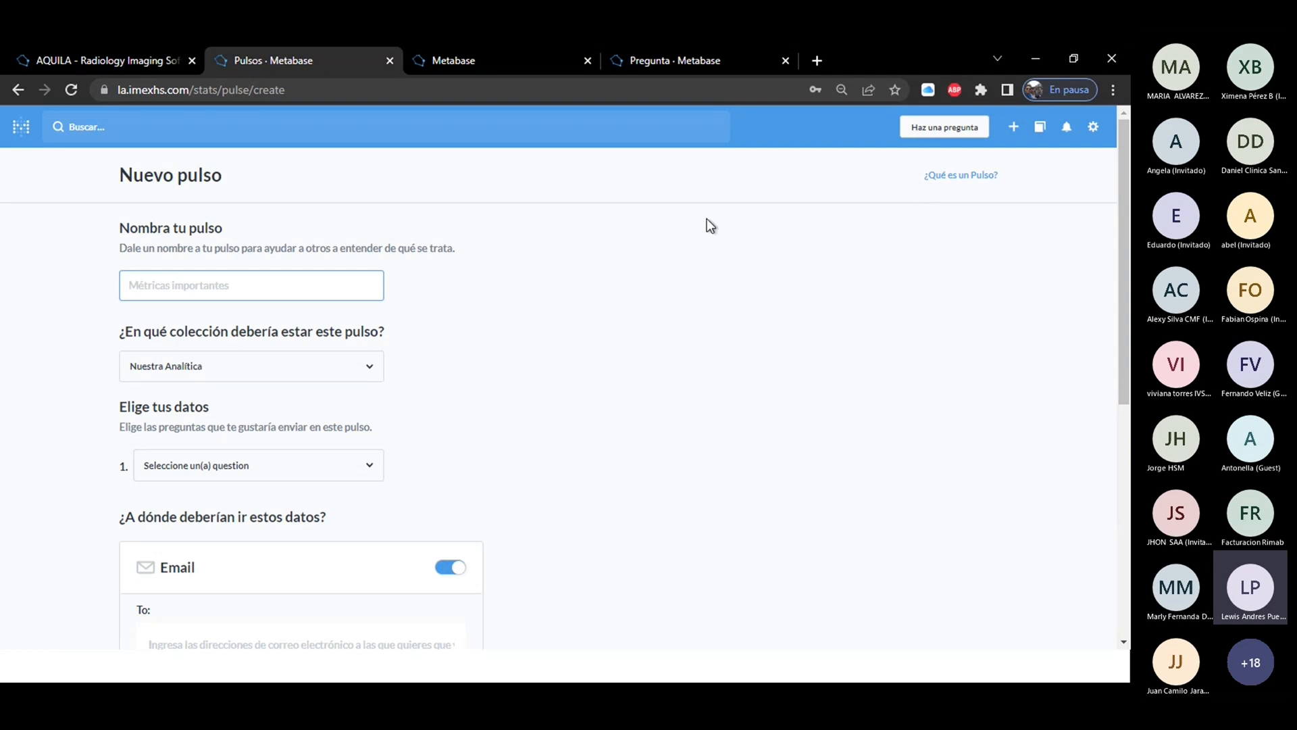
drag(1123, 316, 1127, 518)
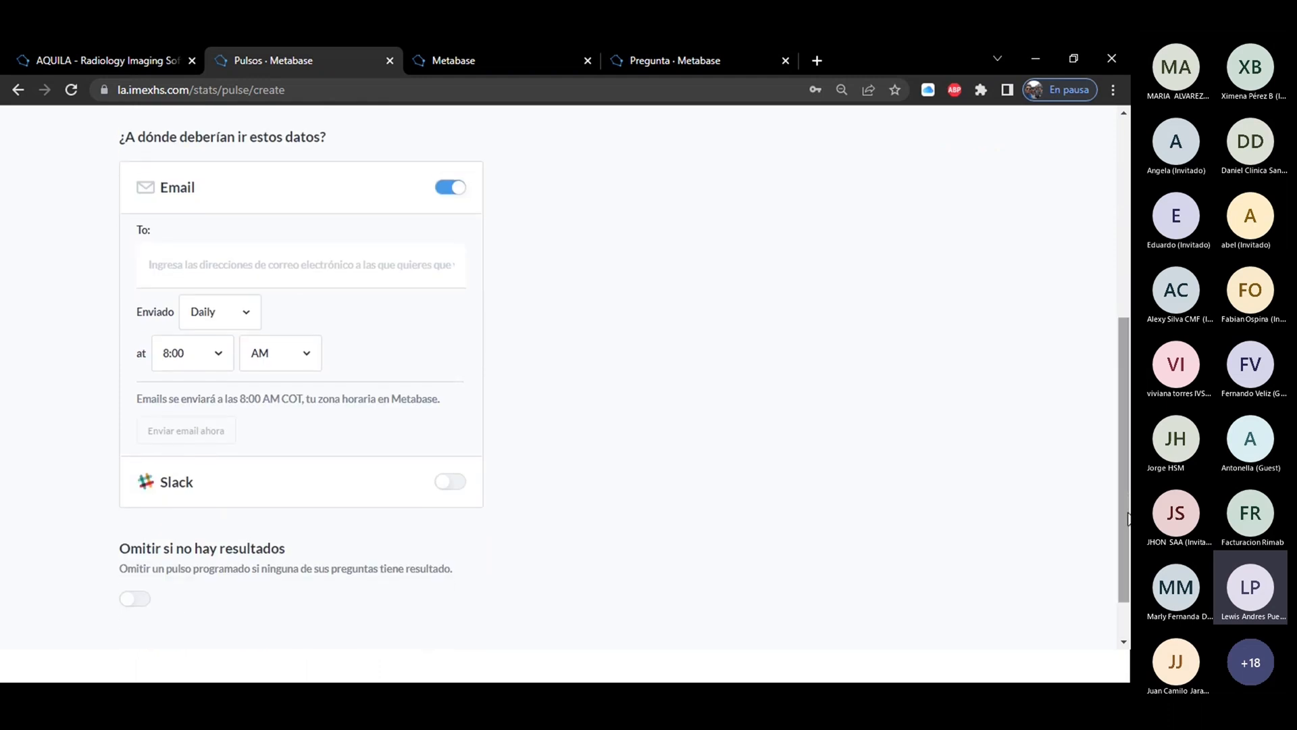
click(214, 315)
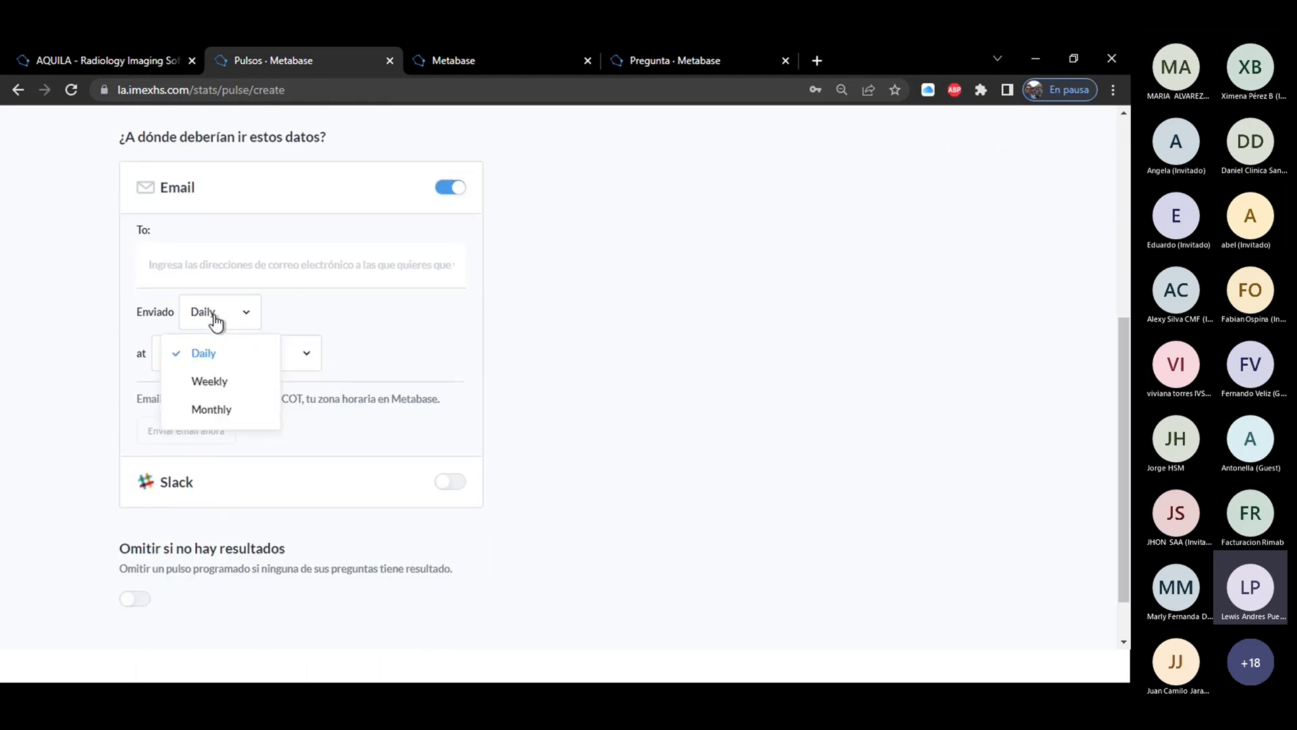
click(225, 412)
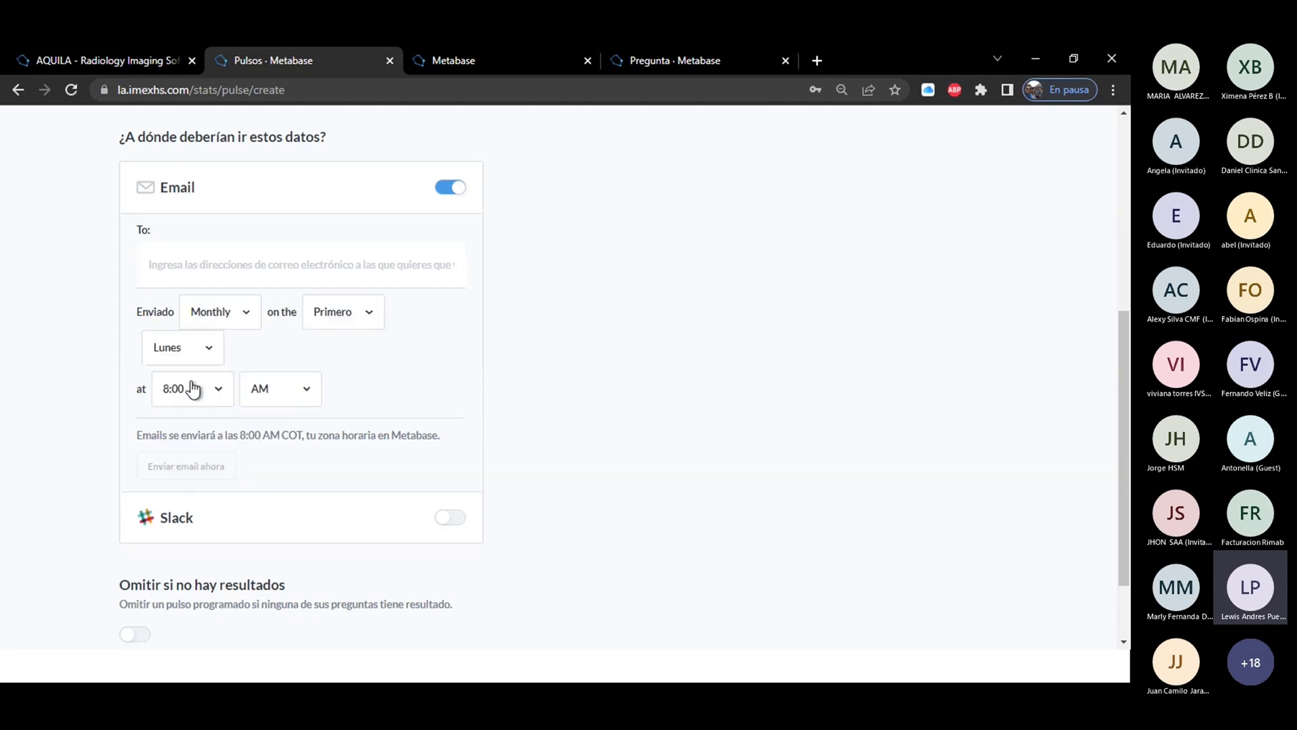
Review the weekday, week-of-month and hour choices of the pulse's monthly schedule, and set the delivery time to PM.
click(190, 353)
click(346, 318)
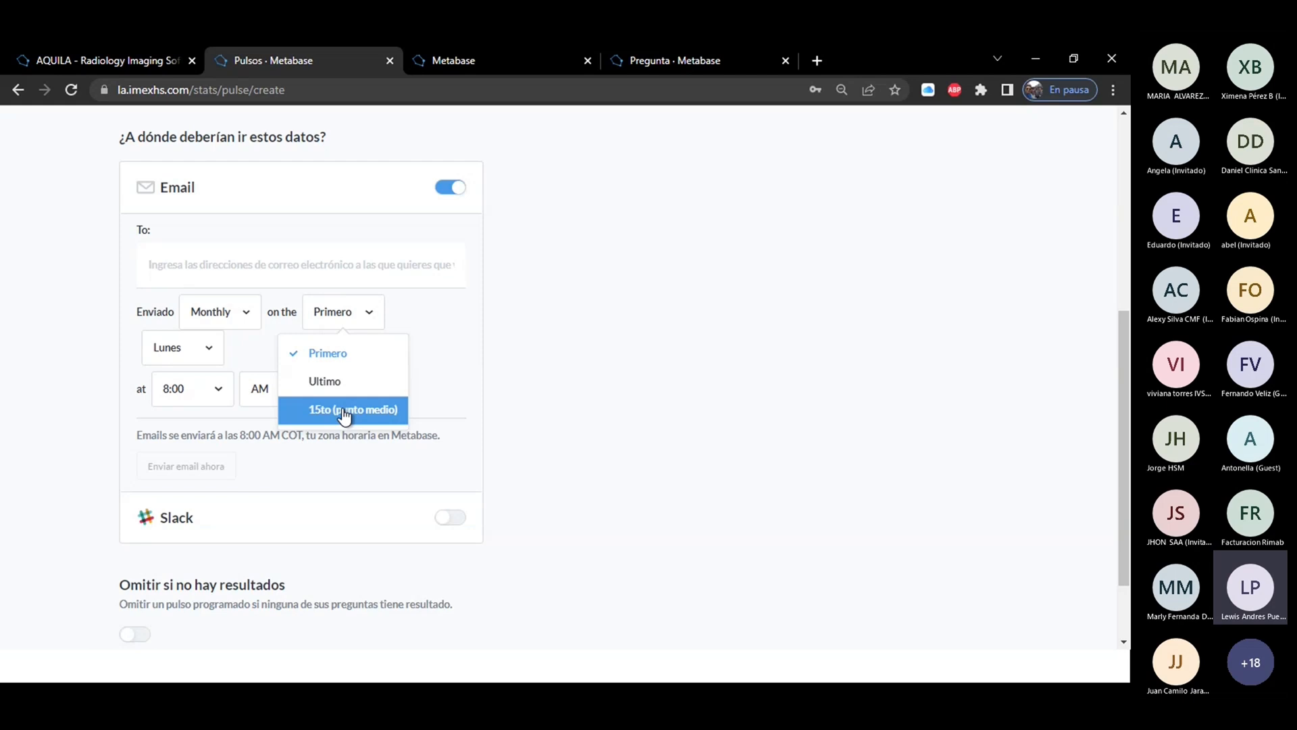
click(211, 392)
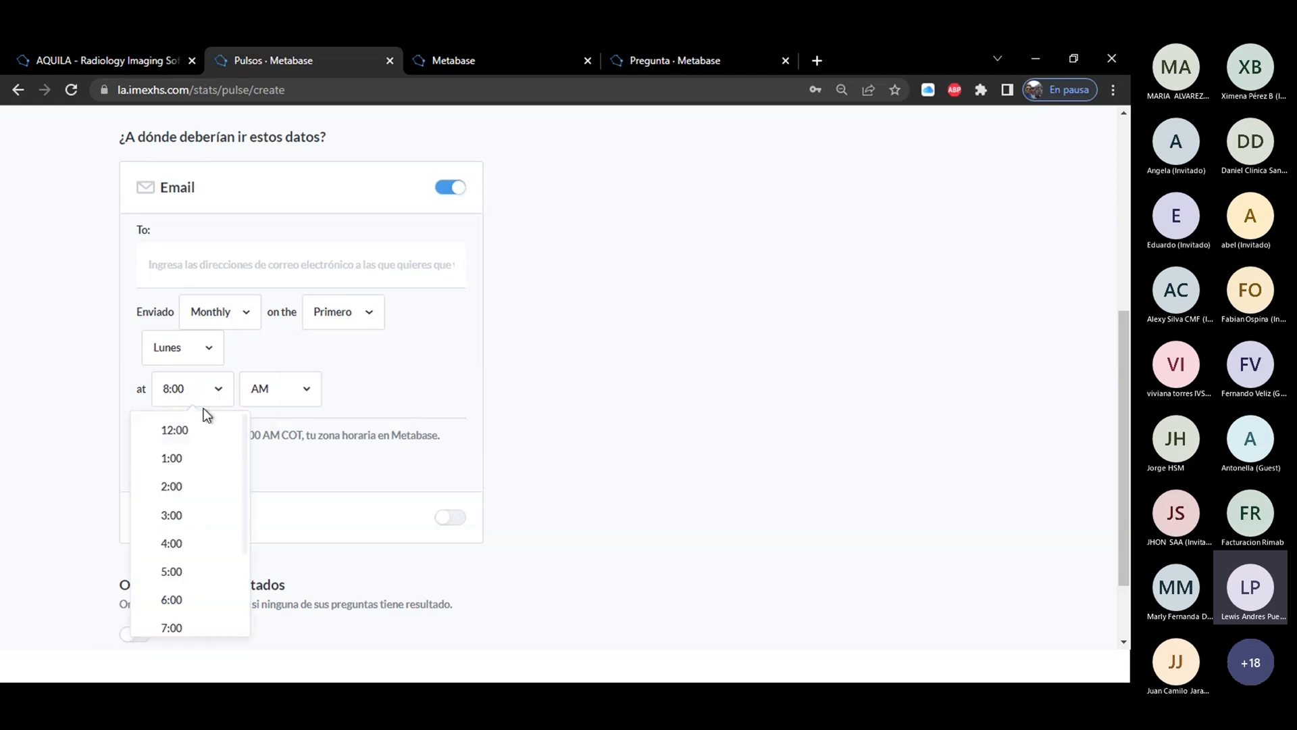
click(275, 399)
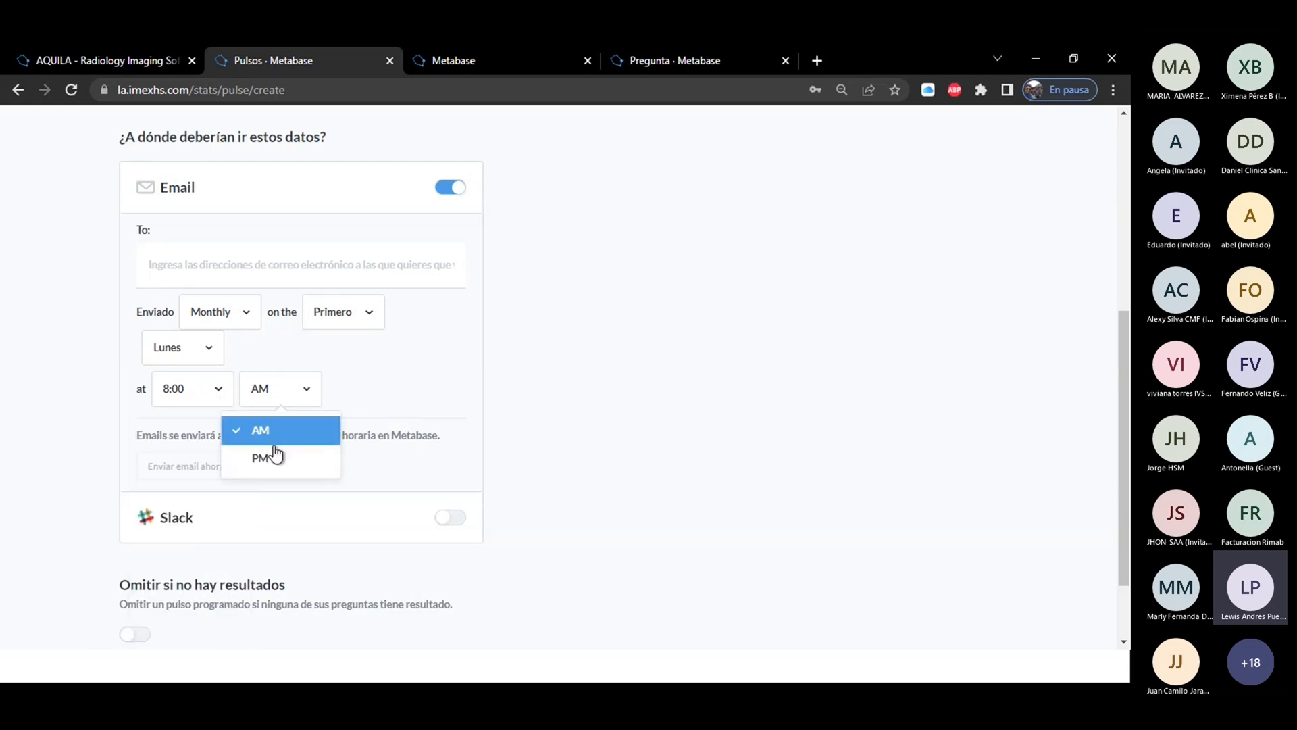
click(273, 458)
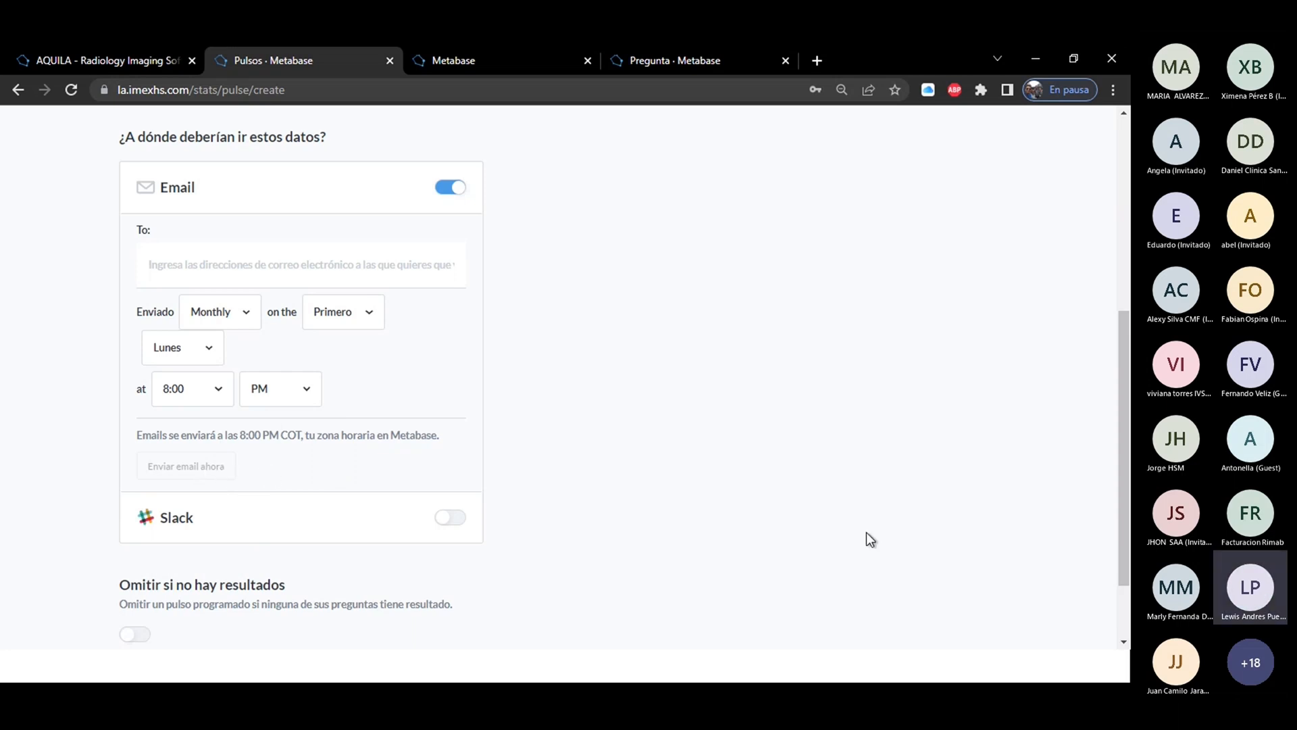
Choose the question Addendum por Usuario as the pulse's only data, and leave the pulse form without creating it.
scroll(1125, 533, down, 2)
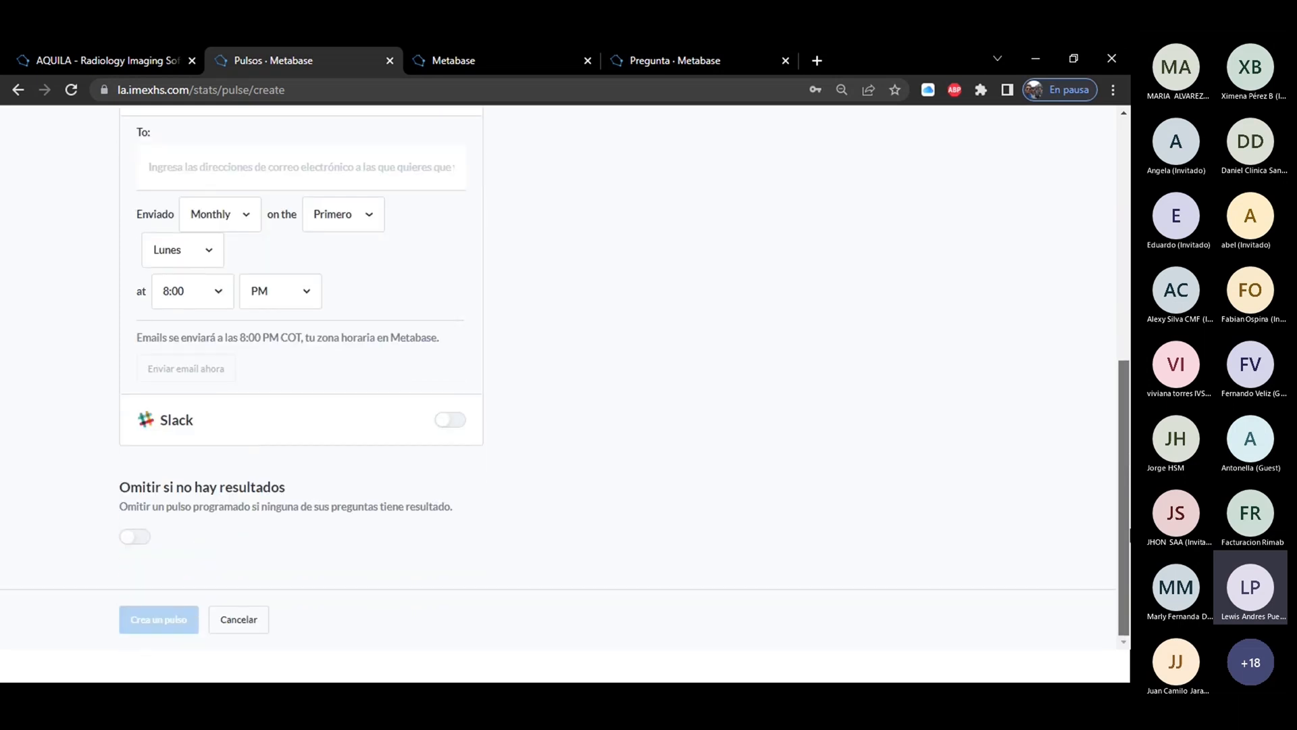
scroll(566, 379, up, 4)
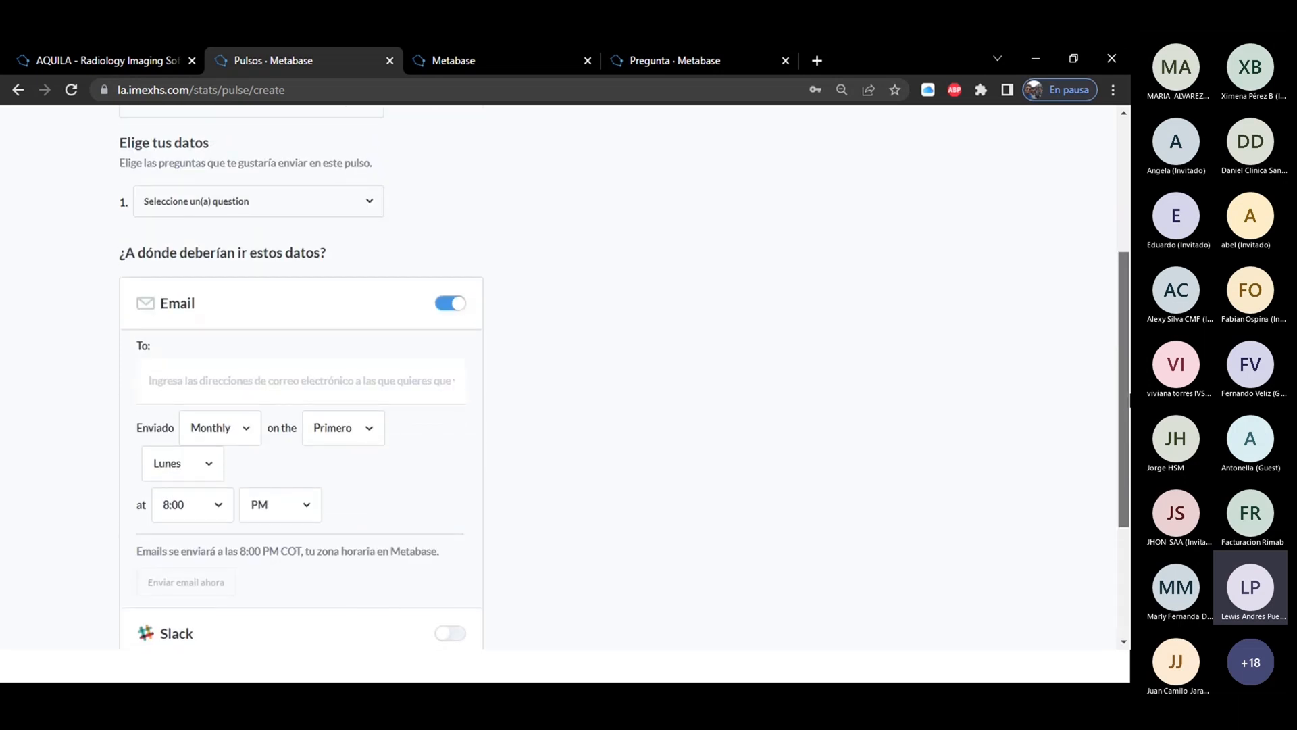
click(195, 203)
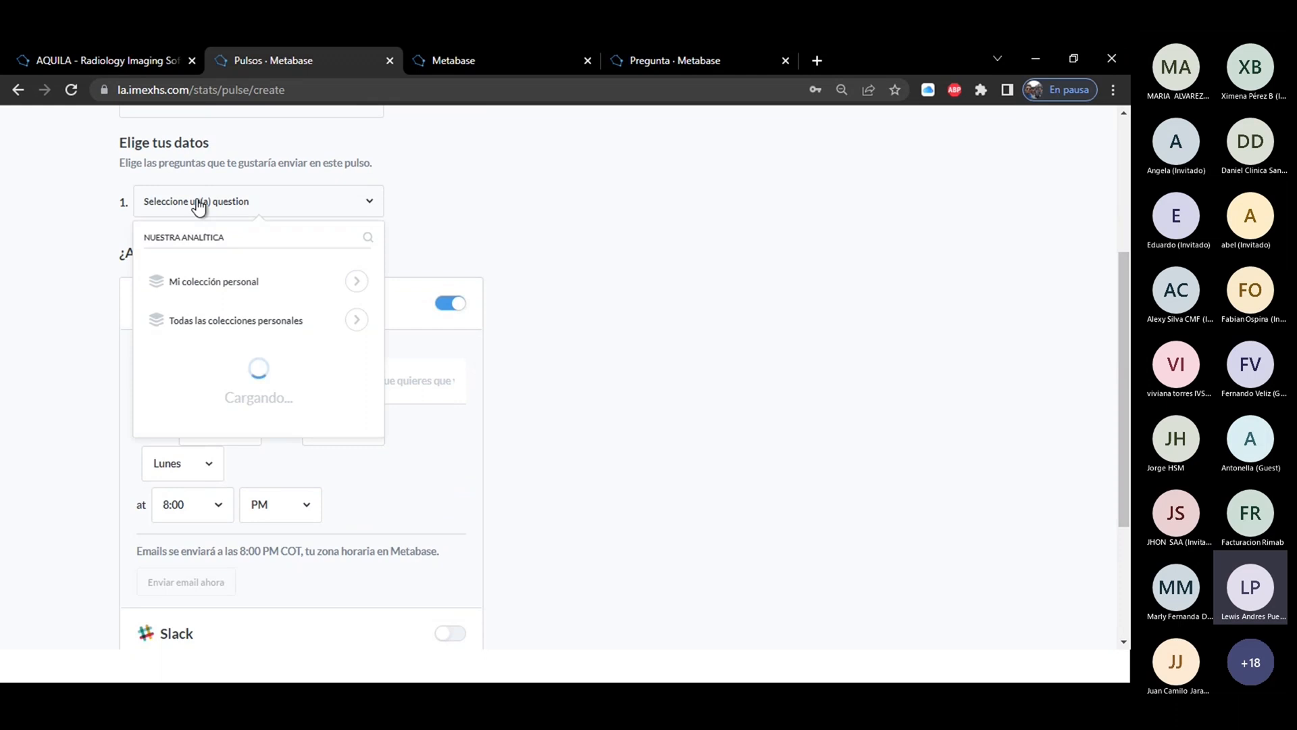
click(204, 605)
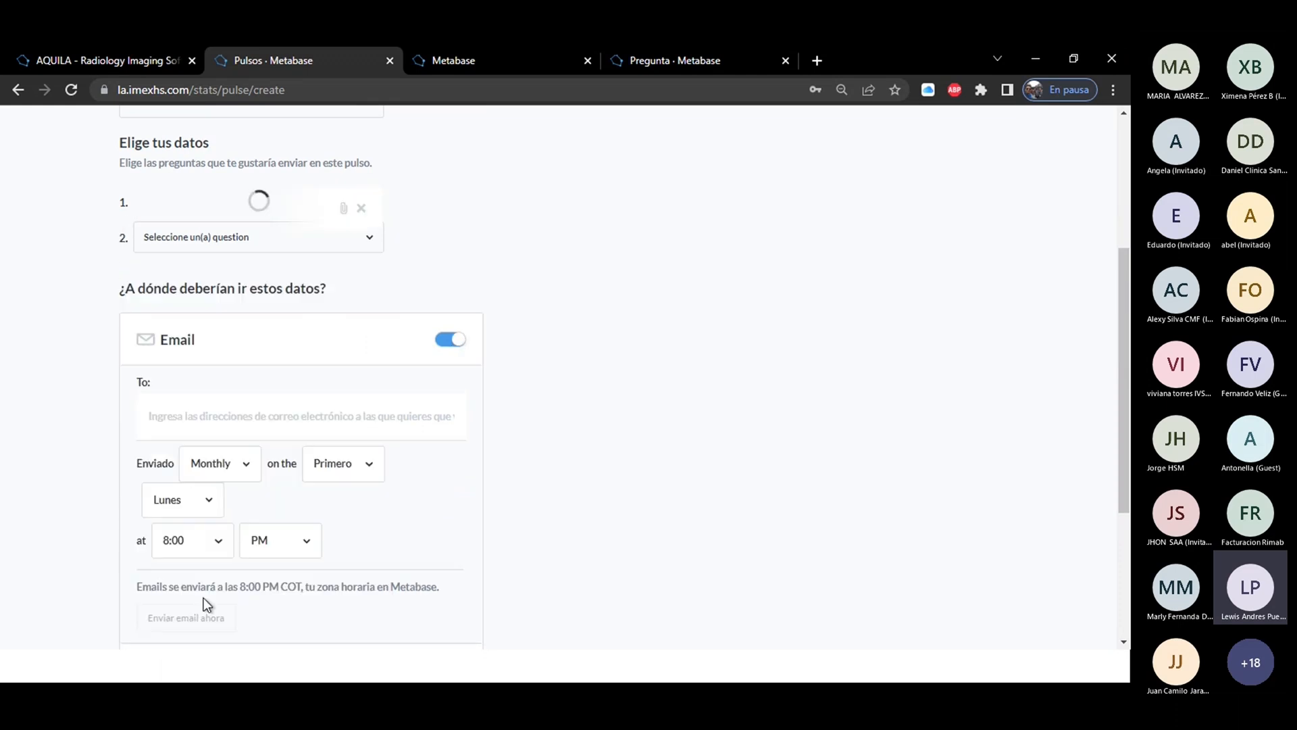
click(362, 209)
click(223, 202)
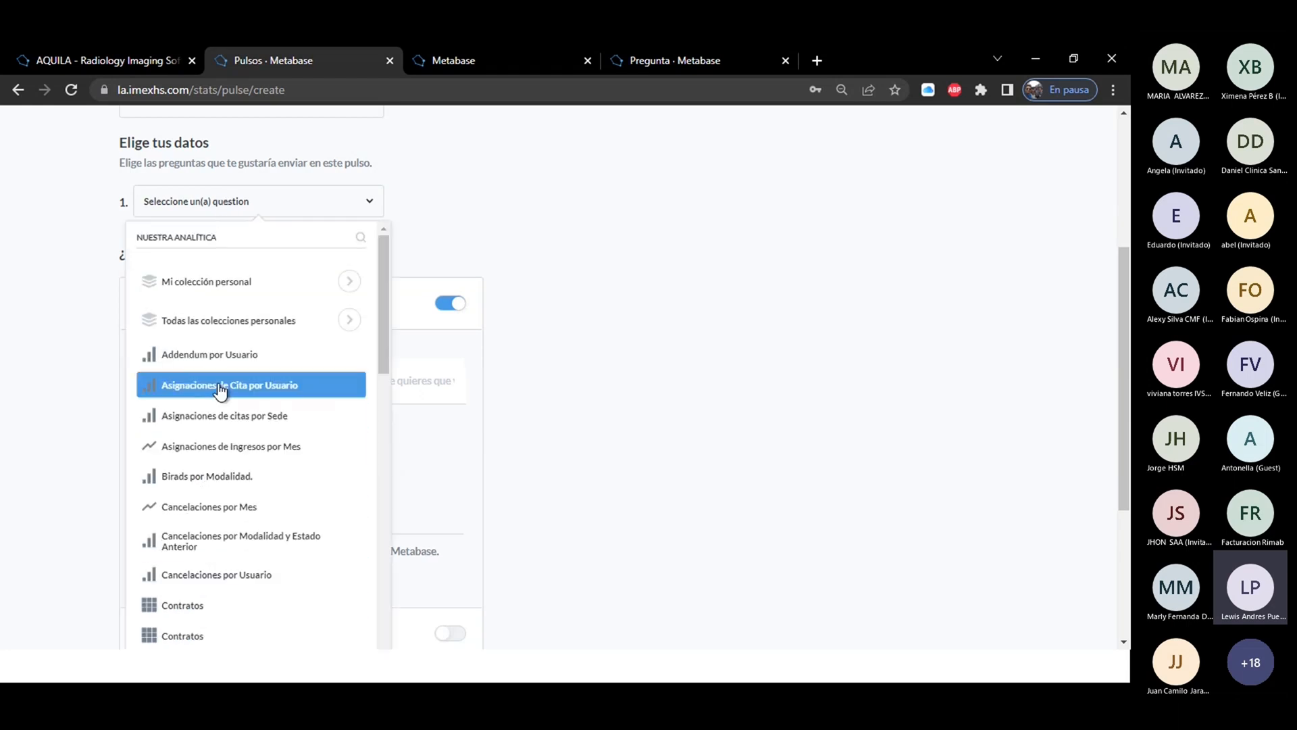
click(213, 358)
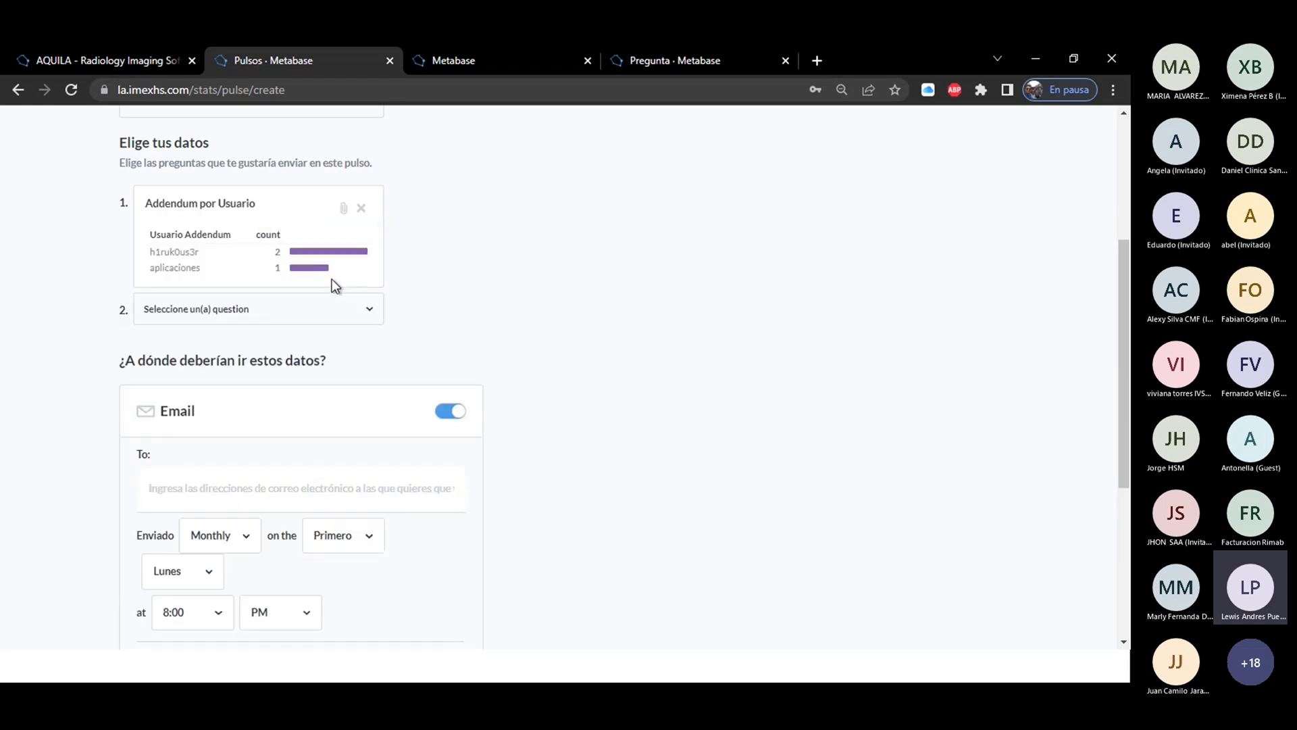
drag(1126, 266, 1129, 404)
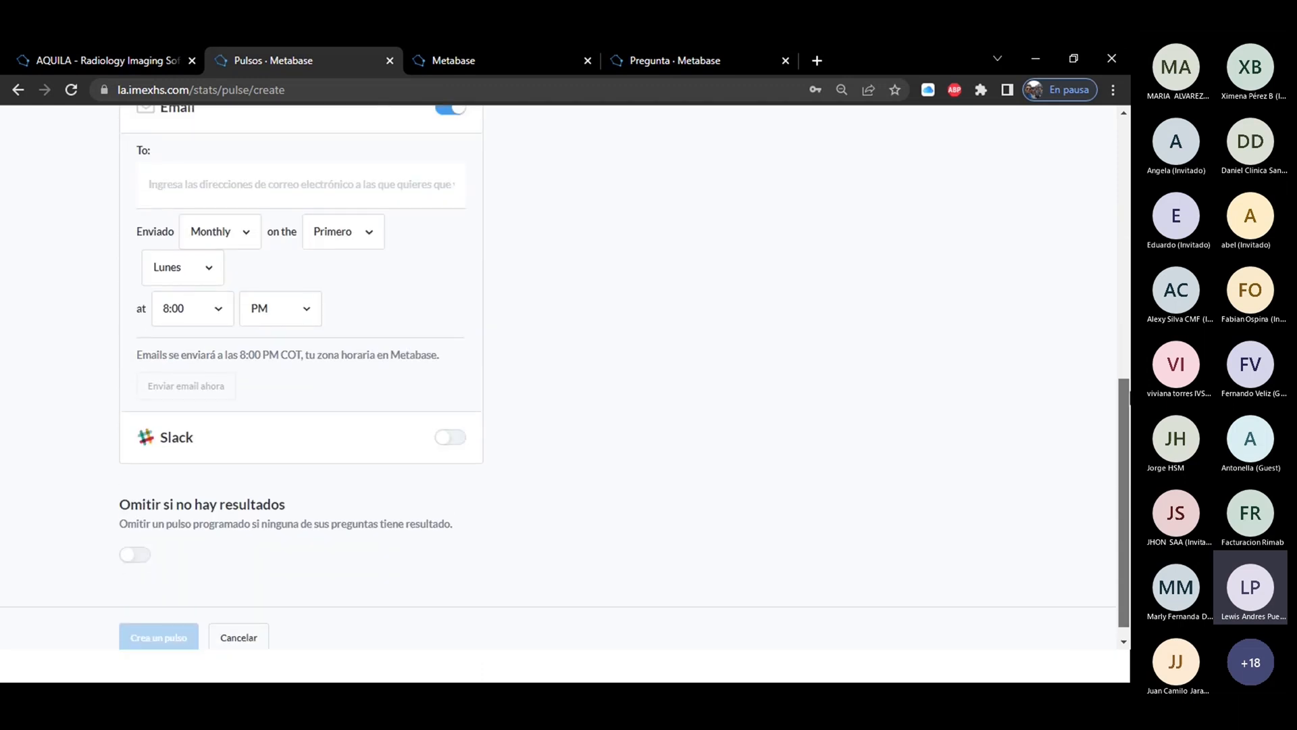
scroll(567, 378, up, 8)
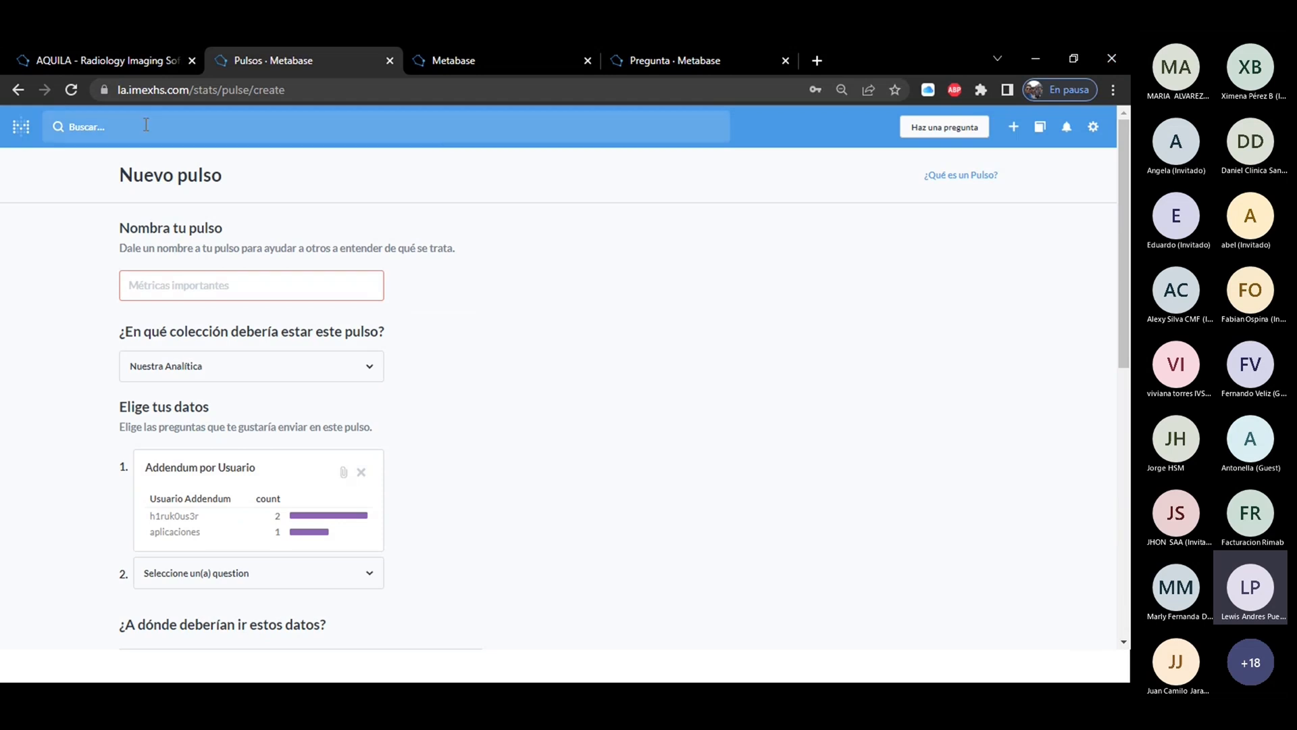
click(20, 131)
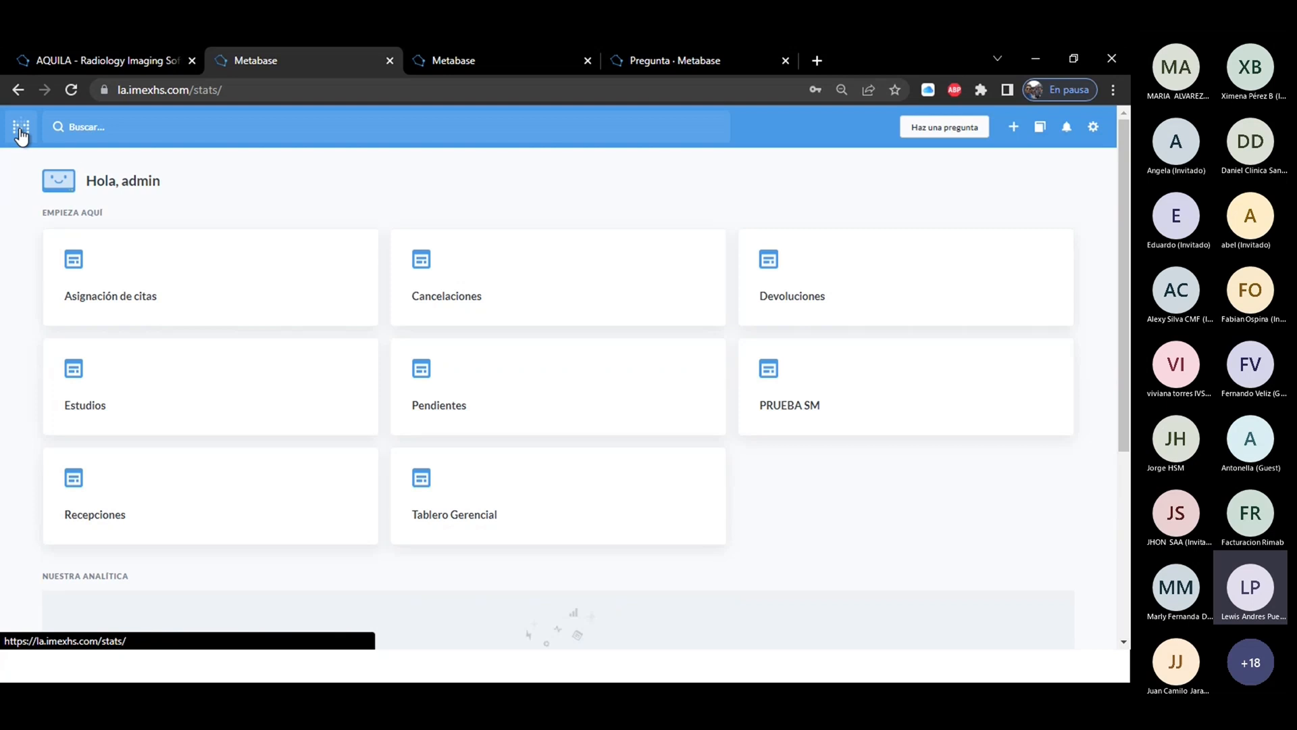
View the Tablero Gerencial dashboard, and open the Cancelaciones dashboard.
click(471, 477)
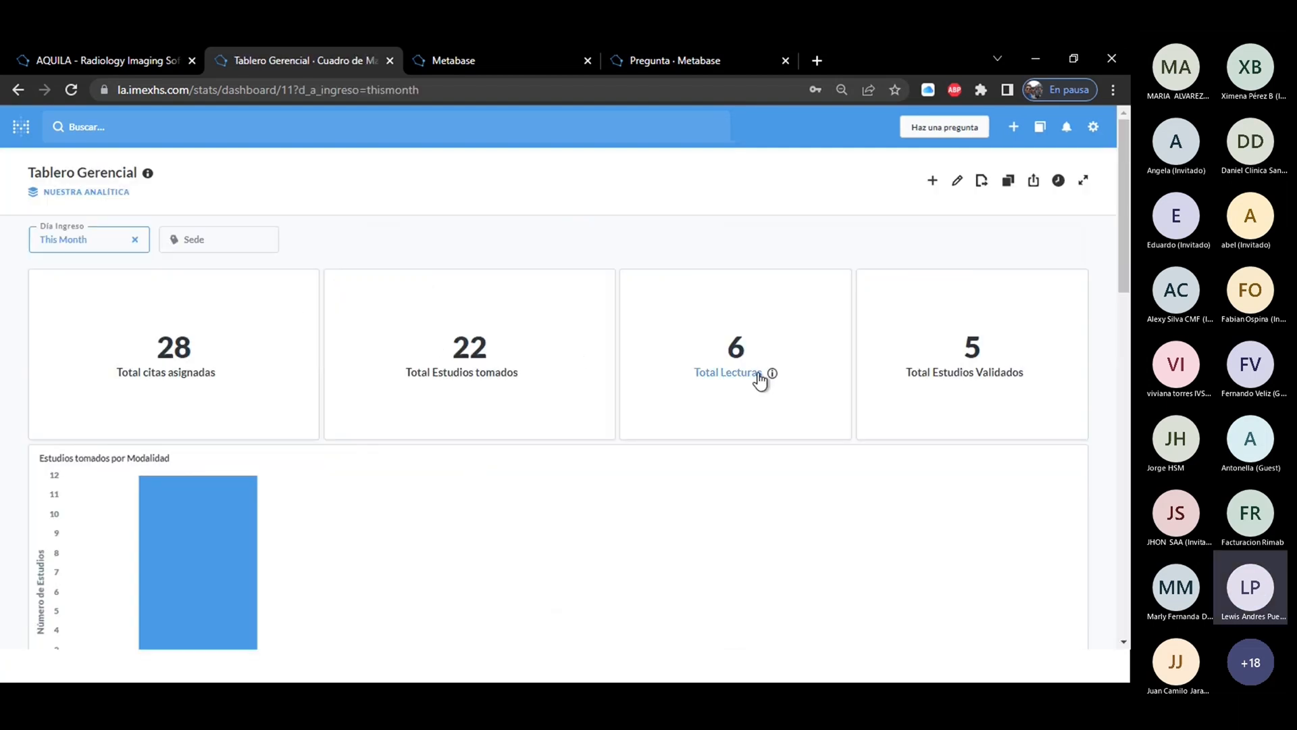
mouse_move(1129, 247)
mouse_down()
mouse_move(1130, 348)
mouse_move(1129, 247)
mouse_up()
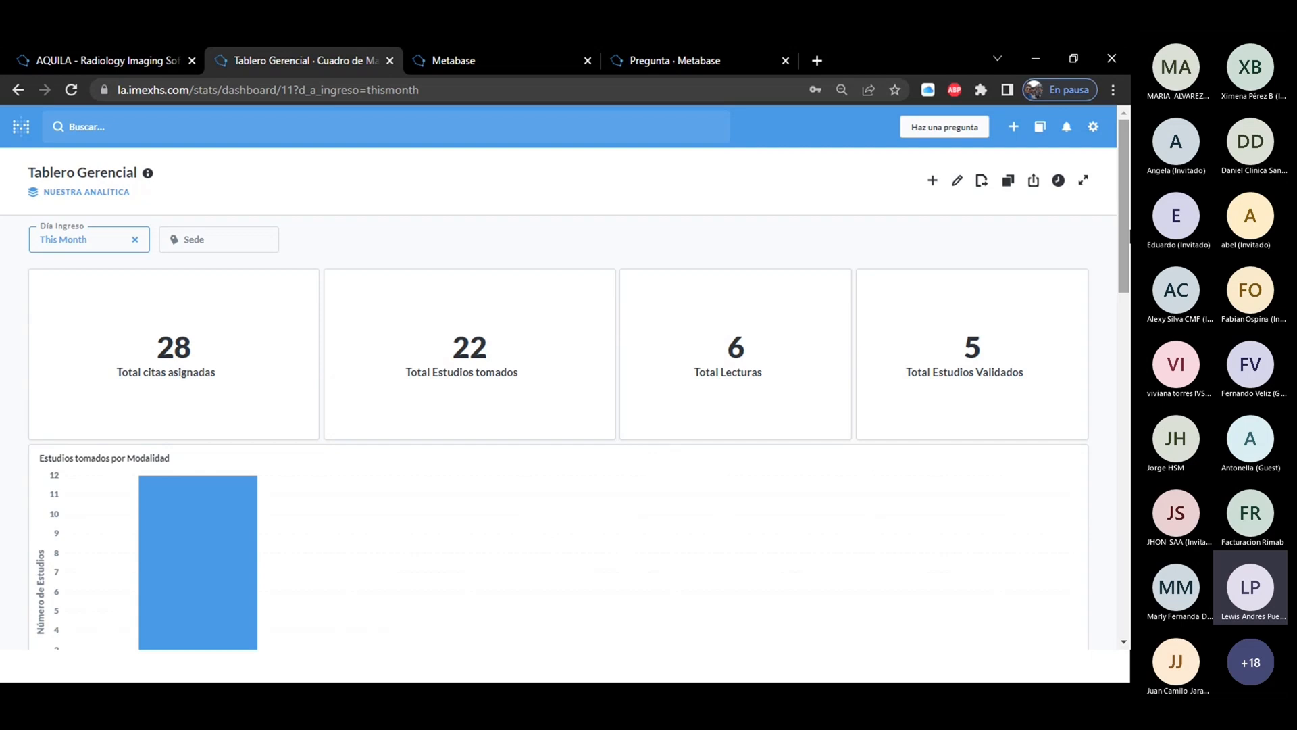
click(18, 128)
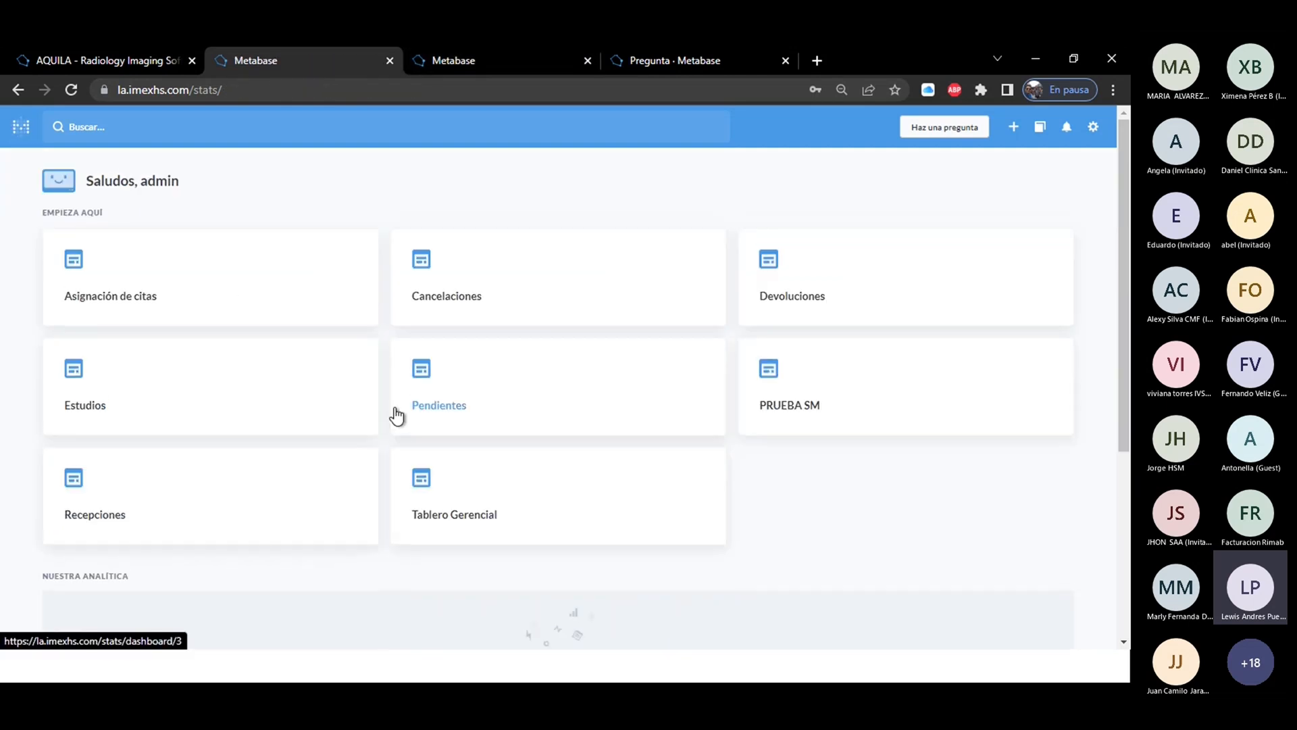
click(494, 306)
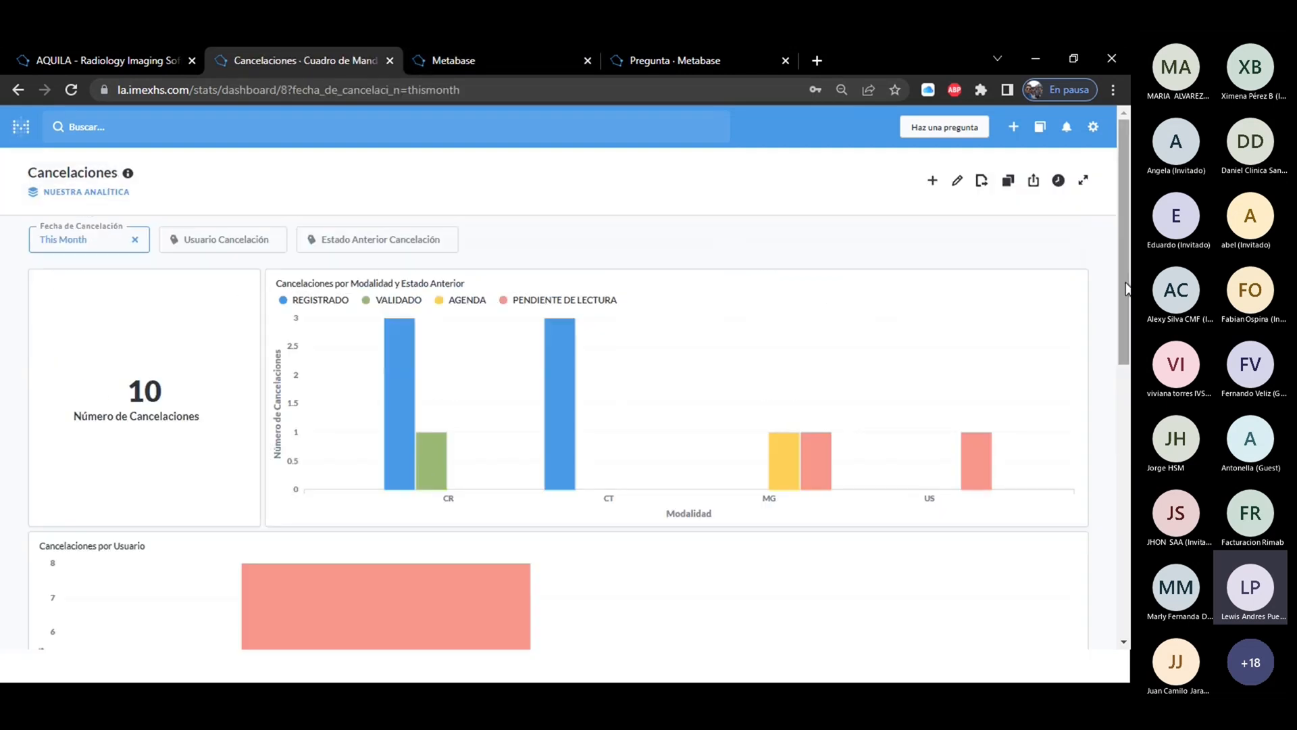
mouse_move(1128, 293)
mouse_down()
mouse_move(1127, 462)
mouse_move(1127, 283)
mouse_up()
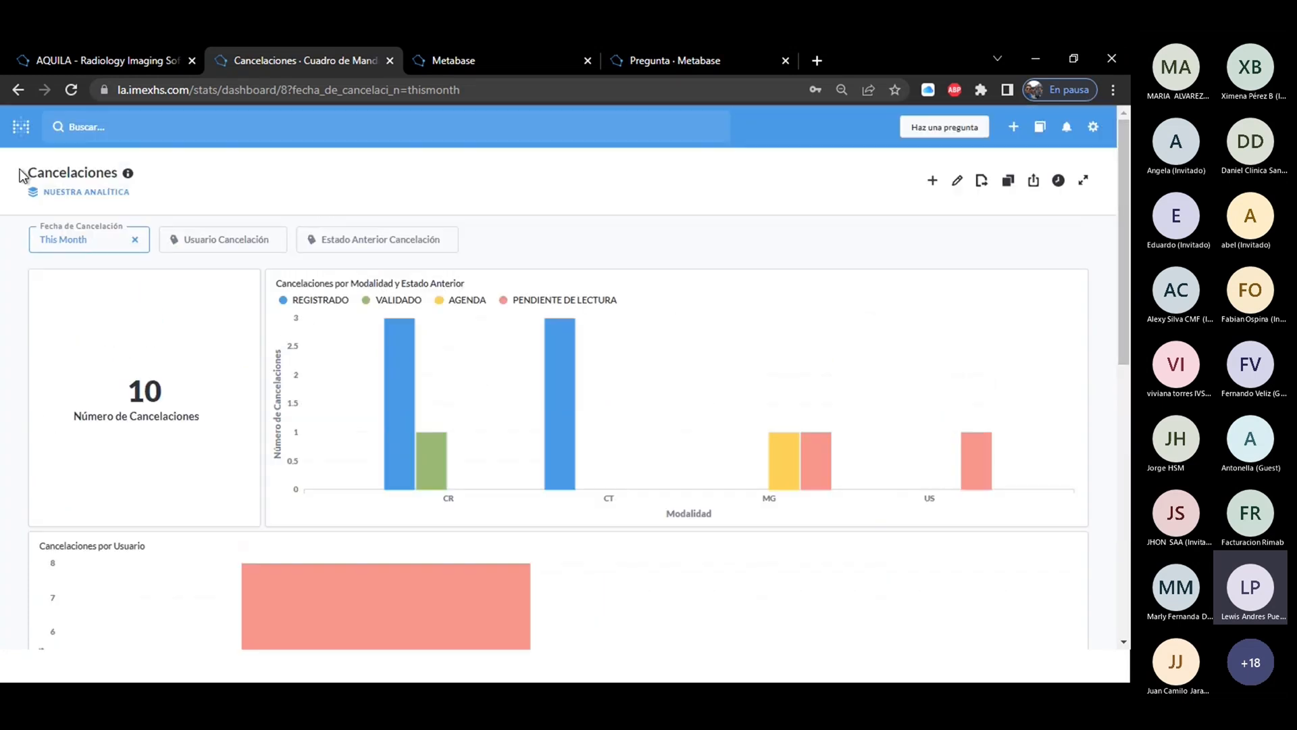
Examine the choices of the Fecha de Cancelación and Usuario Cancelación filters without changing either filter.
click(76, 241)
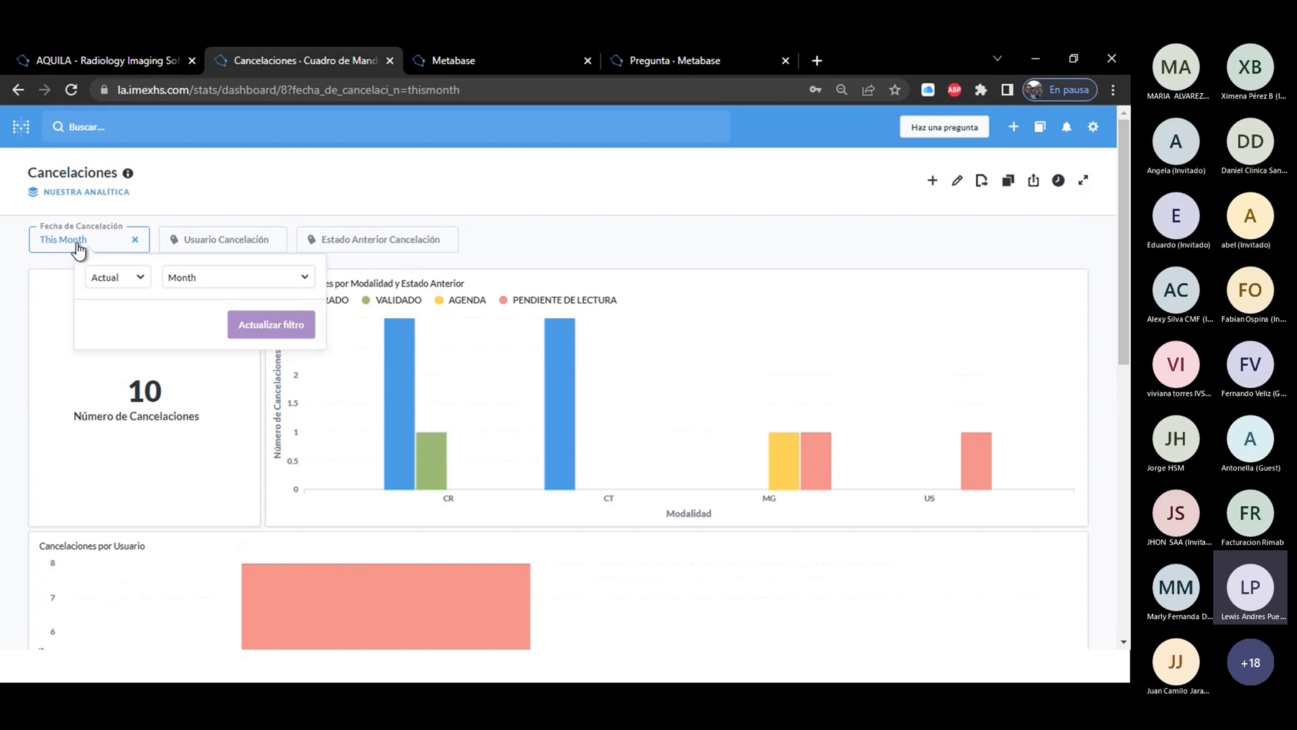
click(116, 279)
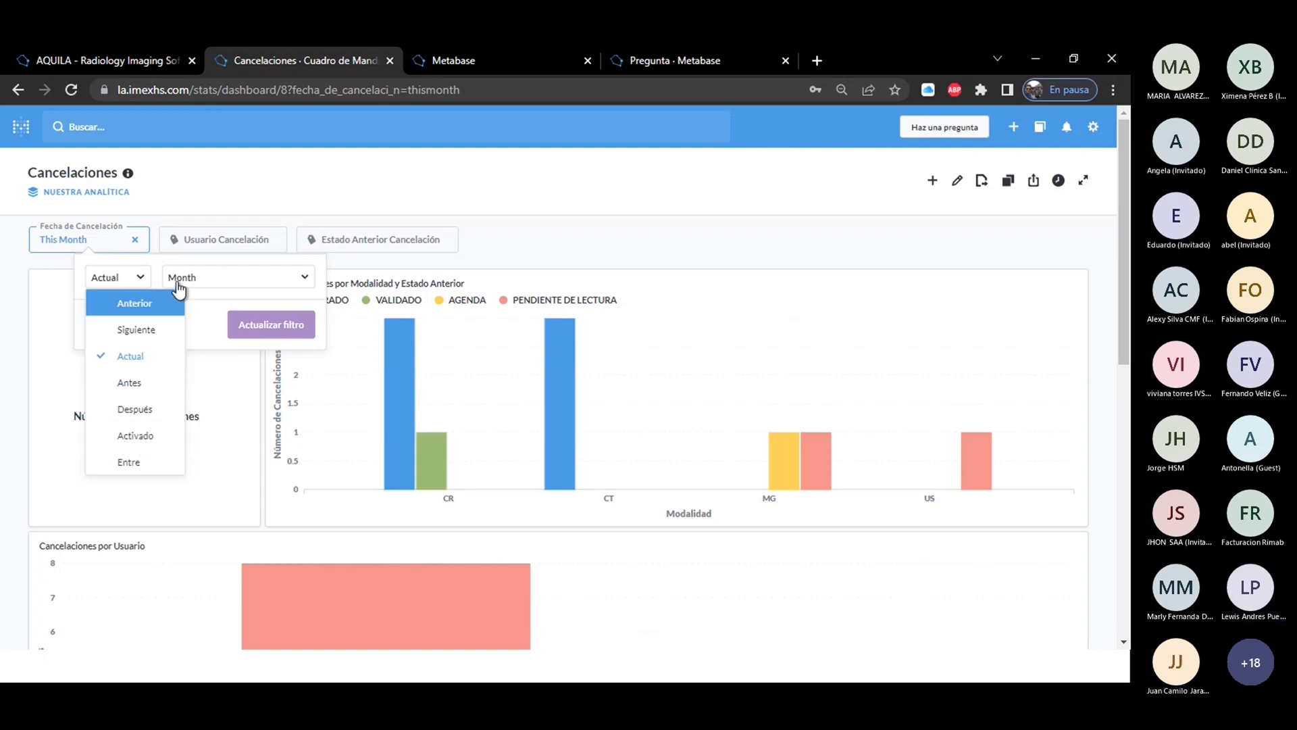
click(194, 204)
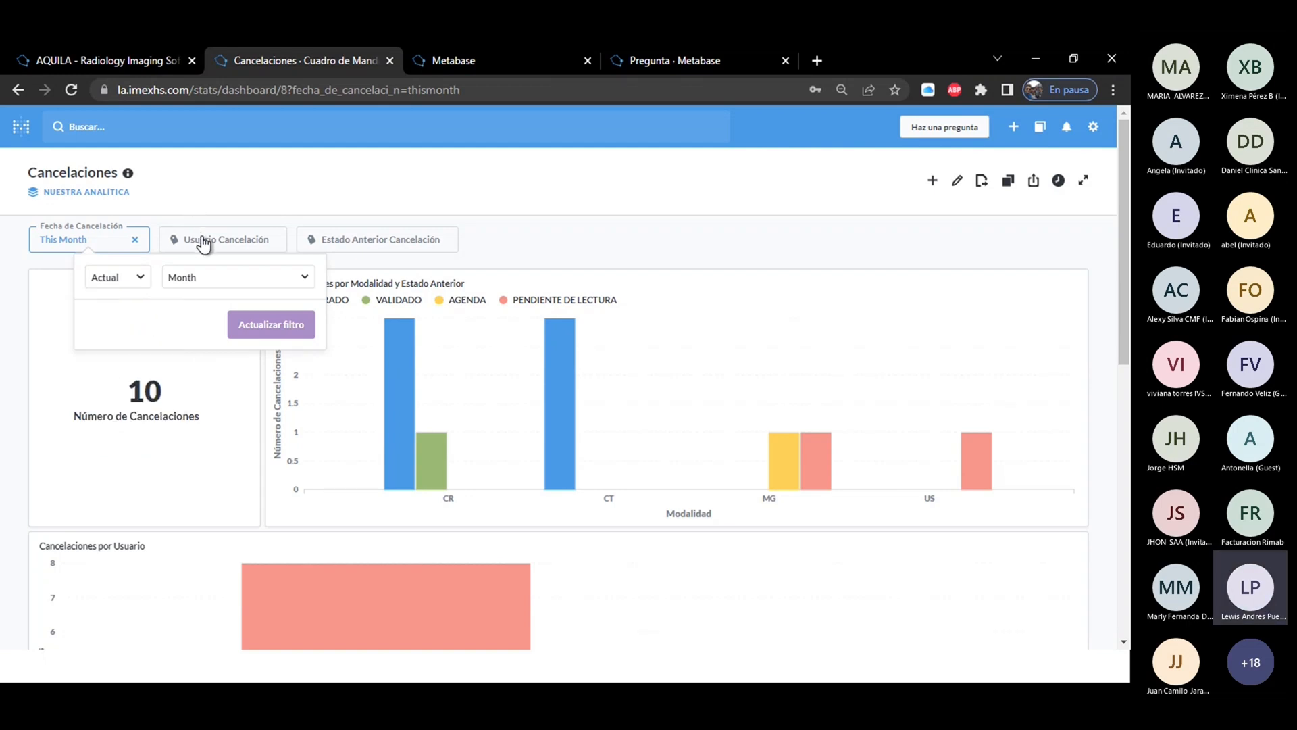
click(547, 240)
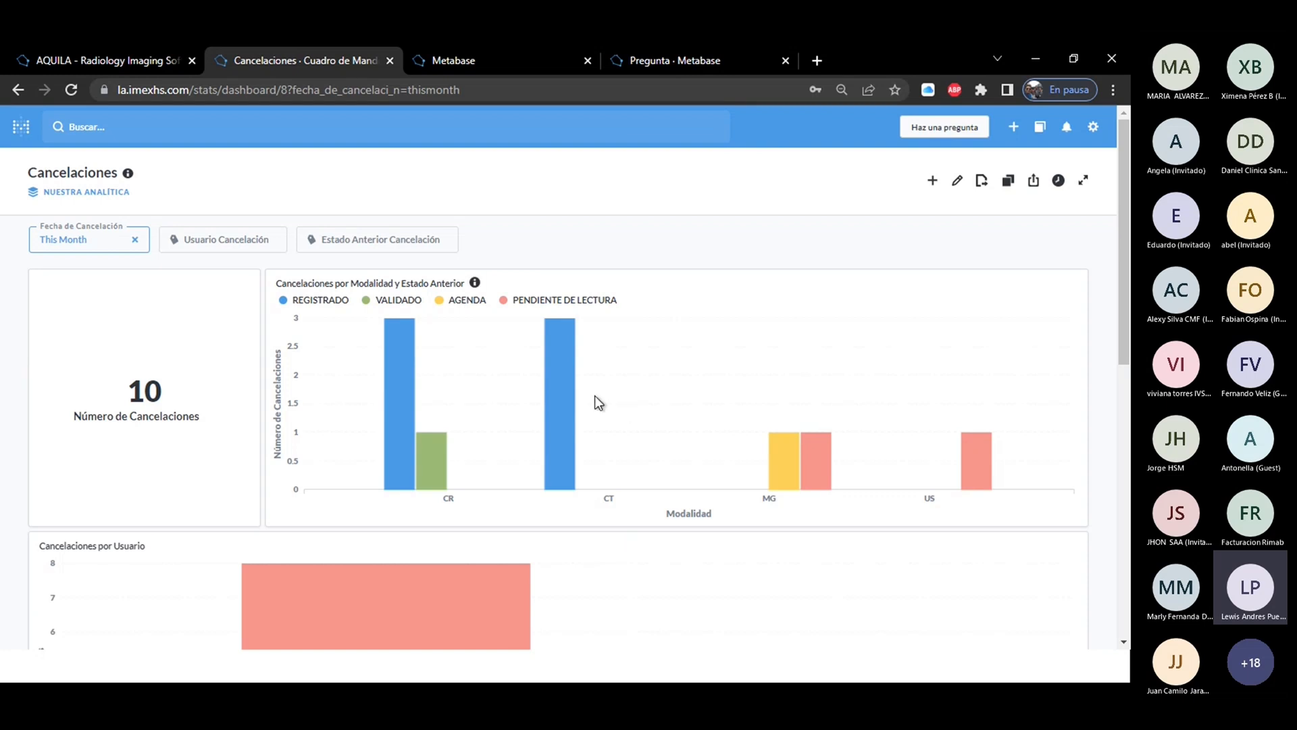
click(202, 245)
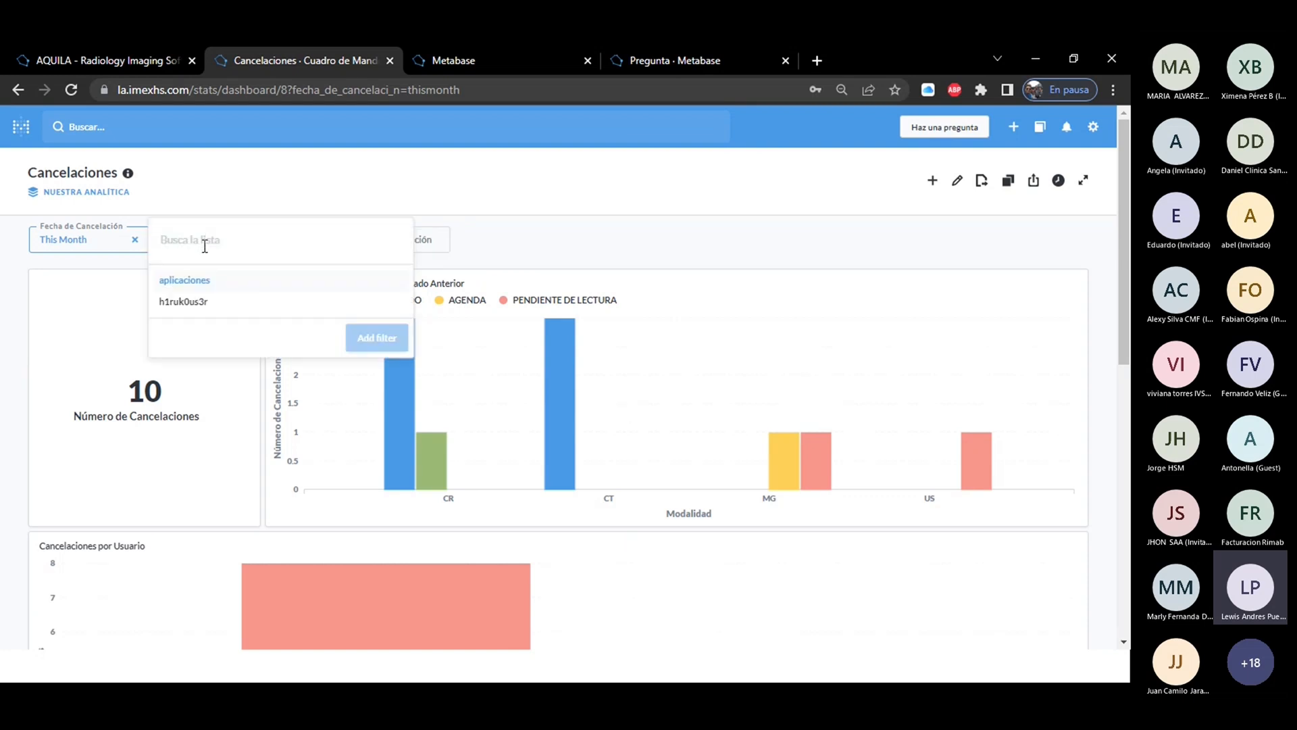
click(549, 238)
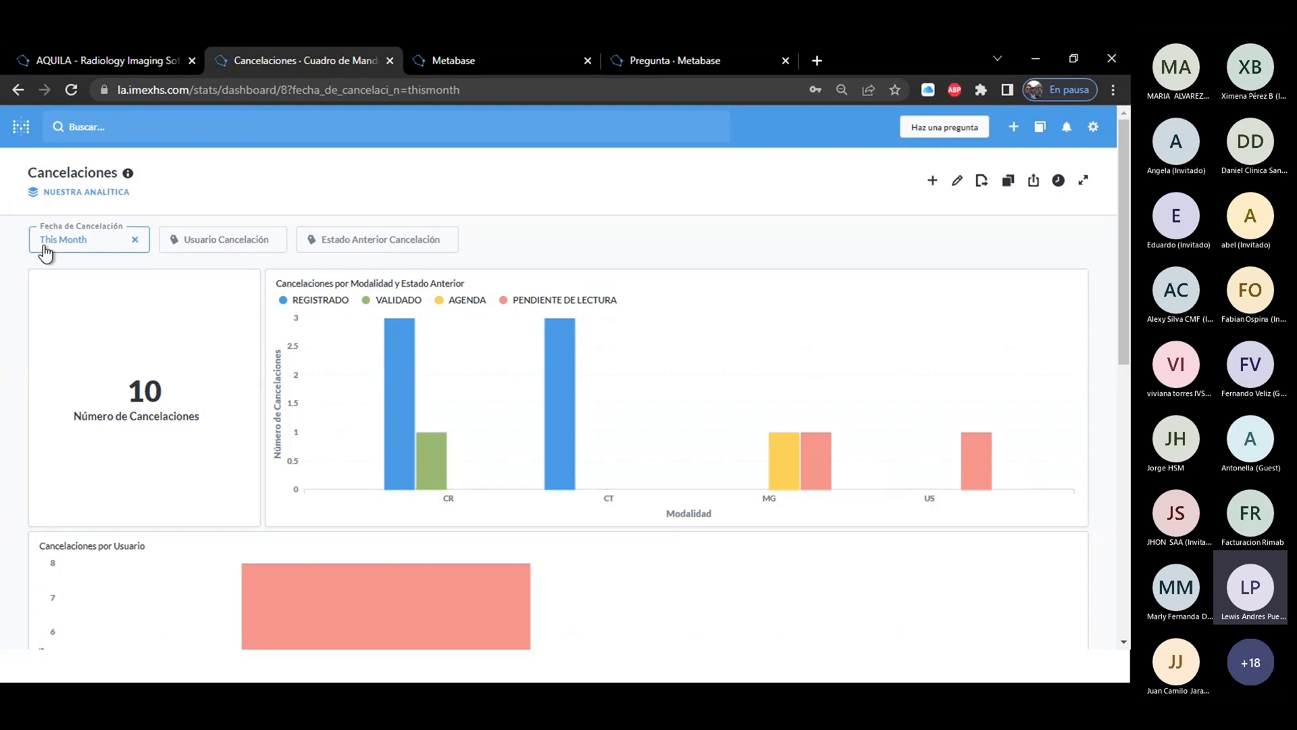
Add the question Cancelaciones por Modalidad y Estado Anterior to the Cancelaciones dashboard and enlarge its card to about twice the width.
click(933, 182)
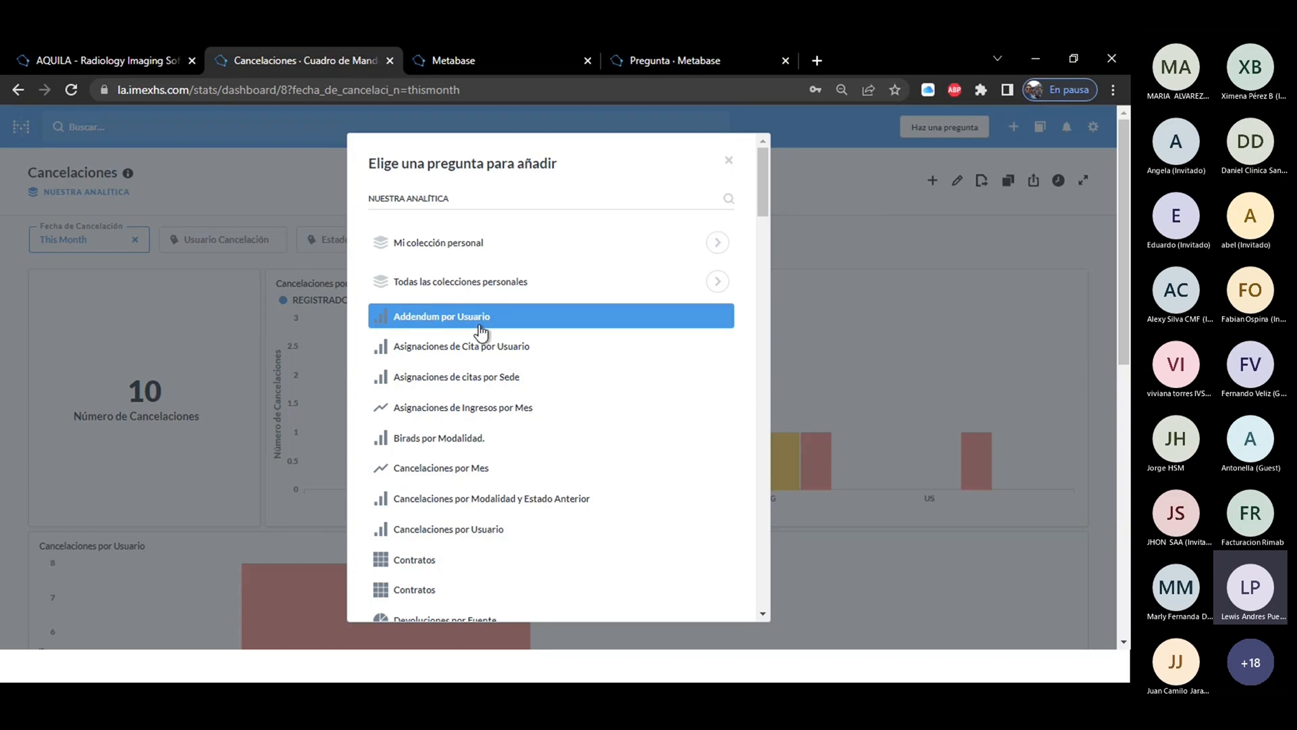
drag(761, 193, 756, 201)
click(542, 466)
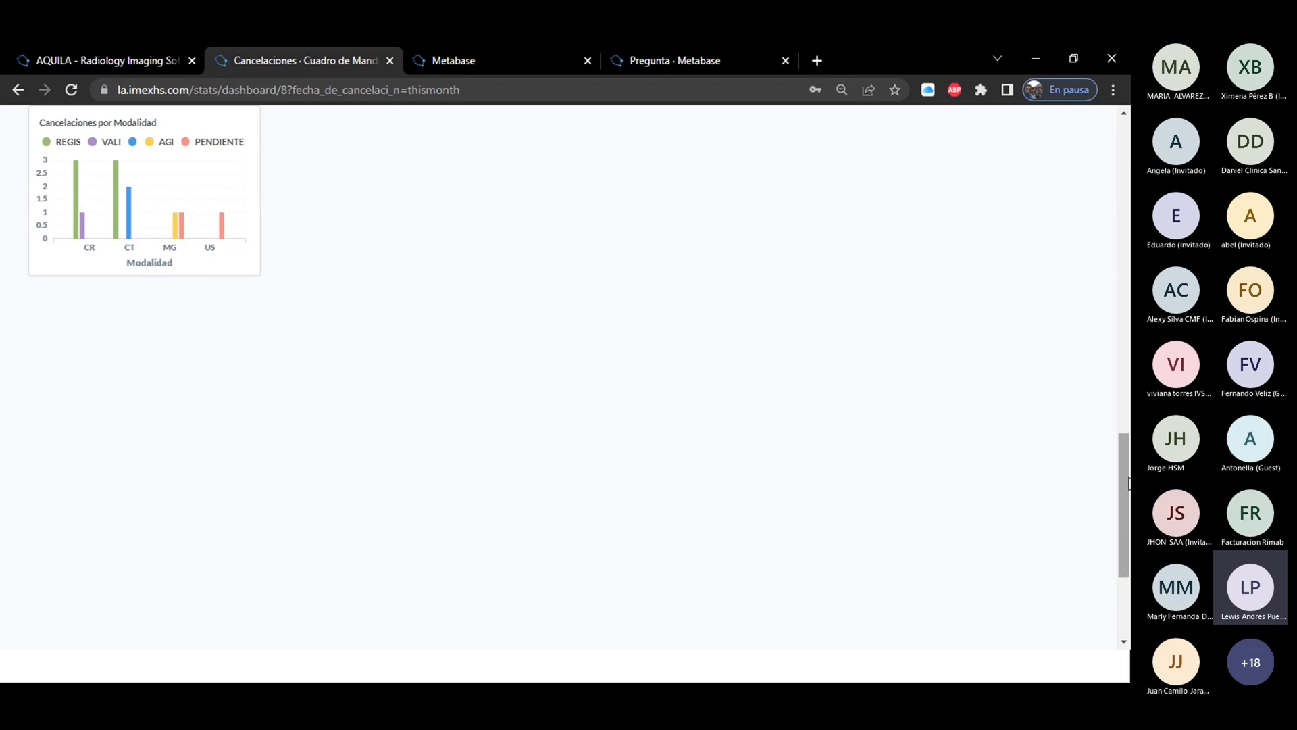
scroll(1128, 436, up, 2)
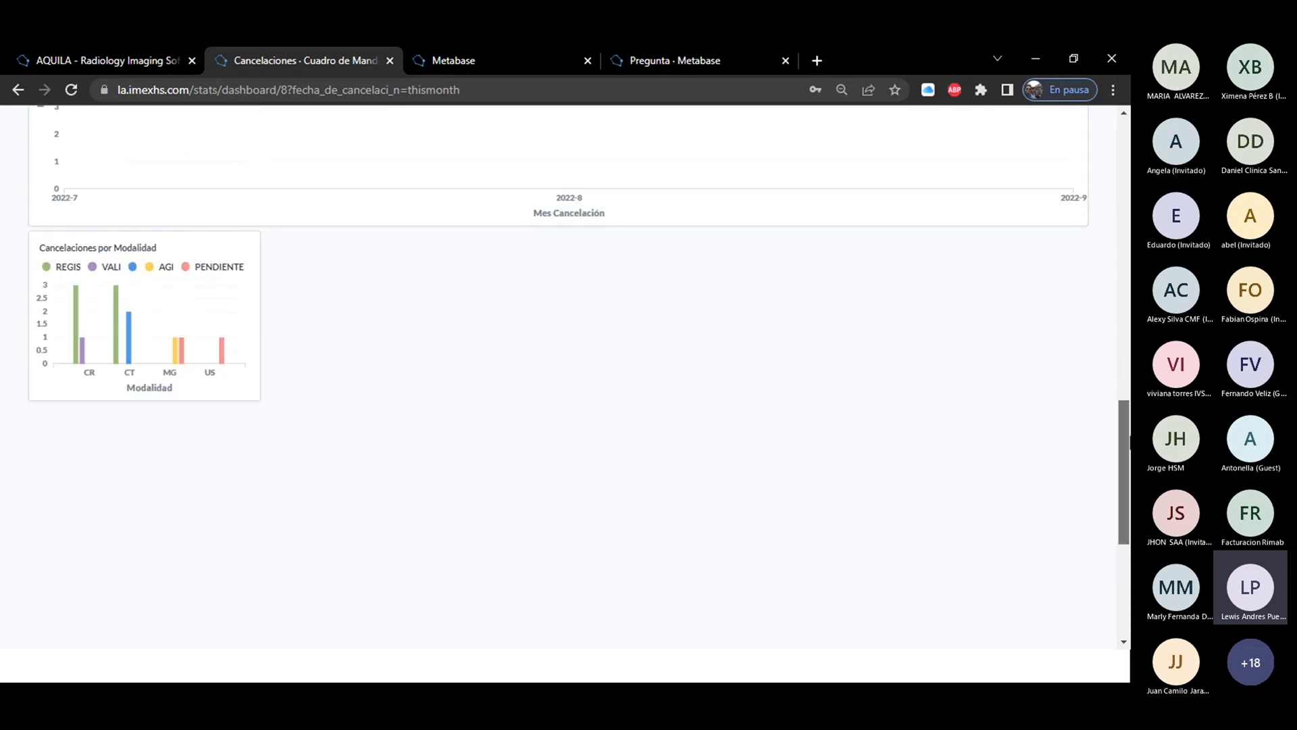
scroll(1130, 438, up, 8)
scroll(1130, 438, down, 8)
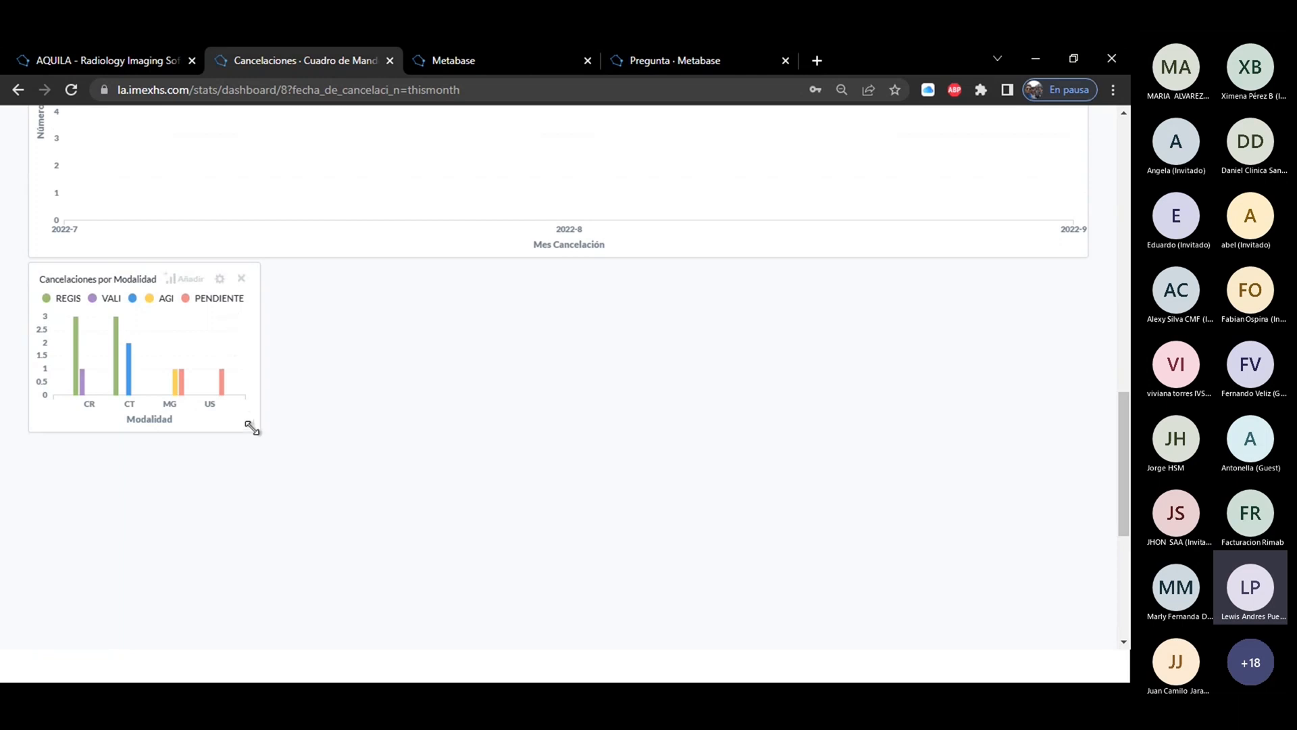
drag(252, 429, 473, 572)
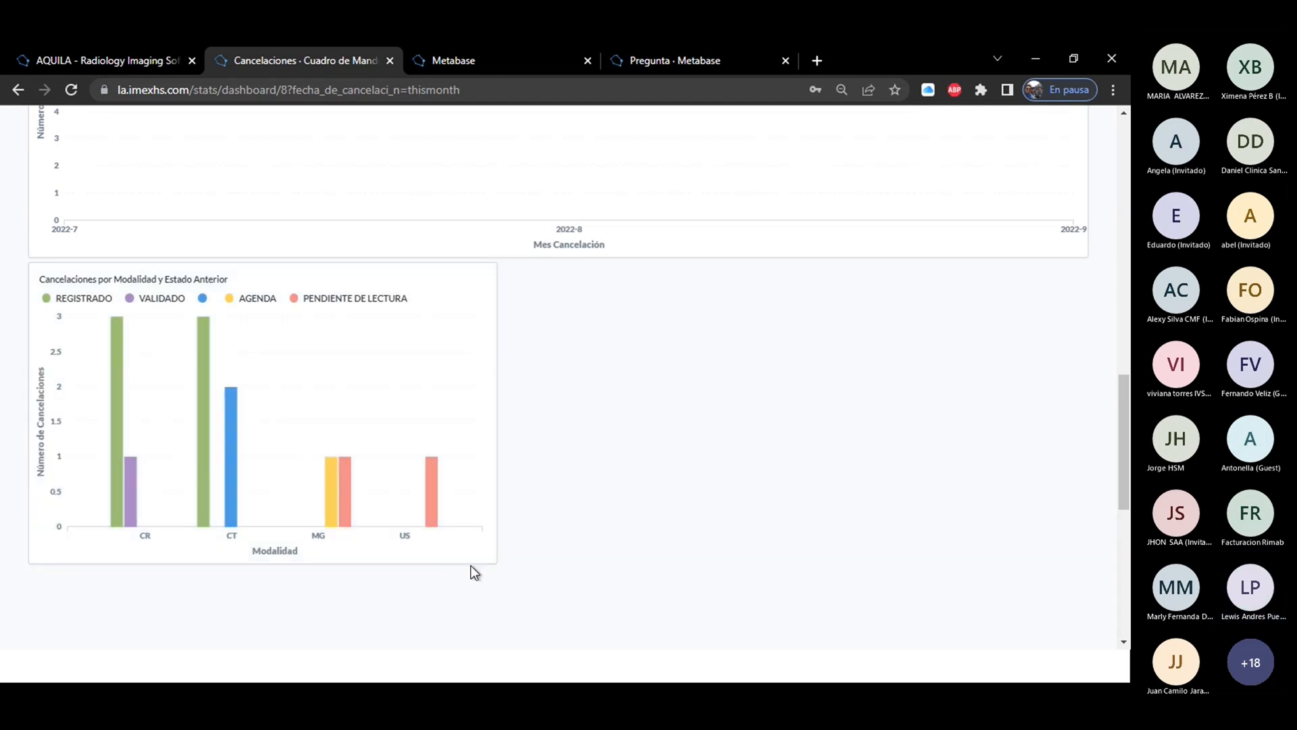
drag(1127, 469, 1129, 214)
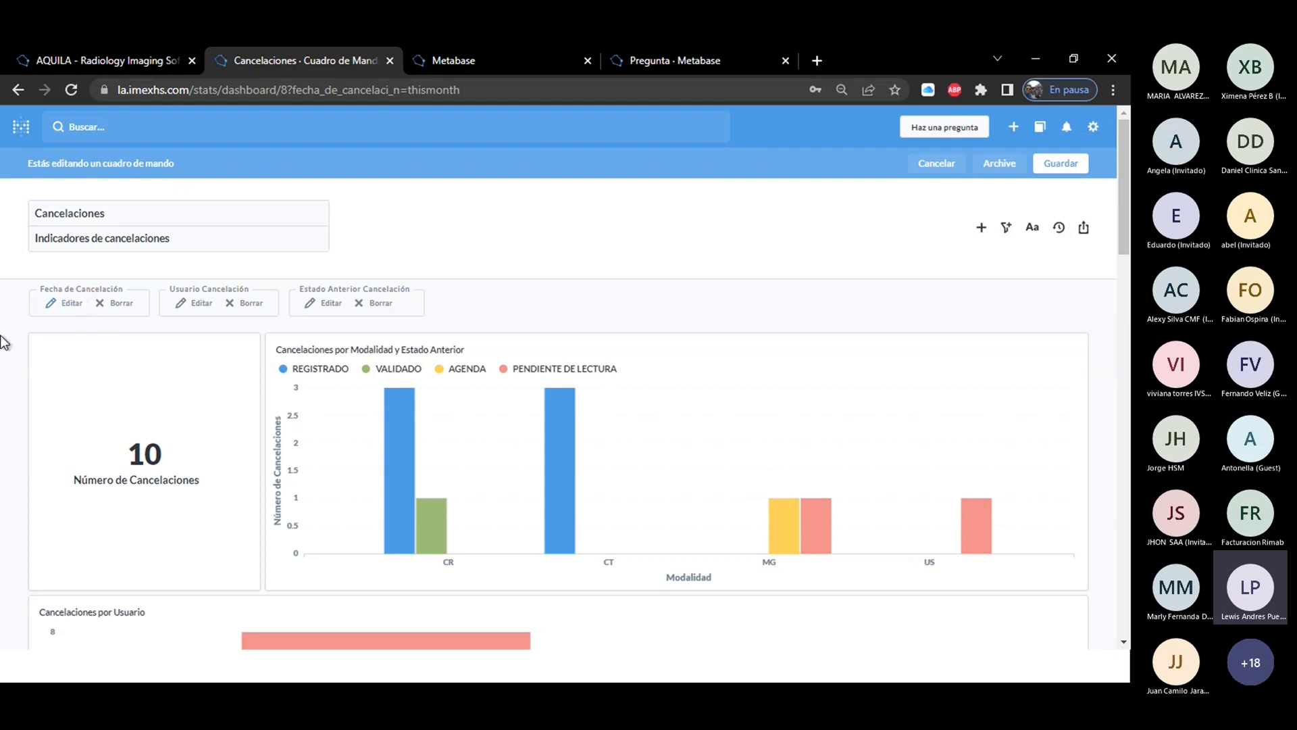
Examine the fields available for linking the Fecha de Cancelación filter to the newly added card, without choosing one.
click(67, 304)
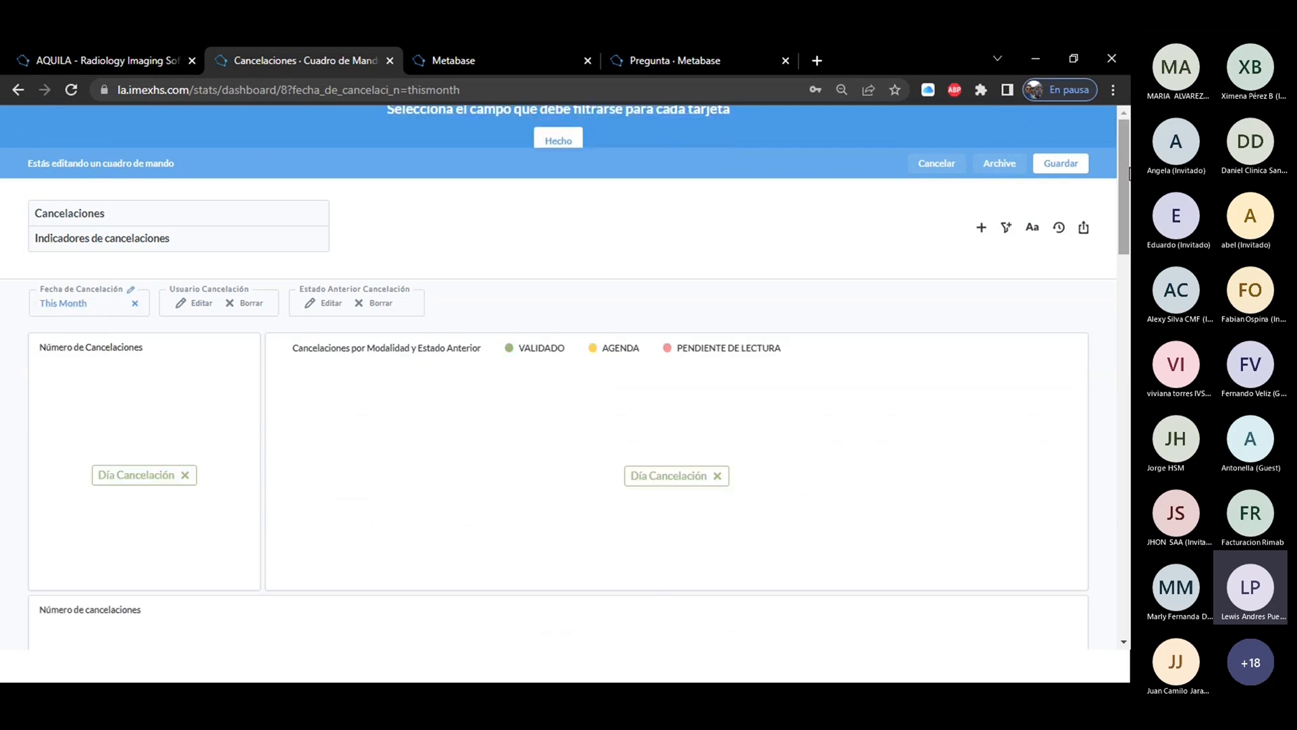
drag(1128, 181, 1128, 436)
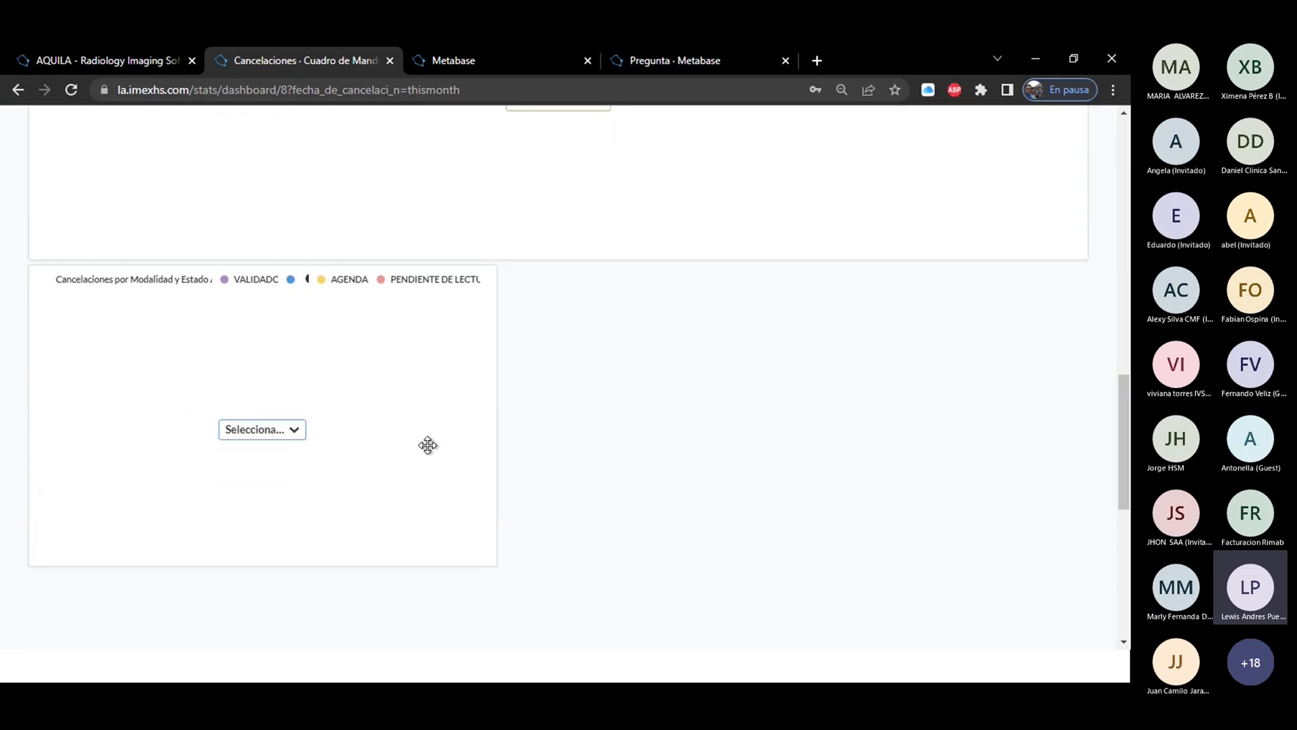
click(264, 430)
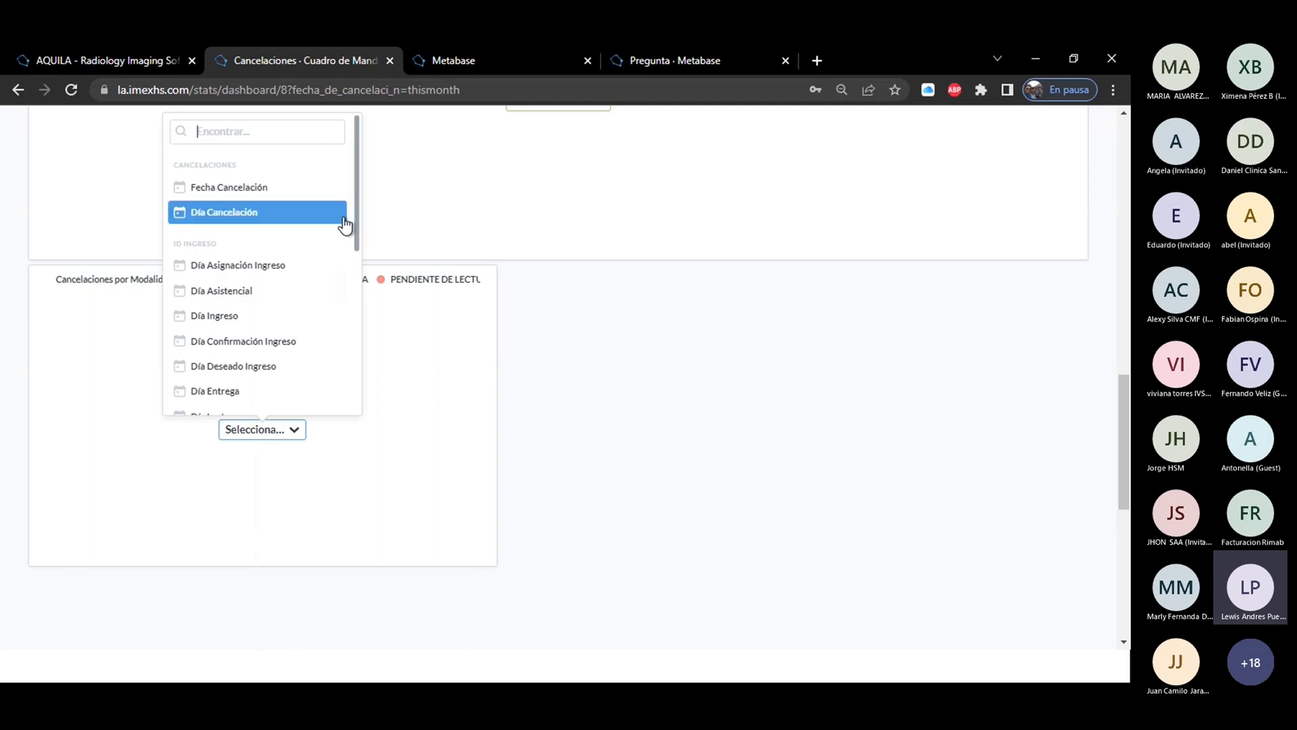
drag(355, 224, 368, 321)
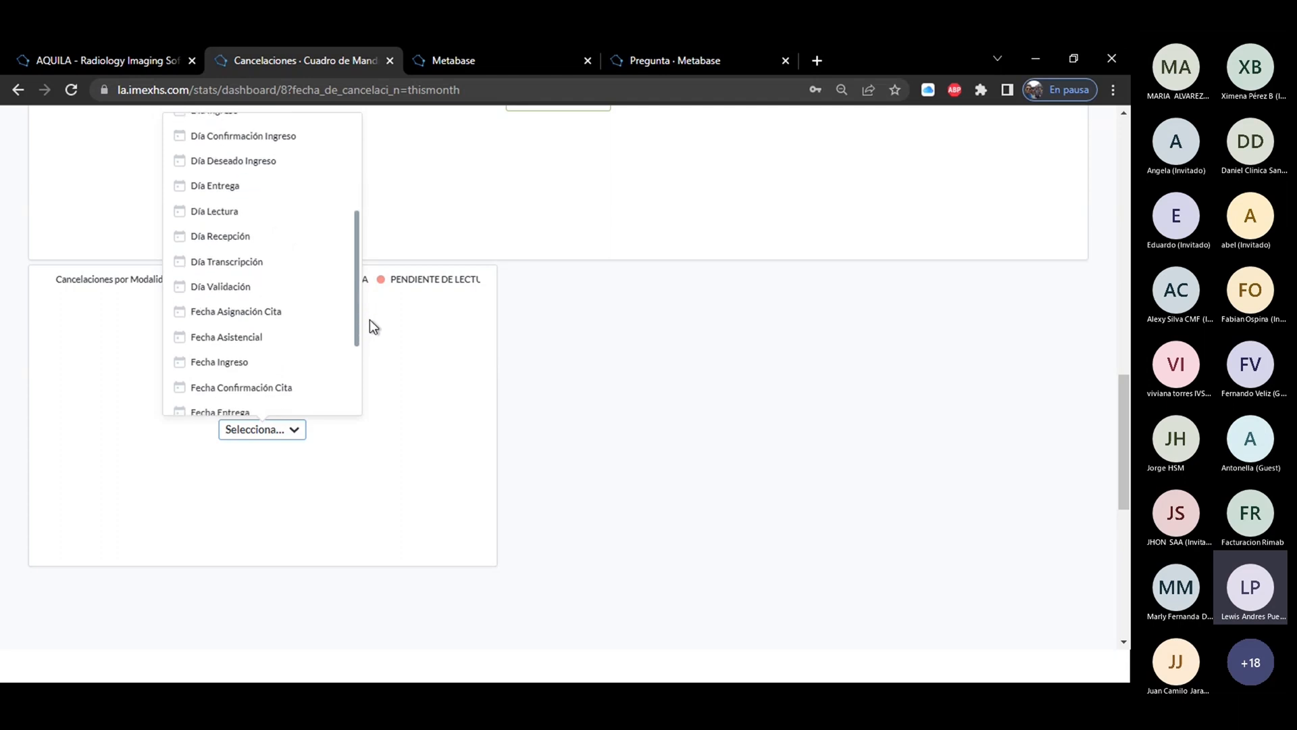
click(627, 326)
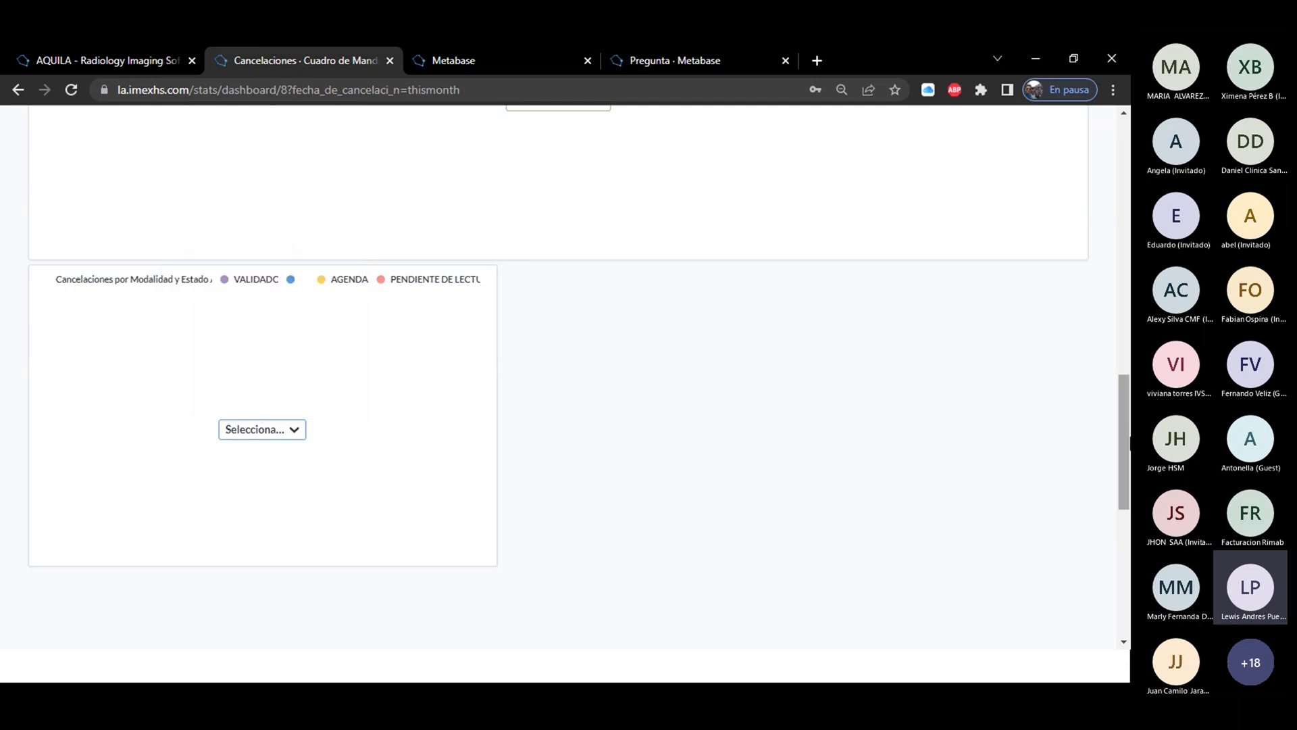
View which card fields the Usuario Cancelación filter and the Estado Anterior Cancelación filter are linked to.
drag(1127, 460, 1127, 204)
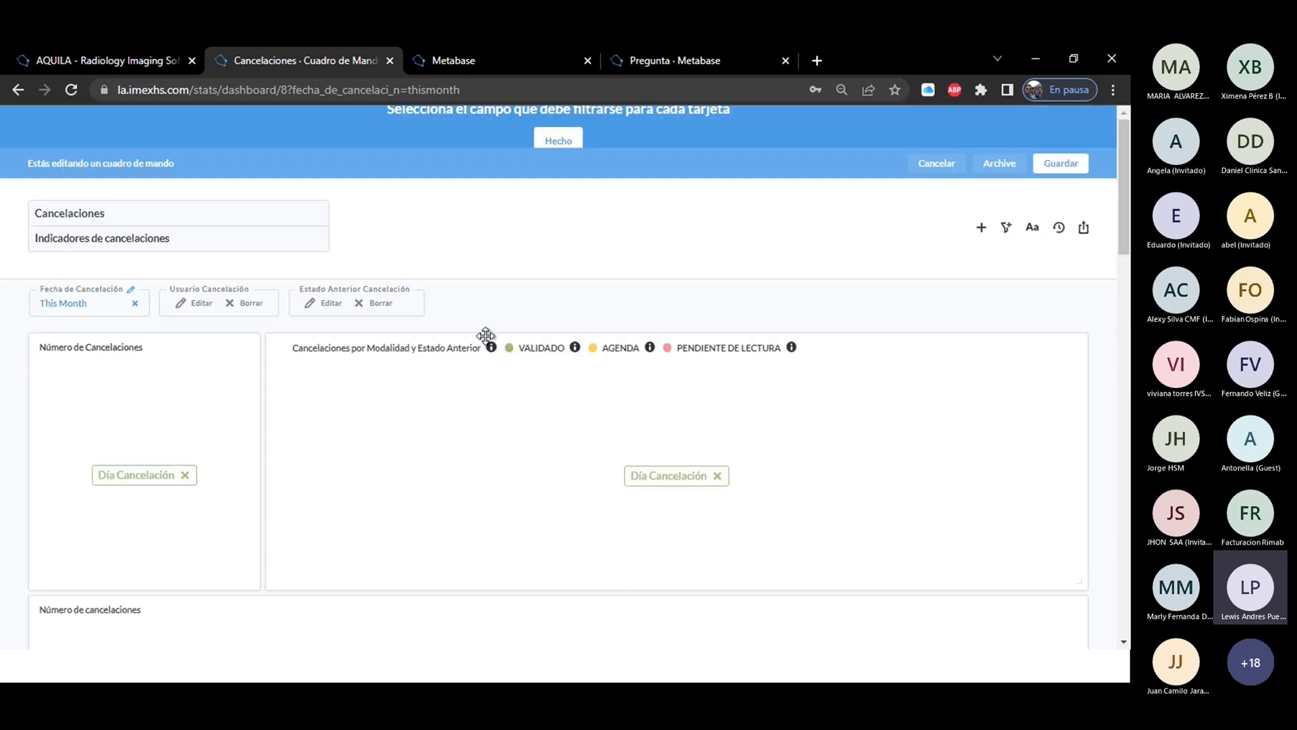
click(194, 308)
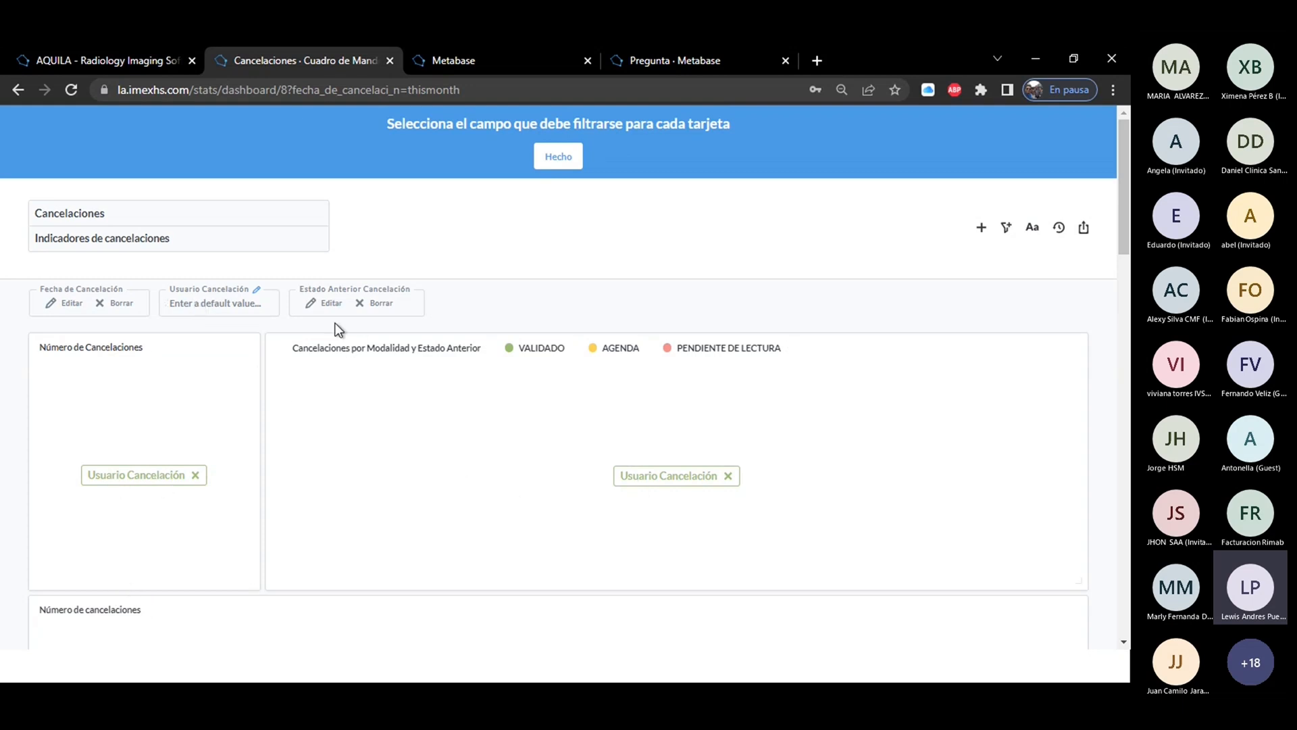
click(336, 303)
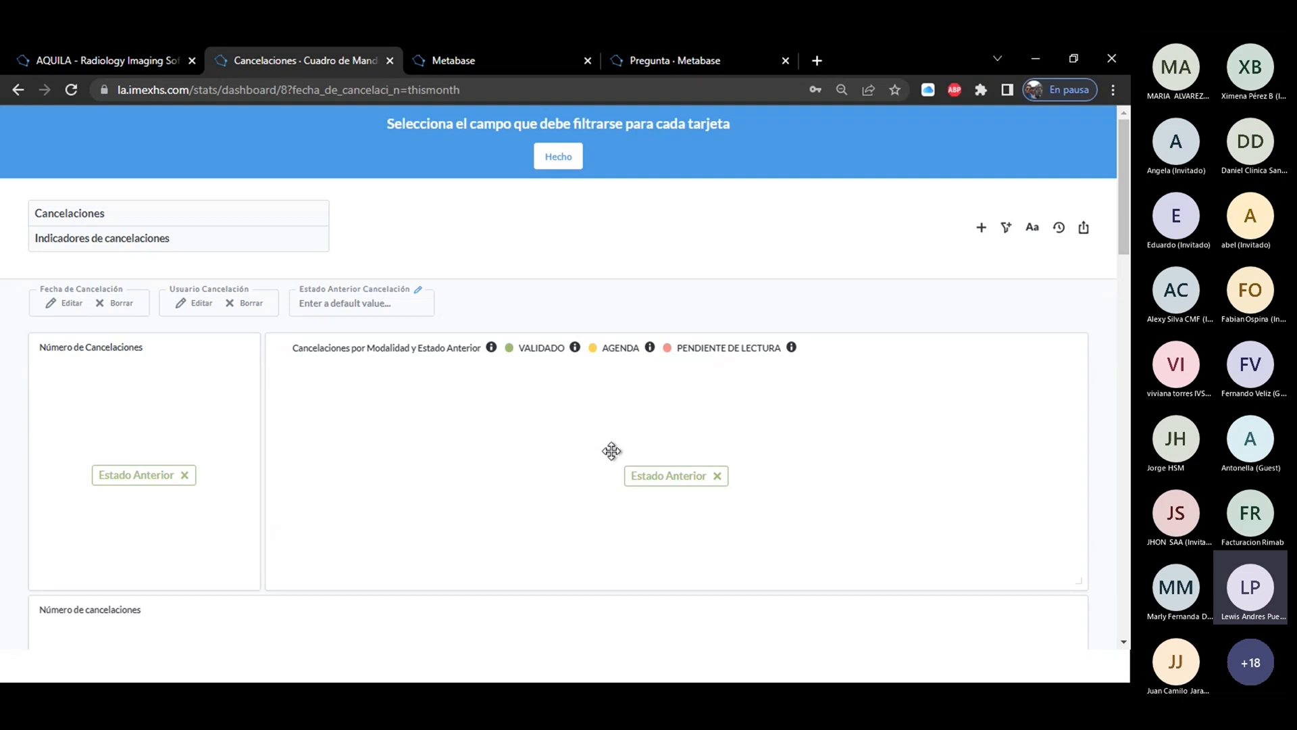
Finish linking the filters to the cards and save the Cancelaciones dashboard.
click(558, 157)
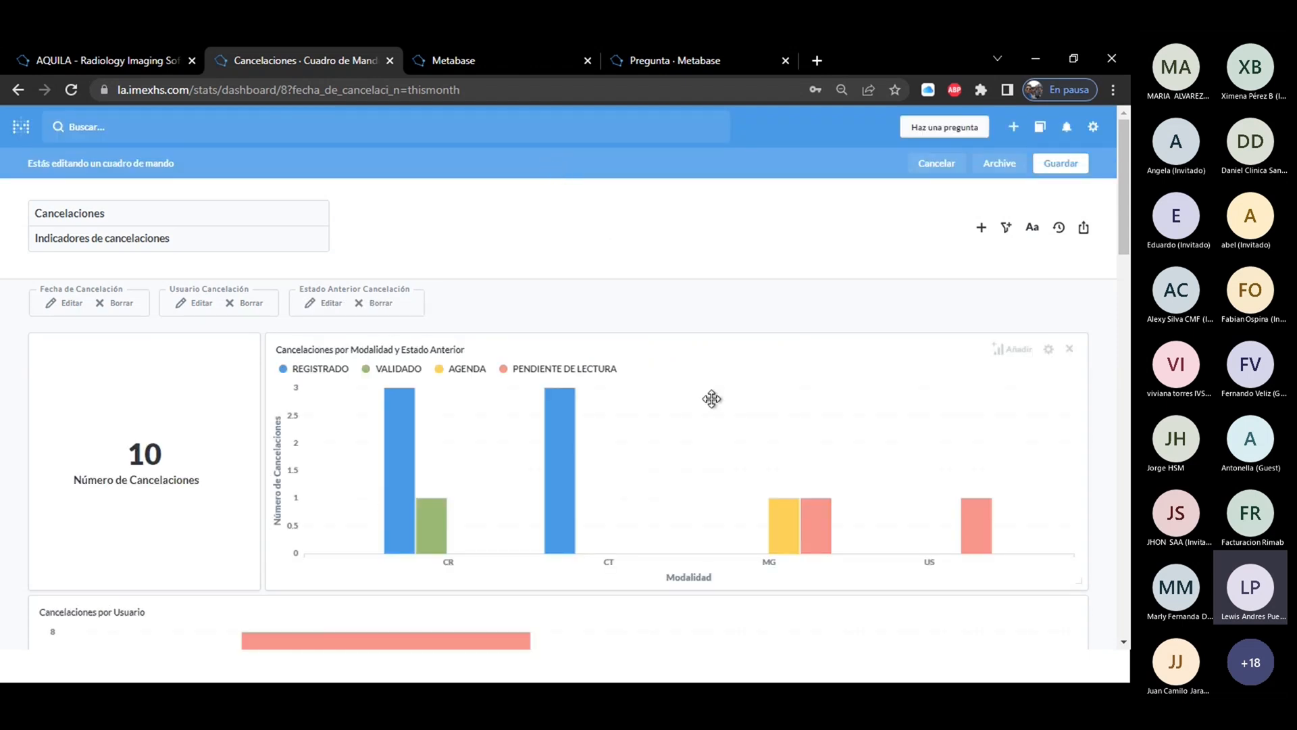
click(1045, 163)
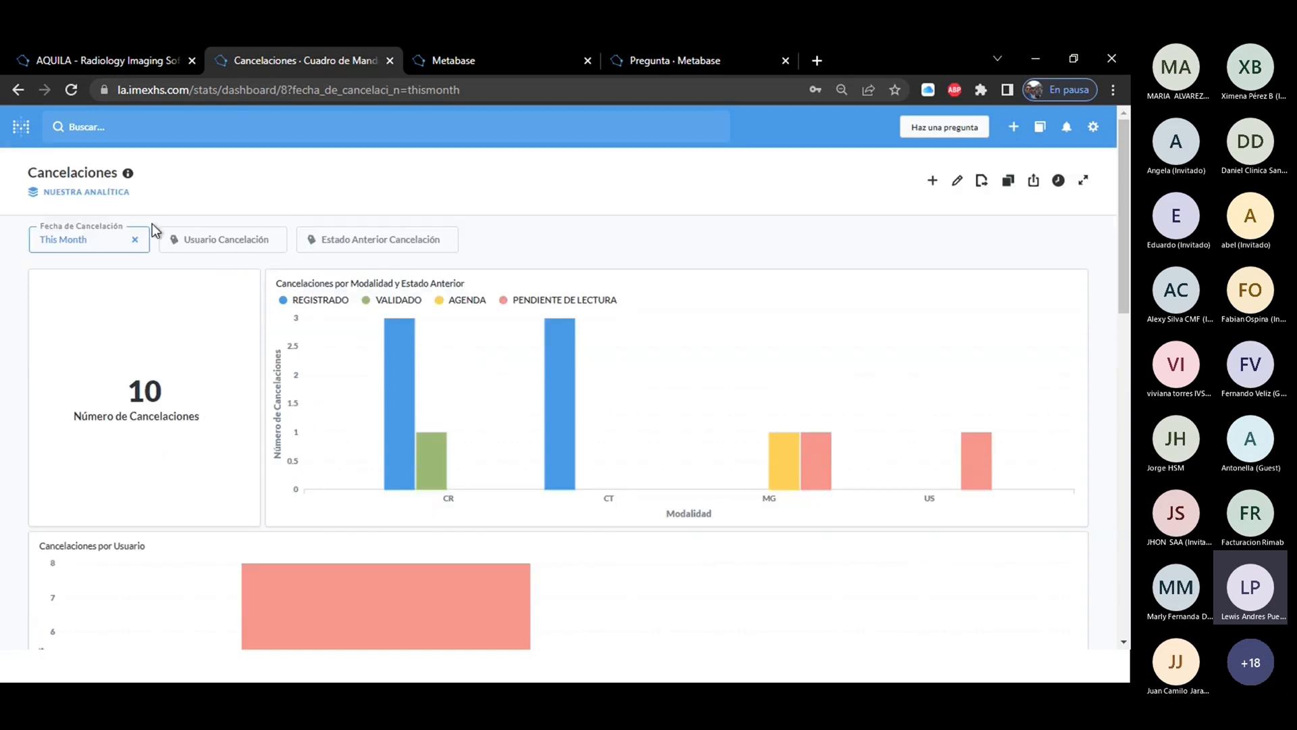
Reopen the Cancelaciones dashboard for editing and look at its title and description fields without changing them.
click(958, 181)
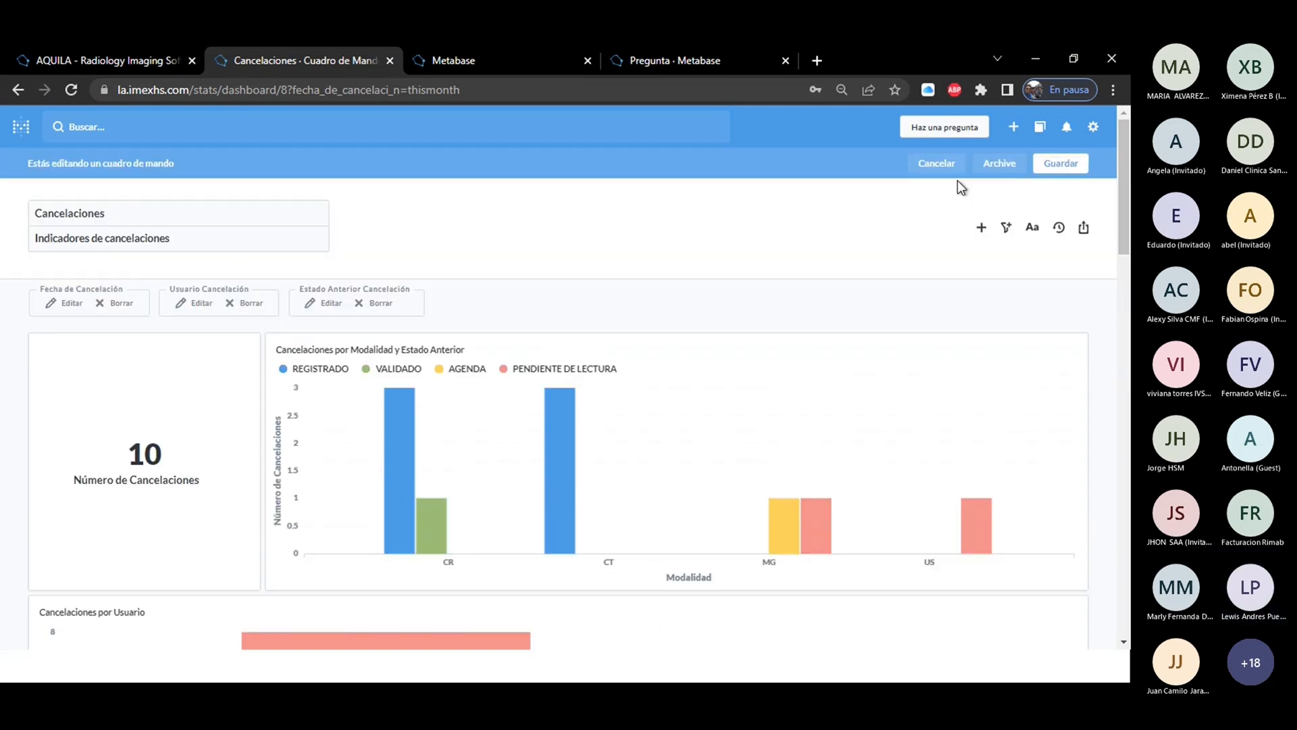
double_click(128, 214)
drag(217, 249, 19, 237)
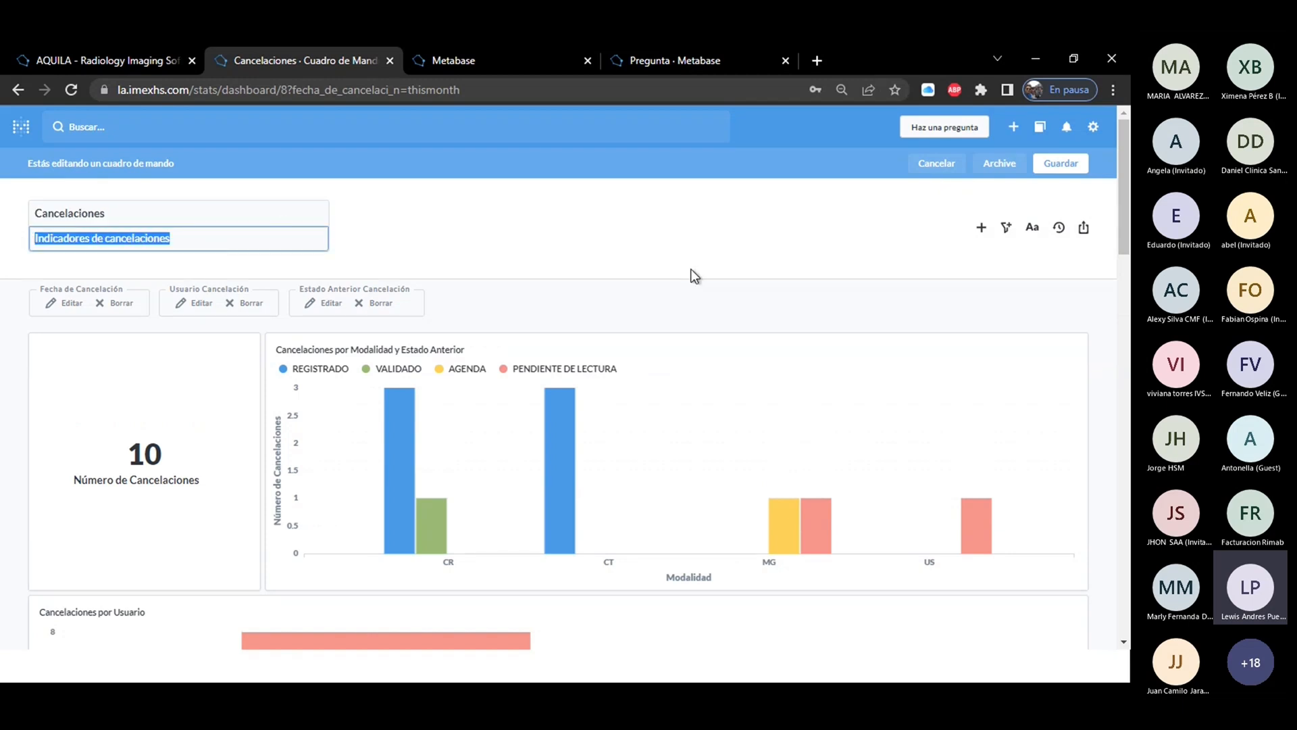
click(735, 223)
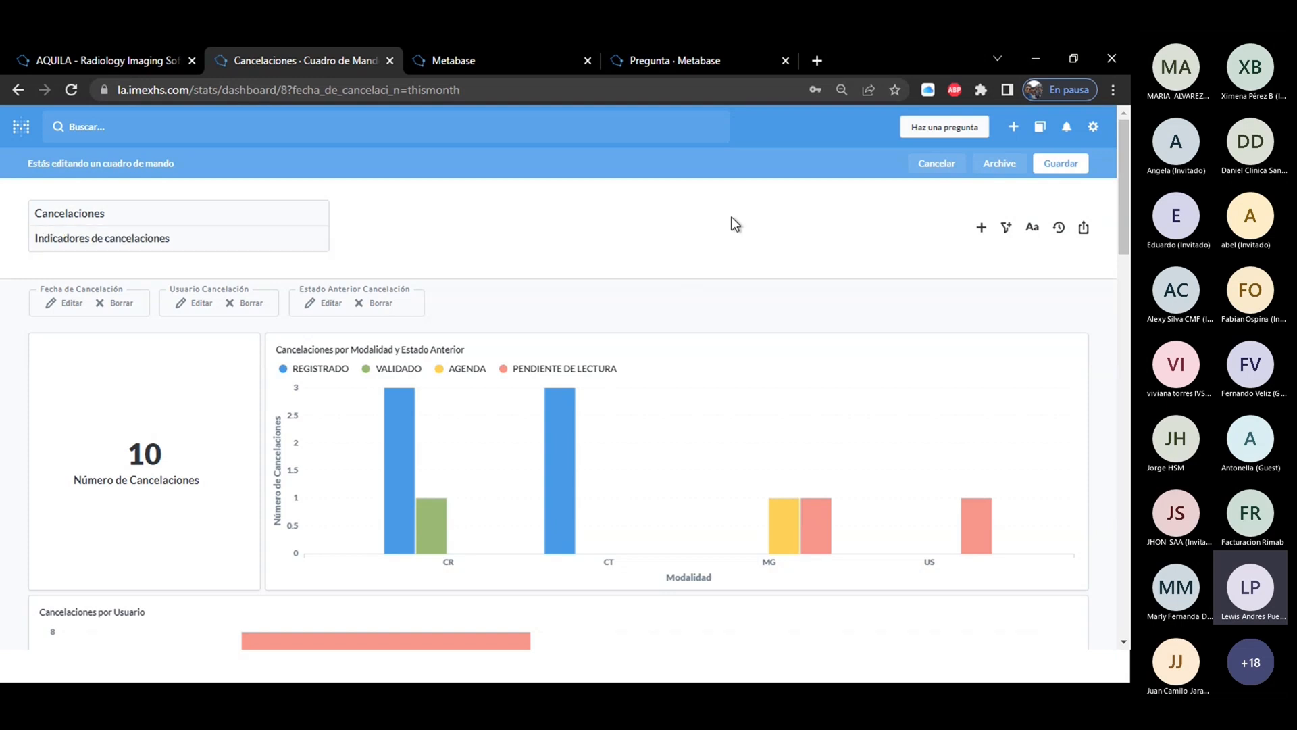
Add a text box containing "prueba" to the Cancelaciones dashboard.
click(1035, 229)
click(589, 167)
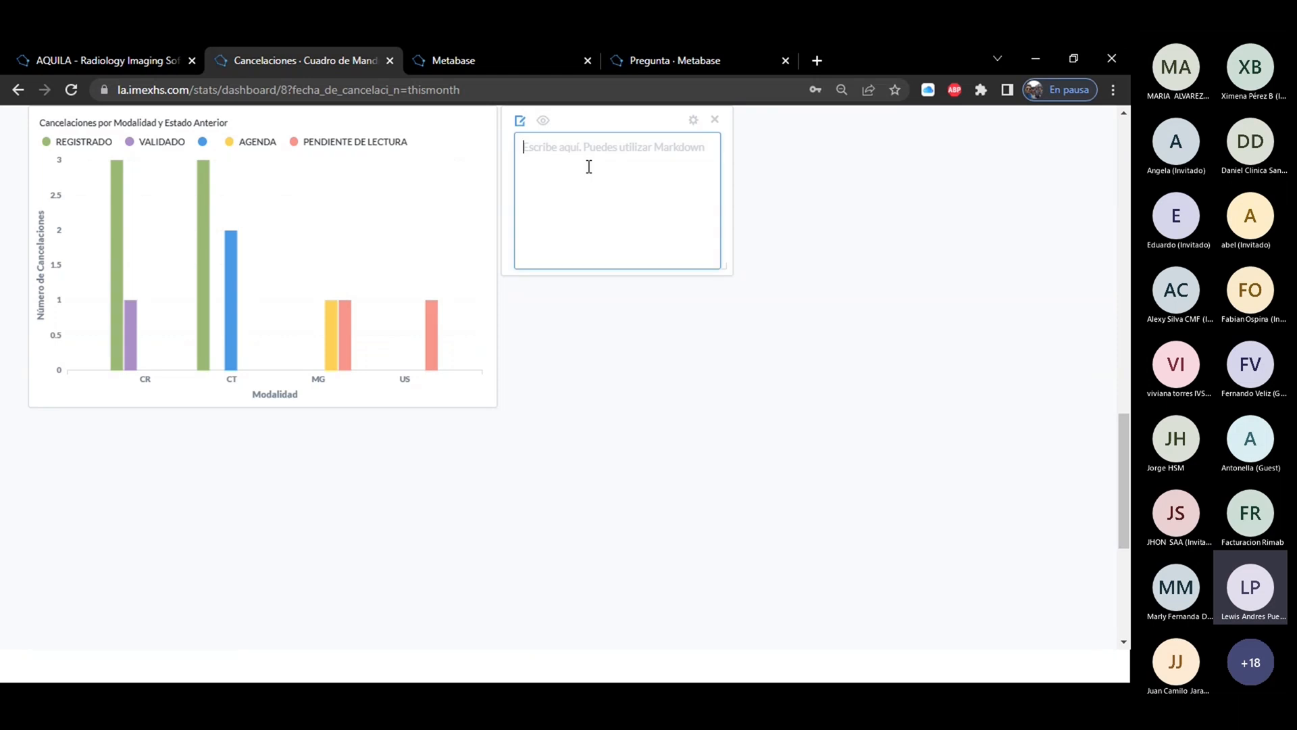
text(prueba)
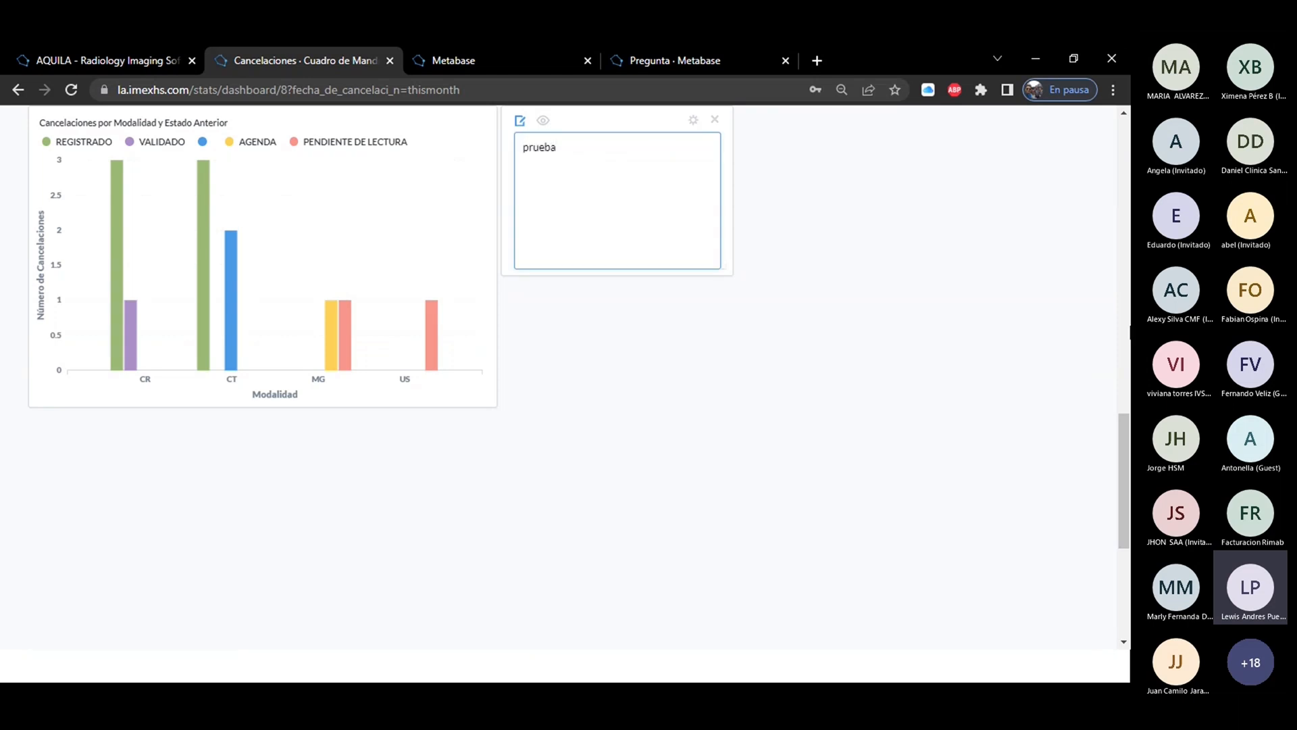
scroll(561, 378, up, 10)
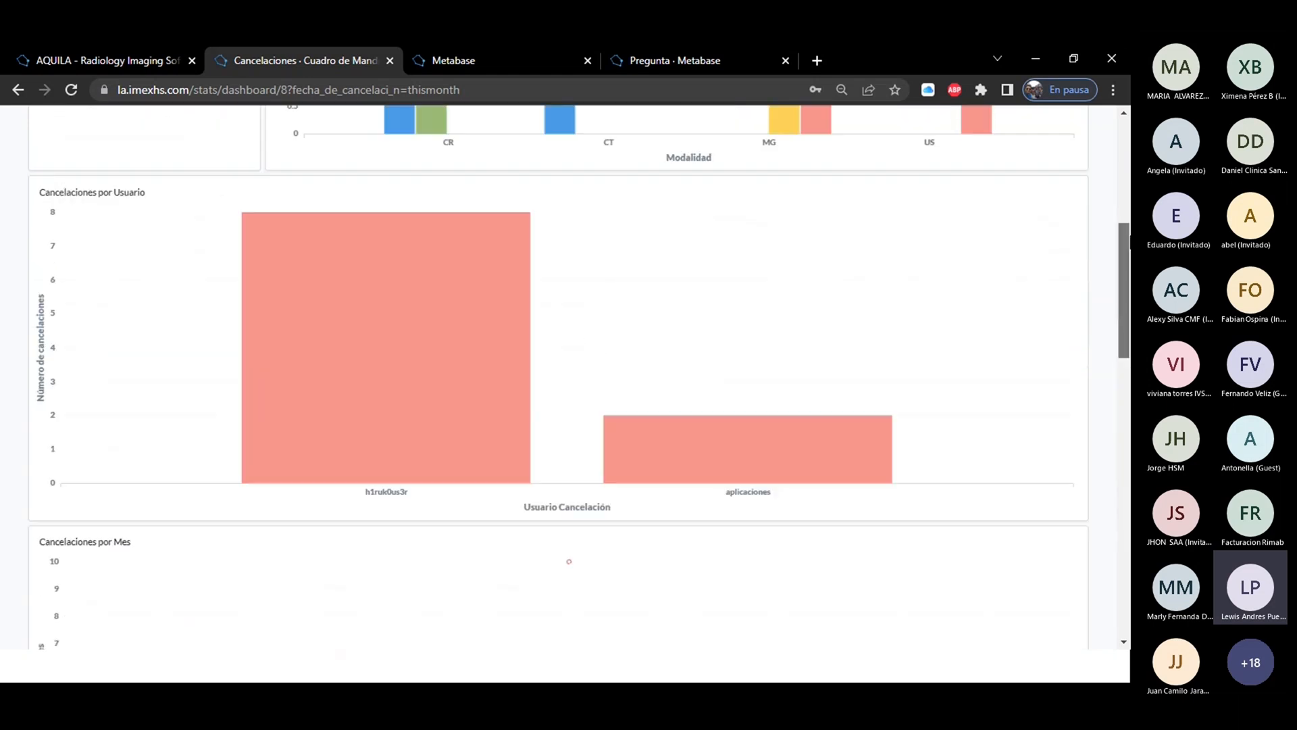
scroll(569, 561, up, 5)
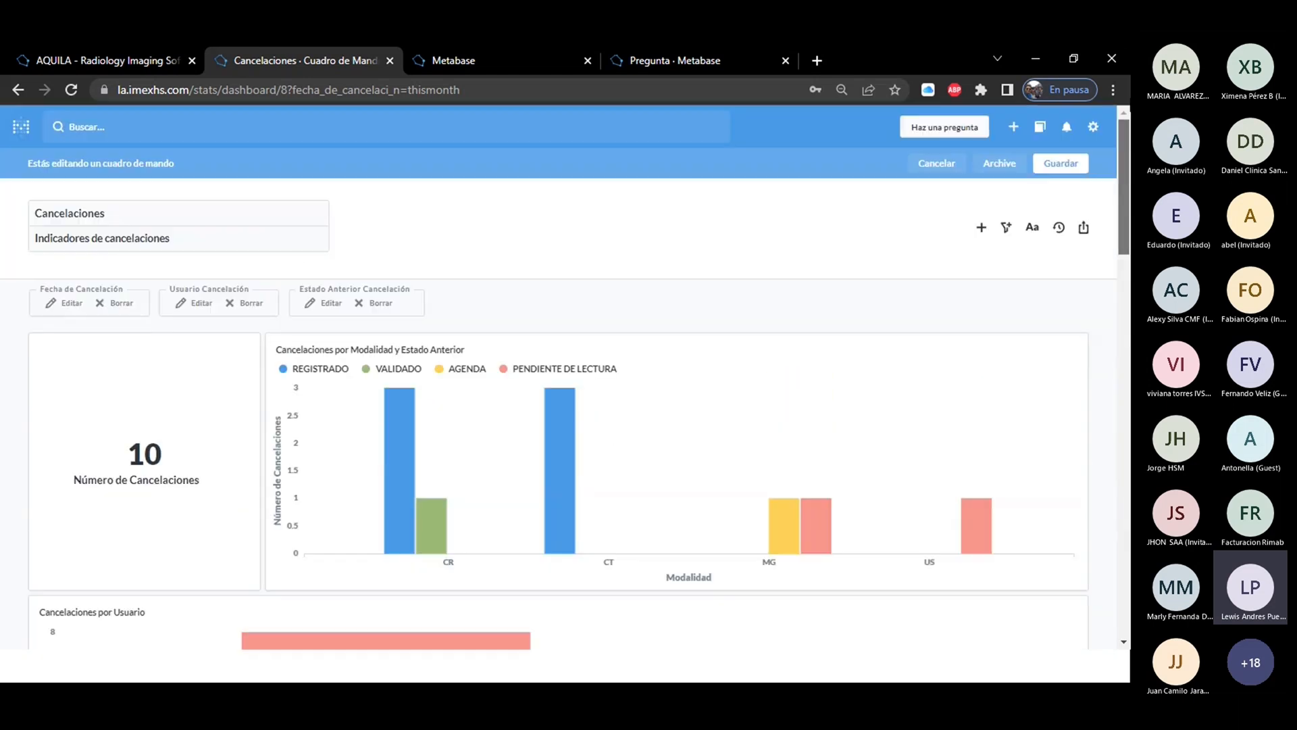
View the revision history of the Cancelaciones dashboard without reverting any change.
click(1059, 228)
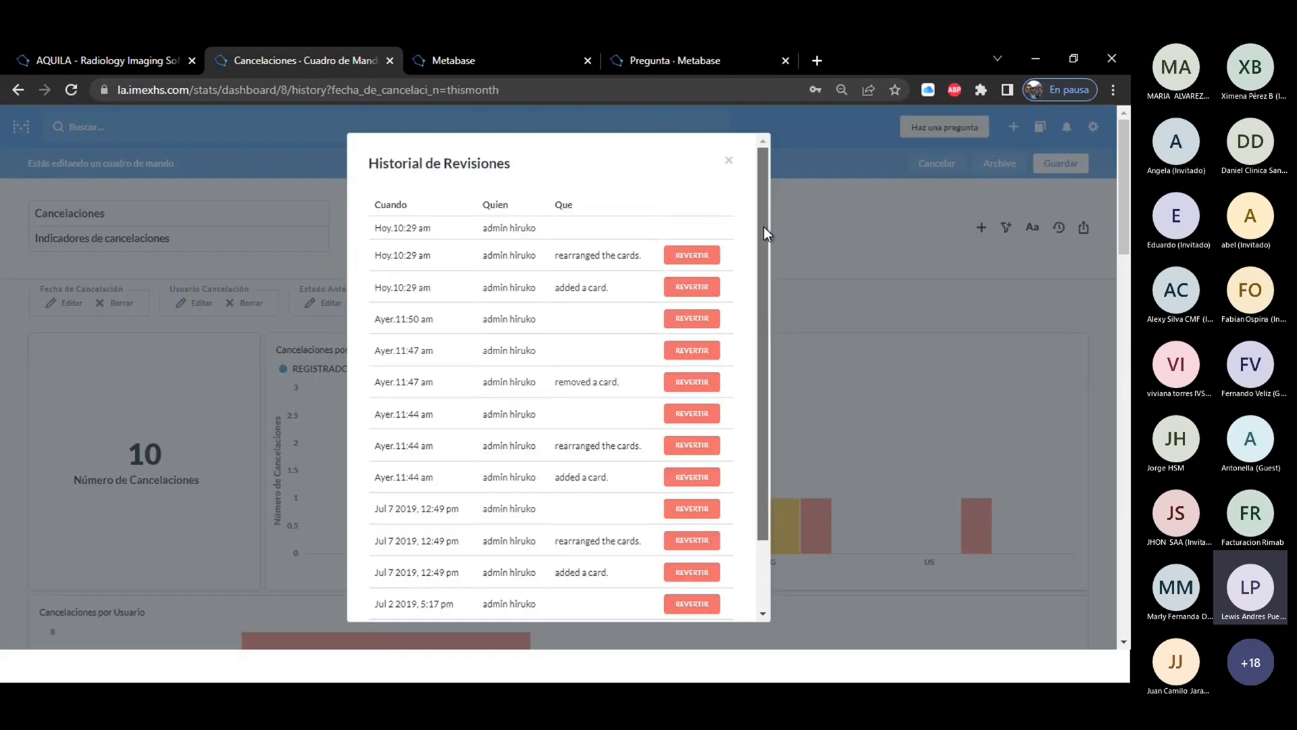
drag(763, 226, 763, 177)
click(731, 163)
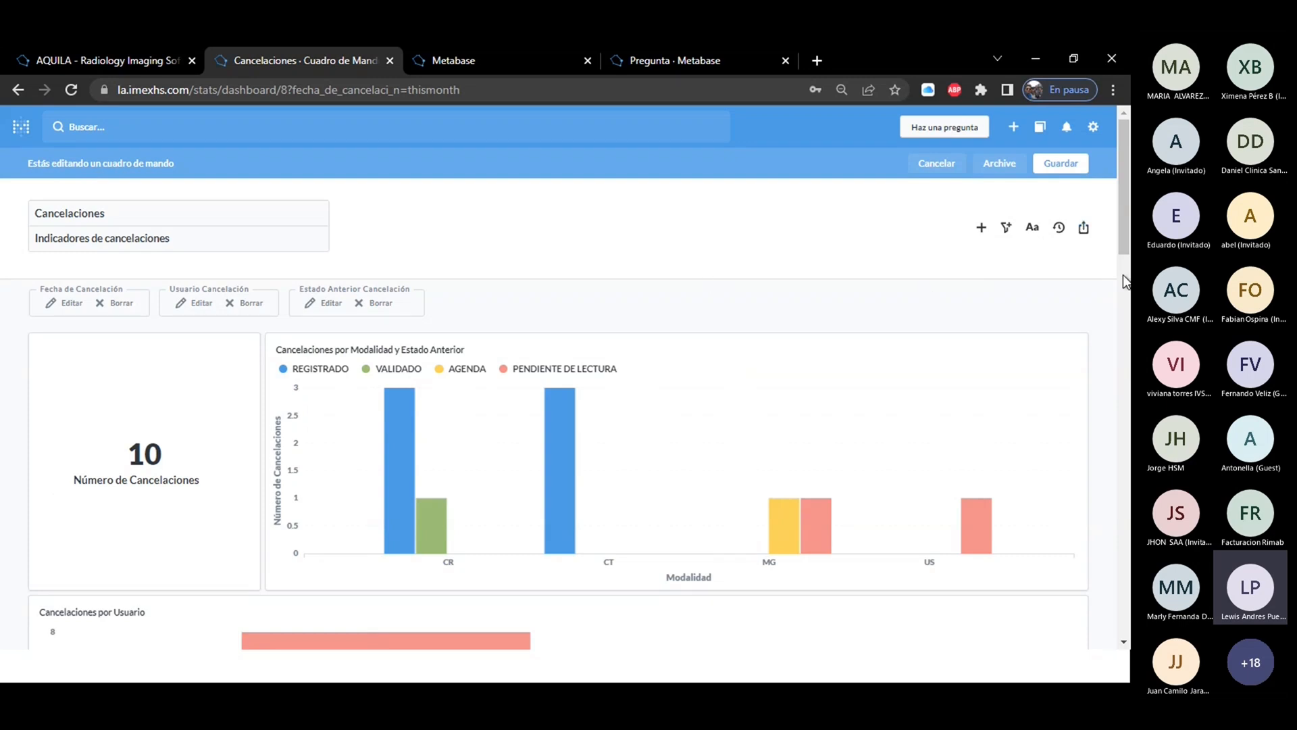
Save the edited Cancelaciones dashboard and leave editing mode.
scroll(1126, 234, down, 1)
drag(1127, 233, 1130, 175)
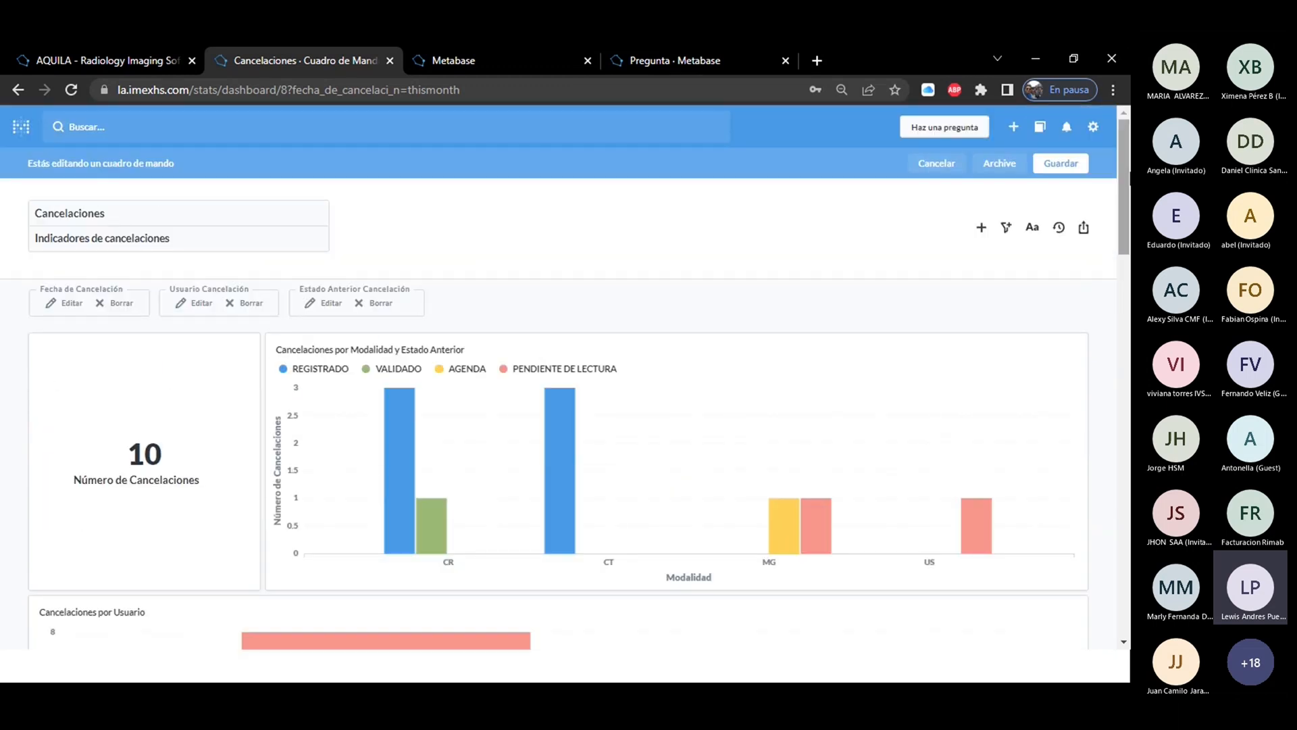
click(1056, 163)
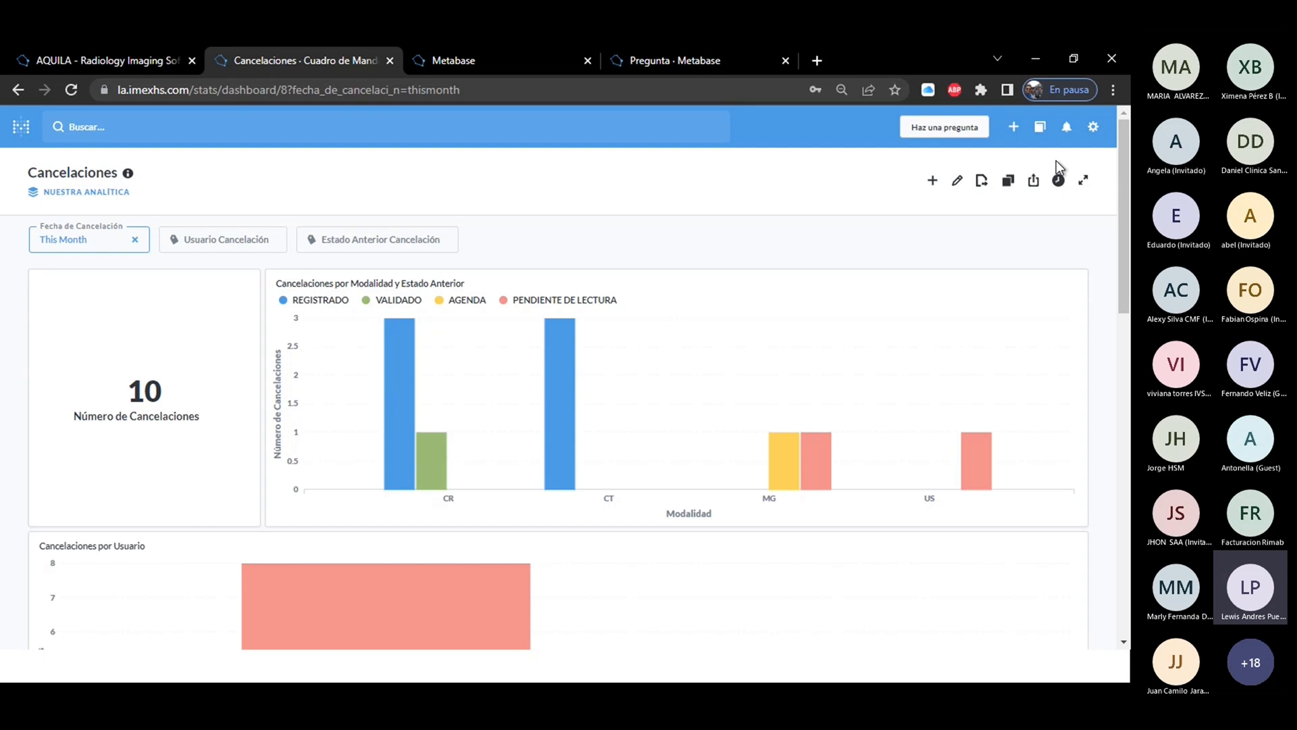
From the home page, examine the new dashboard form with the name PRUEBA SM and its collection choices, without creating the dashboard.
click(21, 129)
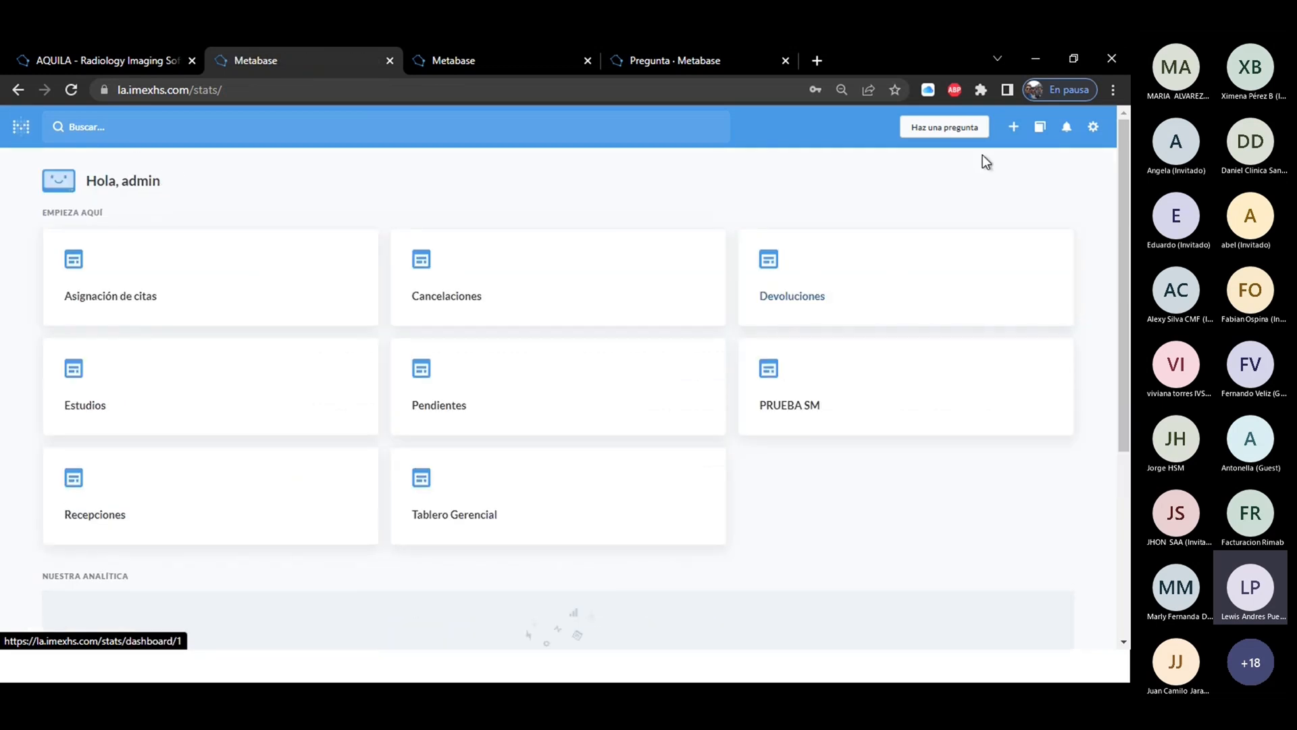
click(1013, 128)
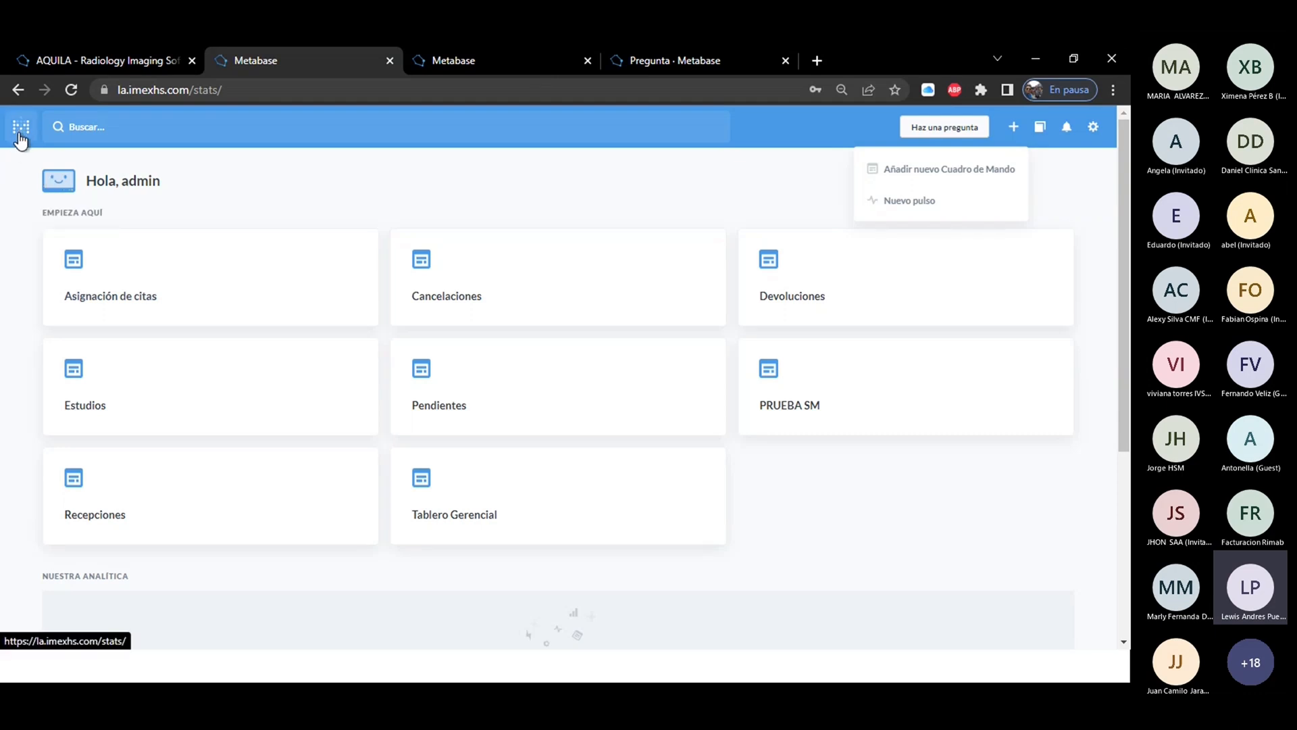
click(919, 177)
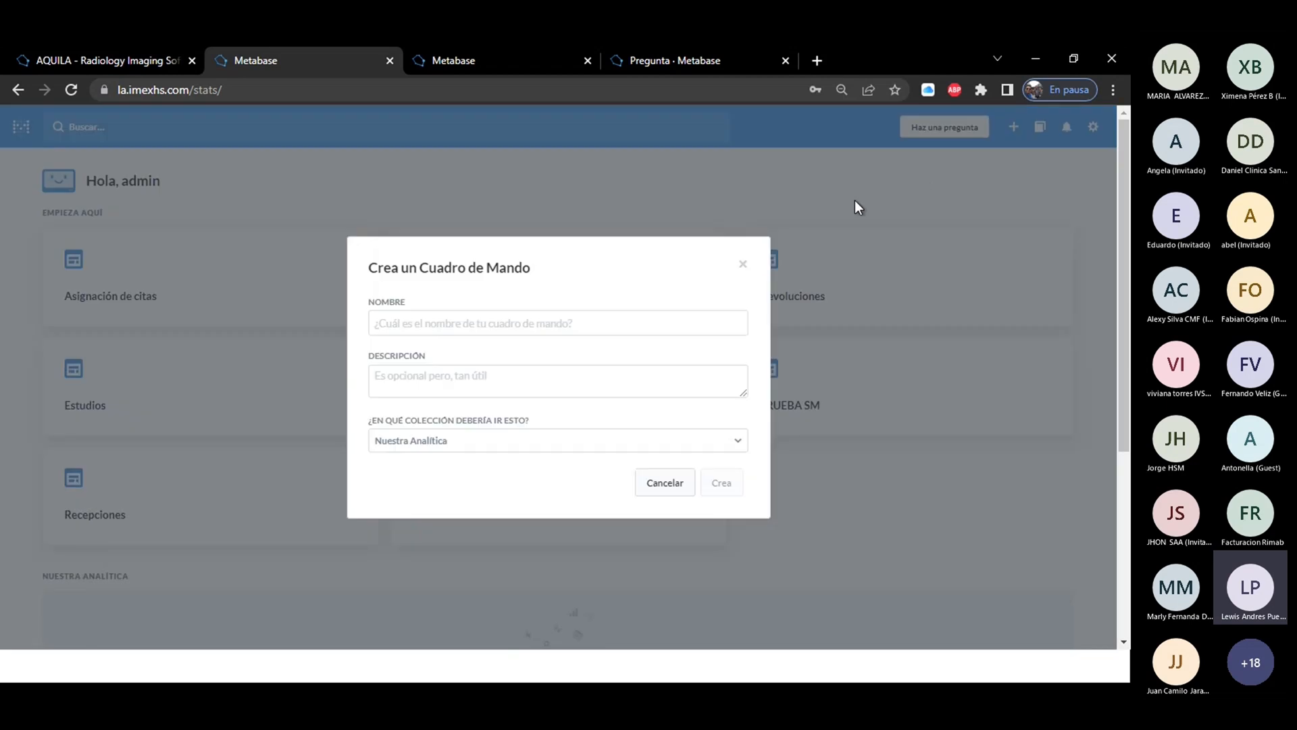
click(471, 328)
click(479, 360)
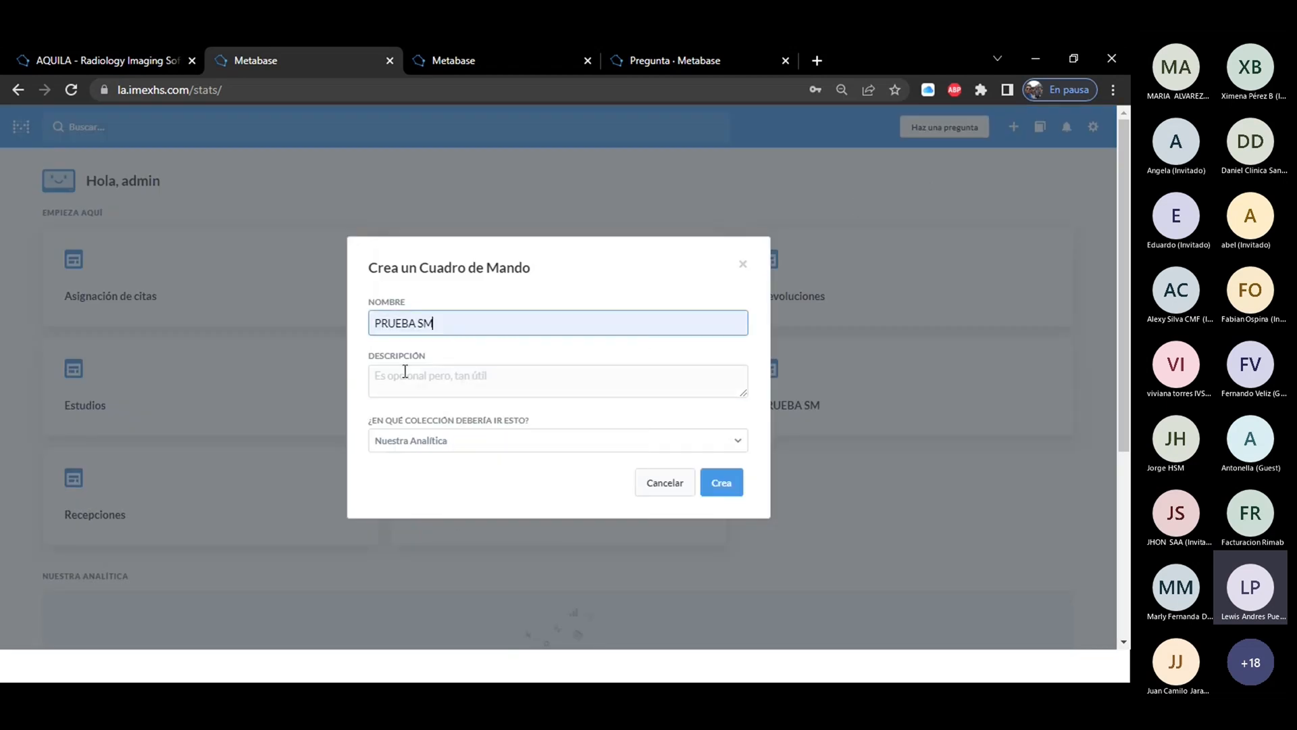
click(404, 372)
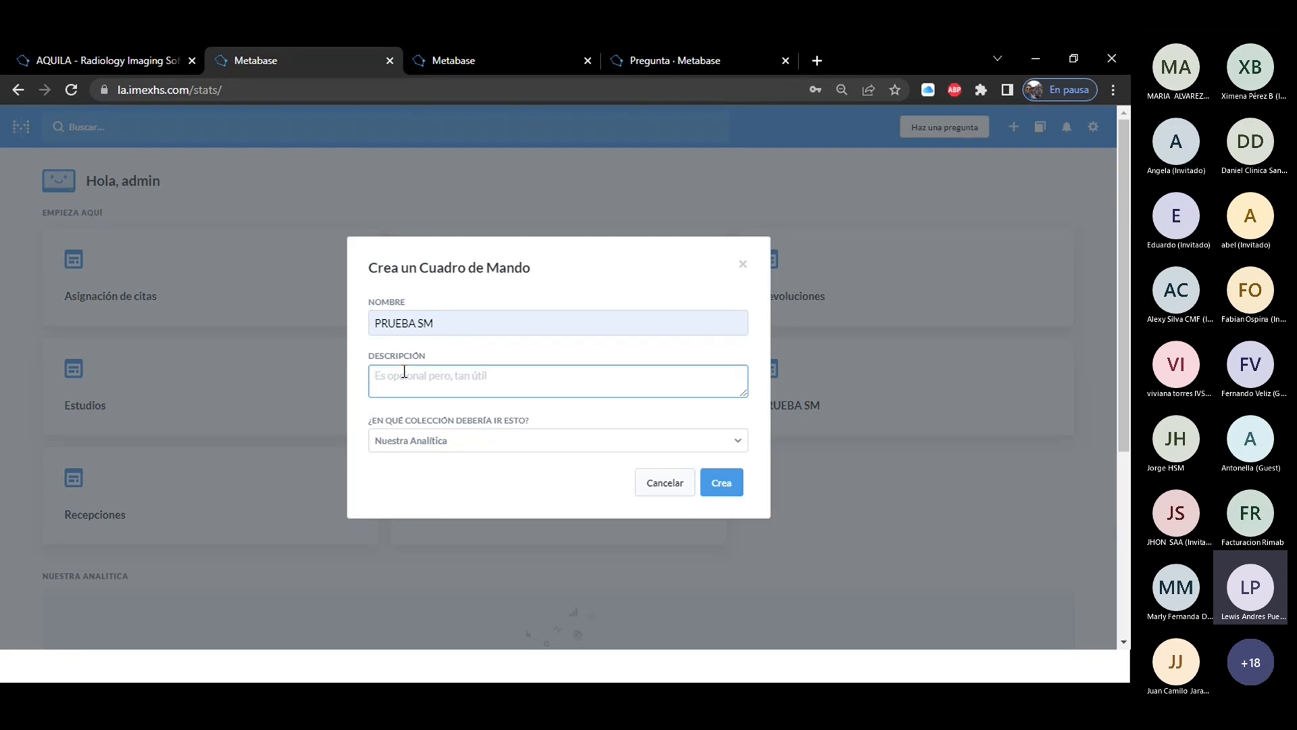
click(436, 449)
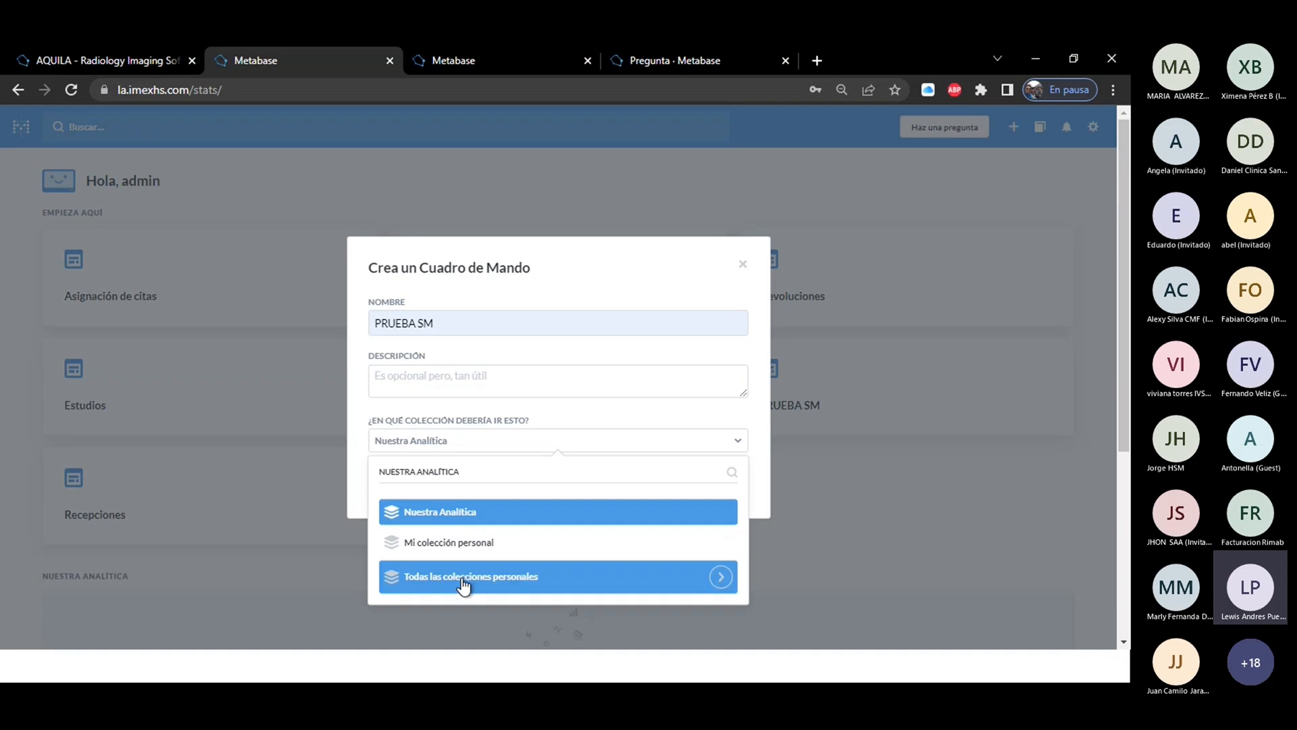
click(743, 266)
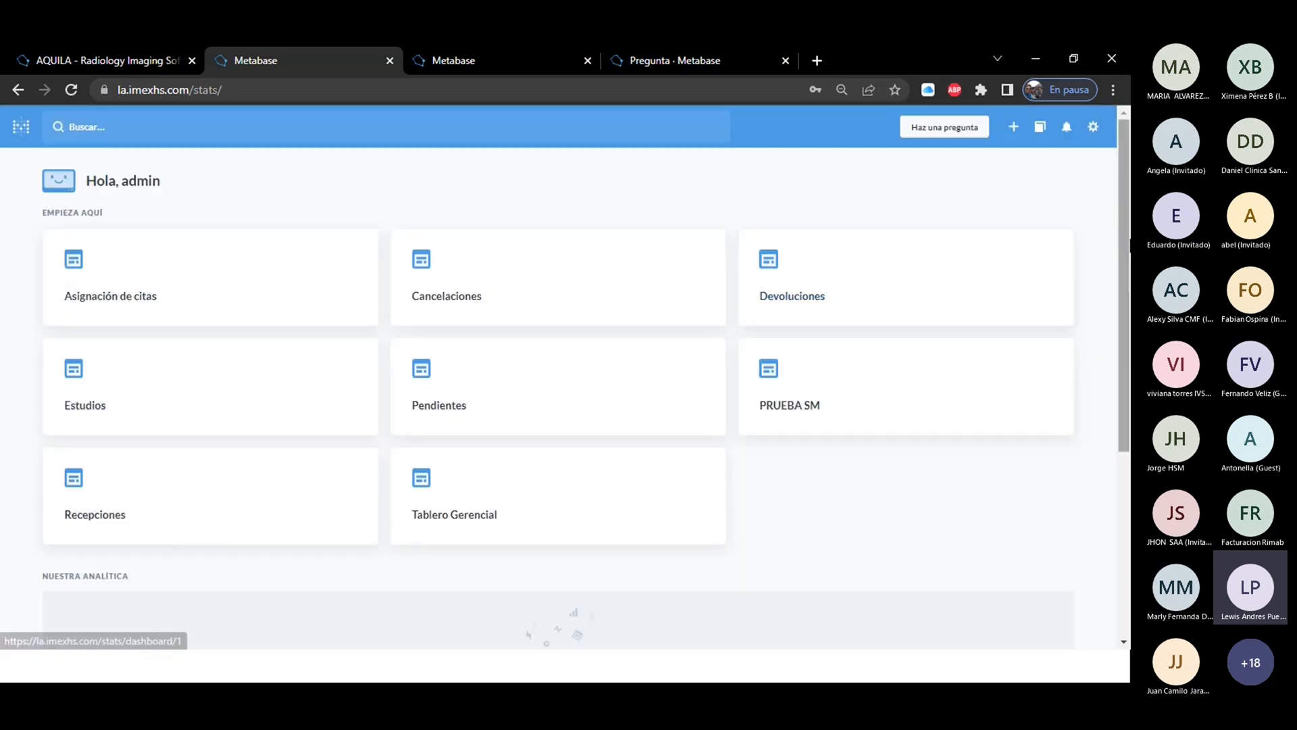
Browse all items in the Nuestra Analítica collection, limiting the list to dashboards.
scroll(1120, 293, down, 2)
drag(1120, 293, 1093, 420)
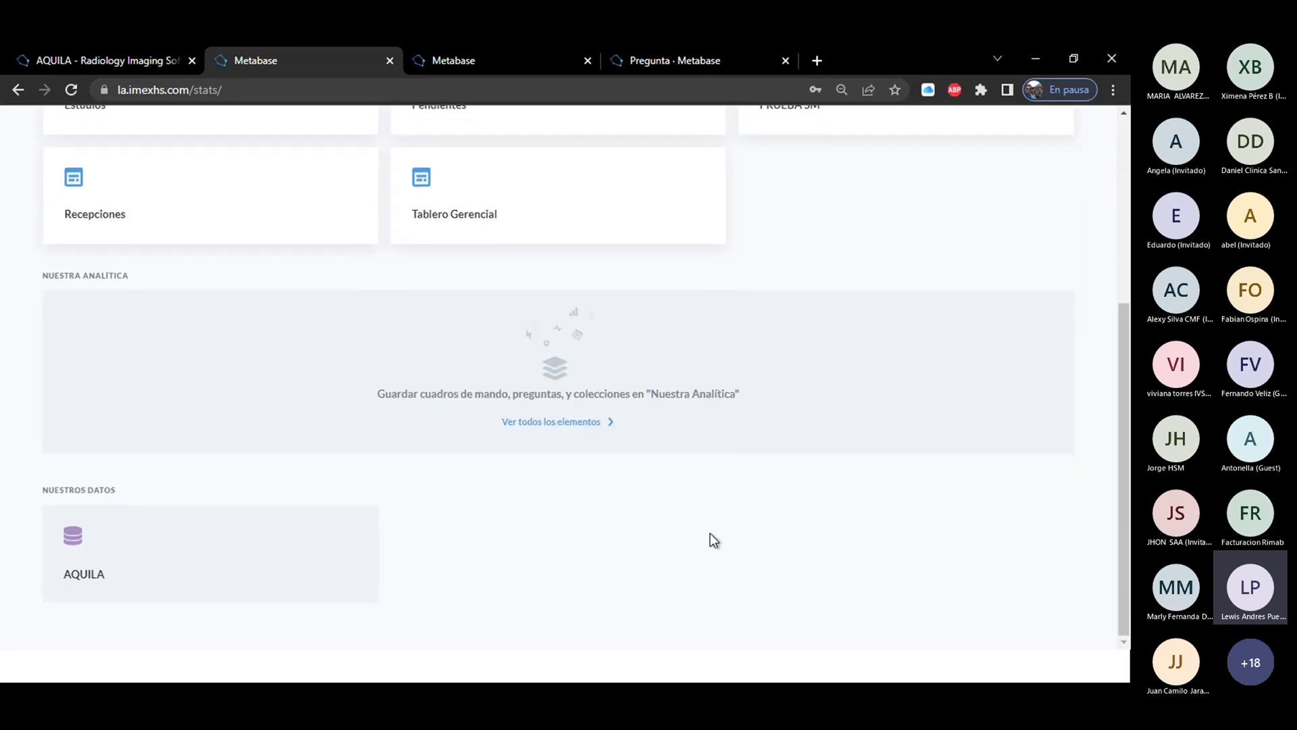
click(562, 435)
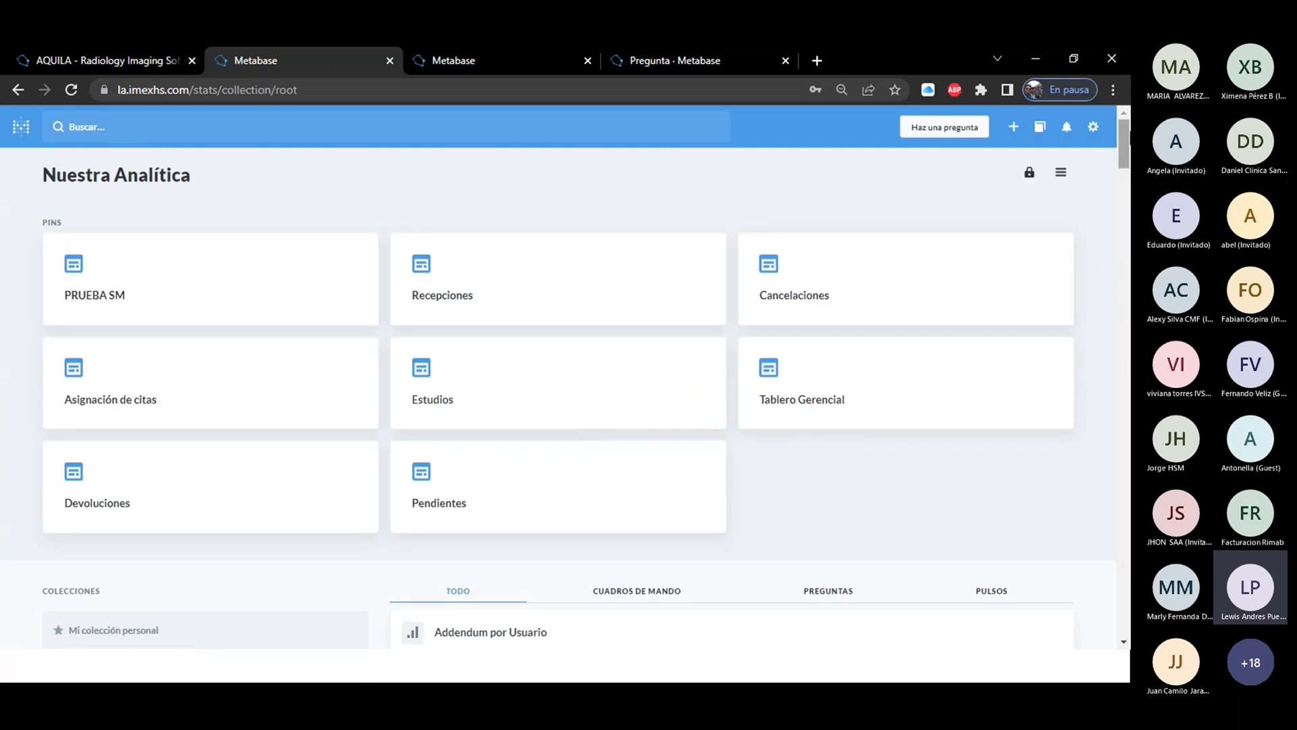
scroll(671, 405, down, 3)
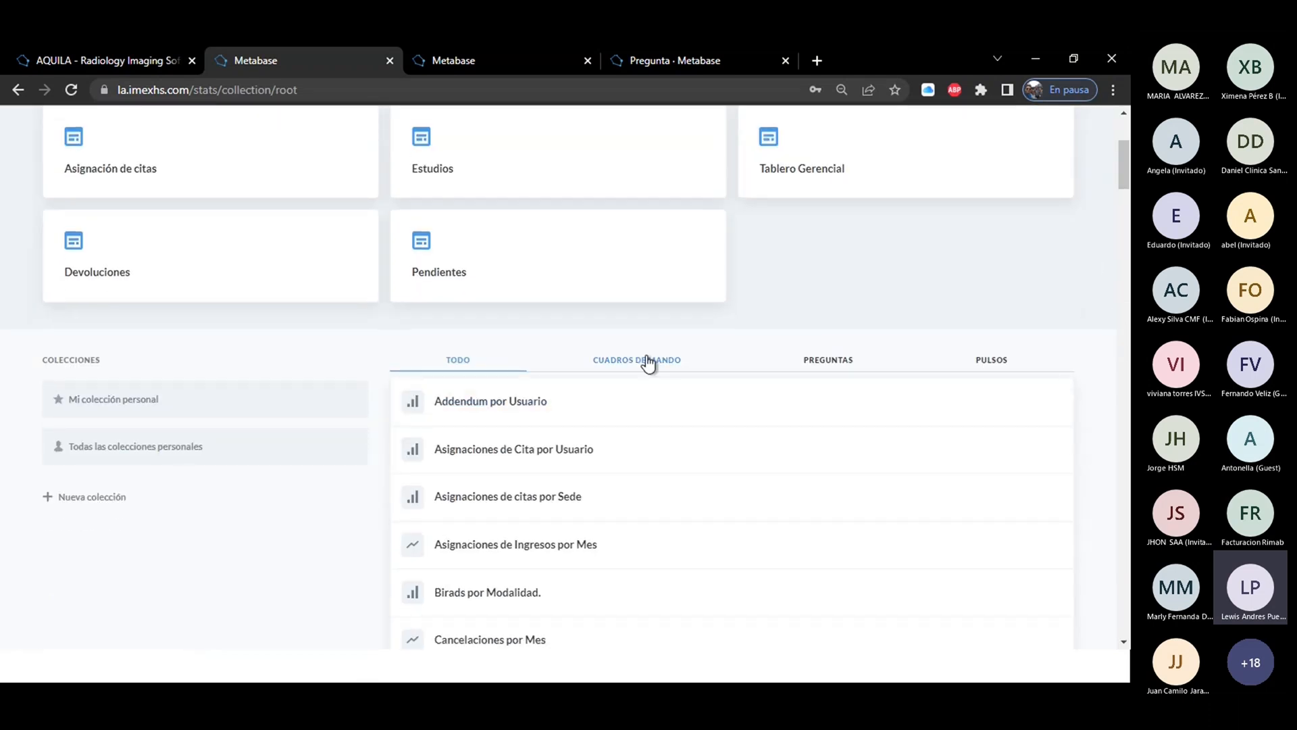
click(648, 360)
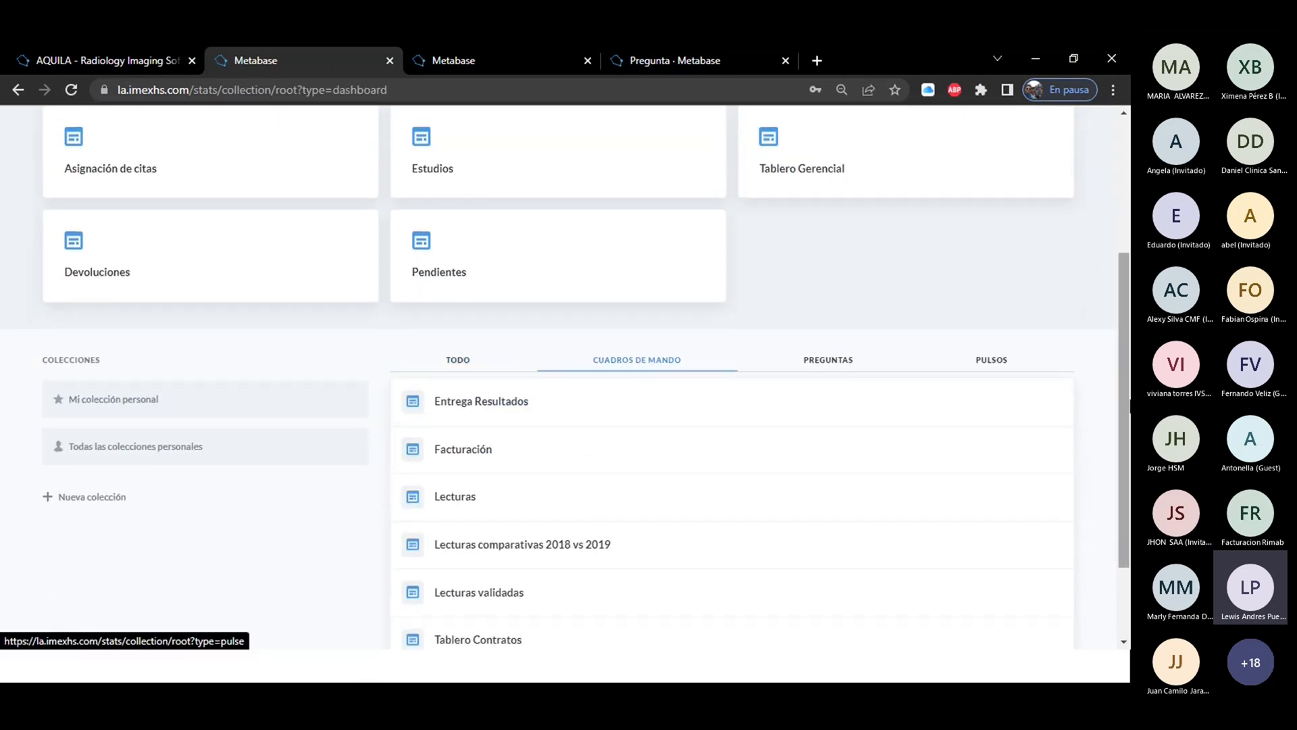
drag(1126, 332, 1130, 263)
drag(1130, 265, 1129, 266)
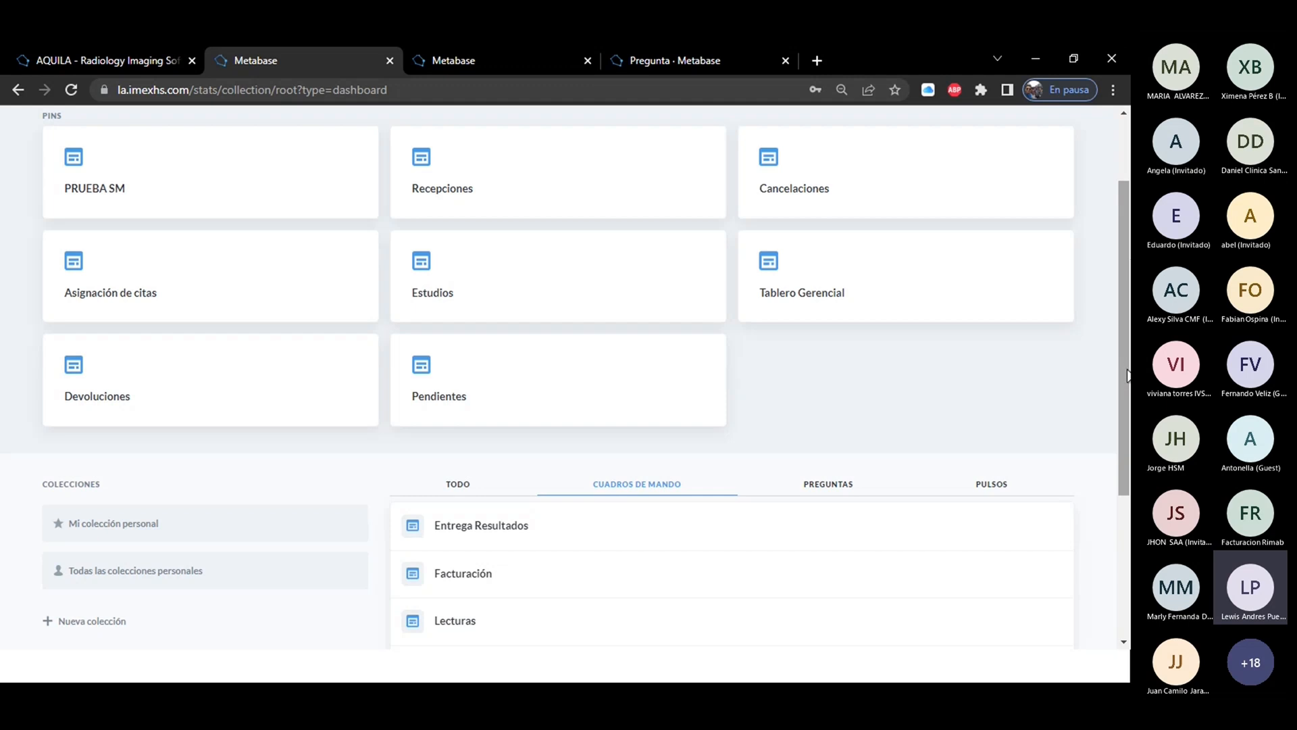
drag(1128, 365, 1128, 486)
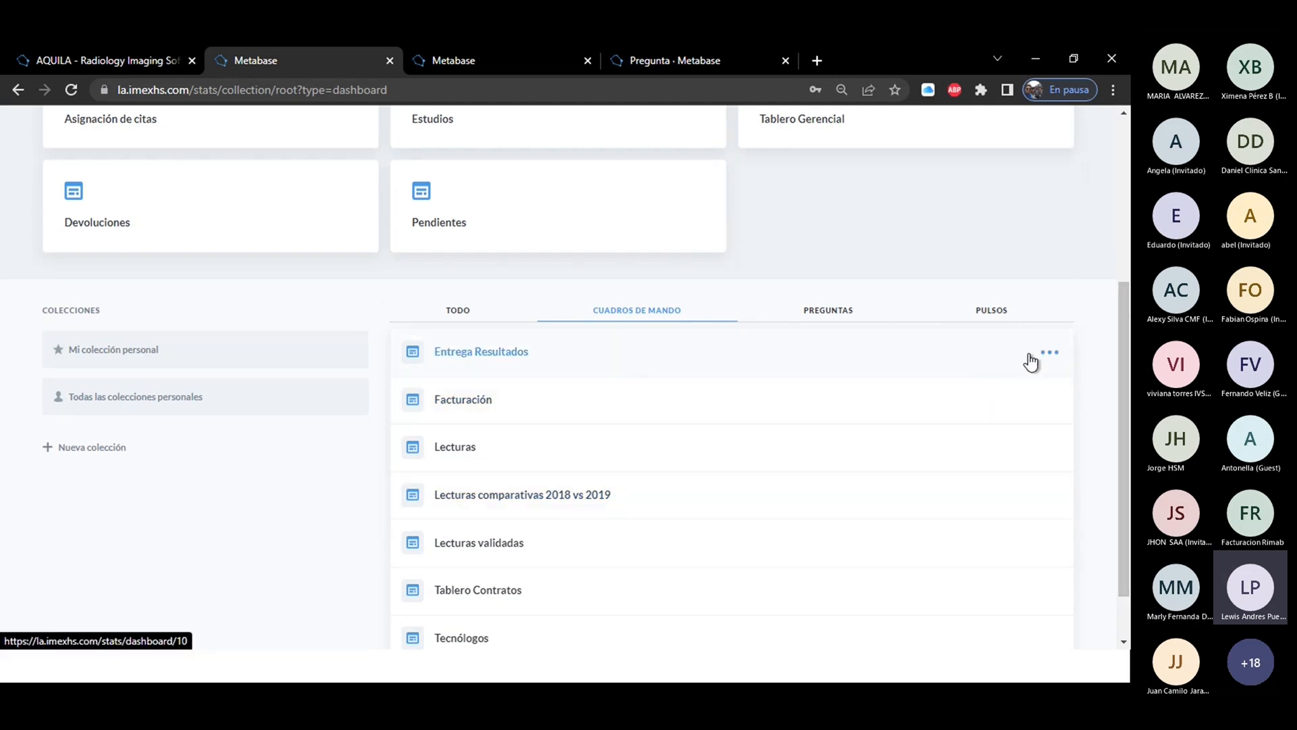
Pin the Entrega Resultados dashboard in the Nuestra Analítica collection and unpin it again.
click(1049, 352)
click(1007, 403)
drag(1127, 354, 1127, 214)
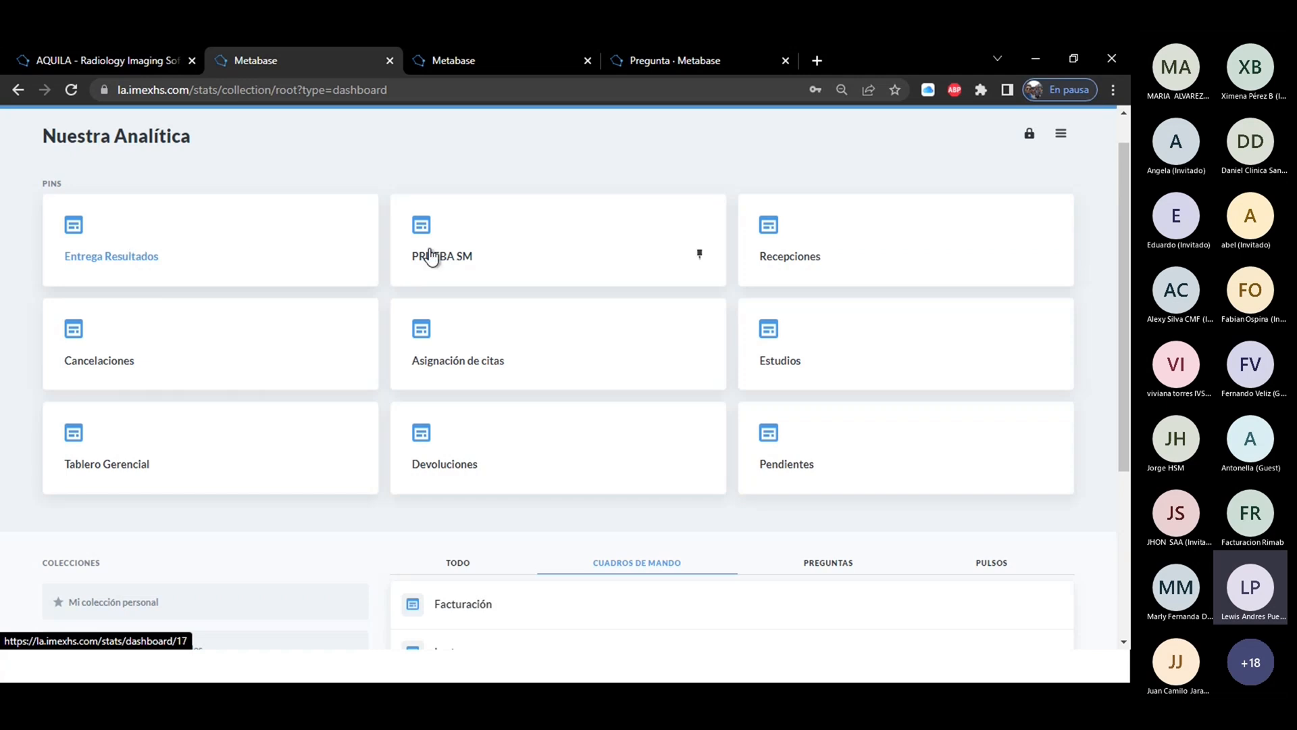
click(351, 255)
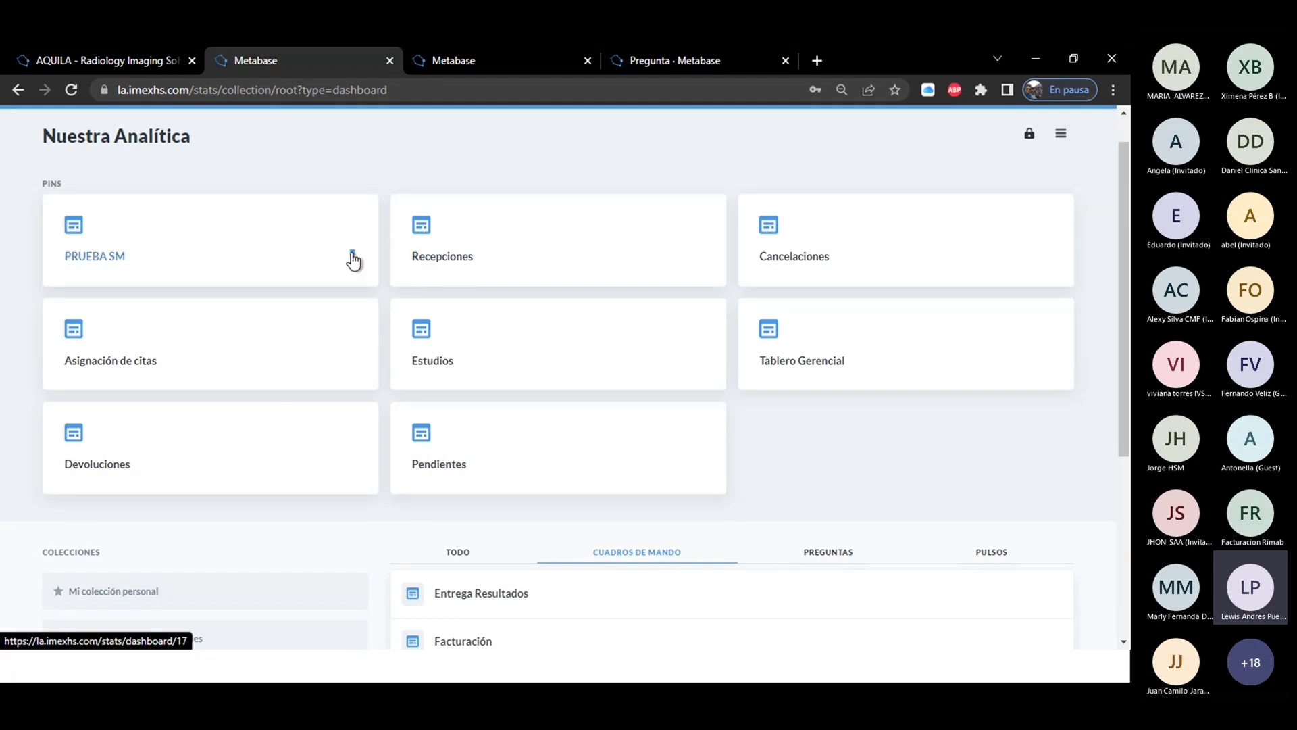
Open the pinned PRUEBA SM dashboard in editing mode.
drag(1131, 189, 1130, 373)
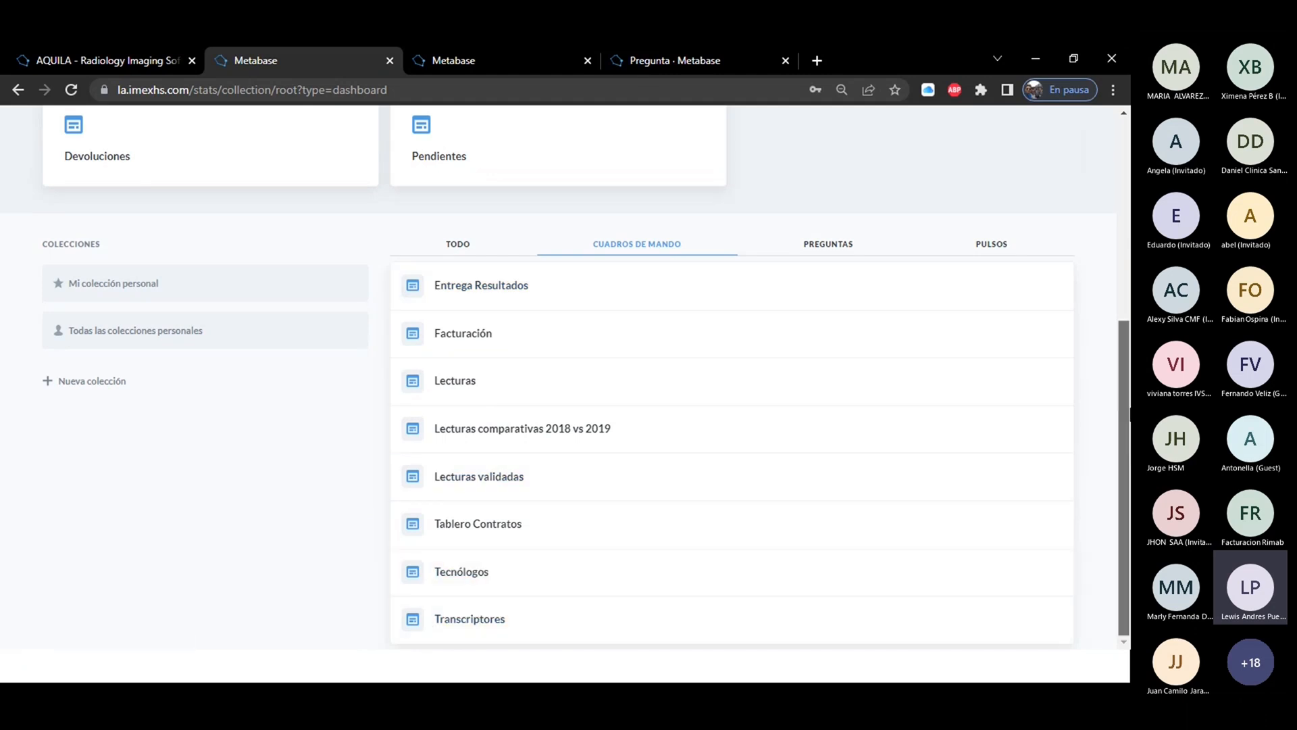
drag(1128, 413, 1129, 276)
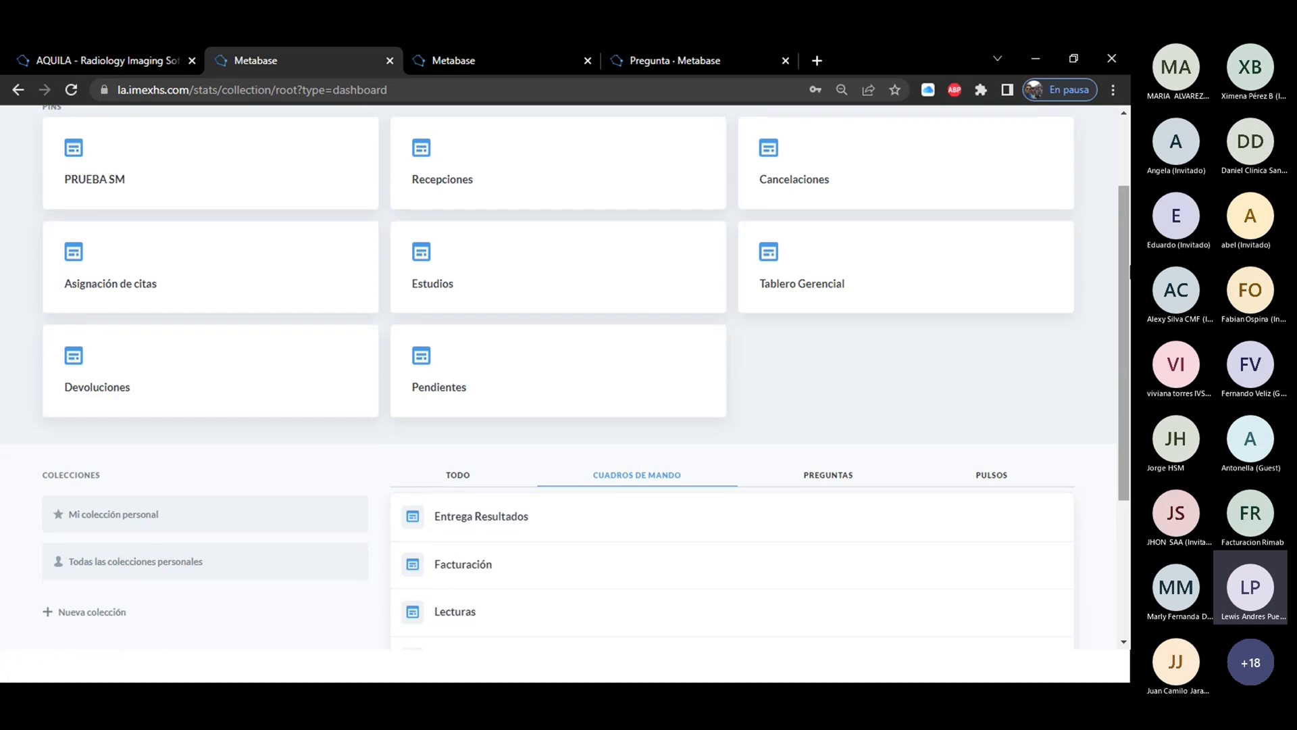
drag(1130, 267, 1130, 200)
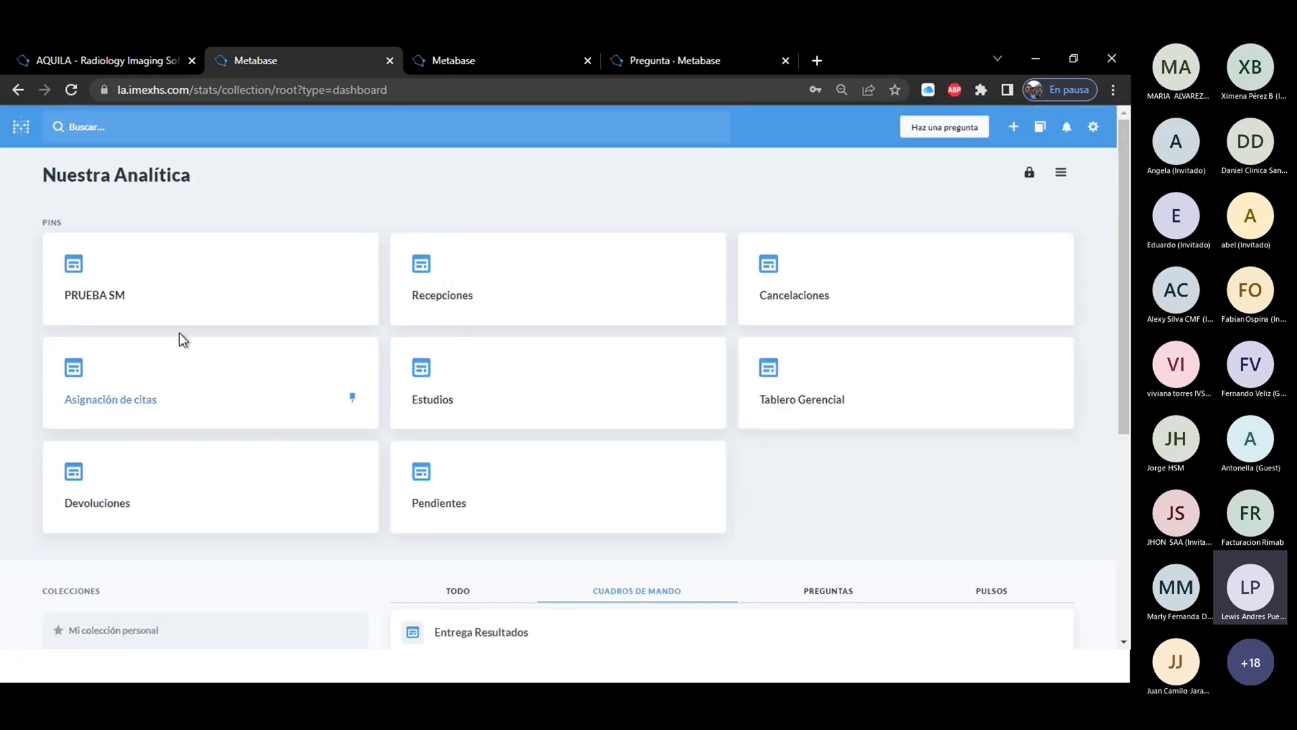
click(175, 284)
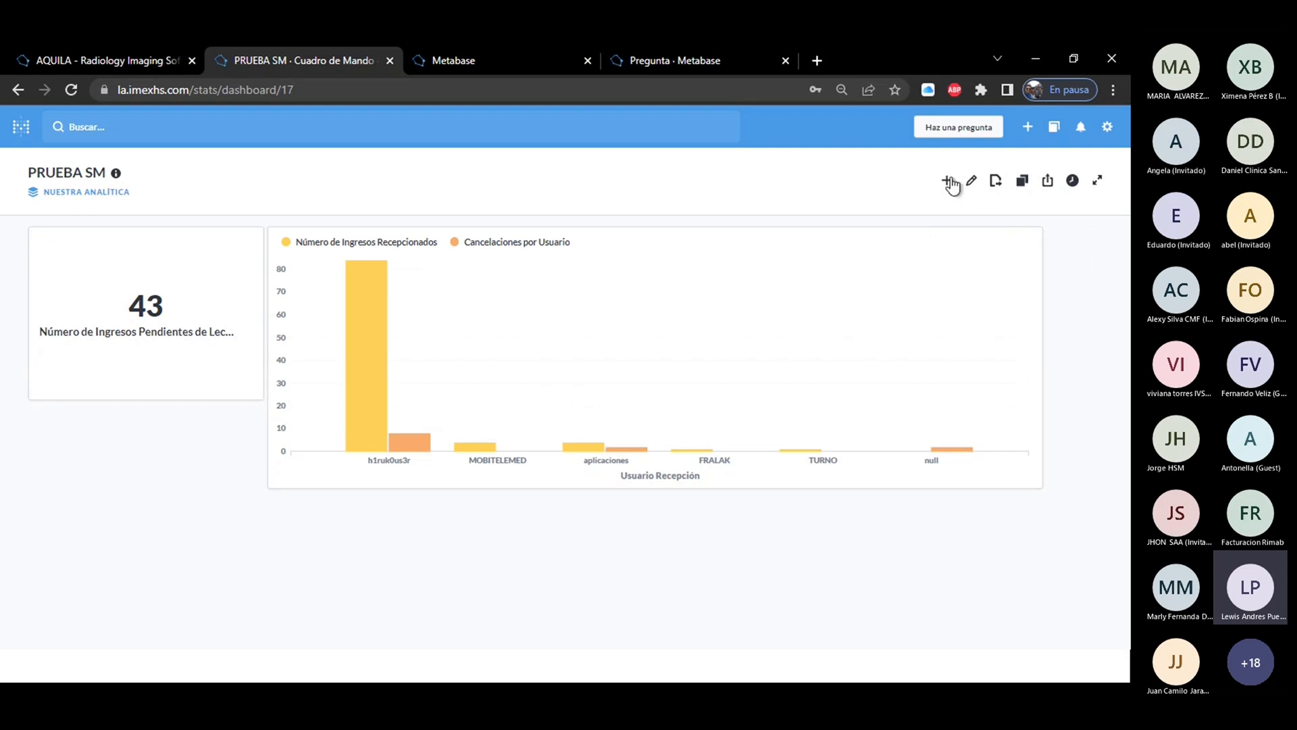
click(971, 182)
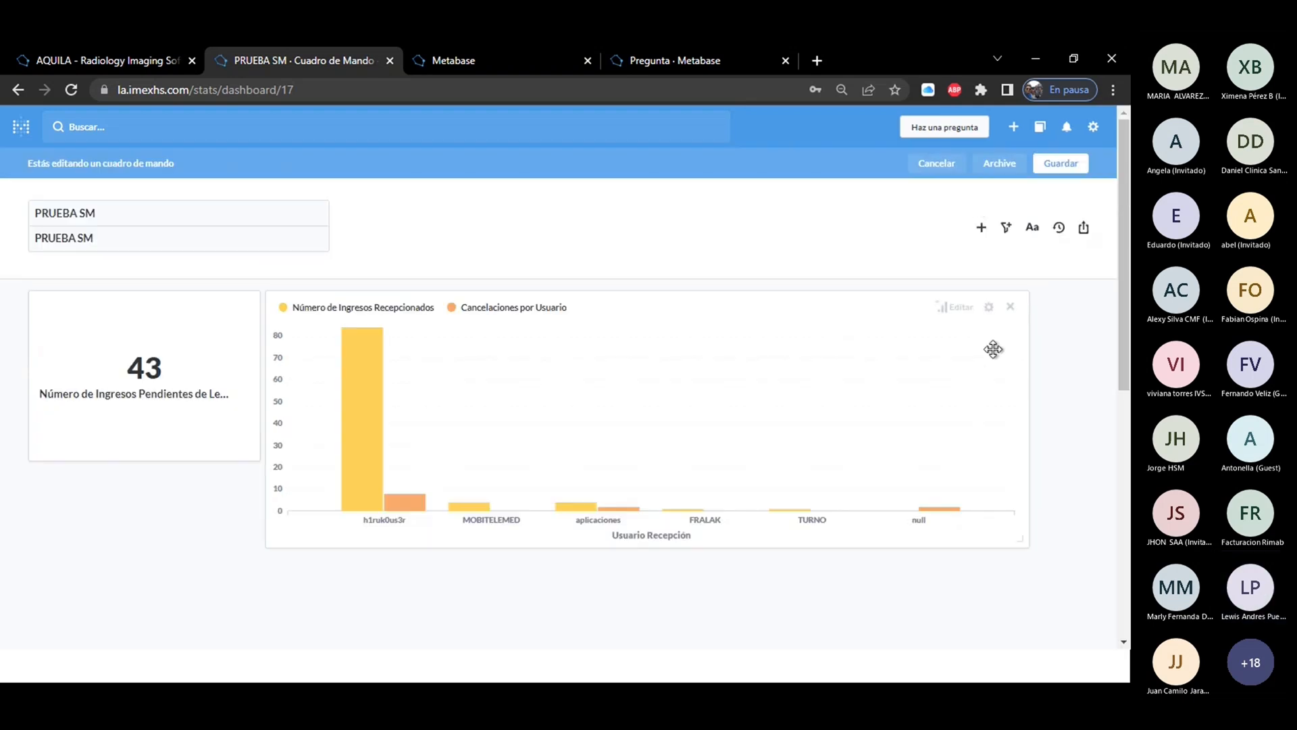
Remove the Cancelaciones por Usuario series from the combined chart on the PRUEBA SM dashboard.
click(962, 309)
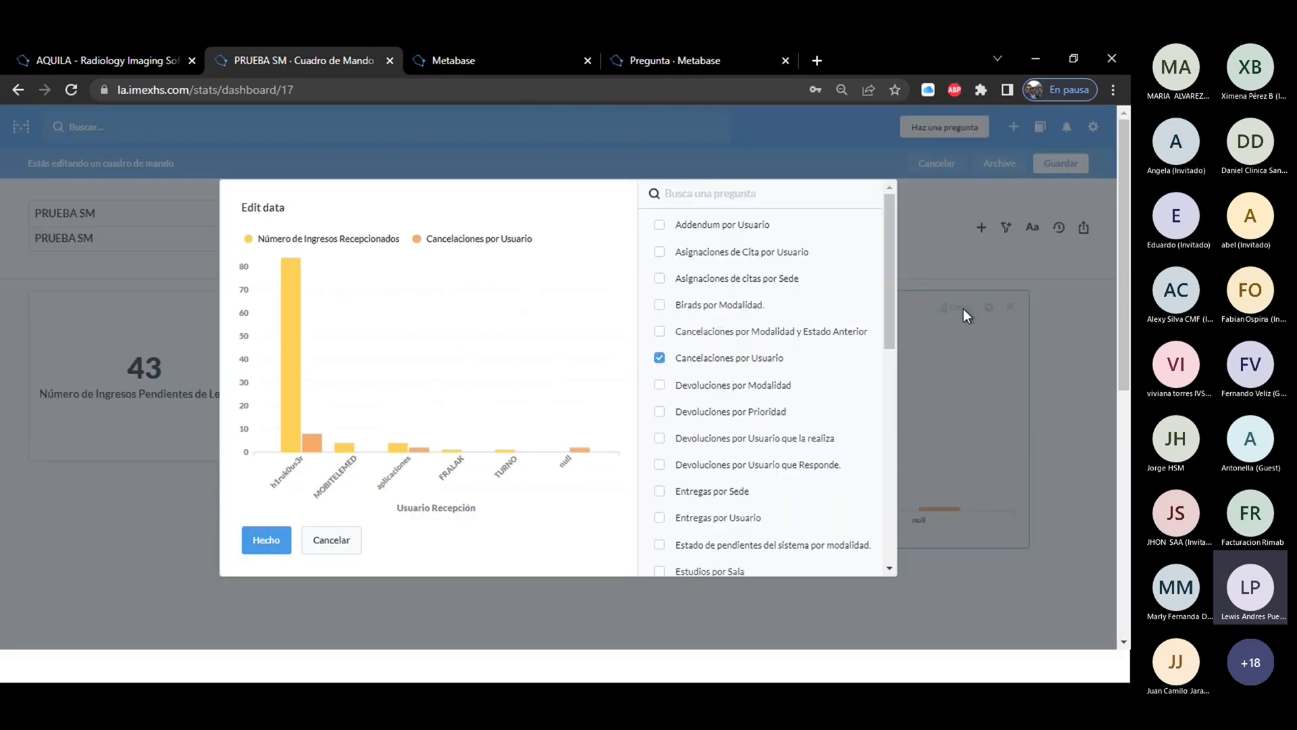
click(659, 357)
drag(886, 291, 900, 265)
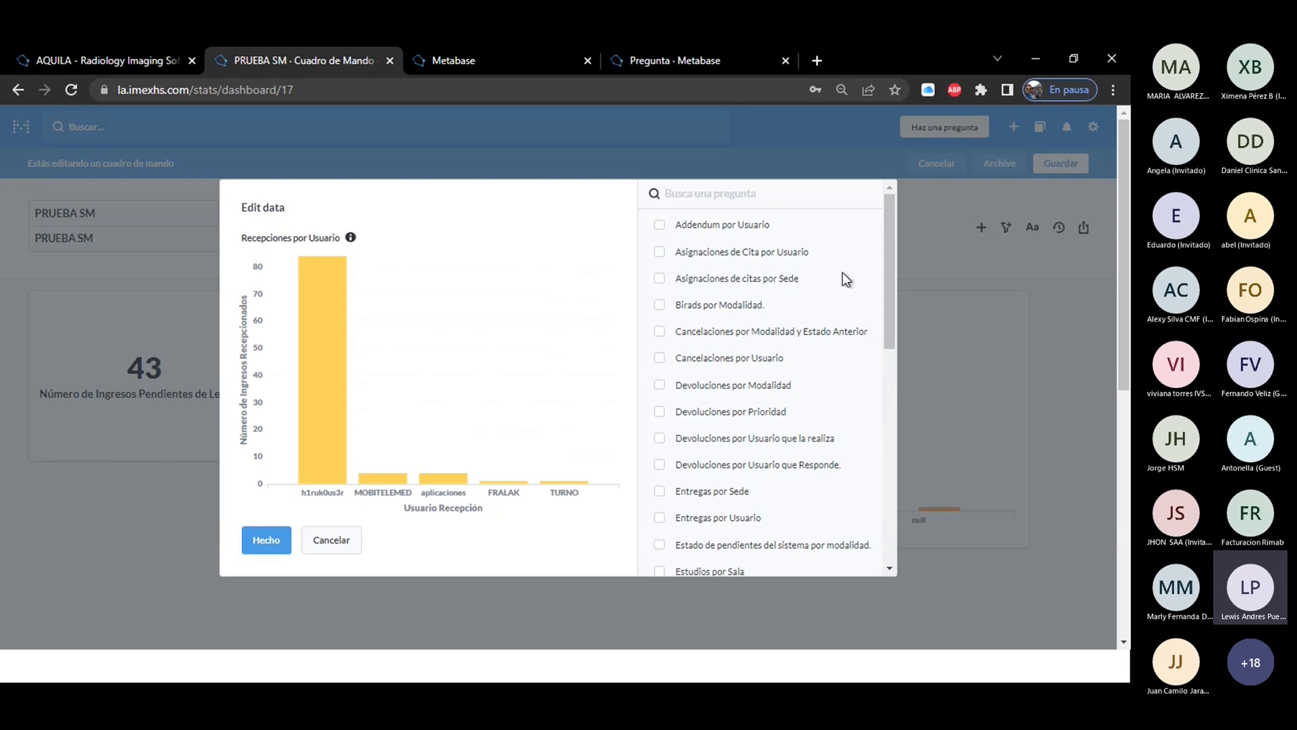
click(290, 537)
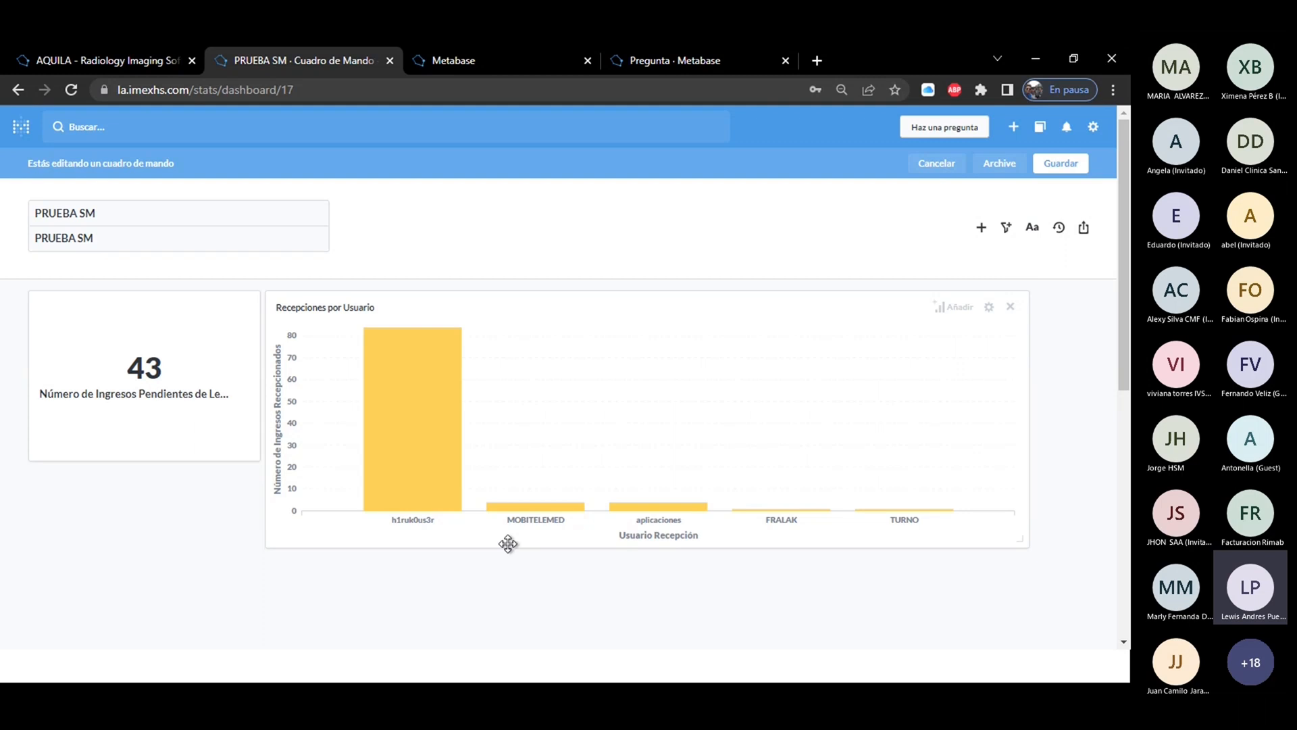
Add the Lecturas por Usuario question as a second series to the Recepciones por Usuario chart.
click(955, 308)
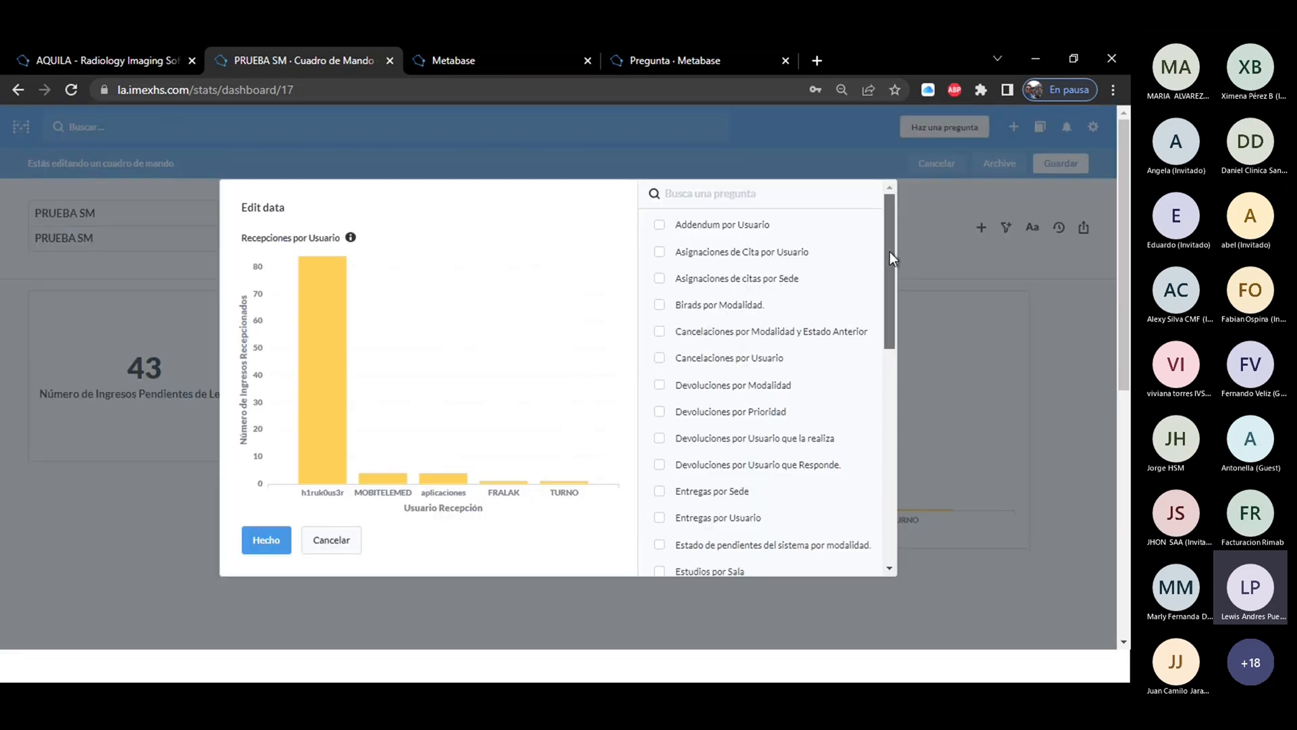
drag(890, 251, 893, 398)
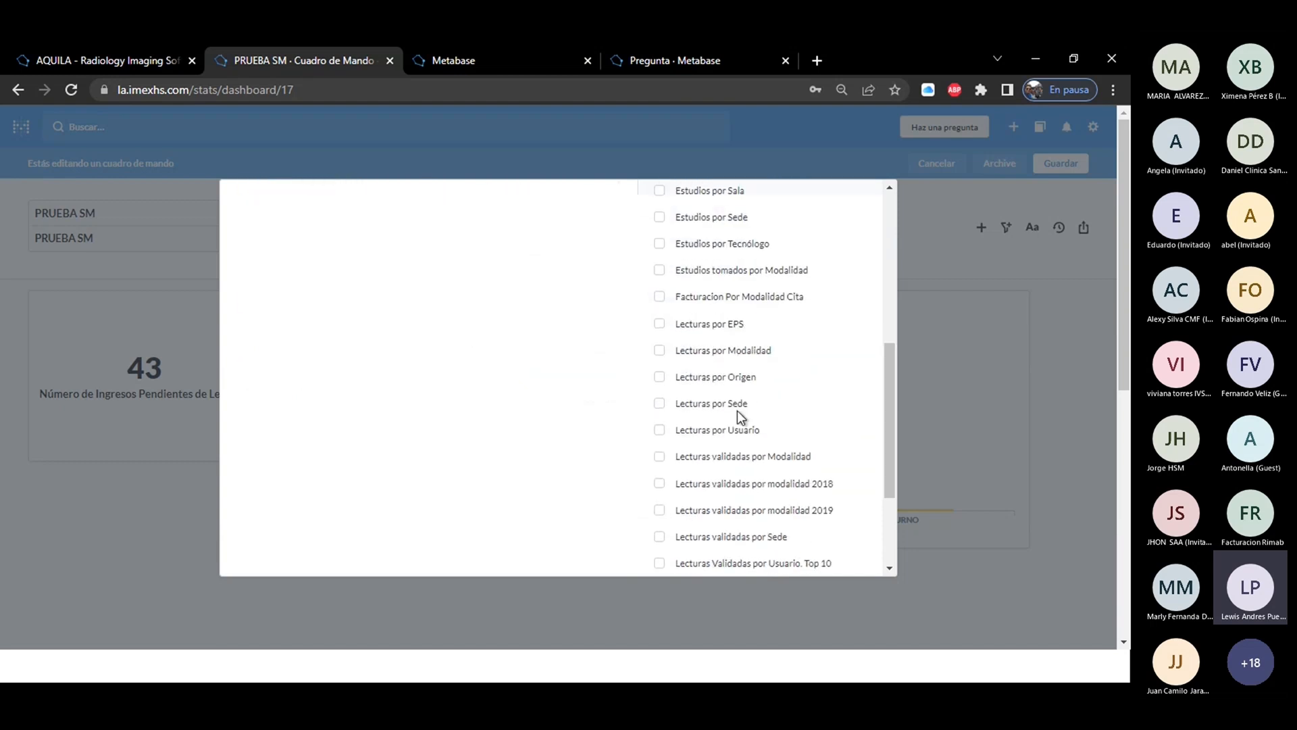
click(659, 432)
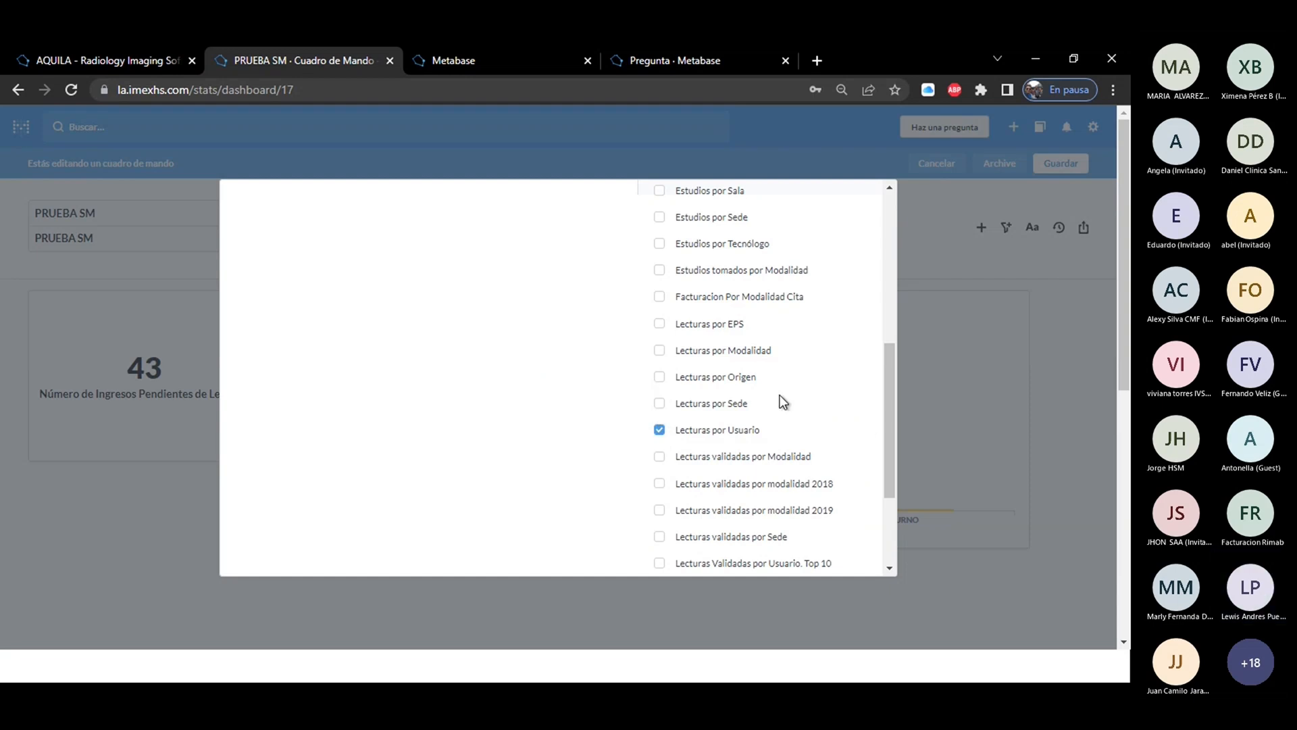
drag(889, 422, 887, 512)
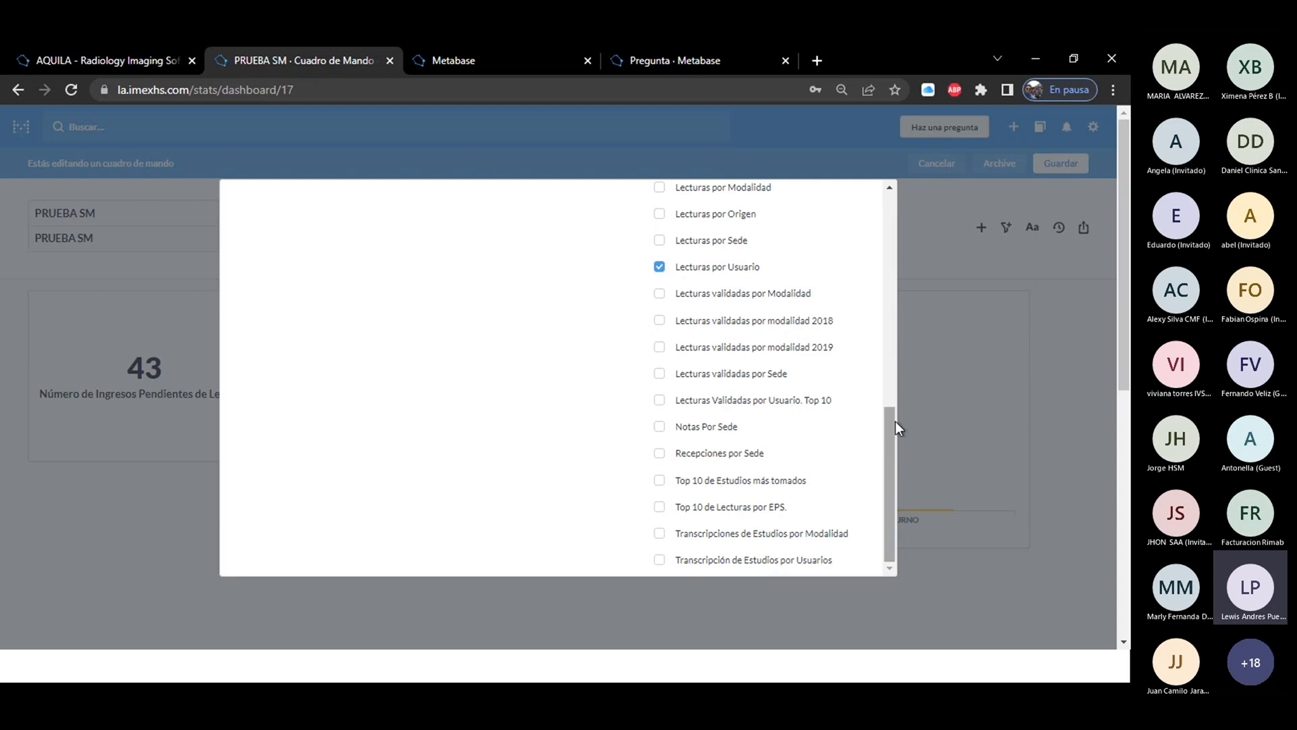
drag(888, 435, 914, 237)
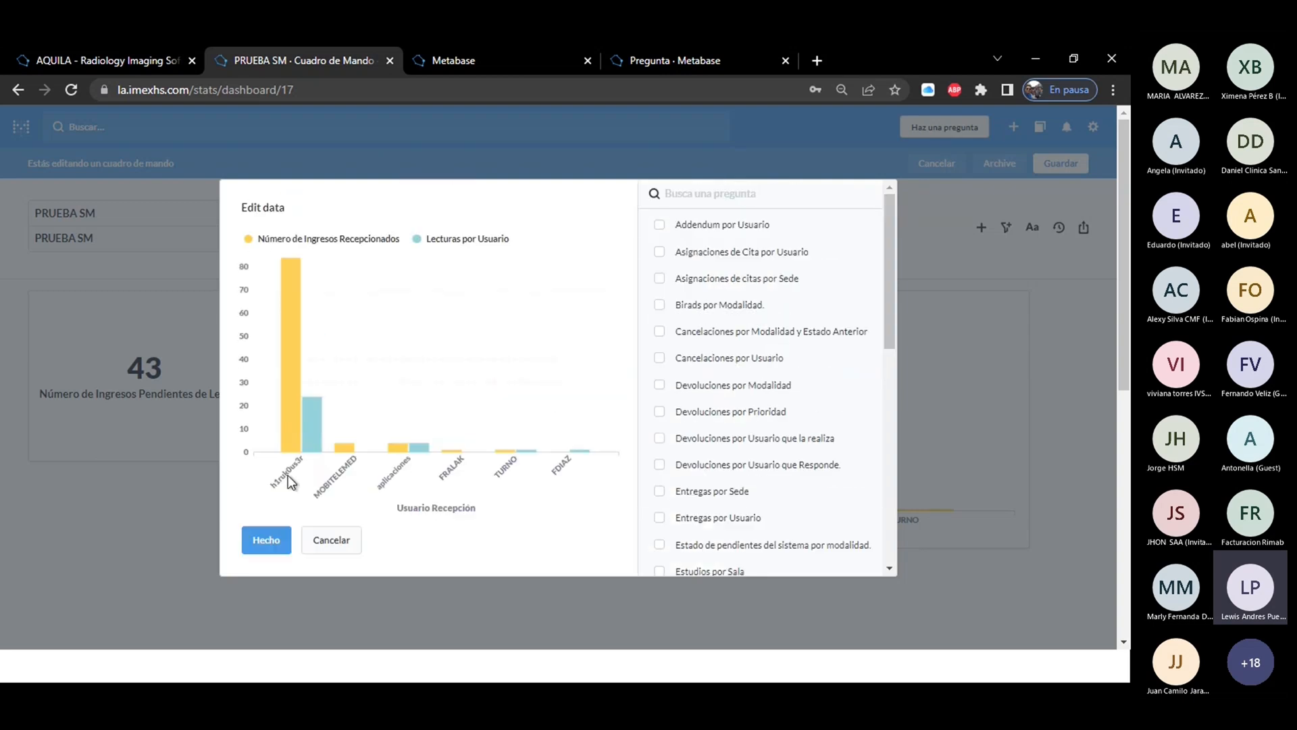
click(255, 540)
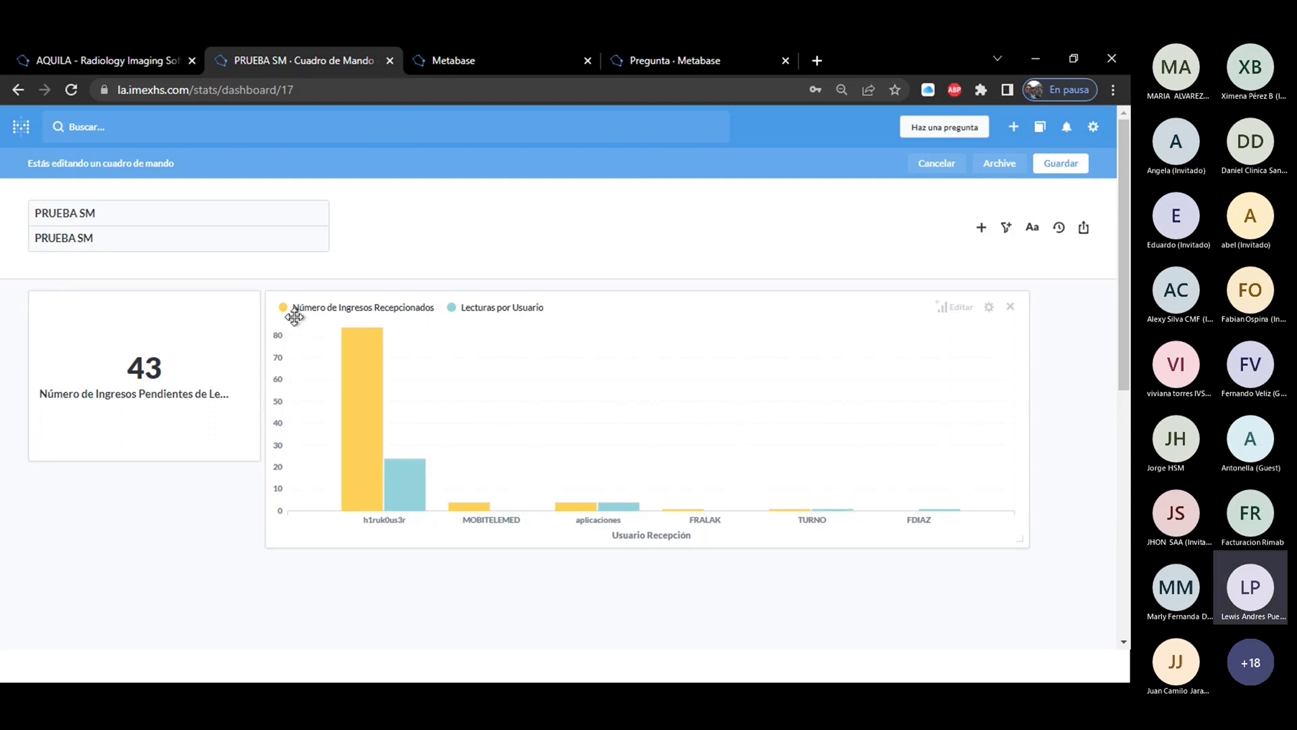
In the chart's visualization settings, try area and line displays, leaving Número de Ingresos Recepcionados as a line and Lecturas por Usuario as bars.
click(989, 309)
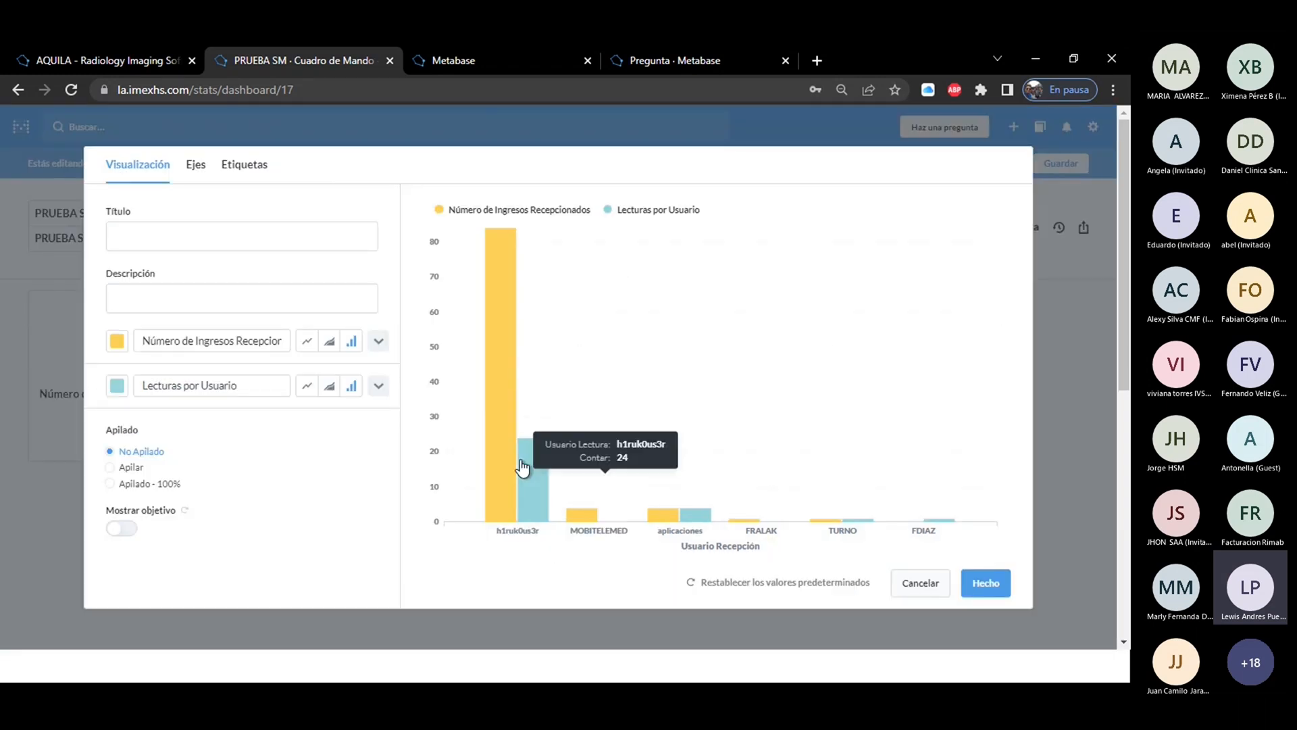
click(330, 344)
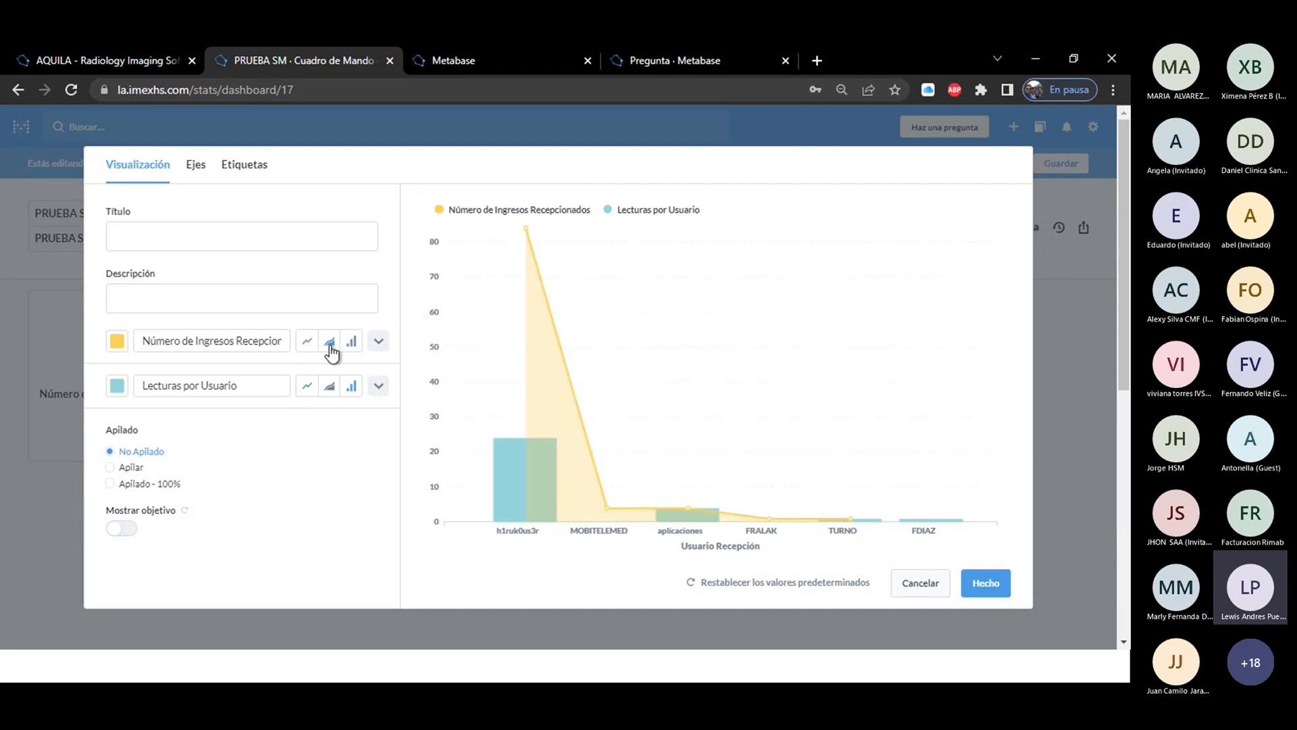
click(306, 346)
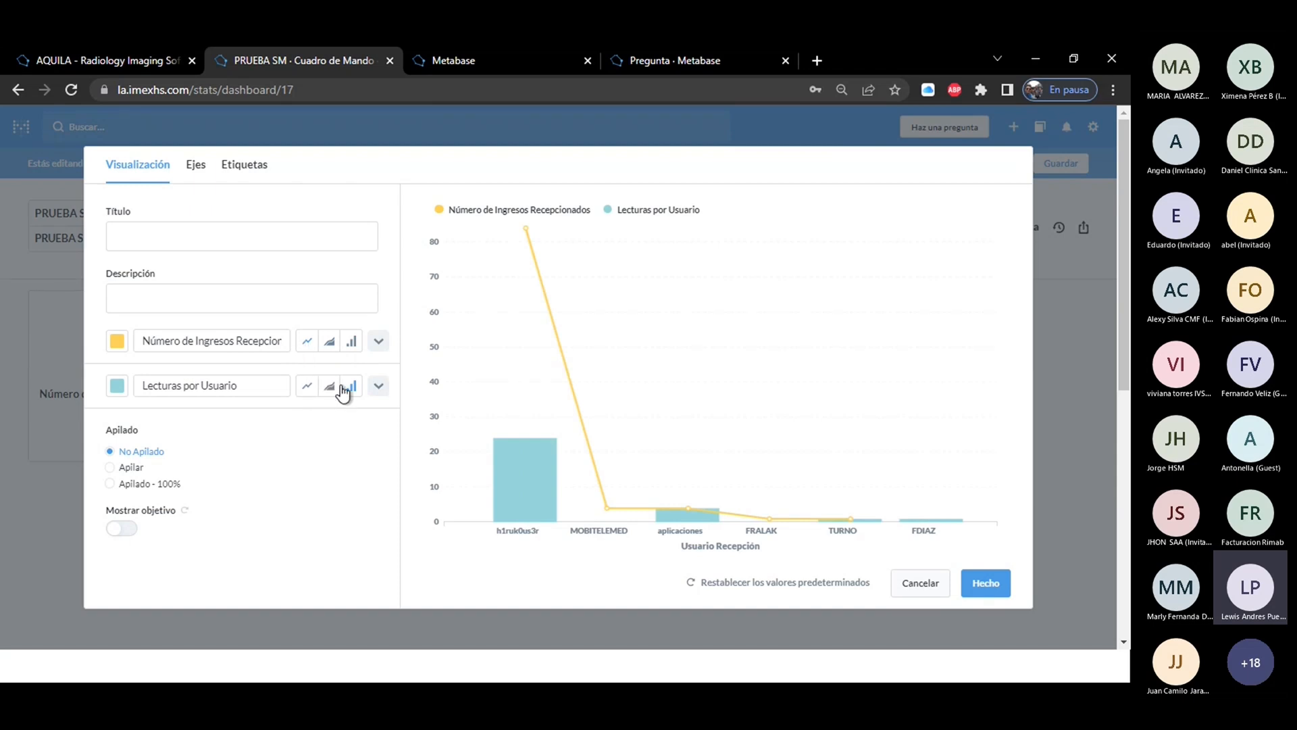
click(308, 386)
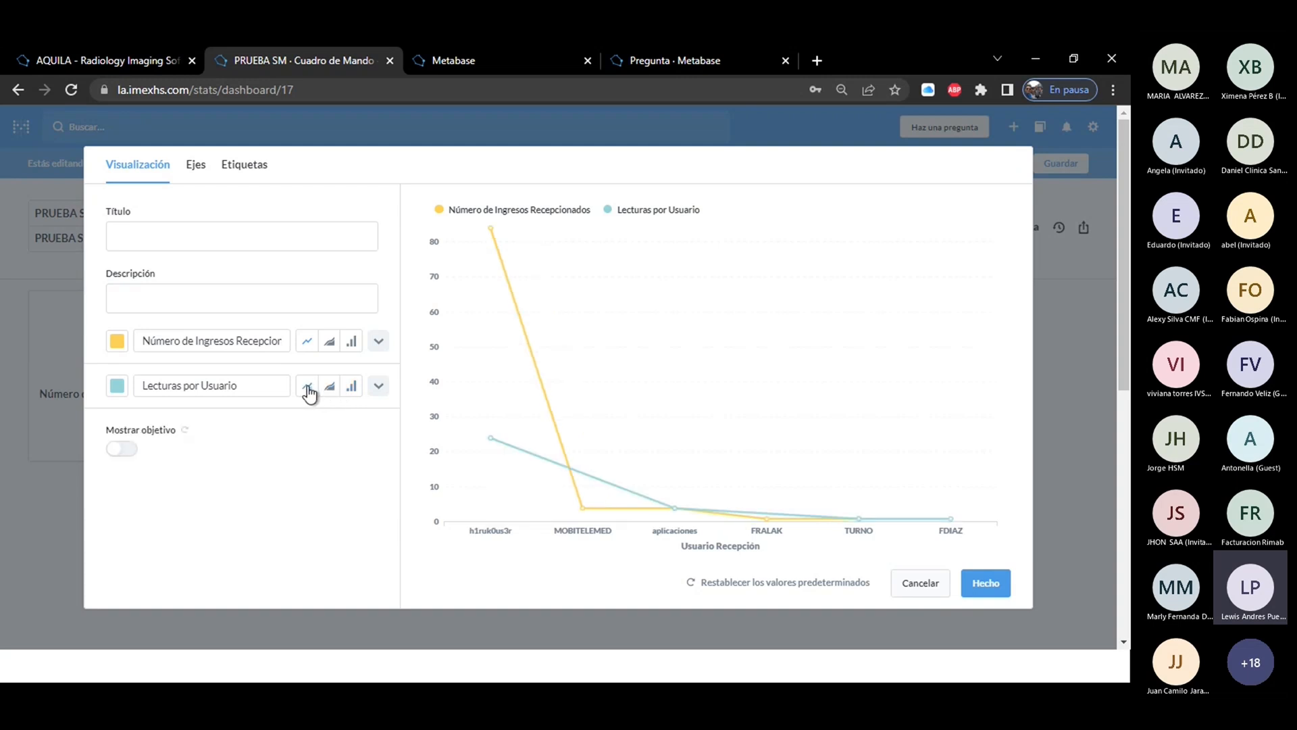
click(352, 386)
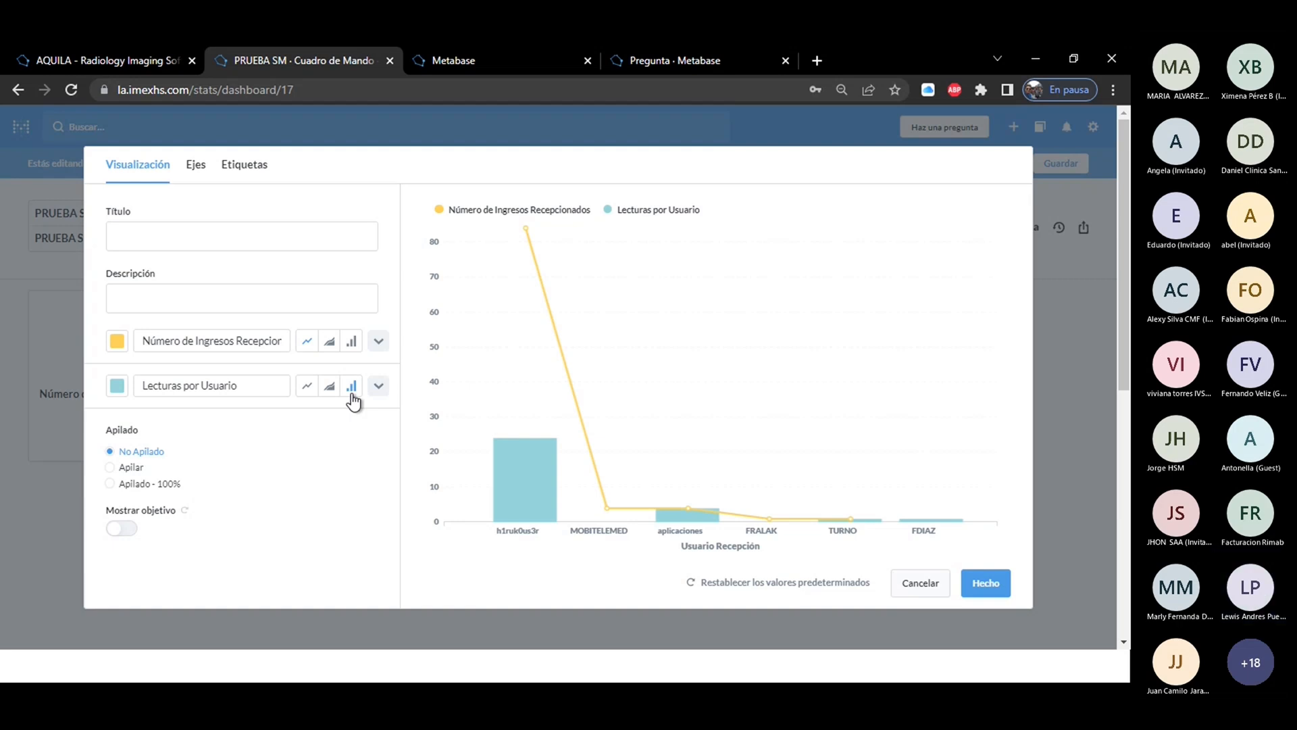
Try curved and stepped formats for the Número de Ingresos Recepcionados line, return it to straight segments and turn its points off.
click(378, 341)
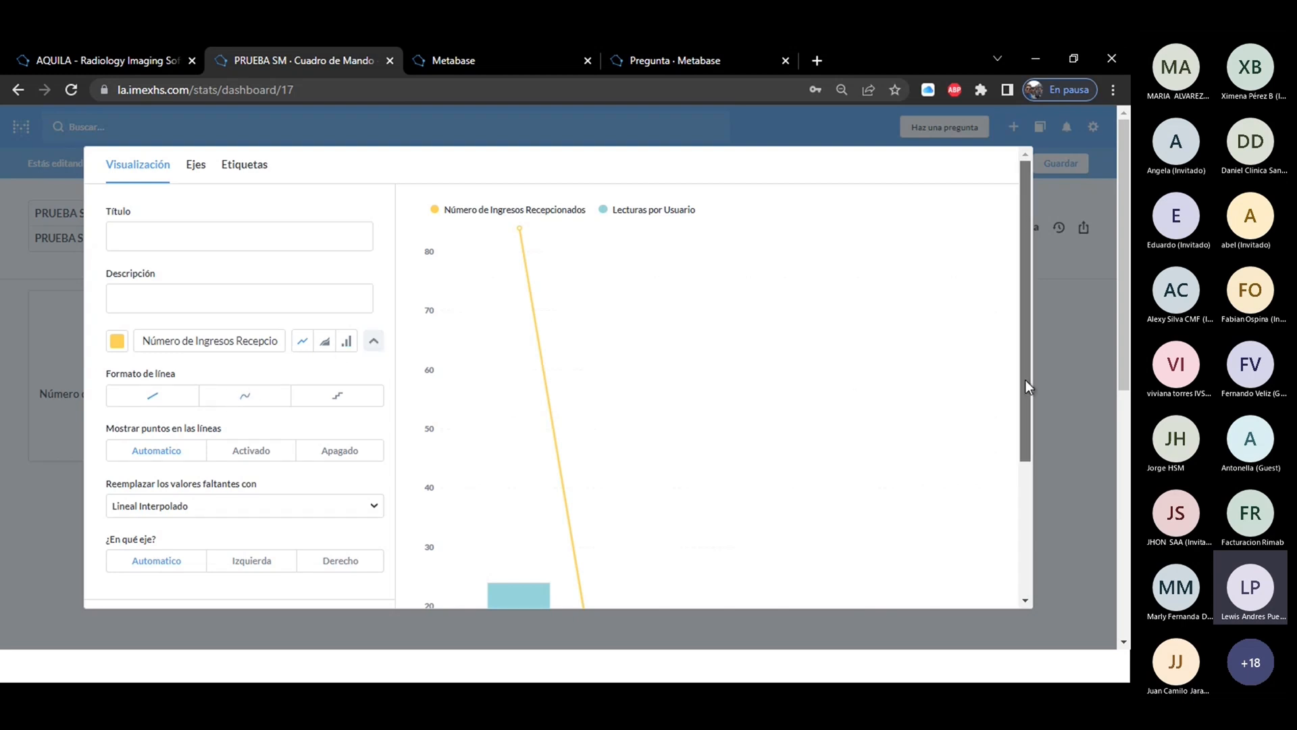
drag(1026, 380, 1027, 459)
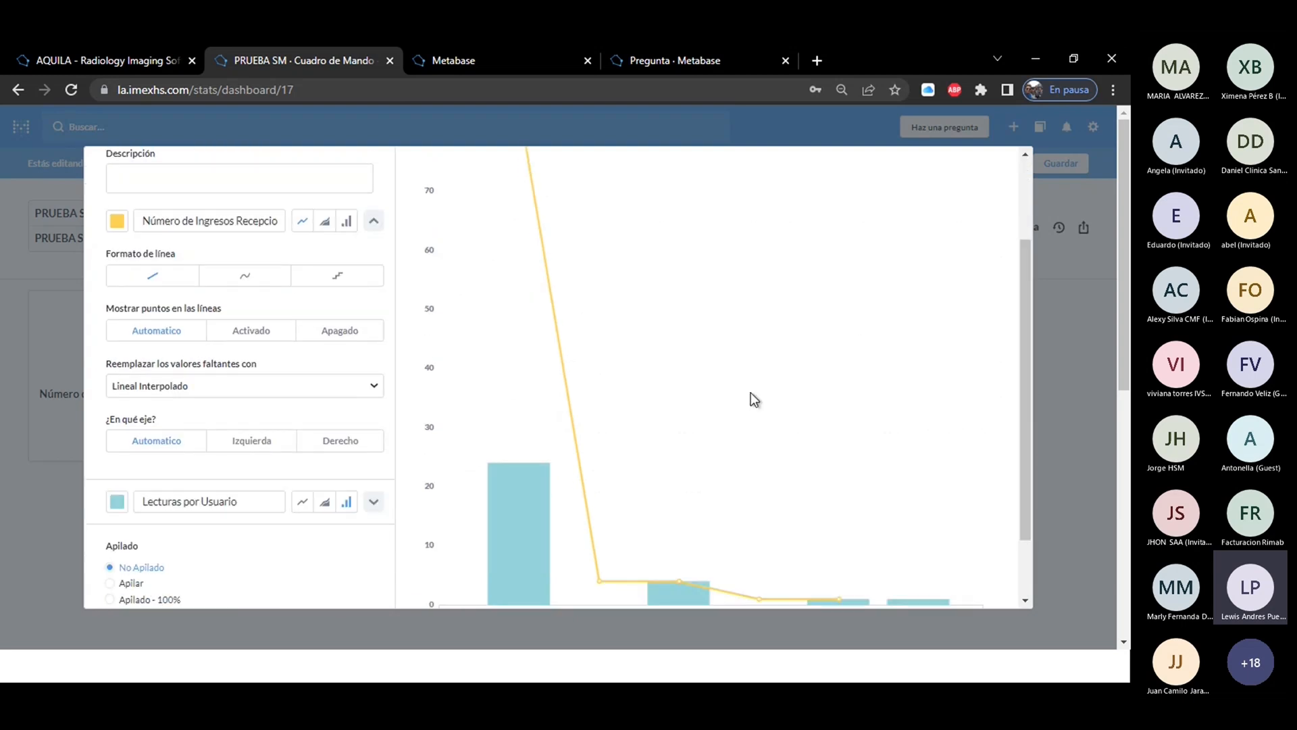
click(244, 277)
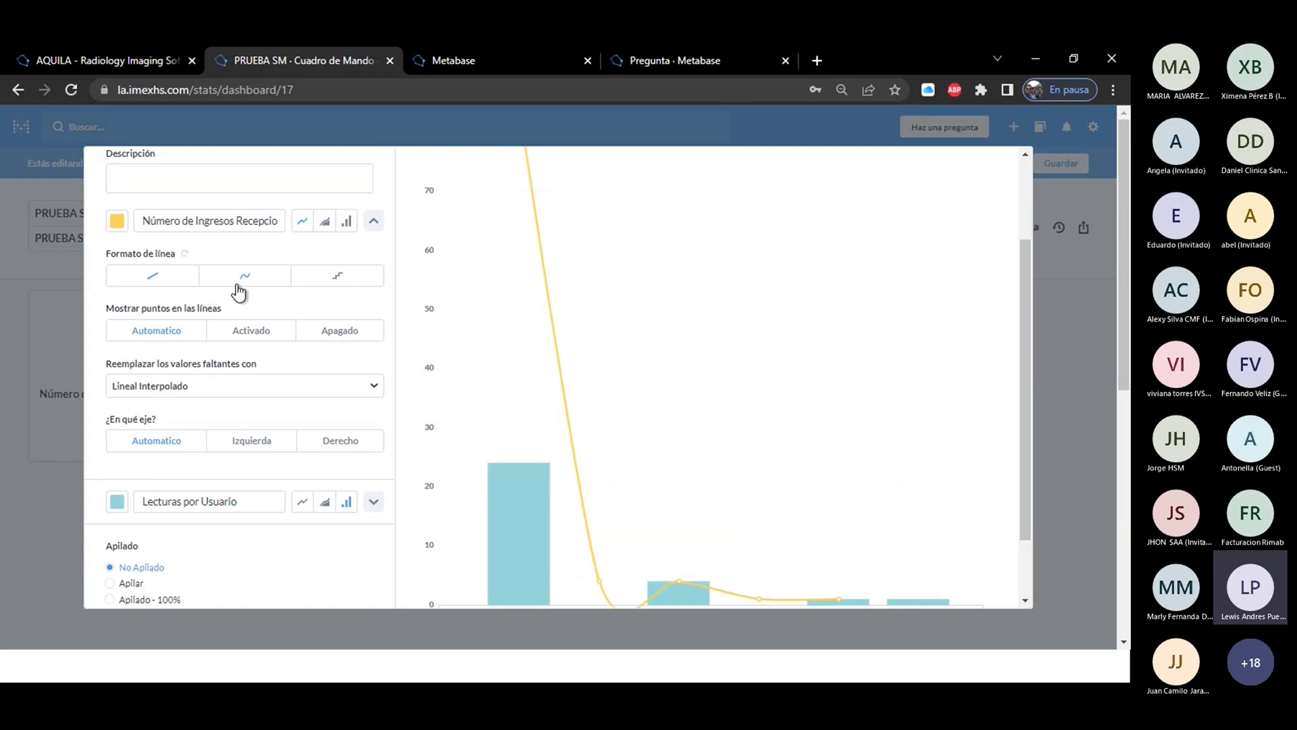
click(325, 287)
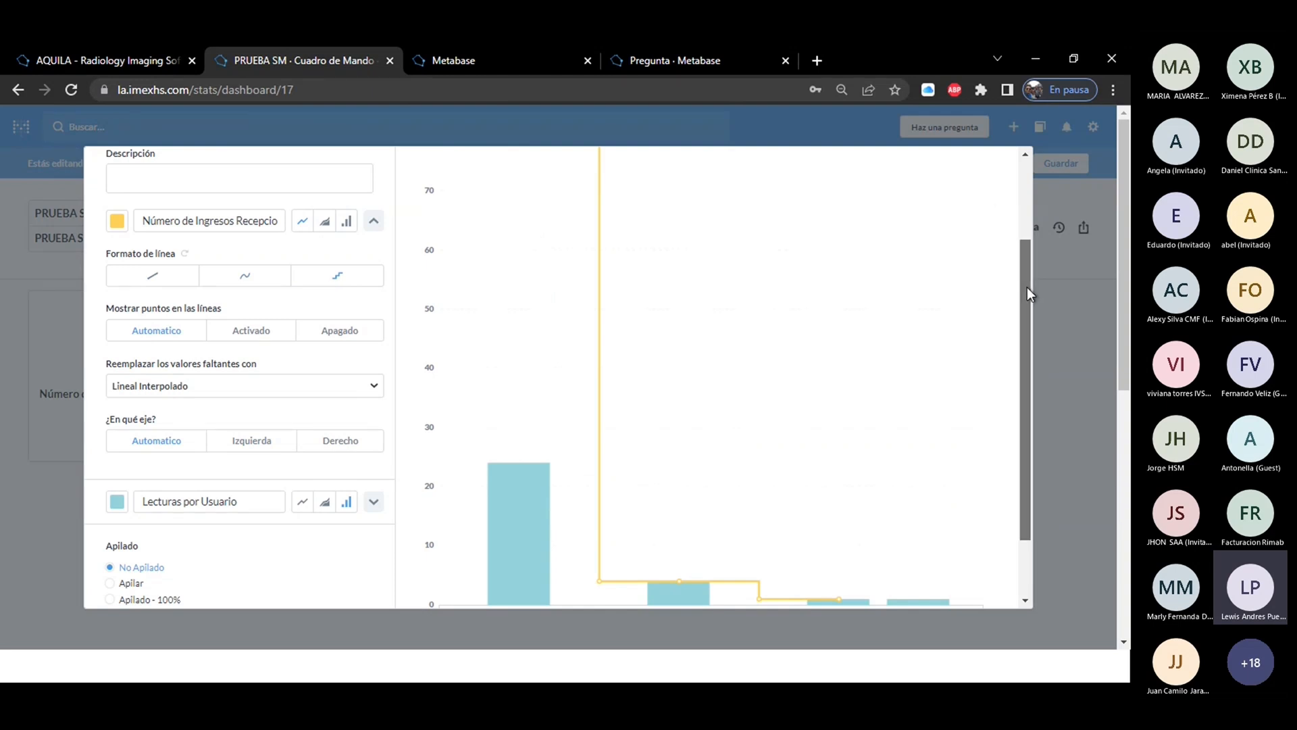
scroll(1027, 286, down, 1)
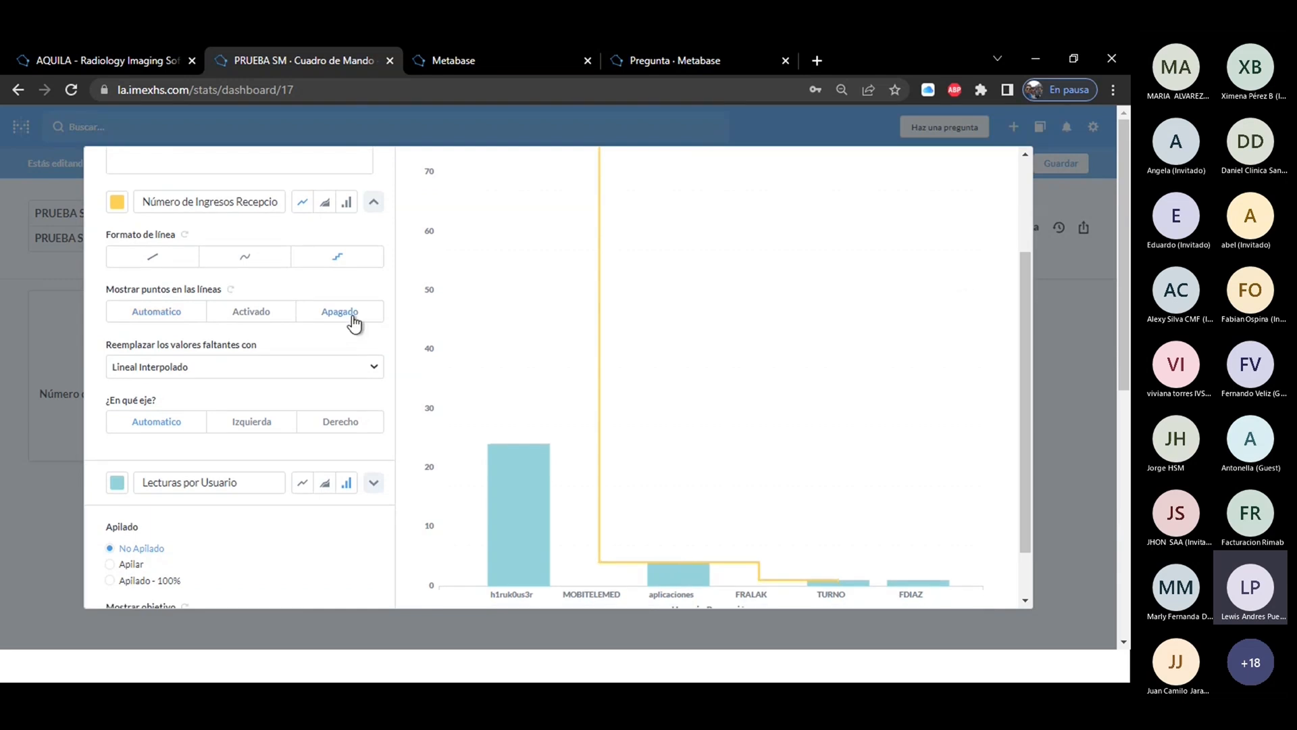
click(155, 259)
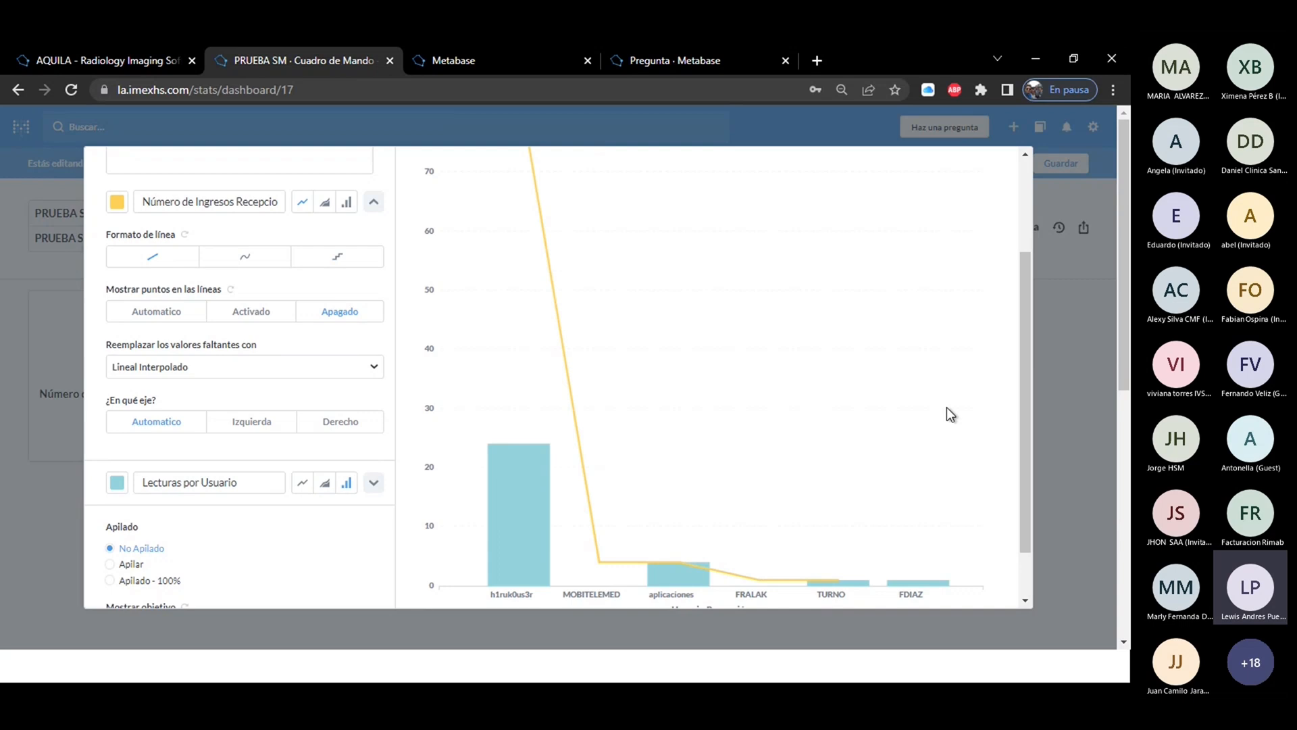
scroll(1031, 351, down, 2)
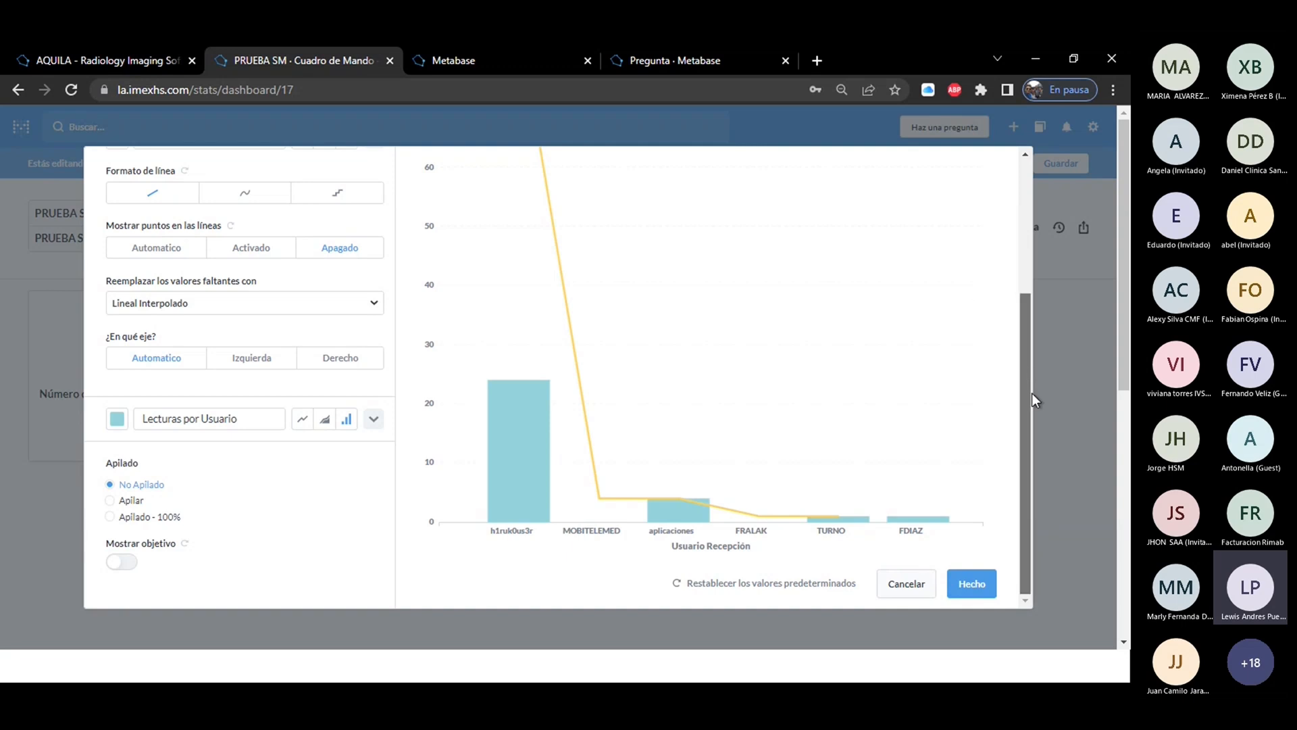
drag(1031, 392, 1036, 148)
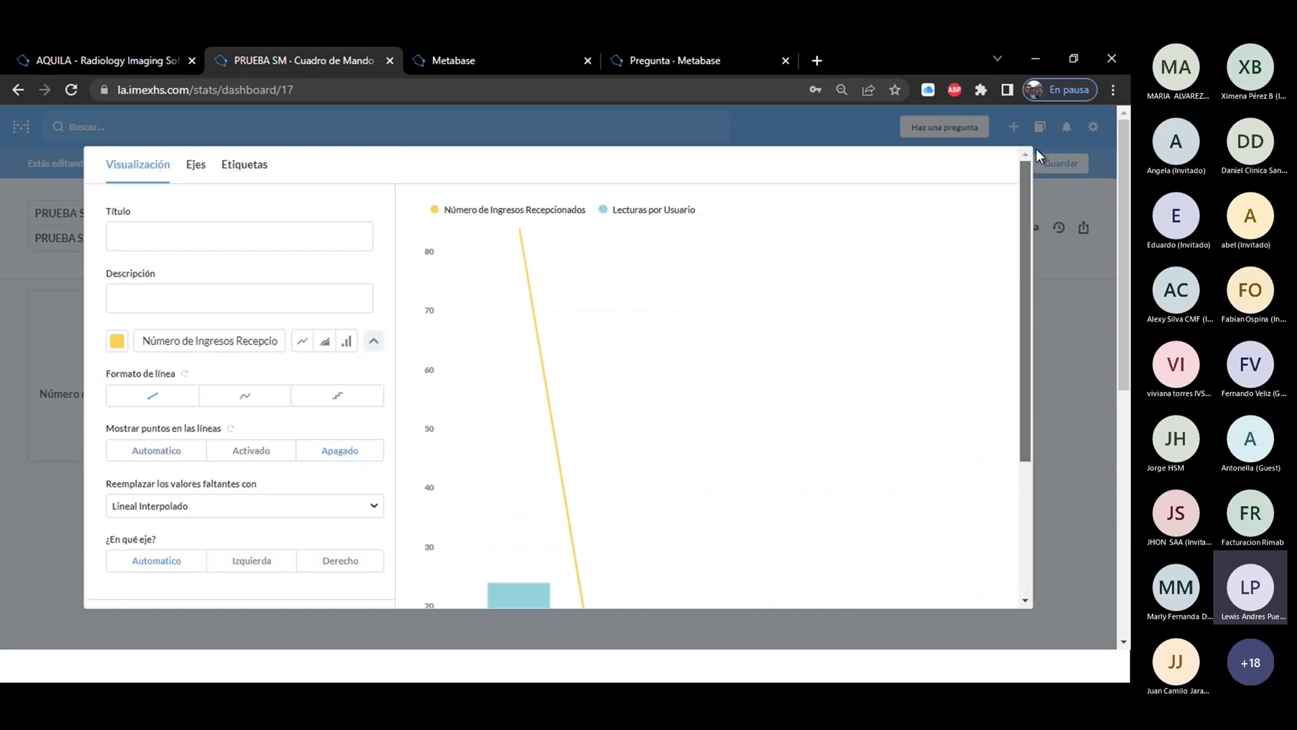
In the chart's axis settings, switch the automatic Y-axis range off and back on.
click(194, 179)
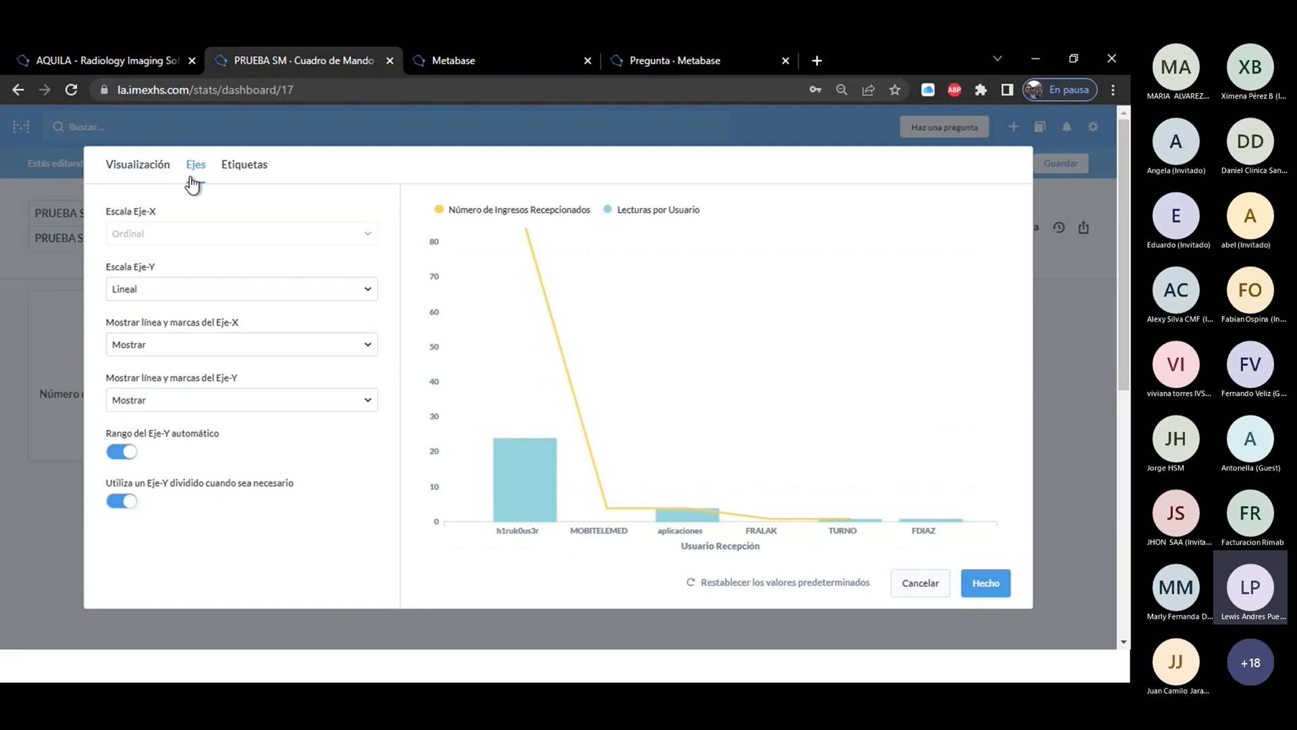
click(124, 453)
click(127, 454)
Try the axis labels "prueba" for X and "prueba sm" for Y, and discard all the chart's visualization changes.
click(240, 164)
click(192, 284)
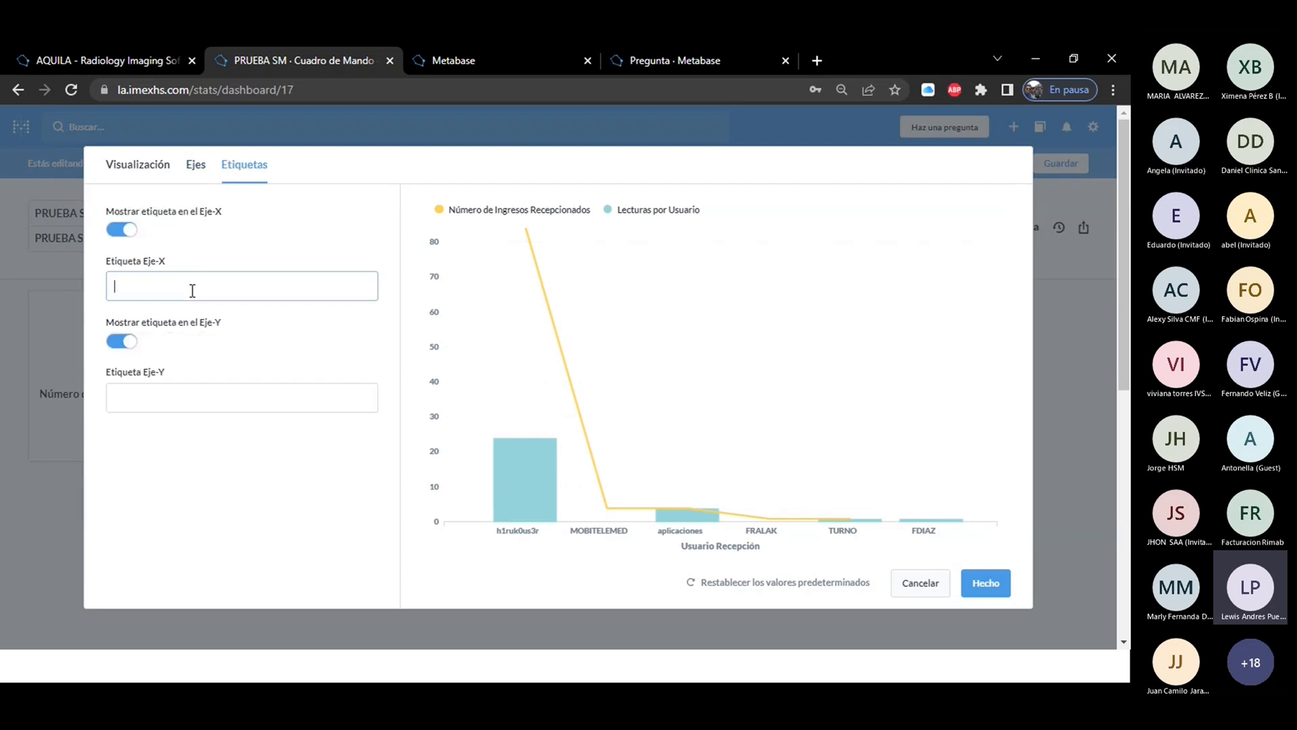
text(prueba)
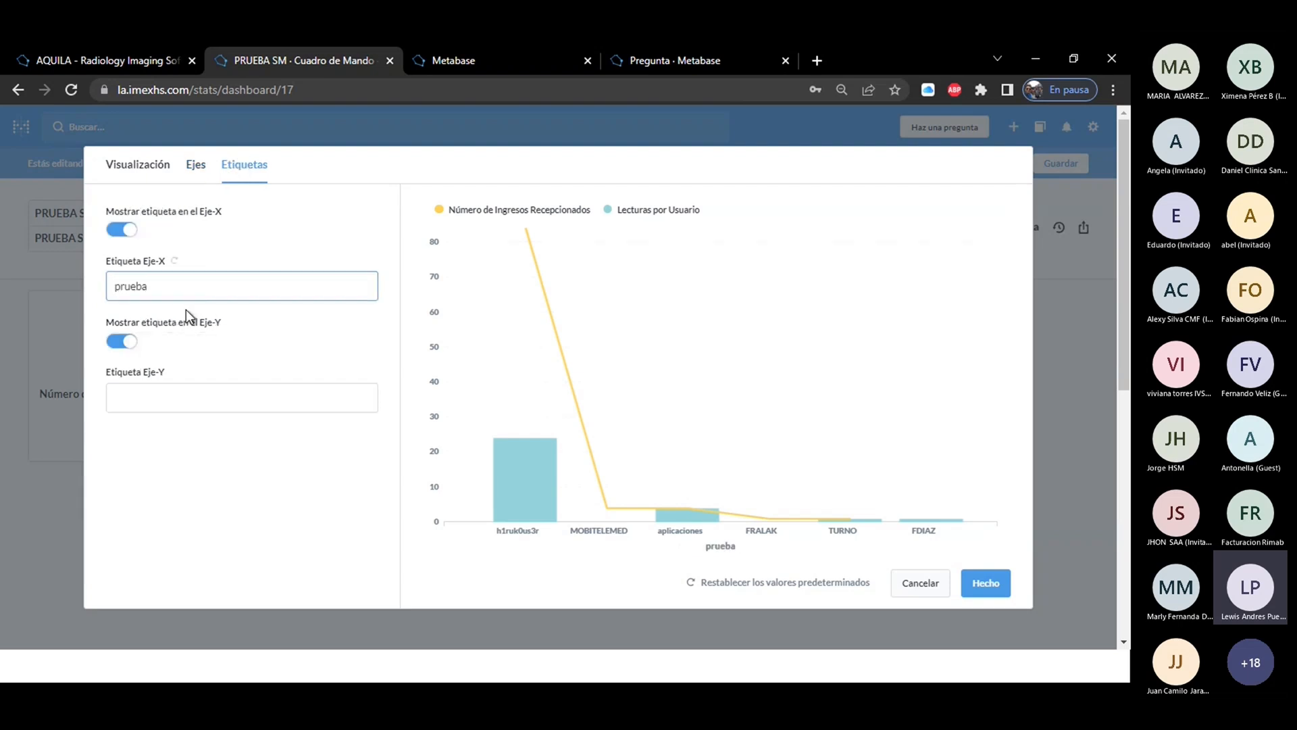
click(165, 398)
text(prueba)
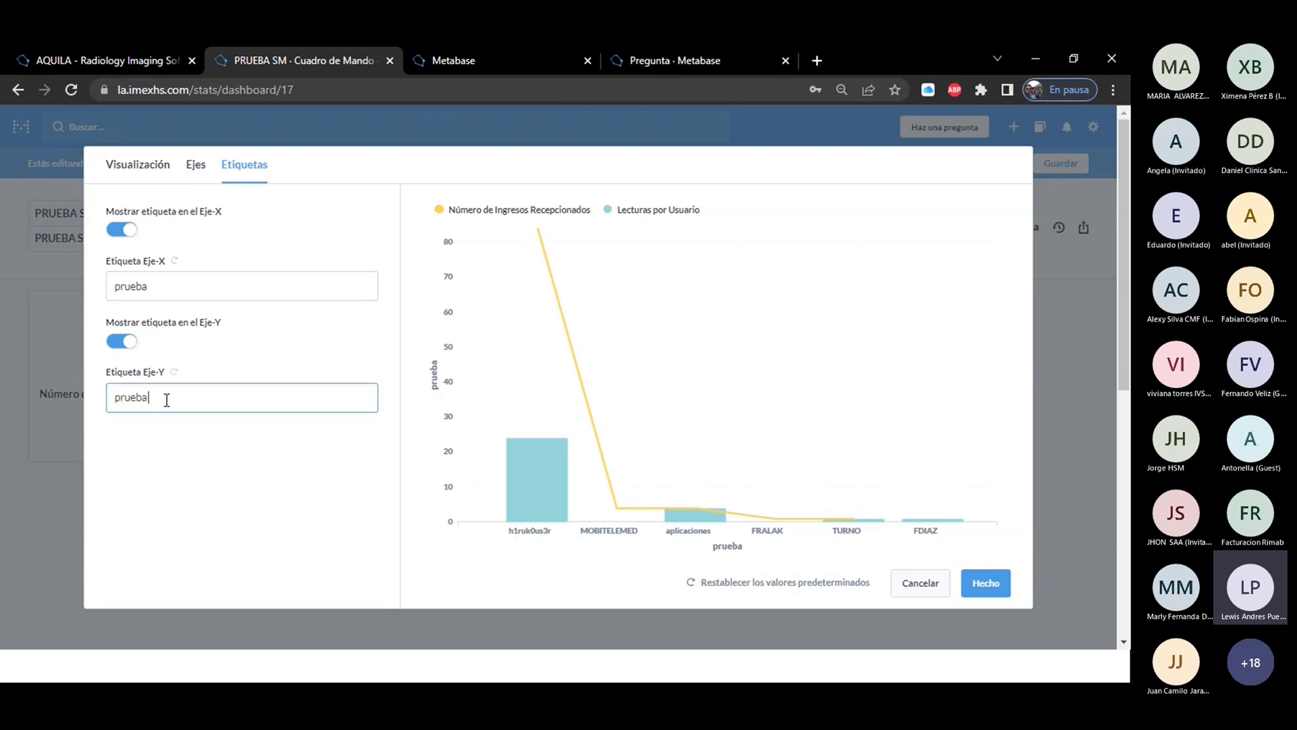
text( sm)
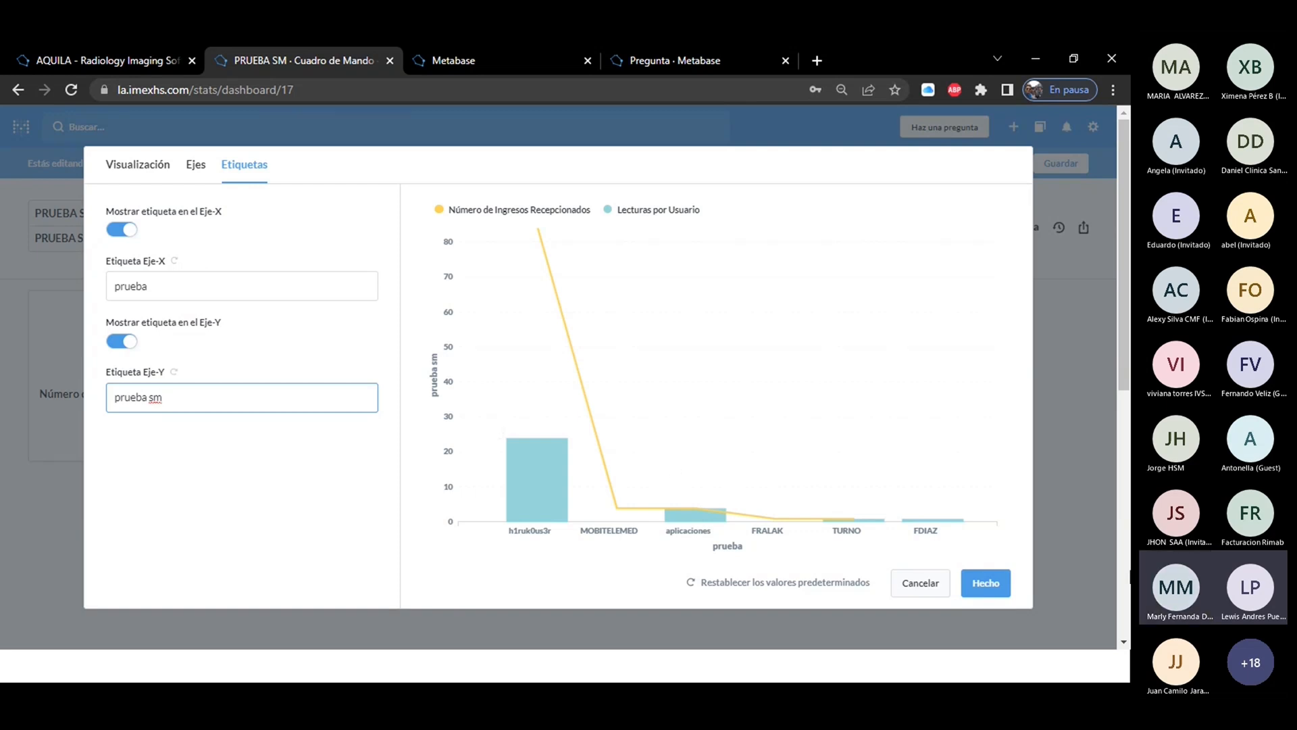
click(926, 582)
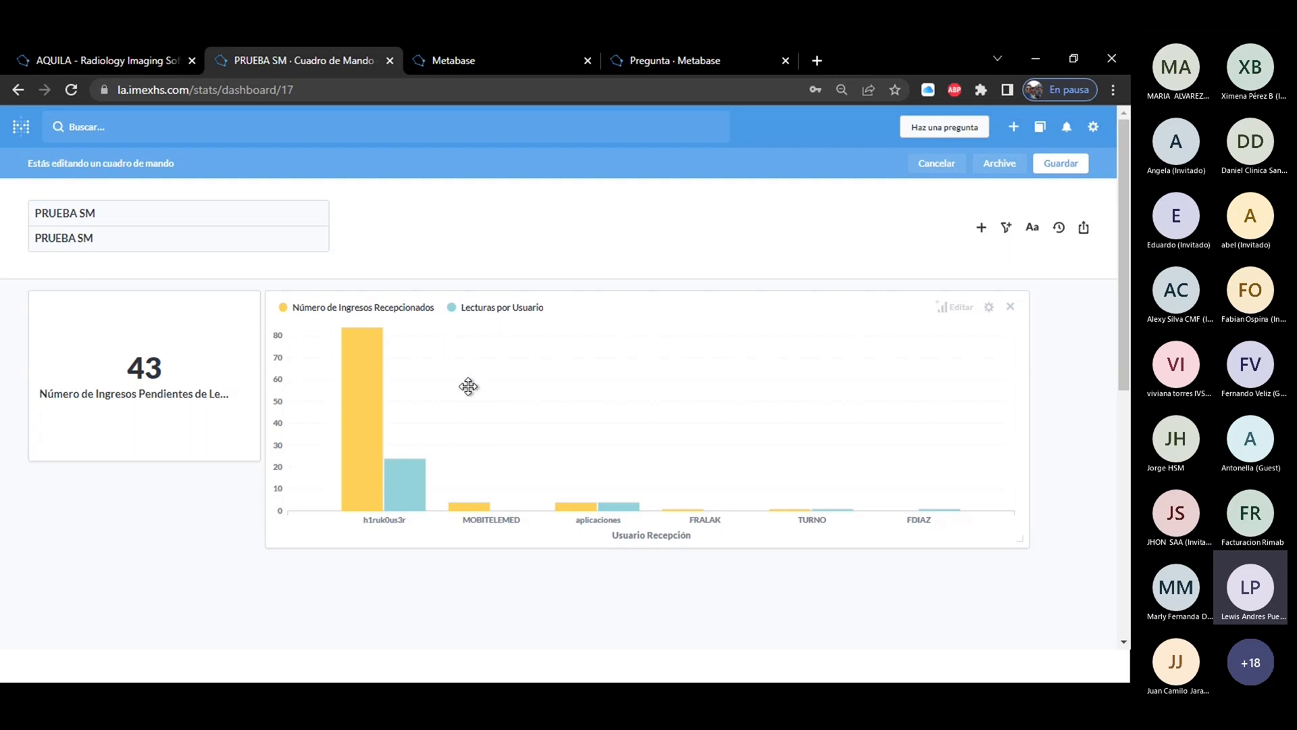
Save the PRUEBA SM dashboard and view the list of questions available to add, without adding any.
click(1074, 166)
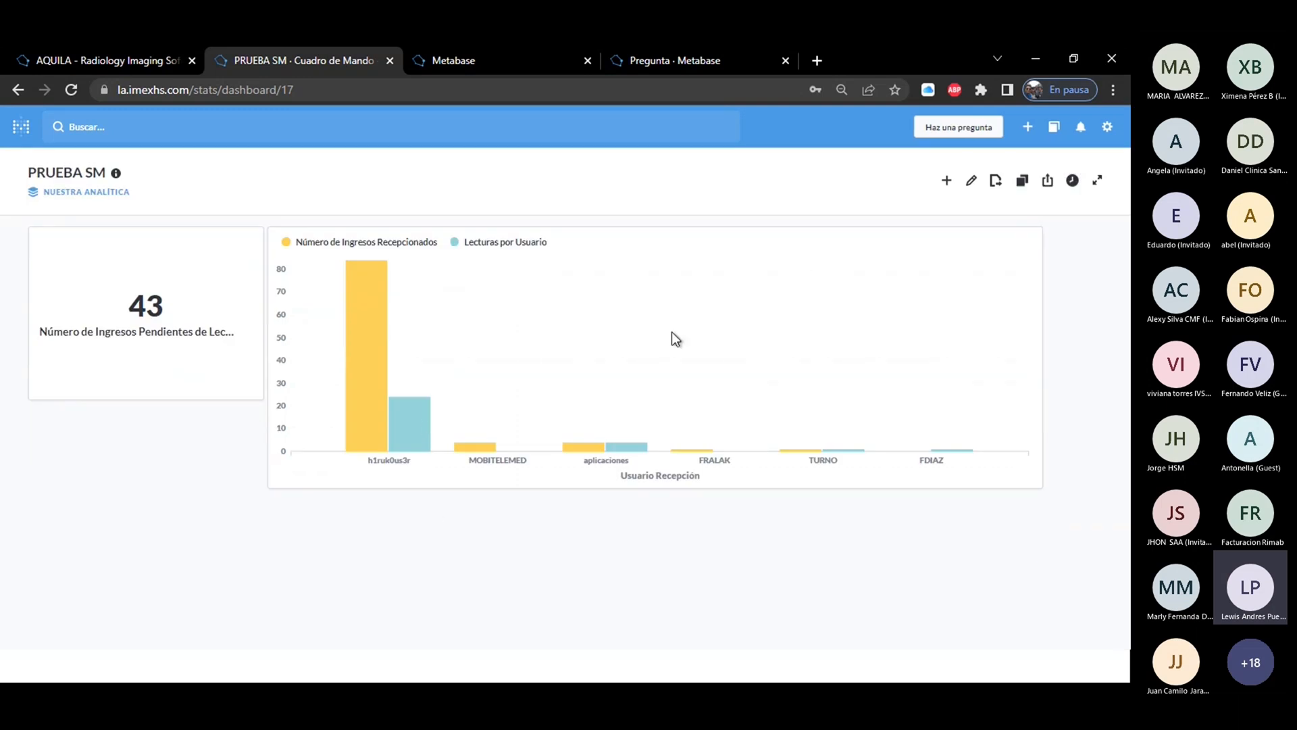
click(947, 182)
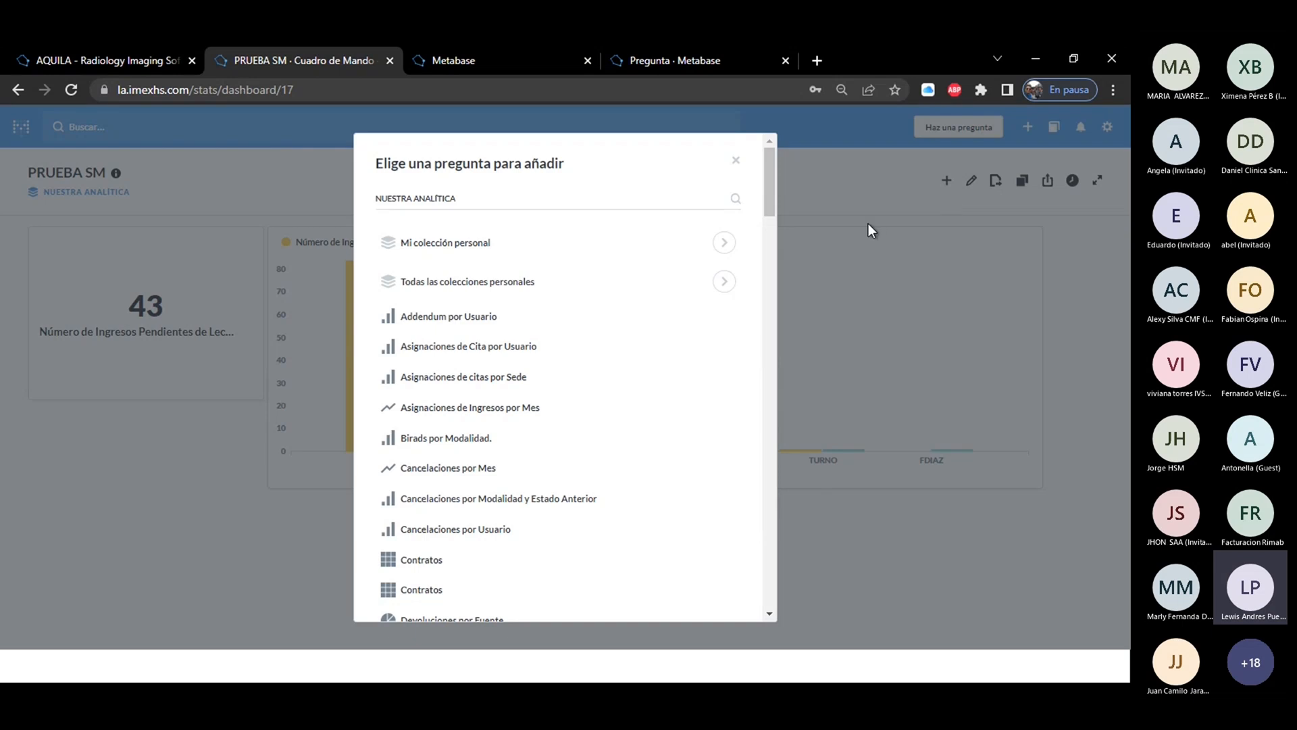
click(736, 160)
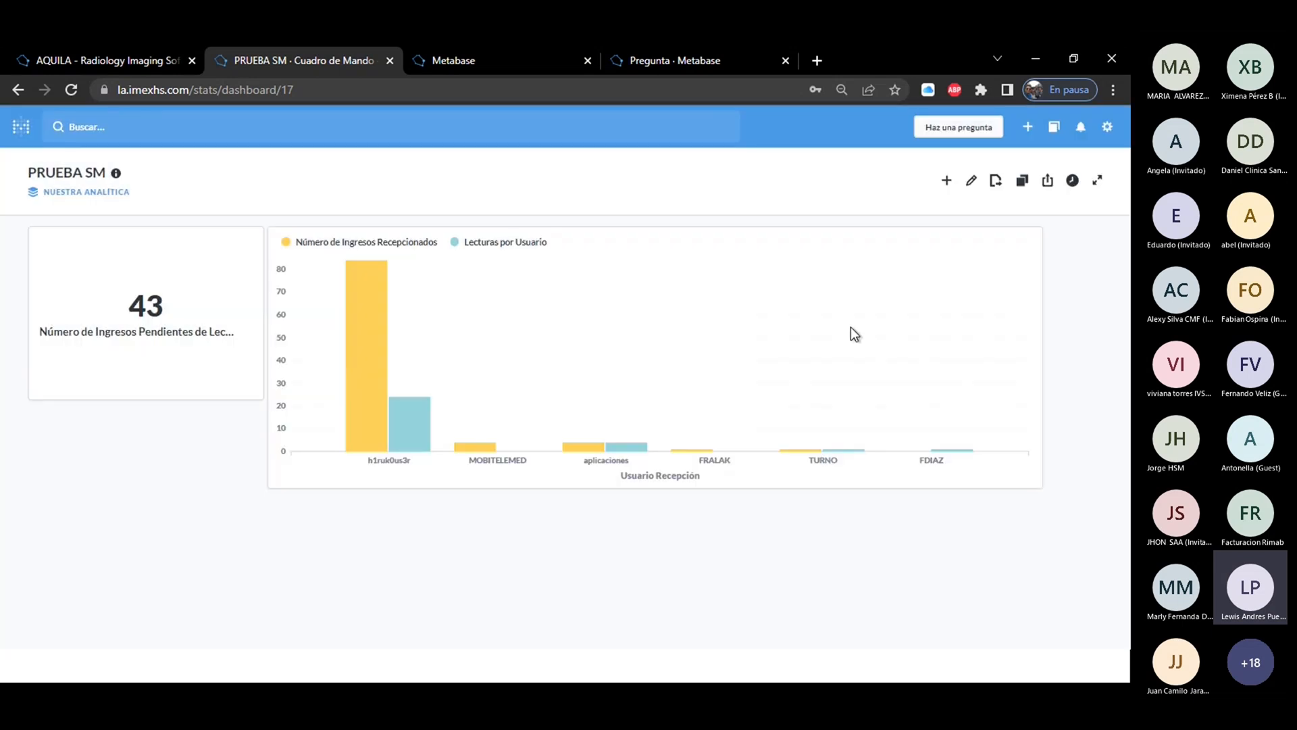
Review the dashboard's filter categories in editing mode without adding a filter, save it and return to the home page.
click(971, 181)
click(1007, 229)
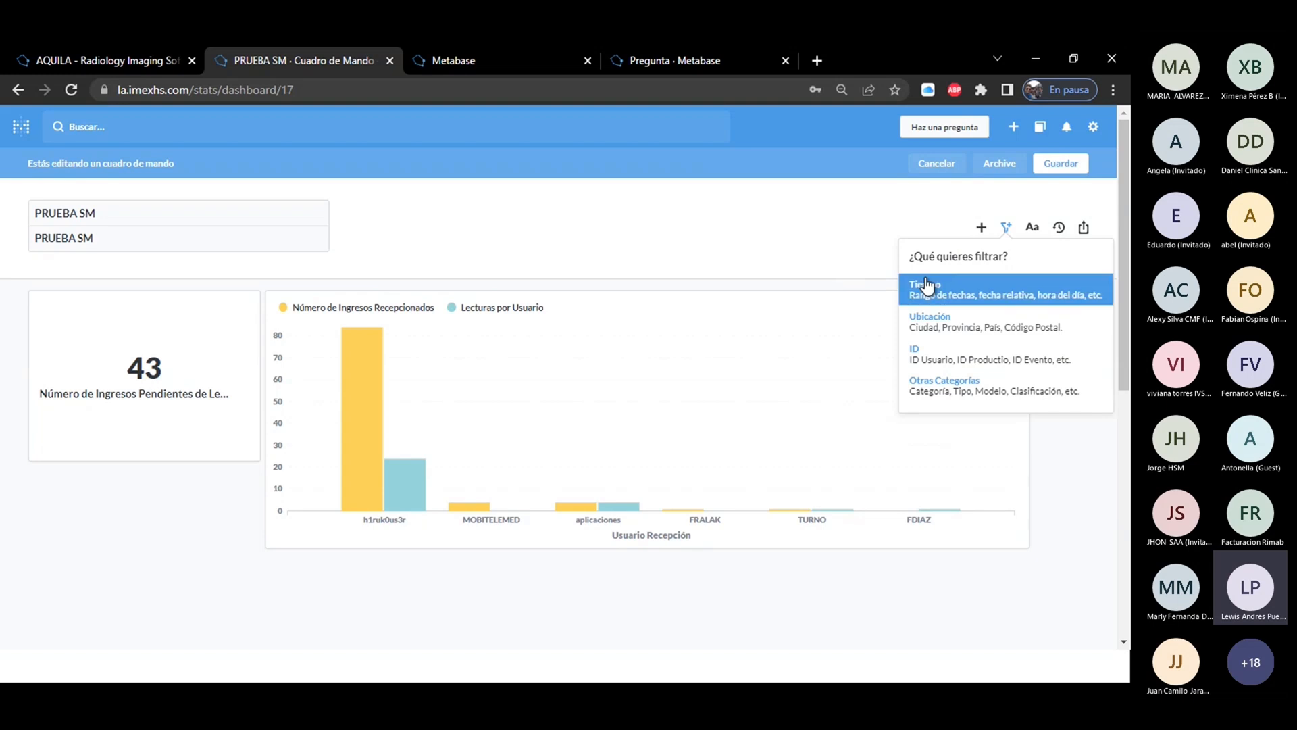
click(814, 265)
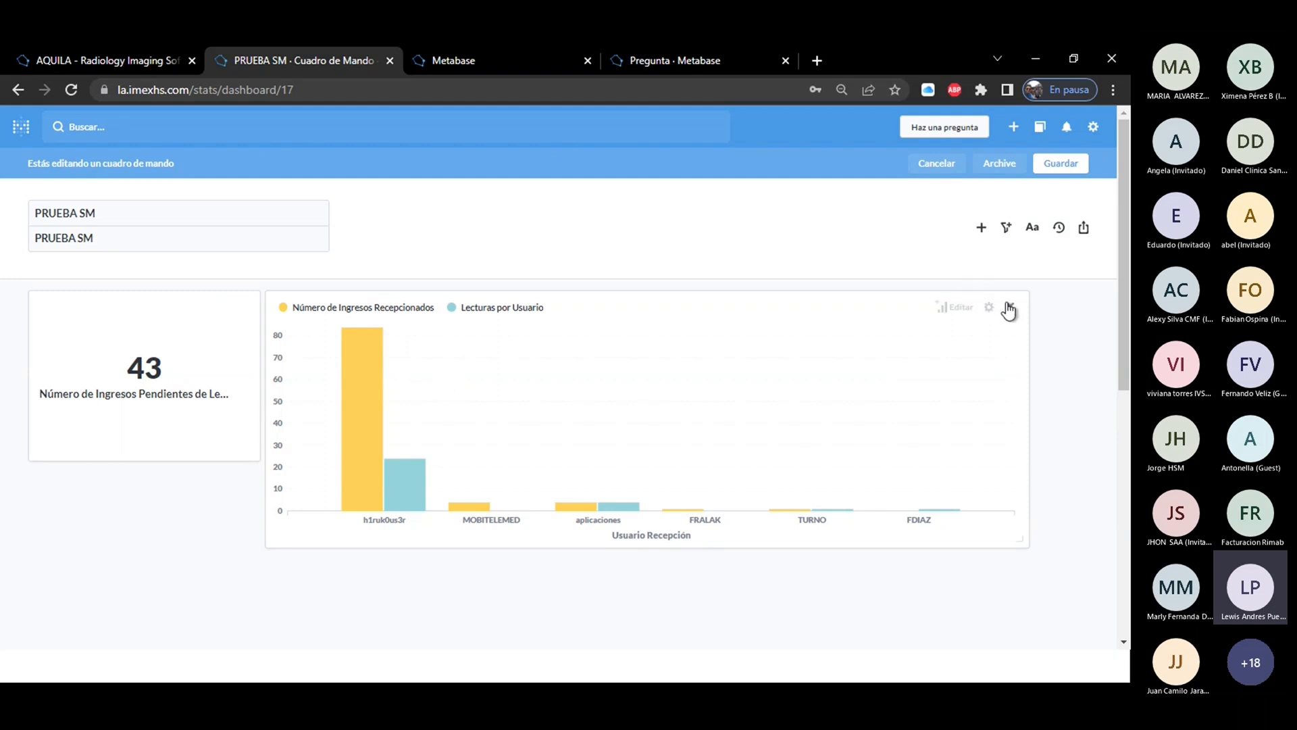
click(1060, 164)
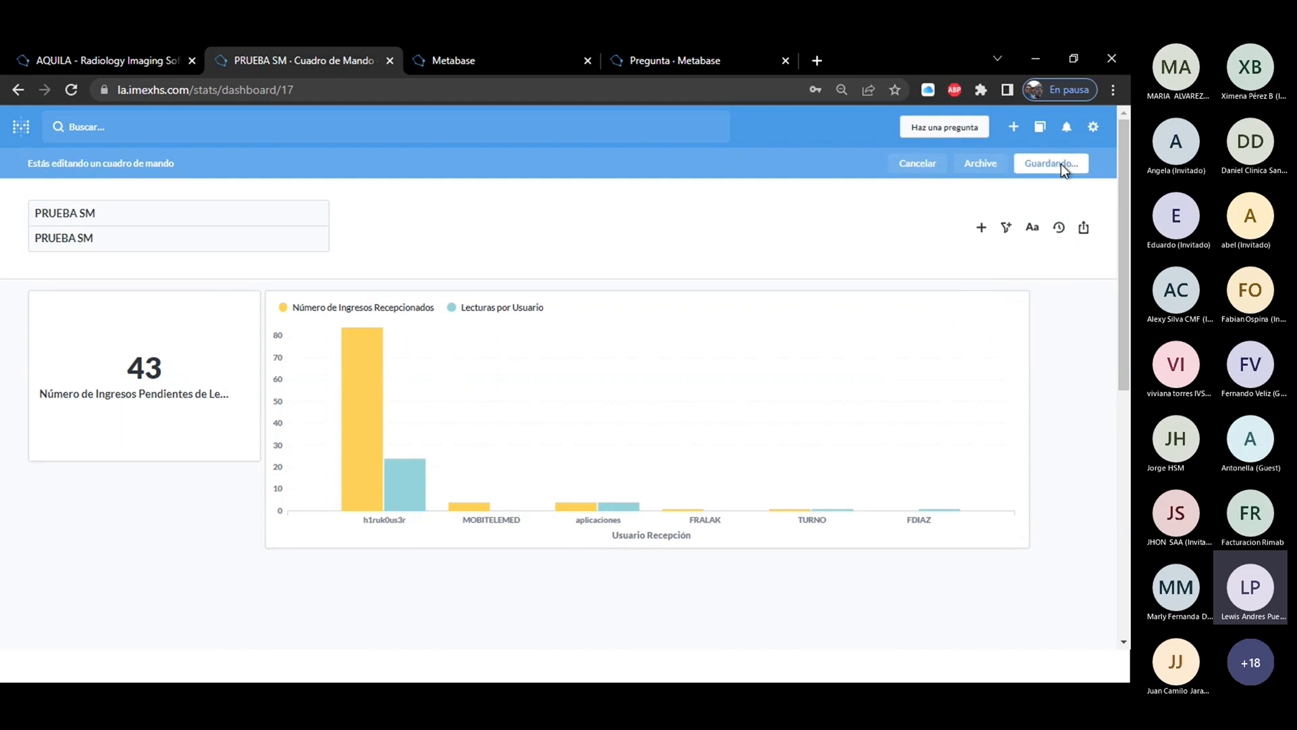
click(7, 126)
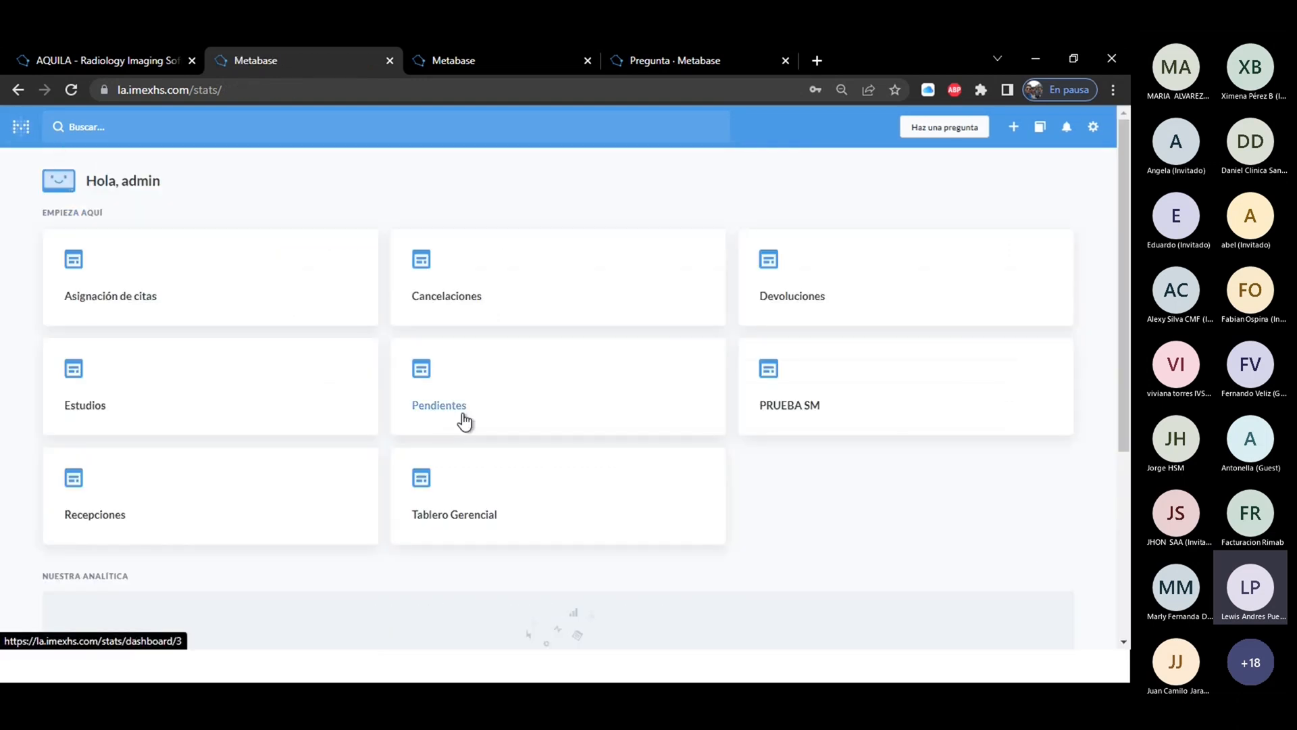
Open the PRUEBA SM dashboard and review its auto-refresh intervals from 1 to 60 minutes, leaving auto-refresh off.
click(828, 411)
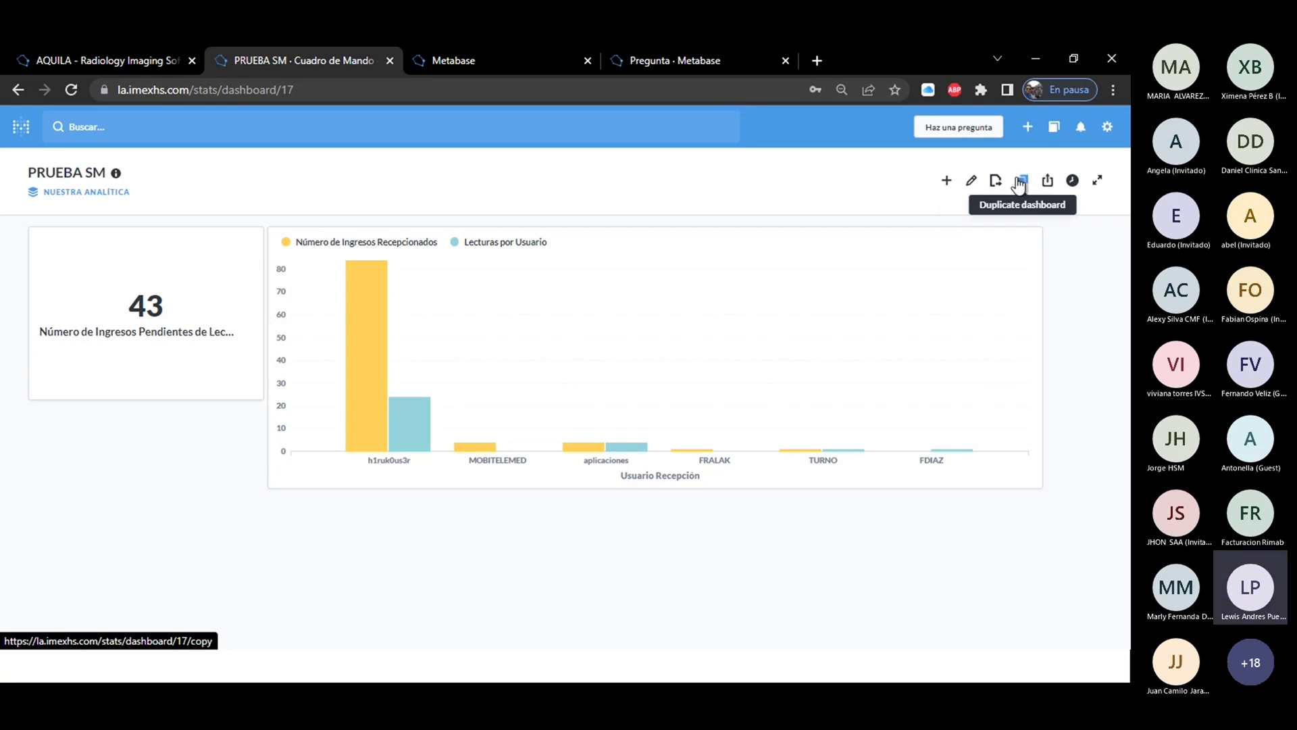
click(1073, 181)
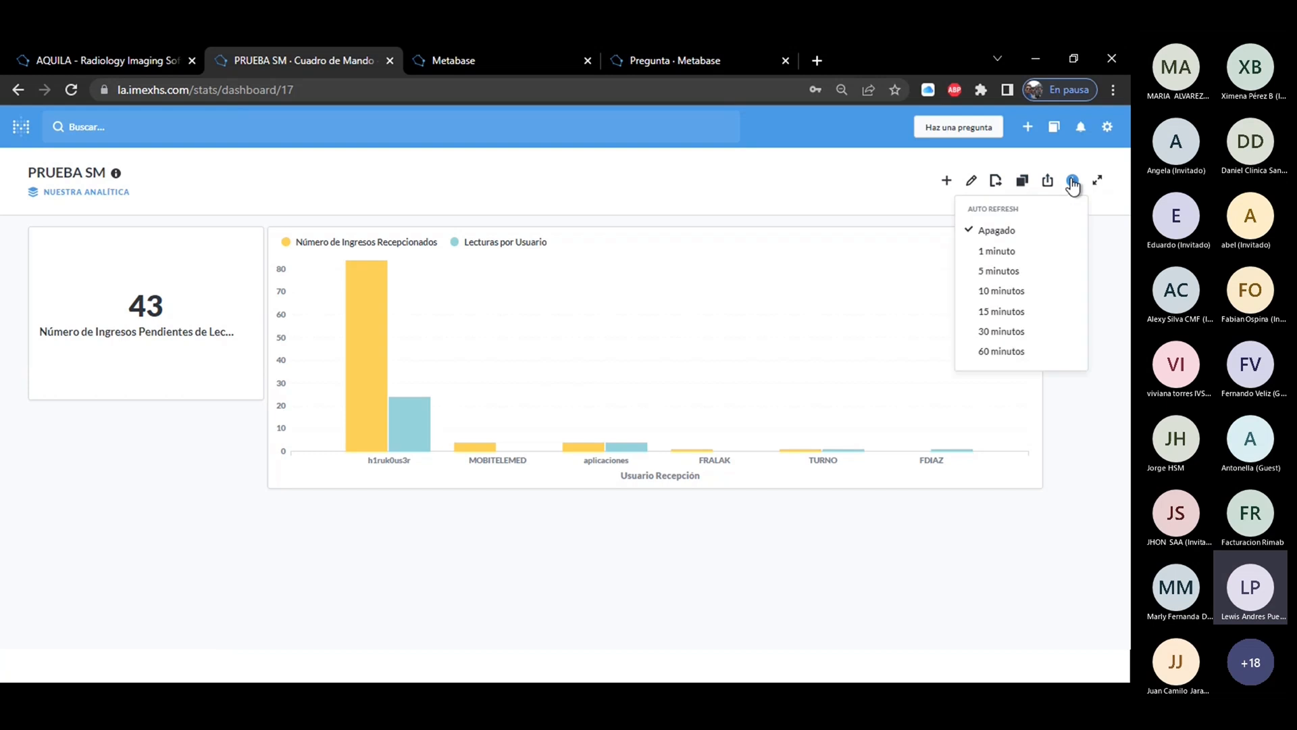
click(997, 252)
click(1002, 291)
click(1006, 314)
click(1005, 333)
click(1007, 352)
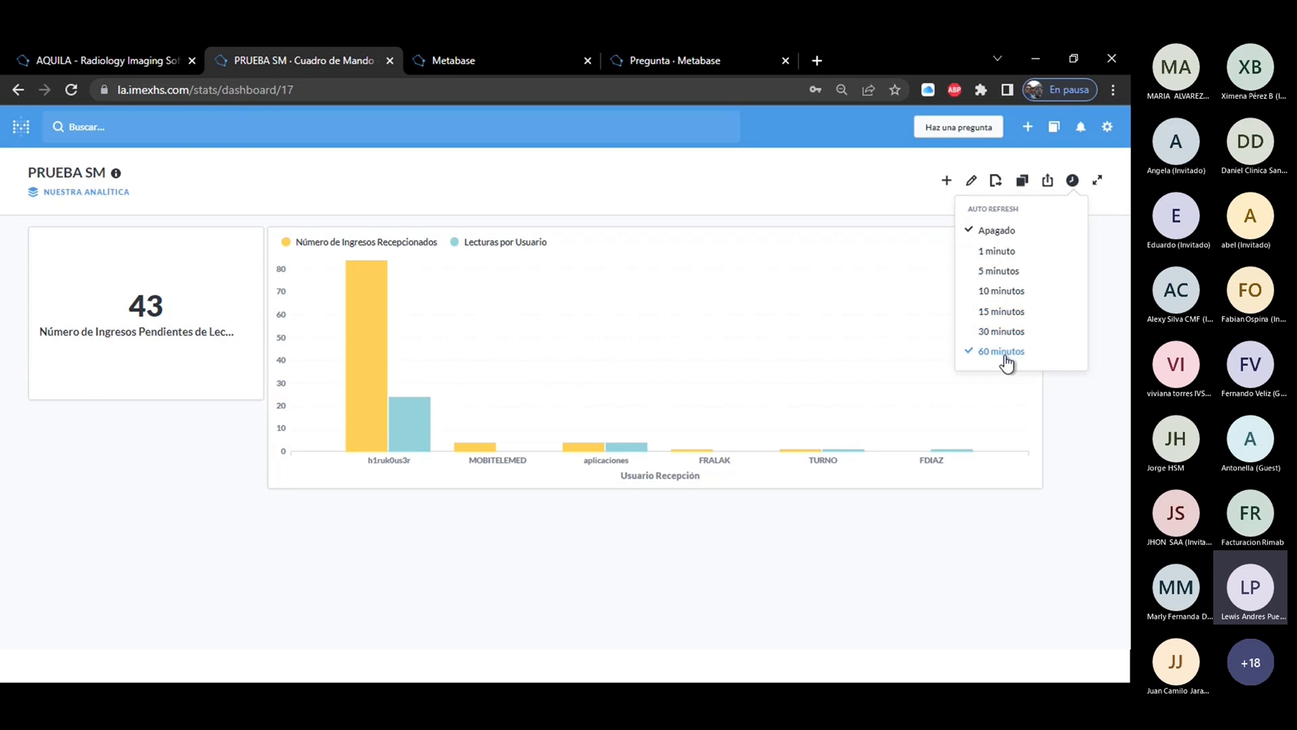
View the dashboard and its auto-refresh options in full-screen night mode, exit full screen and return to the home page.
click(1098, 181)
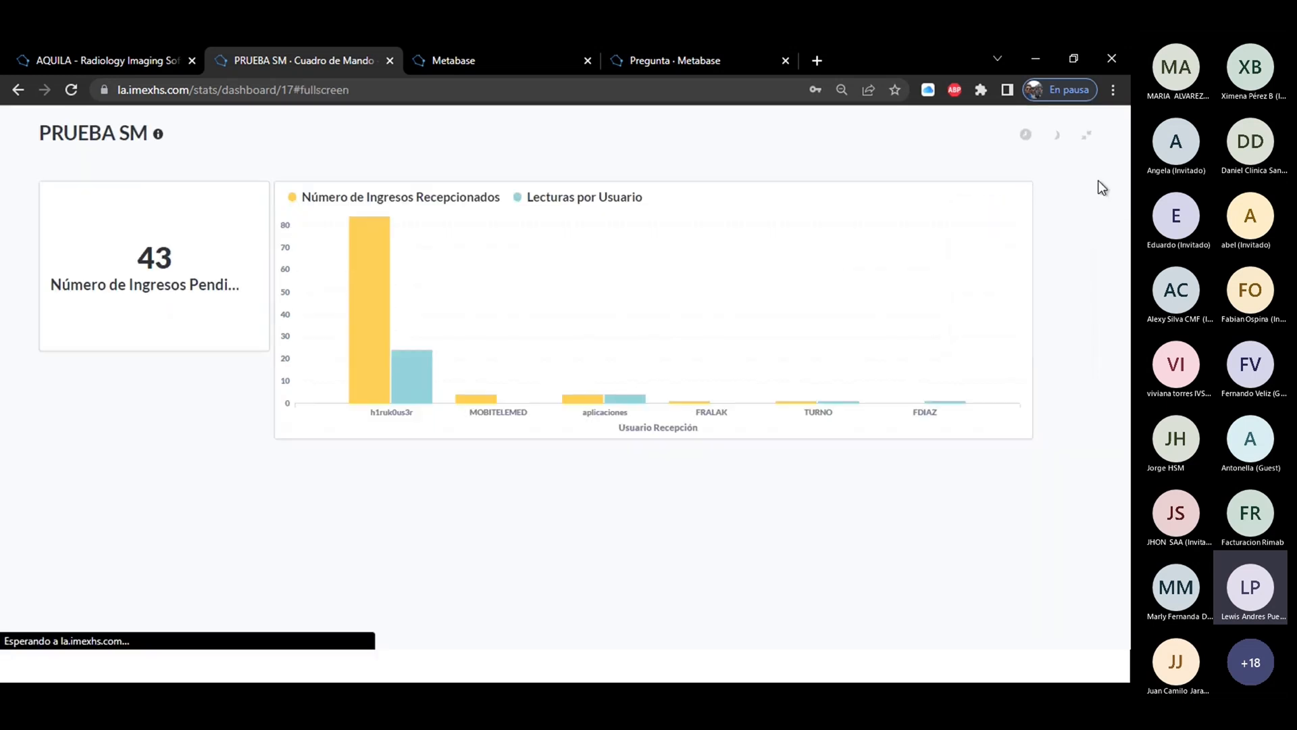
click(1056, 138)
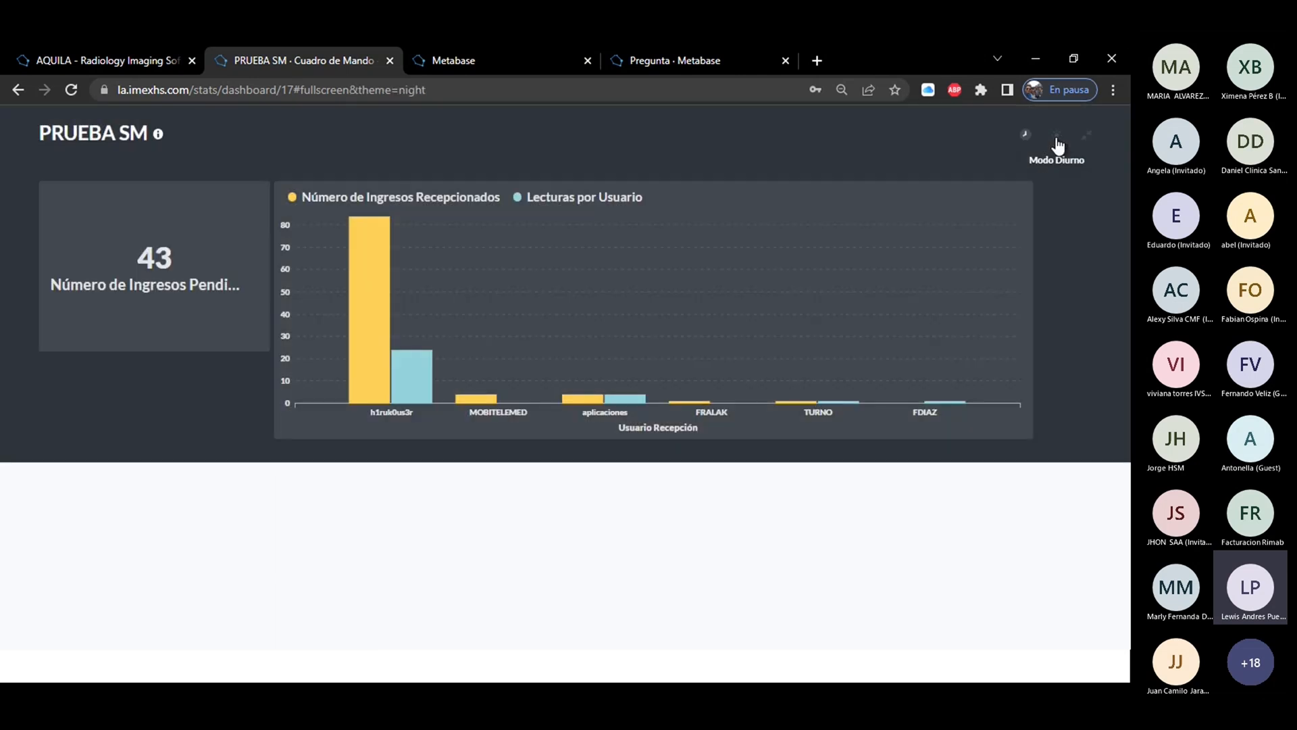
click(1025, 135)
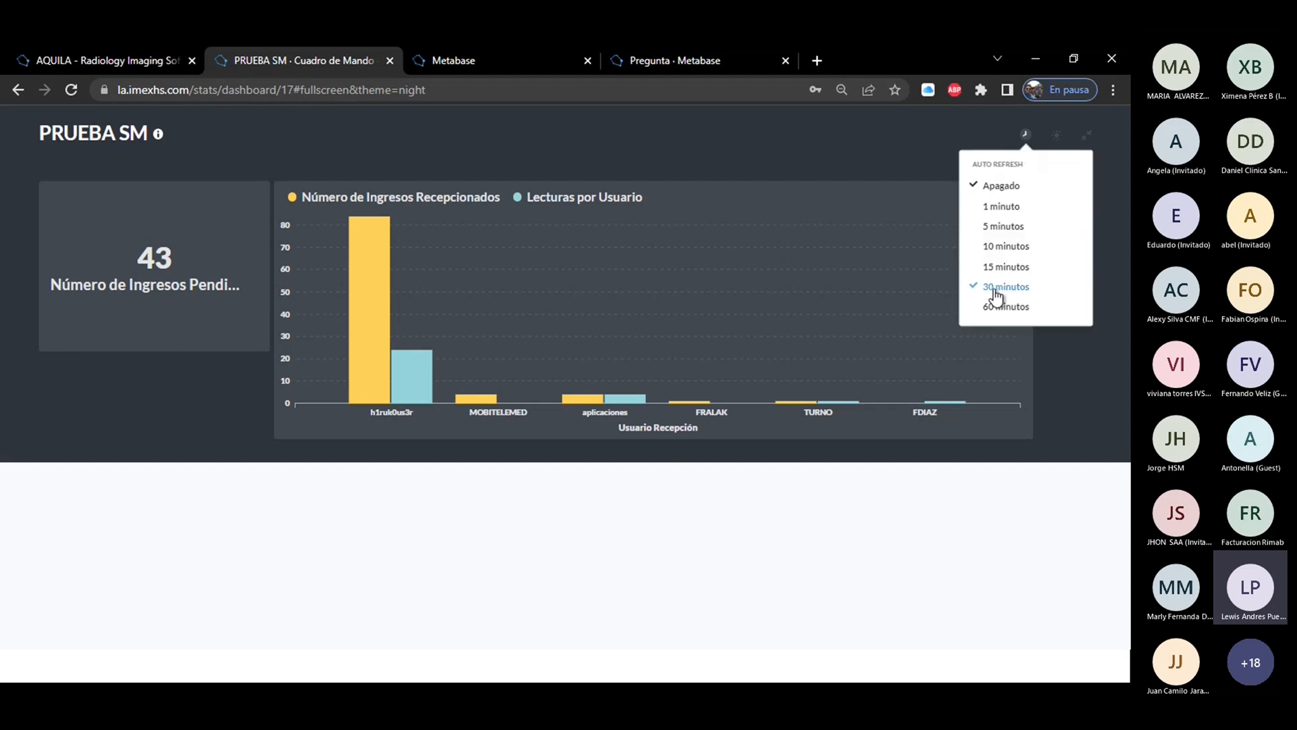
click(902, 116)
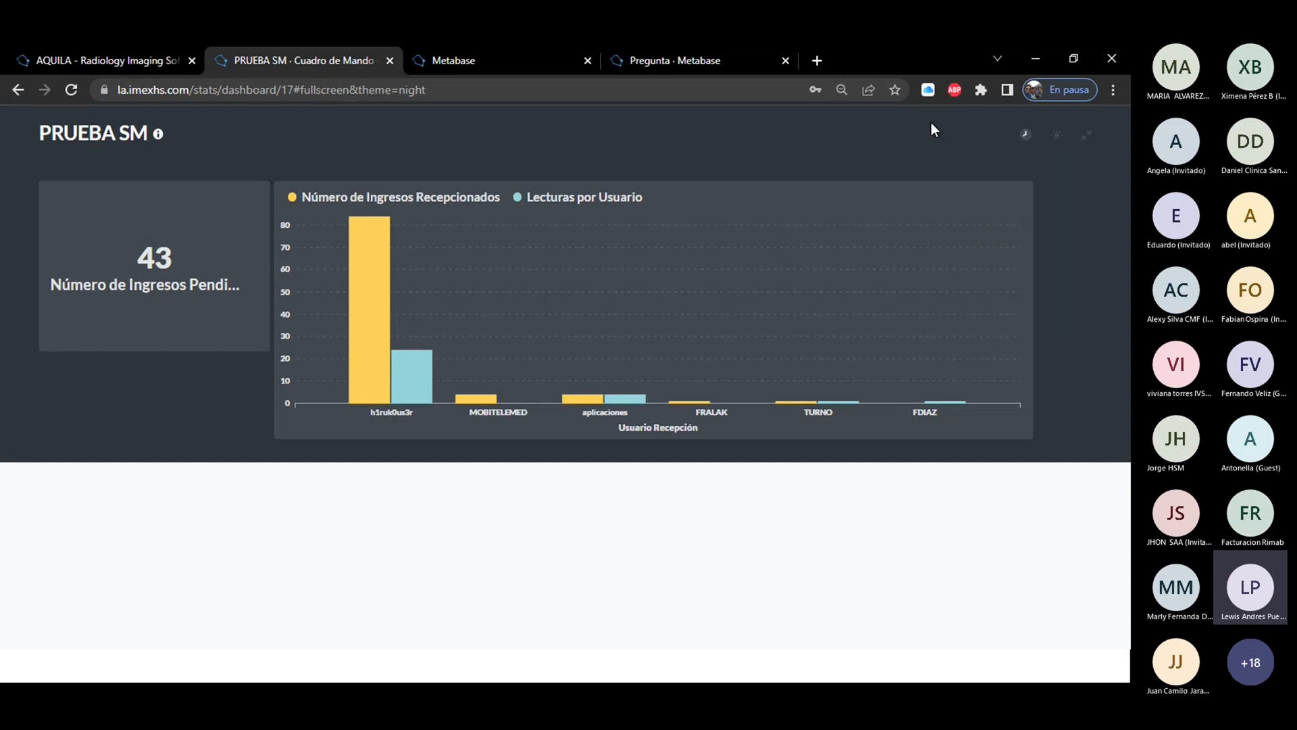
click(1084, 145)
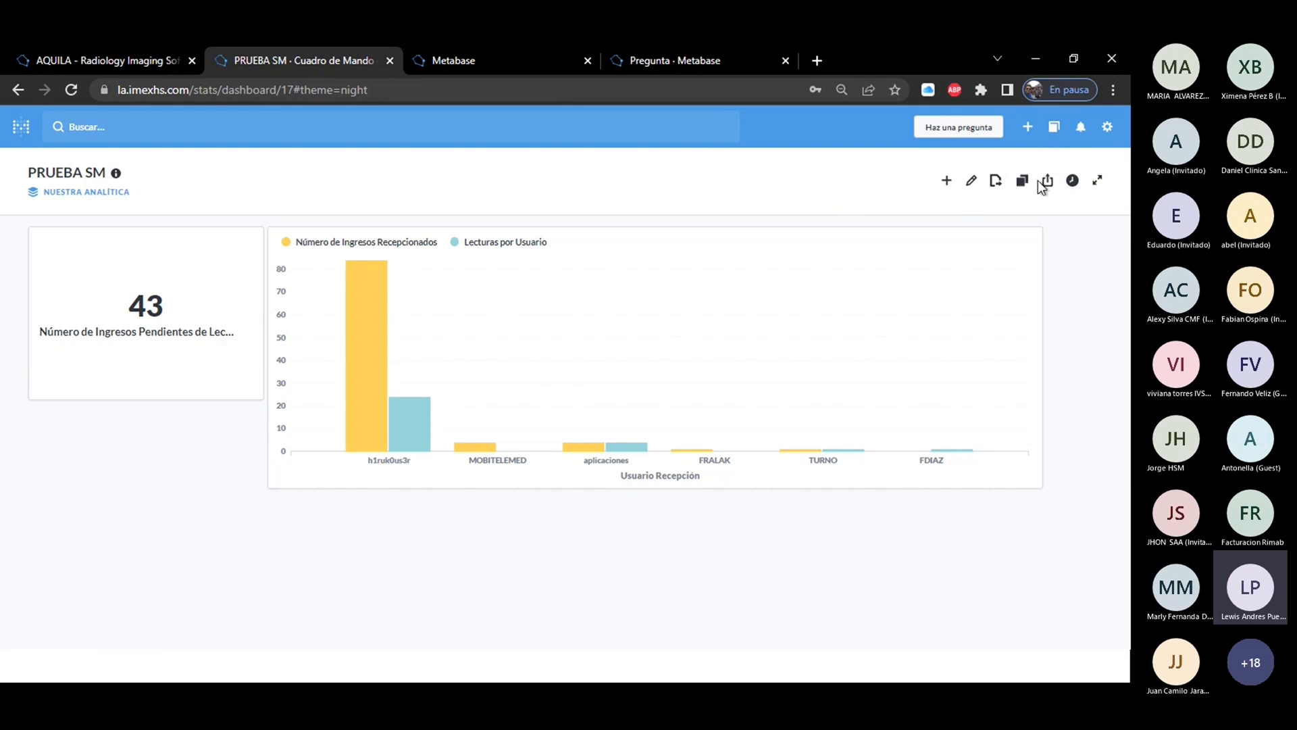
click(20, 130)
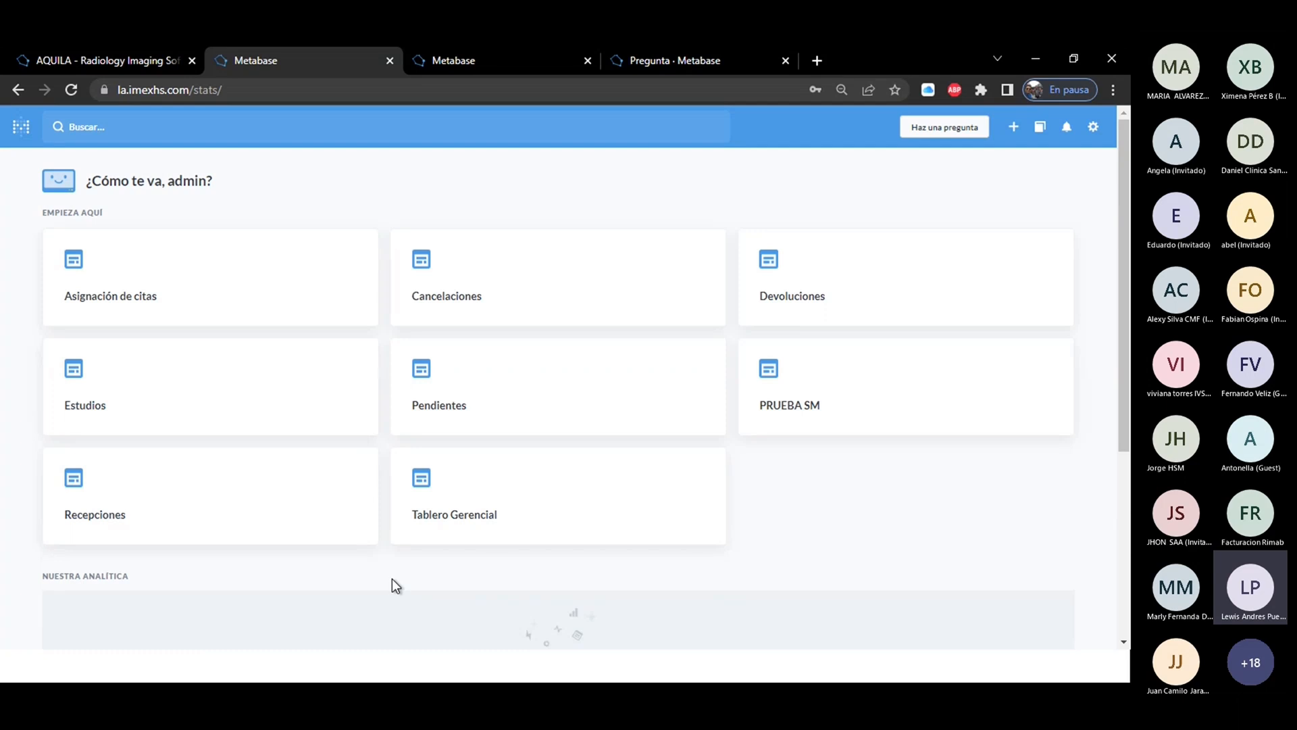
Switch from the browser to the Microsoft Teams meeting window.
key(super)
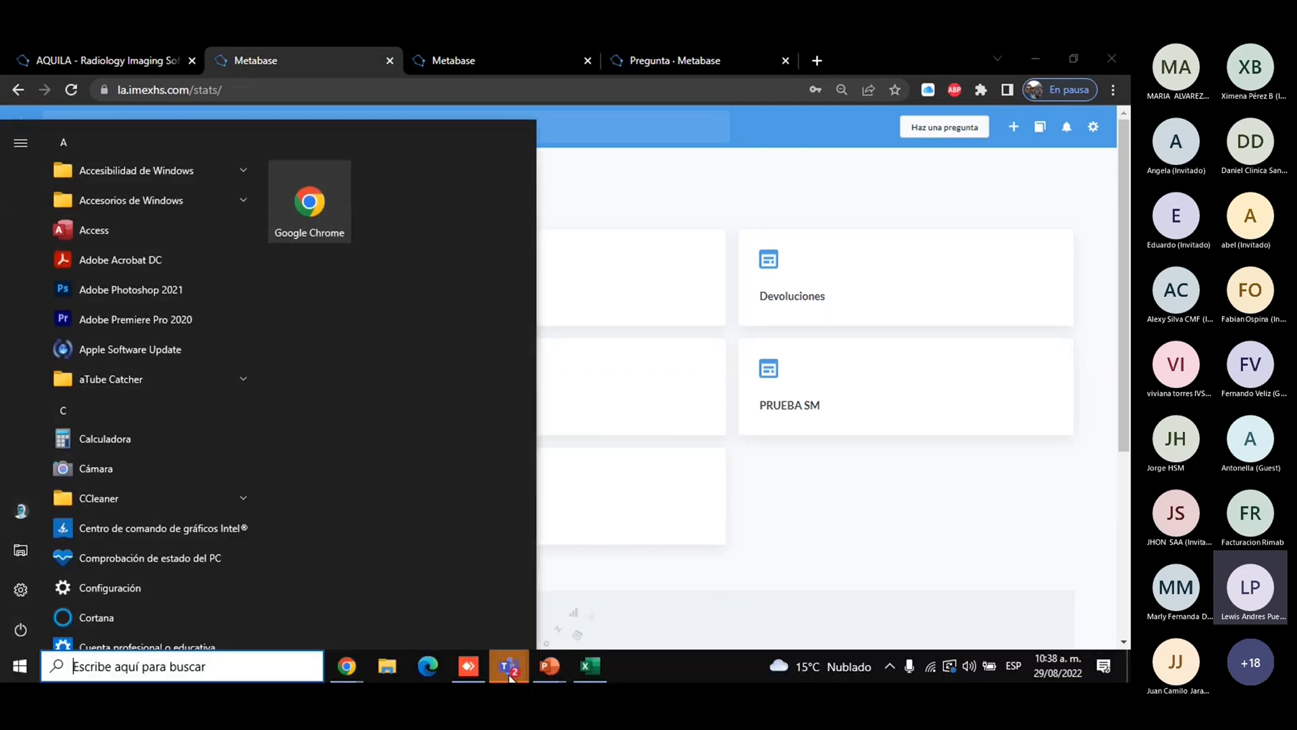
mouse_move(509, 665)
click(618, 567)
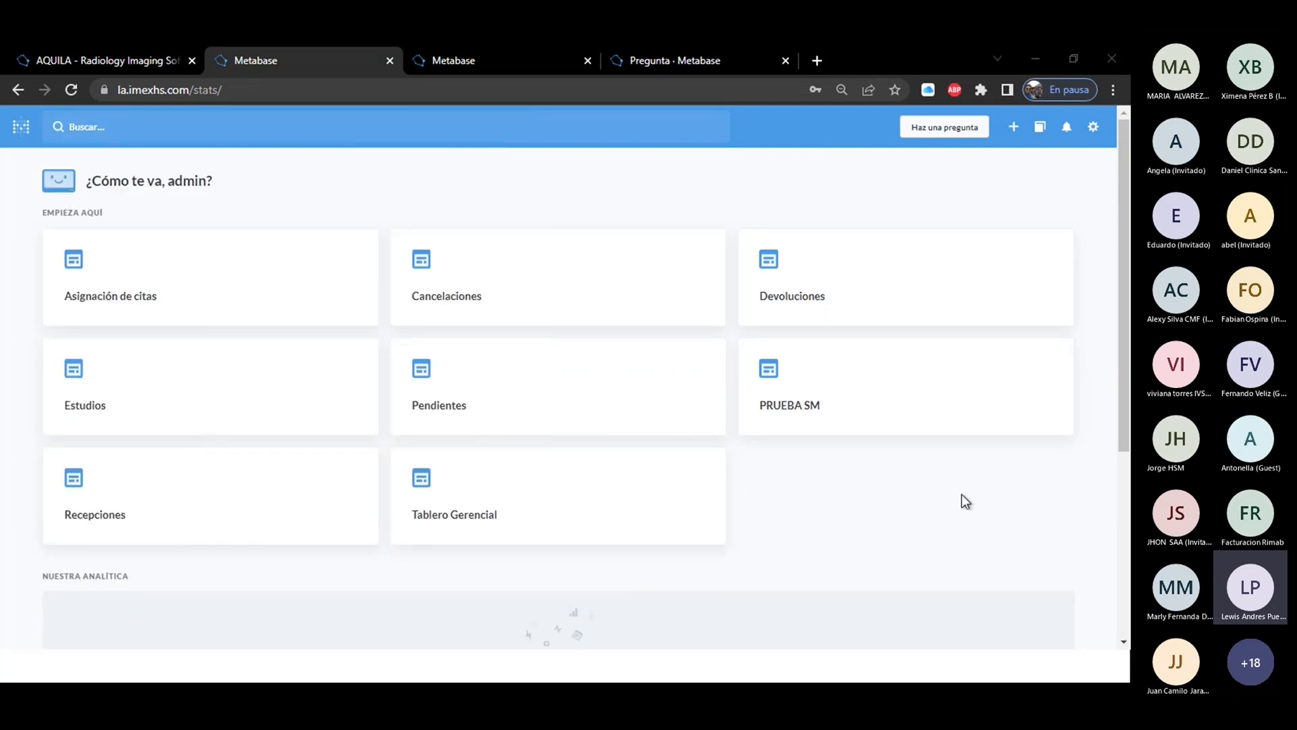